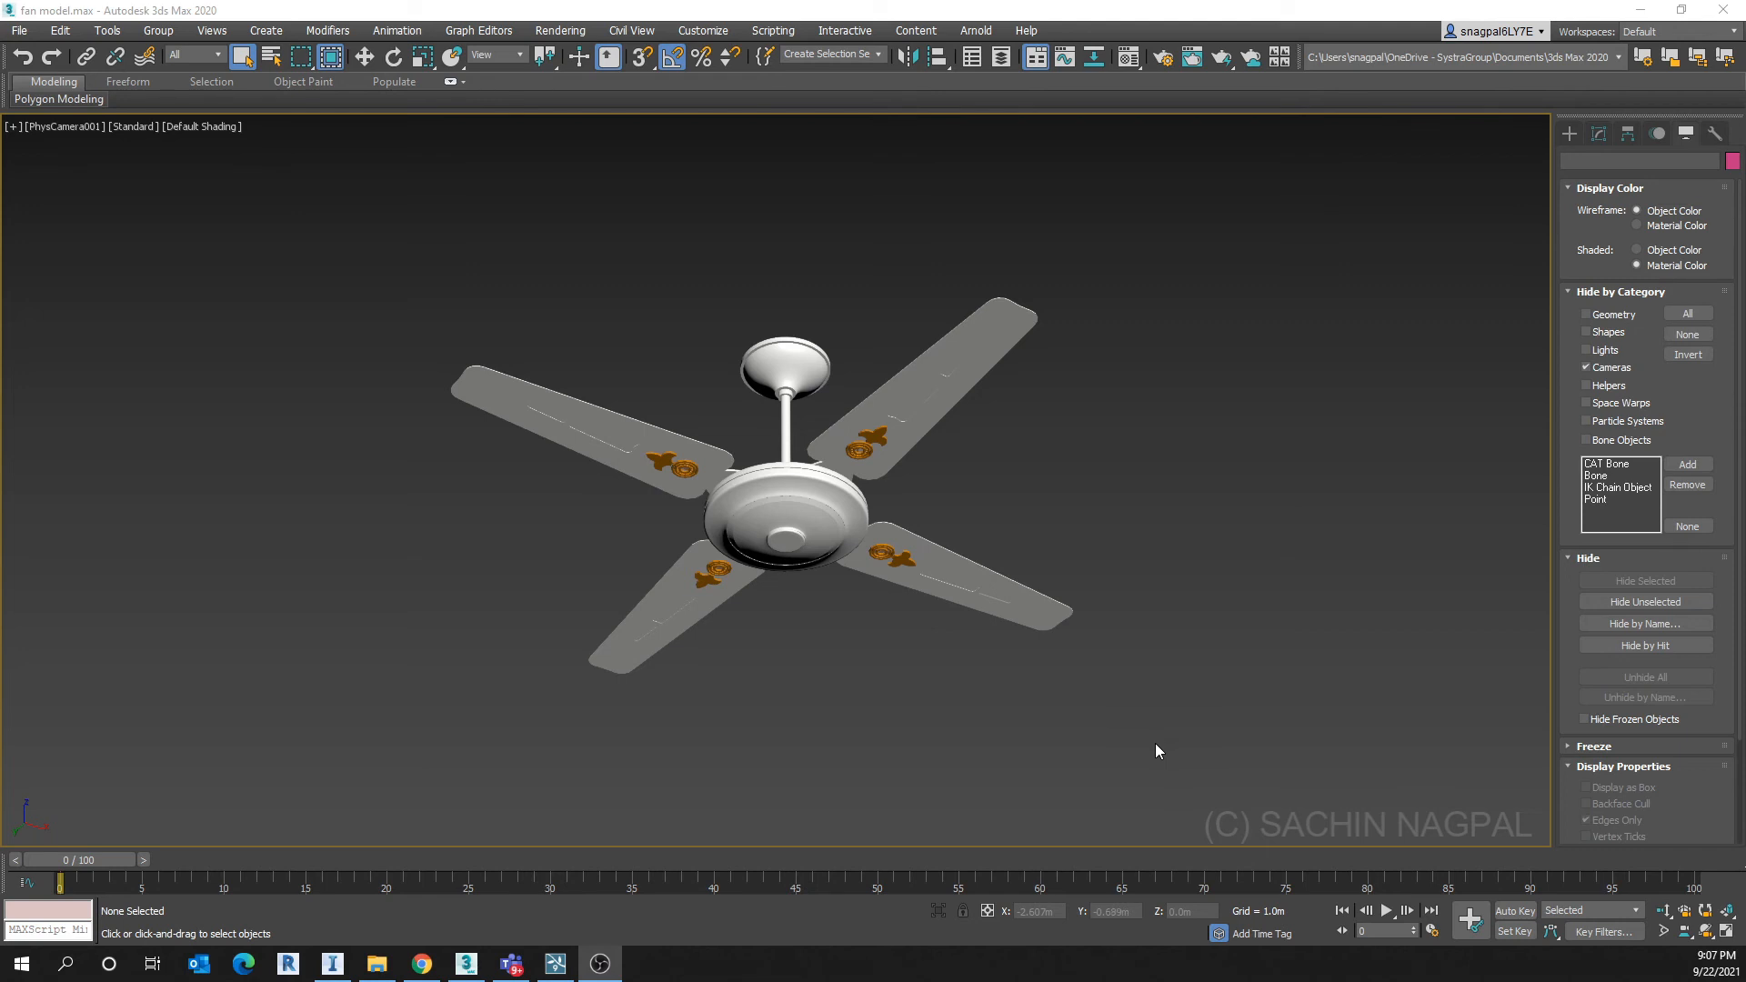
Ungroup the overall ceiling fan group into its separate sub-groups and clear the selection
left_click(913, 573)
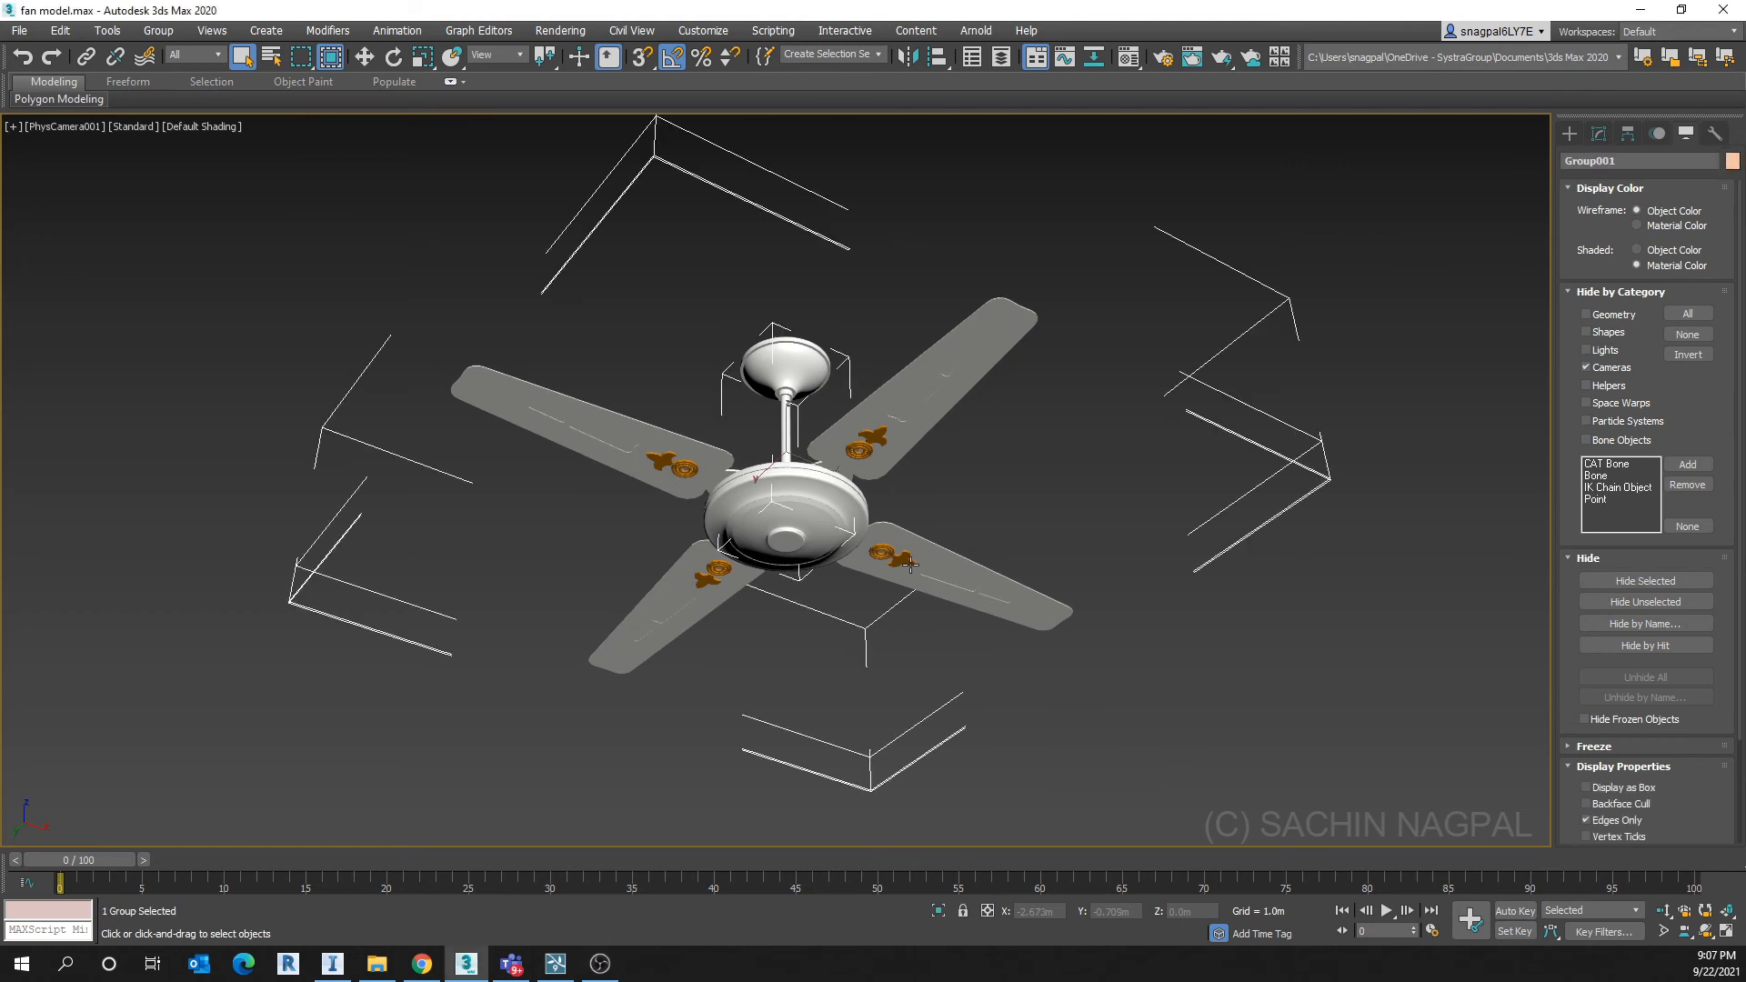
left_click(158, 31)
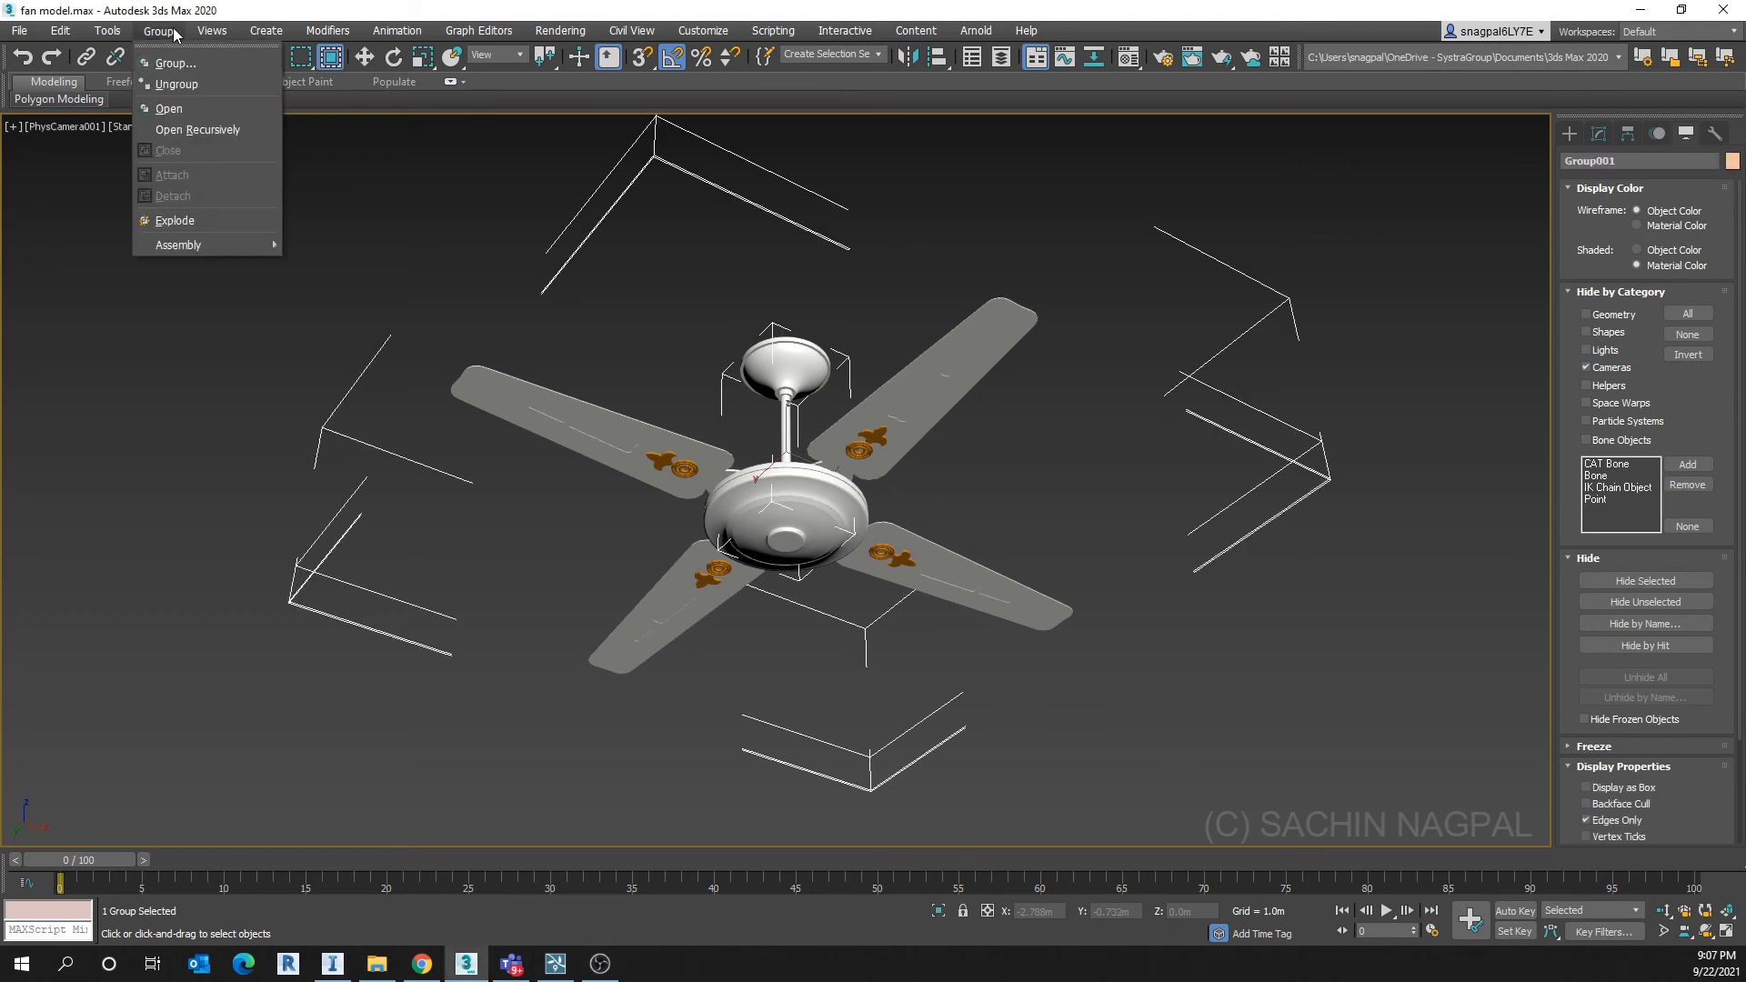
left_click(176, 83)
left_click(297, 302)
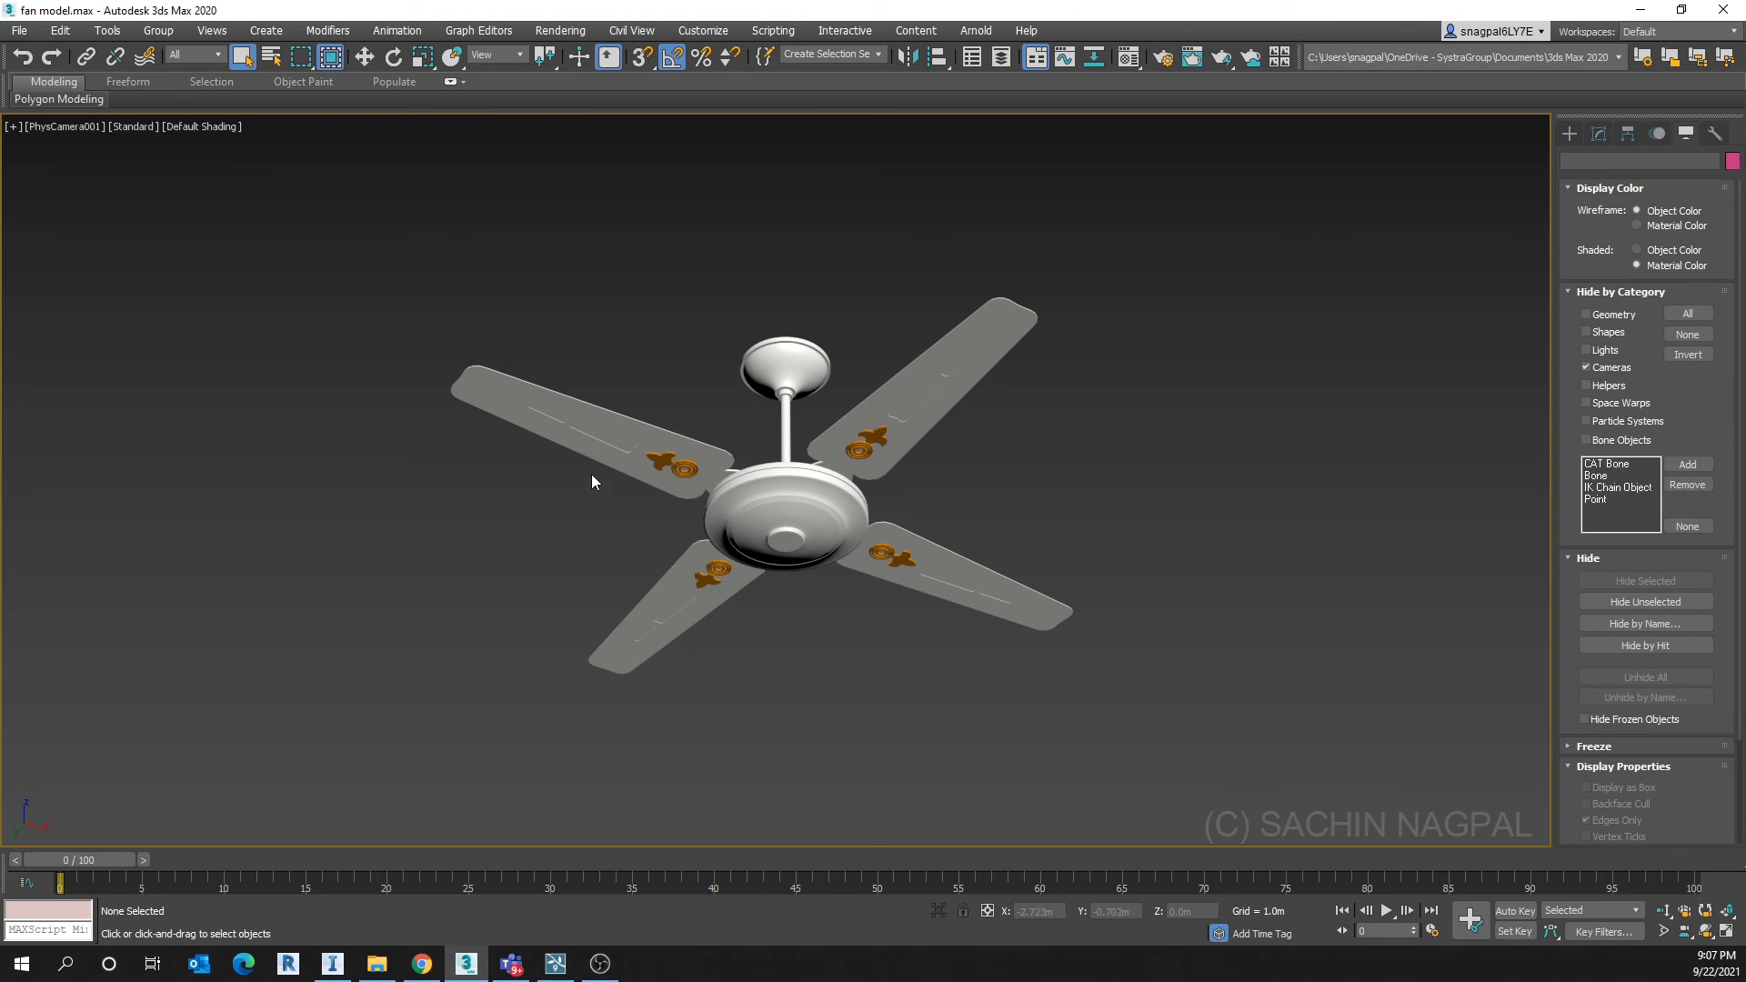
Try lowering the blades group away from the rod in the perspective view to about Z 1.591 m
left_click(595, 449)
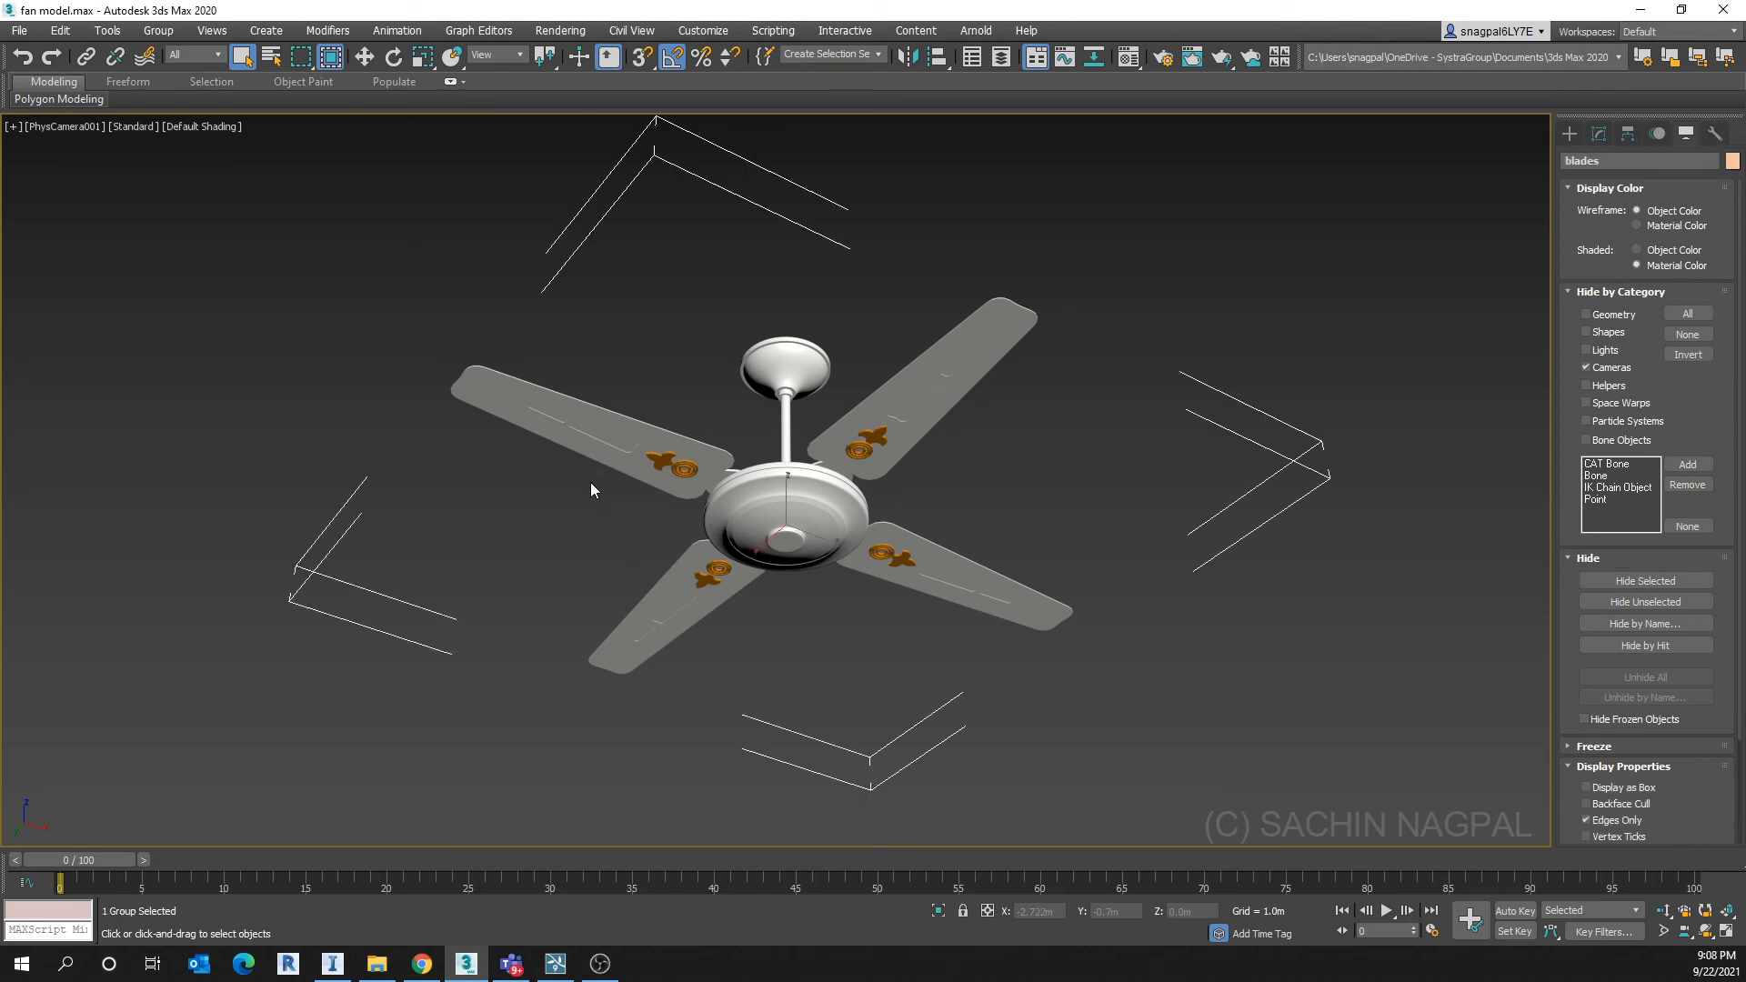
key("w")
key("p")
scroll(776, 666, "up", 2)
middle_click_drag(776, 666, 607, 539)
scroll(608, 538, "down", 3)
middle_click_drag(608, 539, 637, 609, "alt")
left_click_drag(611, 400, 610, 429)
middle_click_drag(610, 429, 581, 675, "alt")
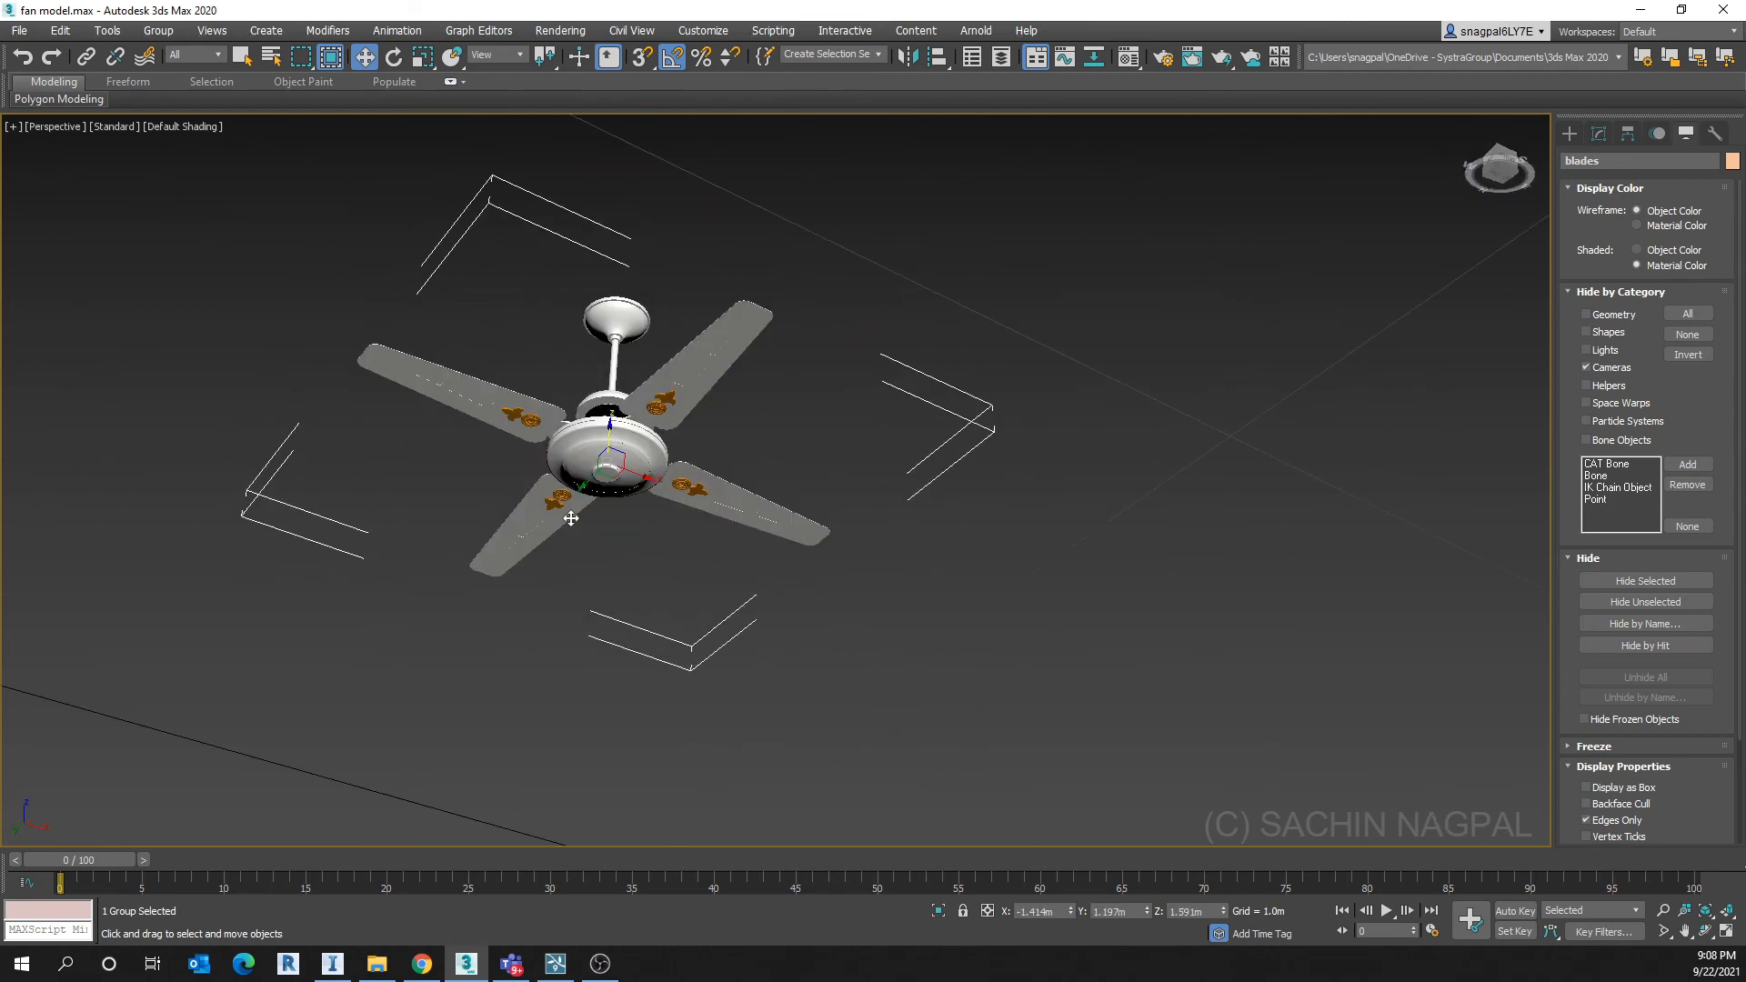
middle_click_drag(569, 557, 637, 691, "alt")
Select the rod and cap group and examine it from the side and from below
left_click(622, 382)
scroll(660, 472, "up", 5)
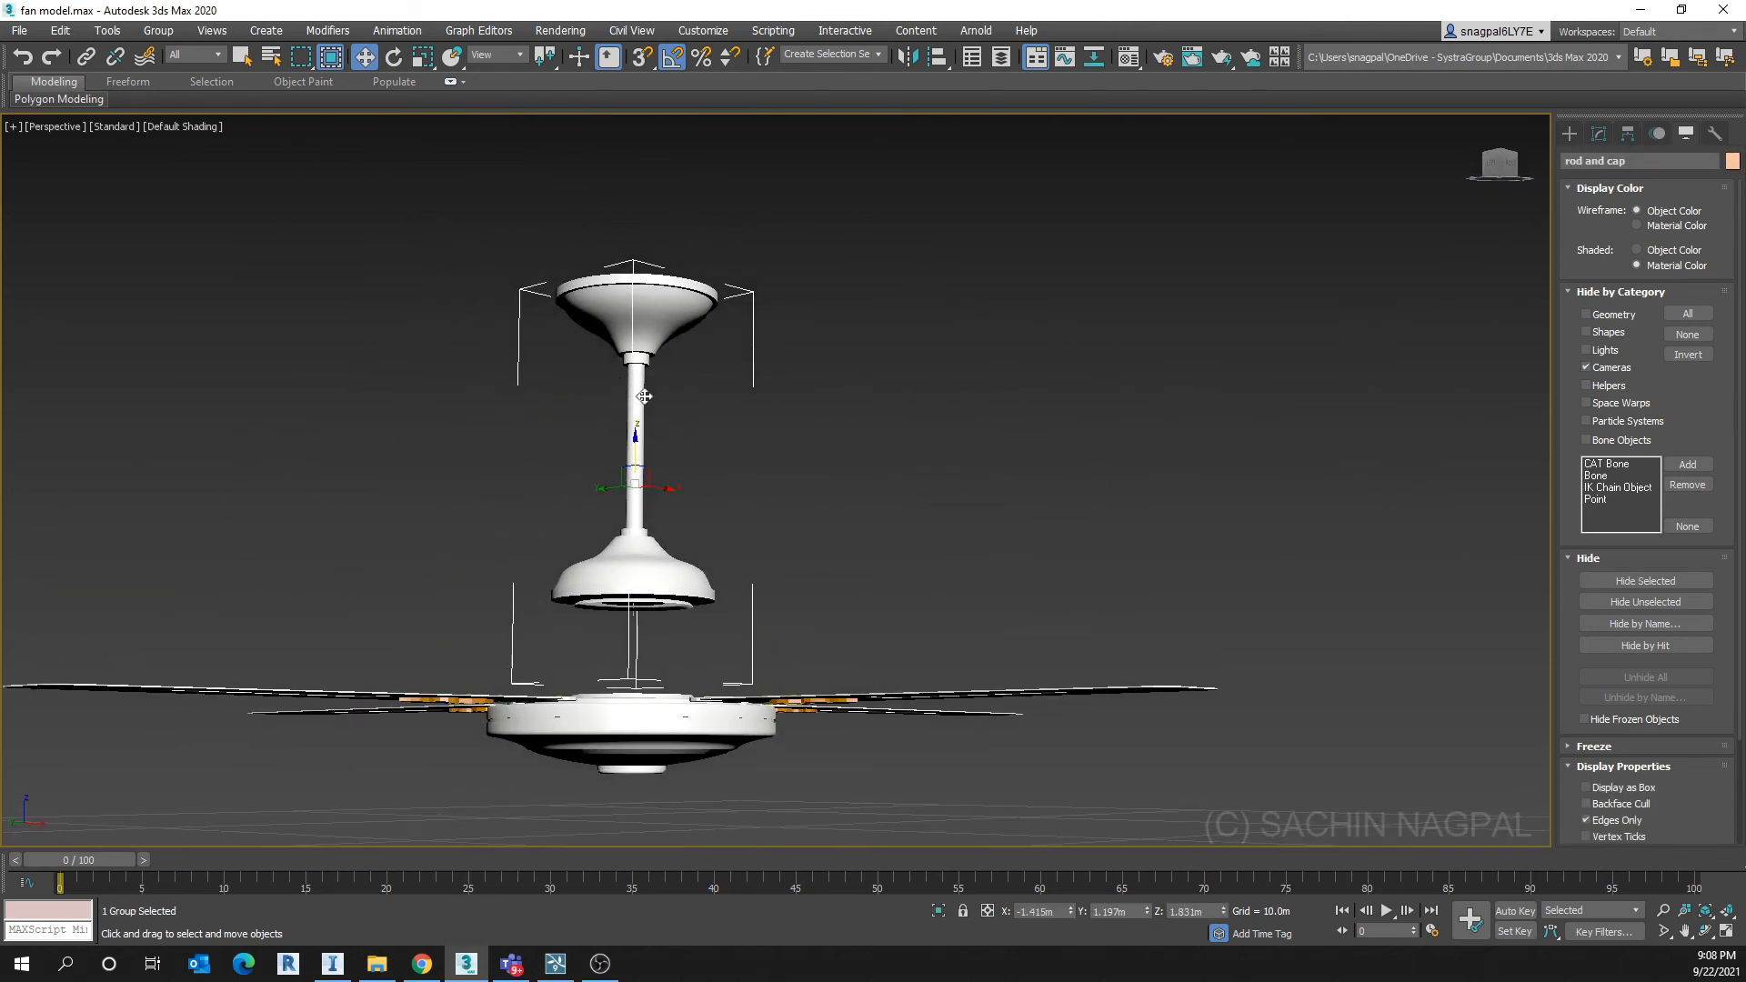
middle_click_drag(742, 536, 713, 420, "alt")
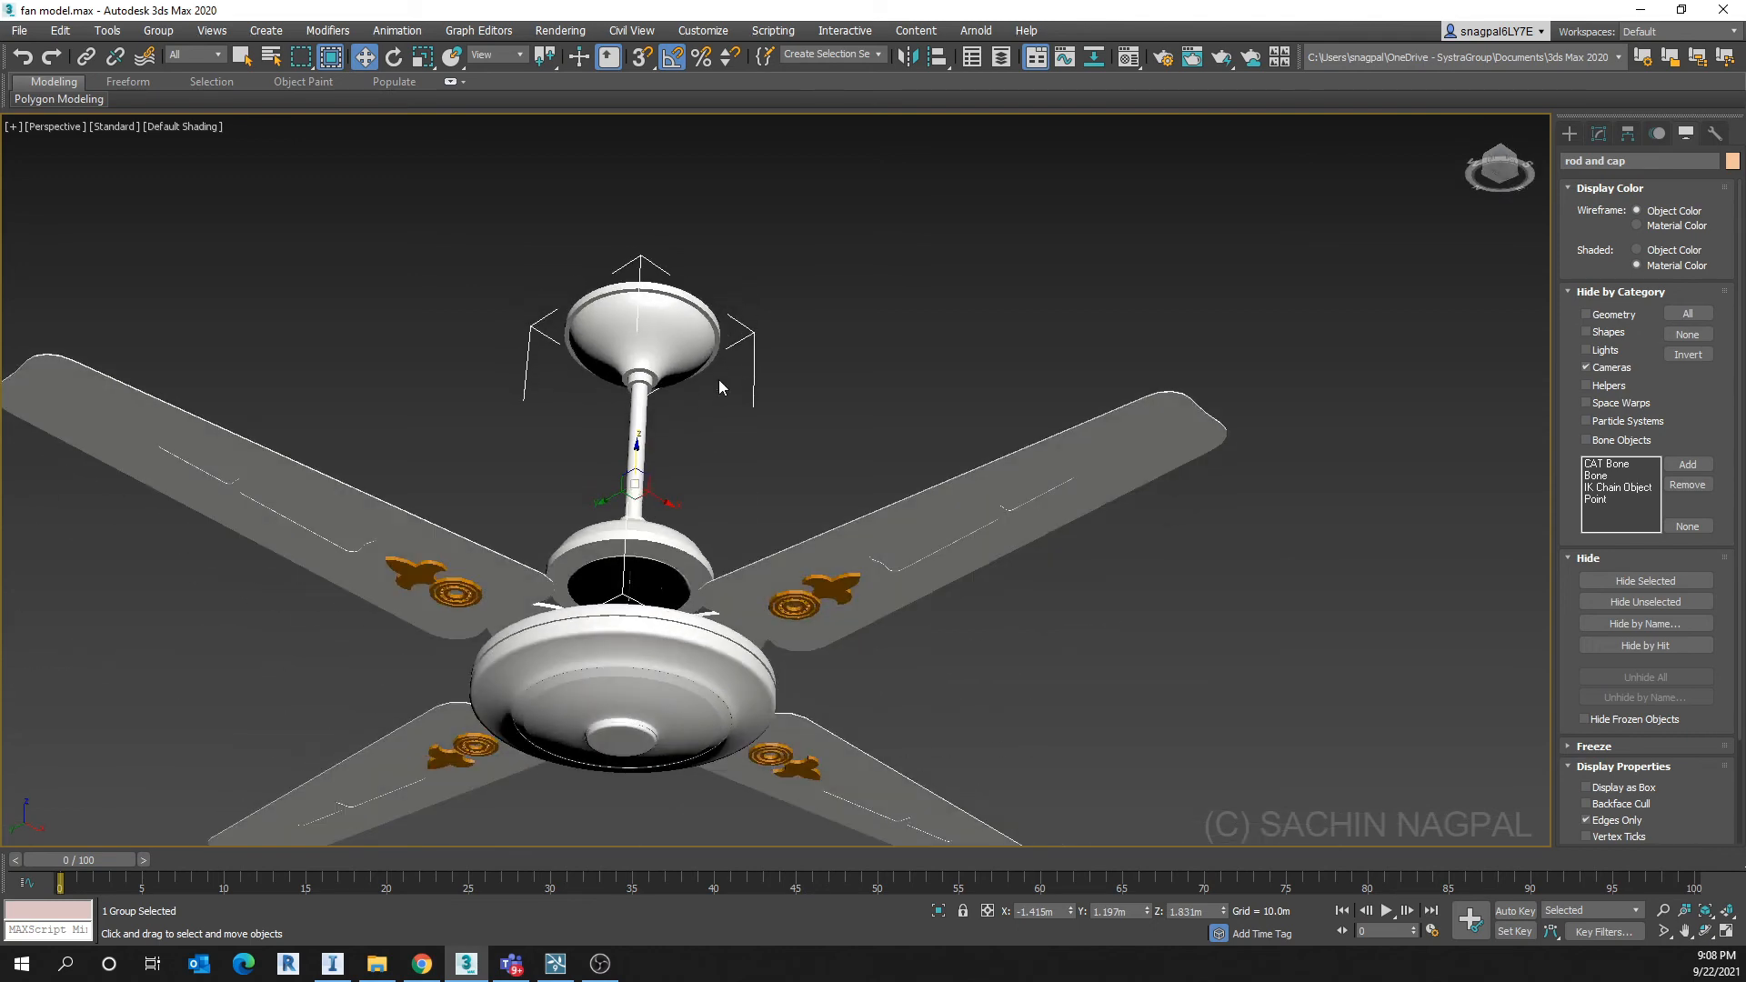
left_click(799, 422)
middle_click_drag(799, 422, 702, 466, "alt")
Undo the recent selection changes and the downward move of the blades group
key("ctrl+z")
key("ctrl+z")
key("ctrl+z")
key("ctrl+z")
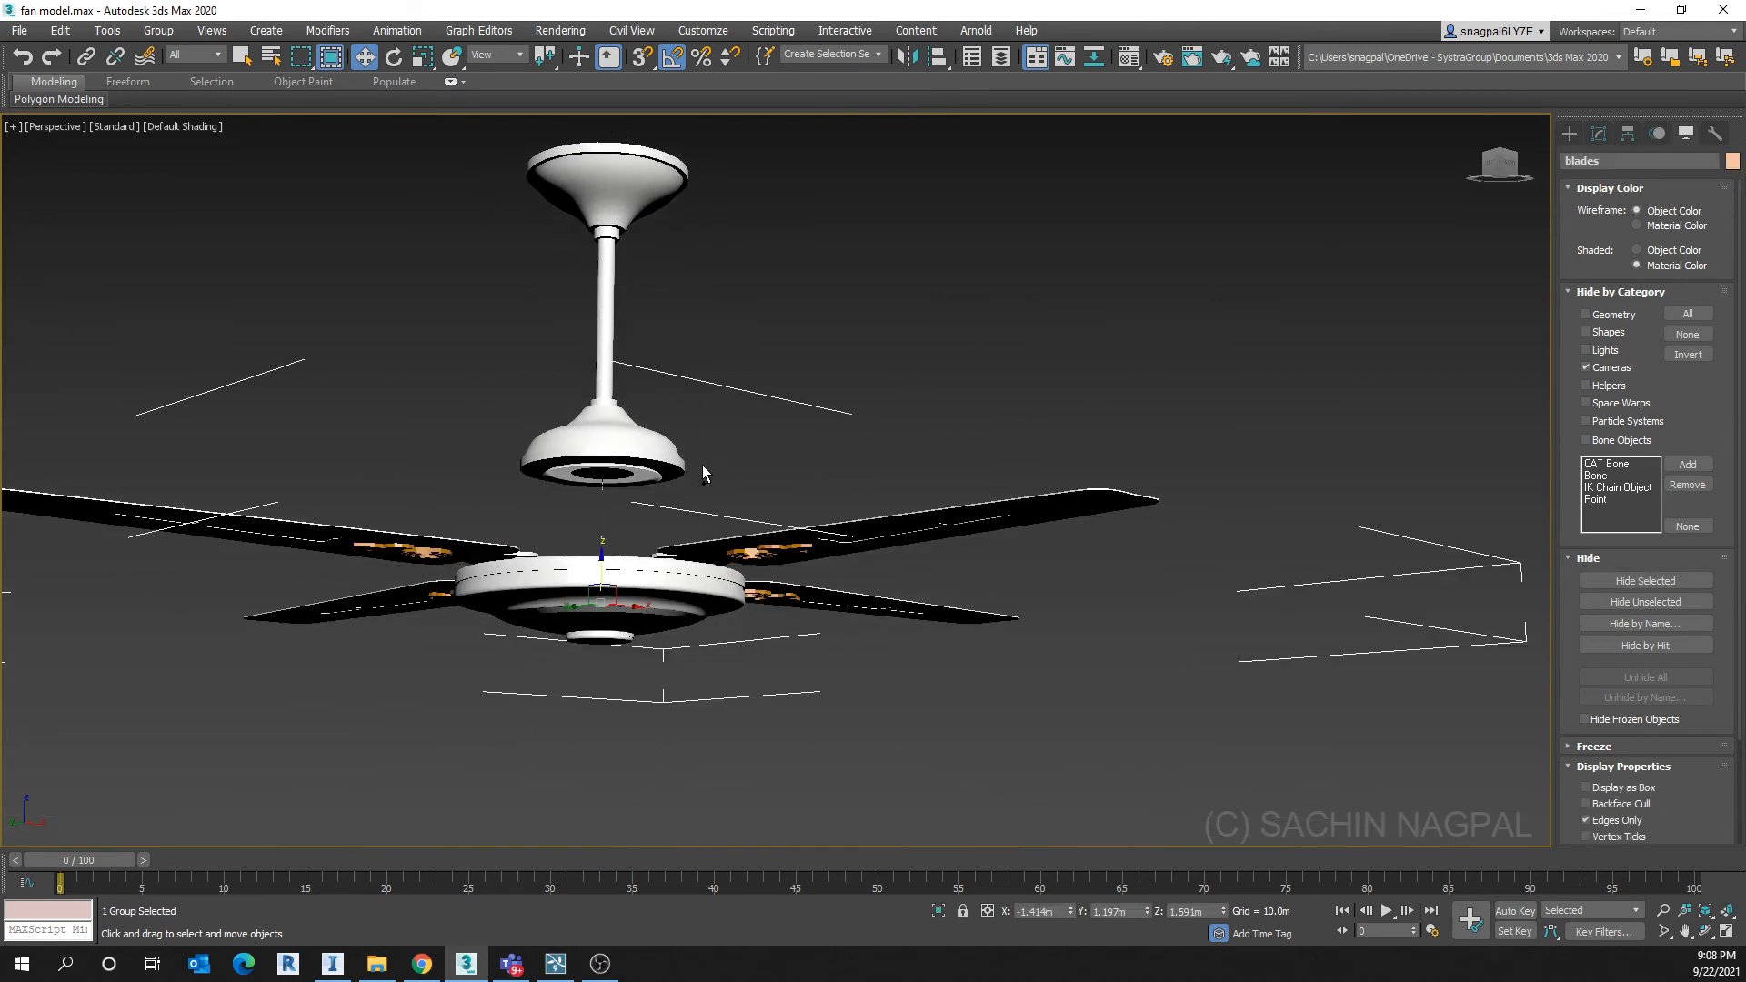
Group the blades group and the rod and cap group together under the name fan
scroll(711, 597, "down", 6)
middle_click_drag(711, 597, 724, 617, "alt")
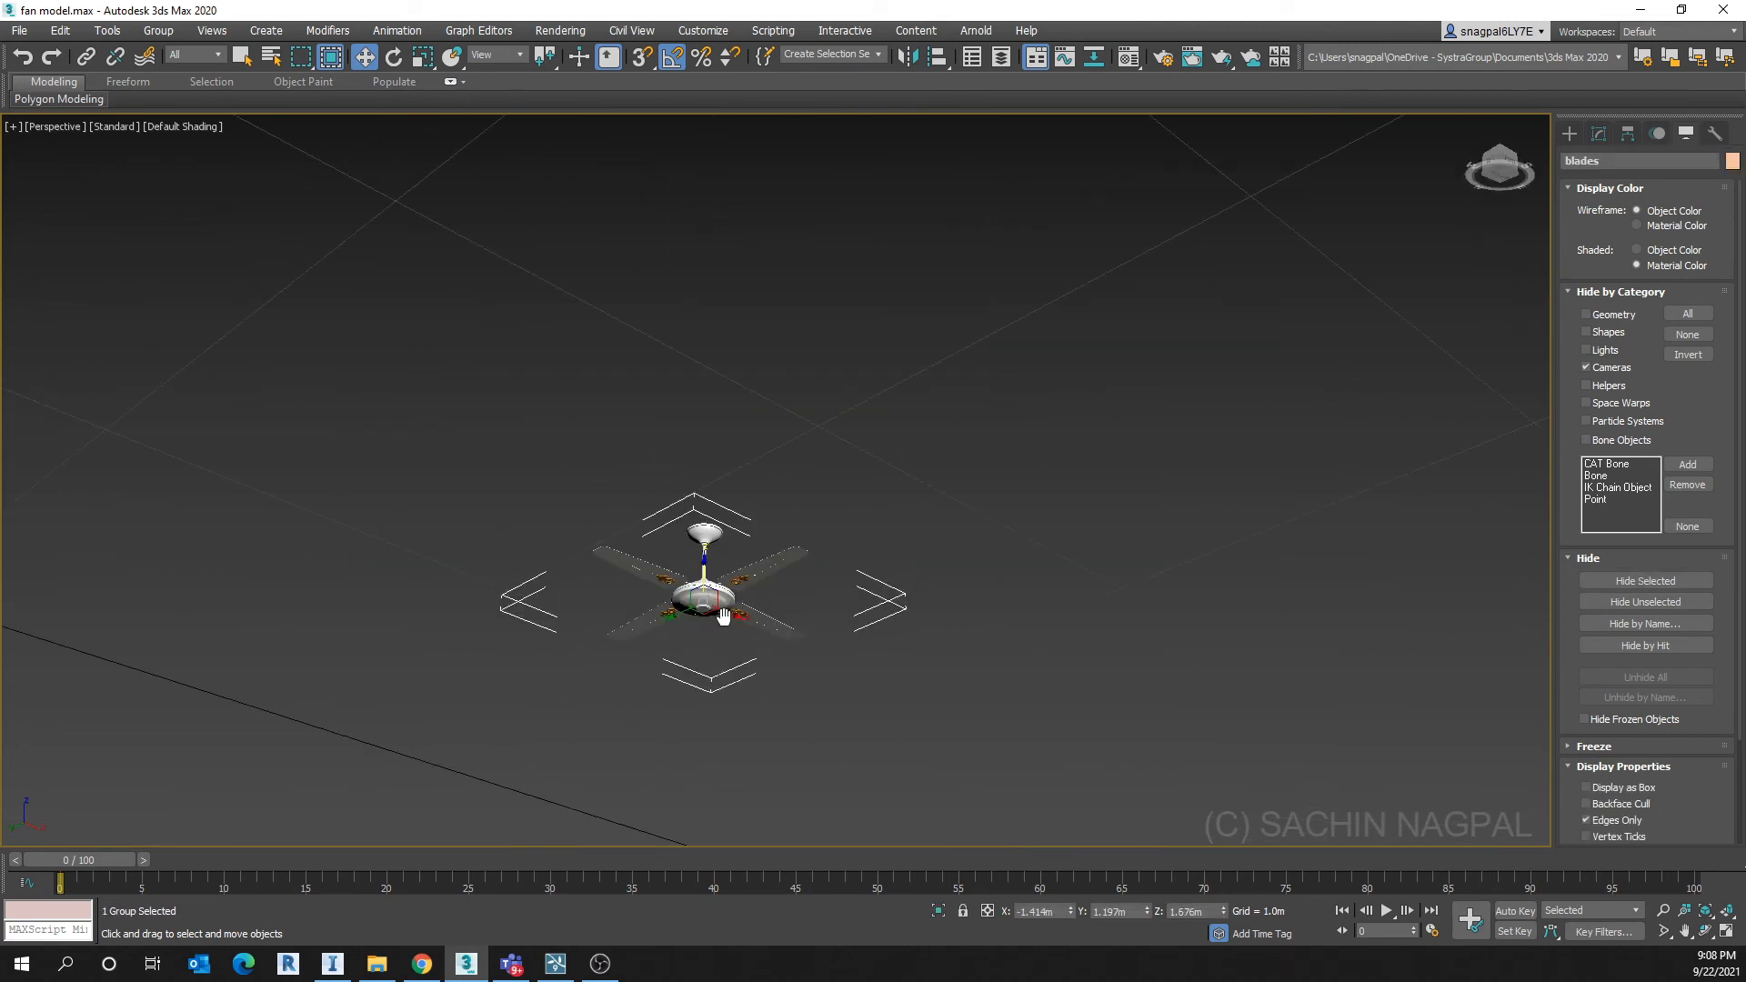
left_click(805, 654)
left_click_drag(1010, 744, 487, 428)
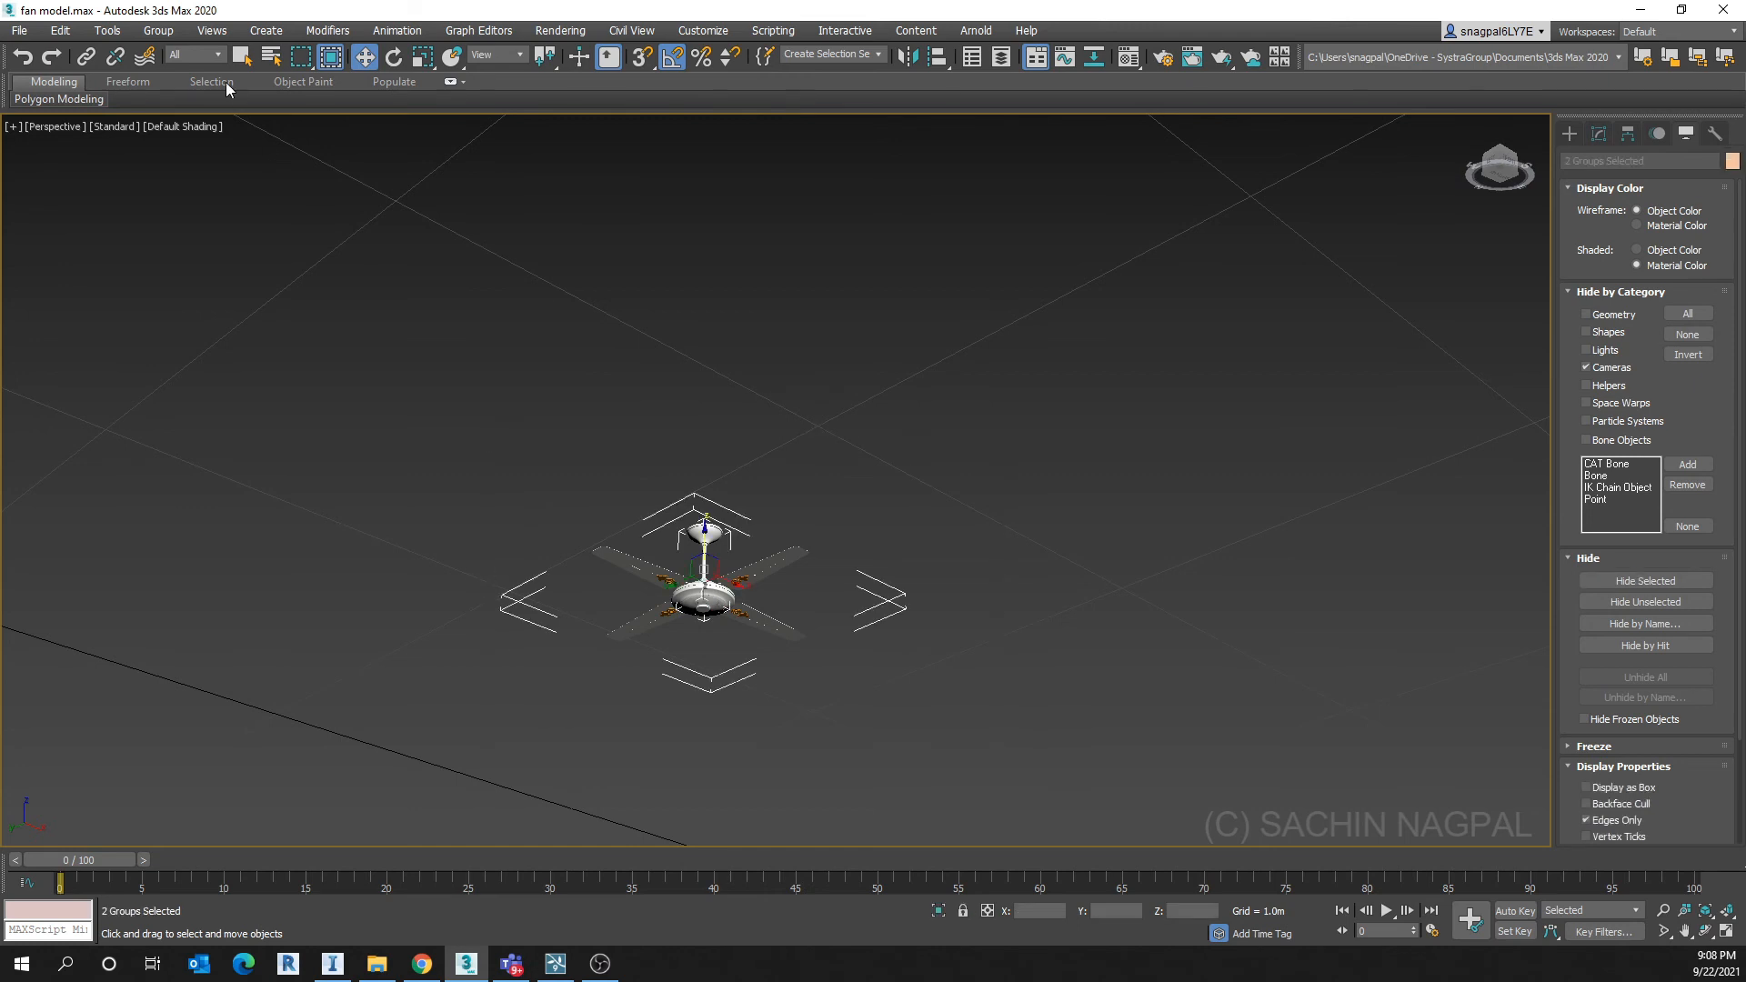
left_click(151, 33)
left_click(168, 58)
type("fan")
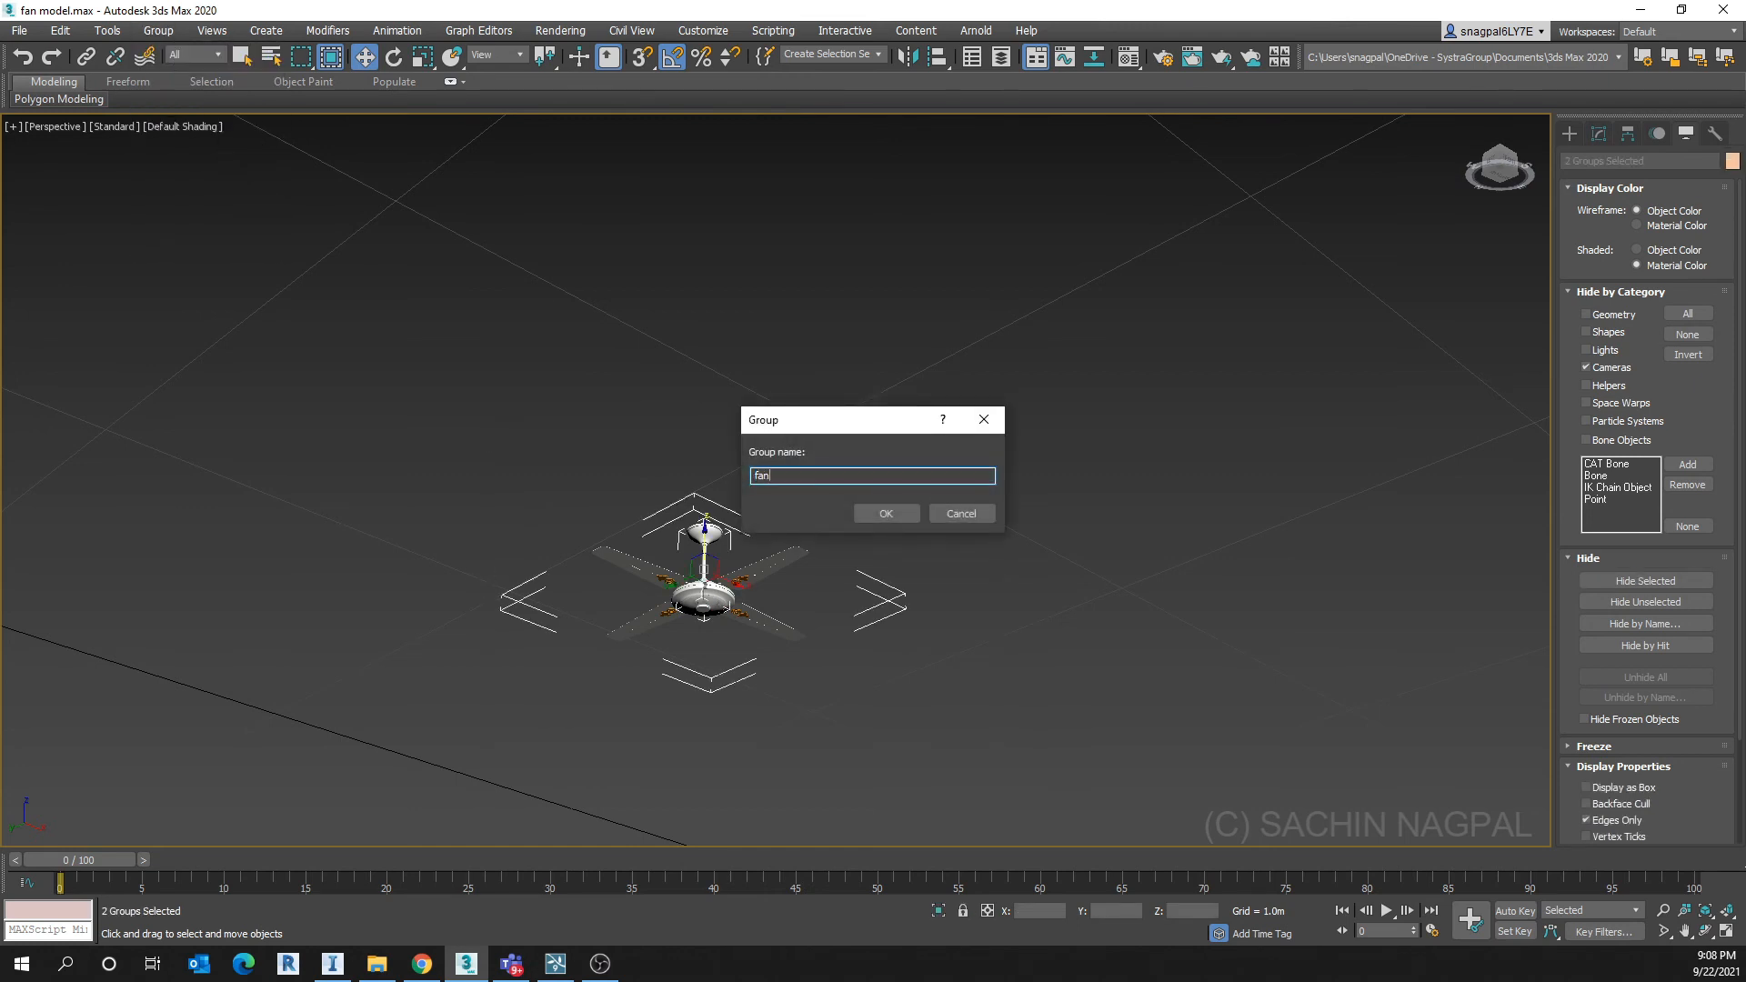
key("Return")
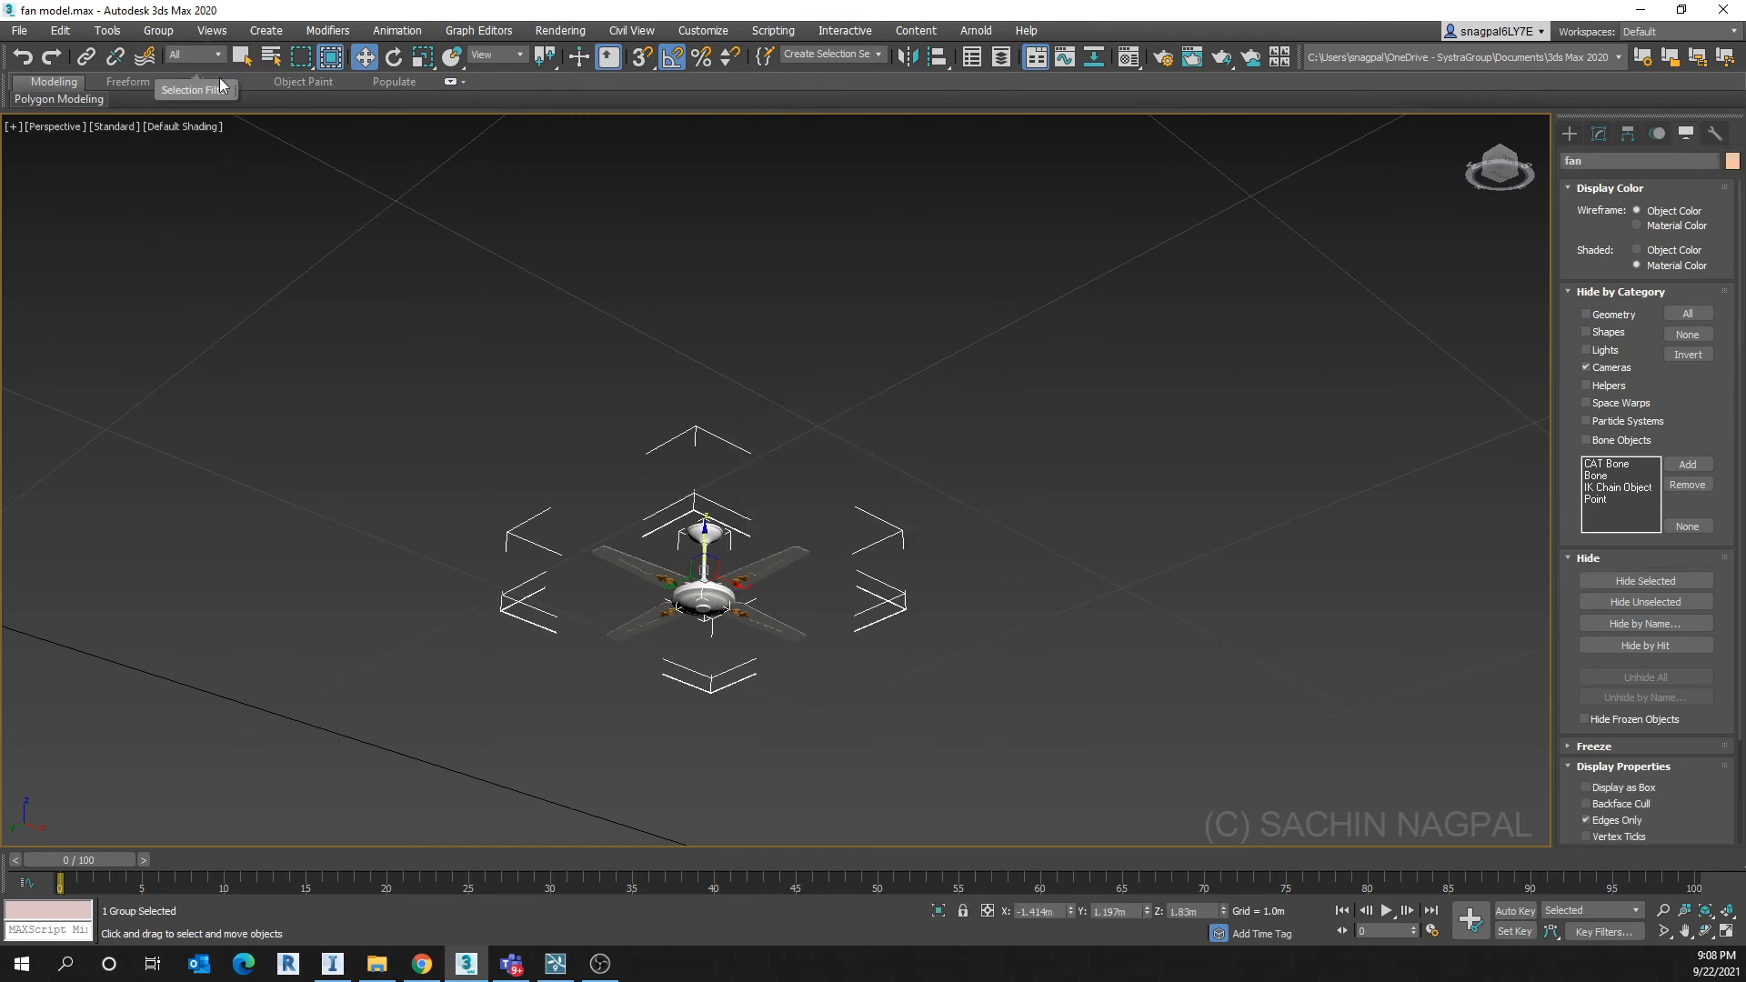
Switch to the front view and move the fan group closer to the origin, to about X -0.244 m, Z 0.322 m
middle_click_drag(1137, 509, 953, 579, "alt")
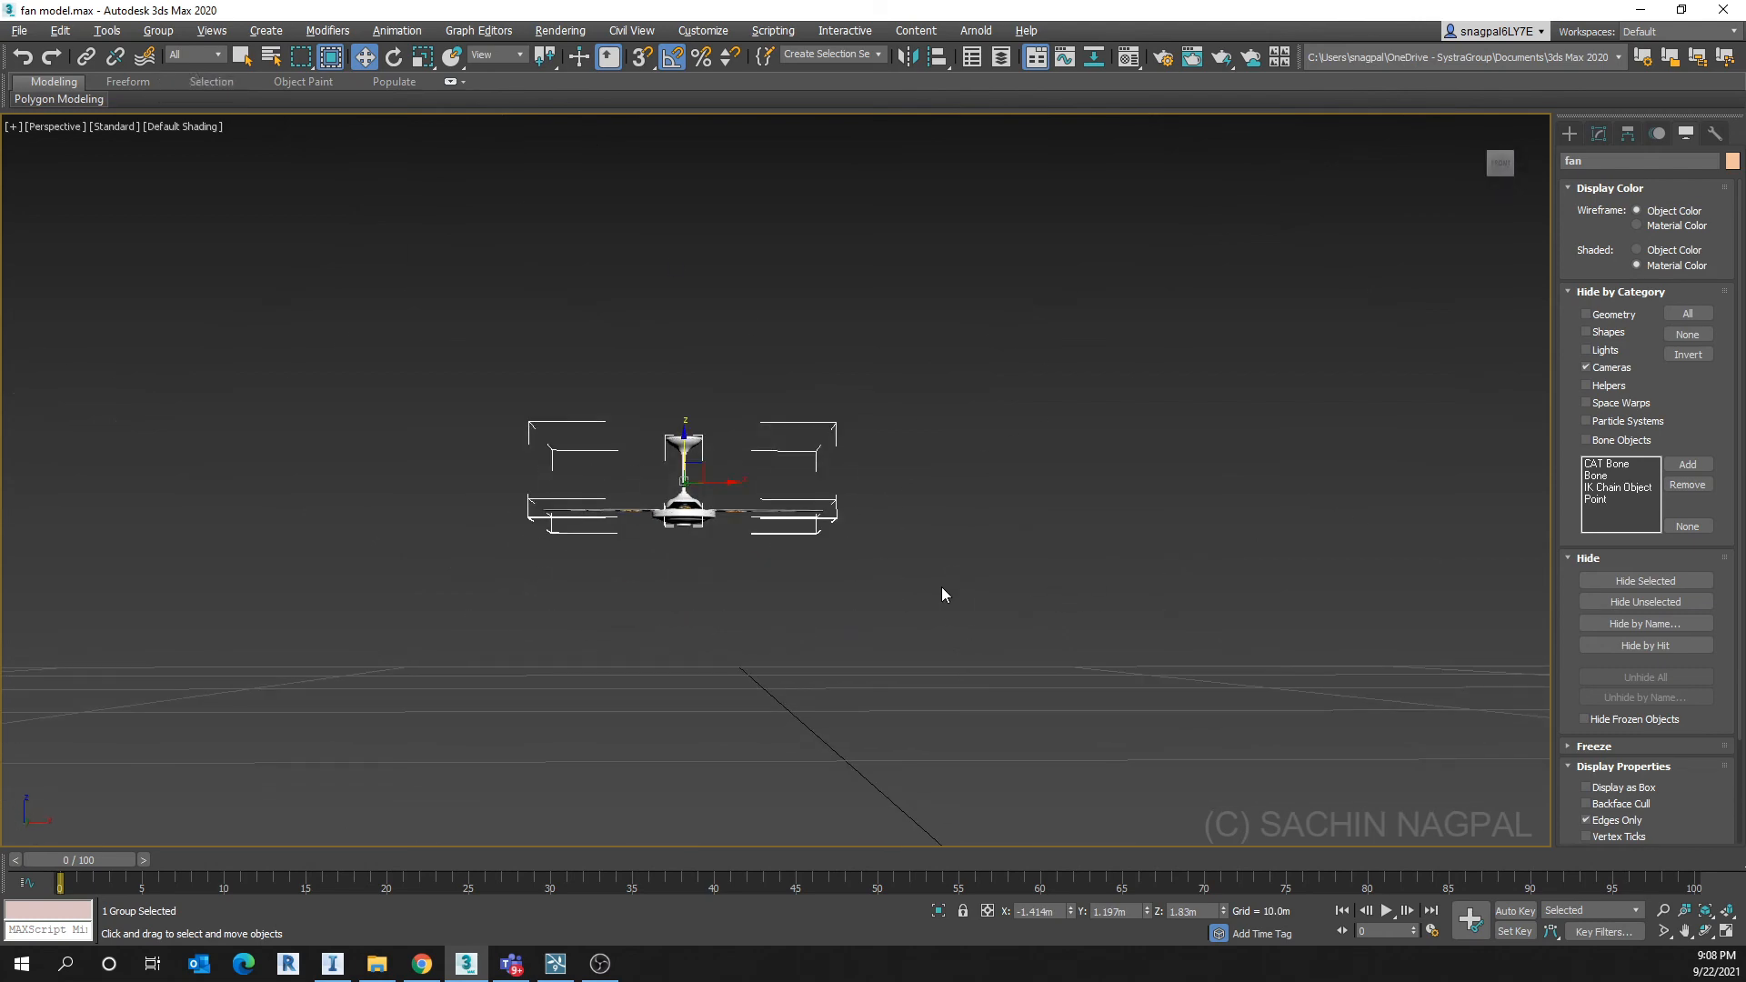
key("f")
scroll(941, 586, "down", 8)
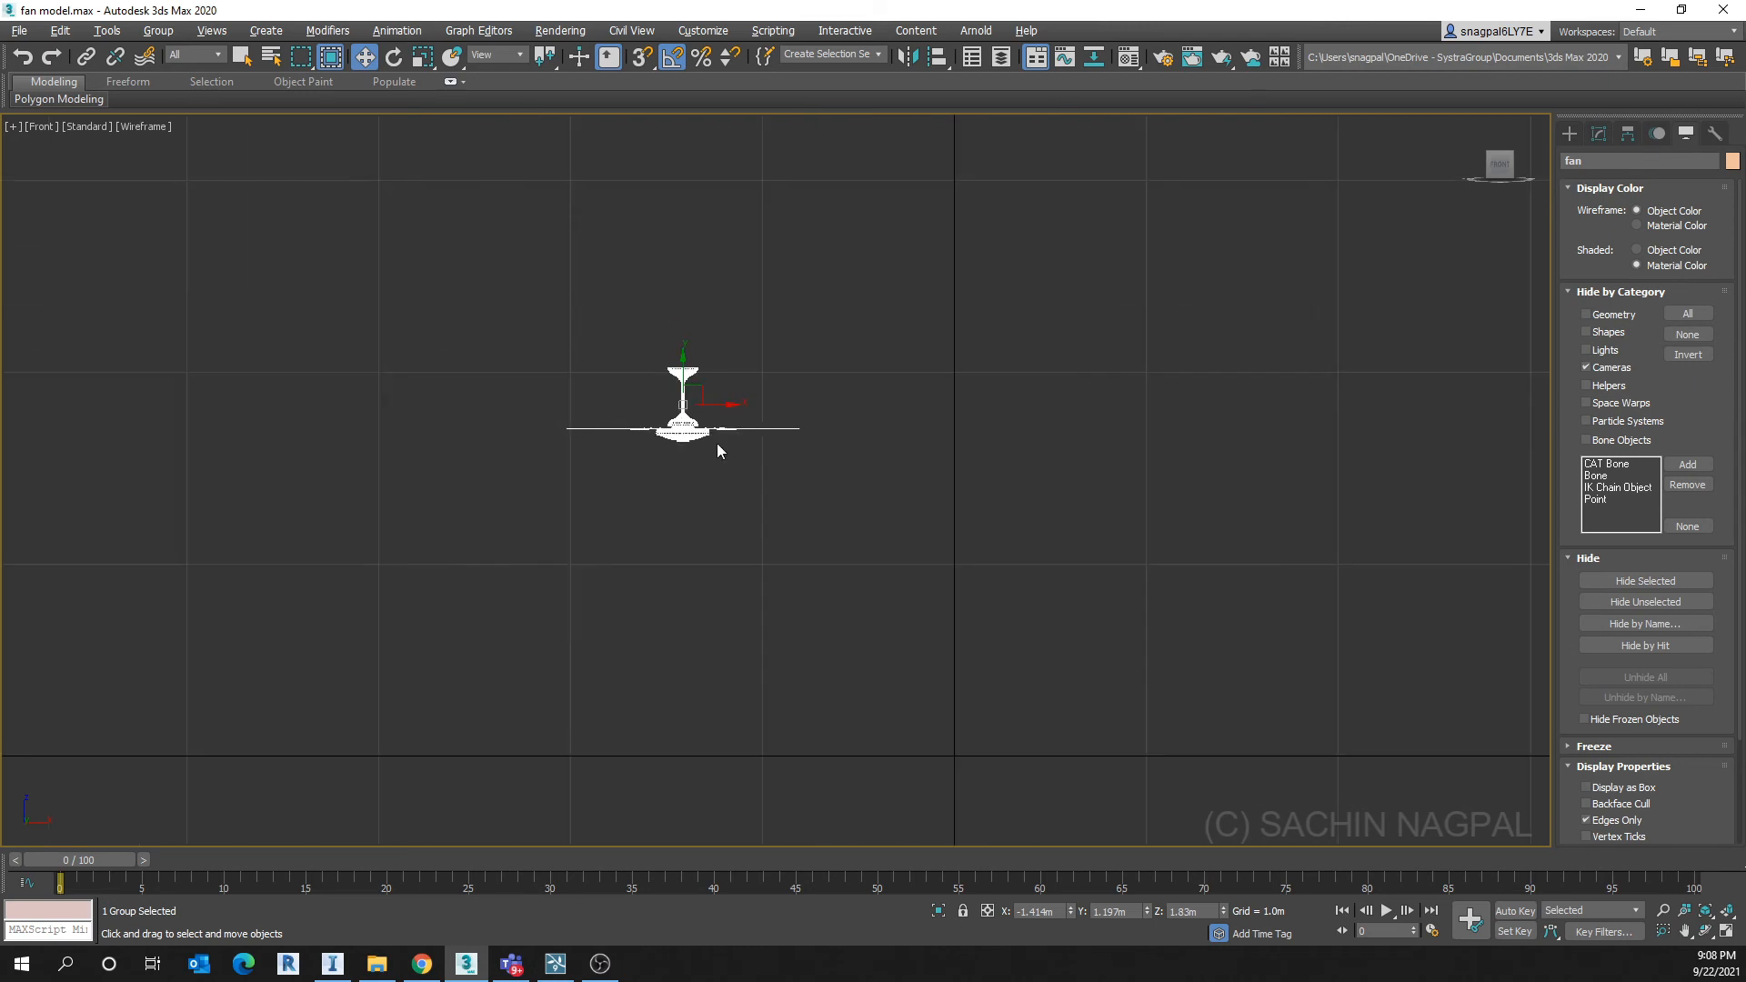
middle_click_drag(717, 450, 682, 370)
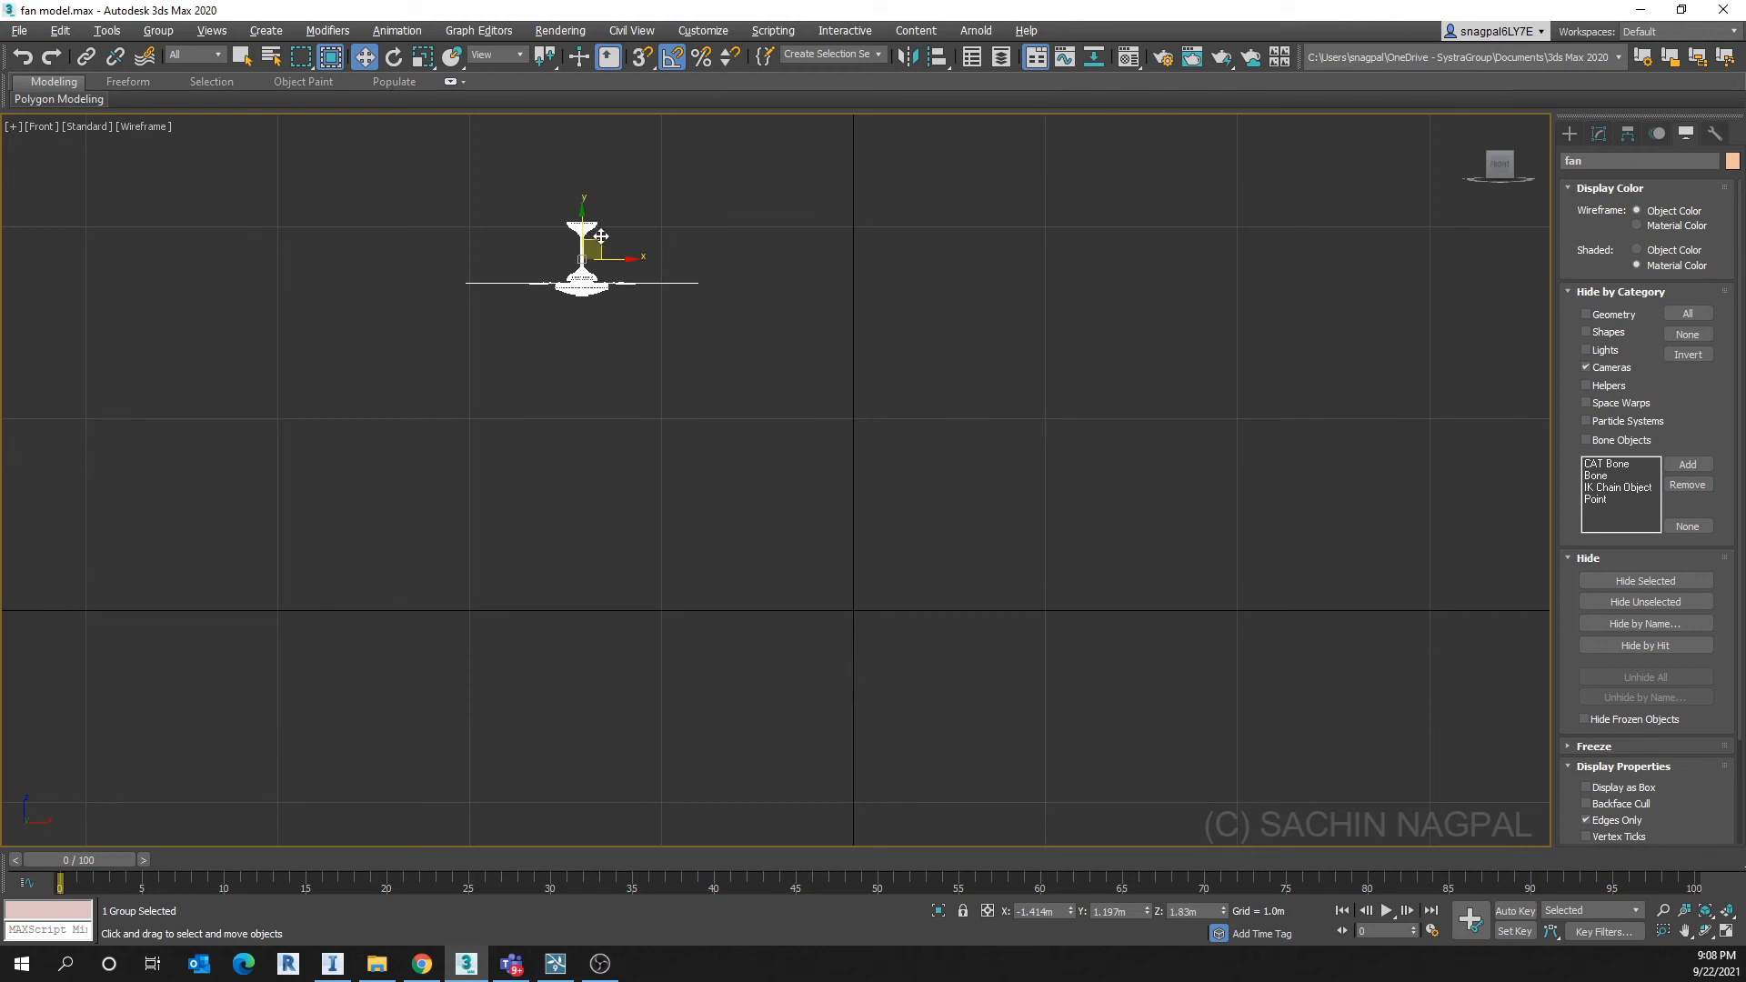
left_click_drag(600, 237, 822, 537)
Reposition the fan group freehand below the world origin, ending at about X -0.184 m, Z -0.295 m
scroll(825, 602, "up", 2)
middle_click_drag(849, 627, 682, 501)
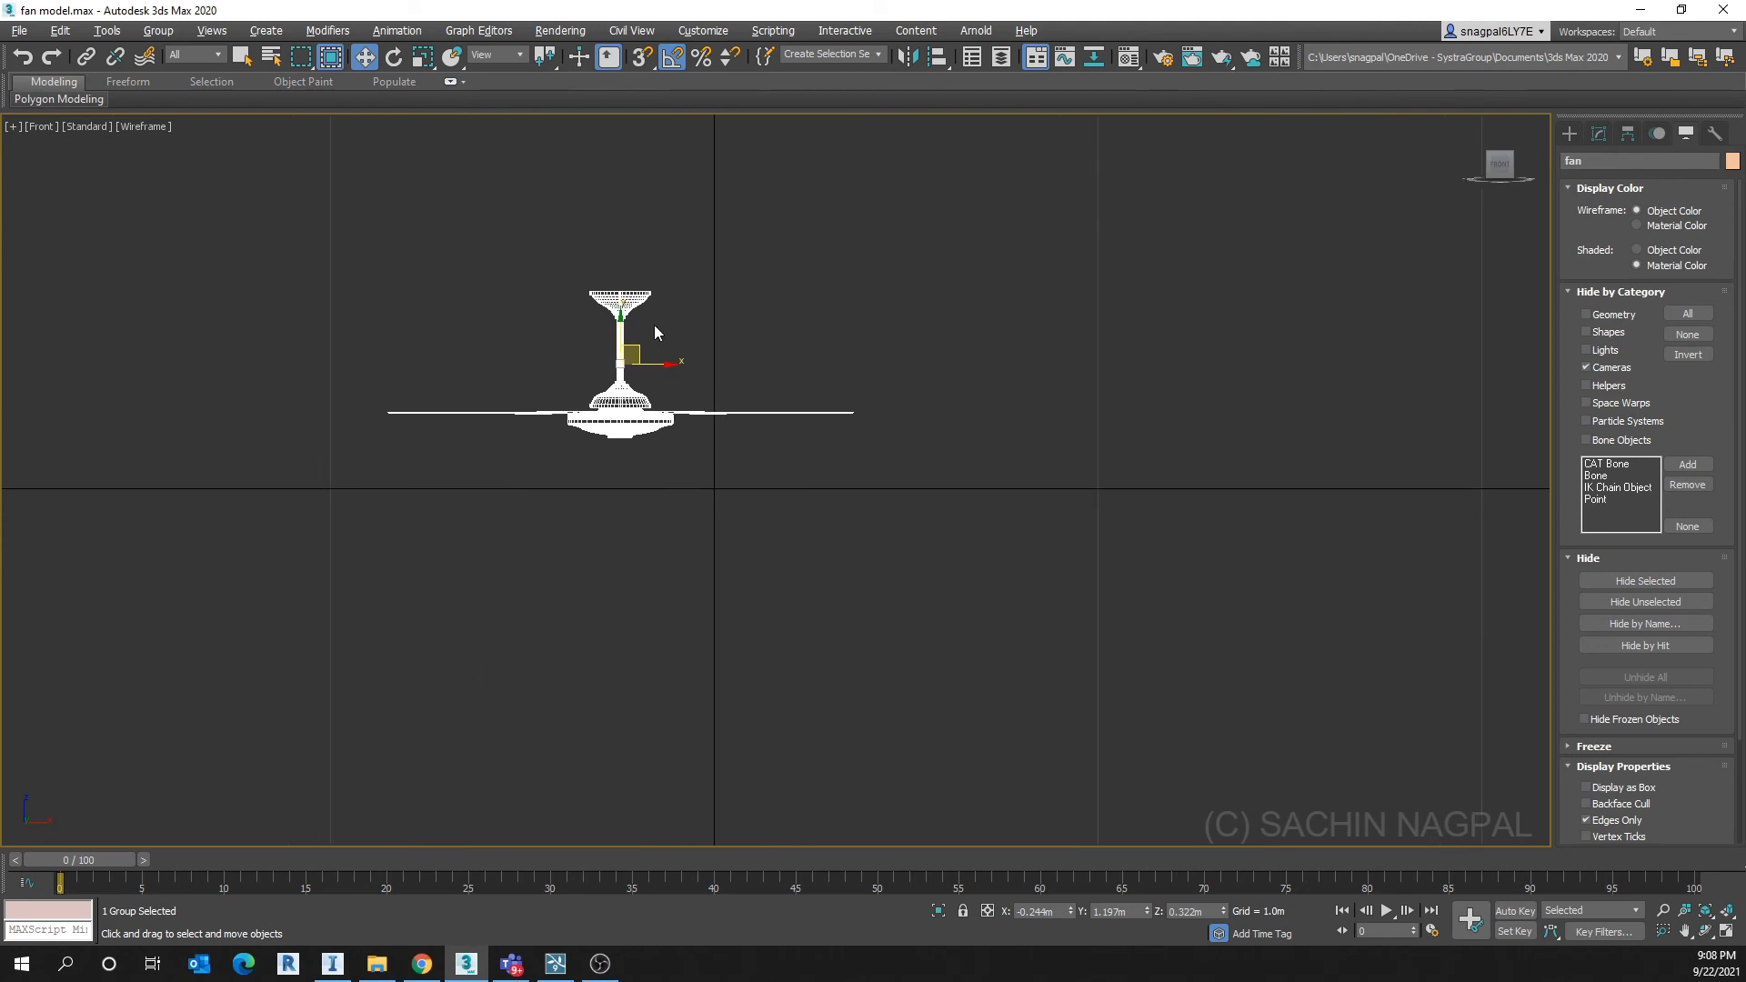
left_click_drag(641, 350, 724, 543)
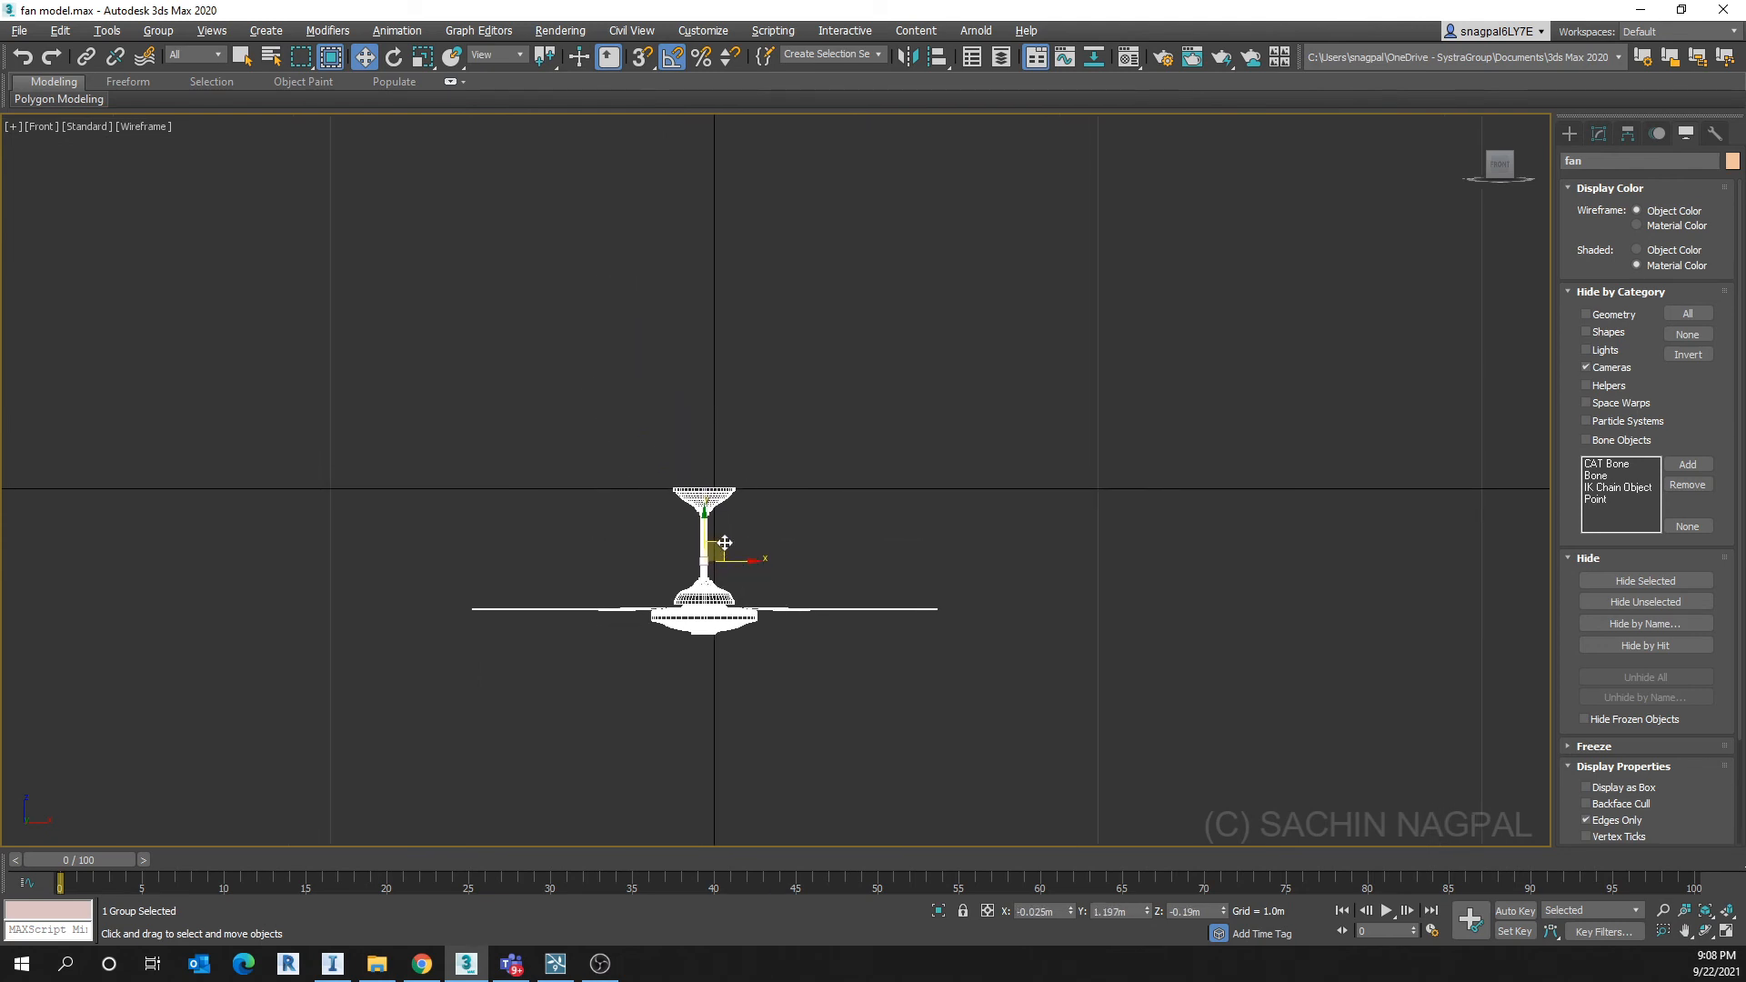
middle_click_drag(750, 523, 739, 455)
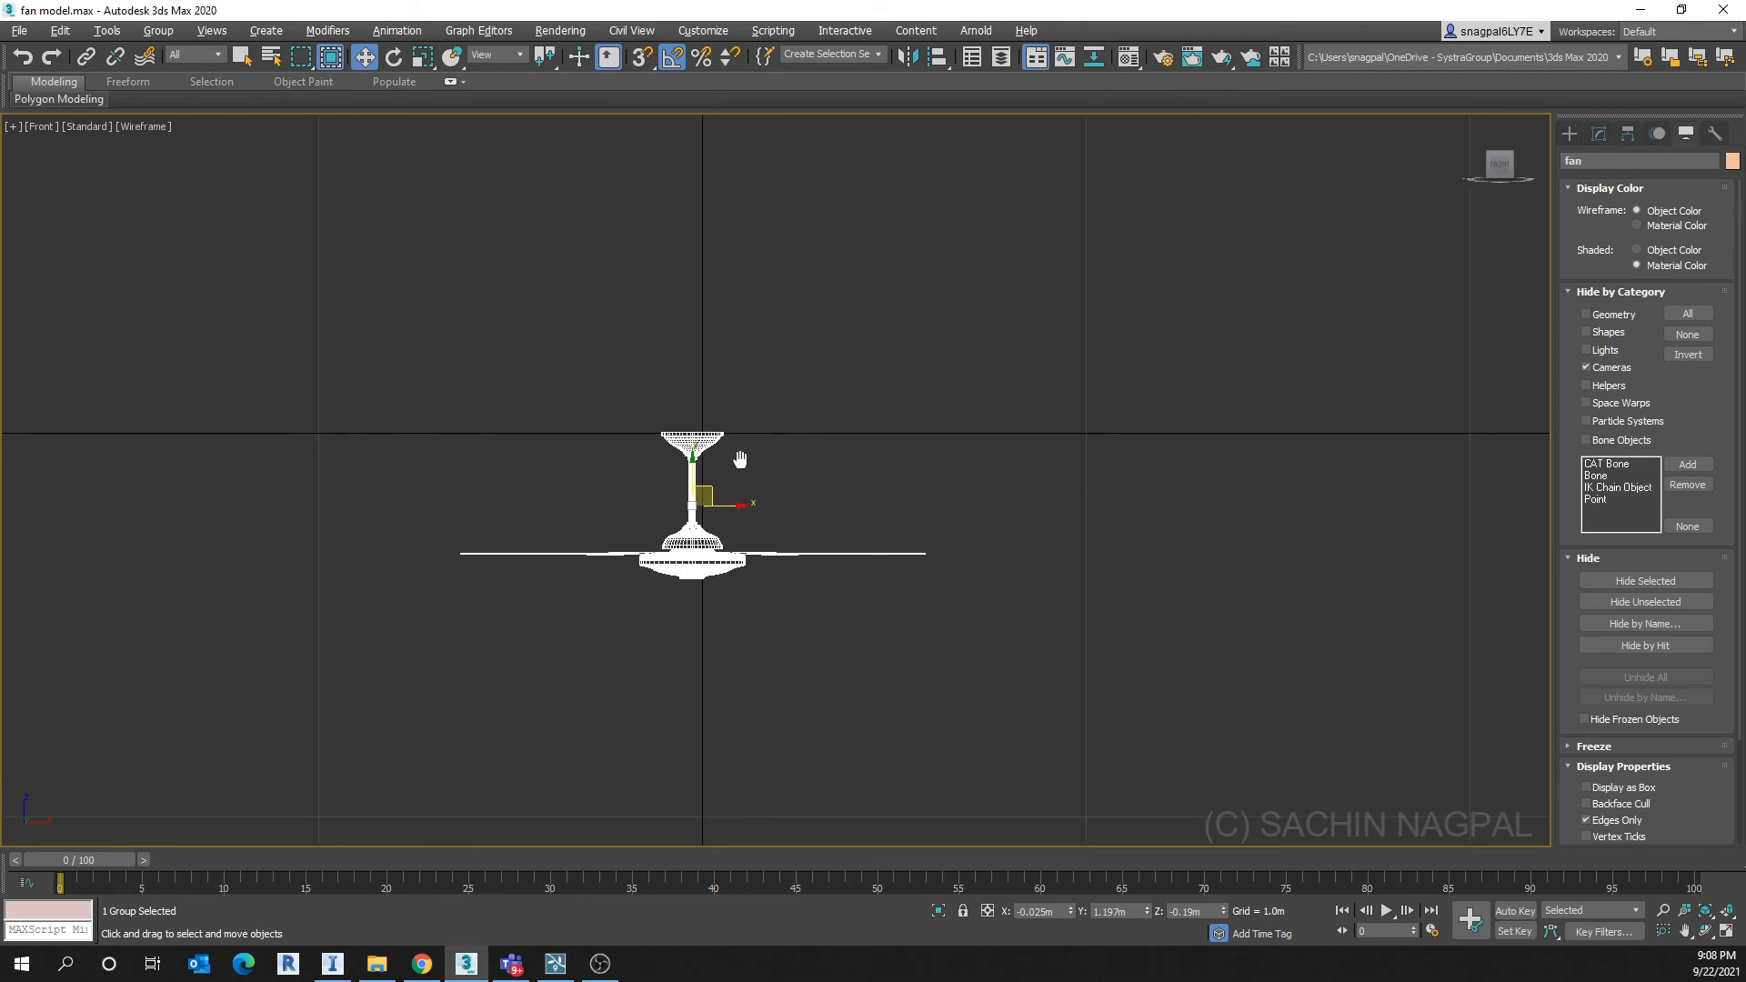
scroll(726, 478, "up", 2)
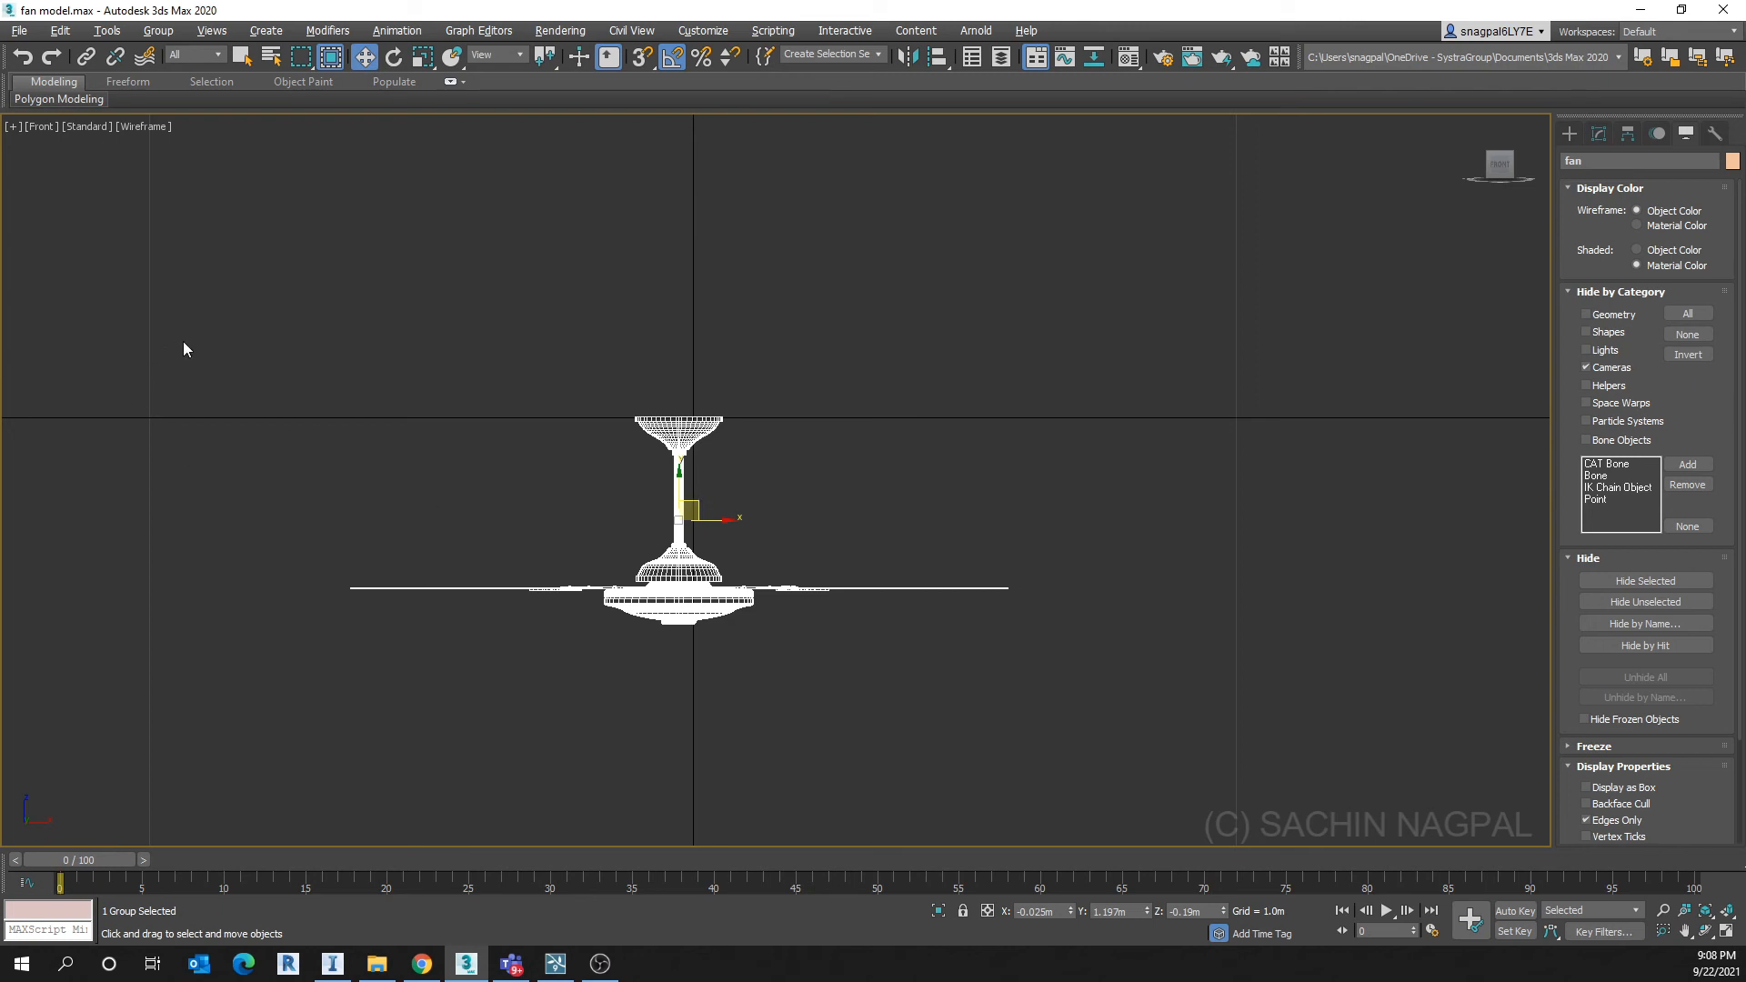
middle_click_drag(669, 582, 644, 514)
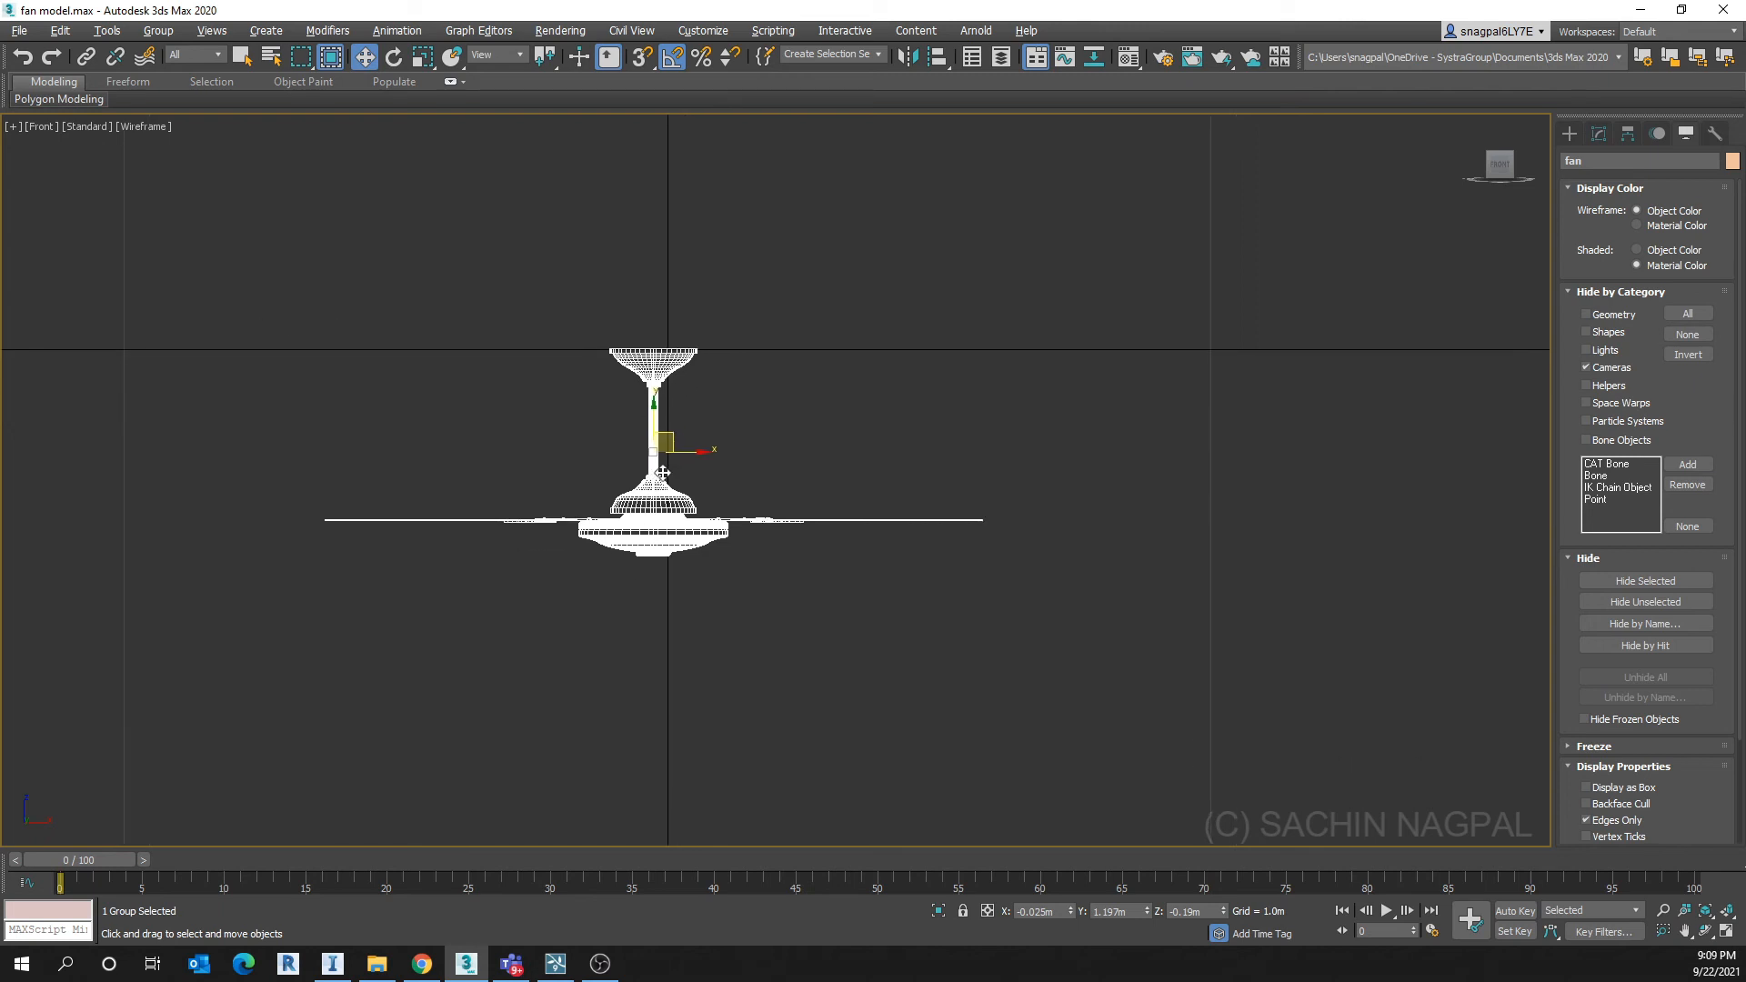
left_click_drag(671, 446, 586, 504)
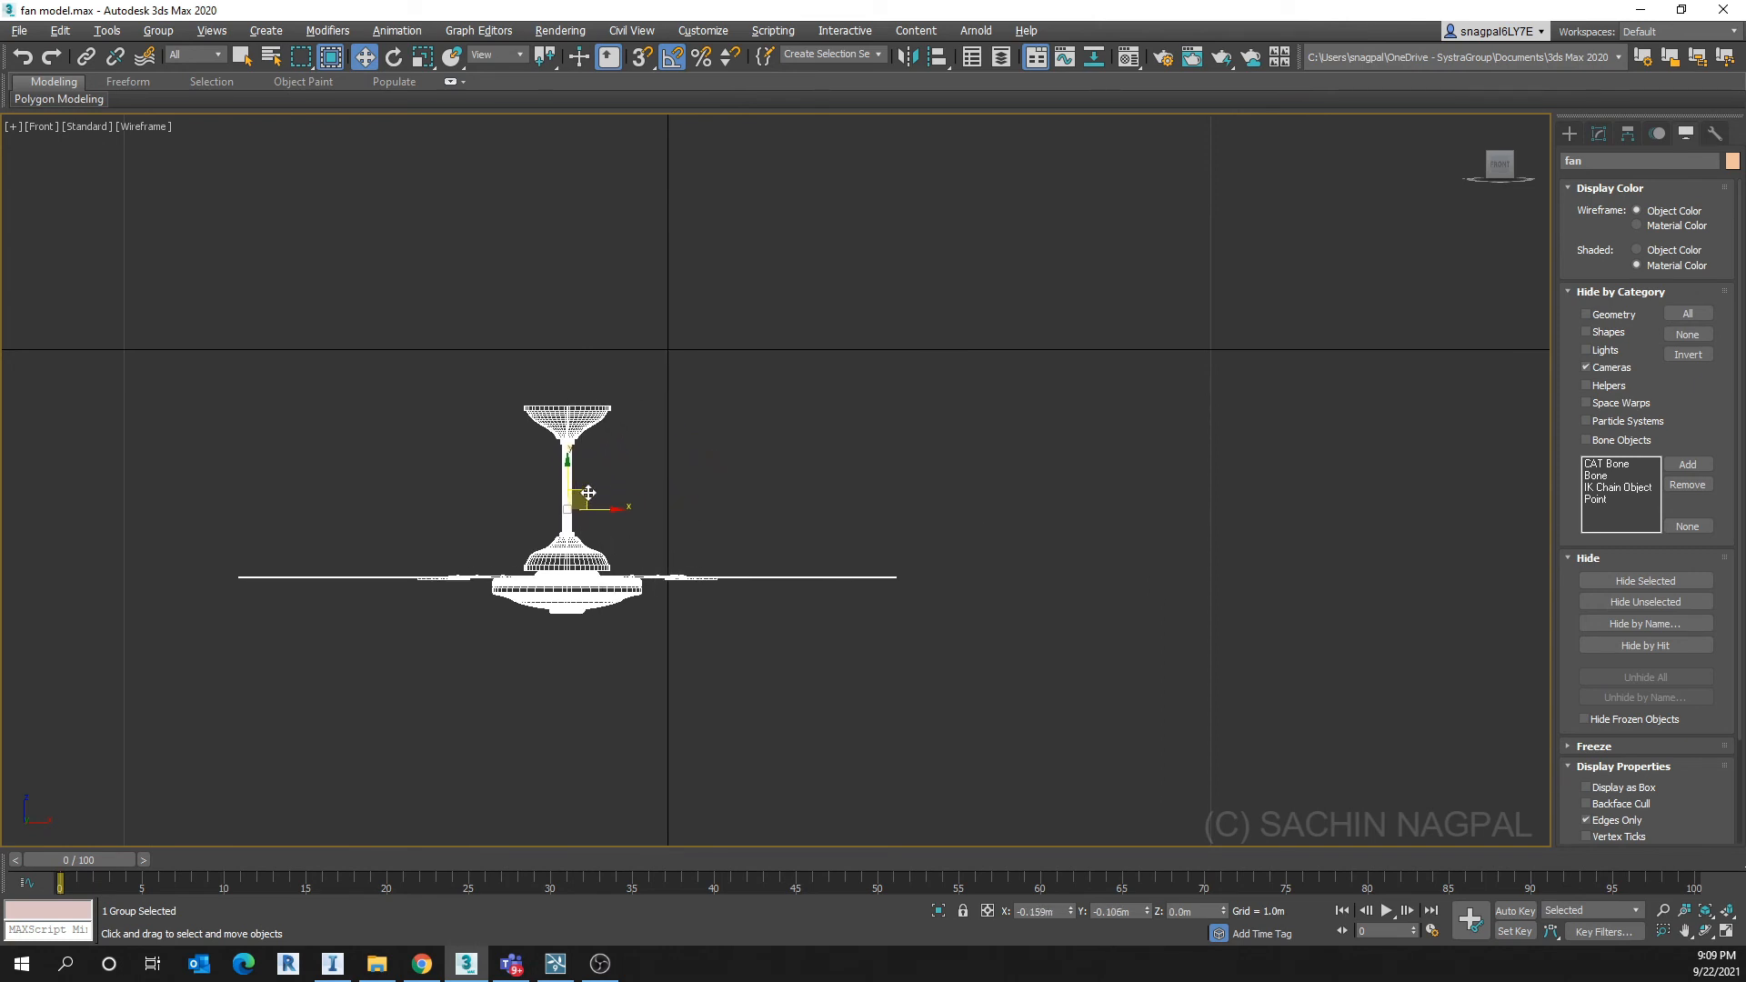
Move only the fan group's pivot up to the top of the ceiling cap with vertex snapping, and leave pivot editing
left_click(1628, 134)
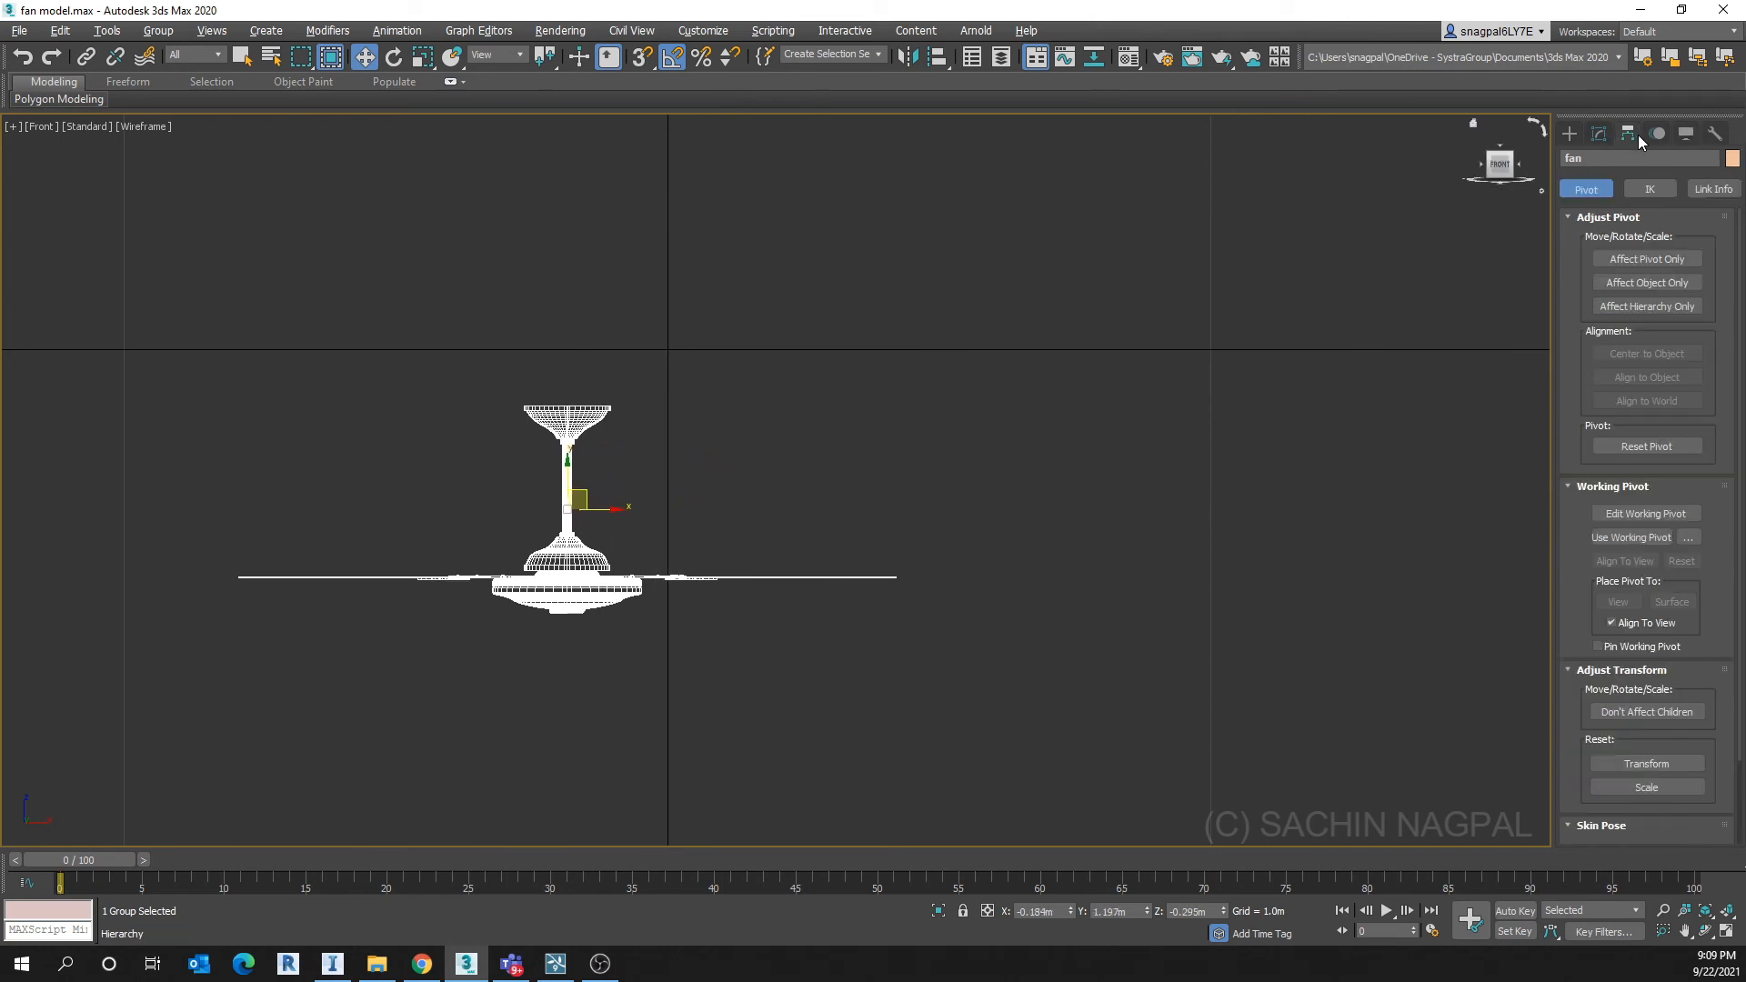
left_click(1642, 260)
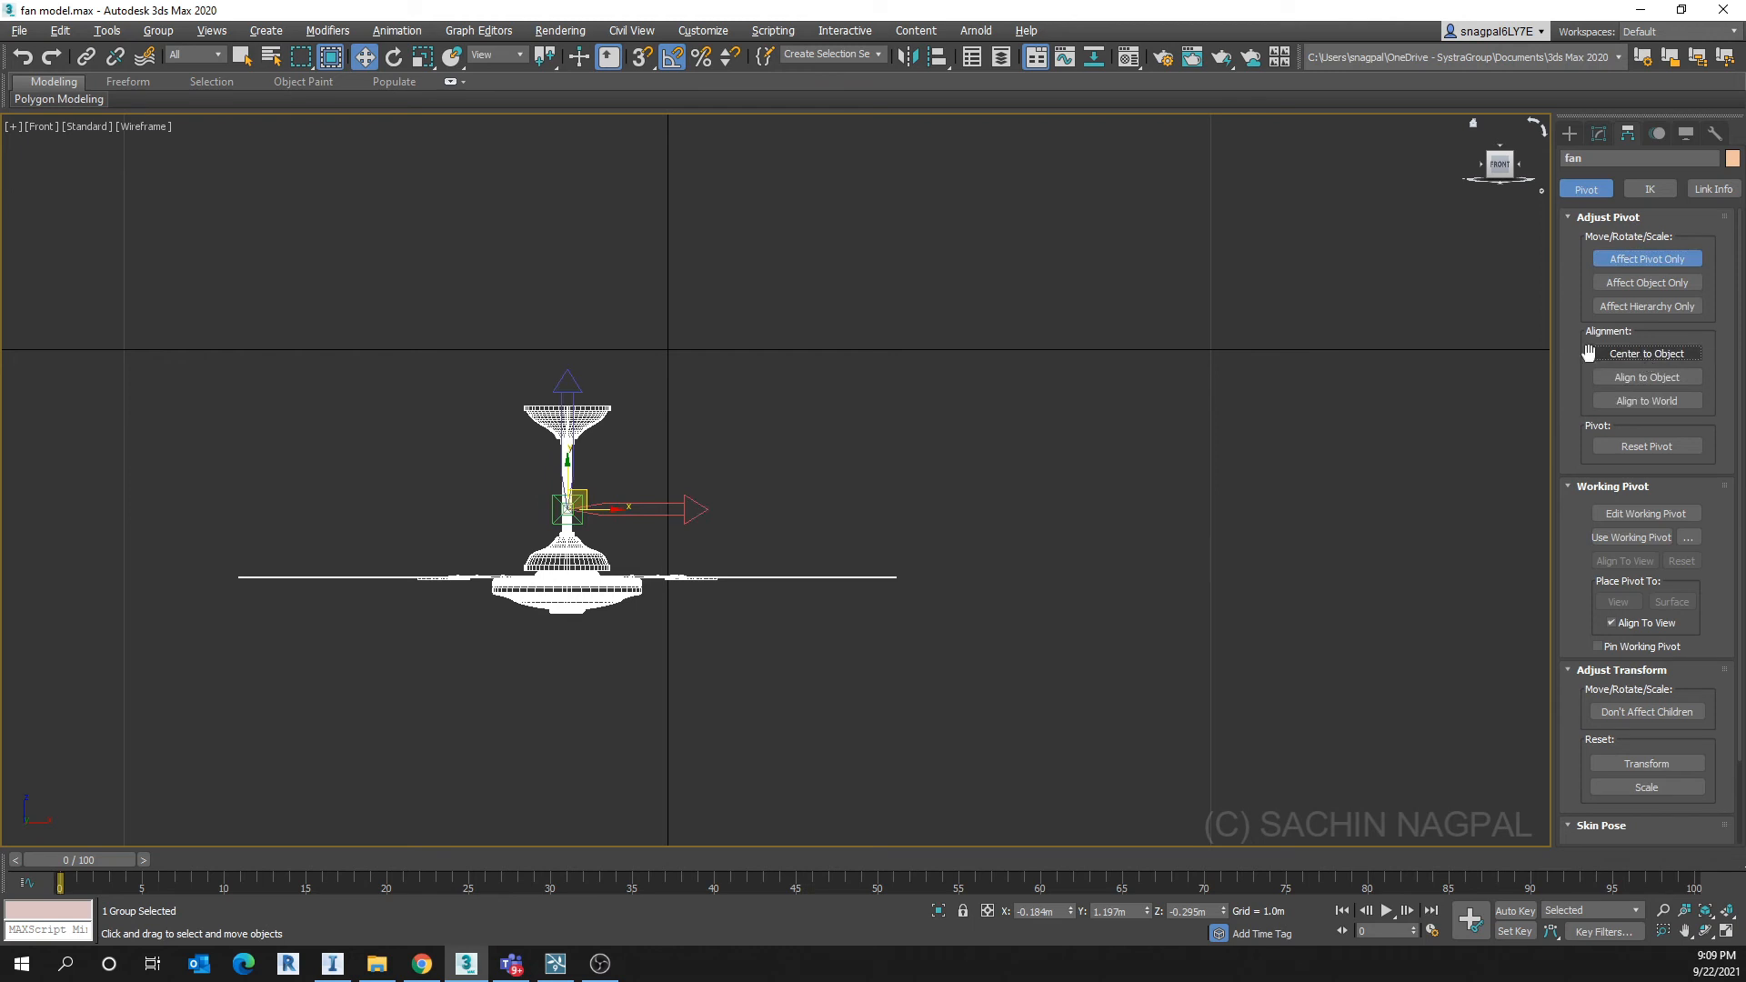
middle_click_drag(896, 420, 940, 422)
scroll(624, 420, "up", 2)
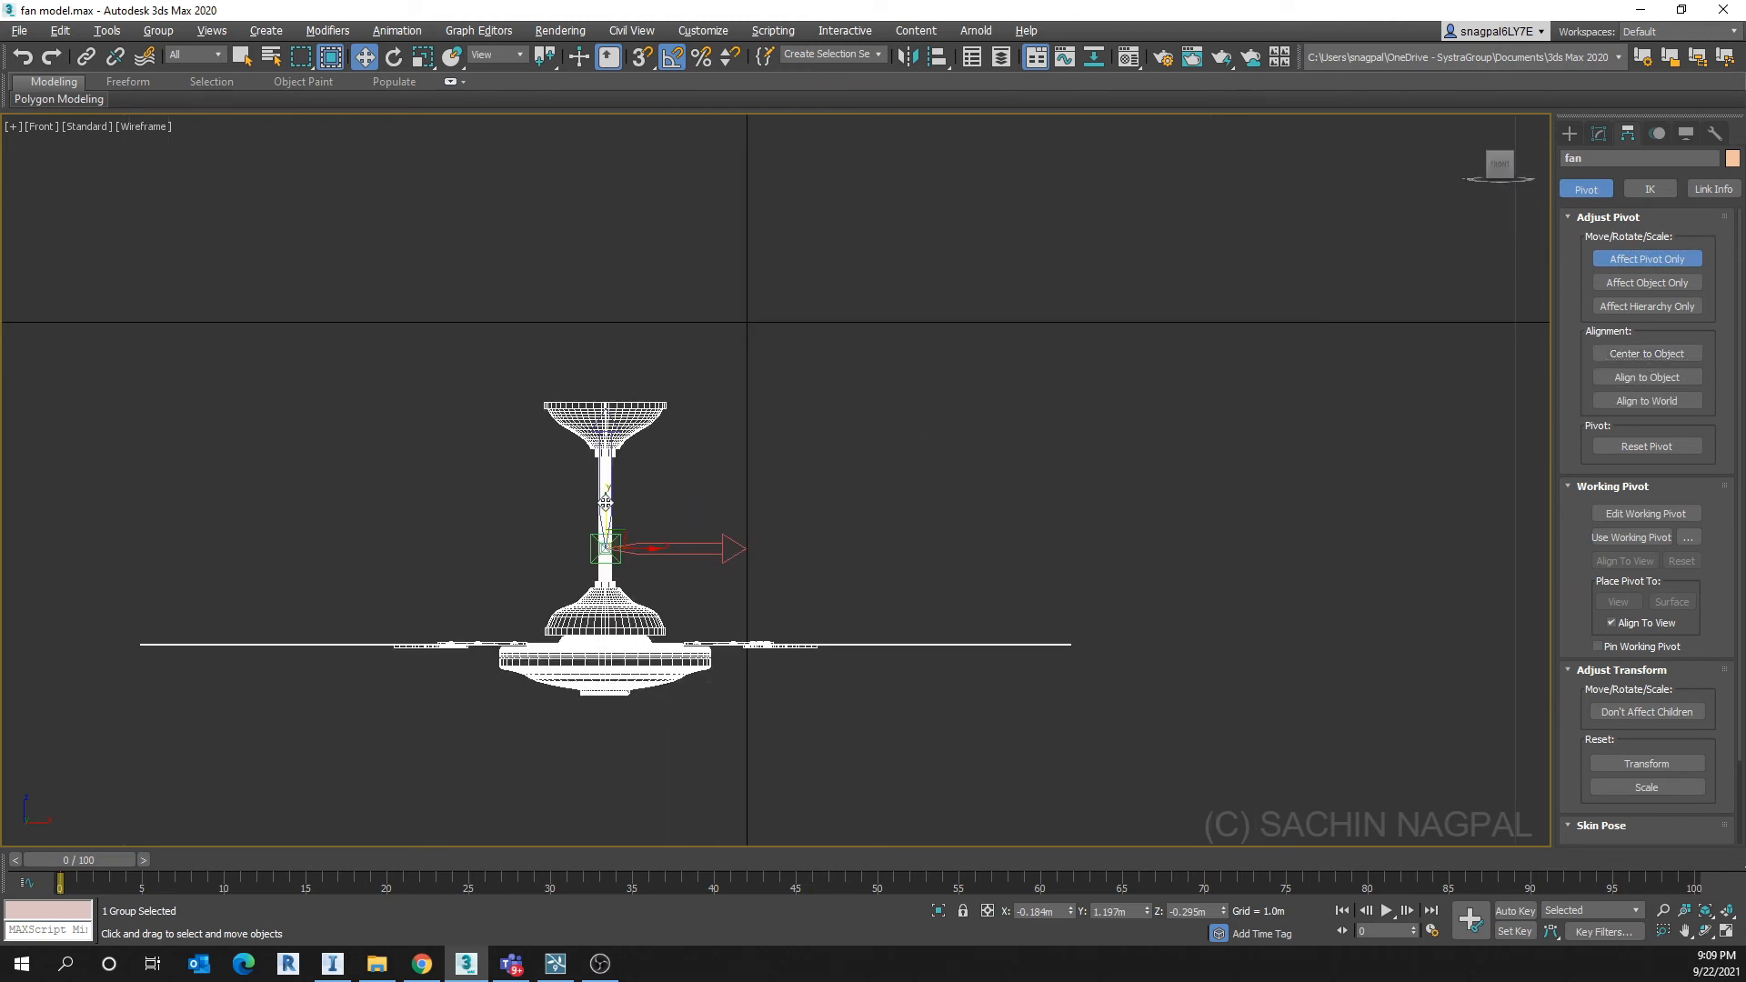
key("s")
left_click_drag(606, 488, 544, 387)
key("s")
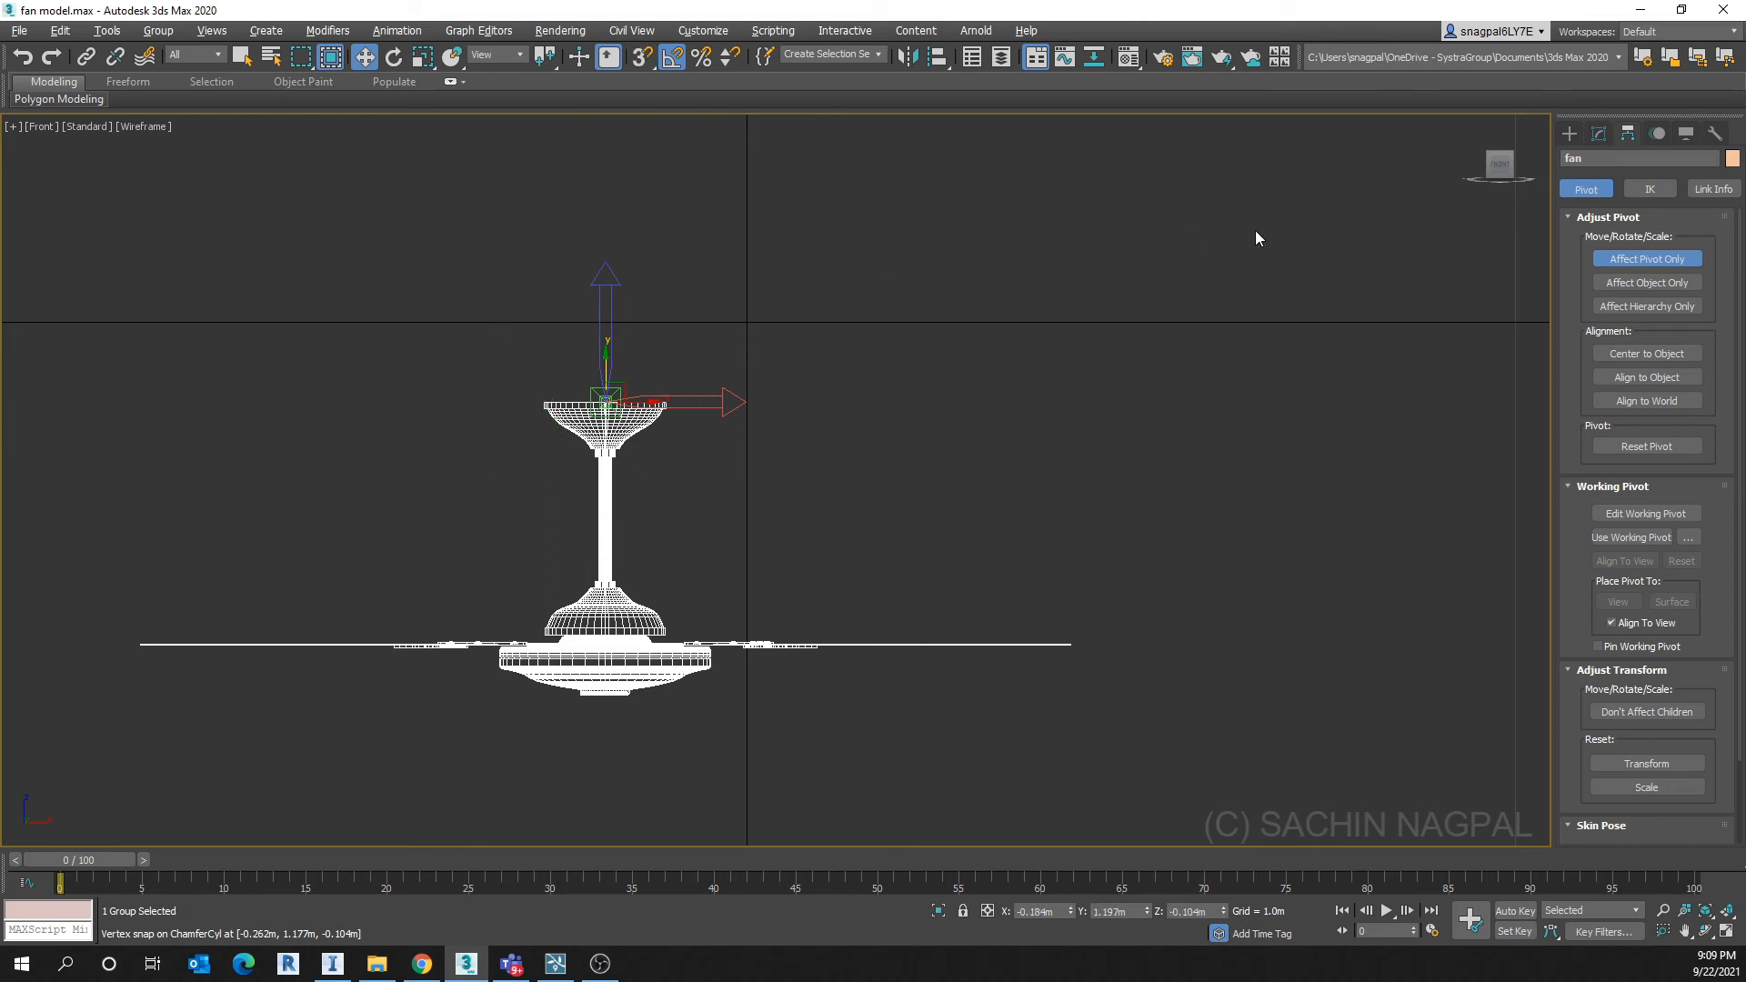
left_click(1569, 133)
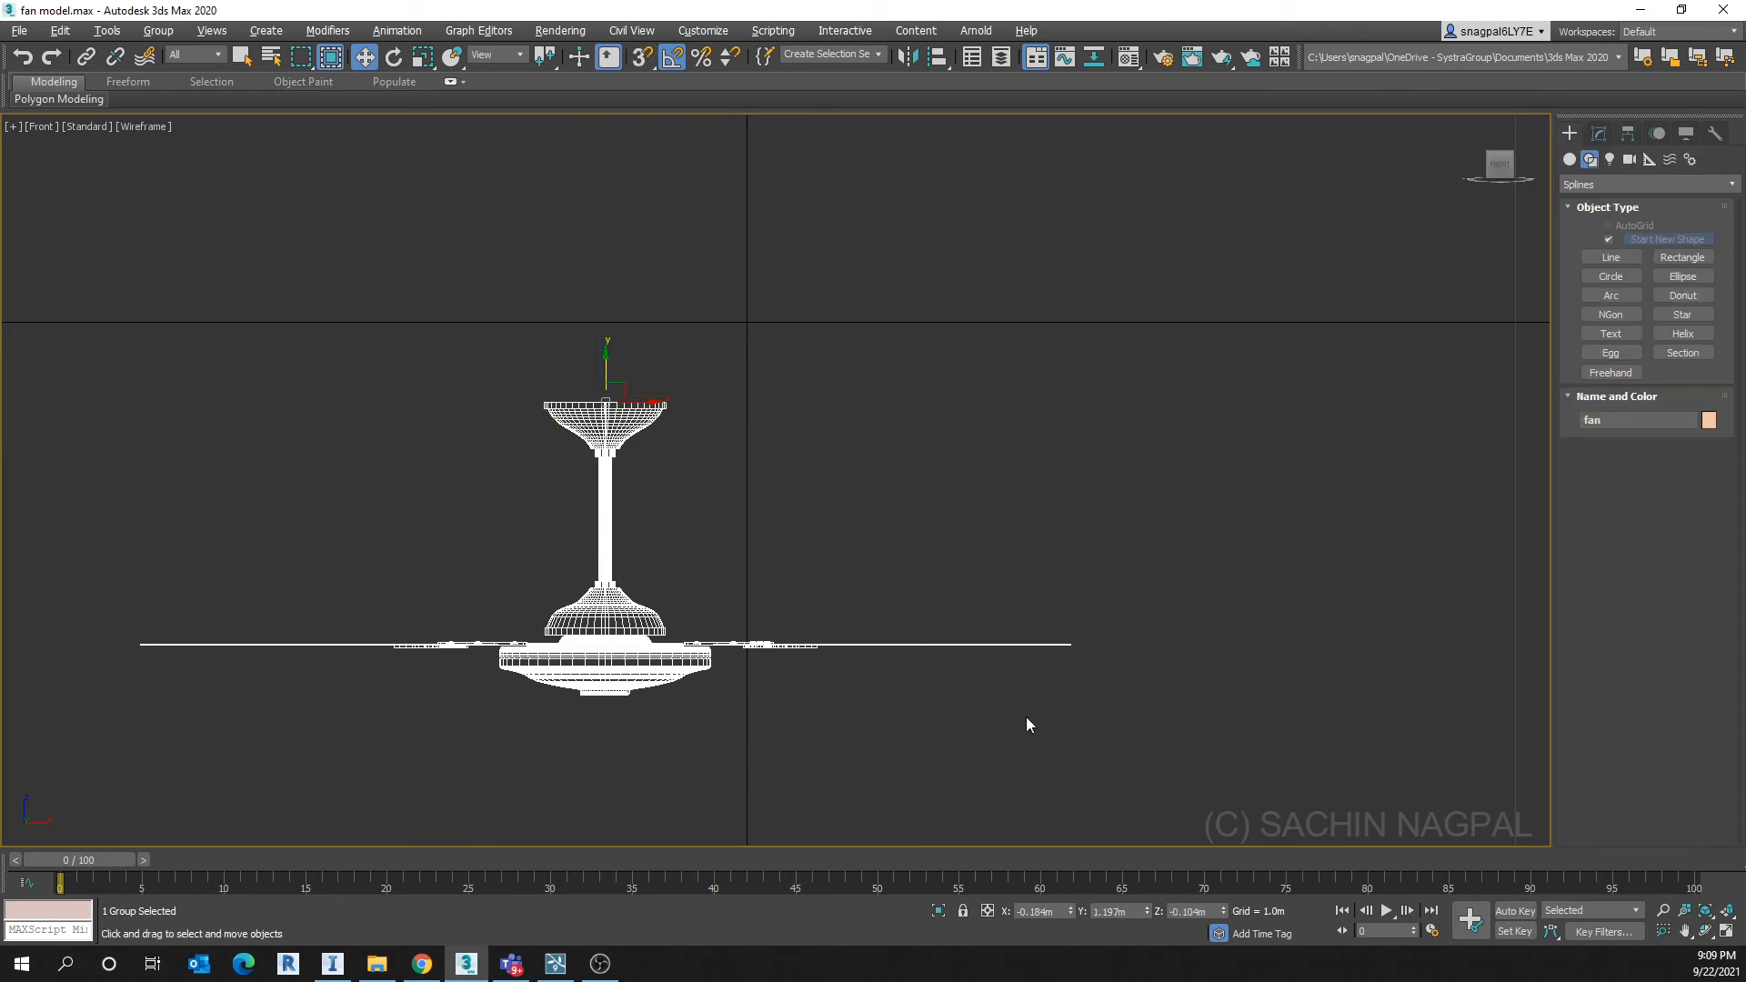
Place the fan group at the world origin by setting its X, Y and Z positions to 0
right_click(1071, 913)
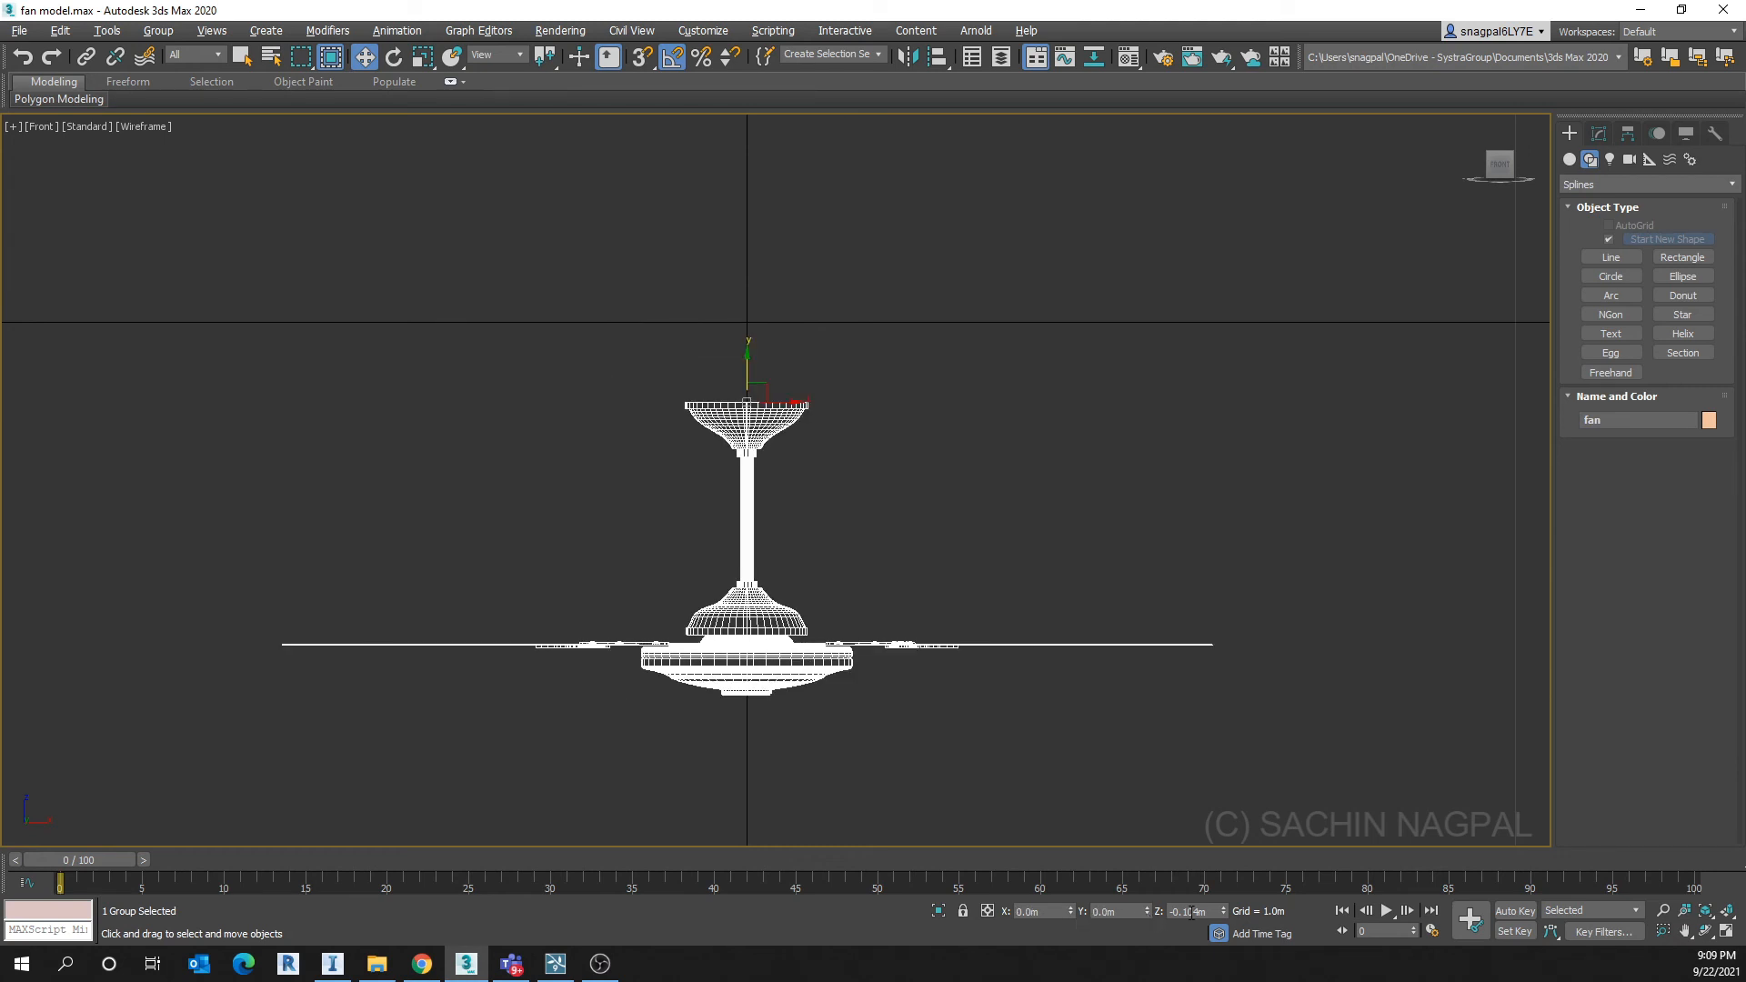
right_click(1223, 913)
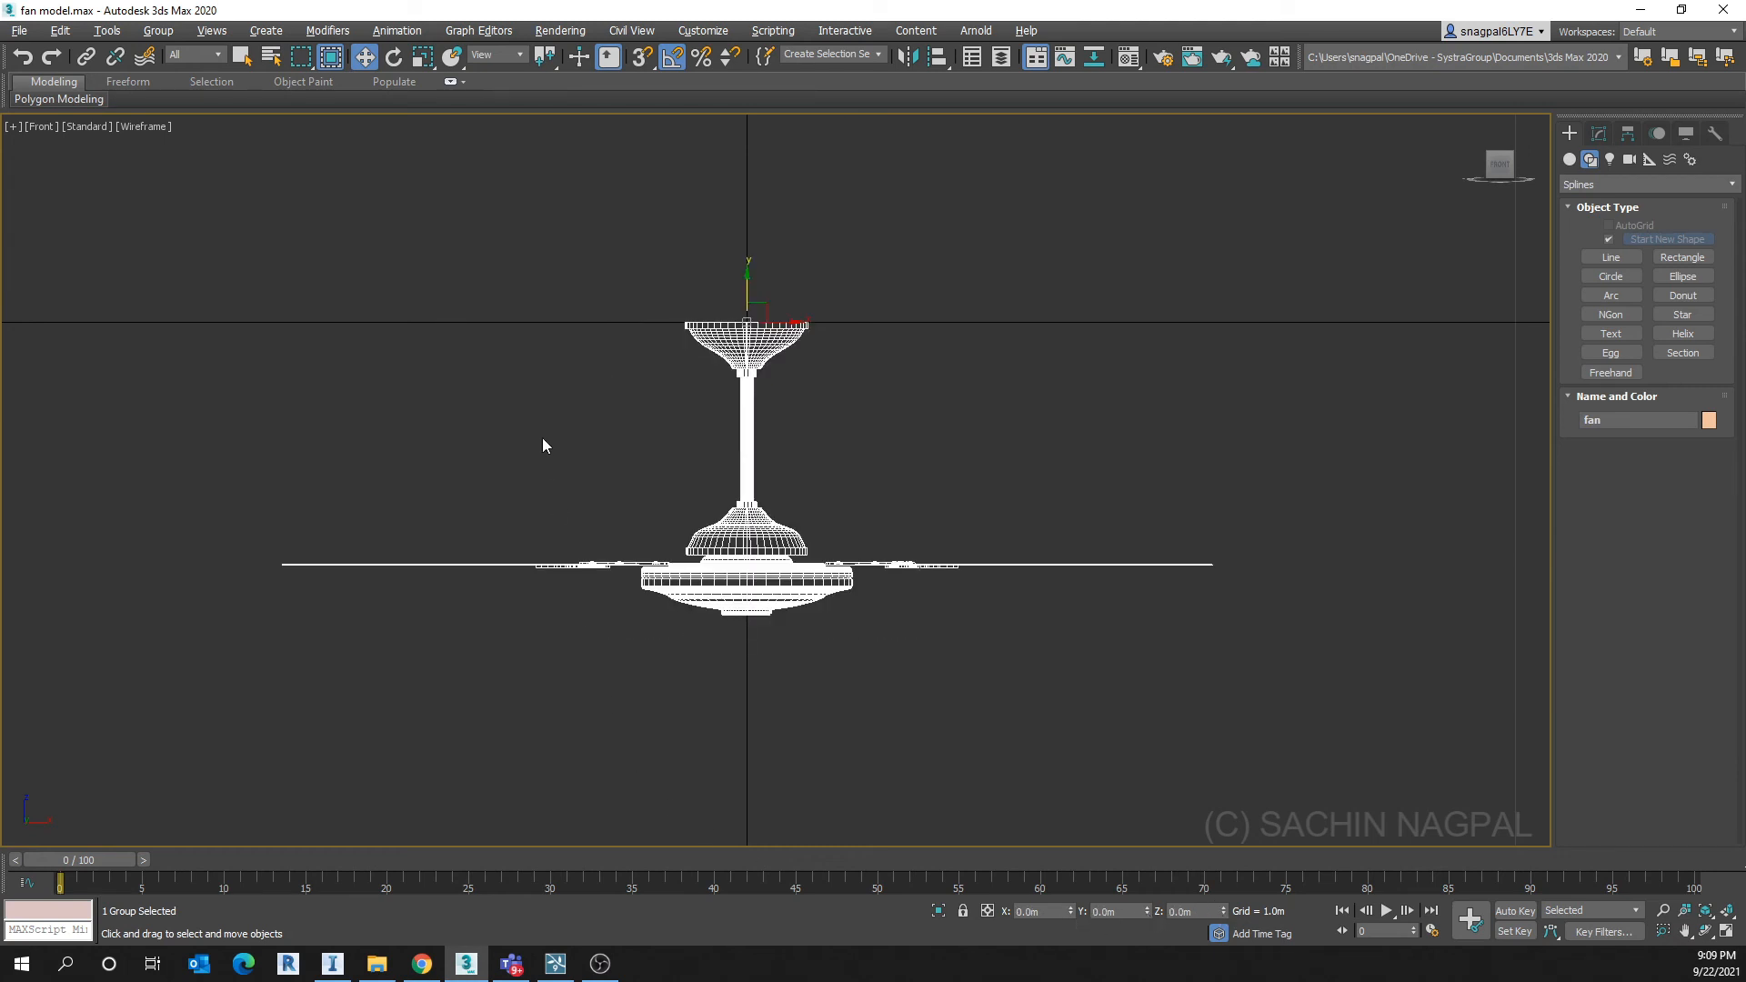
middle_click_drag(549, 417, 582, 532)
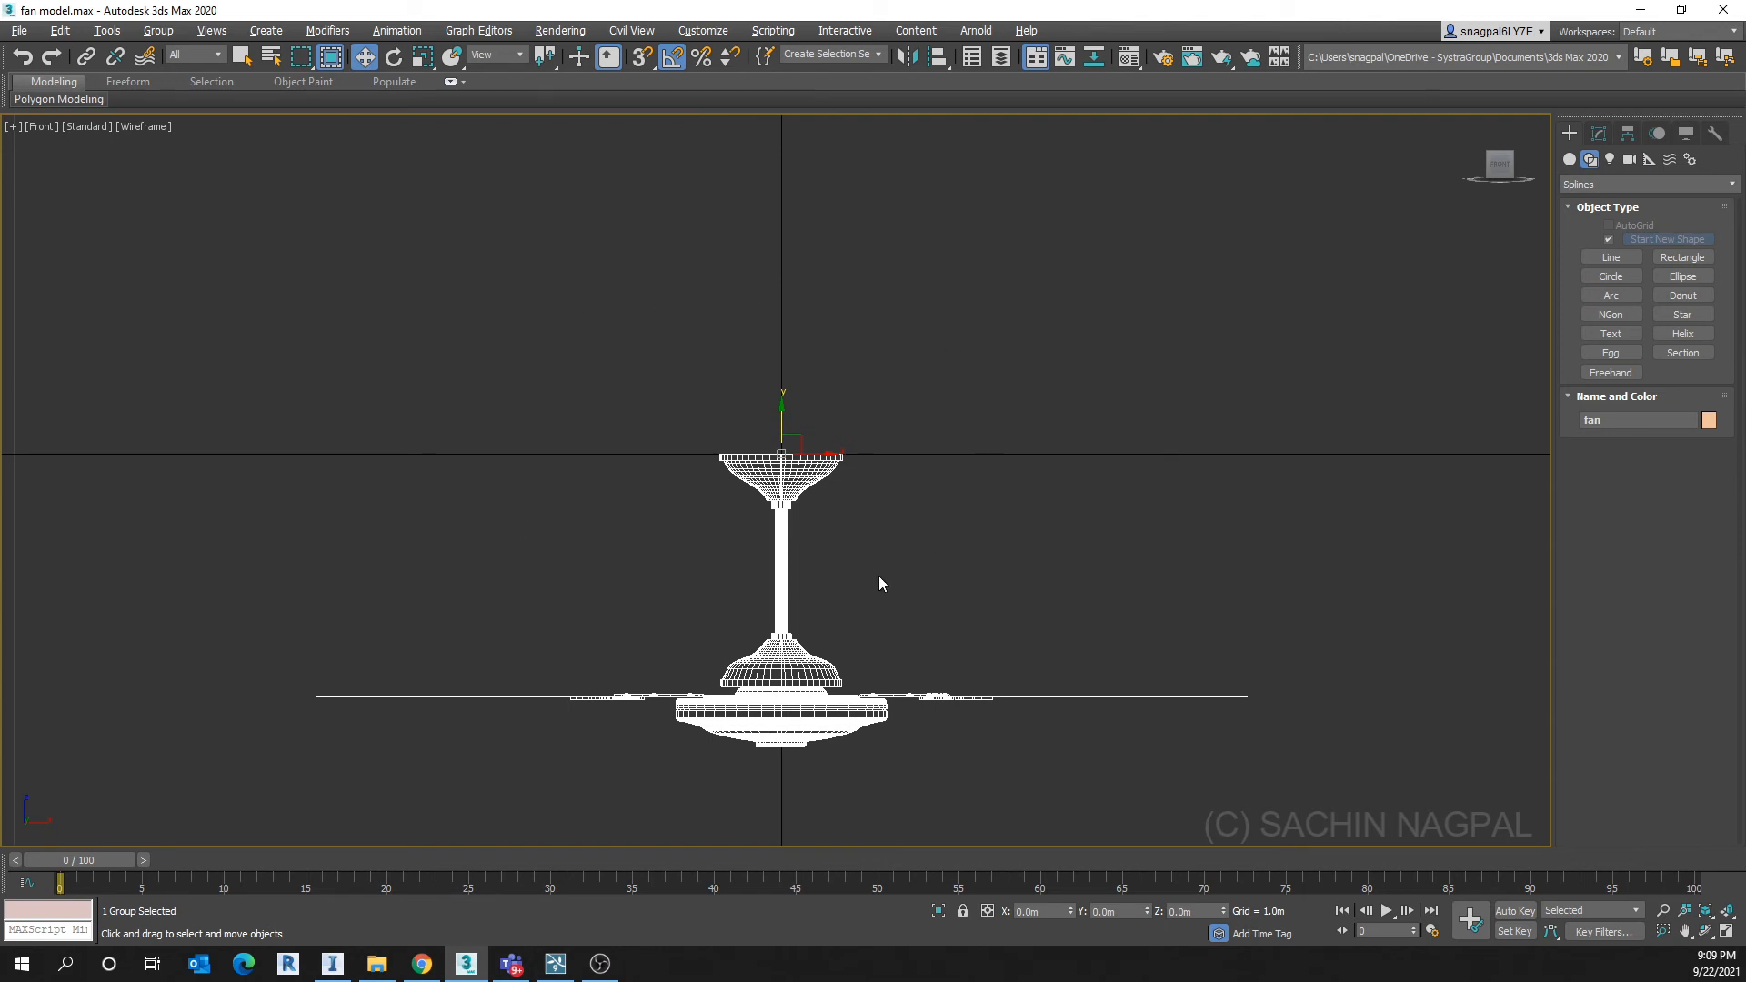
Examine how the fan's ceiling cap and pivot line up with the origin axes in the front view
middle_click_drag(630, 478, 631, 494)
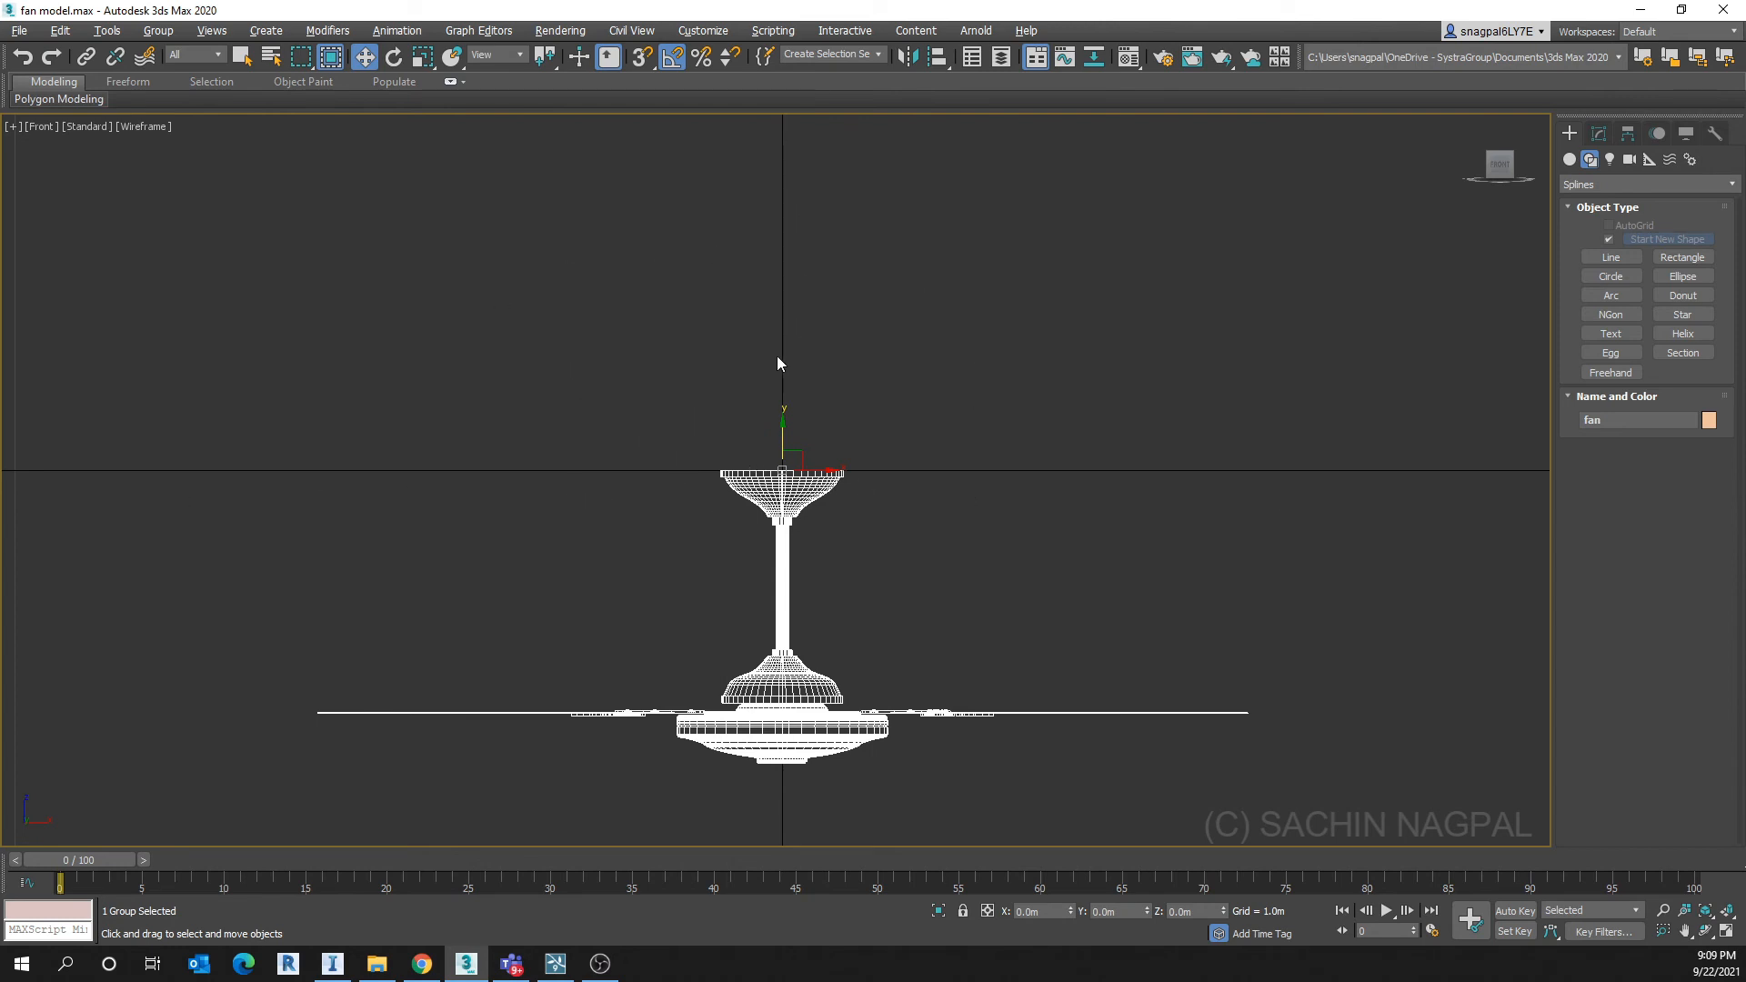
scroll(697, 427, "down", 3)
middle_click_drag(699, 453, 653, 596)
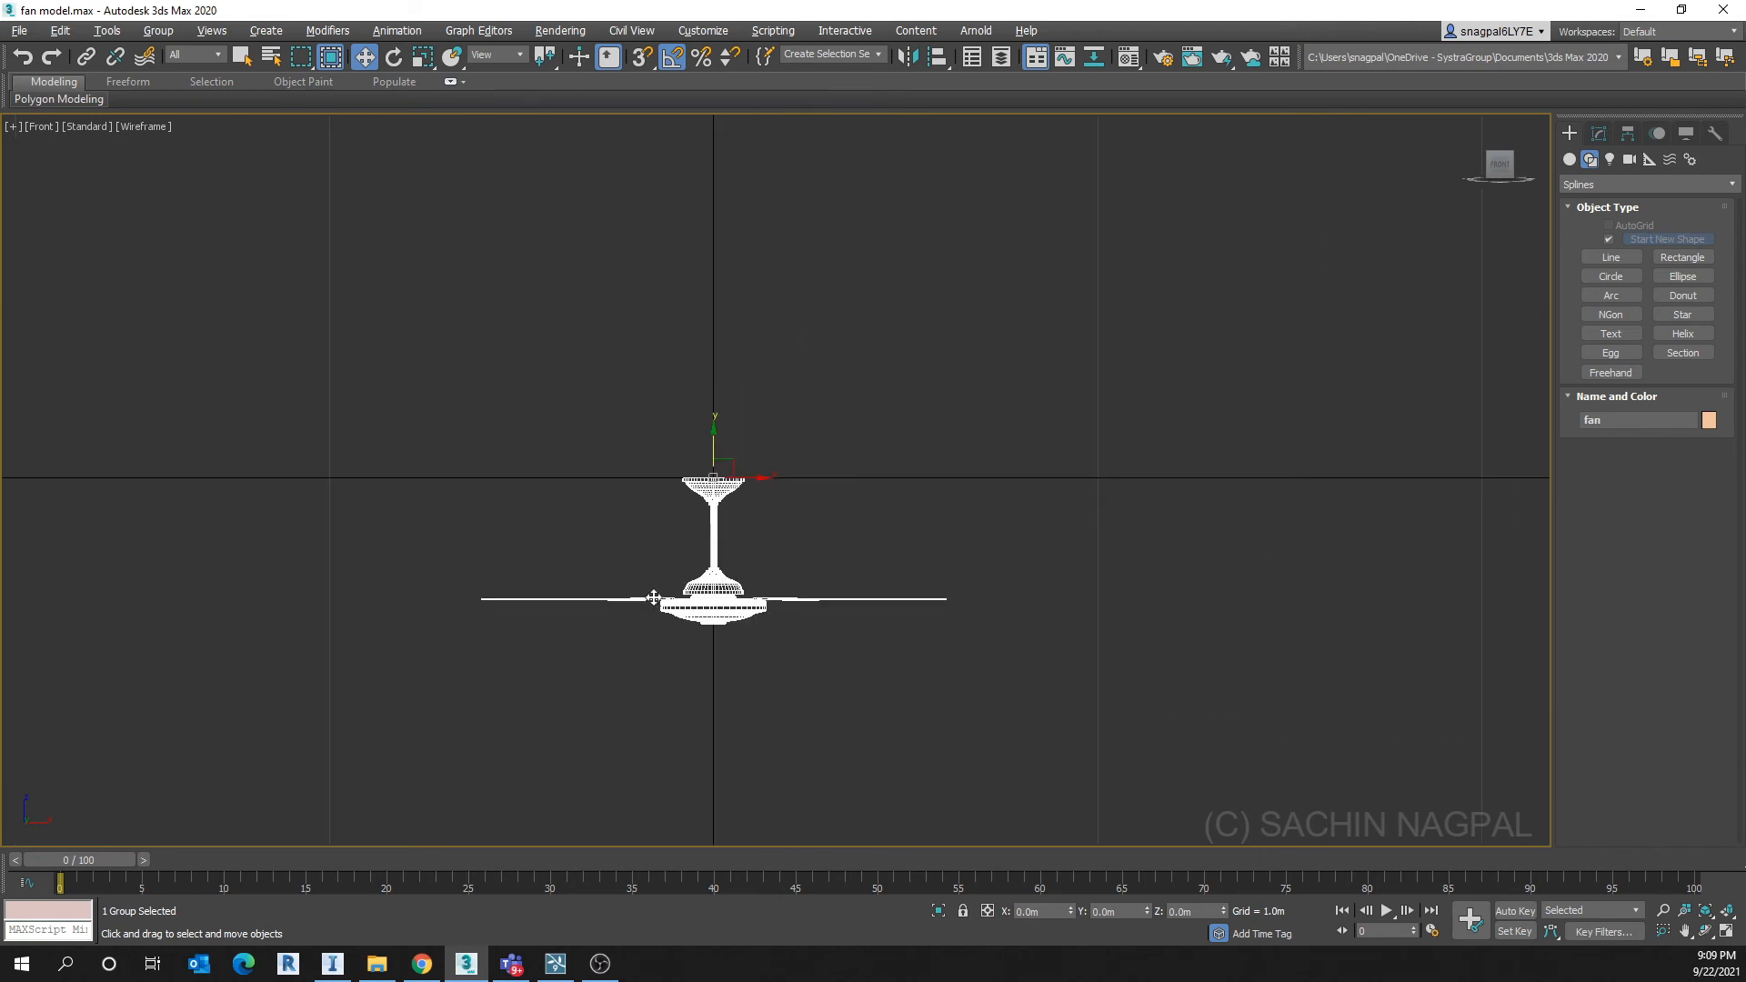
scroll(631, 528, "down", 2)
middle_click_drag(600, 672, 610, 644)
scroll(645, 472, "up", 1)
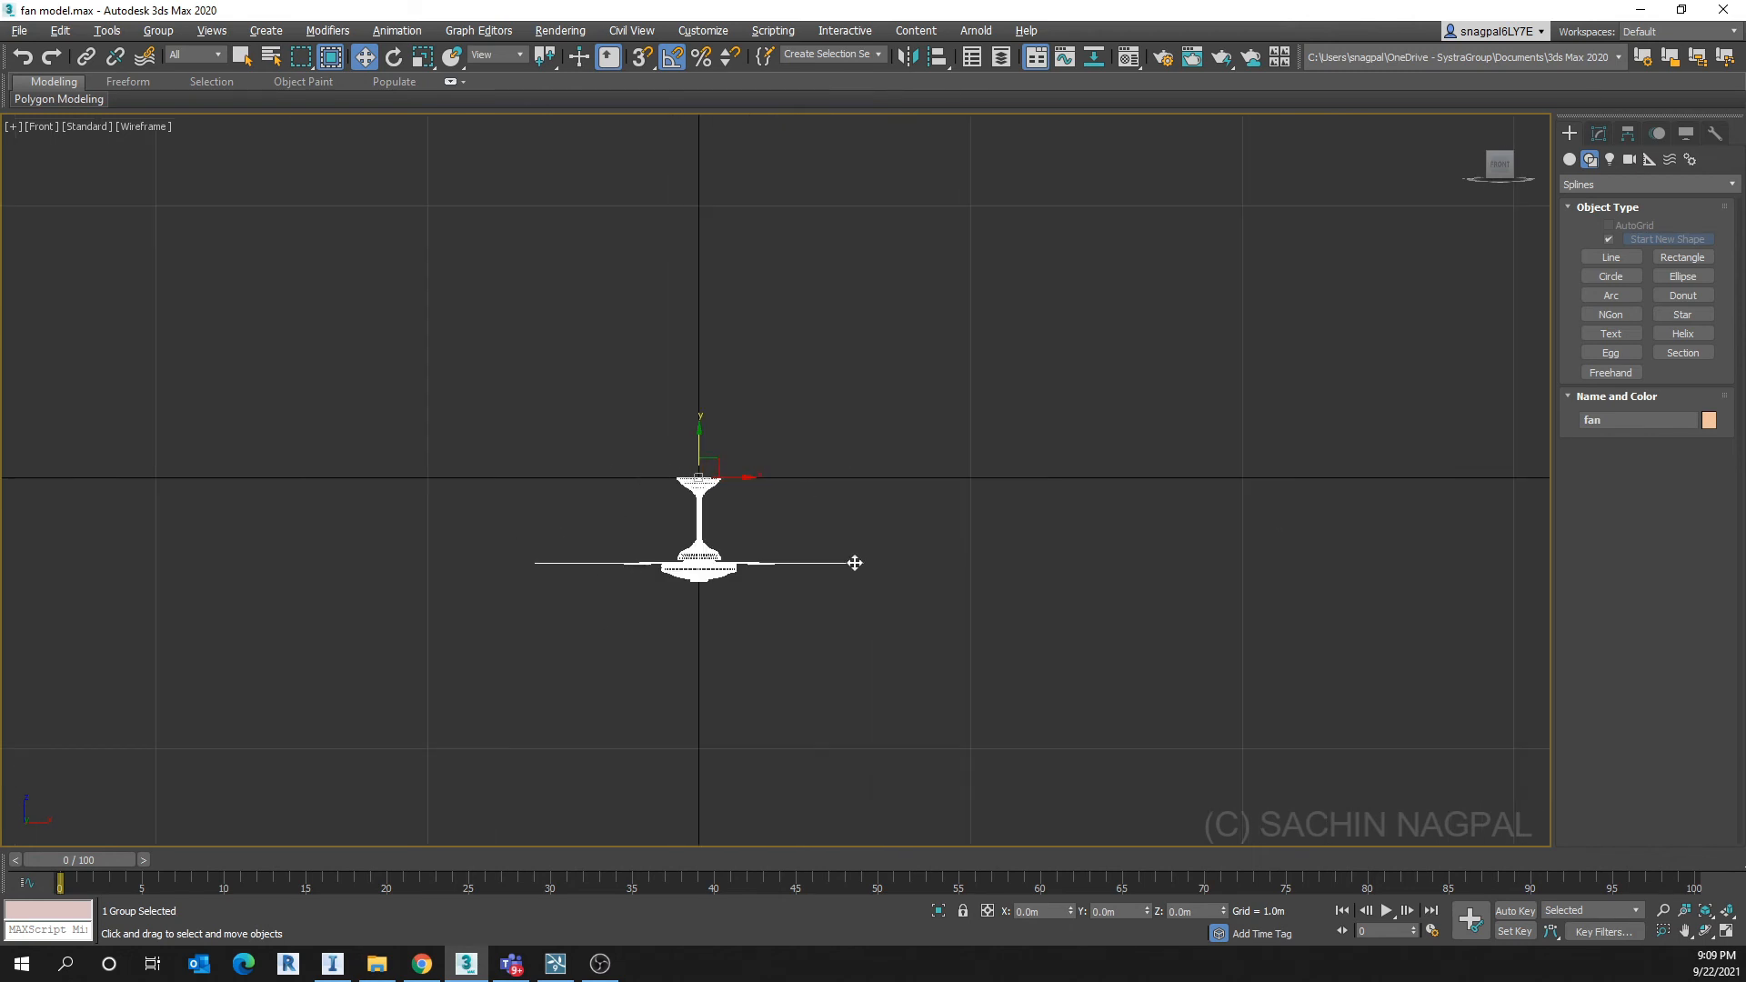
scroll(713, 494, "up", 3)
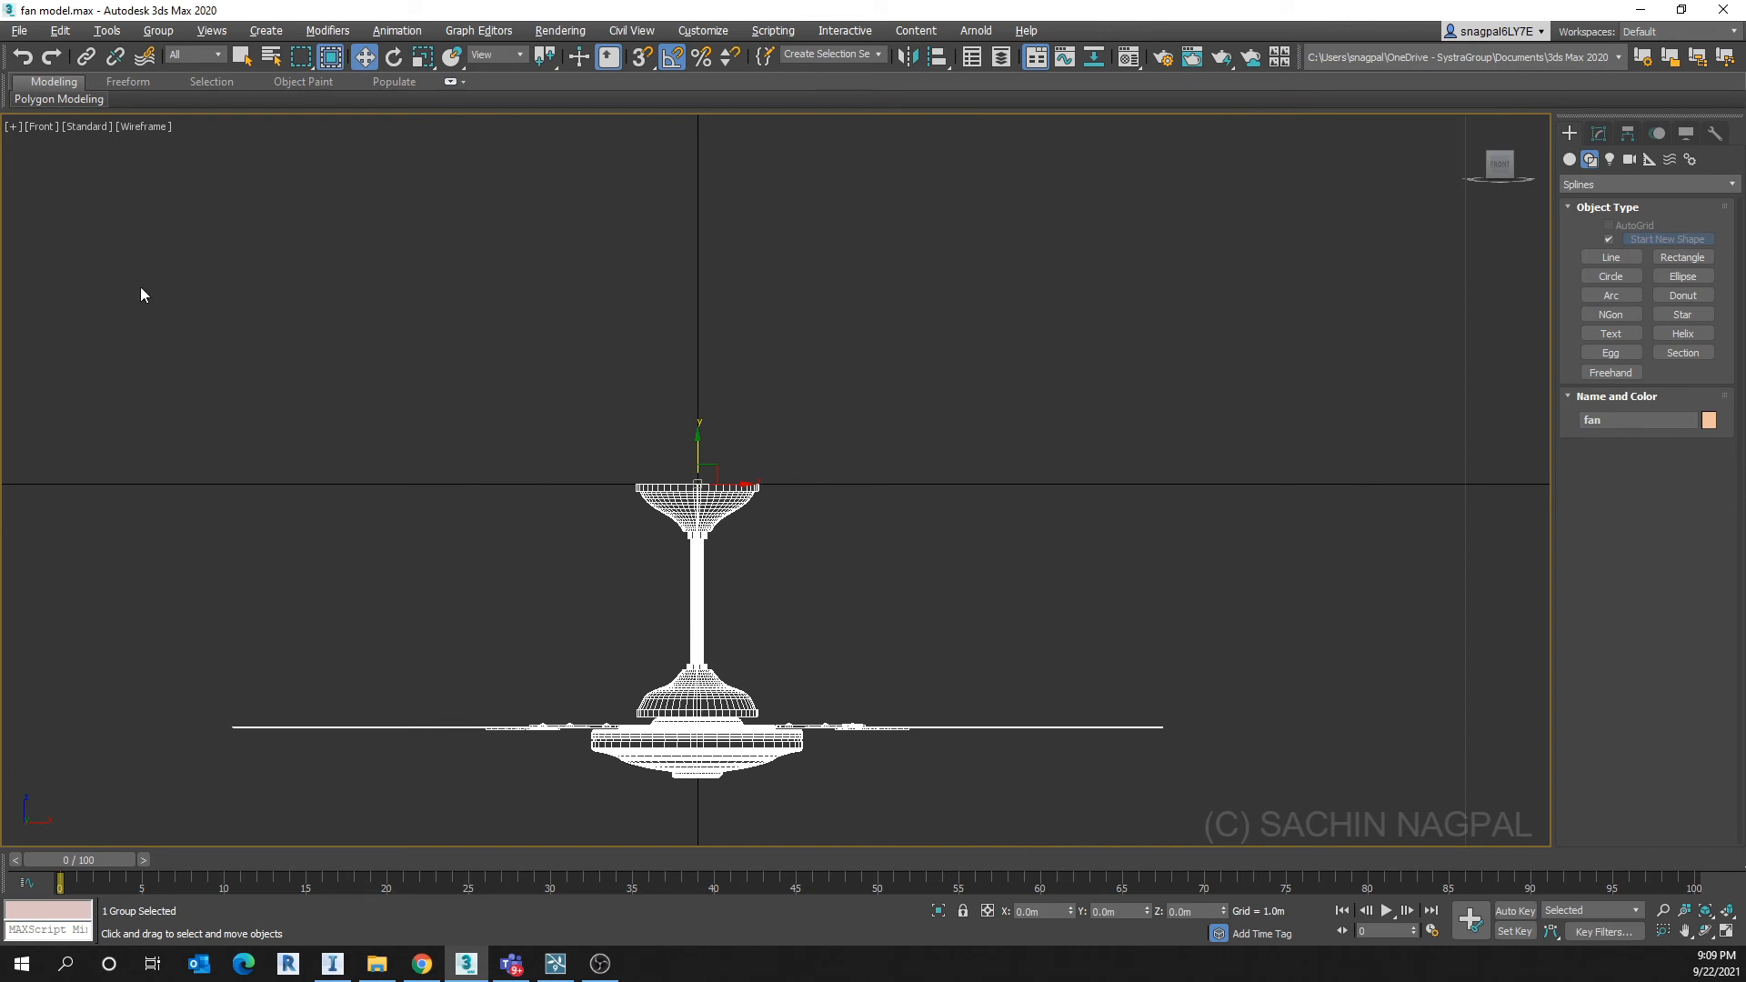
scroll(657, 537, "up", 2)
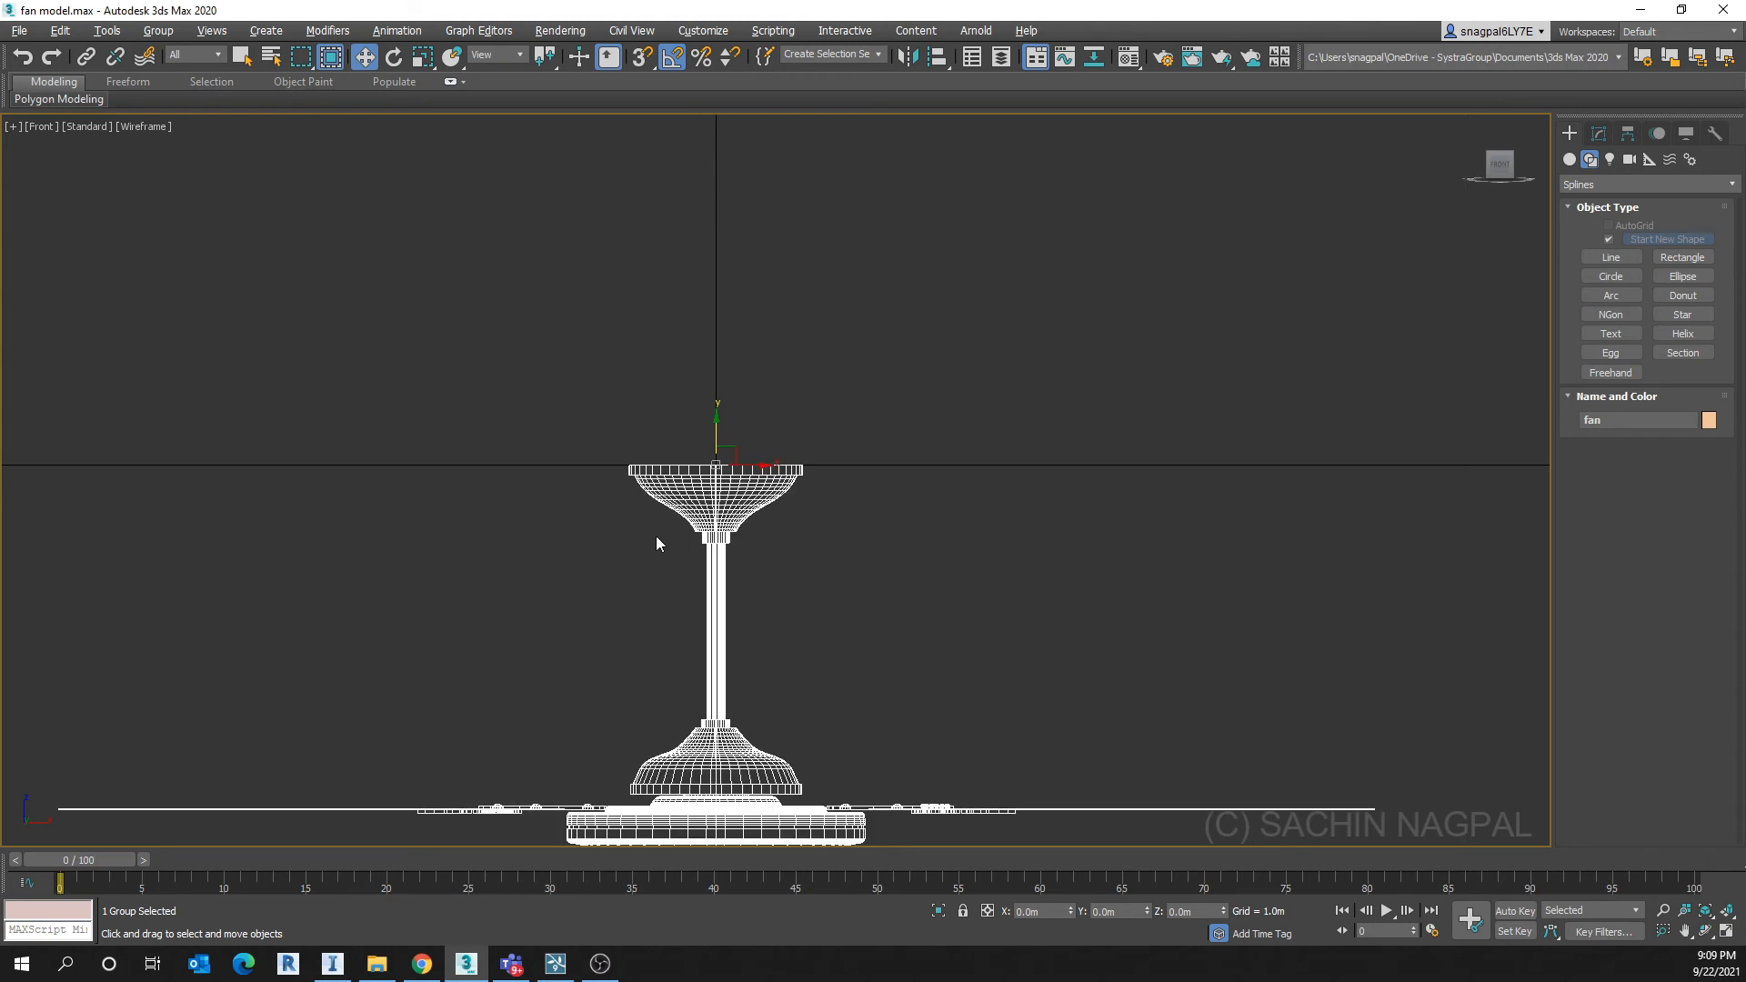
middle_click_drag(657, 537, 764, 448)
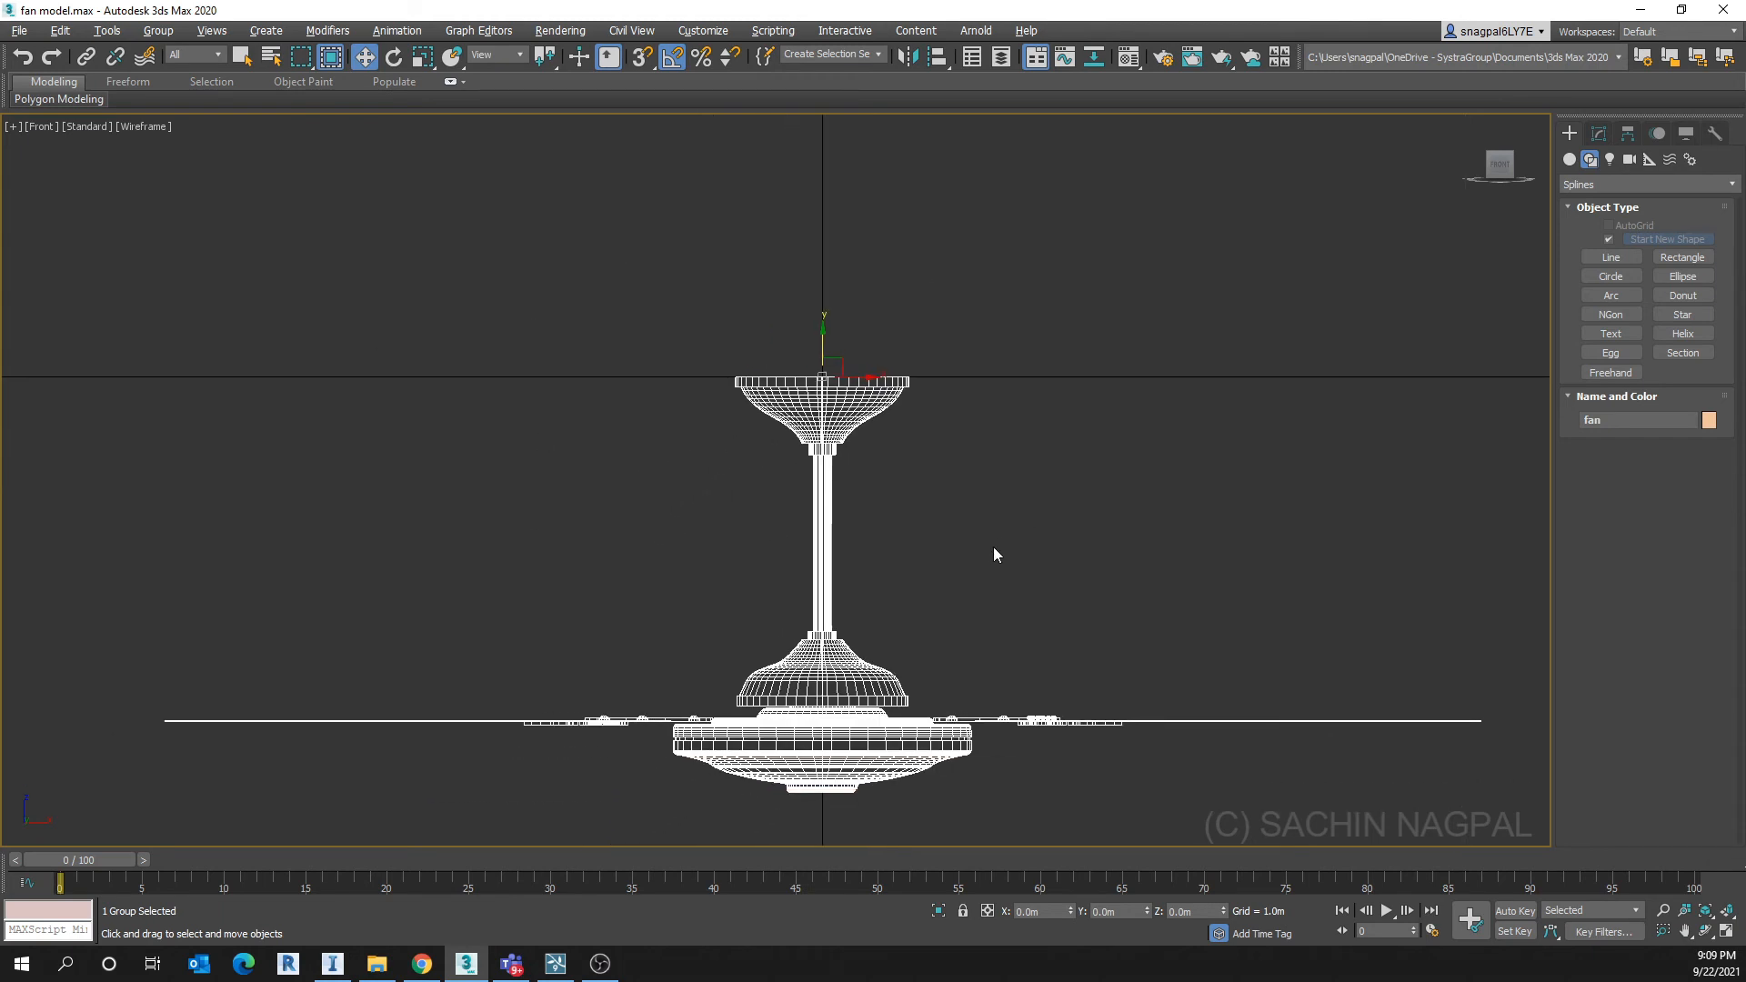
Examine from above how the fan's centre lines up with the origin axes
key("t")
key("z")
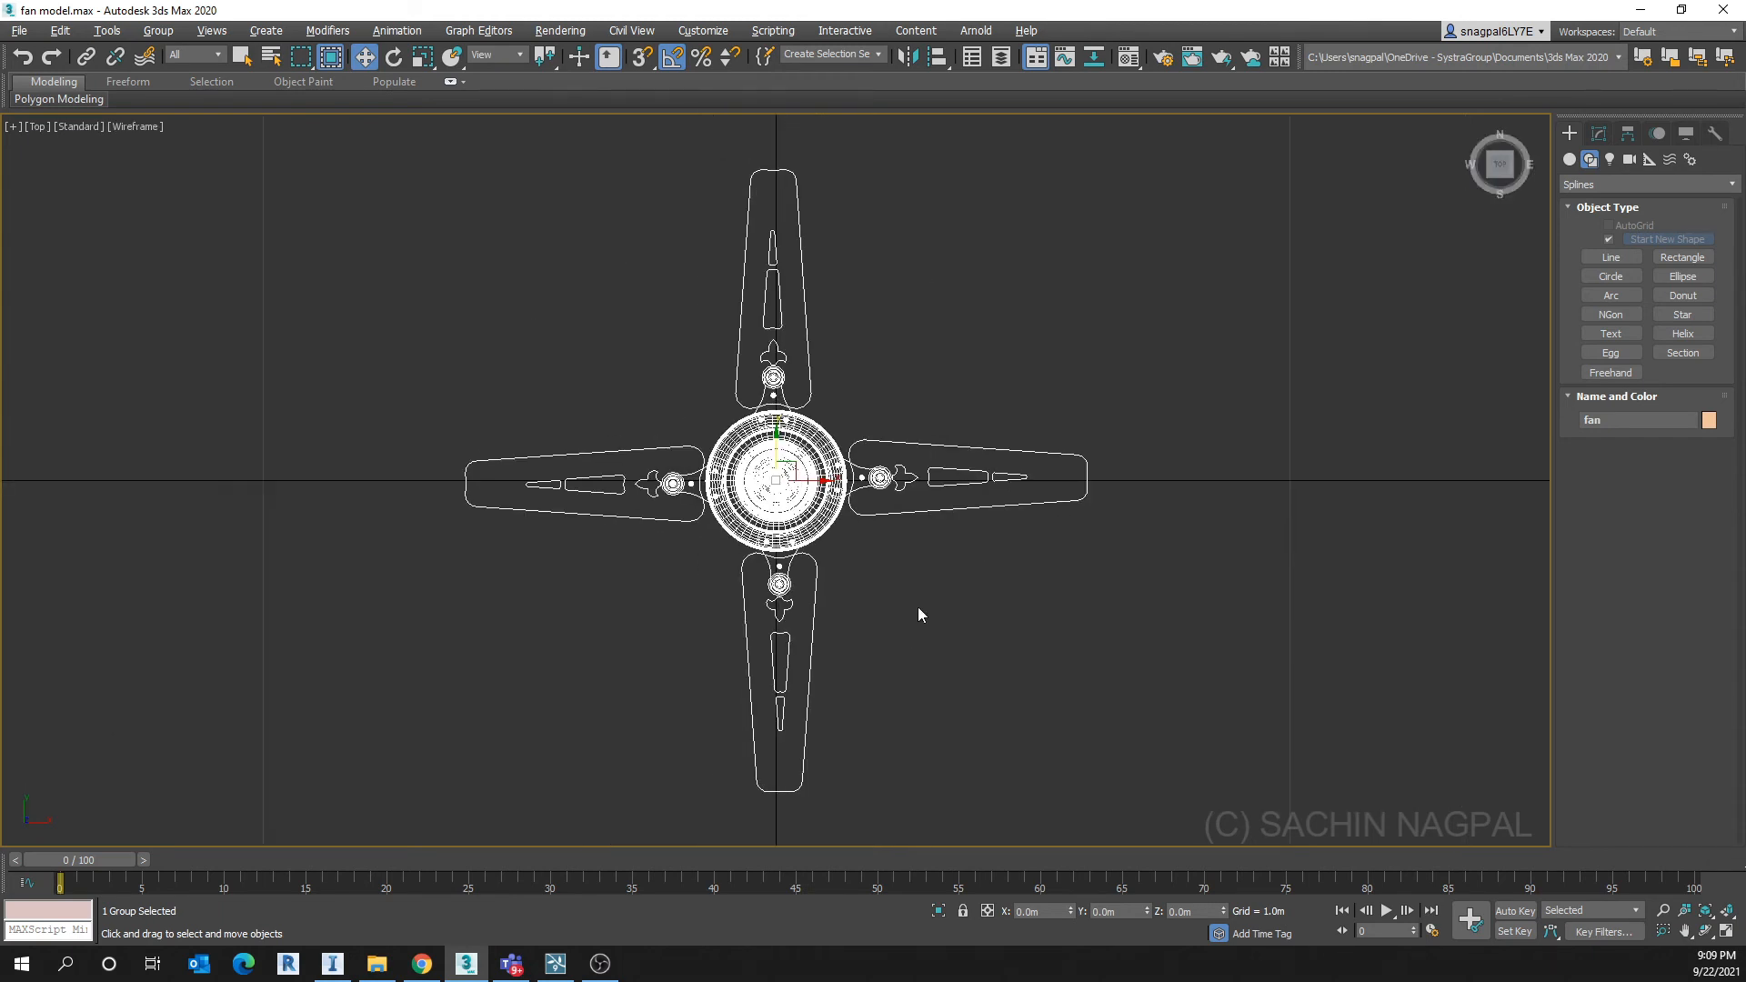
middle_click_drag(915, 628, 869, 659)
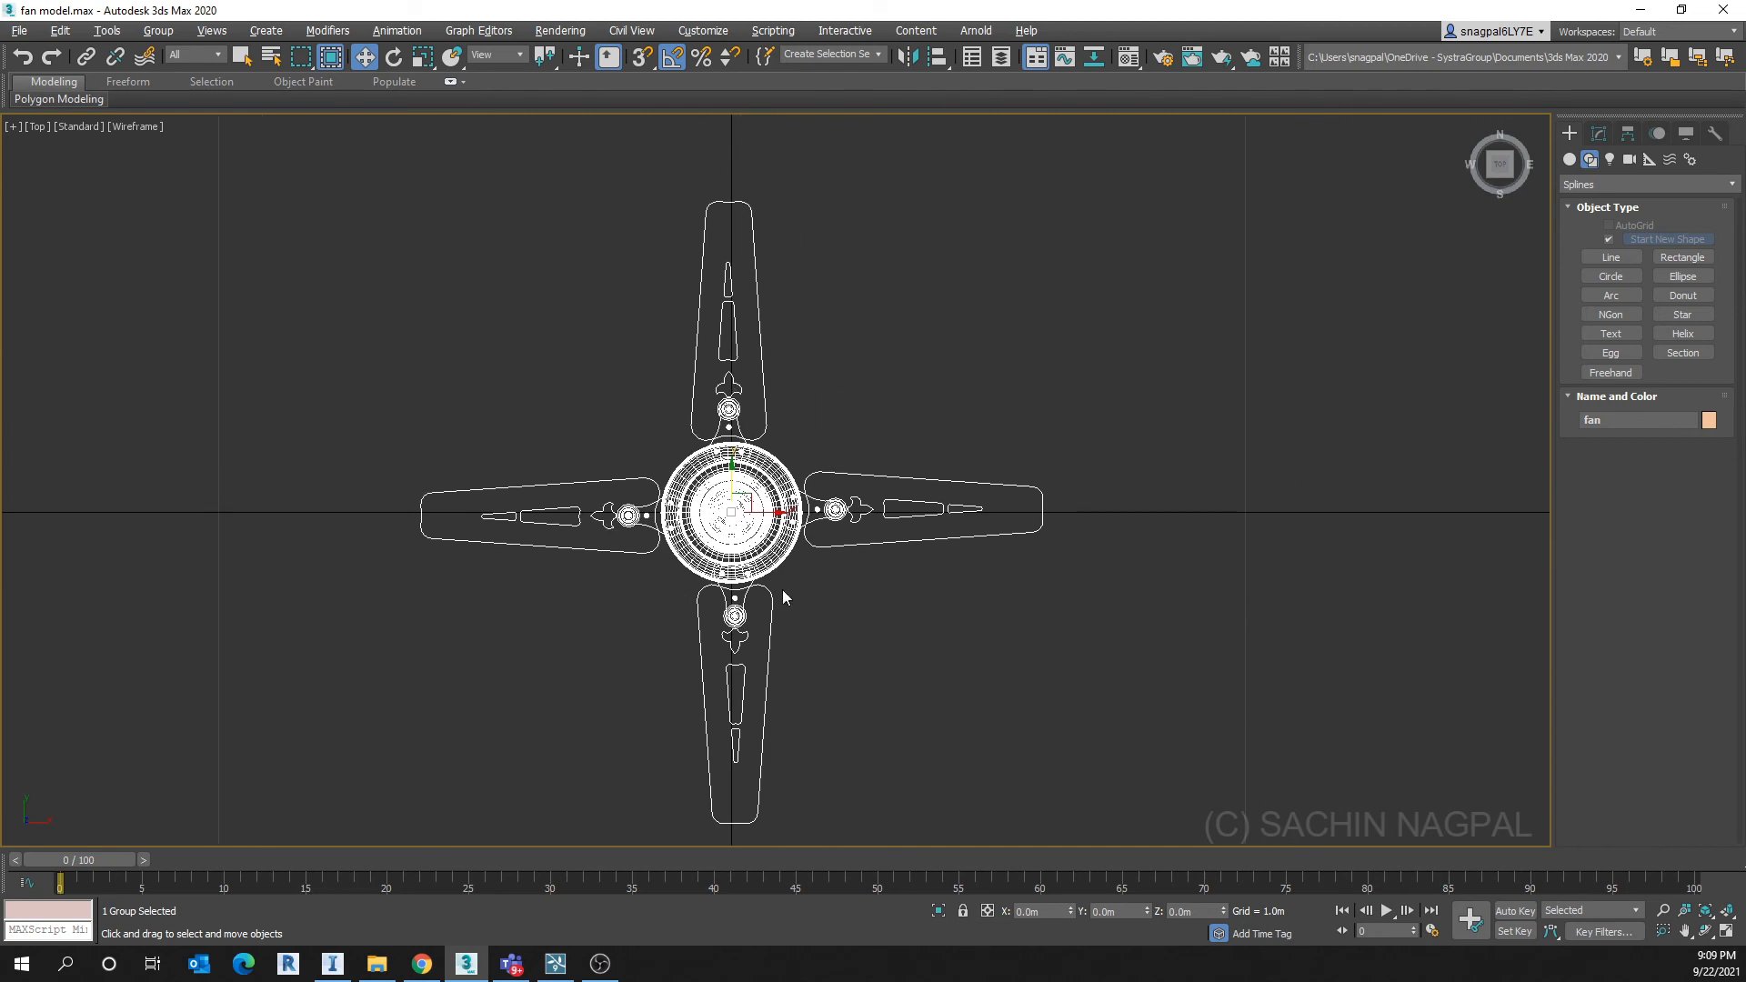
scroll(781, 600, "up", 3)
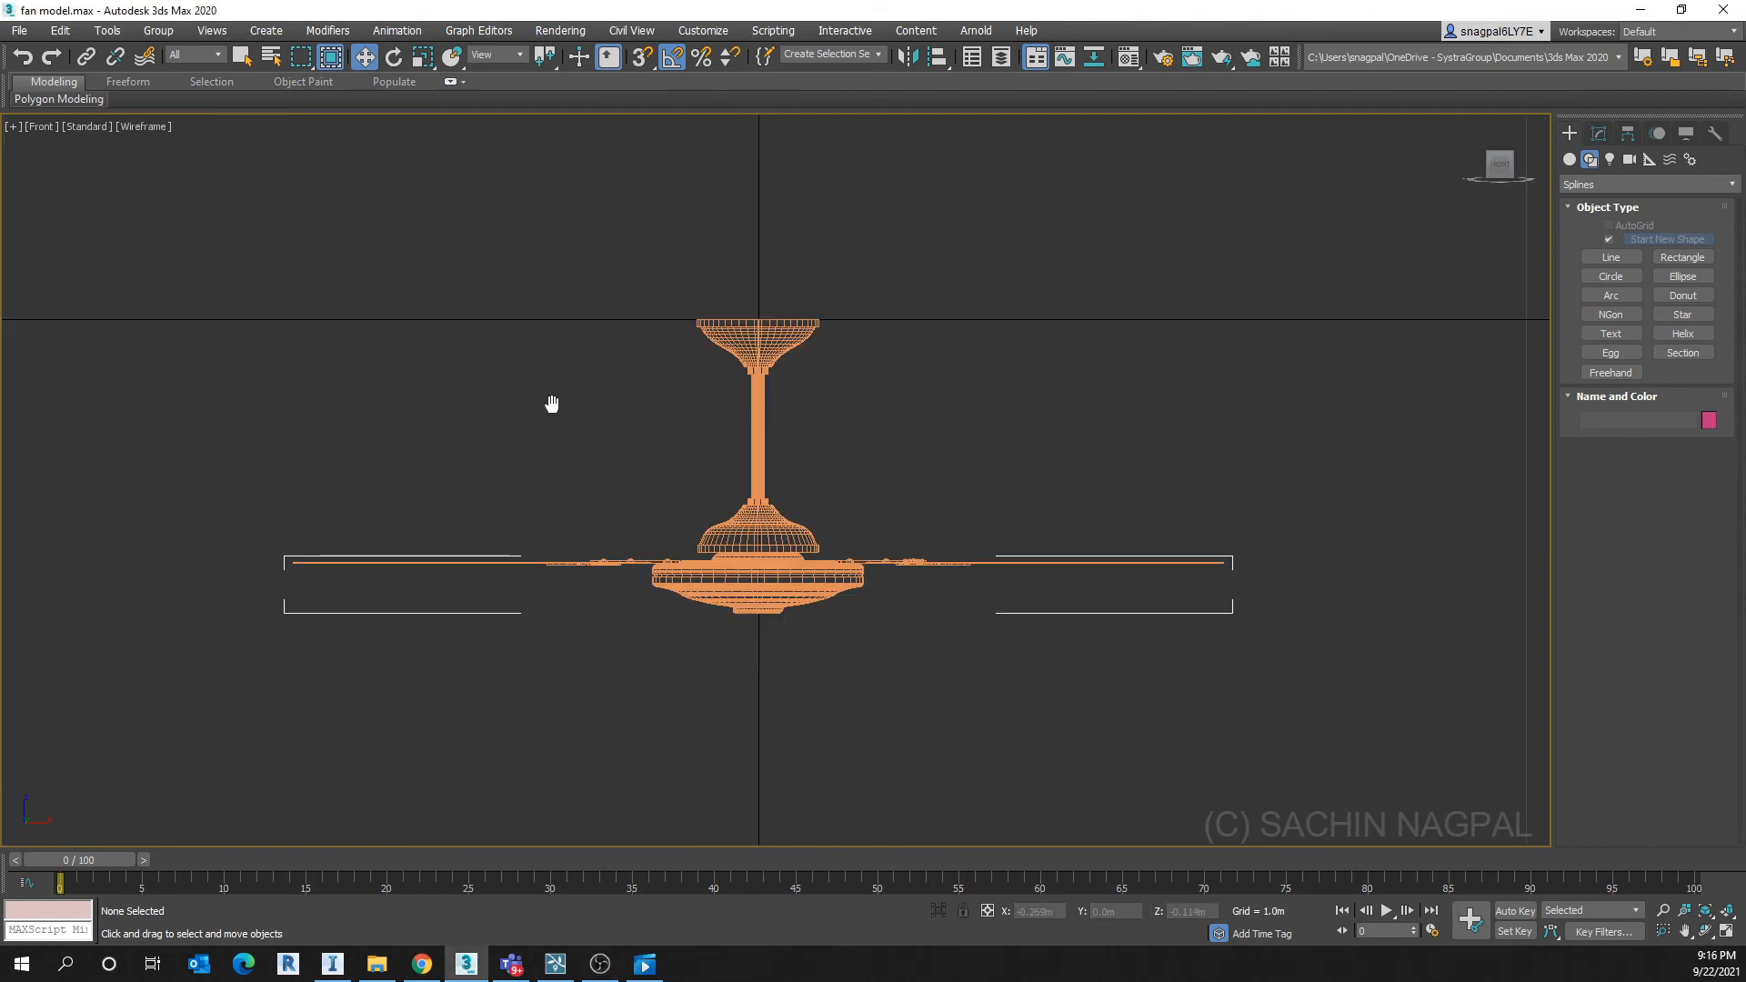
Ungroup the fan group so its inner parts become separate, and clear the selection
middle_click_drag(552, 403, 583, 375)
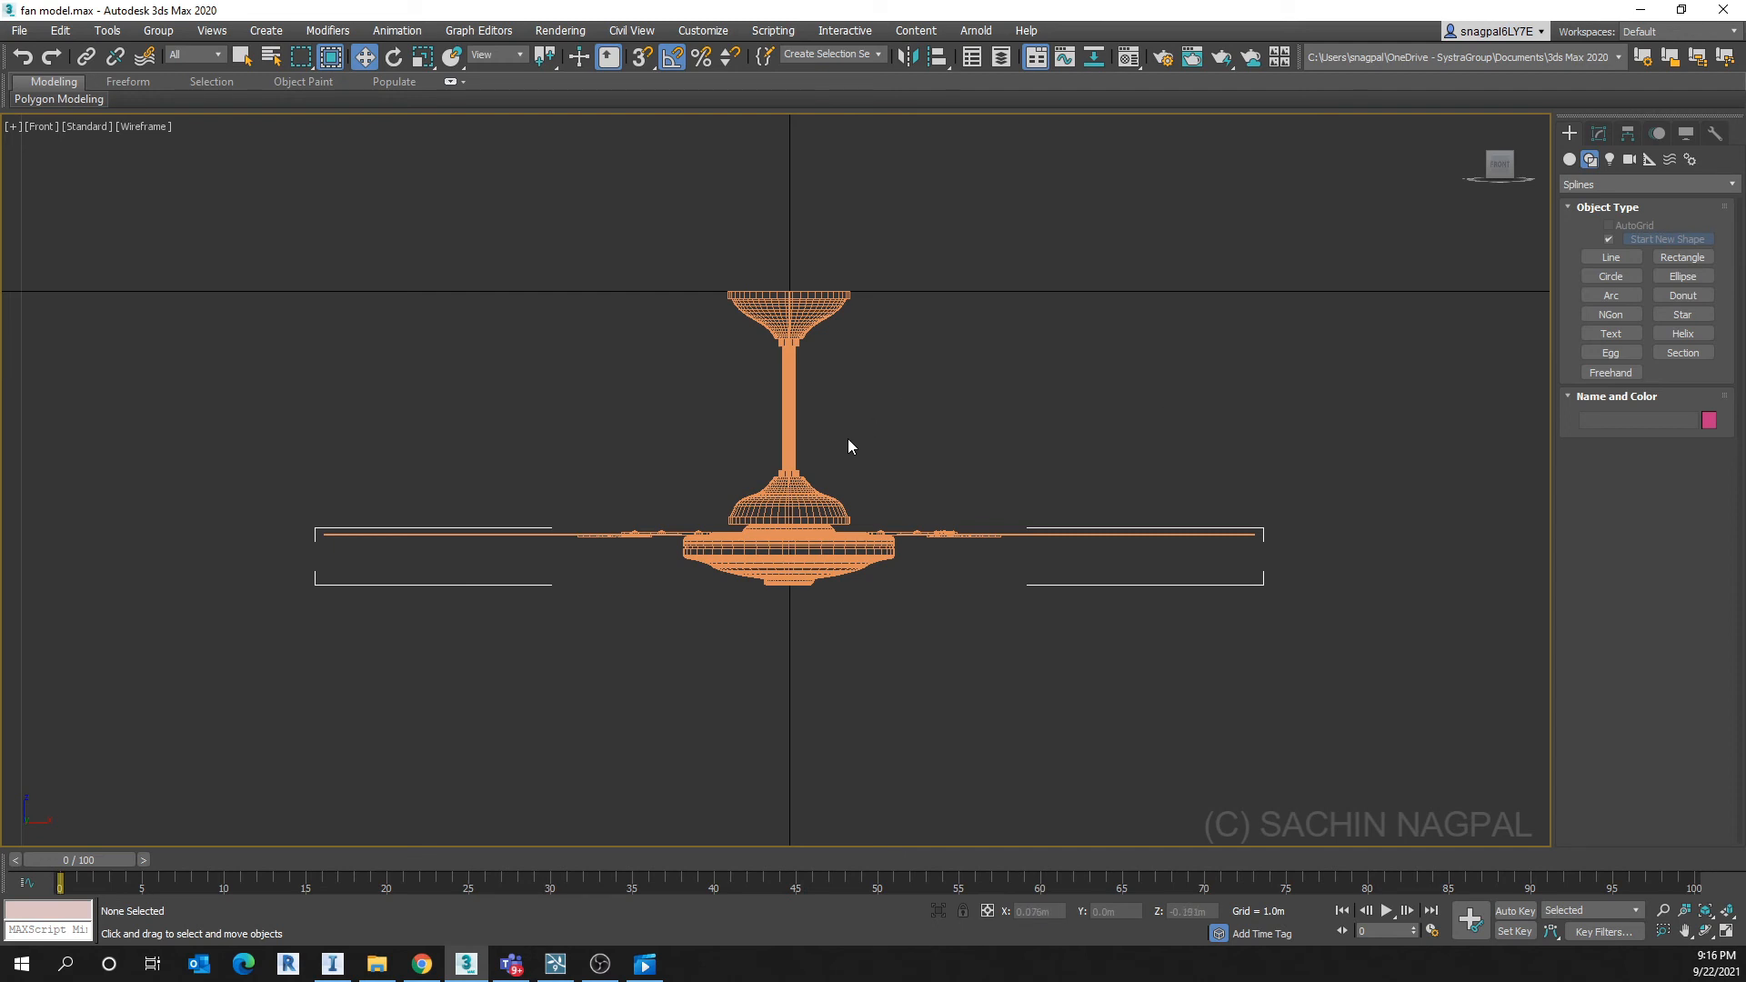
left_click(793, 537)
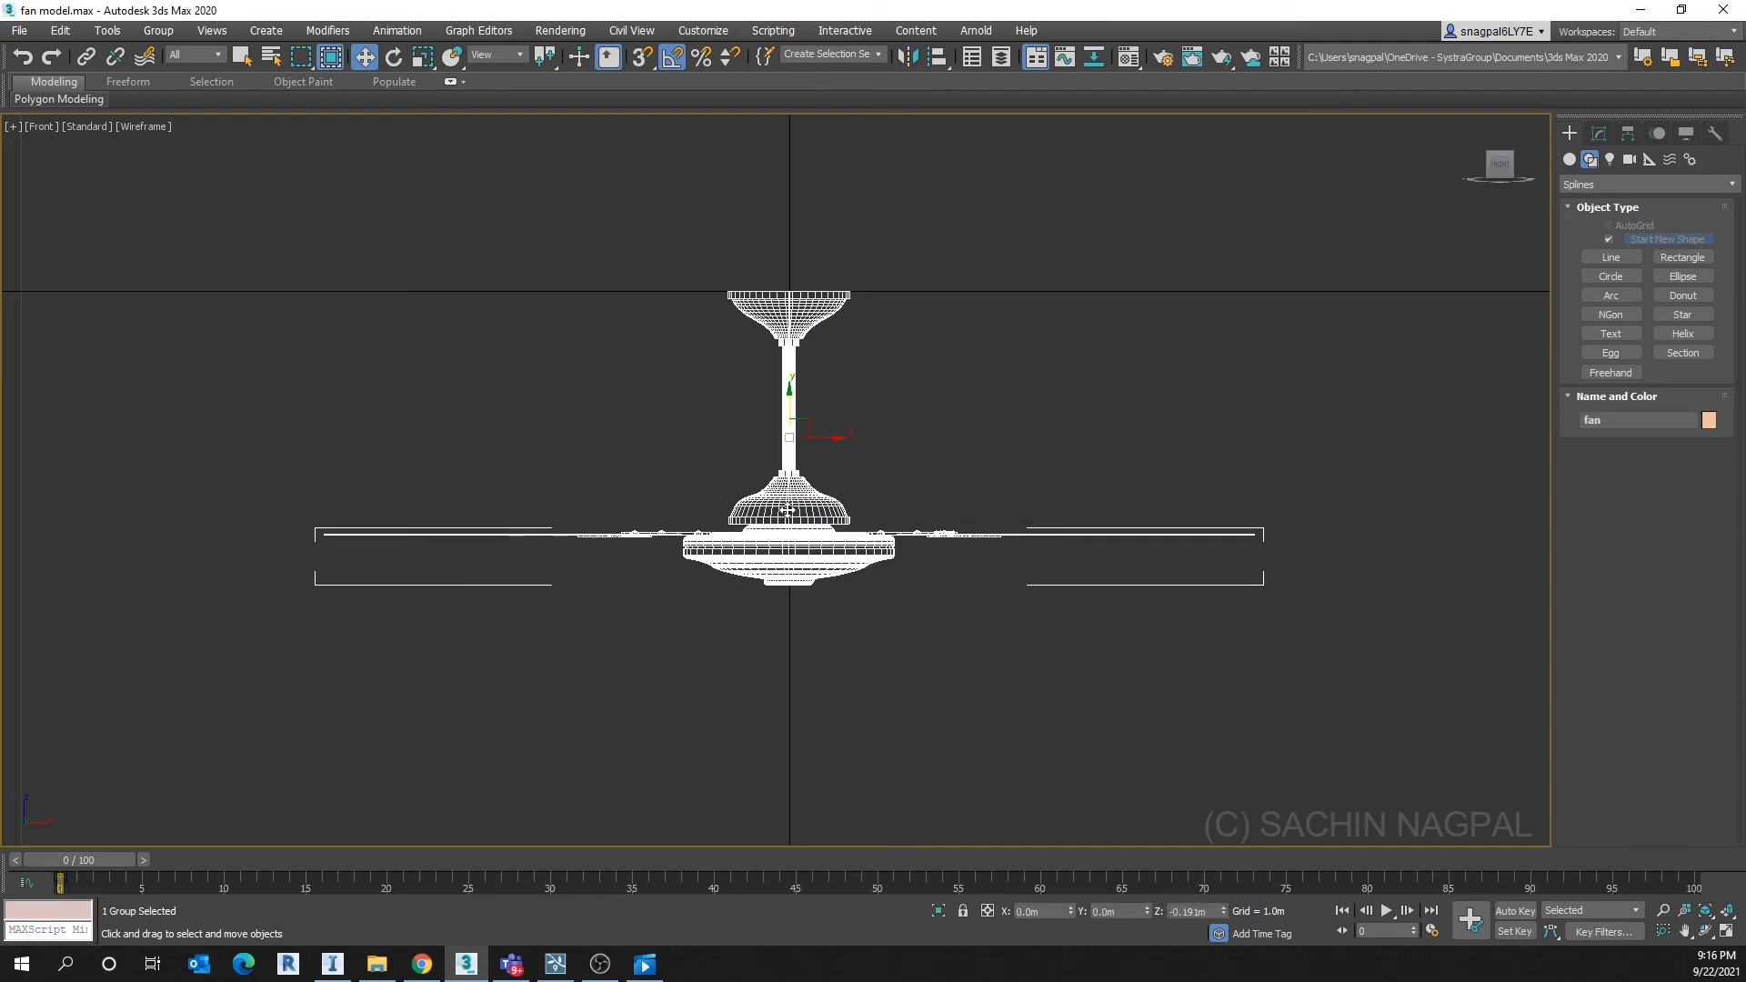
middle_click_drag(744, 494, 747, 457)
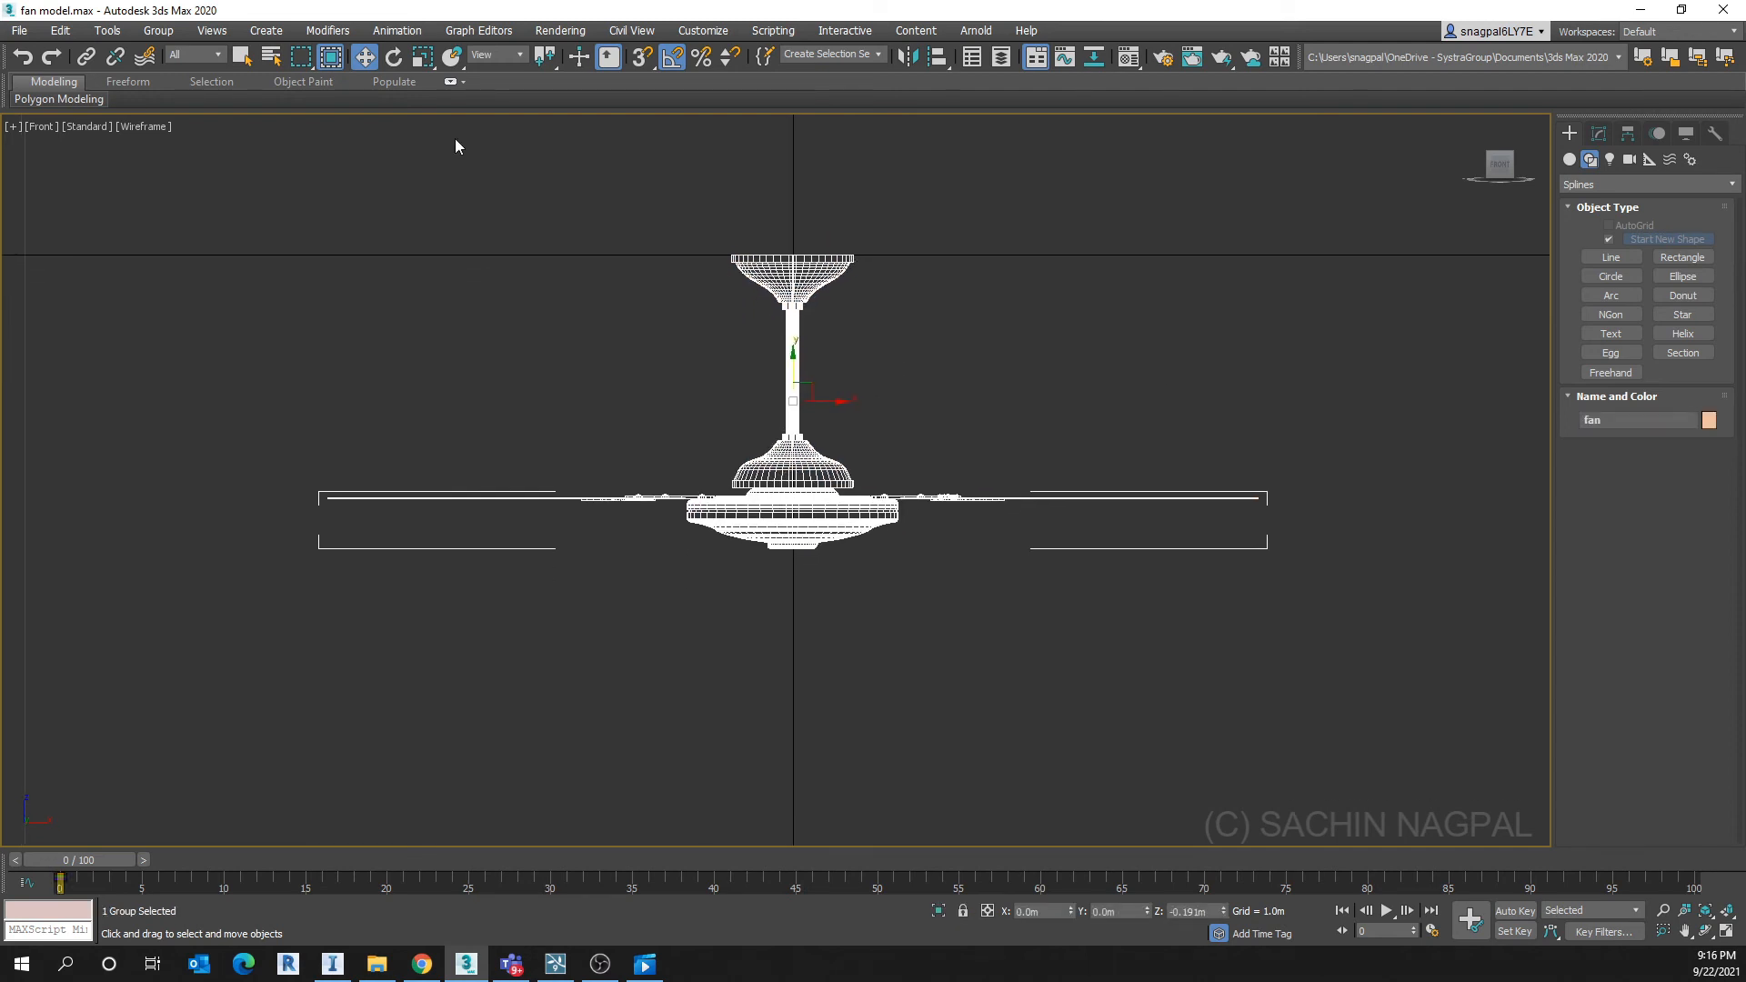
left_click(153, 31)
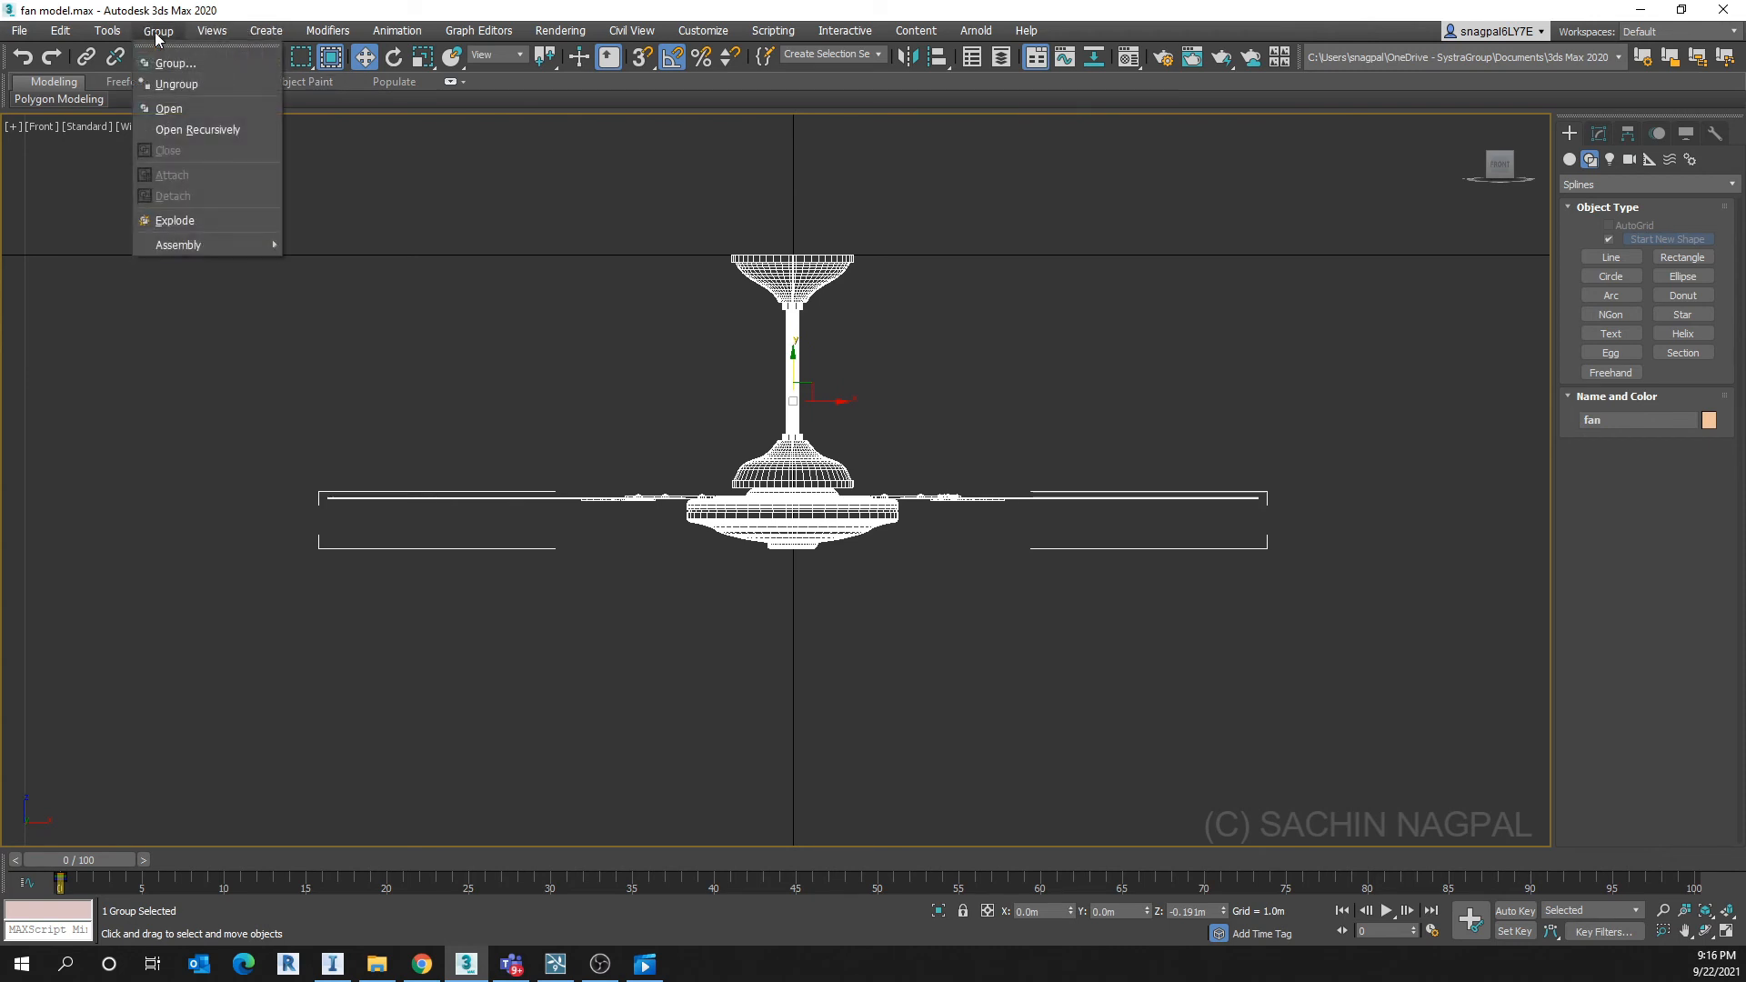
left_click(176, 82)
left_click(476, 236)
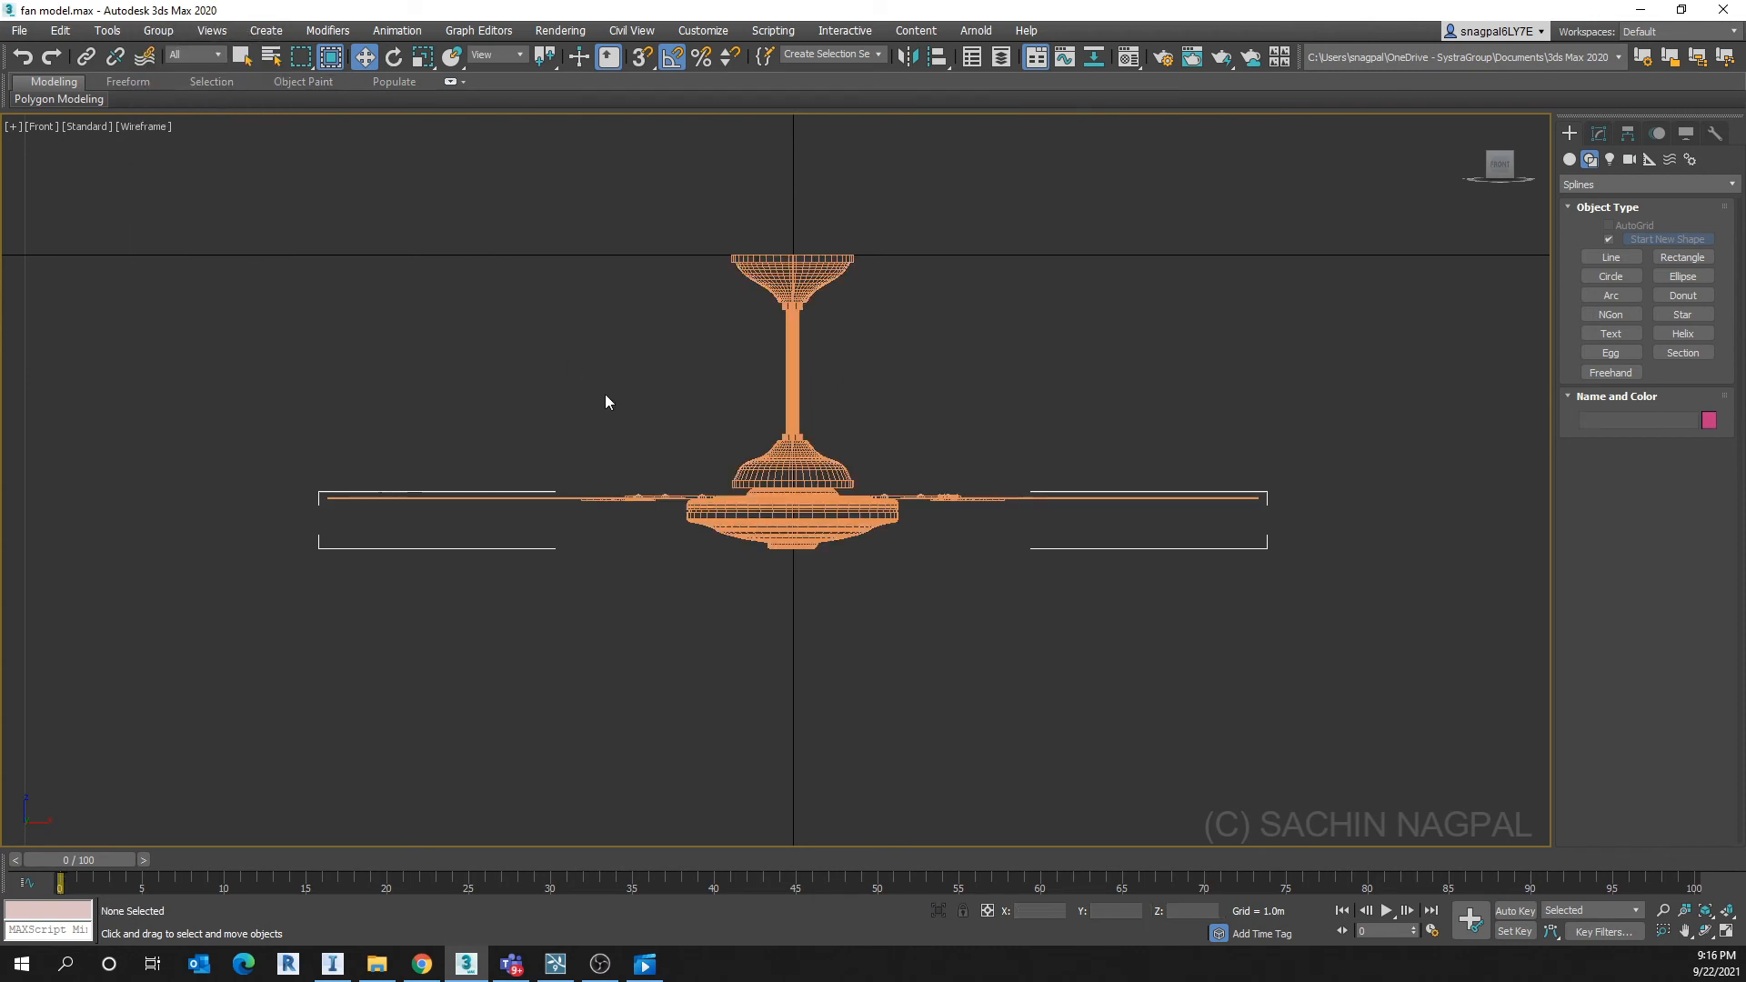
Select the blades group and show the fan from below in the perspective view
left_click(754, 527)
mouse_move(636, 607)
middle_mouse_down()
mouse_move(636, 592)
mouse_move(603, 610)
mouse_move(682, 604)
mouse_move(659, 596)
mouse_move(666, 616)
mouse_move(732, 623)
mouse_move(665, 646)
middle_mouse_up()
key("p")
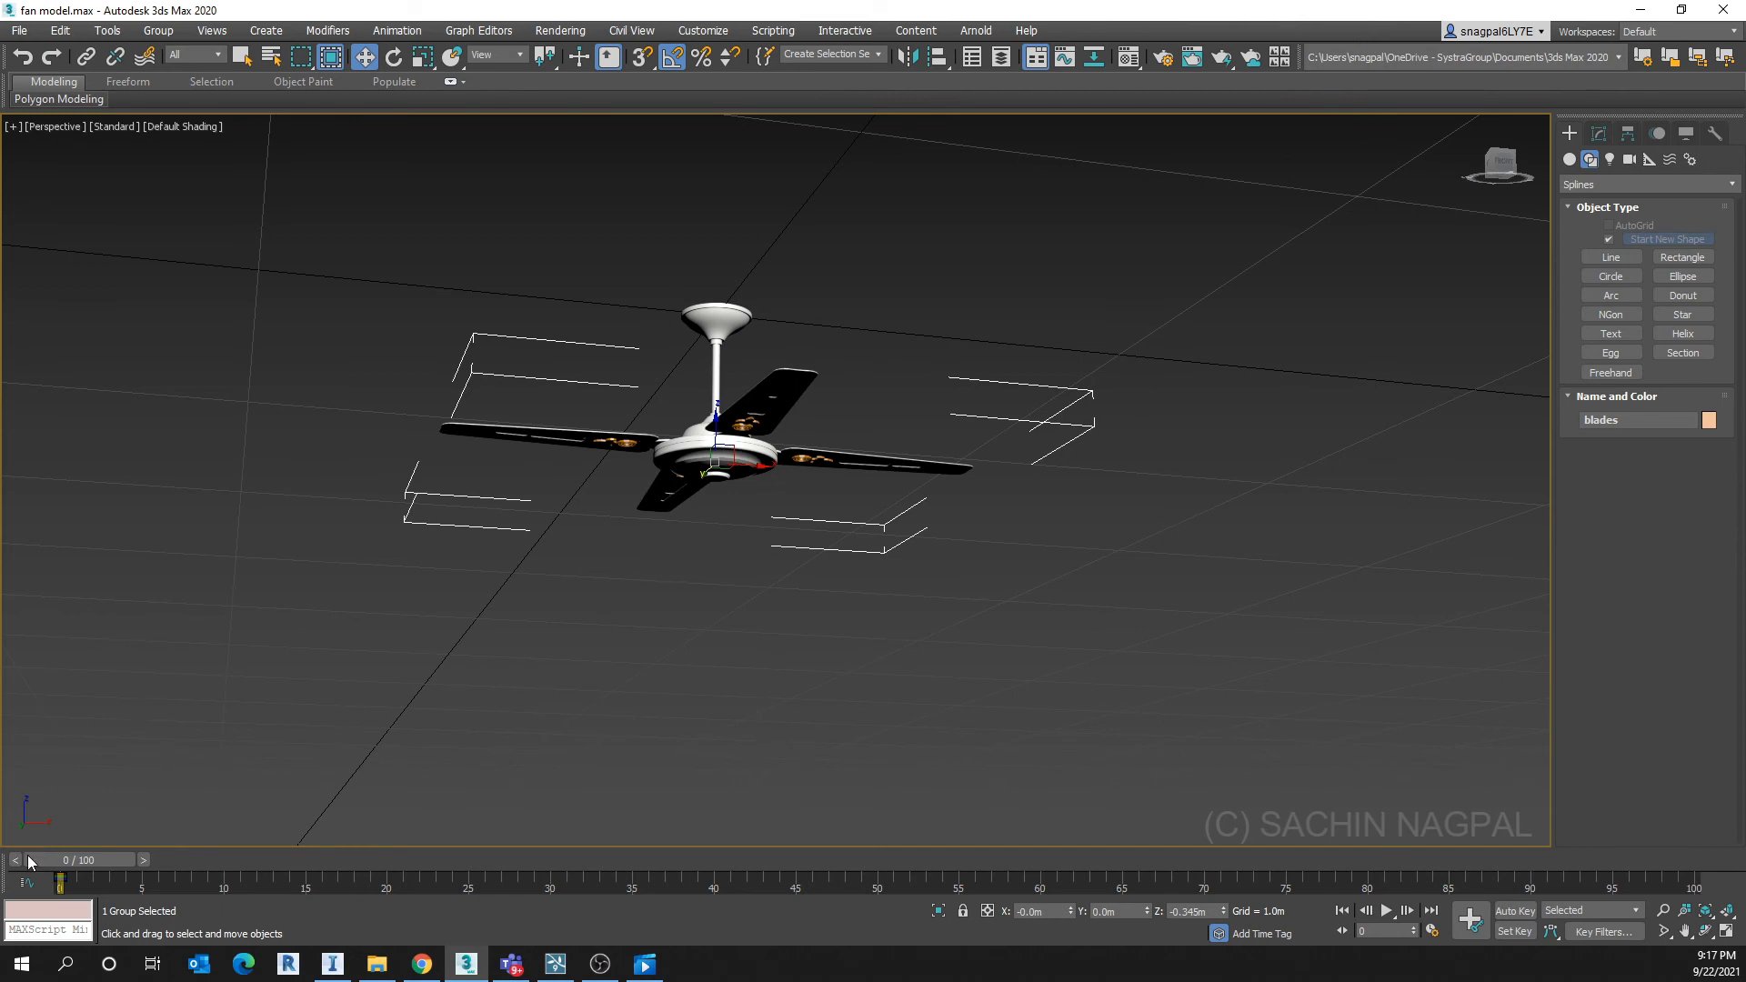
middle_click_drag(324, 626, 348, 631)
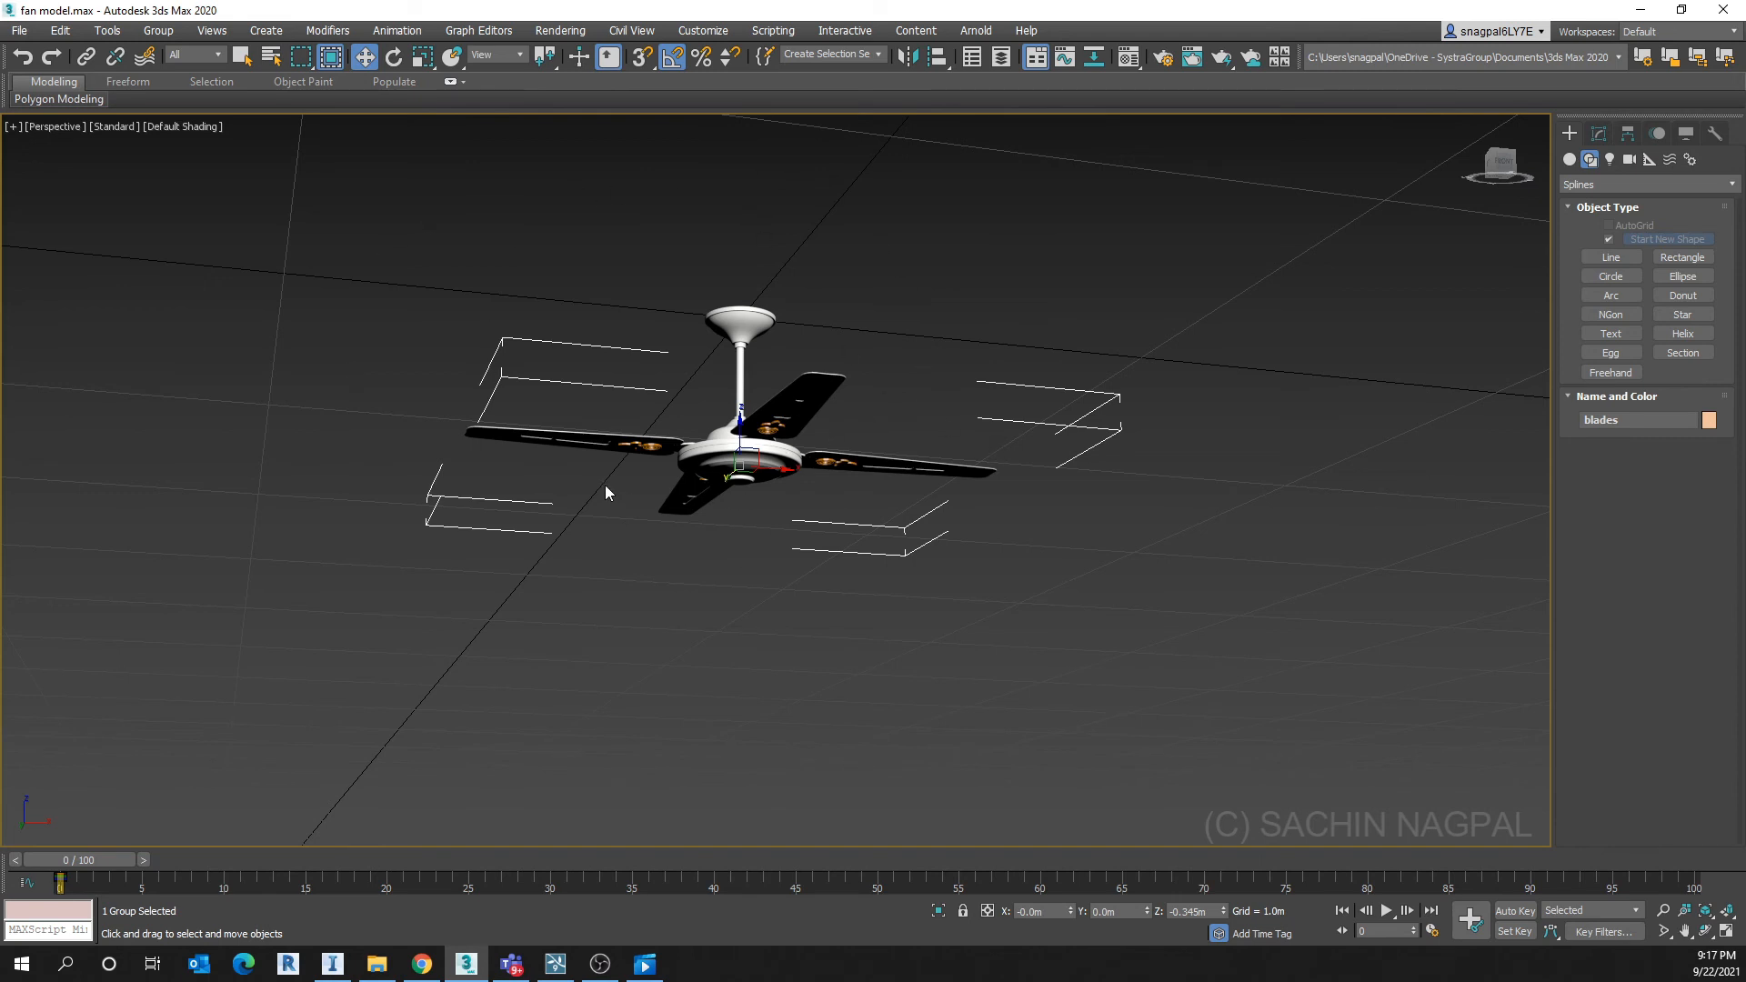
middle_click_drag(780, 494, 802, 640)
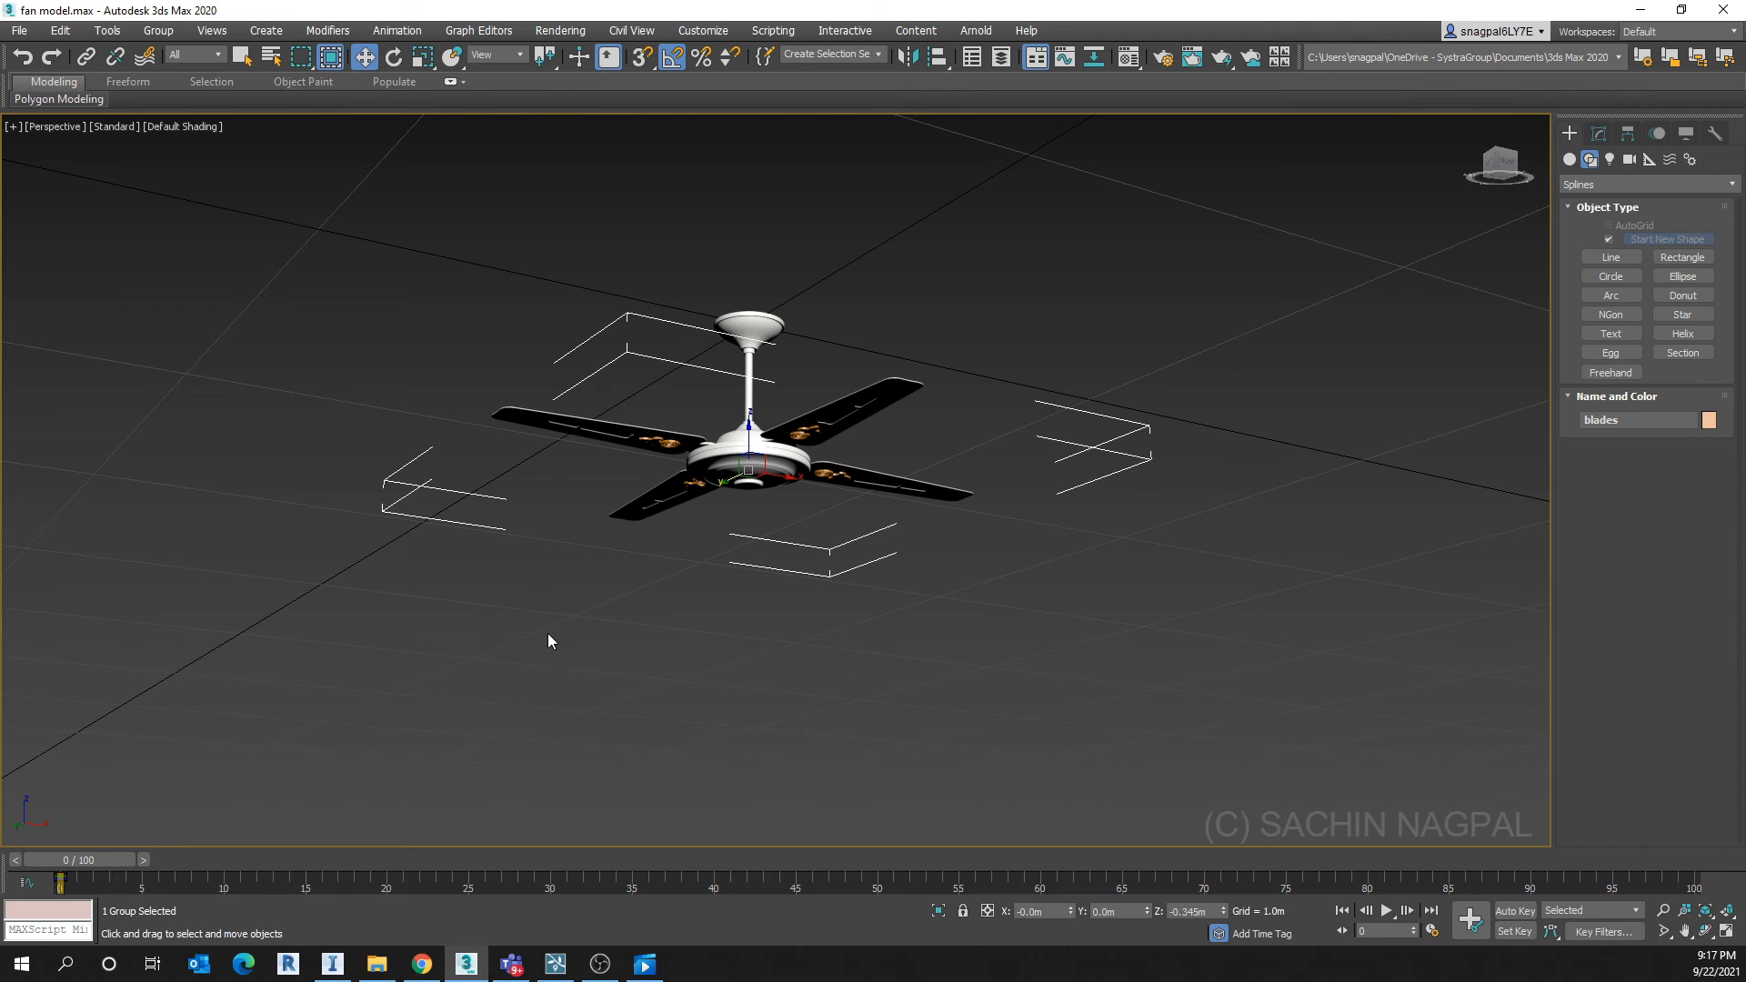
mouse_move(627, 590)
middle_mouse_down()
mouse_move(647, 609)
mouse_move(644, 572)
middle_mouse_up()
middle_click_drag(735, 658, 721, 659)
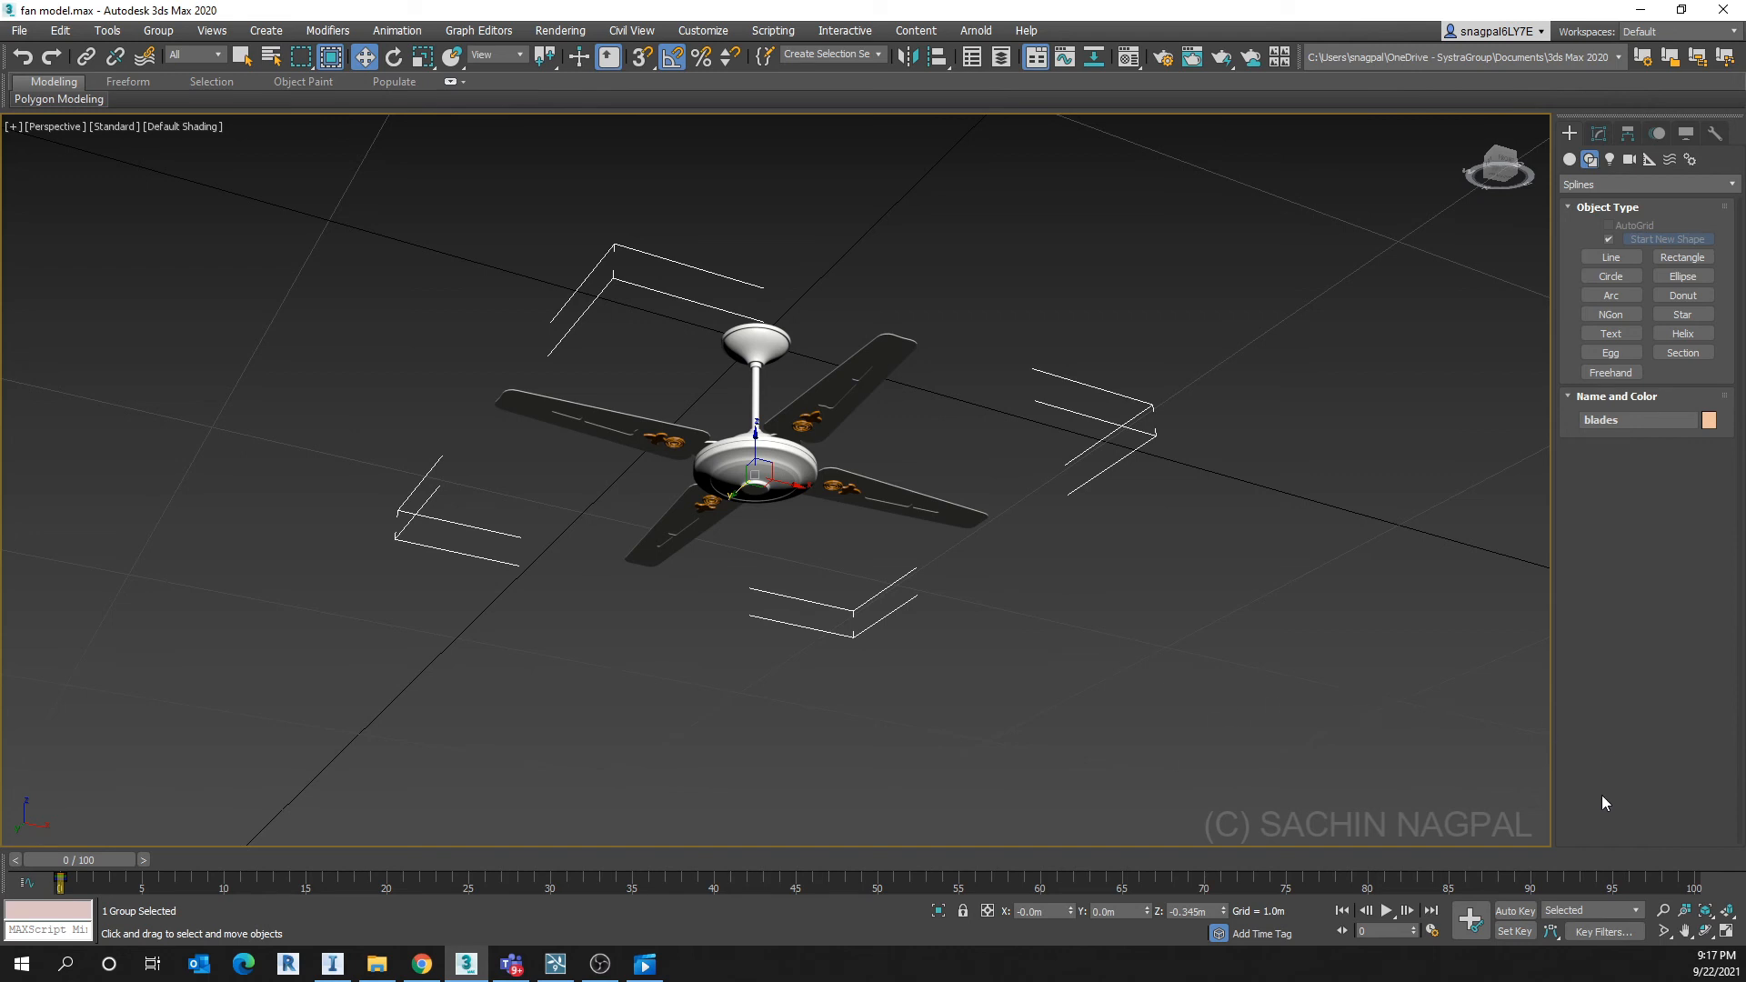
Set the animation's end time to frame 500 in the time configuration
left_click(1432, 928)
double_click(826, 536)
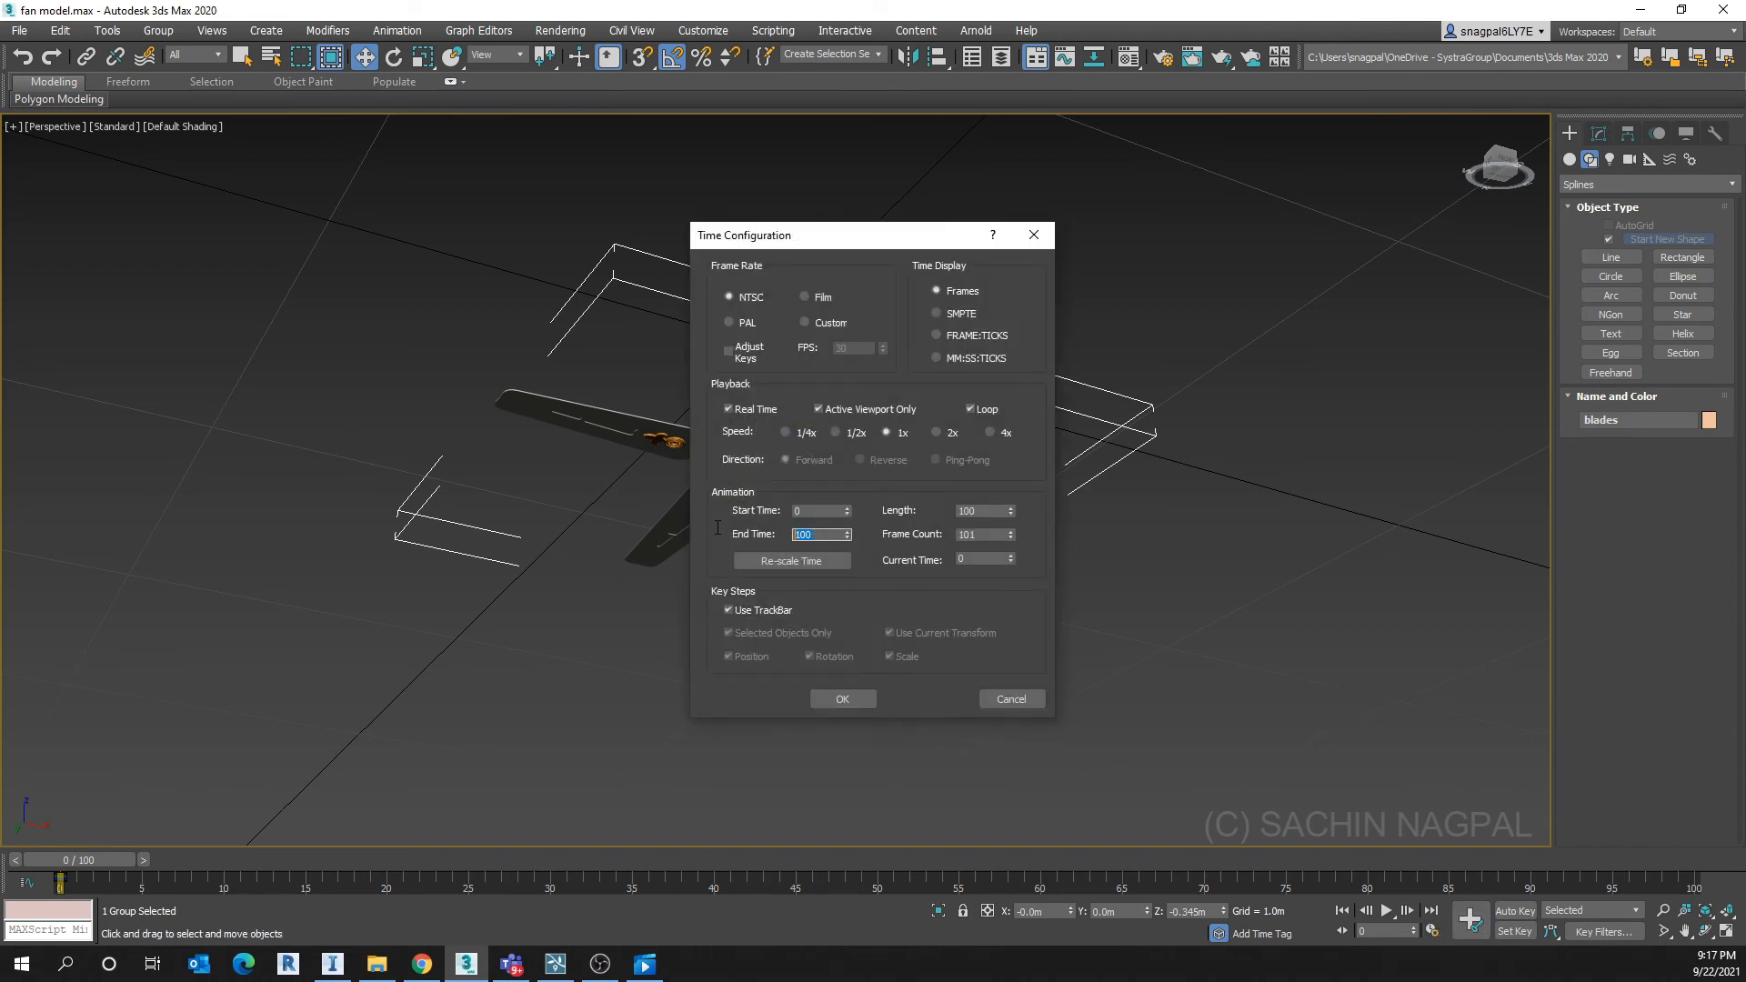
type("500")
left_click(855, 699)
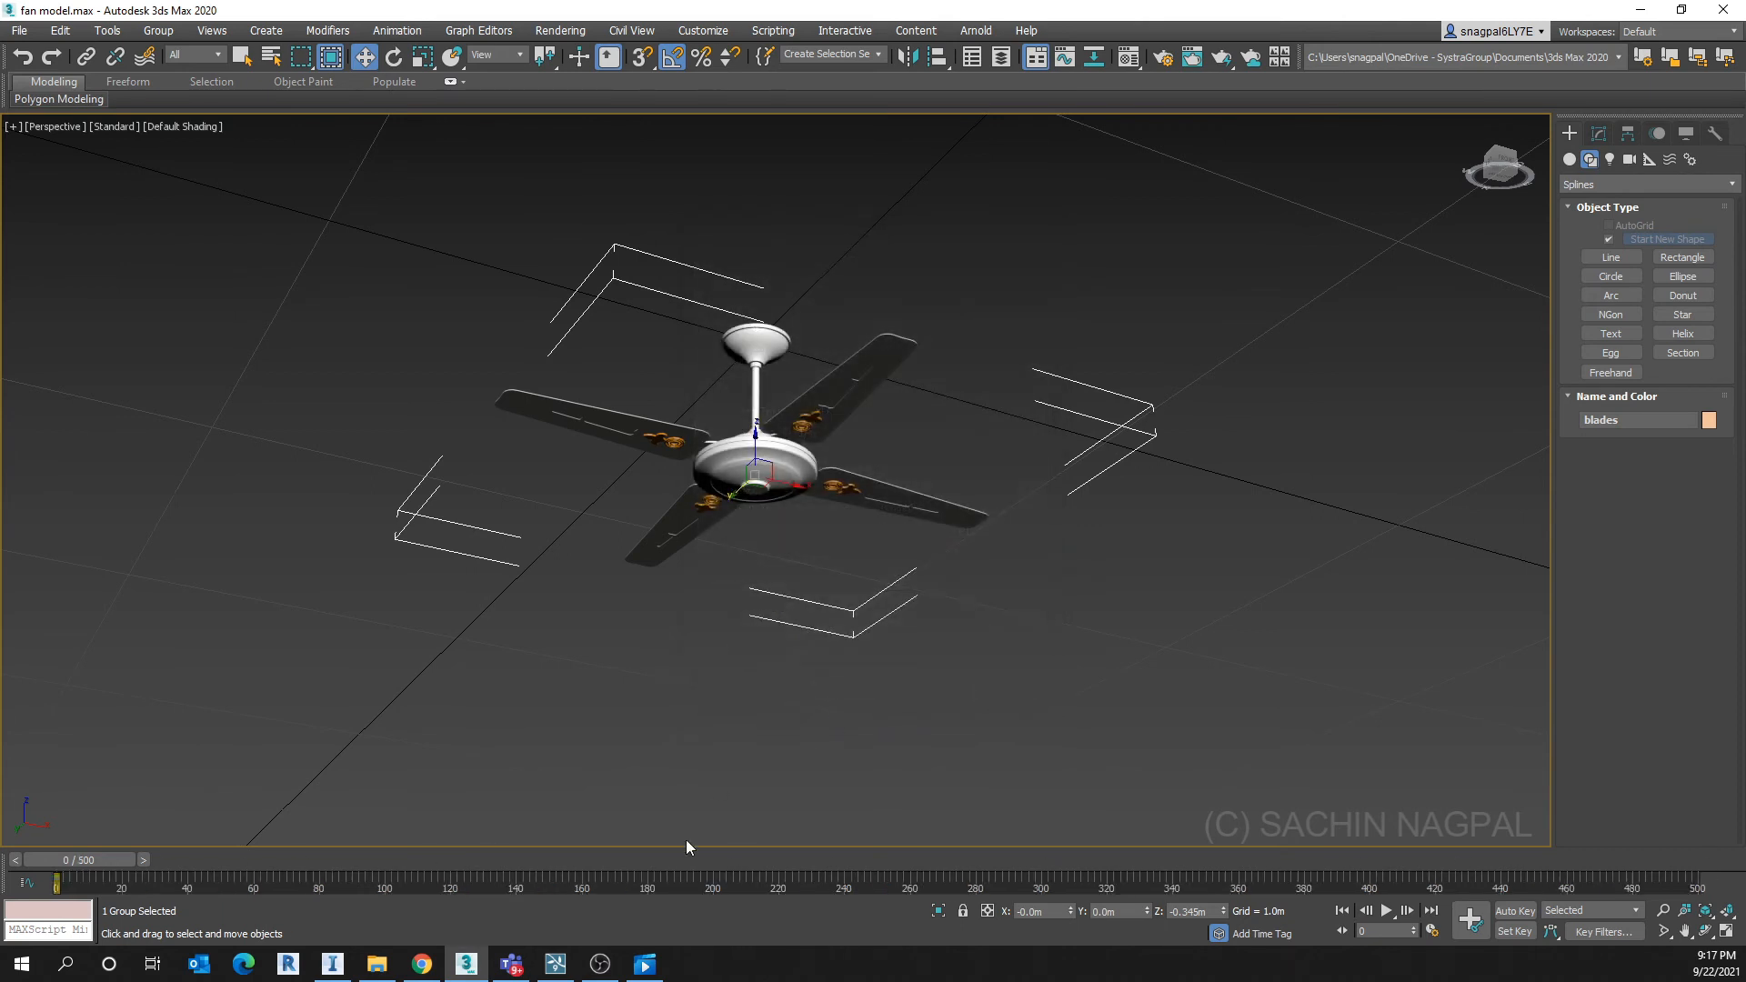
Turn on Auto Key and create position, rotation and scale keys for the blades group at frame 0
left_click(942, 569)
left_click(904, 504)
left_click(1514, 910)
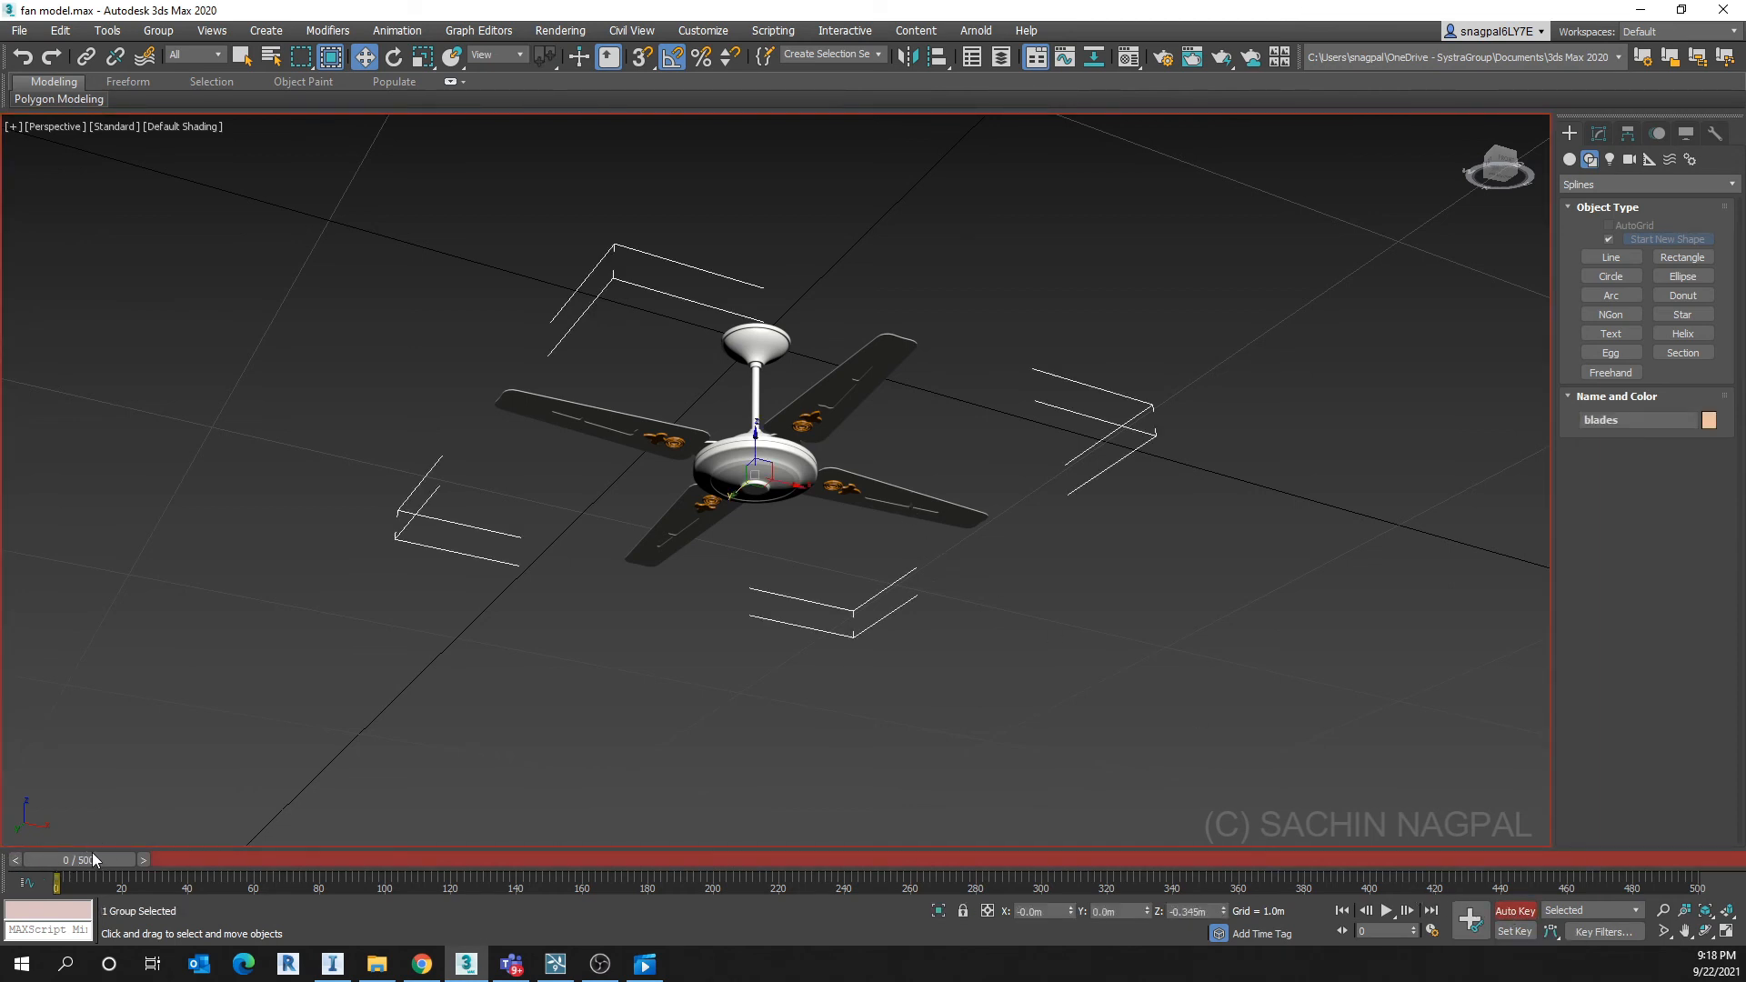
right_click(88, 862)
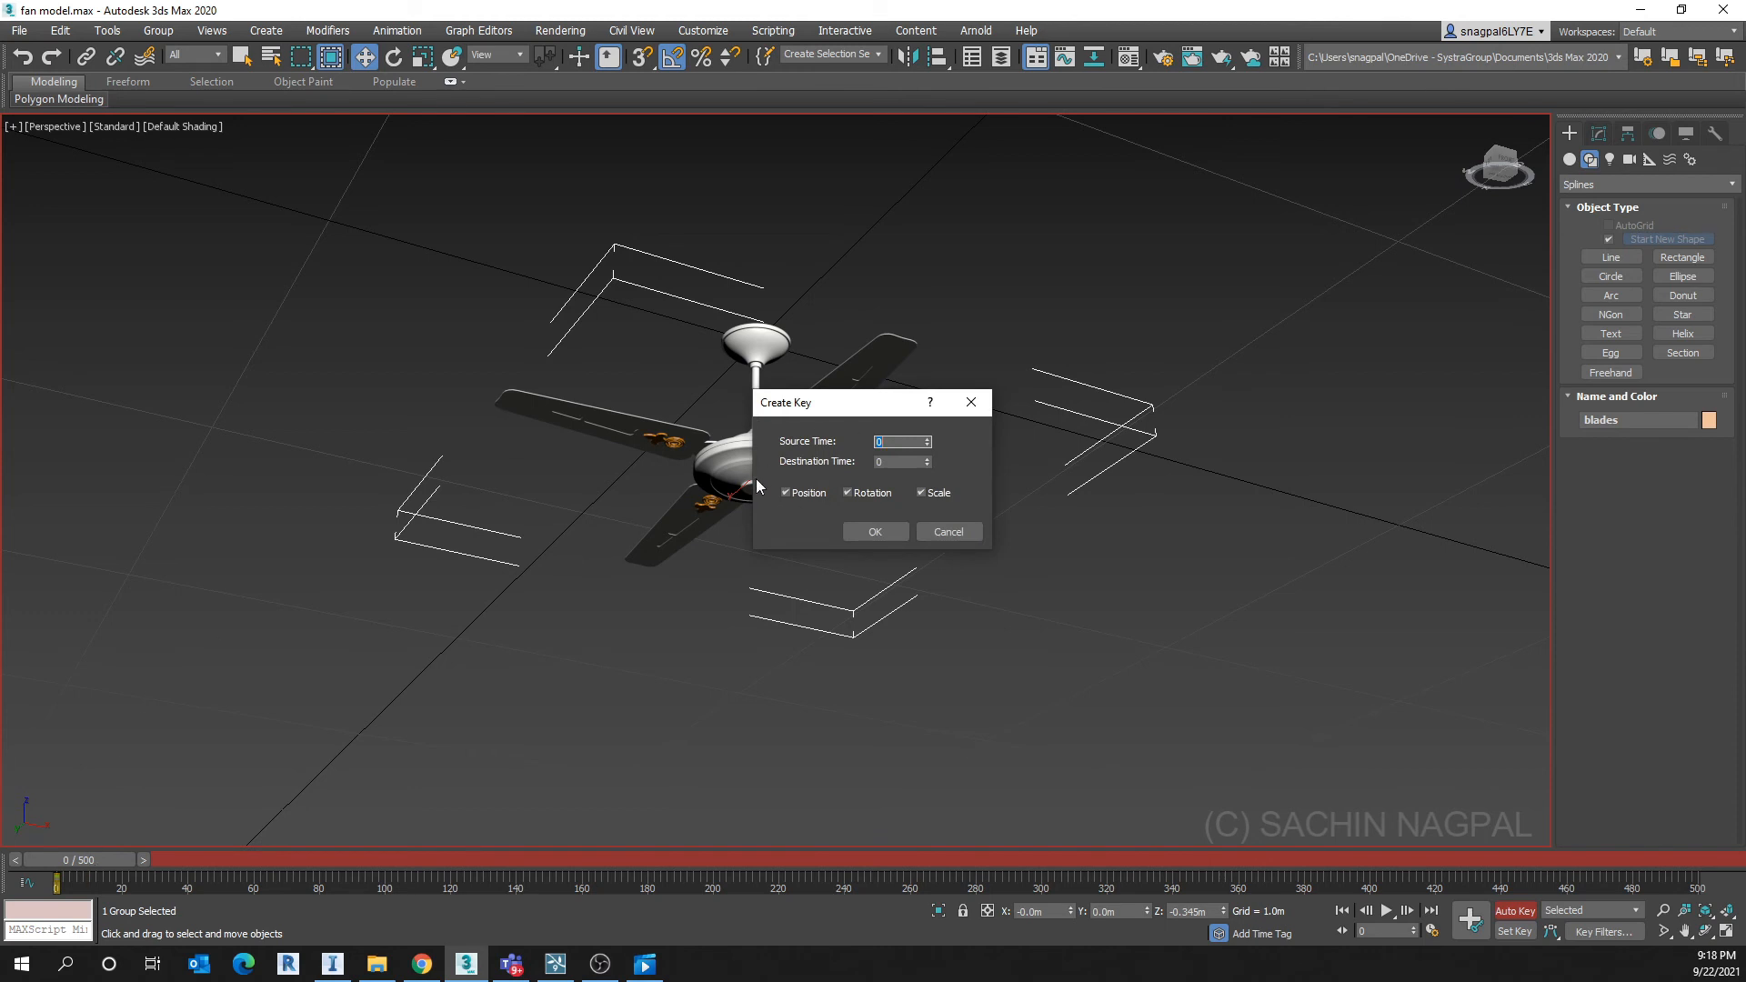
left_click(874, 535)
left_click(866, 533)
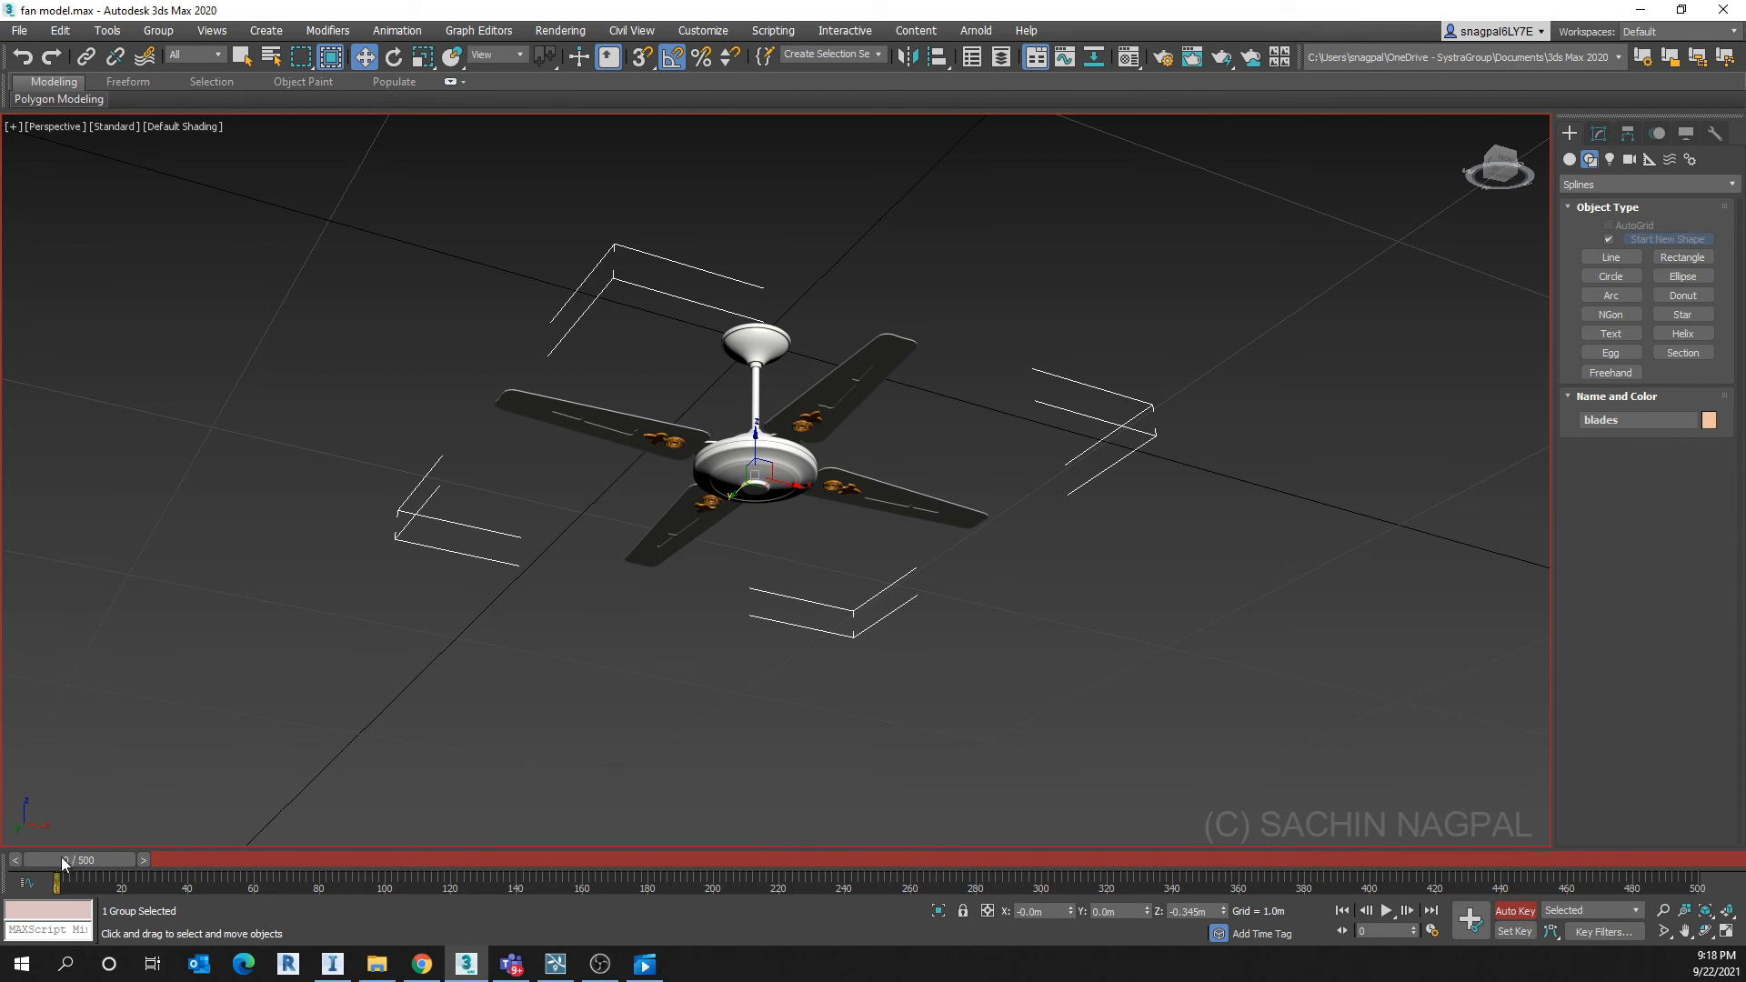
At frame 500, rotate the blades group about the world Z axis with an offset rotation value
left_click_drag(54, 862, 1678, 880)
key("w")
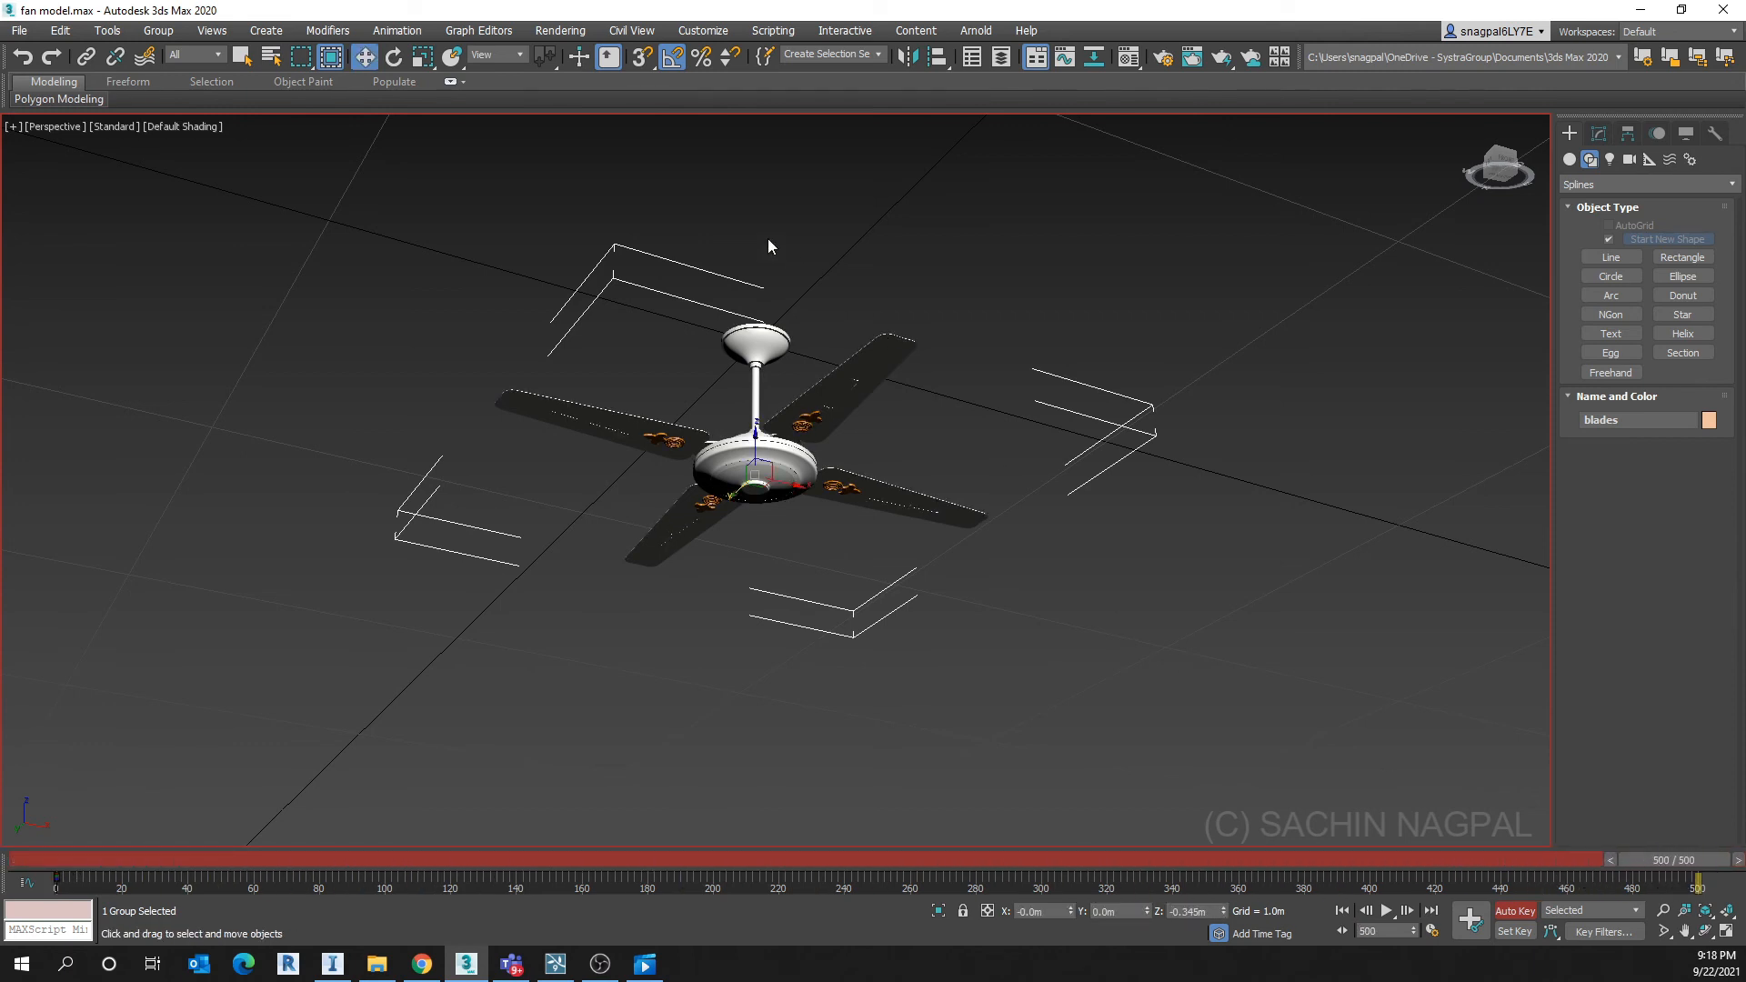
right_click(394, 57)
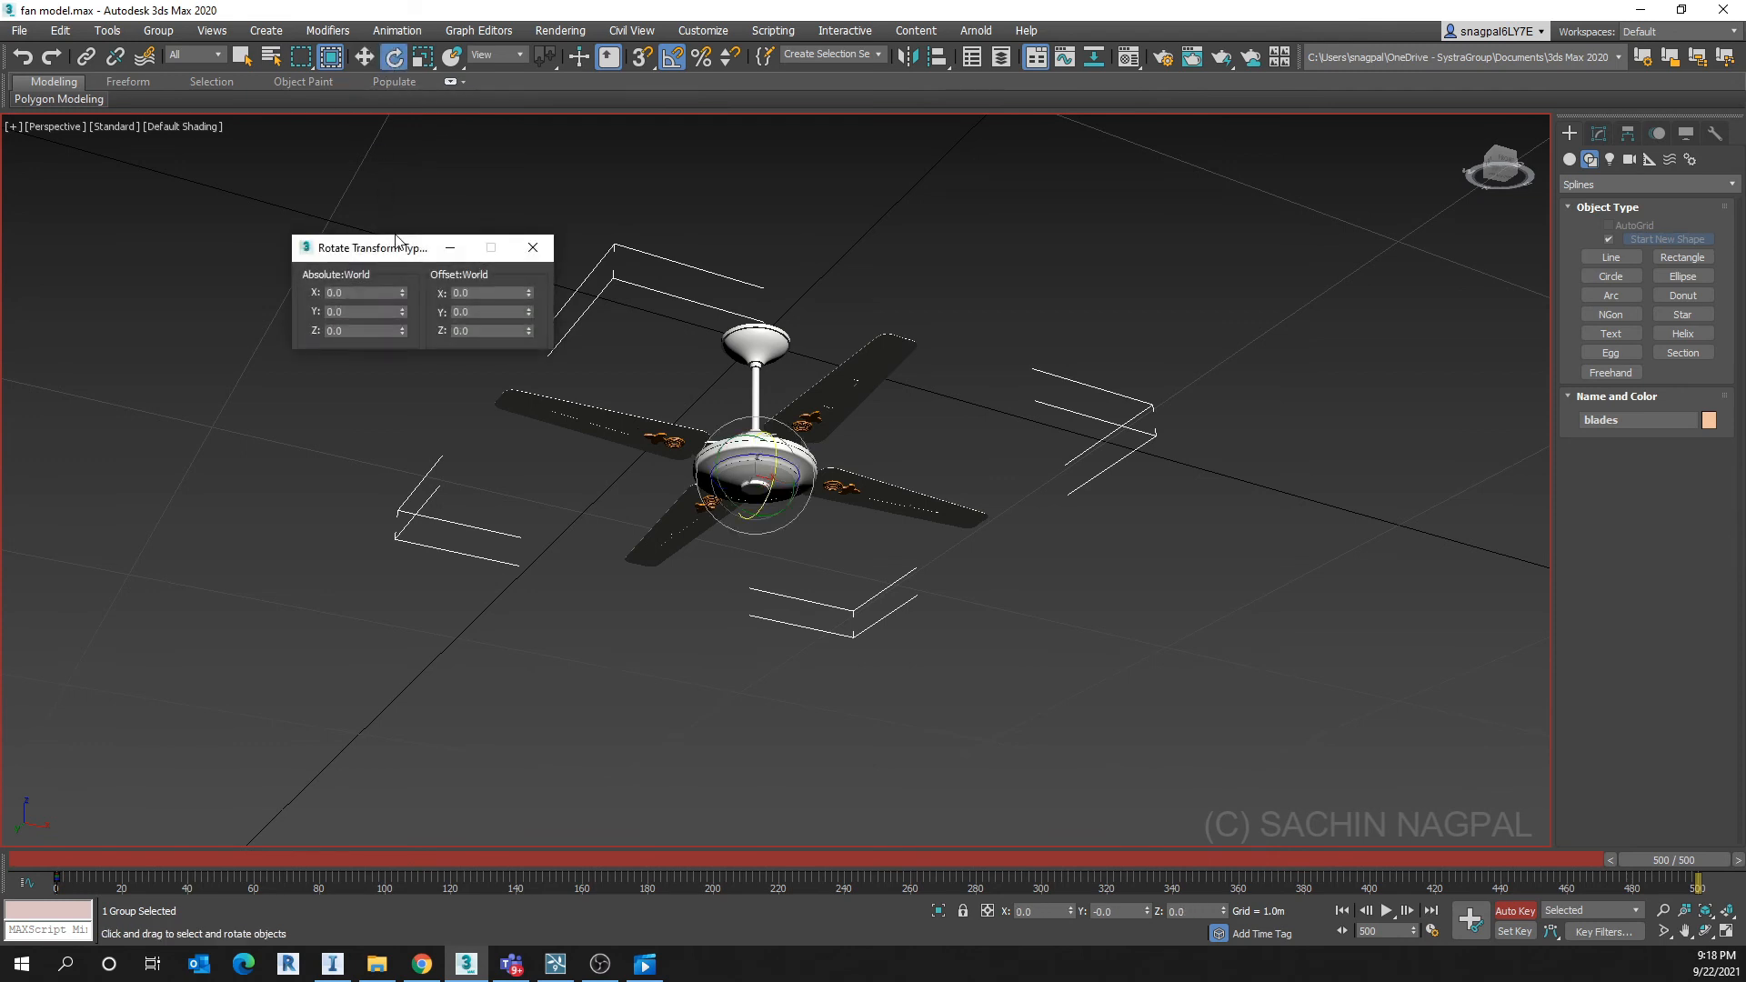
left_click_drag(401, 254, 290, 210)
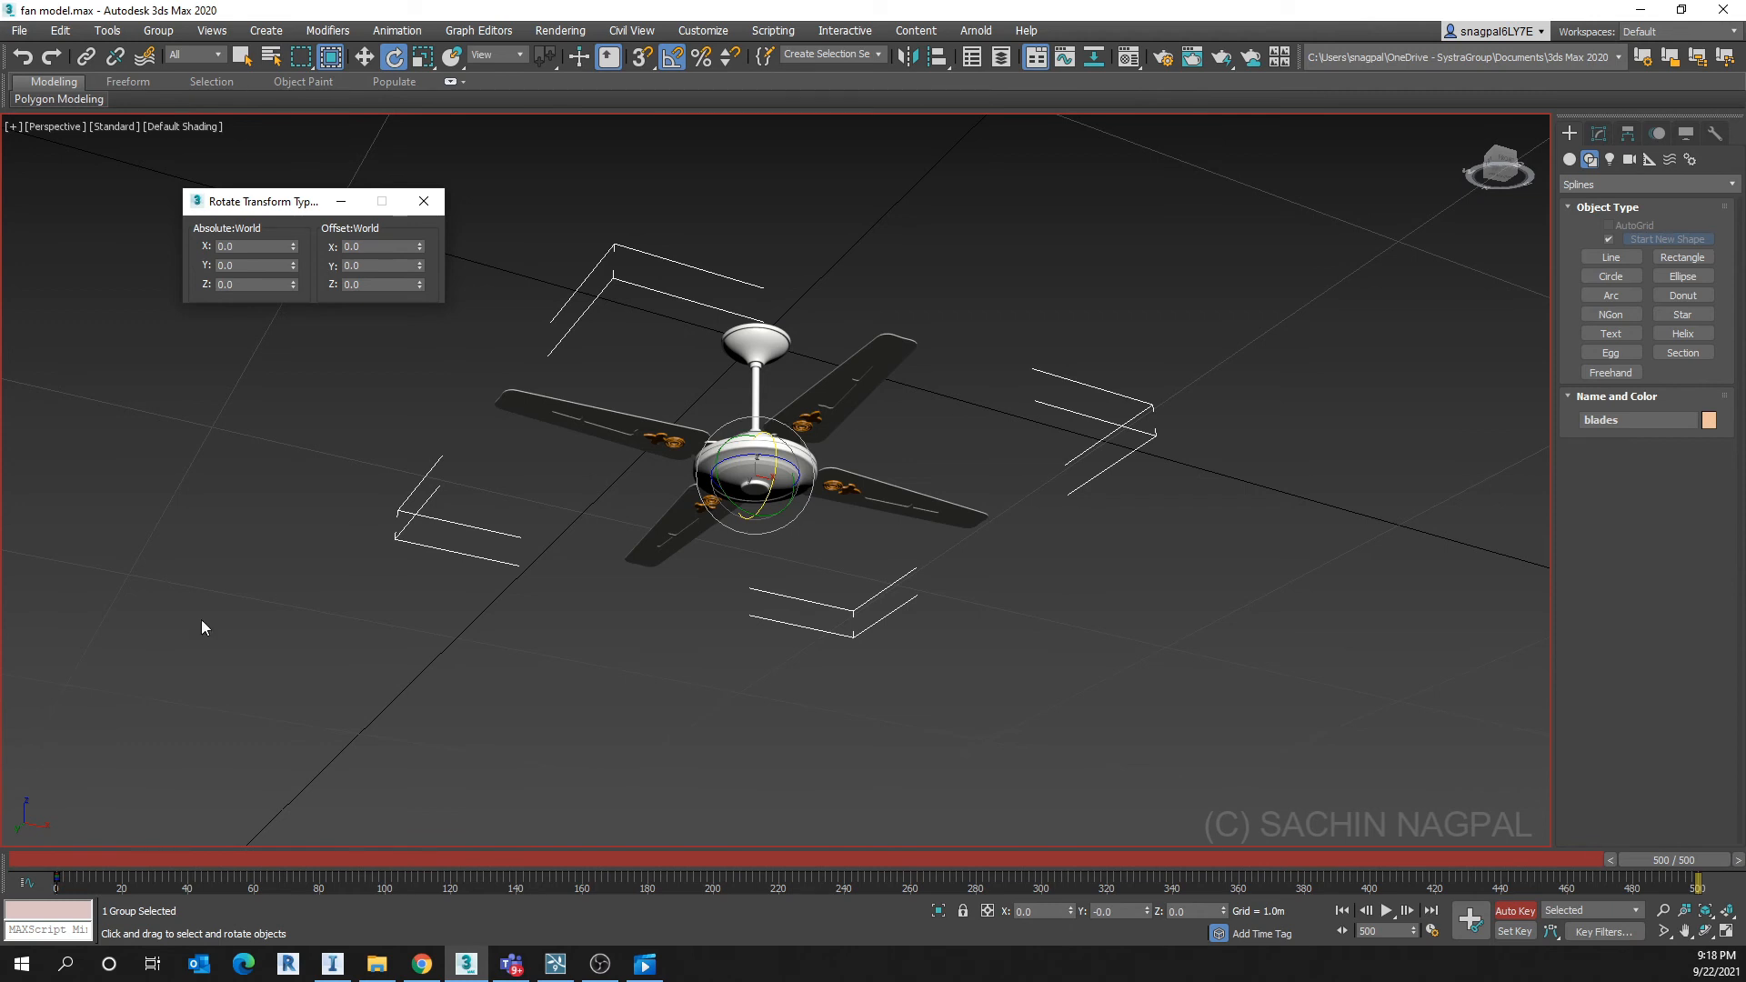
left_click(339, 285)
key("Return")
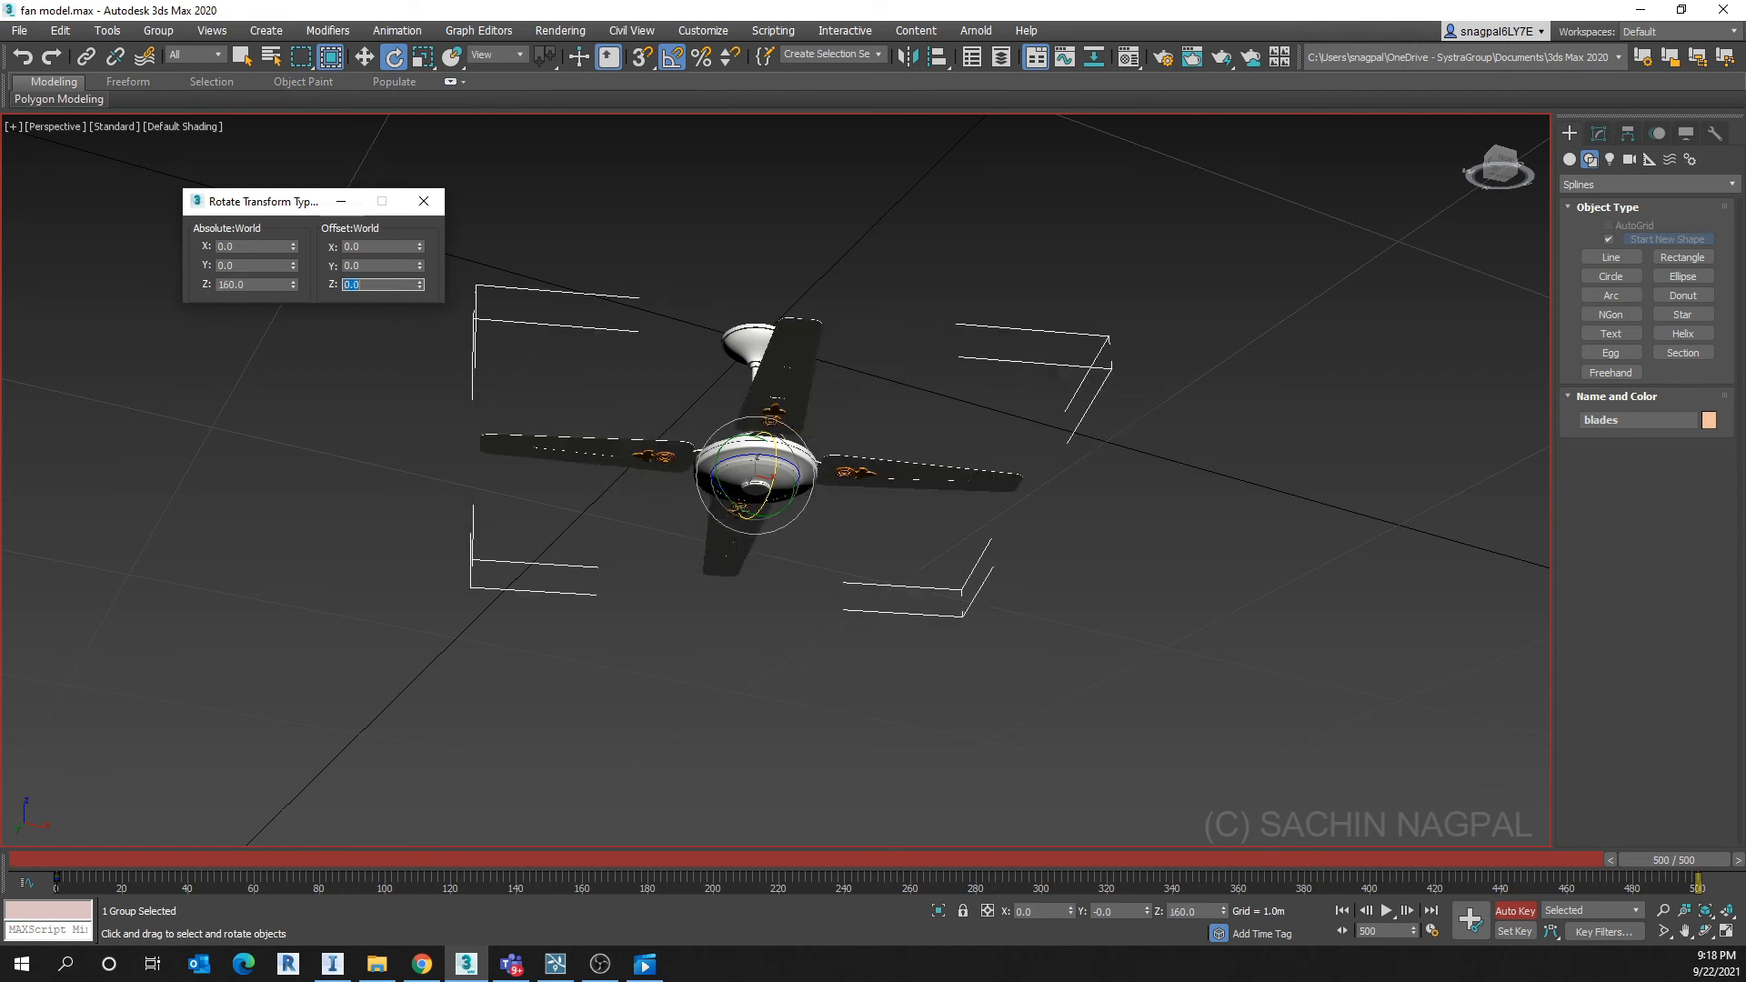
left_click(423, 204)
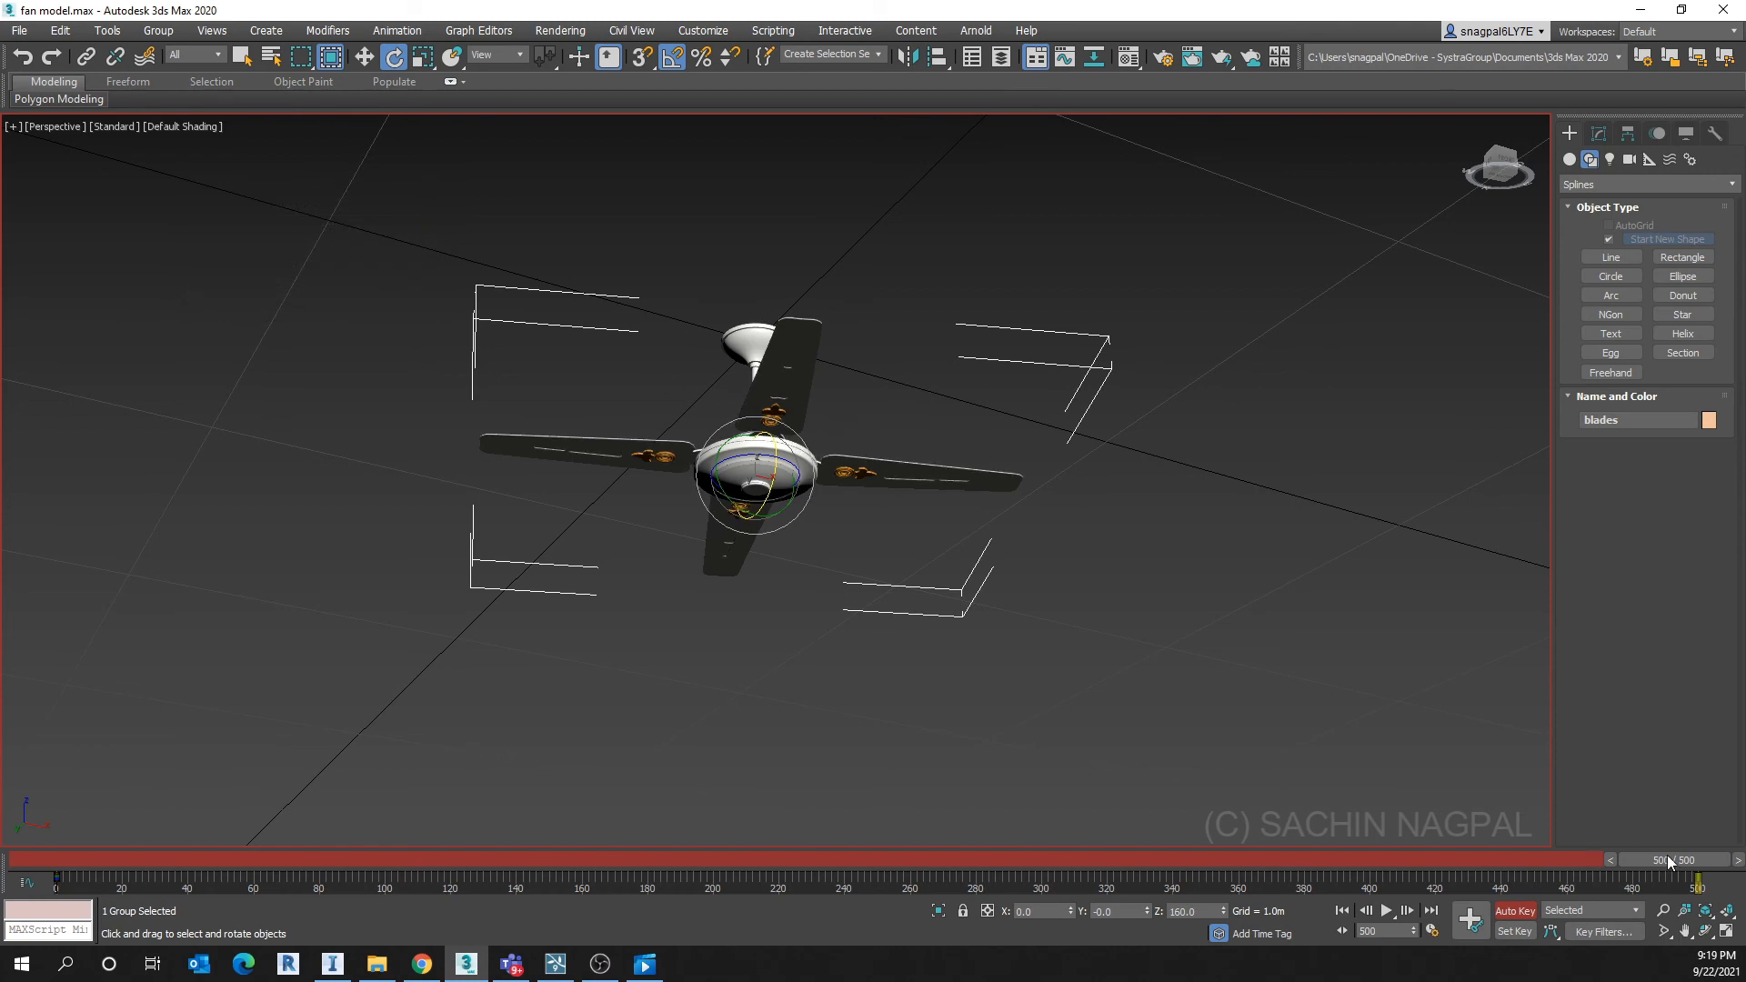
Play the blade rotation from frame 0 to judge its speed, and stop the playback
left_click_drag(1670, 859, 57, 864)
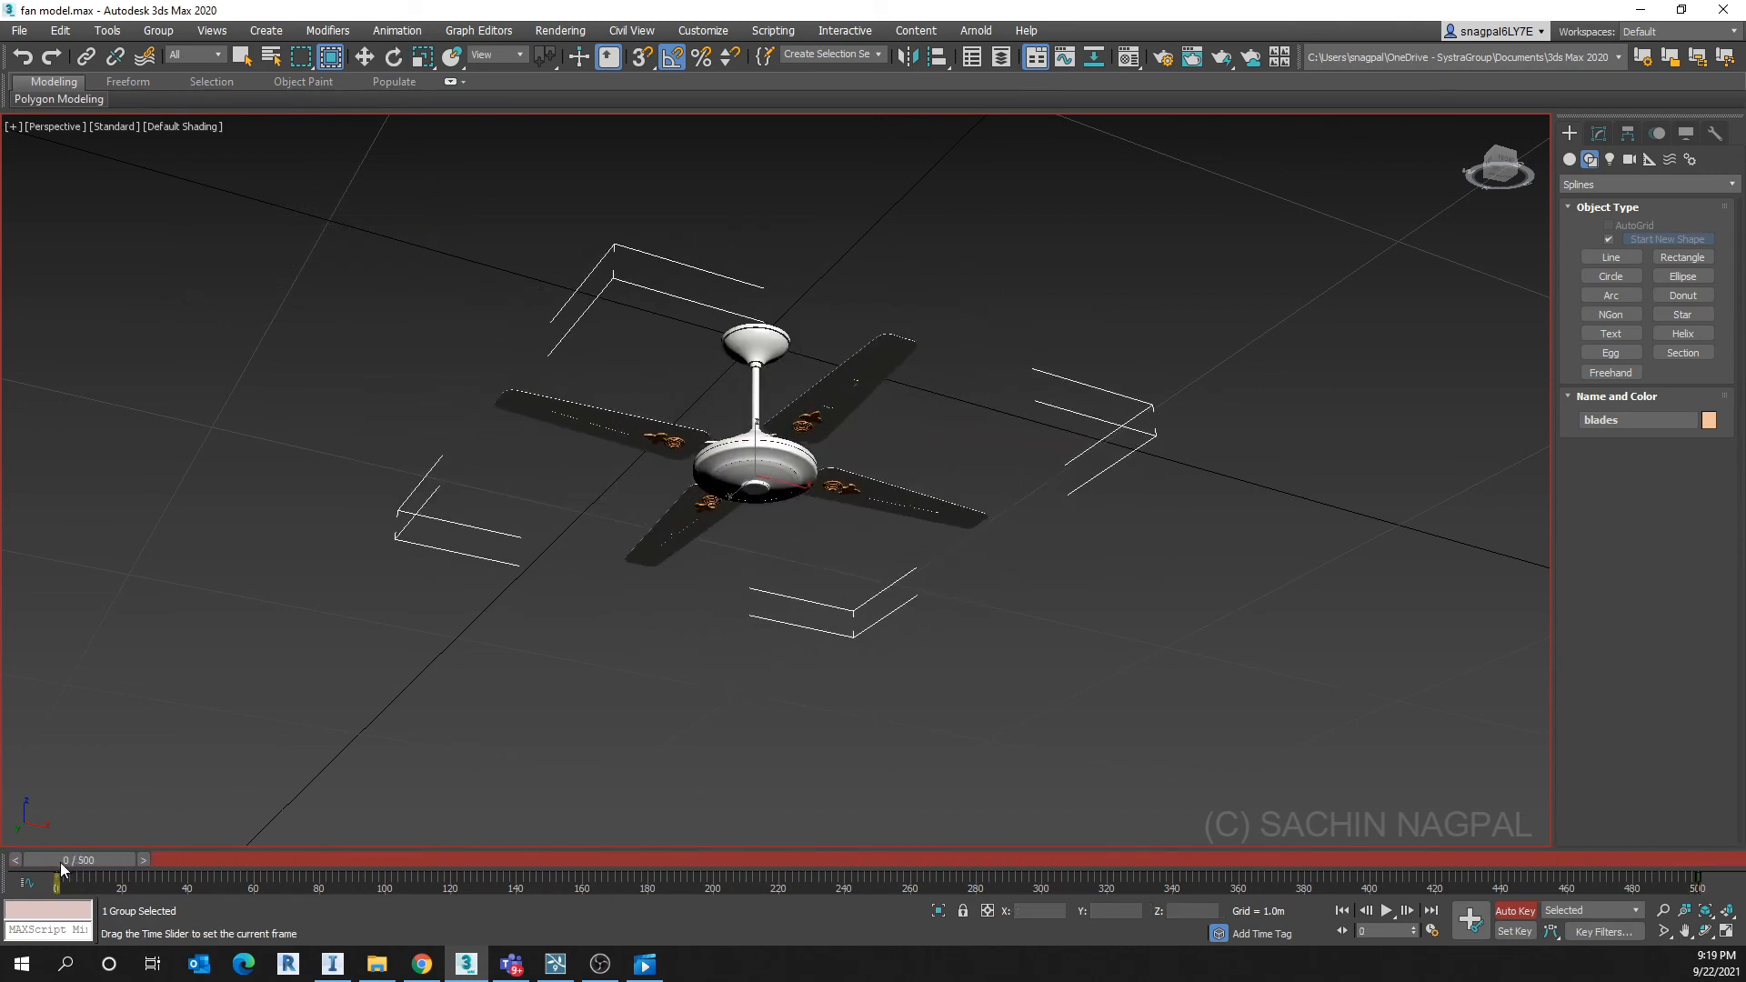
key("e")
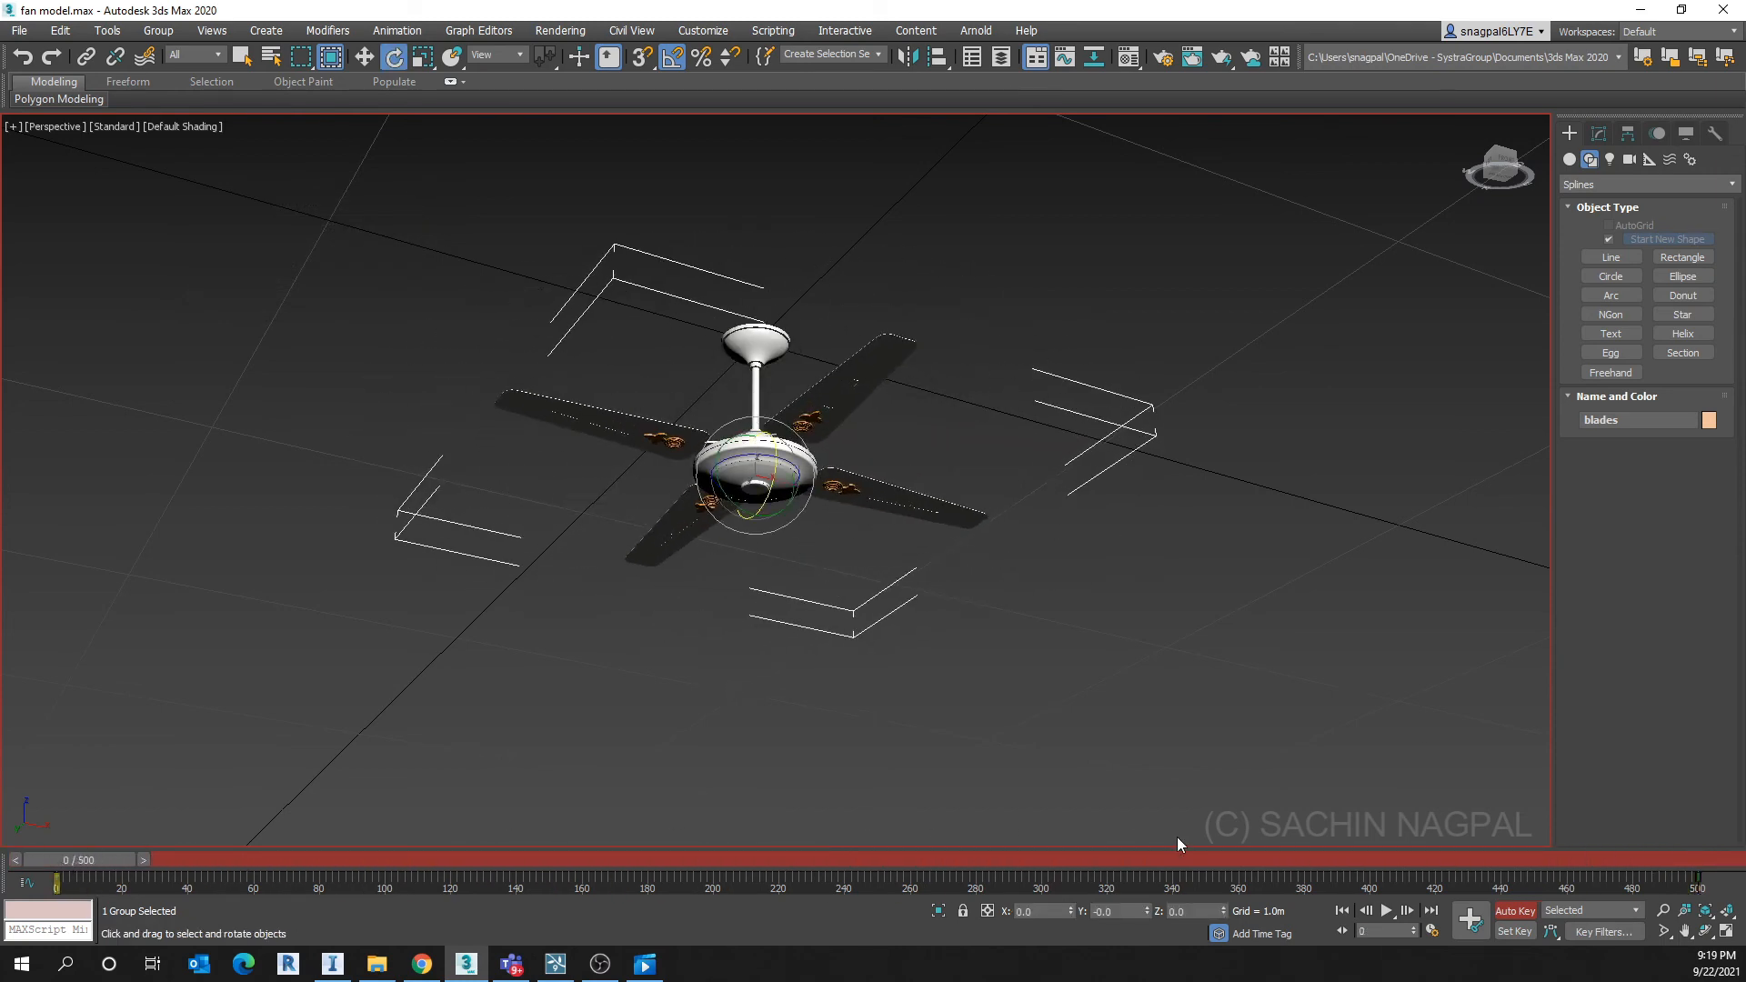
left_click(1386, 912)
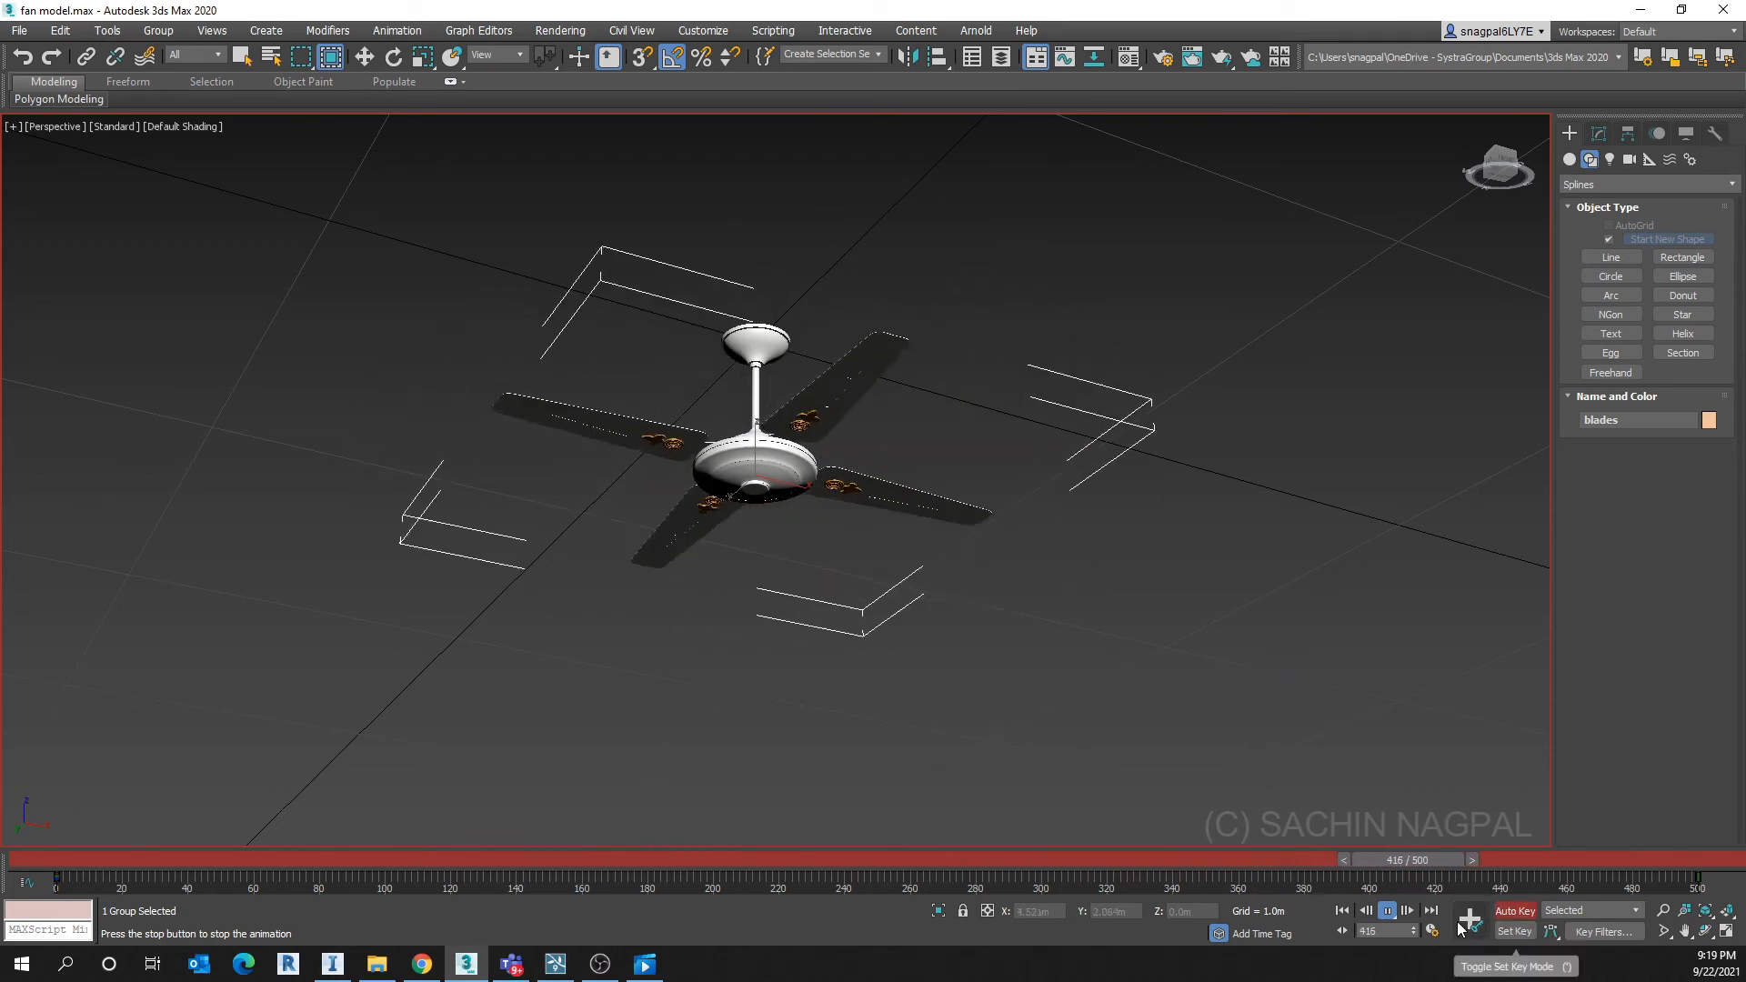
left_click(1387, 913)
Delete the blades group's rotation key at frame 500
left_click_drag(1492, 863, 1375, 861)
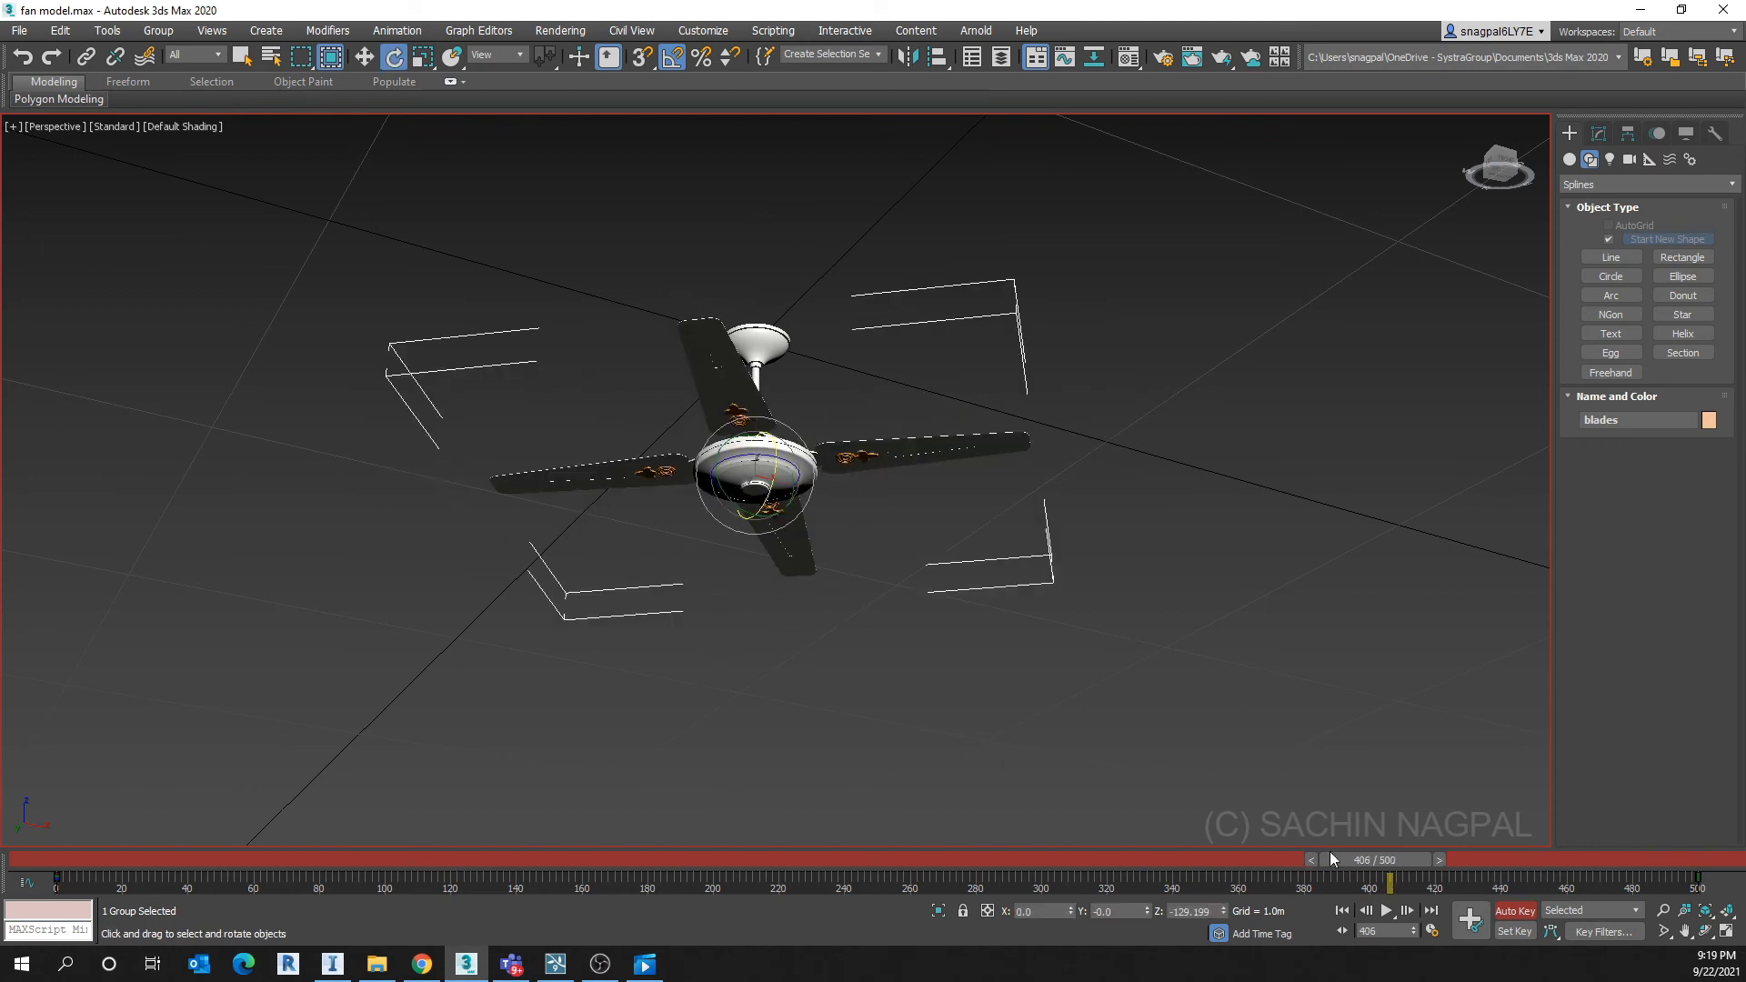
left_click_drag(1666, 878, 1719, 886)
key("Delete")
At frame 500, rotate the blades group by a world Z offset of 10000 degrees and replay the animation from frame 0
left_click_drag(1381, 864, 1693, 863)
right_click(395, 64)
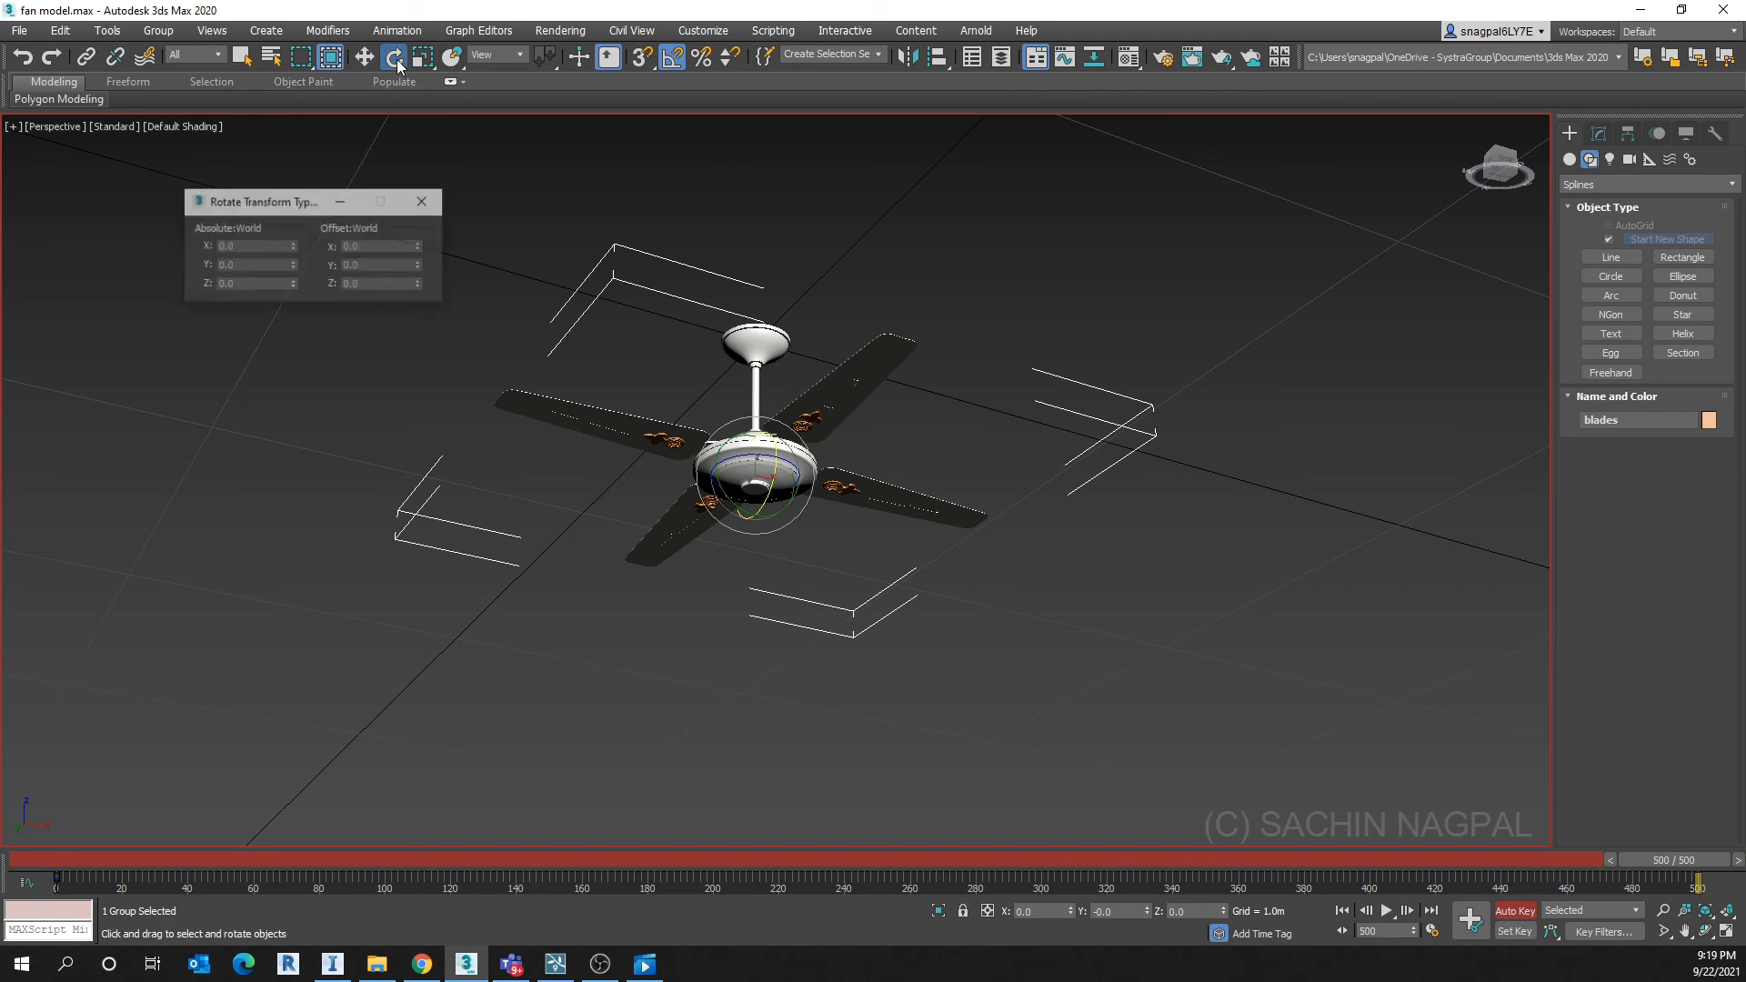
left_click(381, 285)
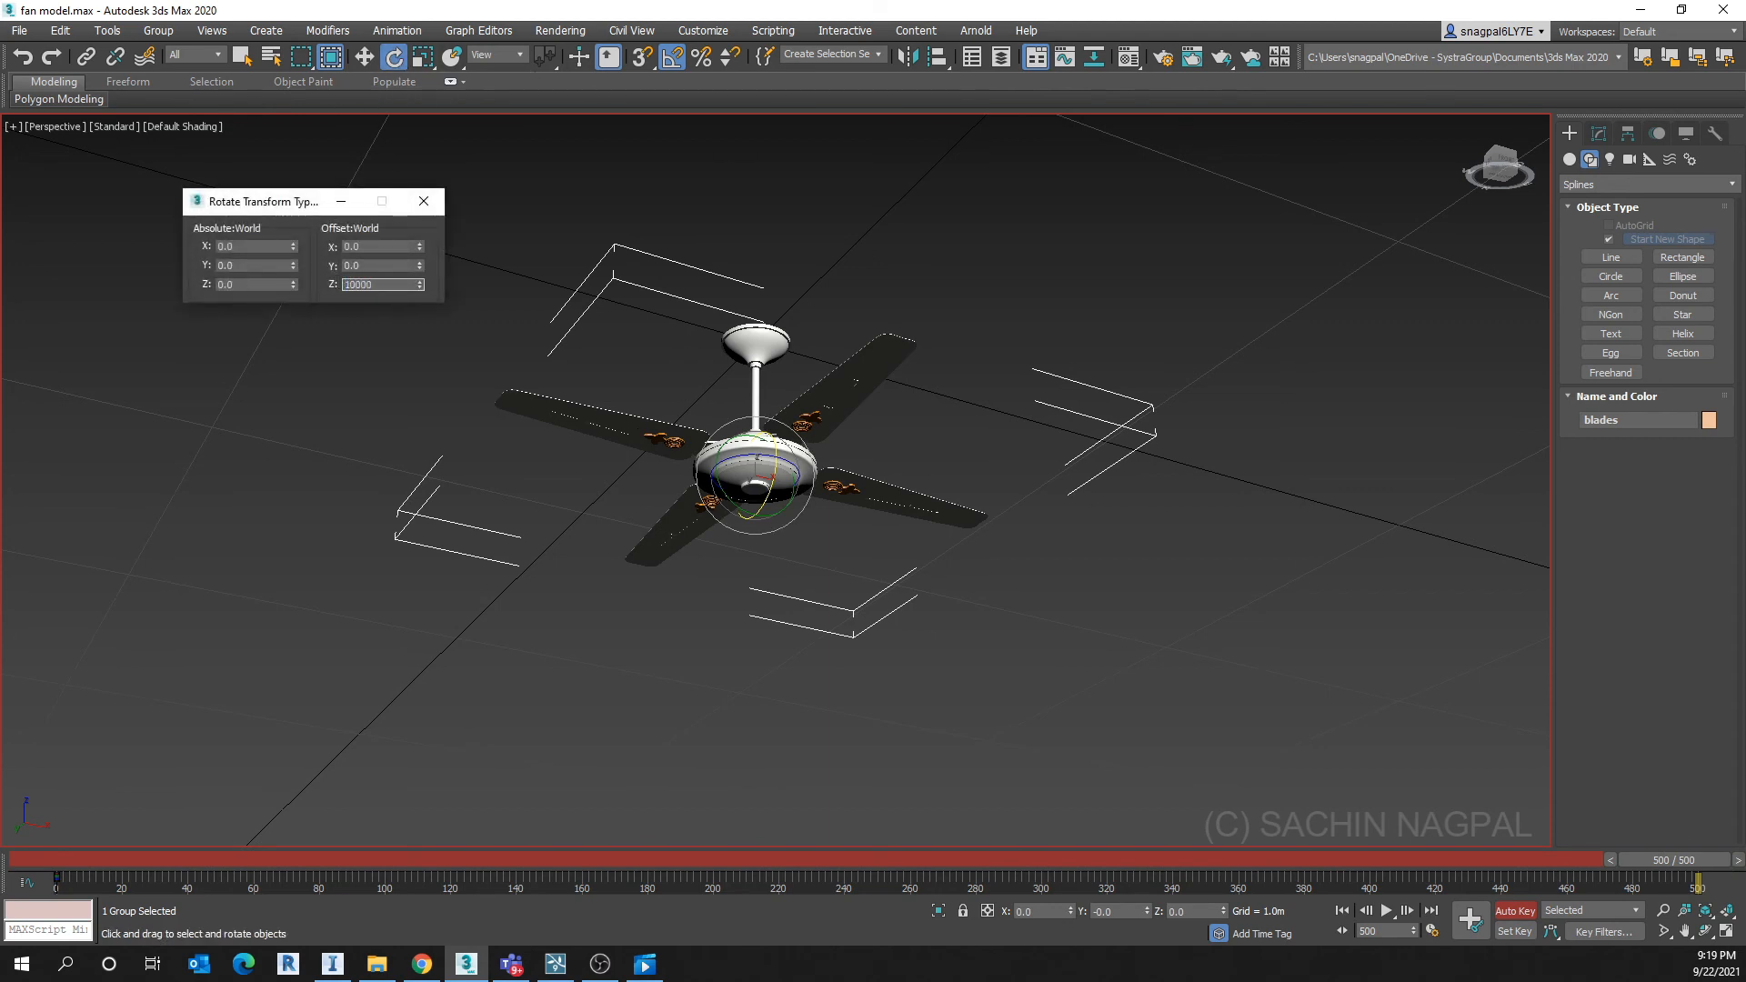
type("10000")
key("Return")
left_click(426, 202)
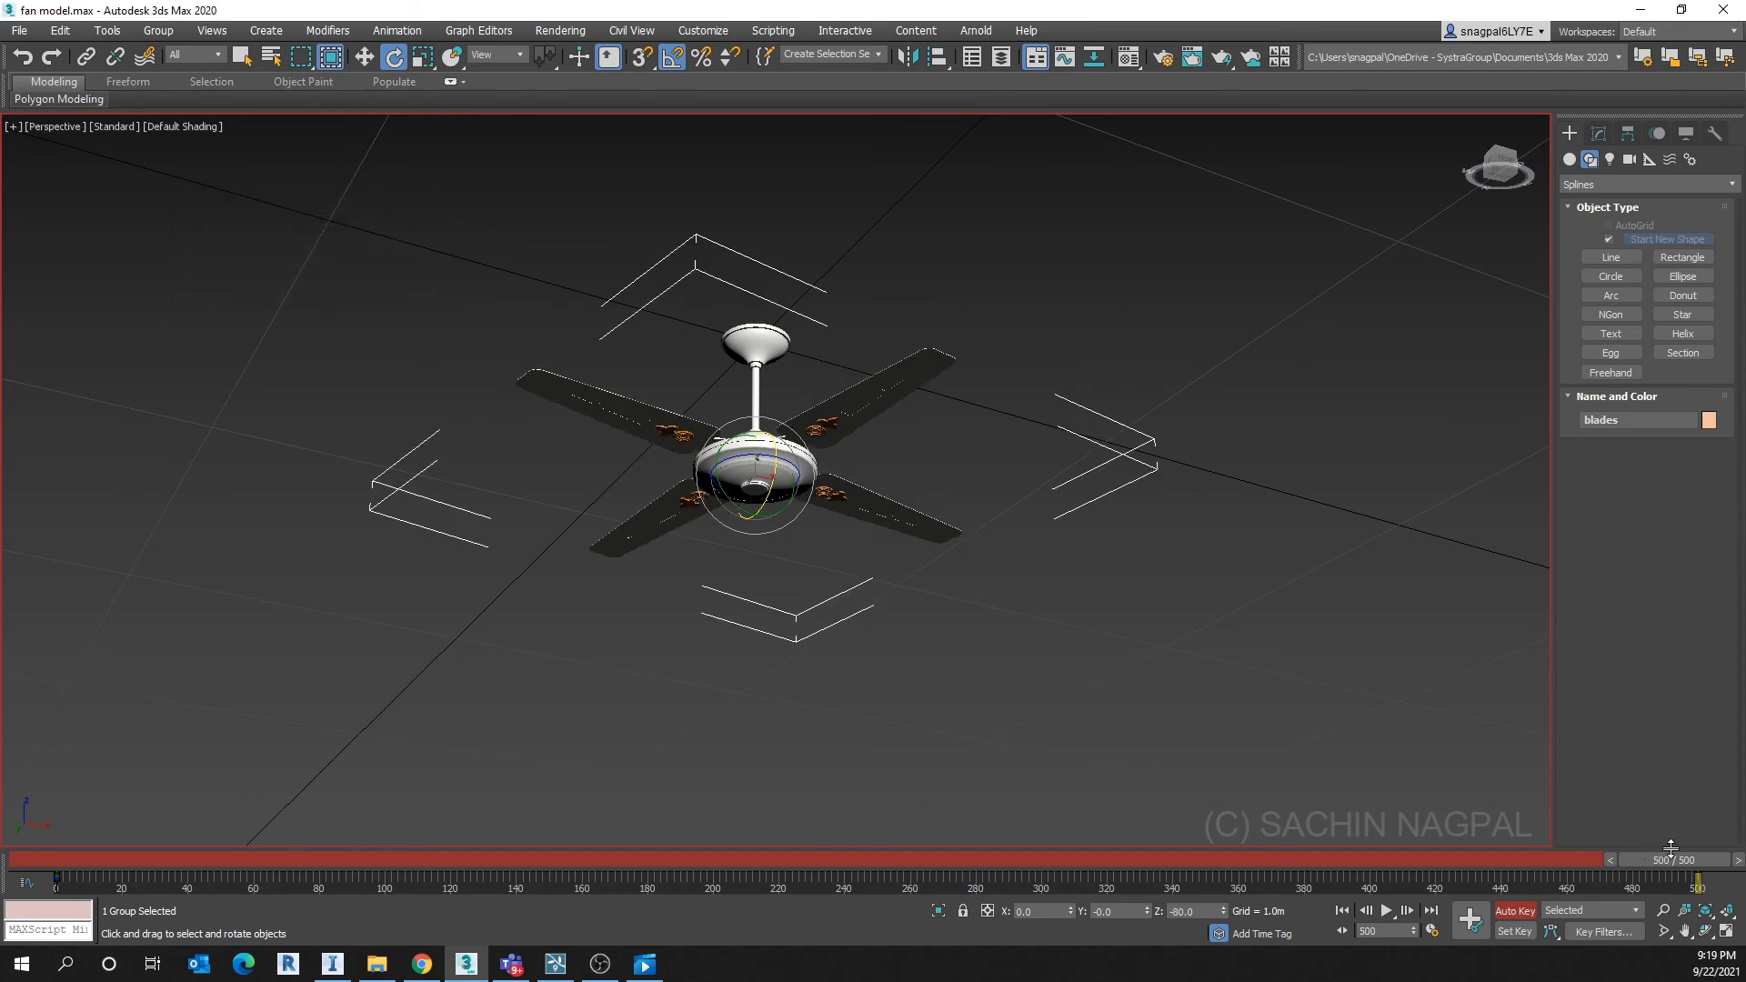
left_click_drag(1670, 860, 94, 896)
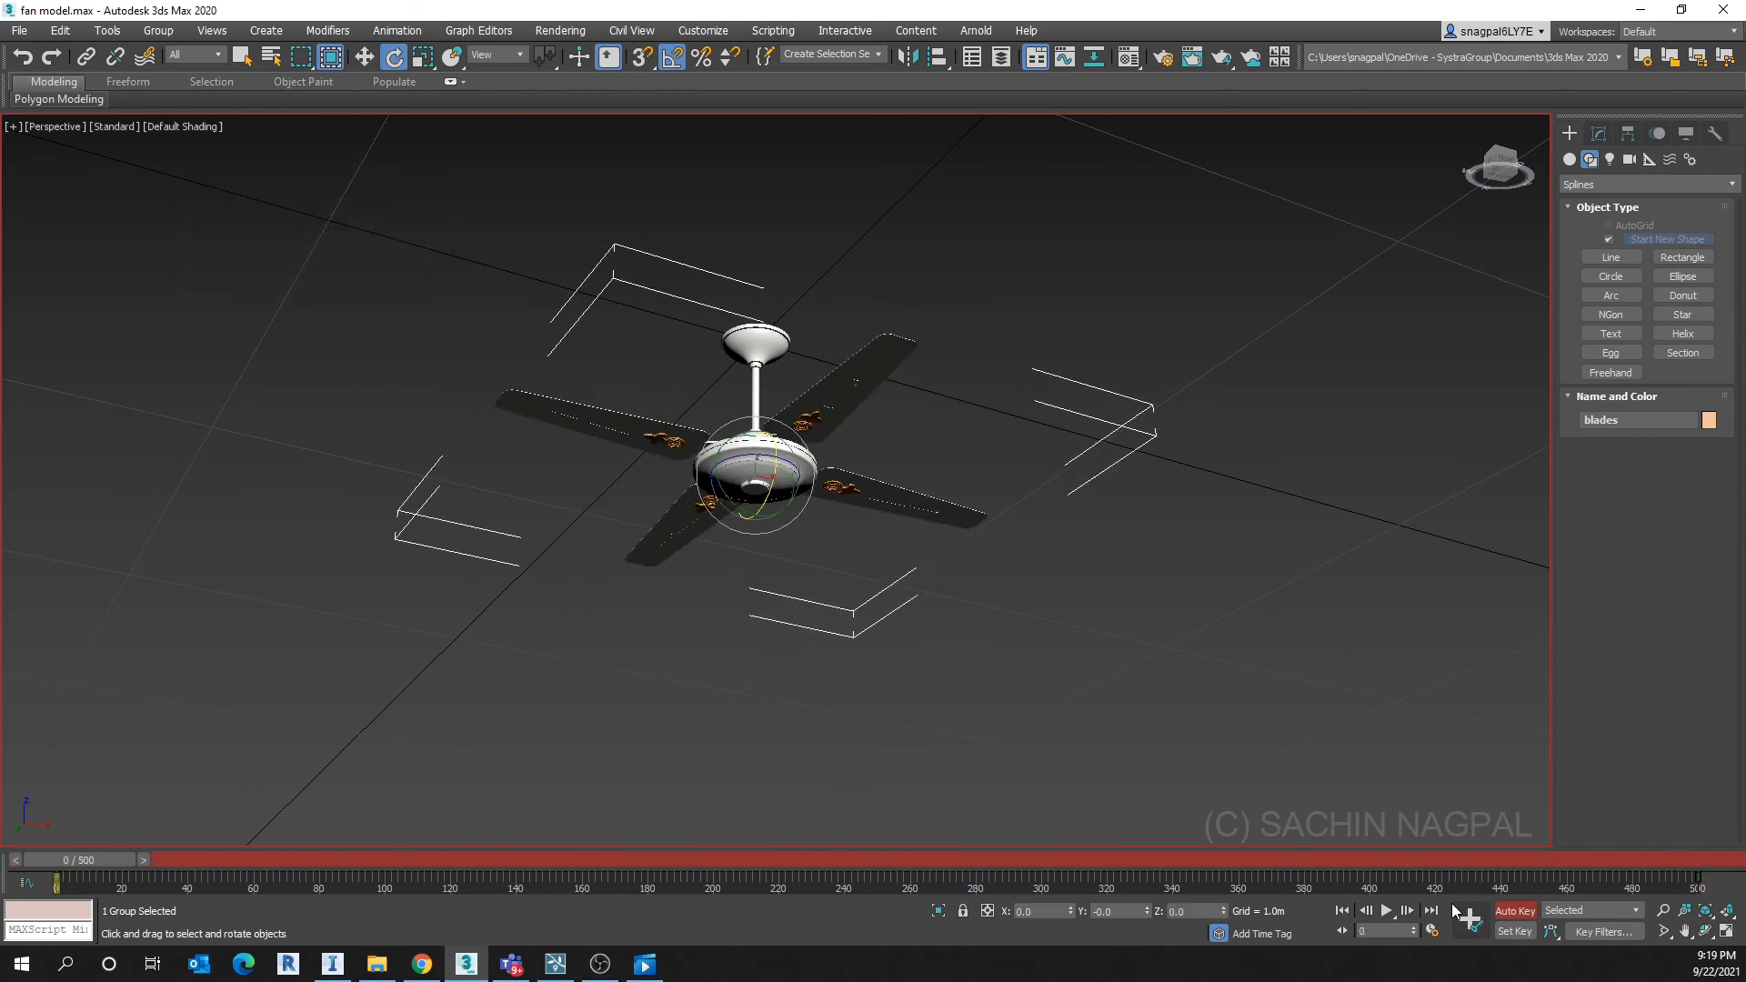
left_click(1387, 912)
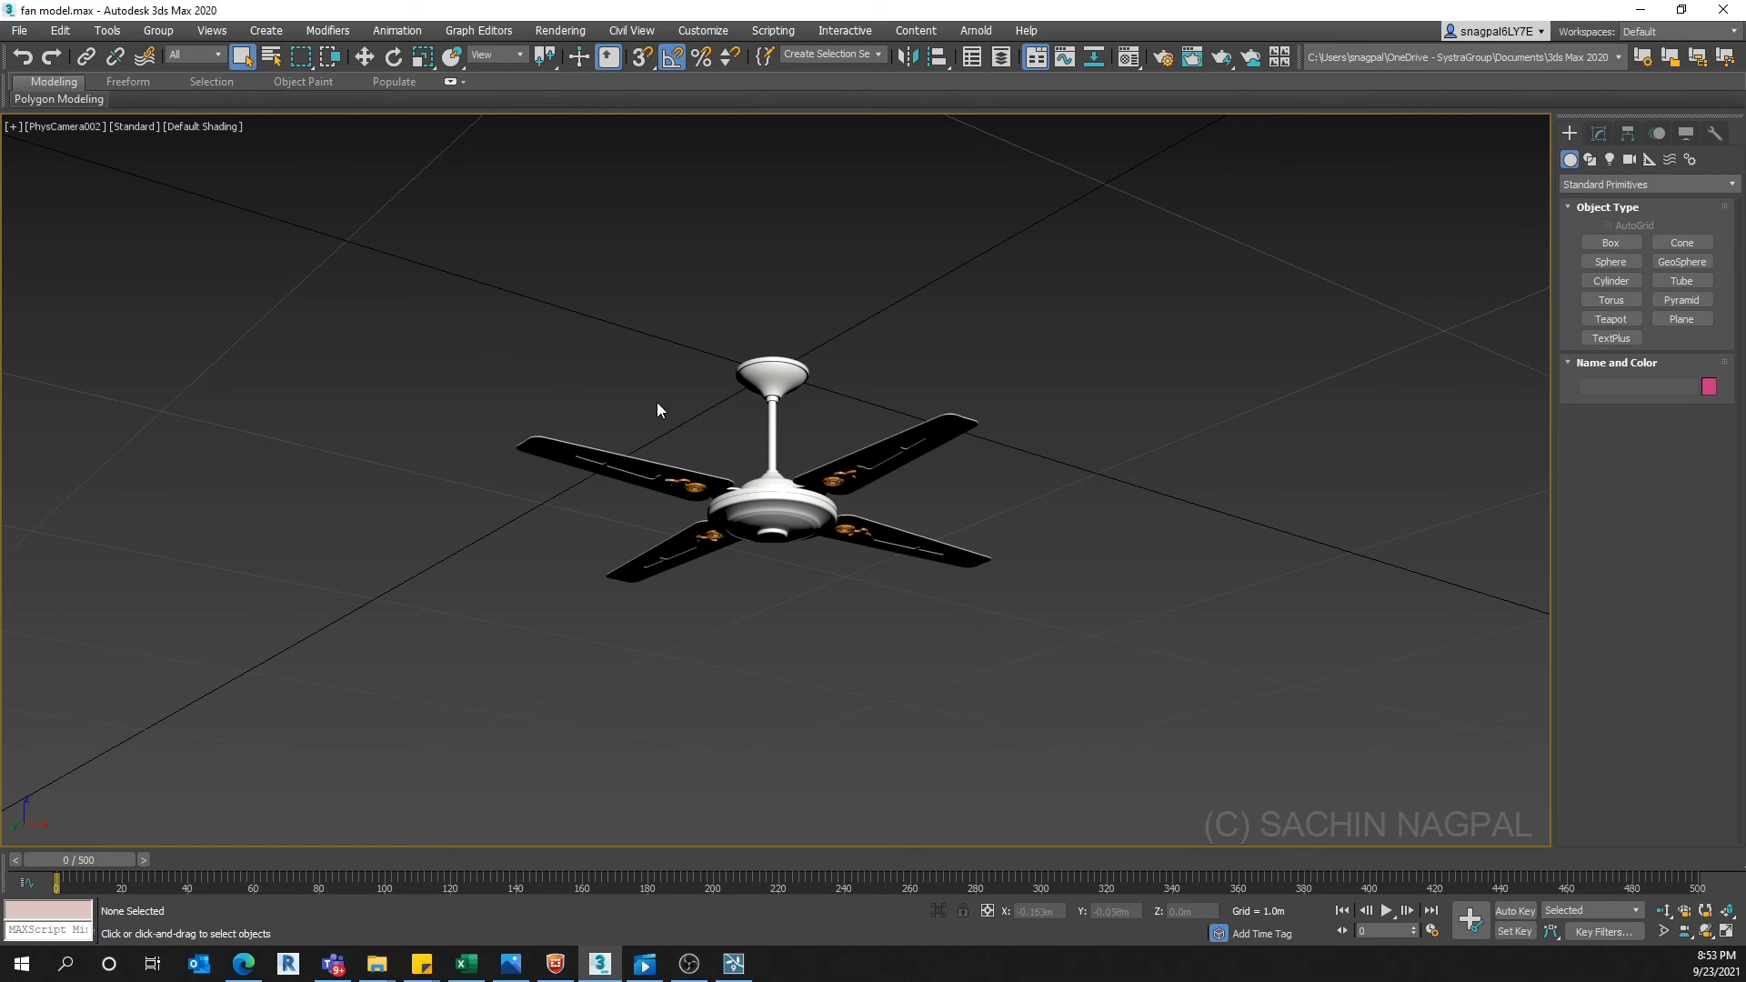
Select the blades group, show it in the perspective view instead of the camera view, and activate the Move tool
left_click(769, 536)
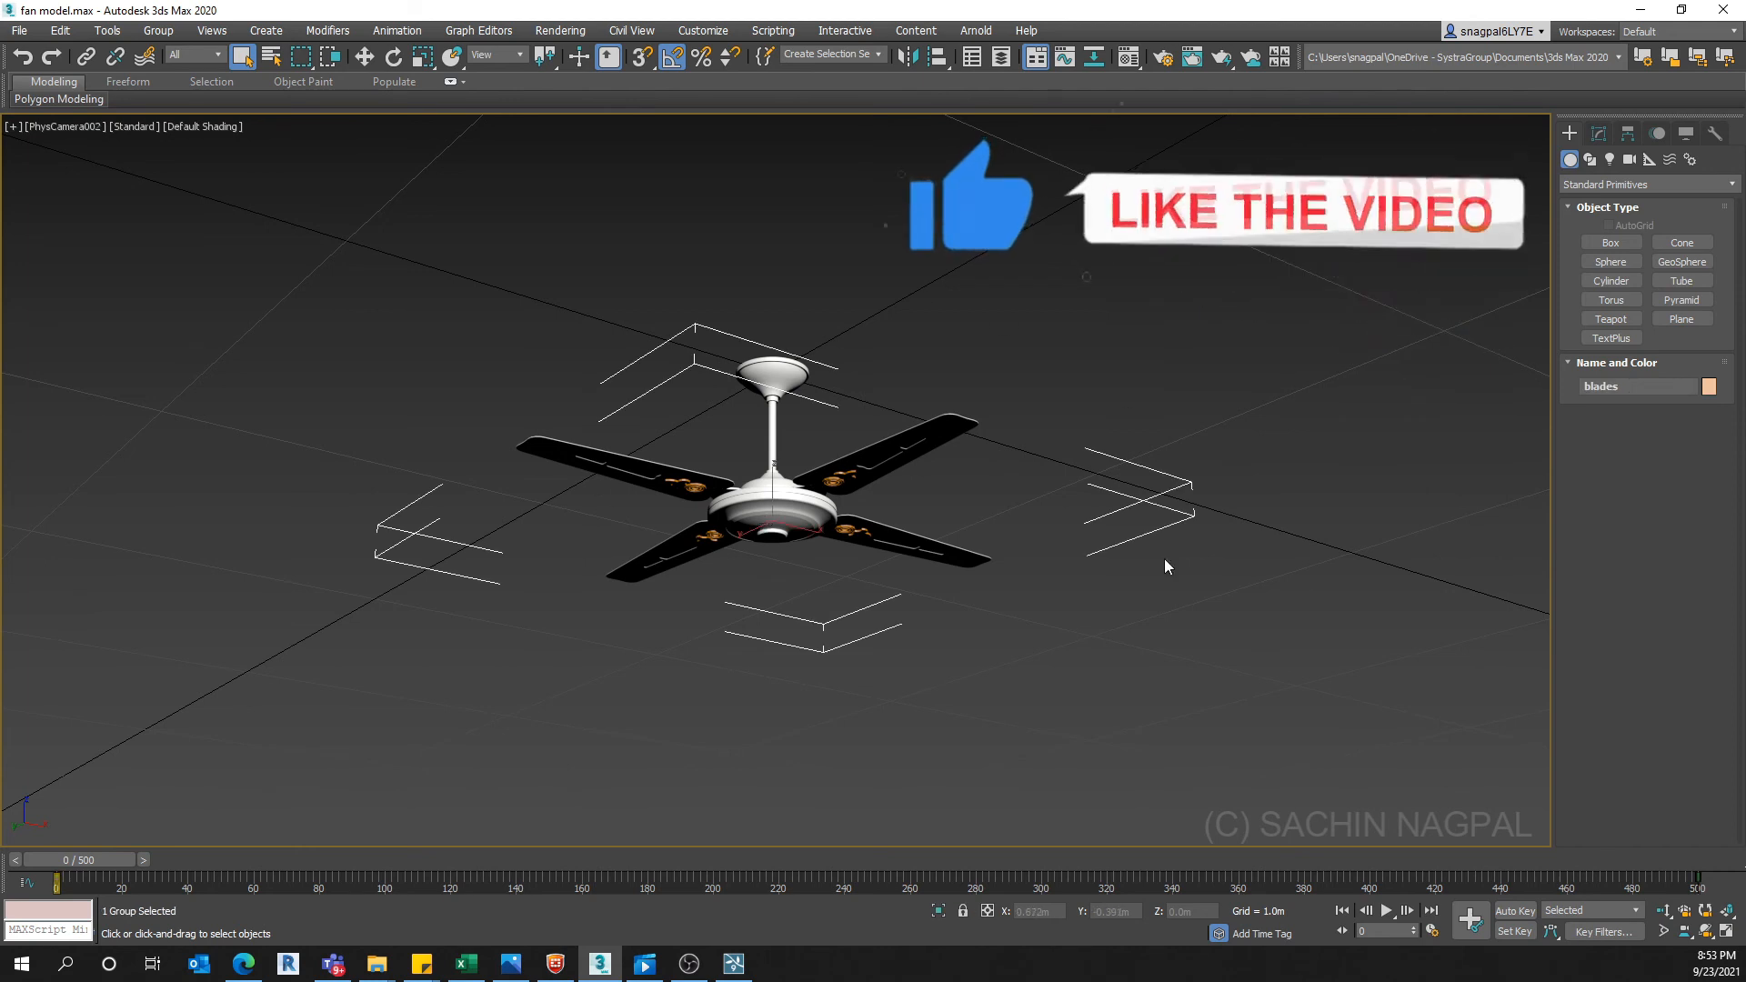
left_click(651, 698)
left_click(651, 477)
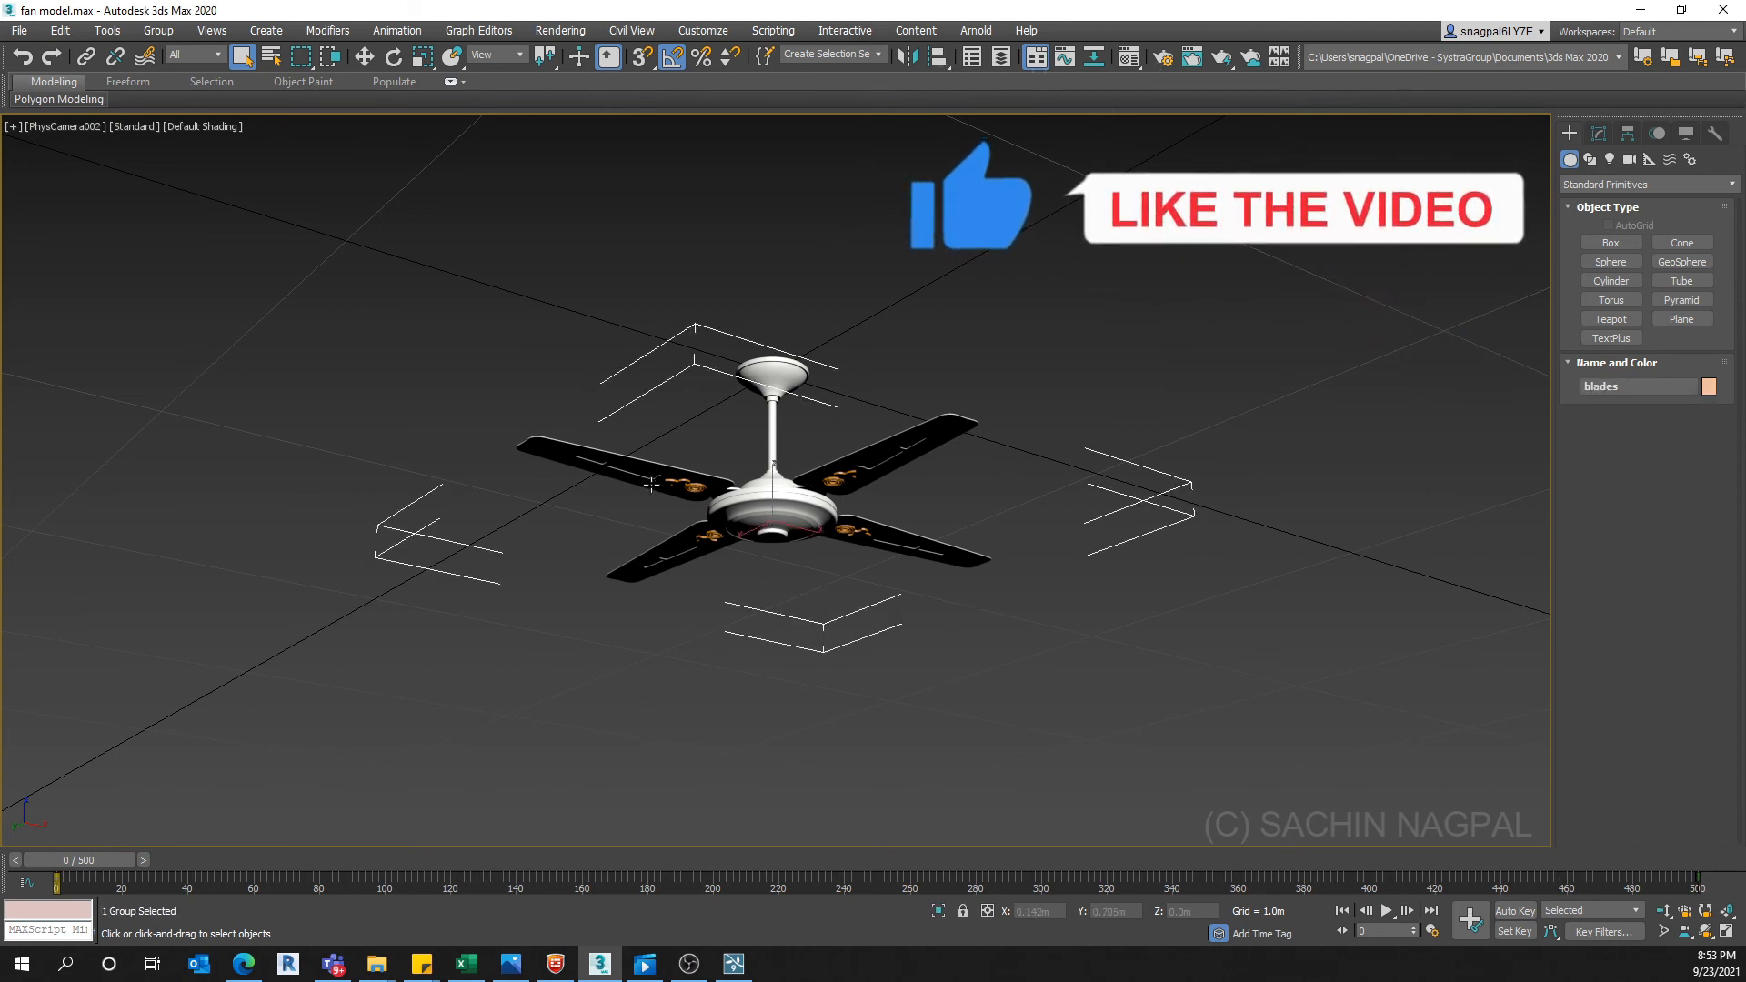
middle_click_drag(701, 605, 735, 590)
key("p")
middle_click_drag(766, 656, 755, 604)
key("w")
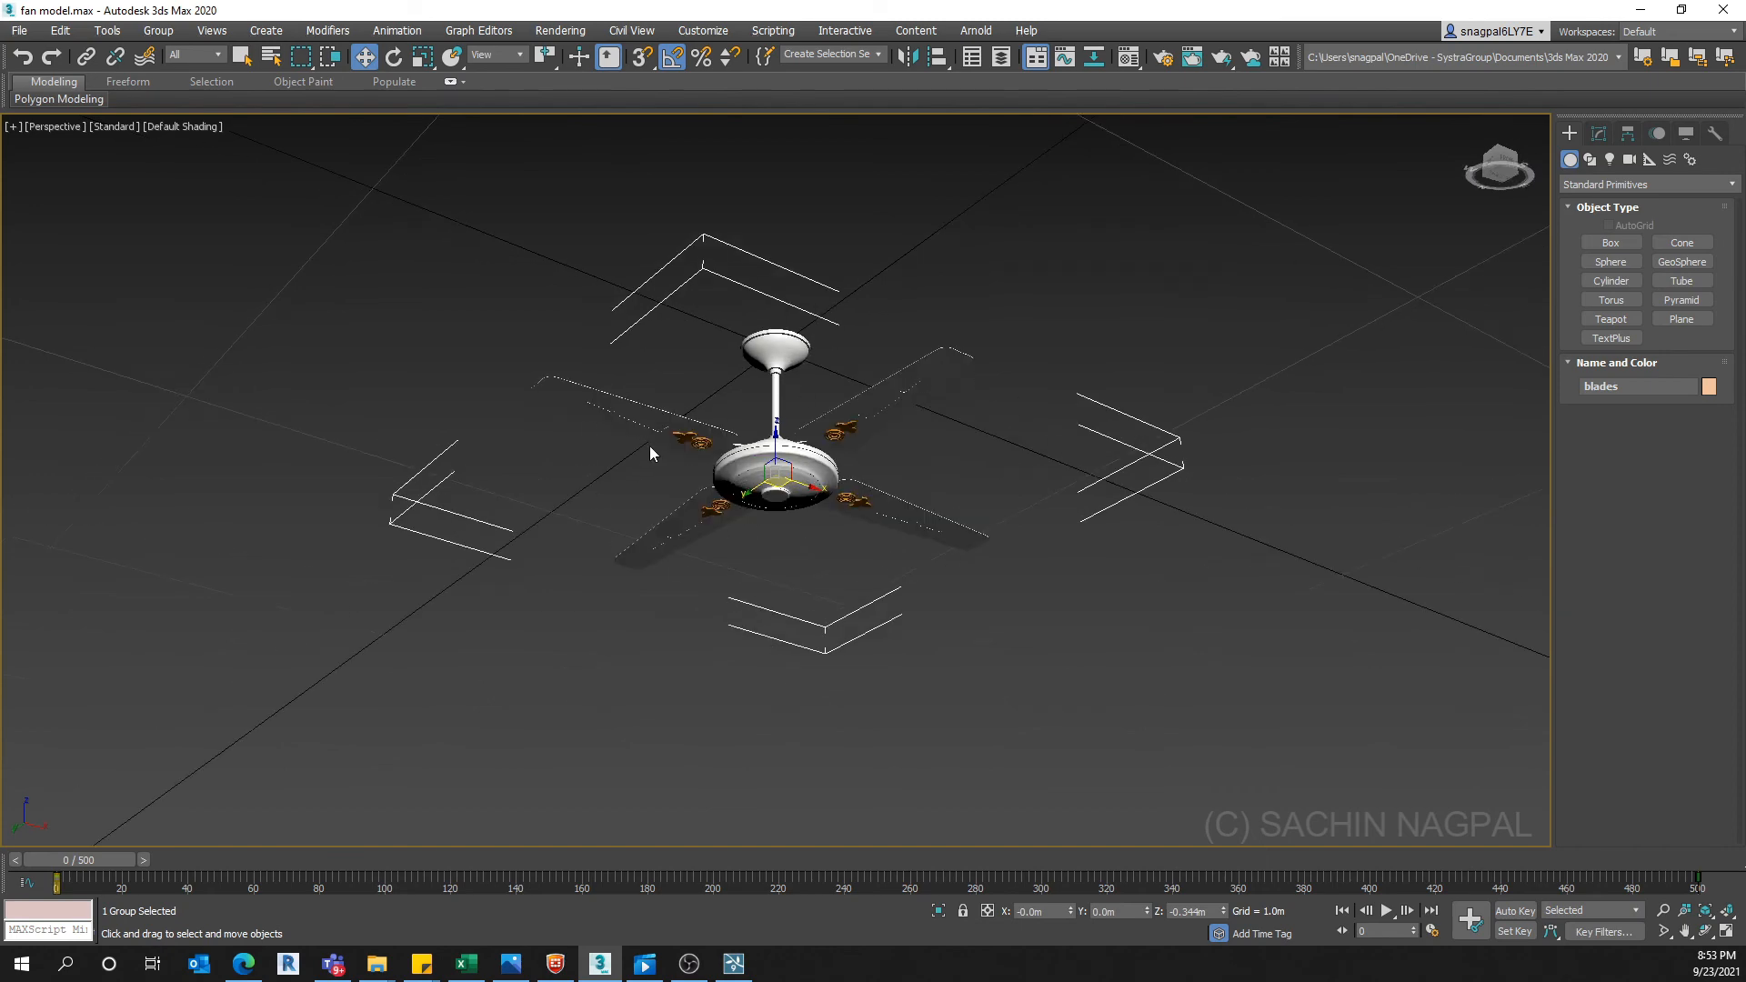
middle_click_drag(684, 559, 680, 608, "alt")
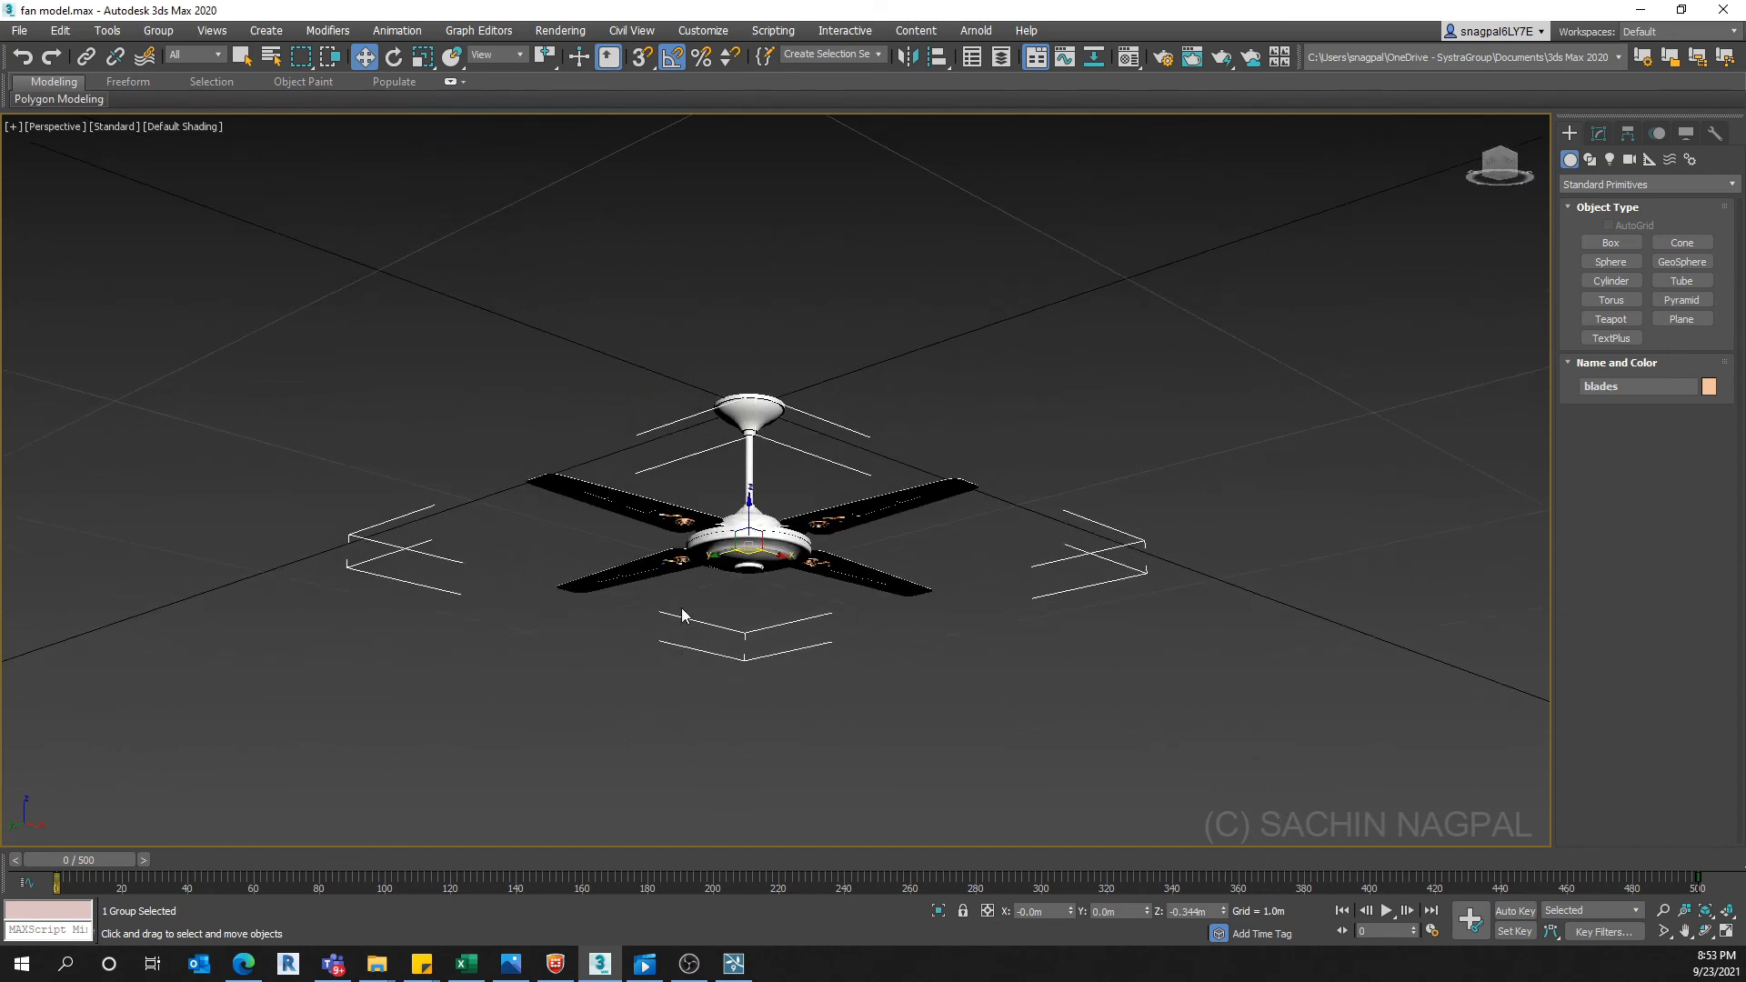
Try moving the rod and cap group up and the blades group down along Z, undoing each move
left_click(734, 708)
left_click(764, 424)
left_click_drag(751, 443, 752, 281)
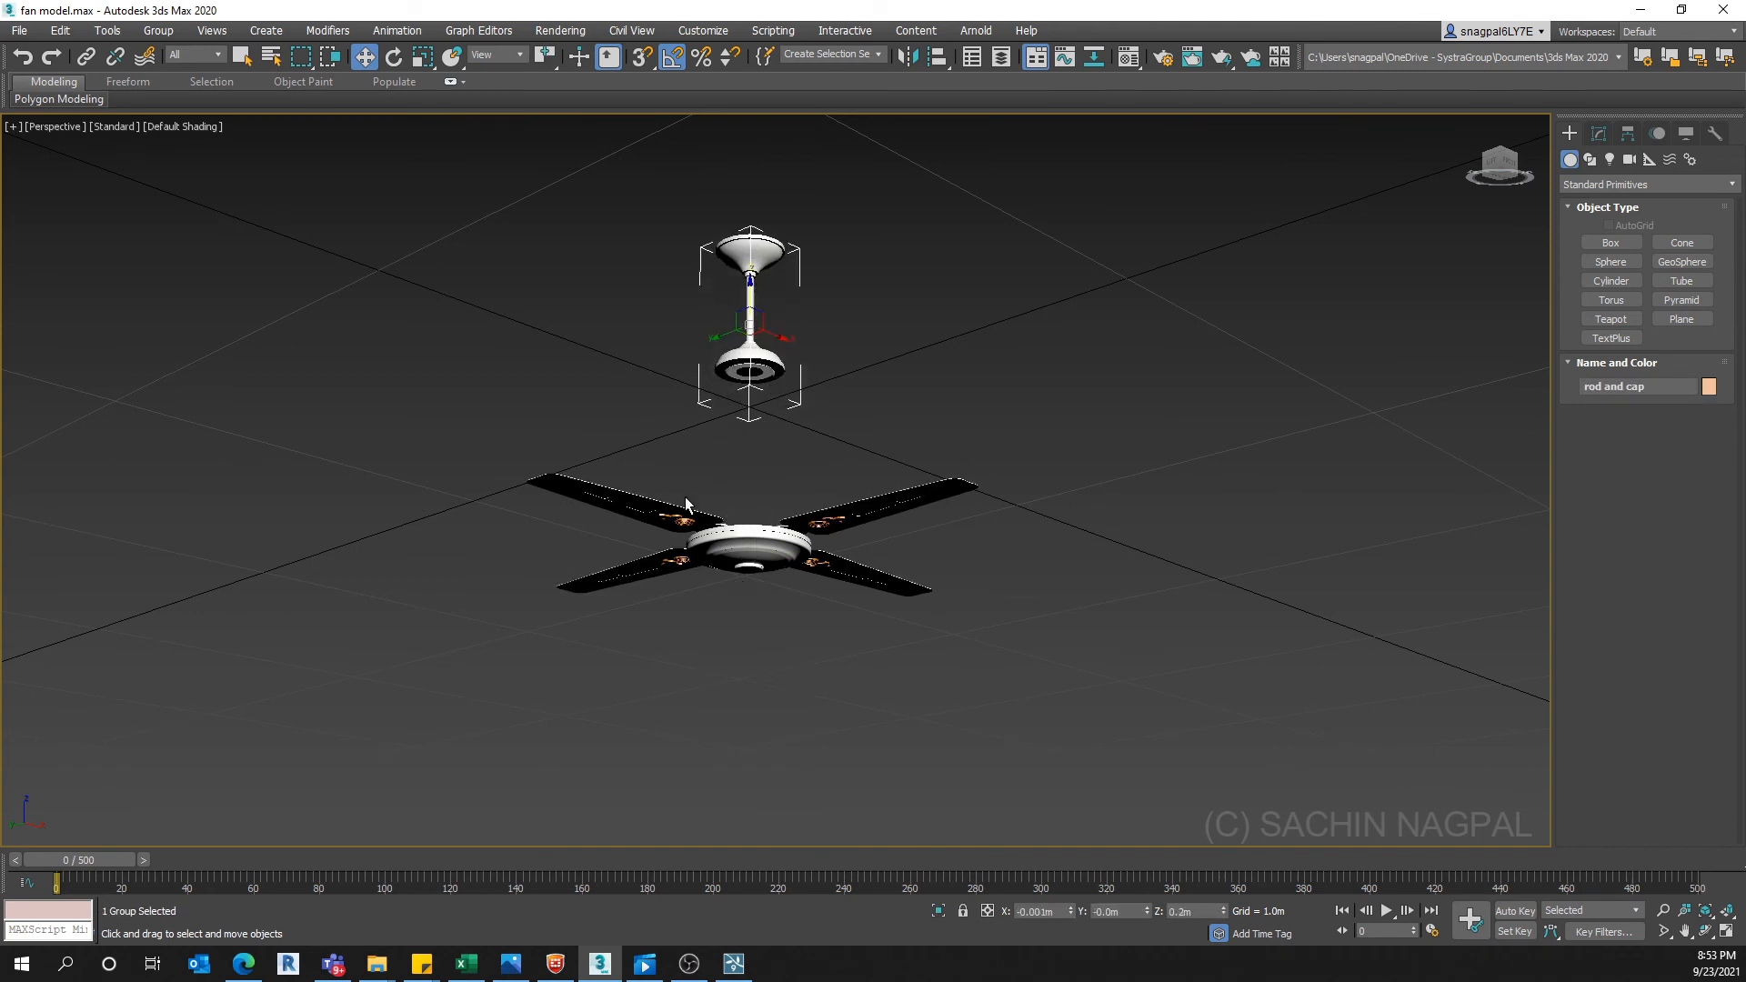
key("ctrl+z")
left_click(619, 494)
left_click_drag(751, 501, 754, 592)
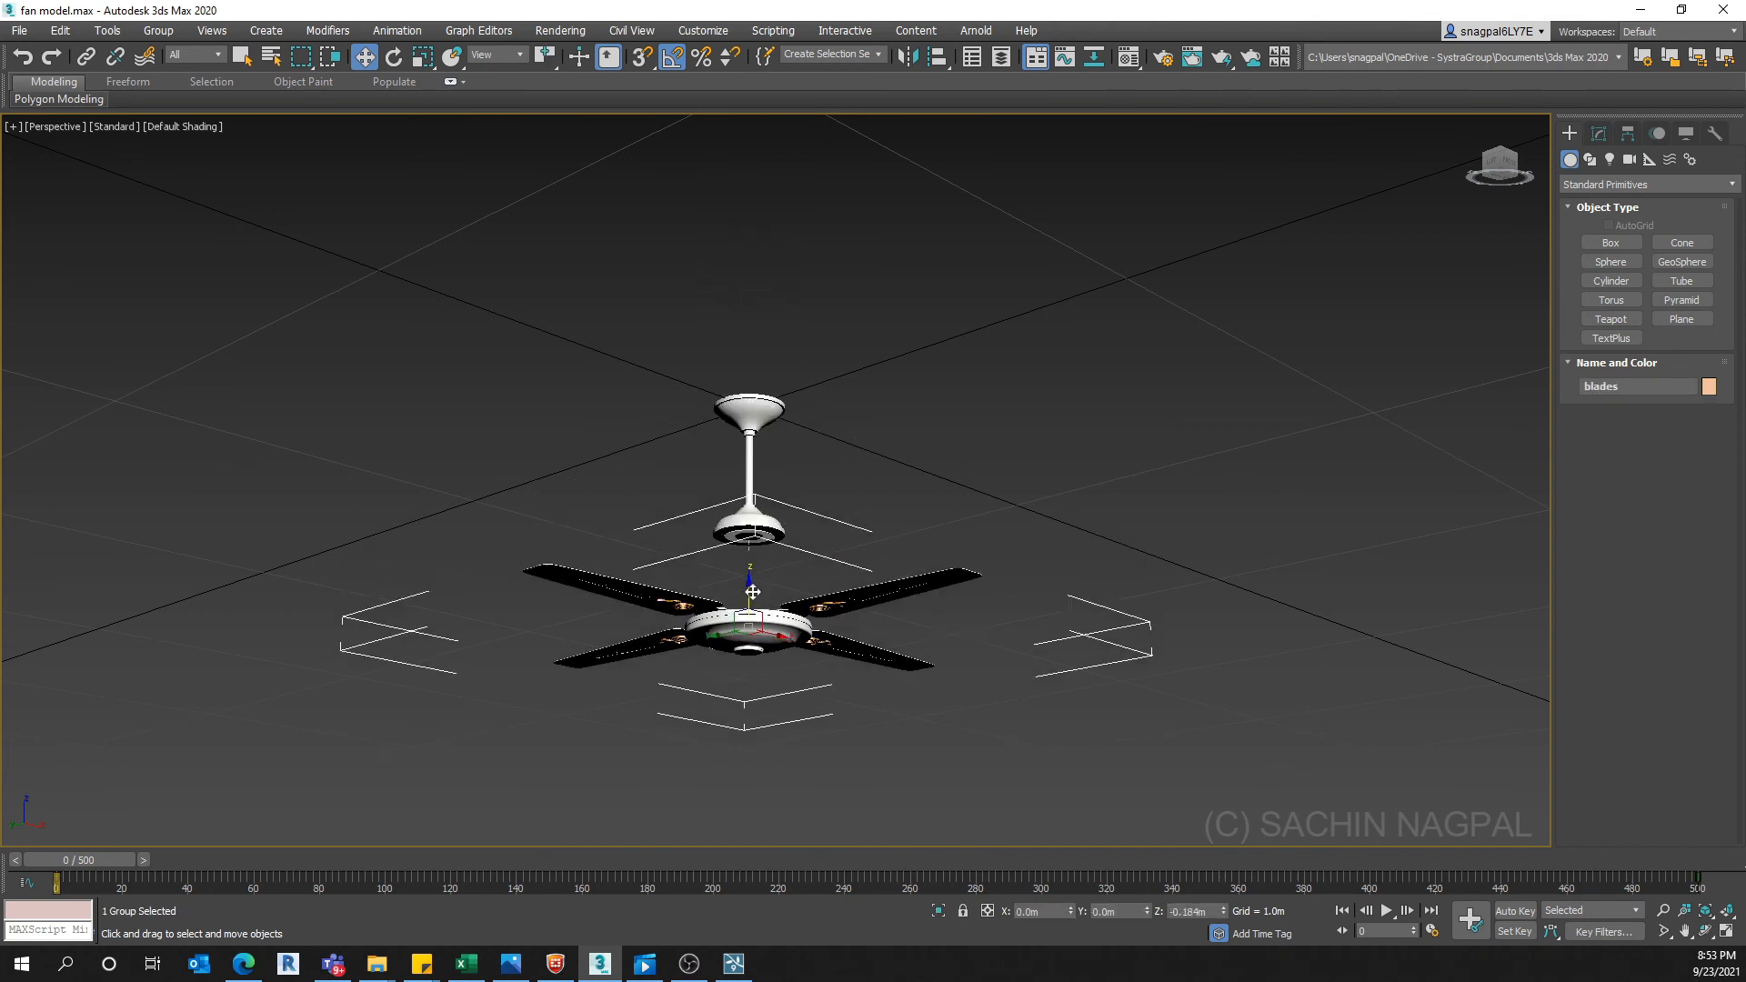
key("ctrl+z")
left_click(580, 657)
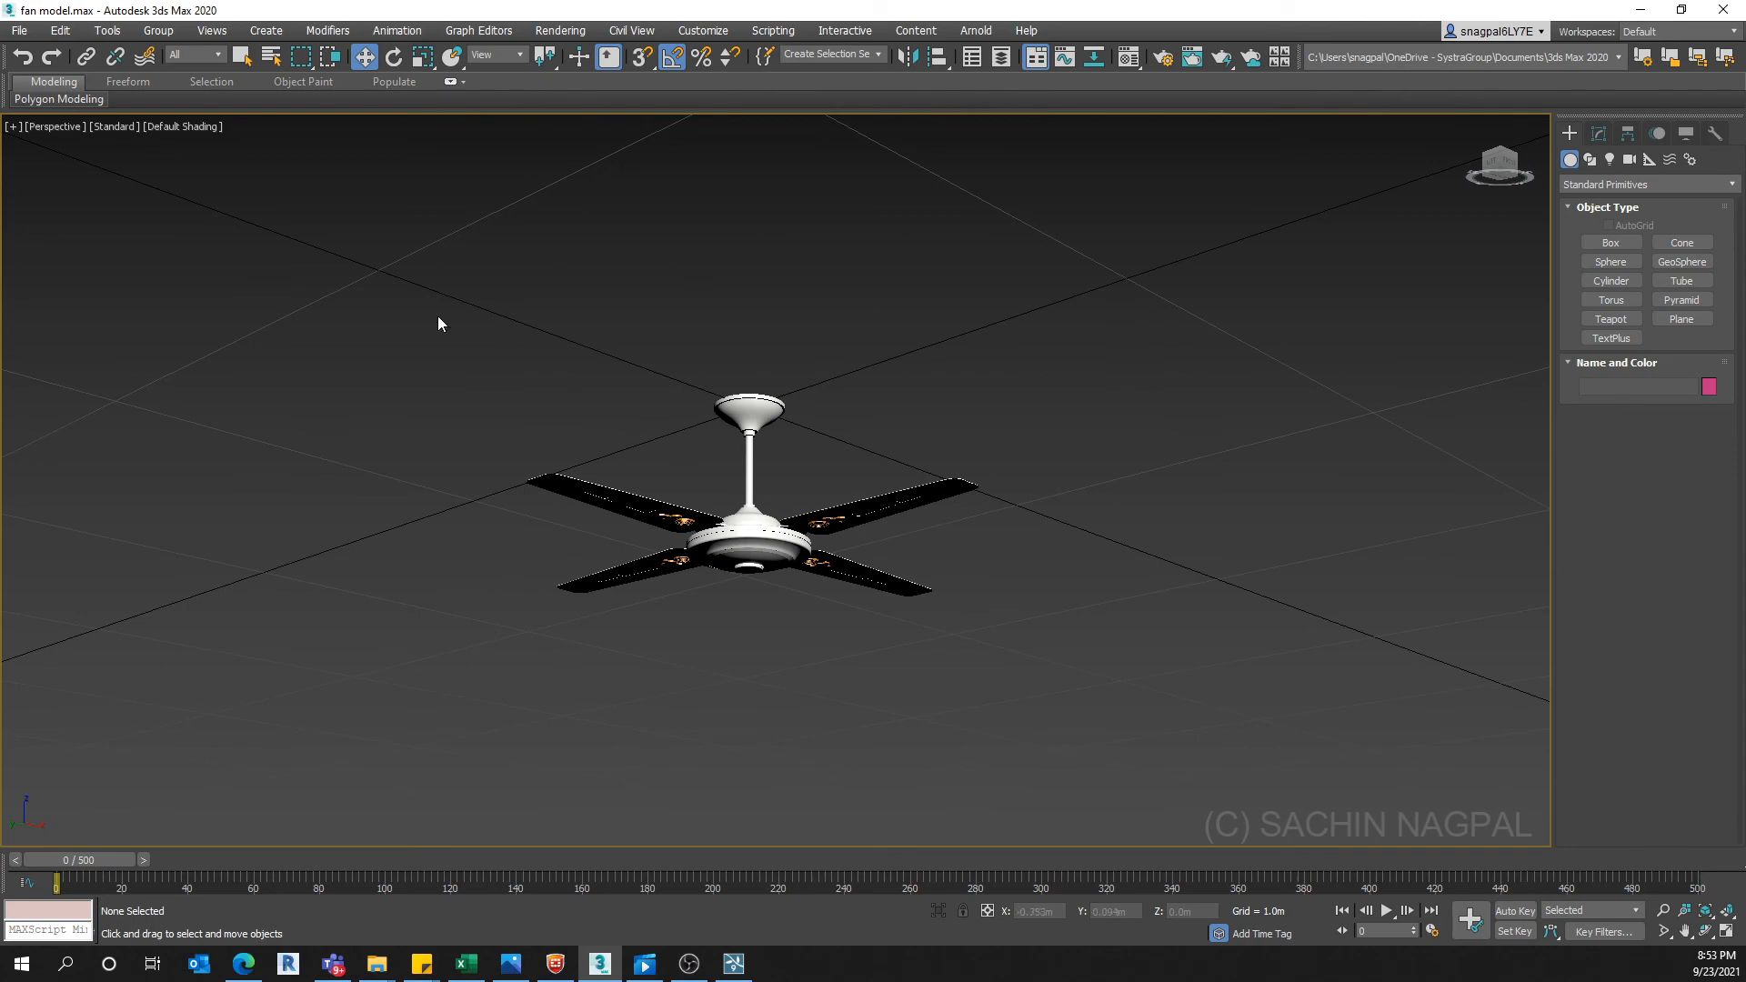
Export the whole scene as an FBX file named fan with animation into the export folder, with Animation included
middle_click_drag(530, 544, 593, 514)
left_click(18, 30)
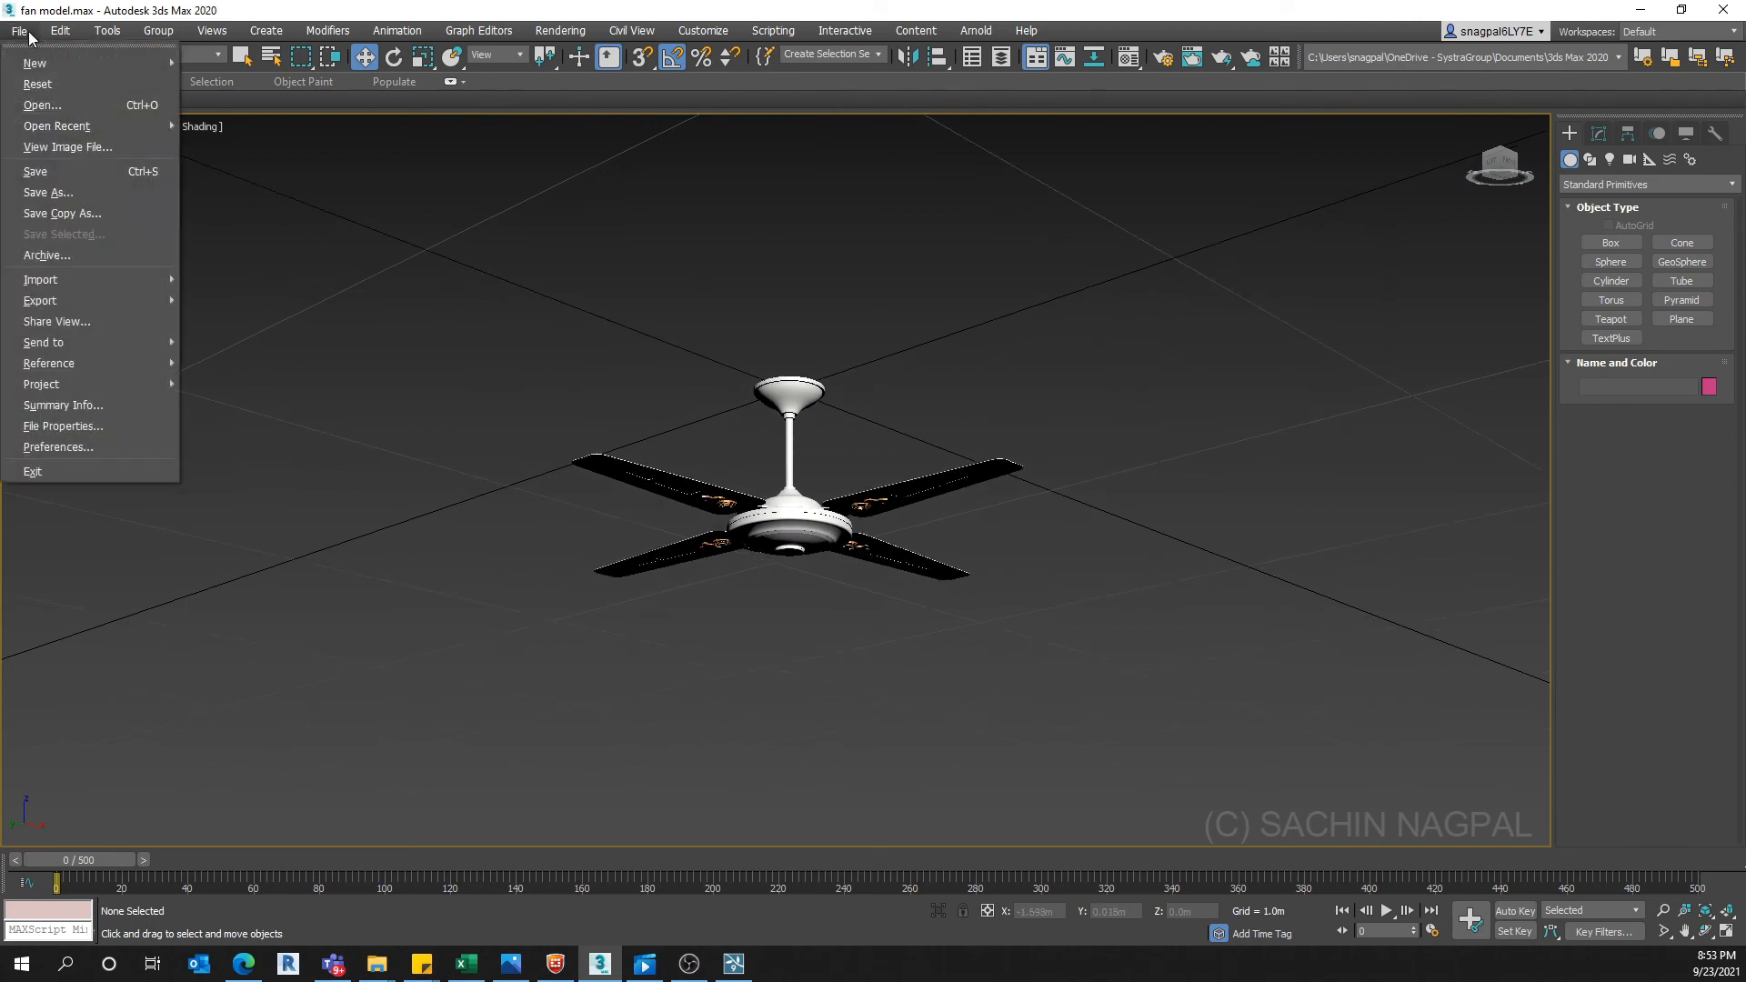
mouse_move(56, 300)
left_click(259, 304)
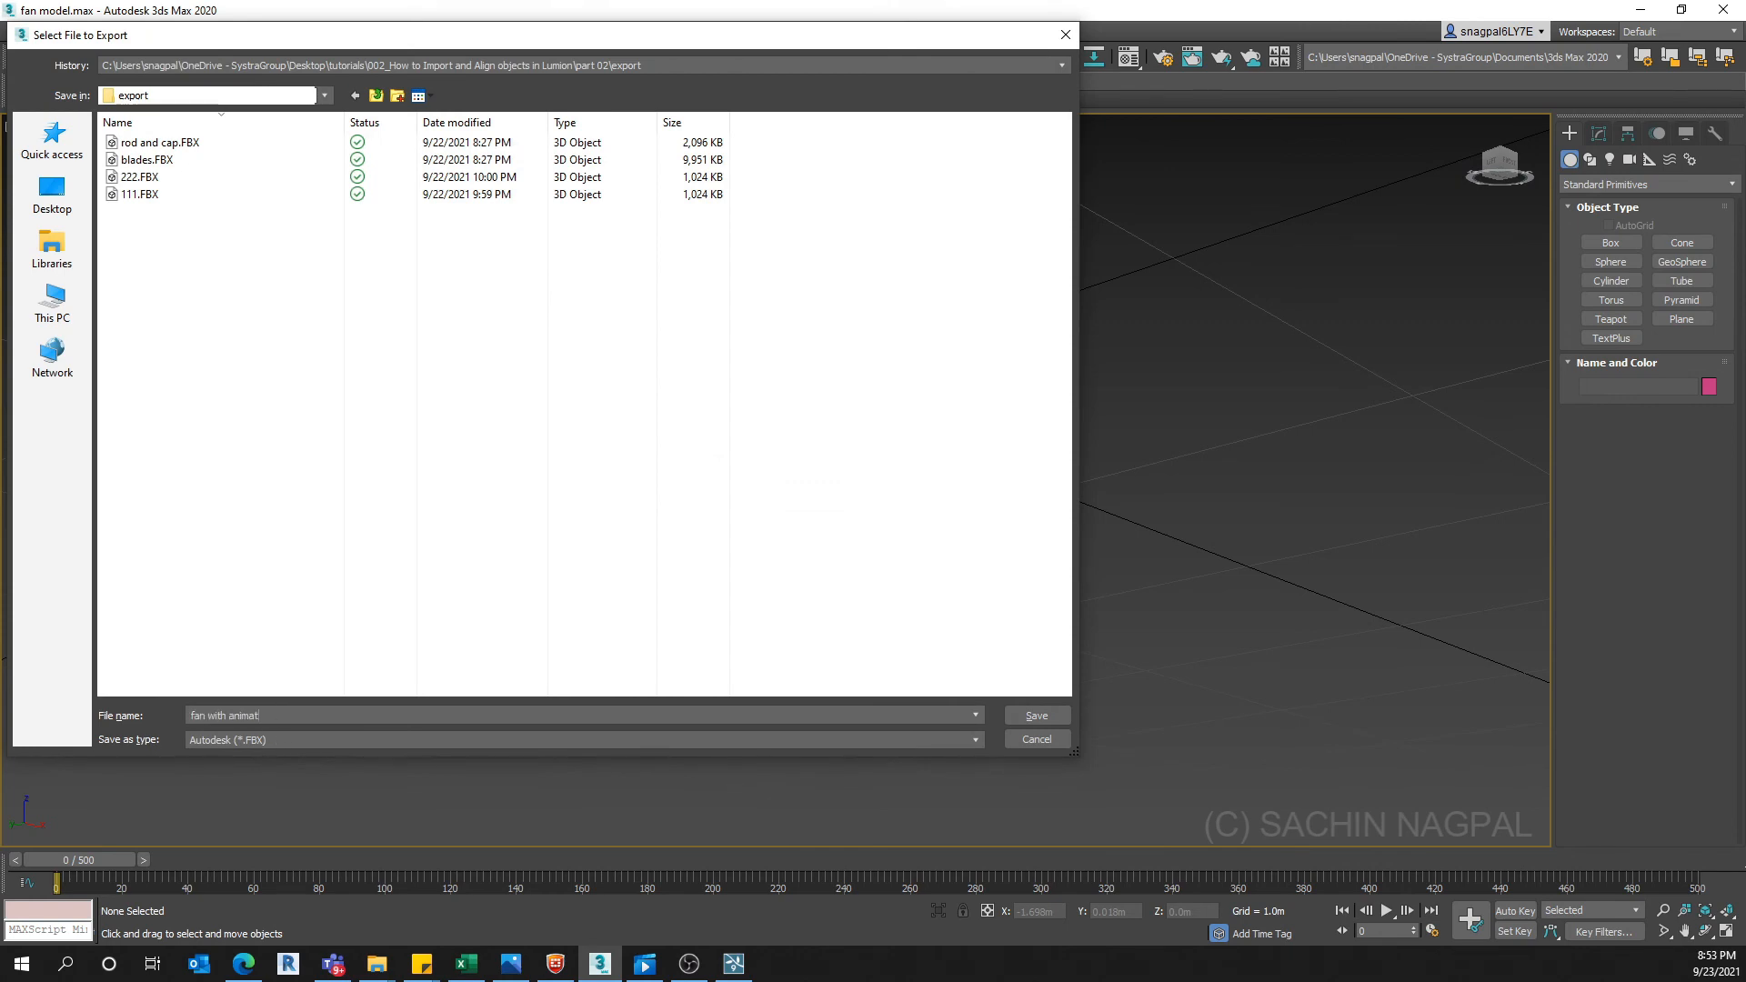
left_click(1028, 715)
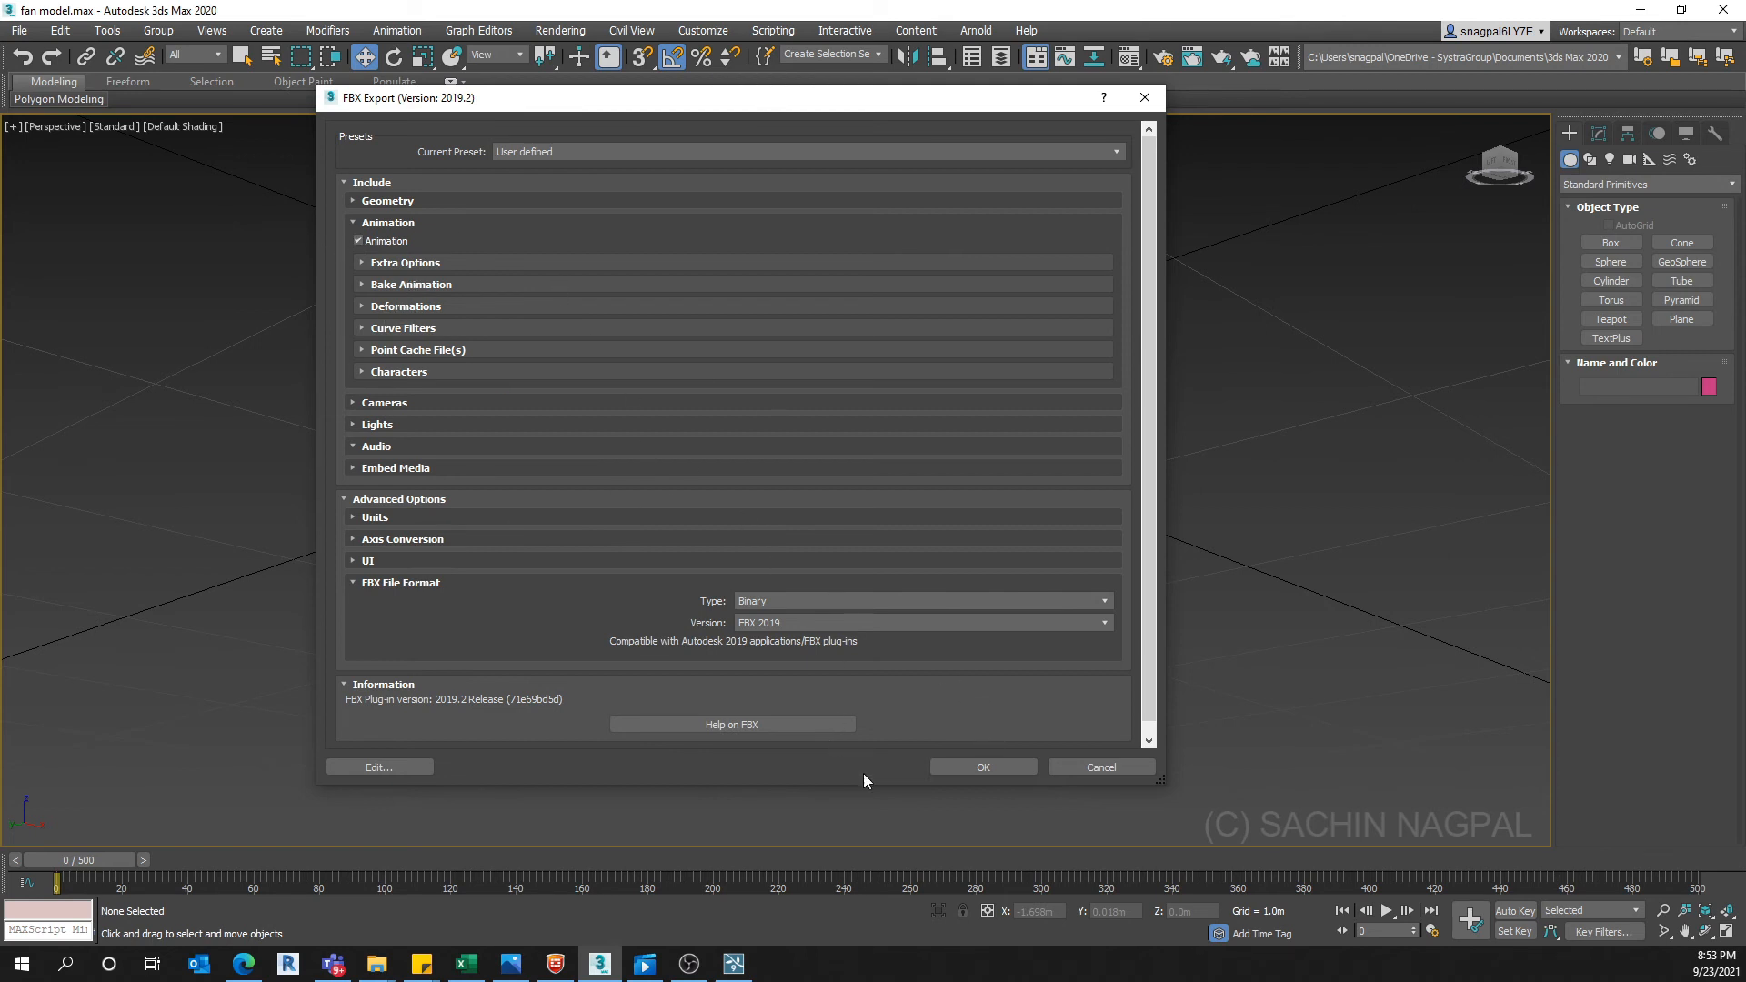
left_click(980, 768)
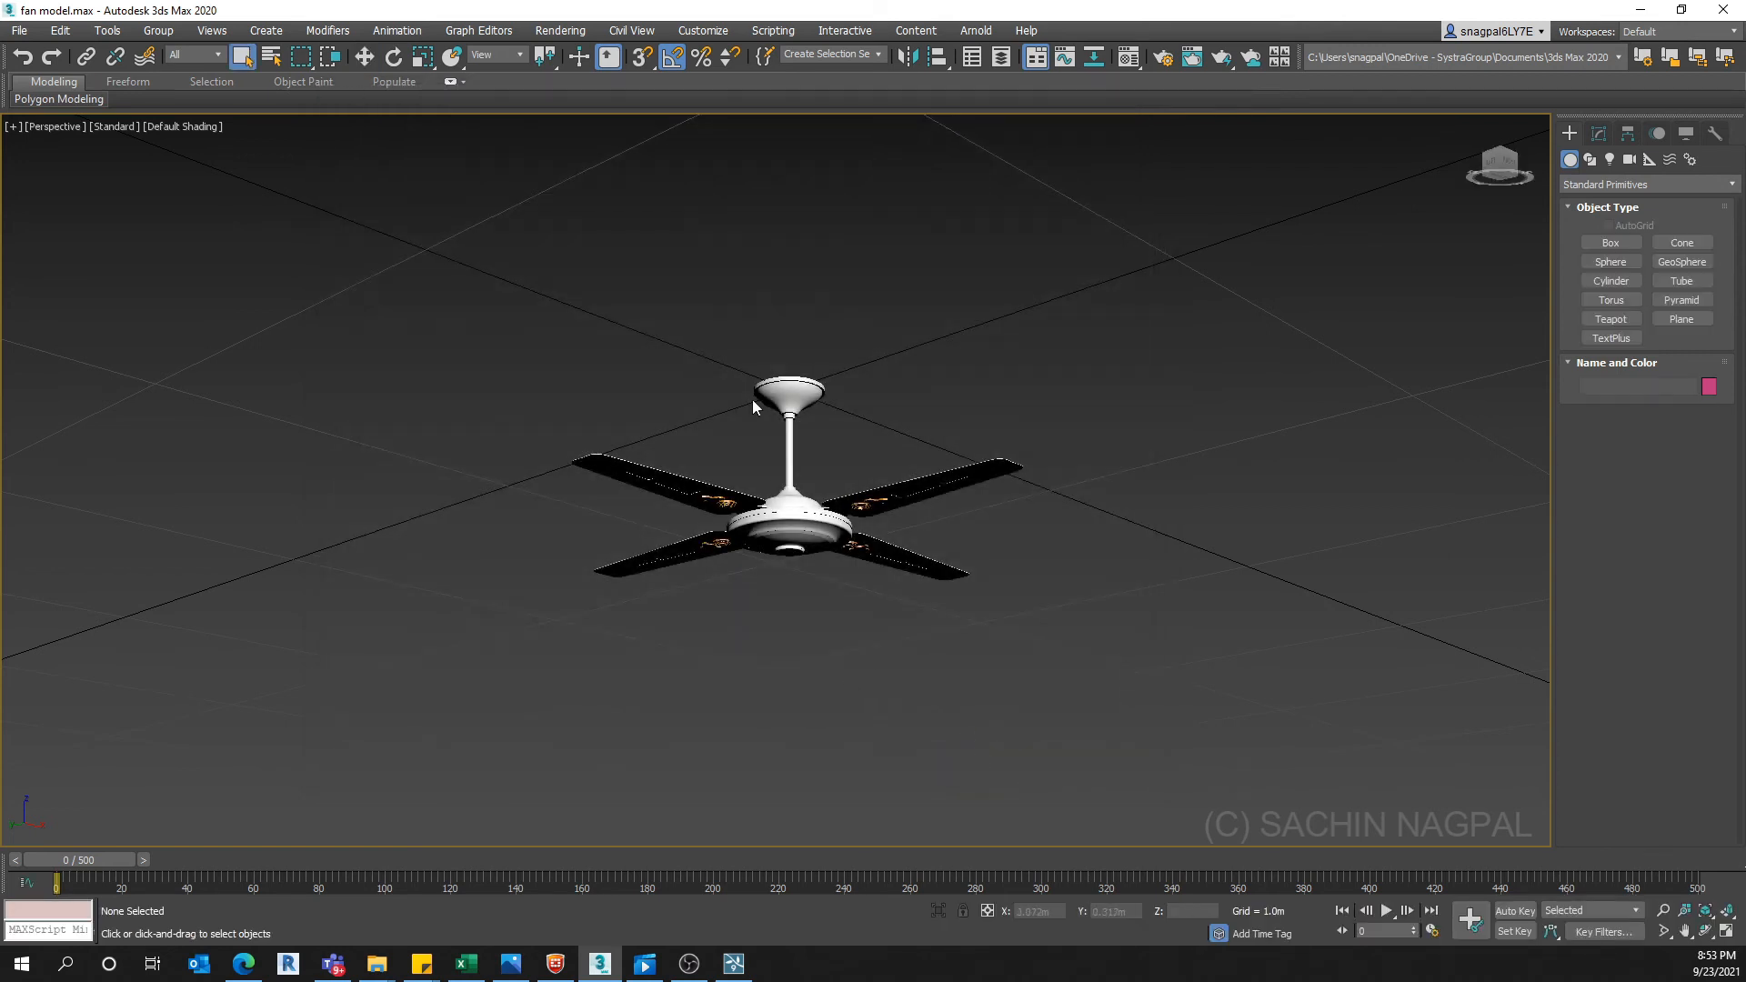
Switch to Lumion and import fan with animation.FBX into the Main category with Import animations on and Import edges off
left_click(730, 960)
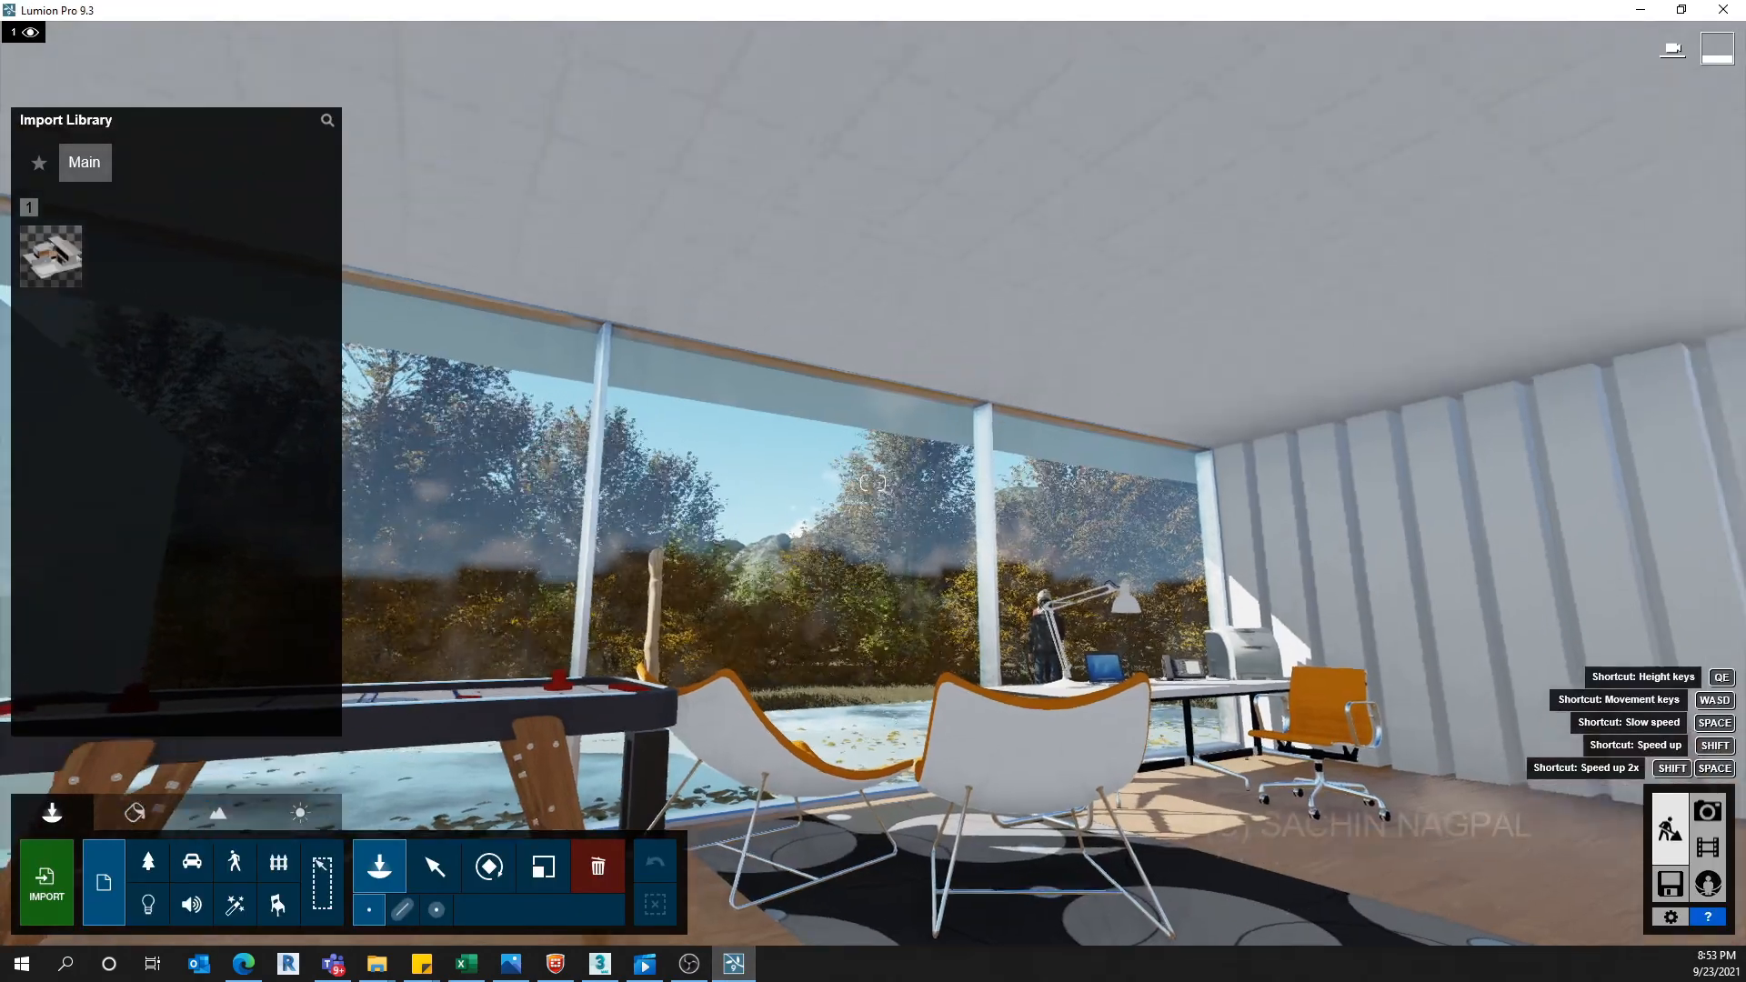
right_click_drag(873, 483, 835, 398)
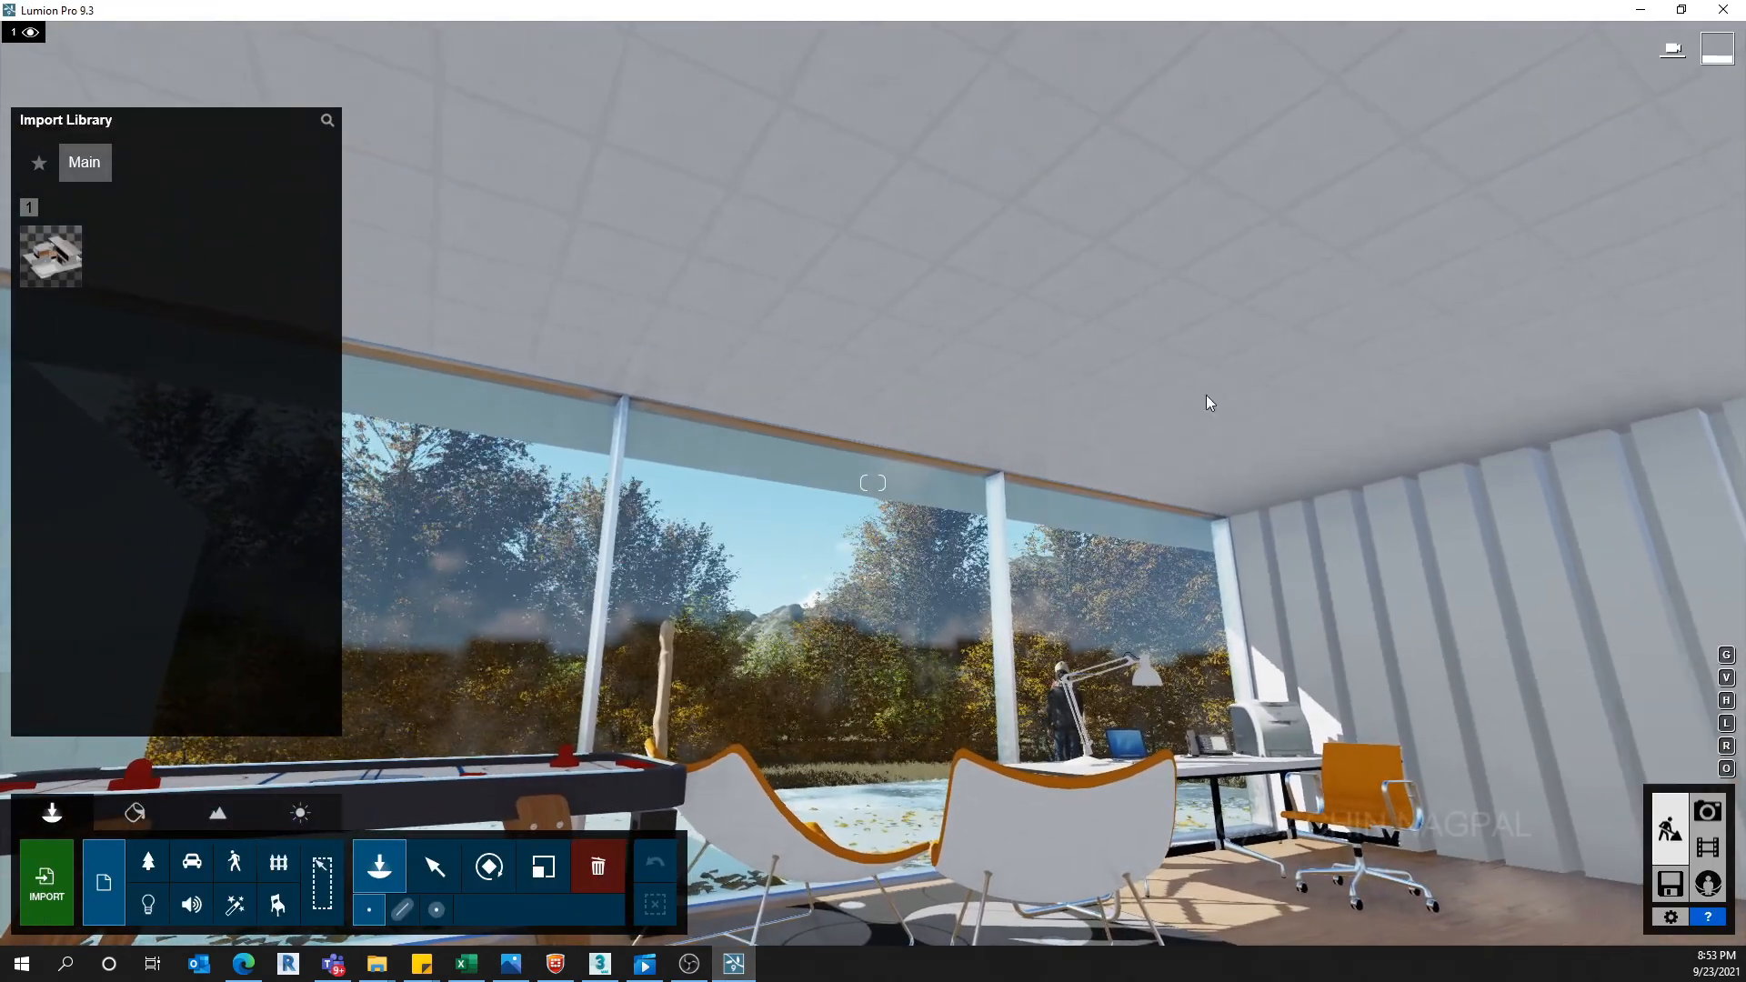
right_click_drag(1209, 397, 1095, 452)
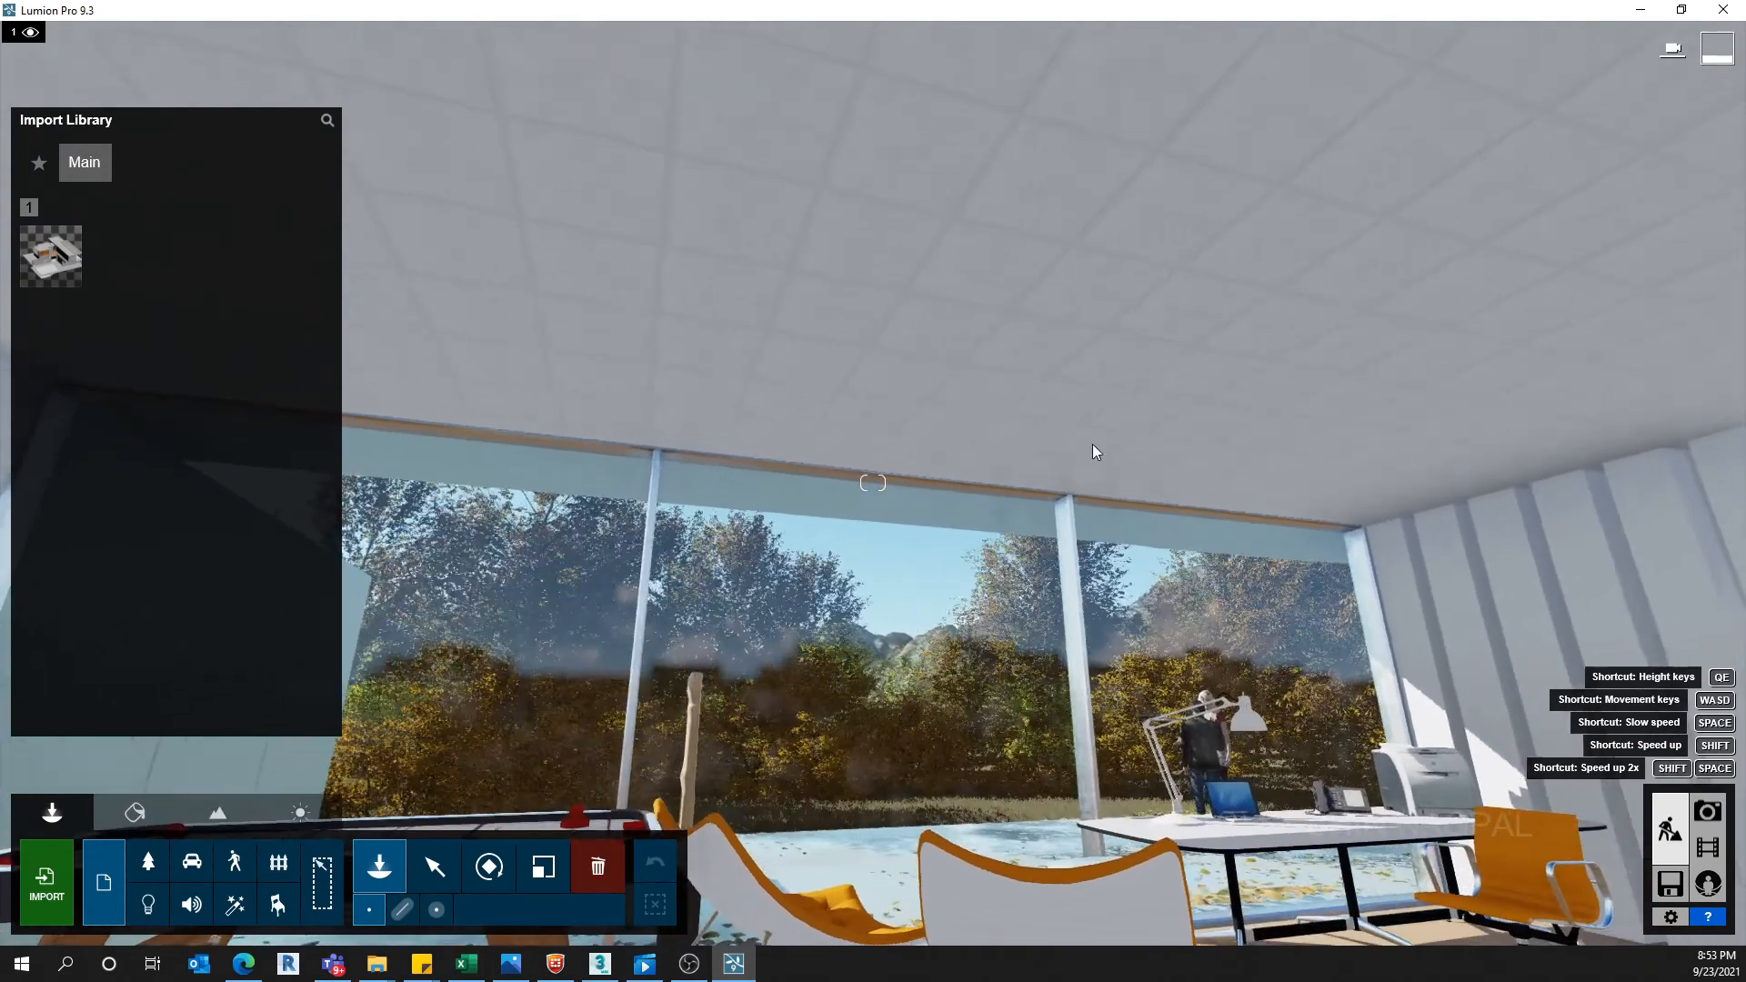
left_click(48, 875)
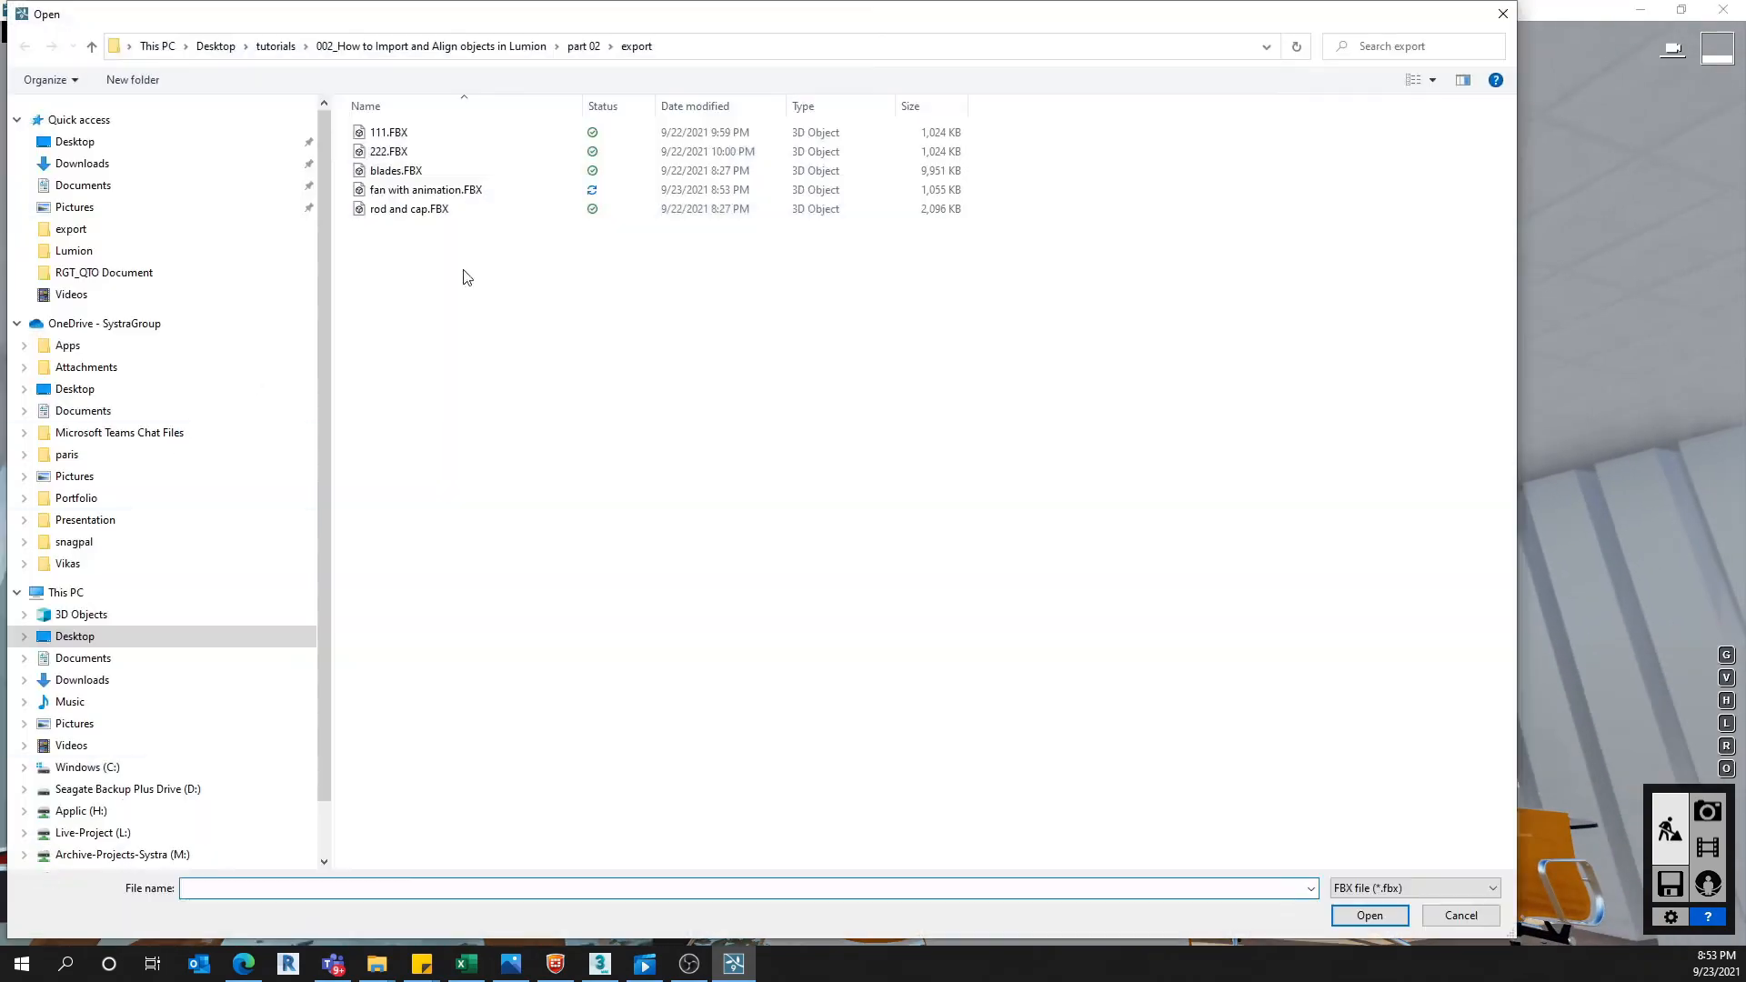
left_click(428, 190)
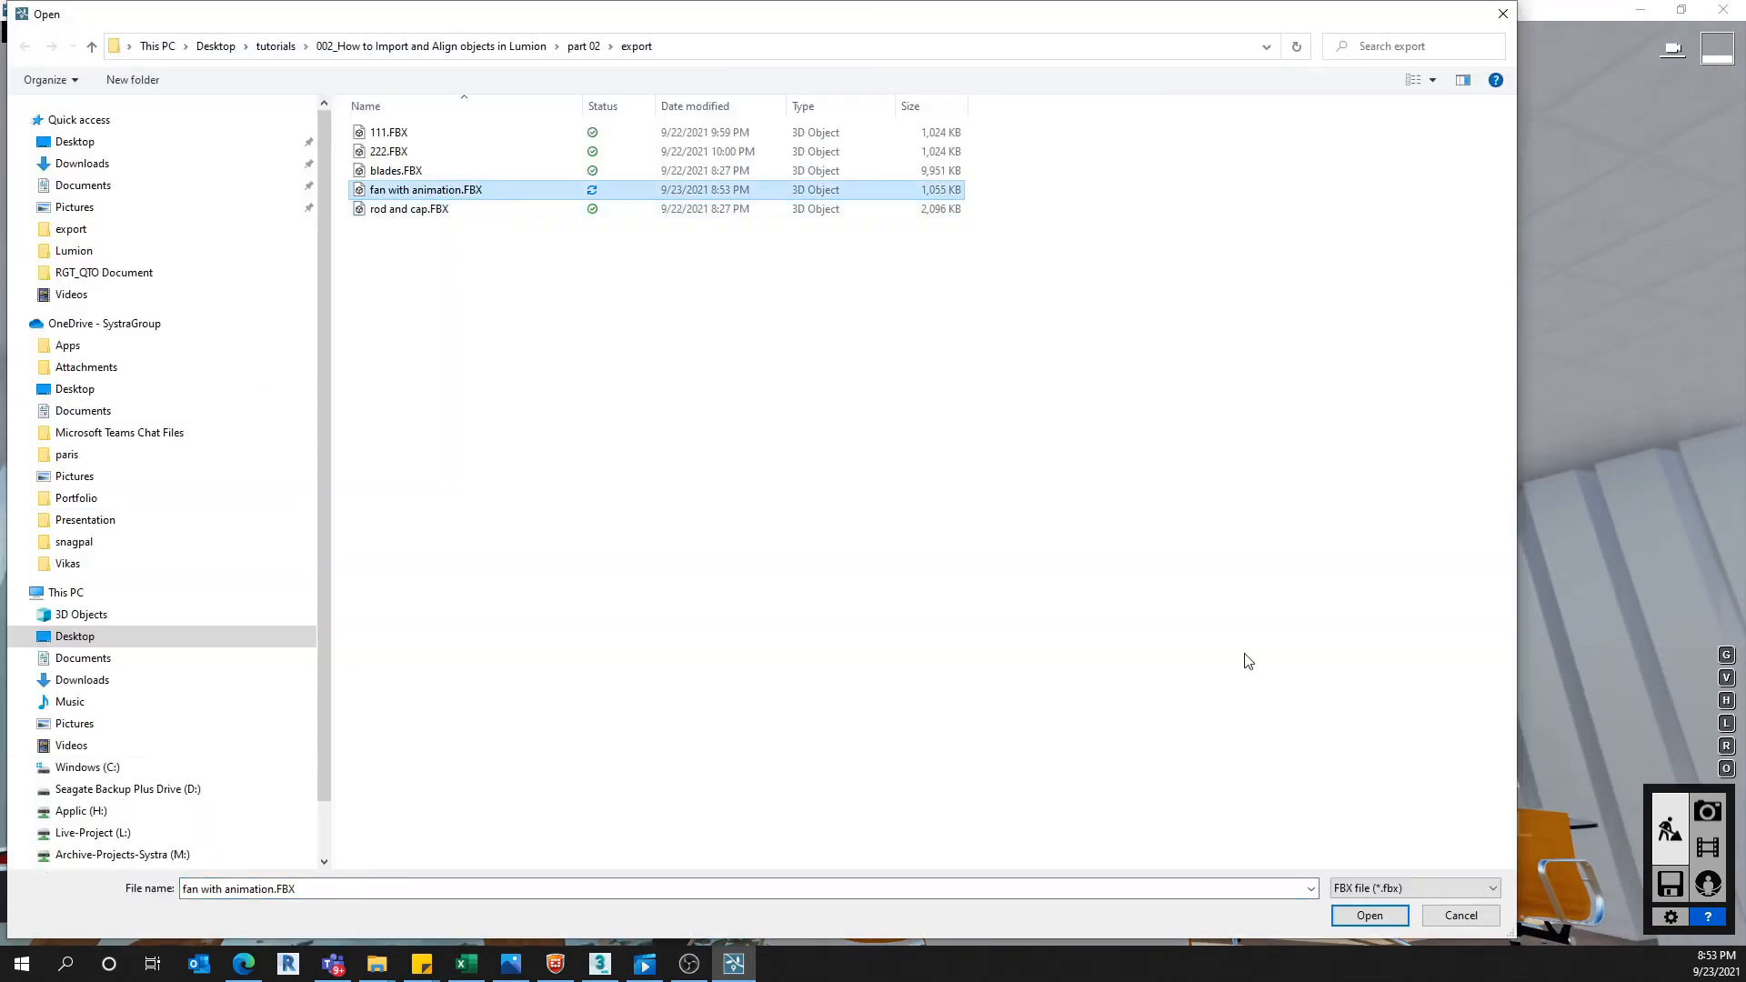
left_click(1341, 918)
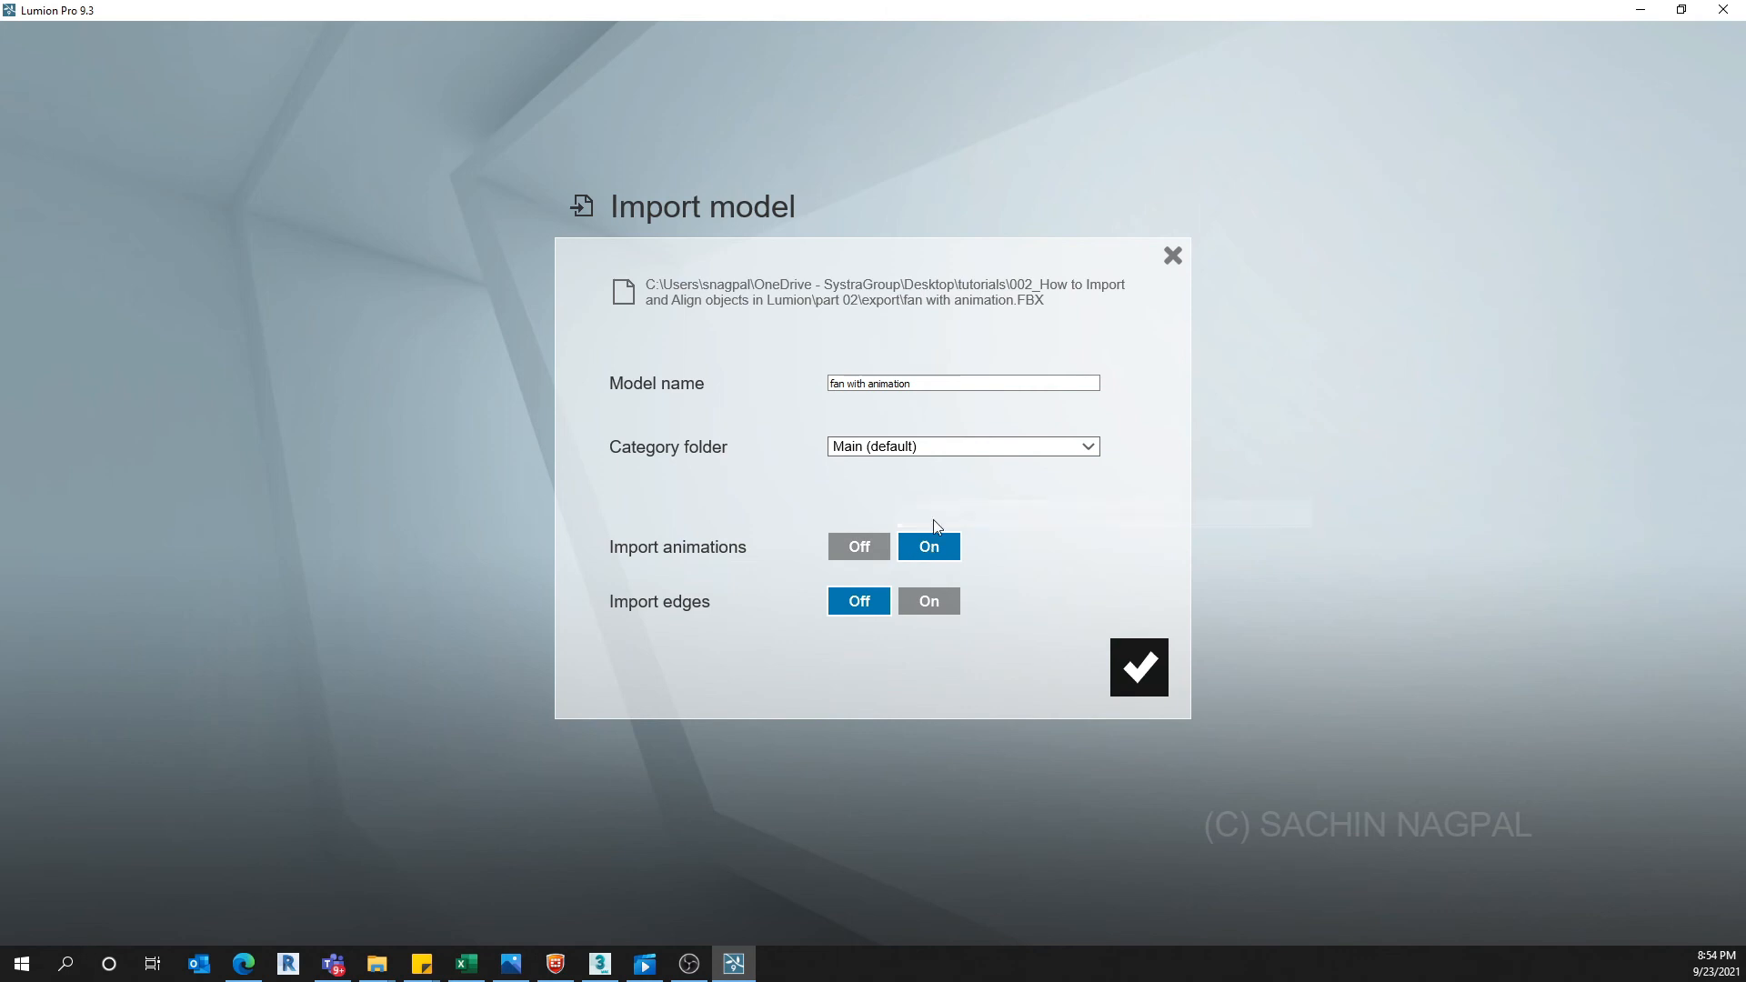
left_click(1127, 669)
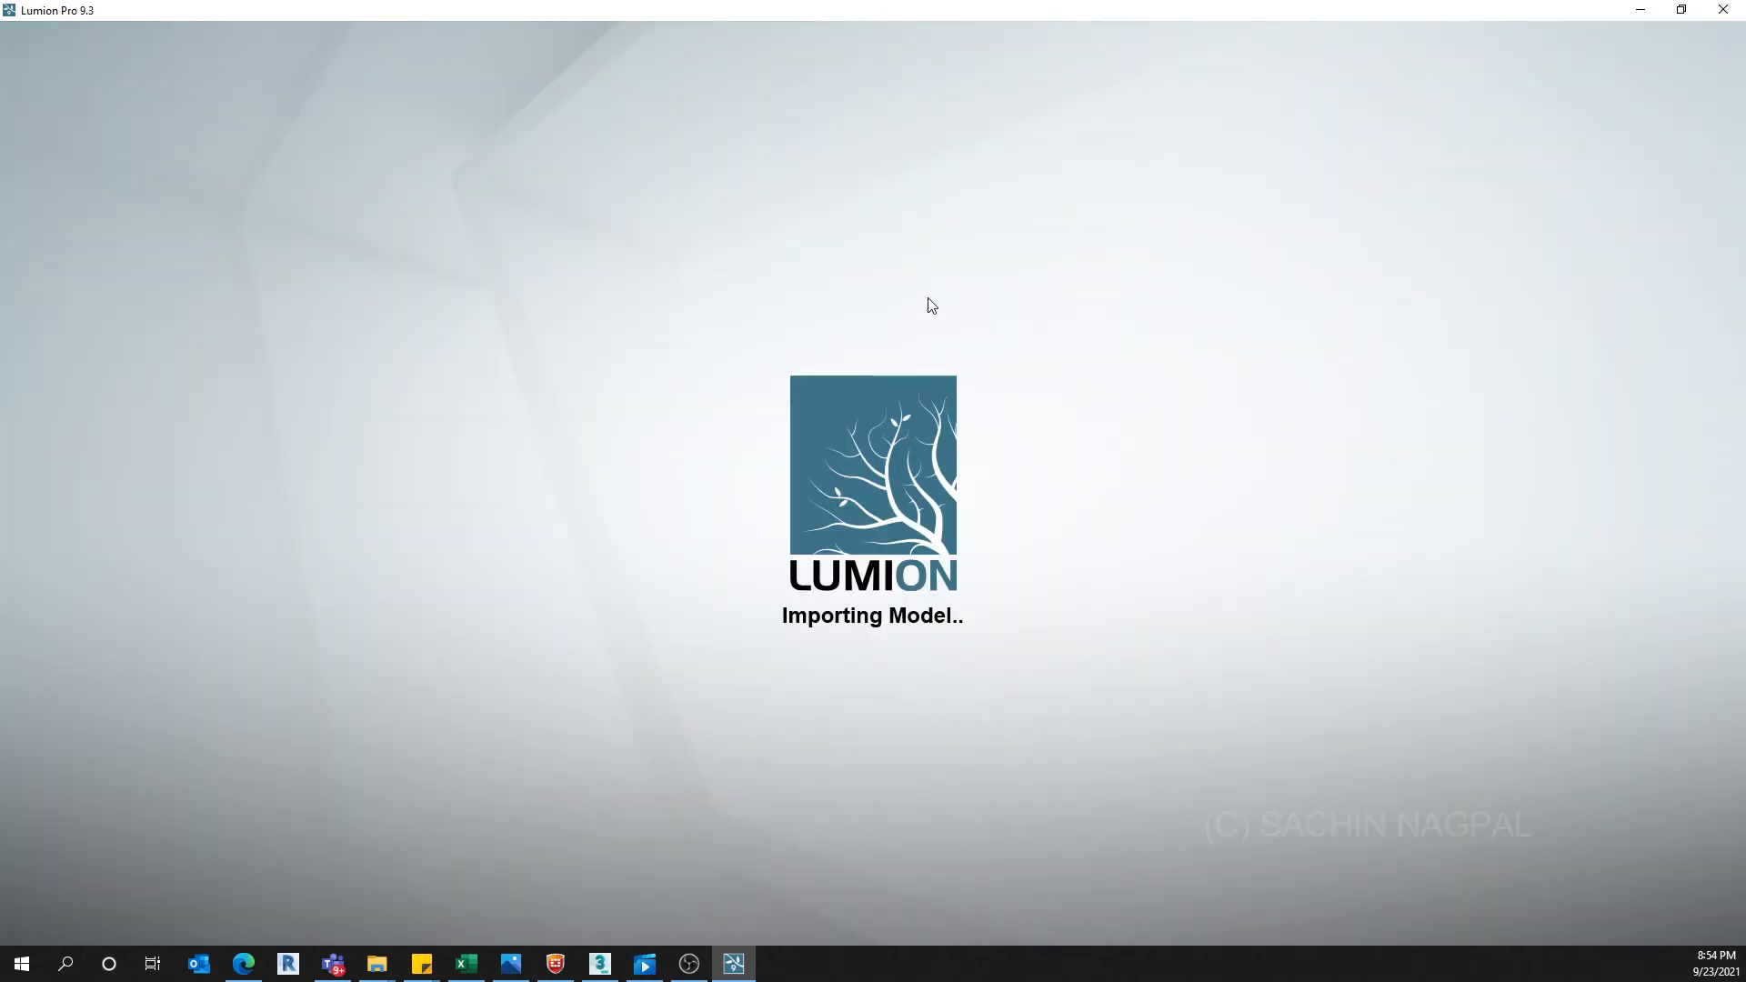
Place the imported fan on the room's ceiling in front of the glass wall and end the placement
key("d")
key("w")
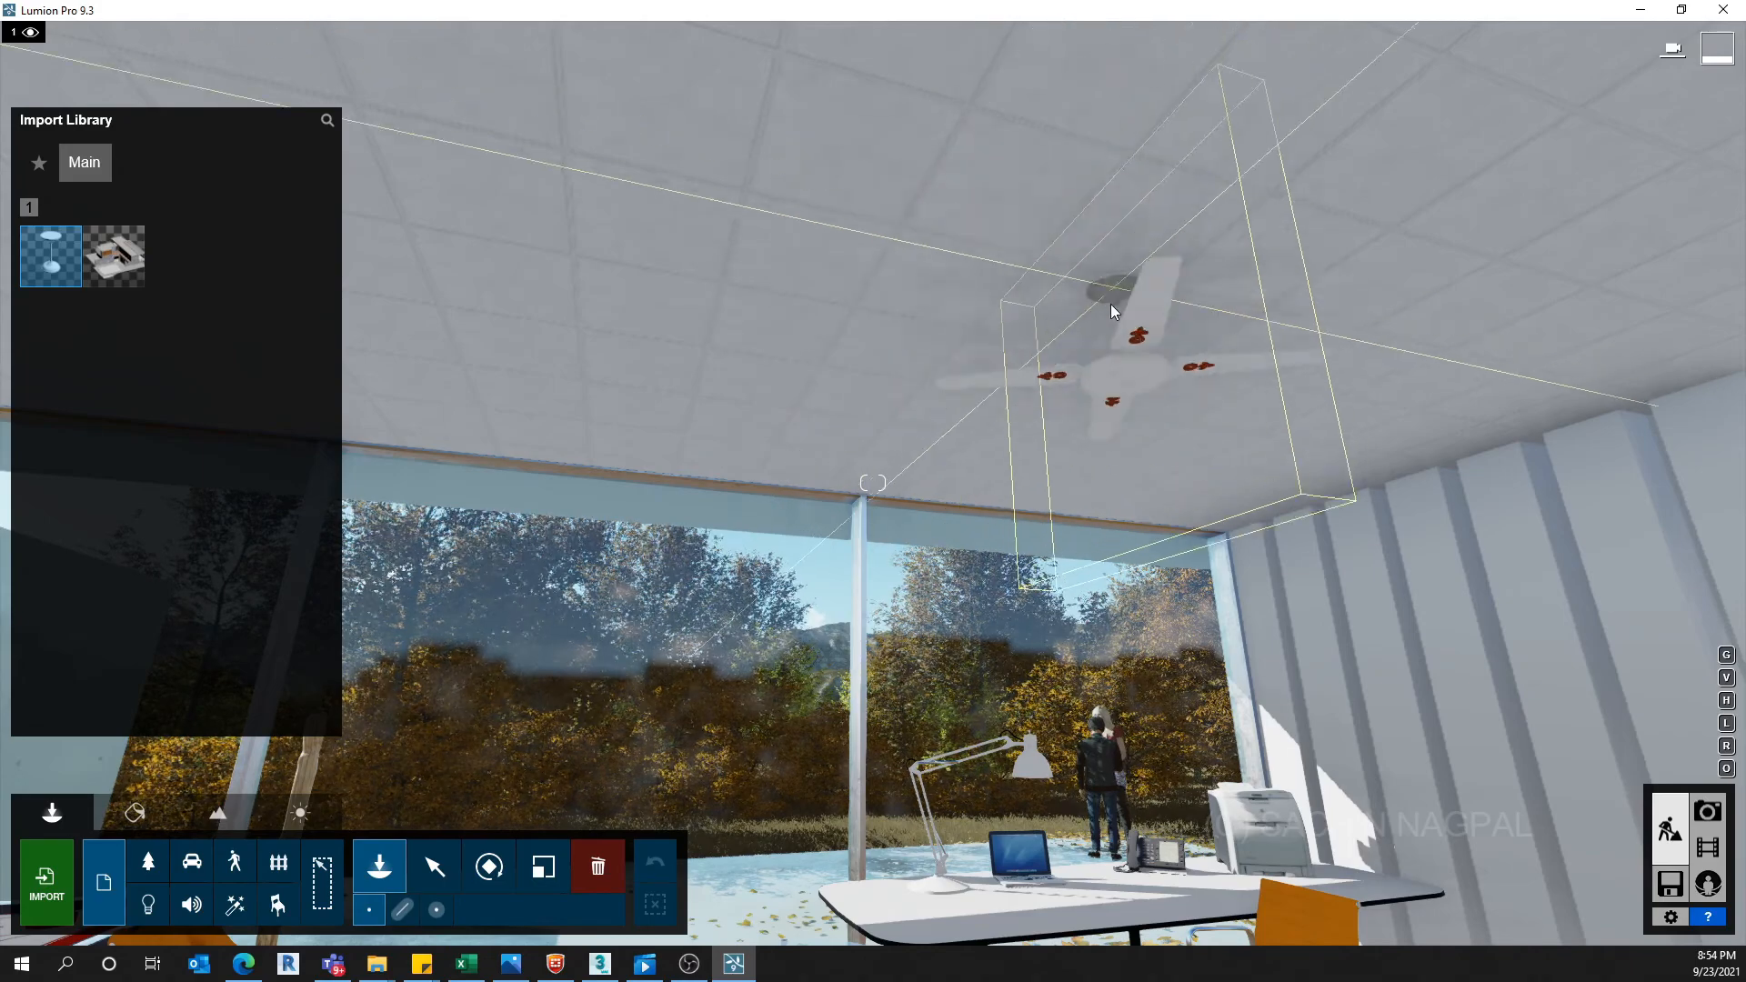
key("w")
right_click_drag(913, 264, 898, 145)
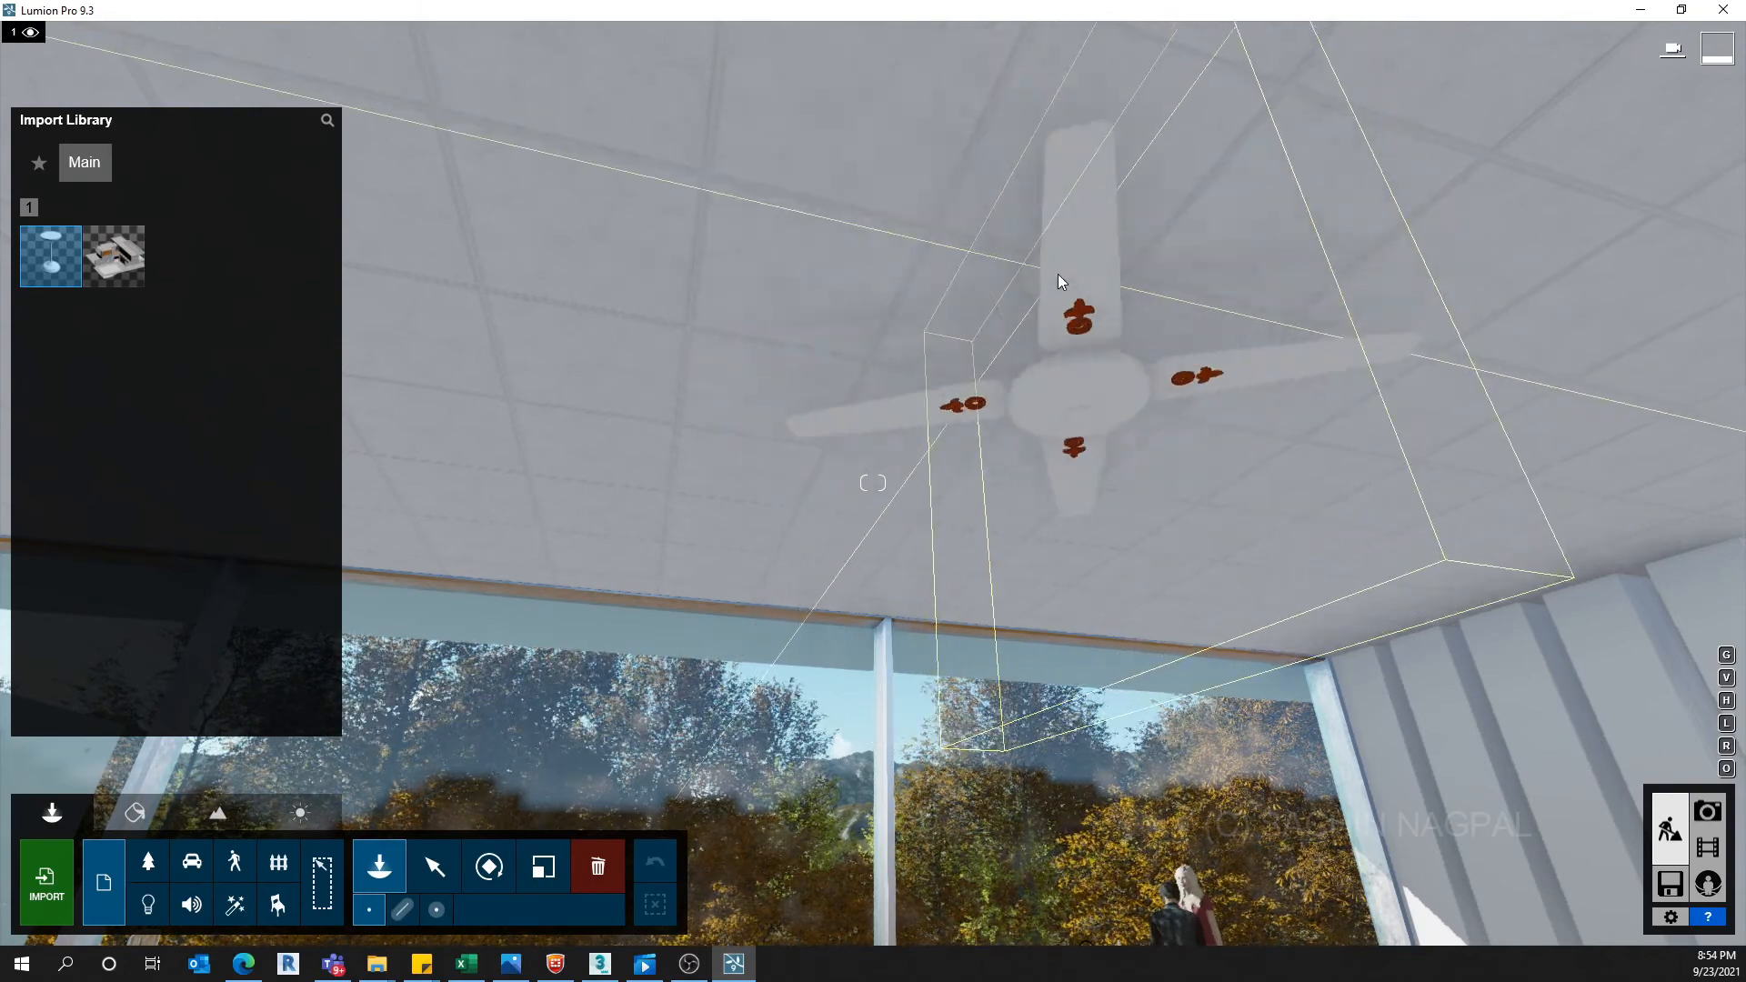
key("s")
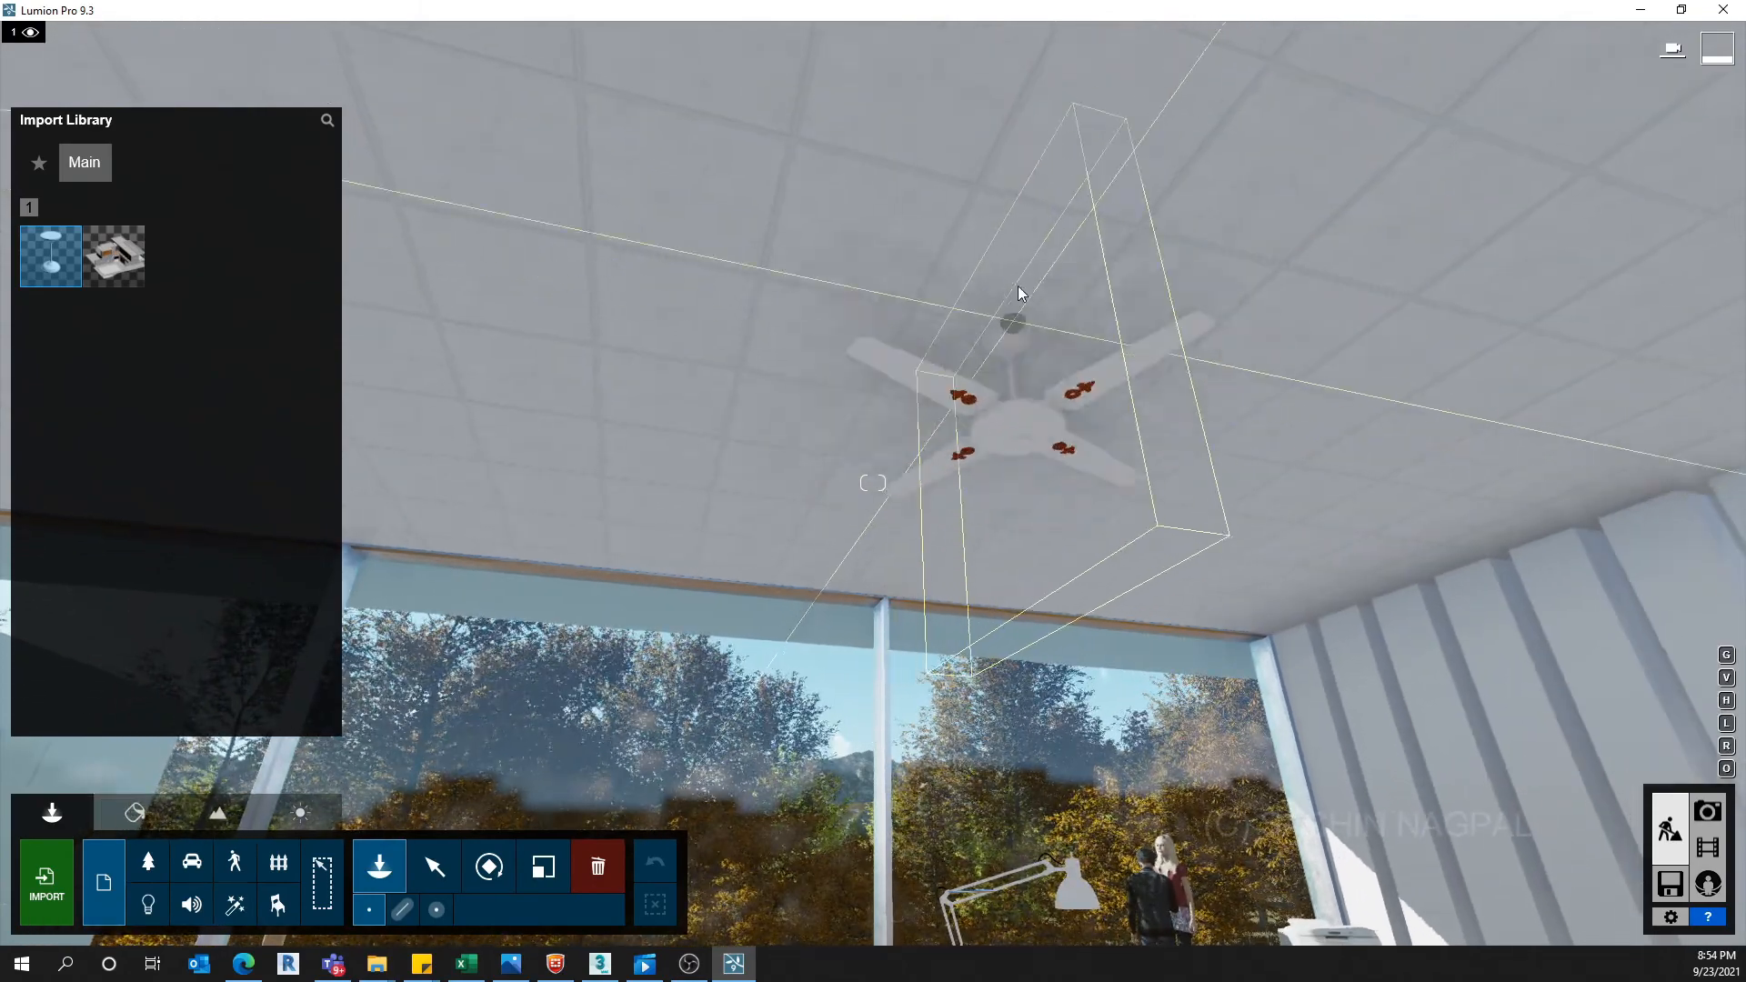
left_click(1016, 260)
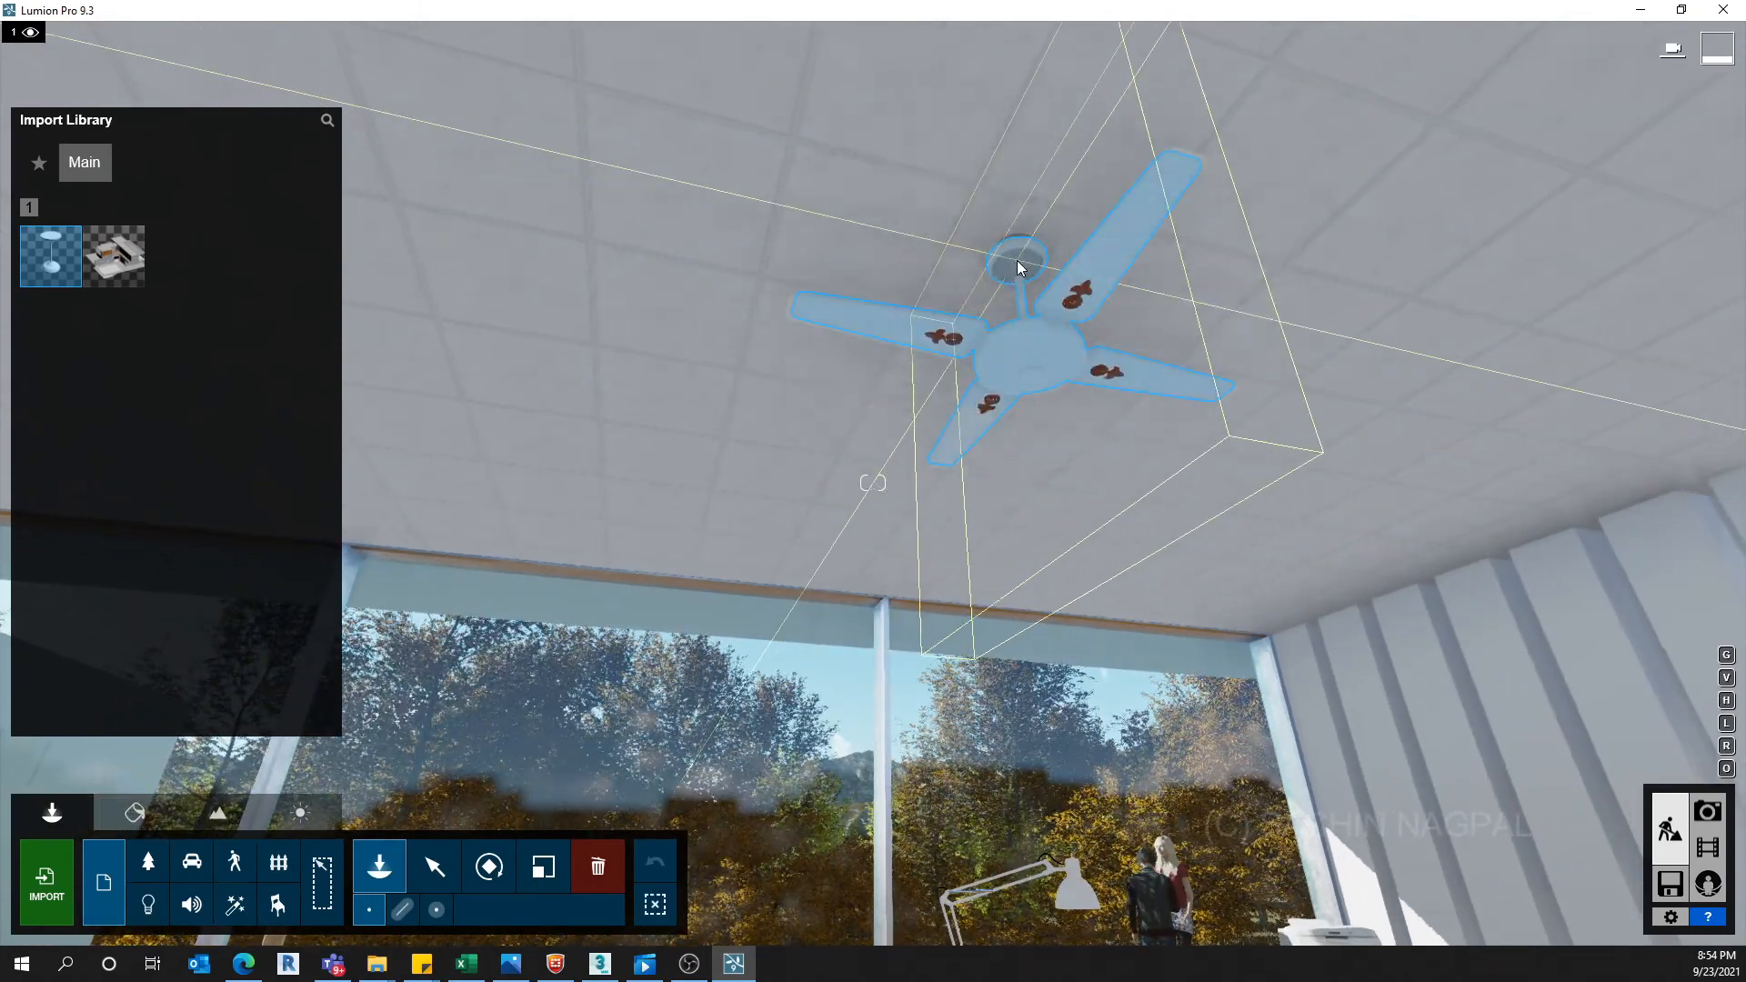
key("Escape")
right_click_drag(932, 482, 909, 528)
key("s")
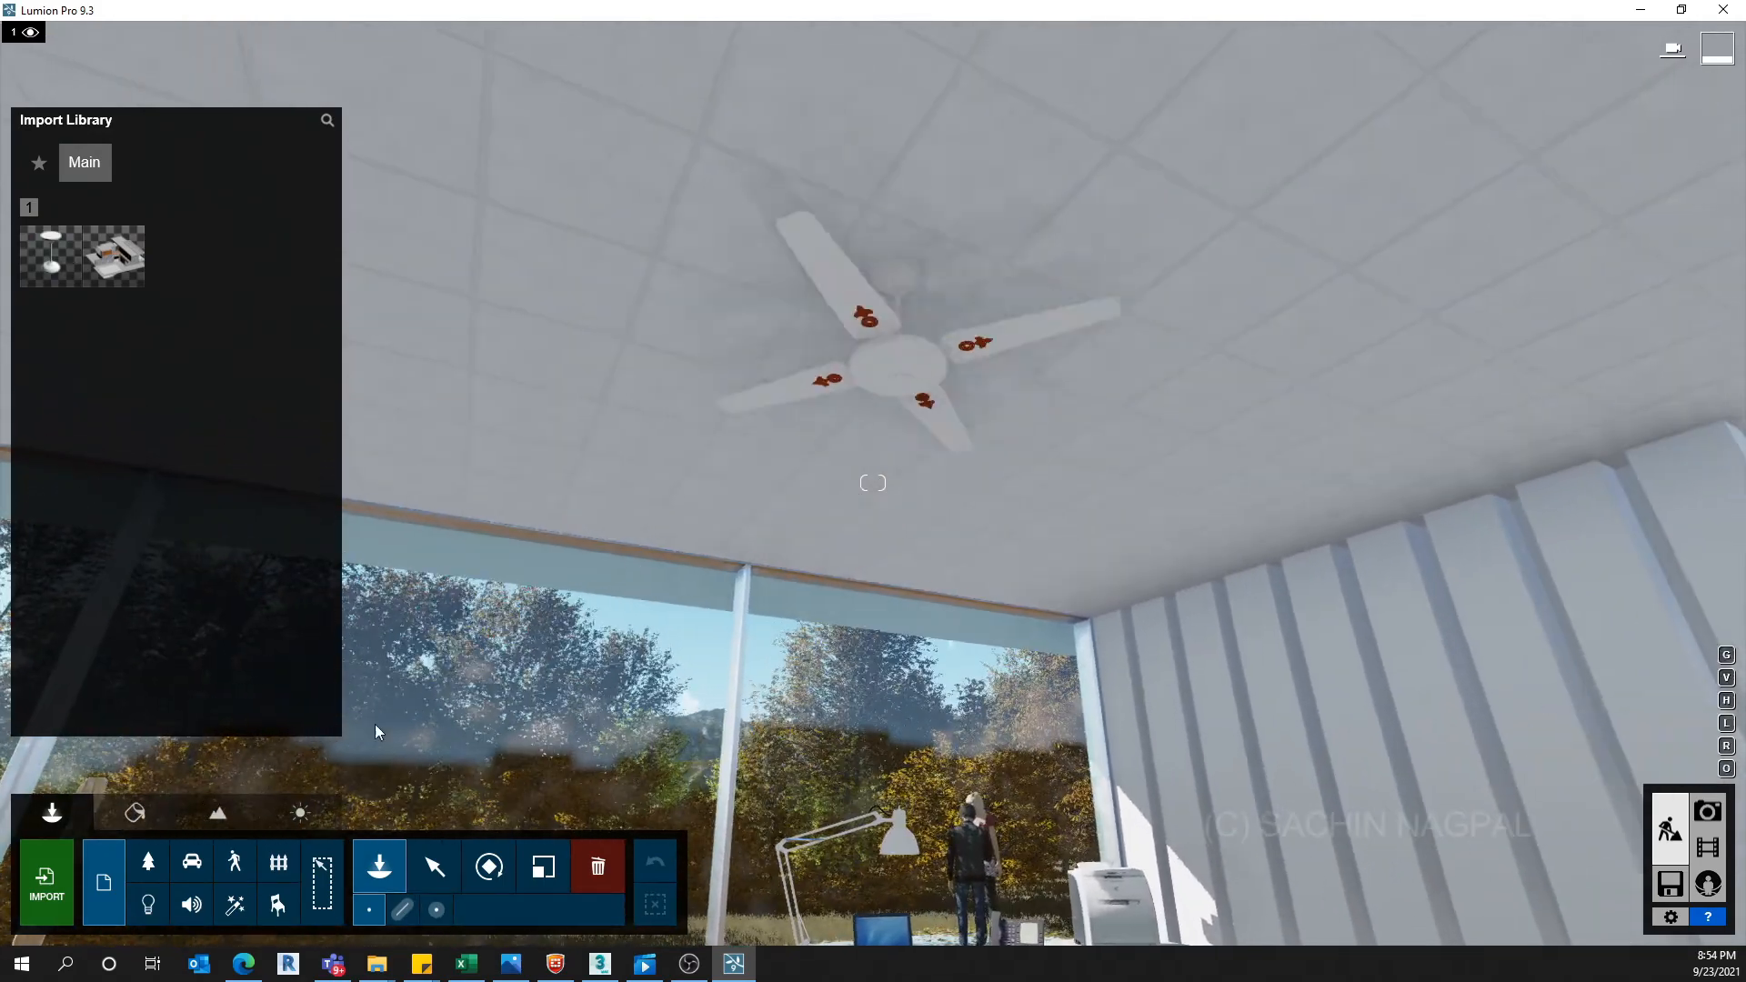
Apply the outdoor material Wood 043 1024 to the fan blades
left_click(134, 812)
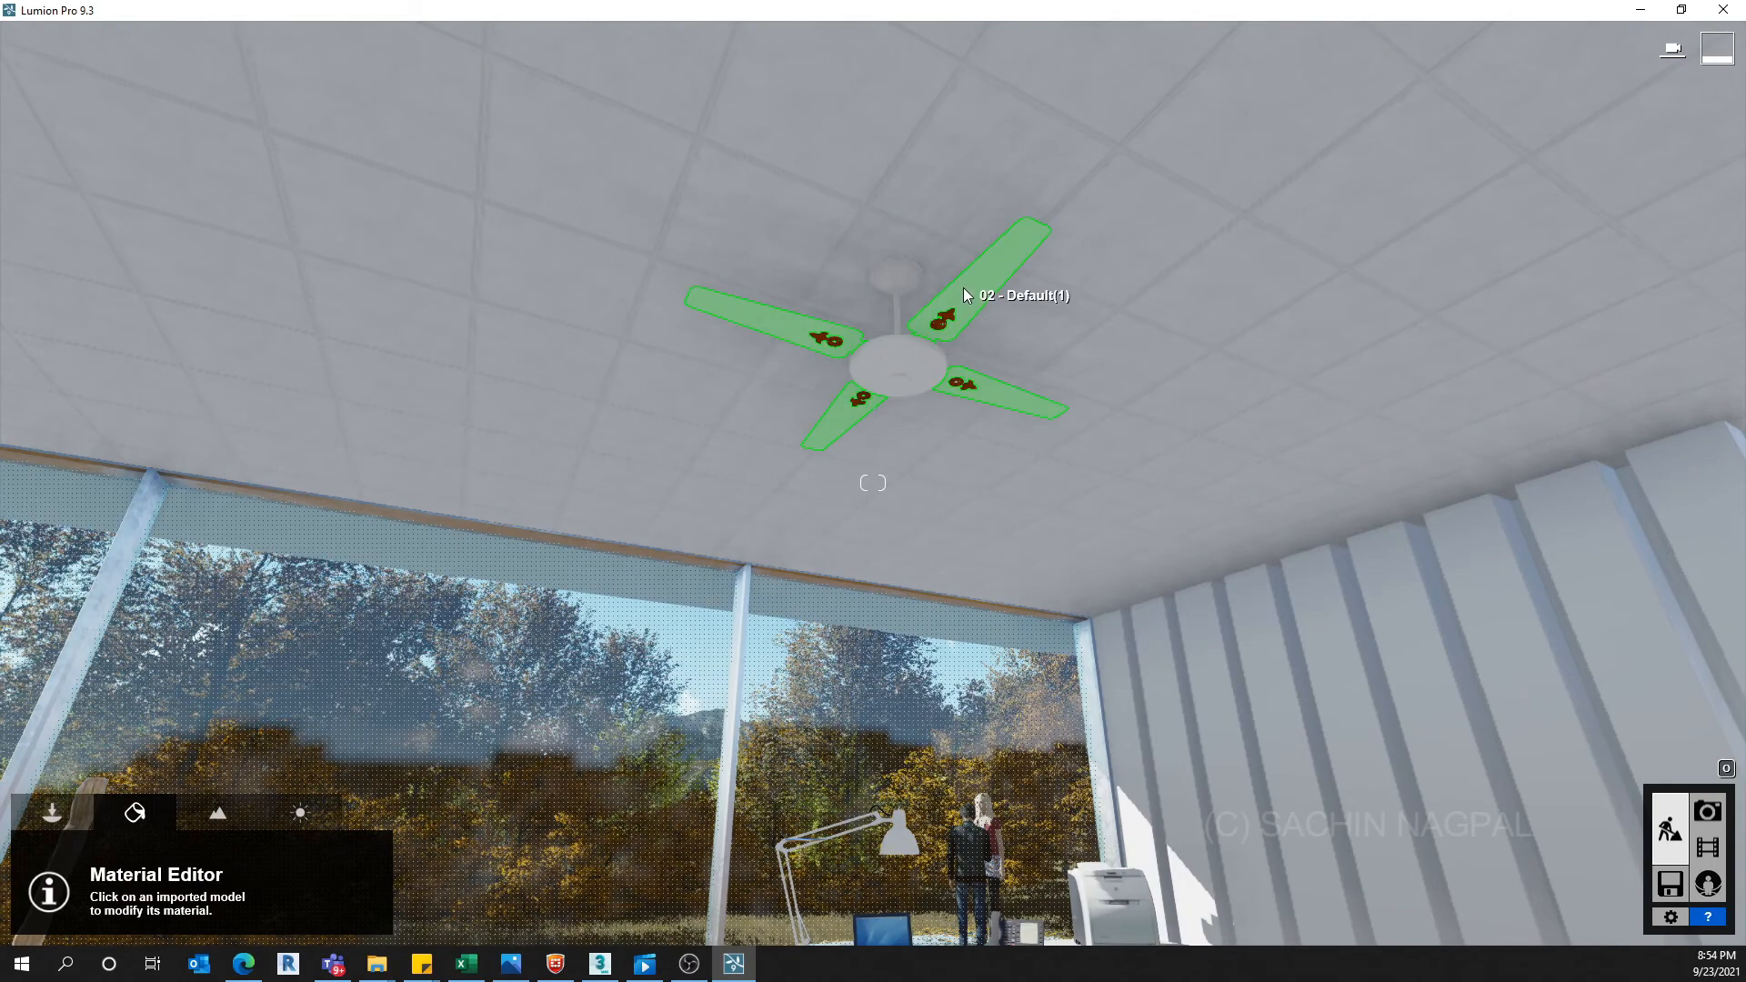
left_click(963, 287)
left_click(193, 323)
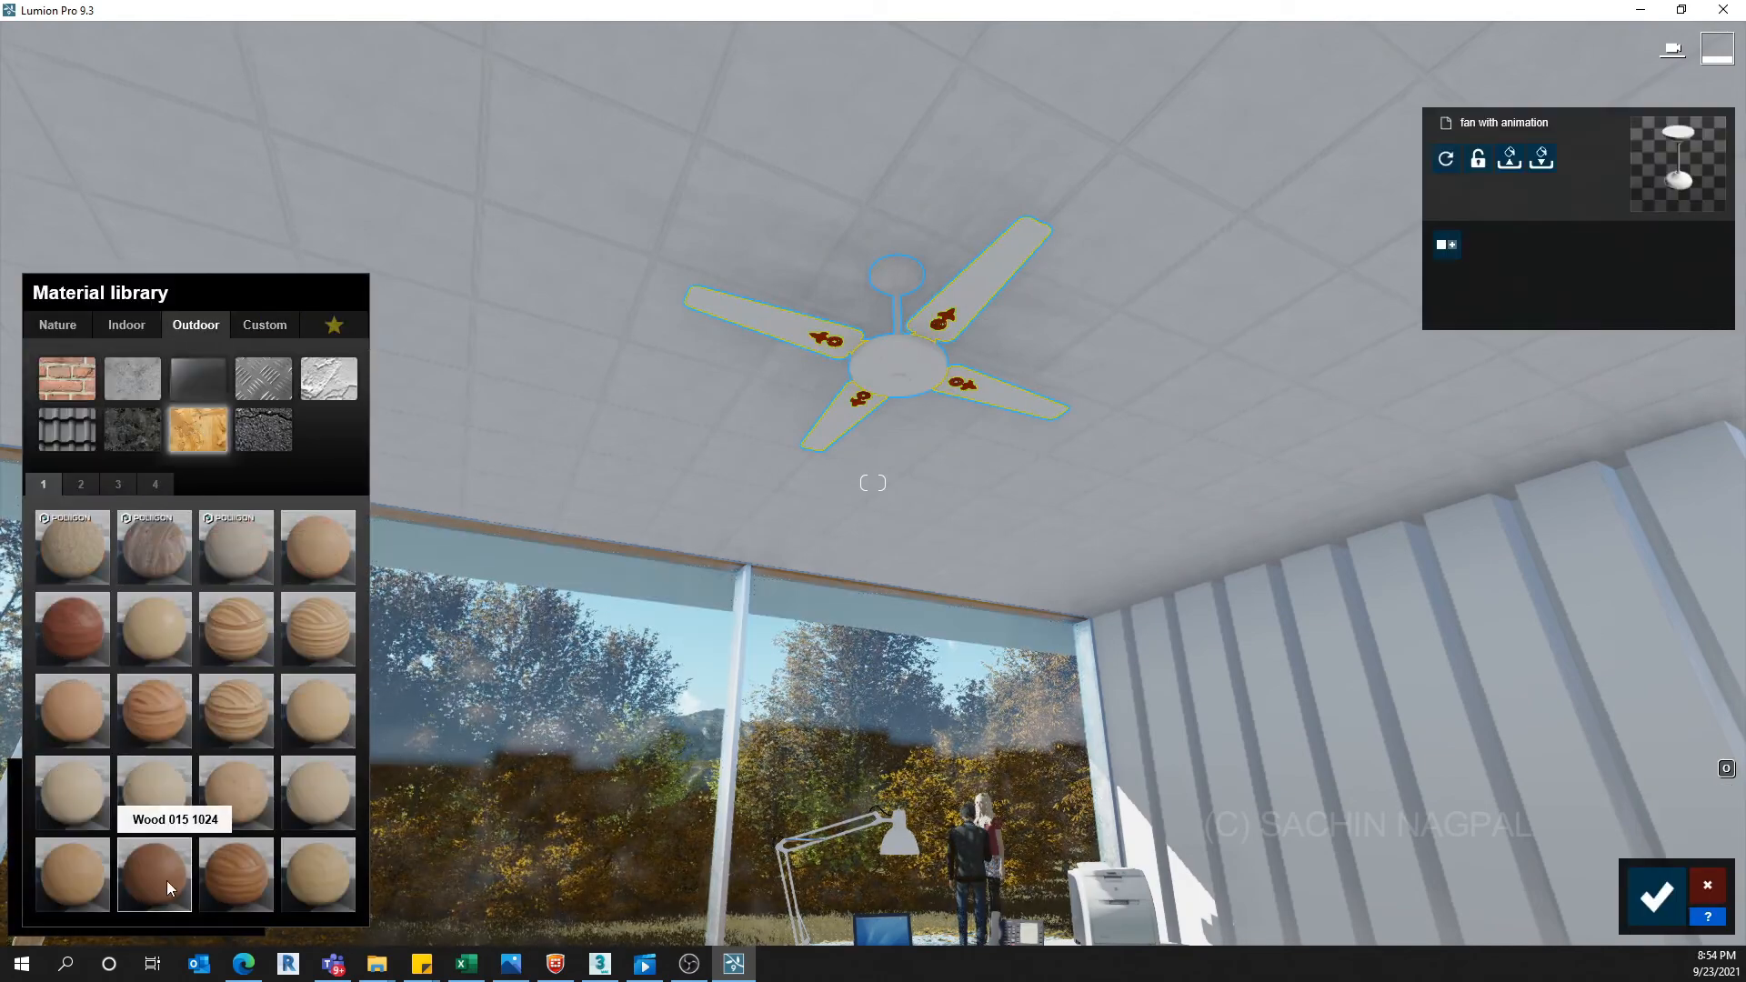
left_click(117, 484)
left_click(155, 627)
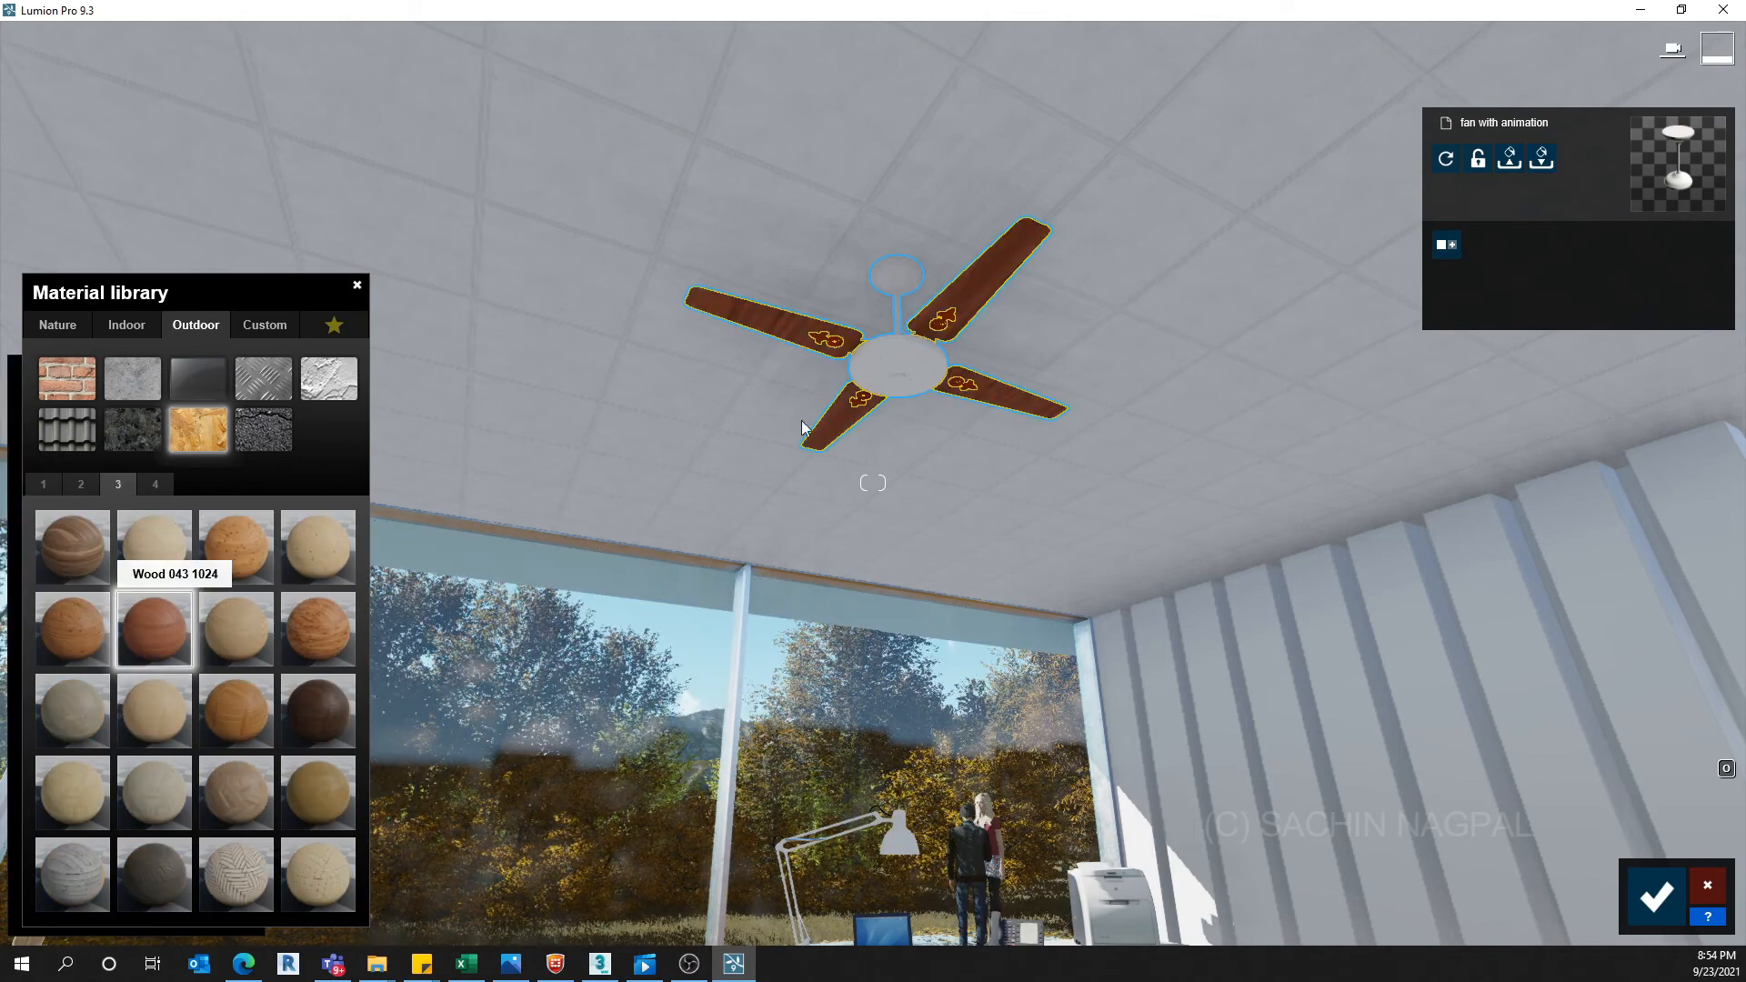
Apply the outdoor material Wood 043 1024 to the fan's central motor housing and save the material changes
left_click(867, 376)
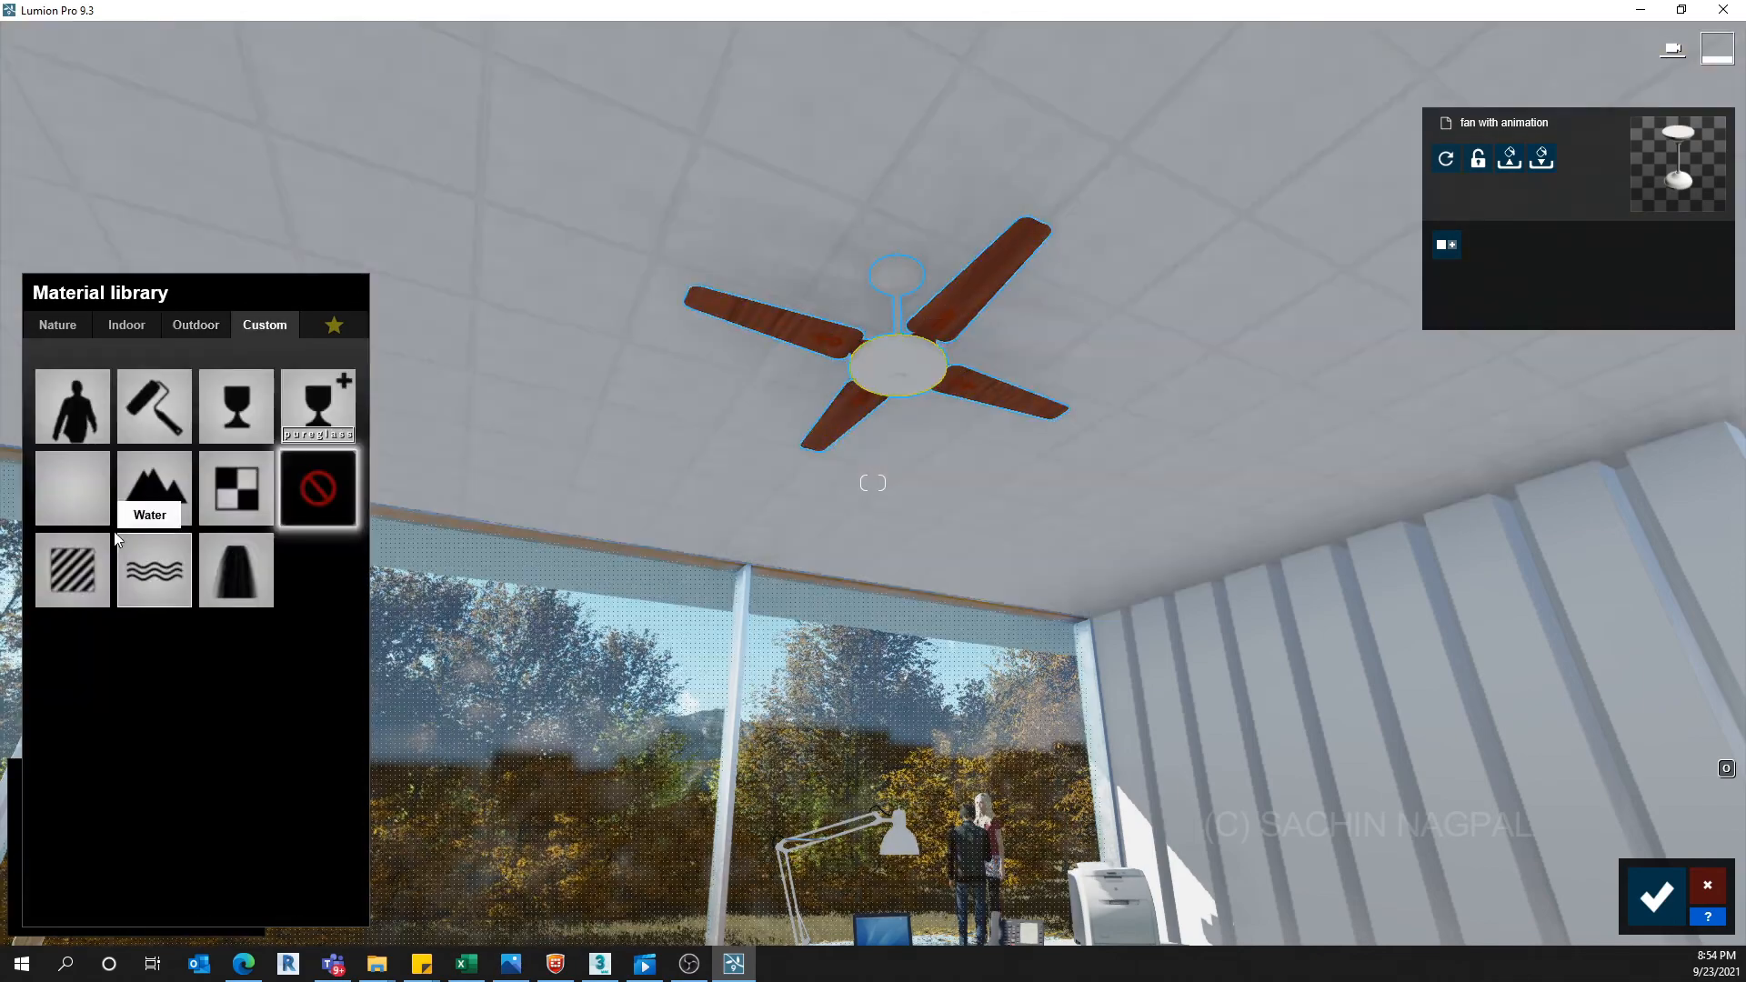
left_click(210, 328)
left_click(202, 430)
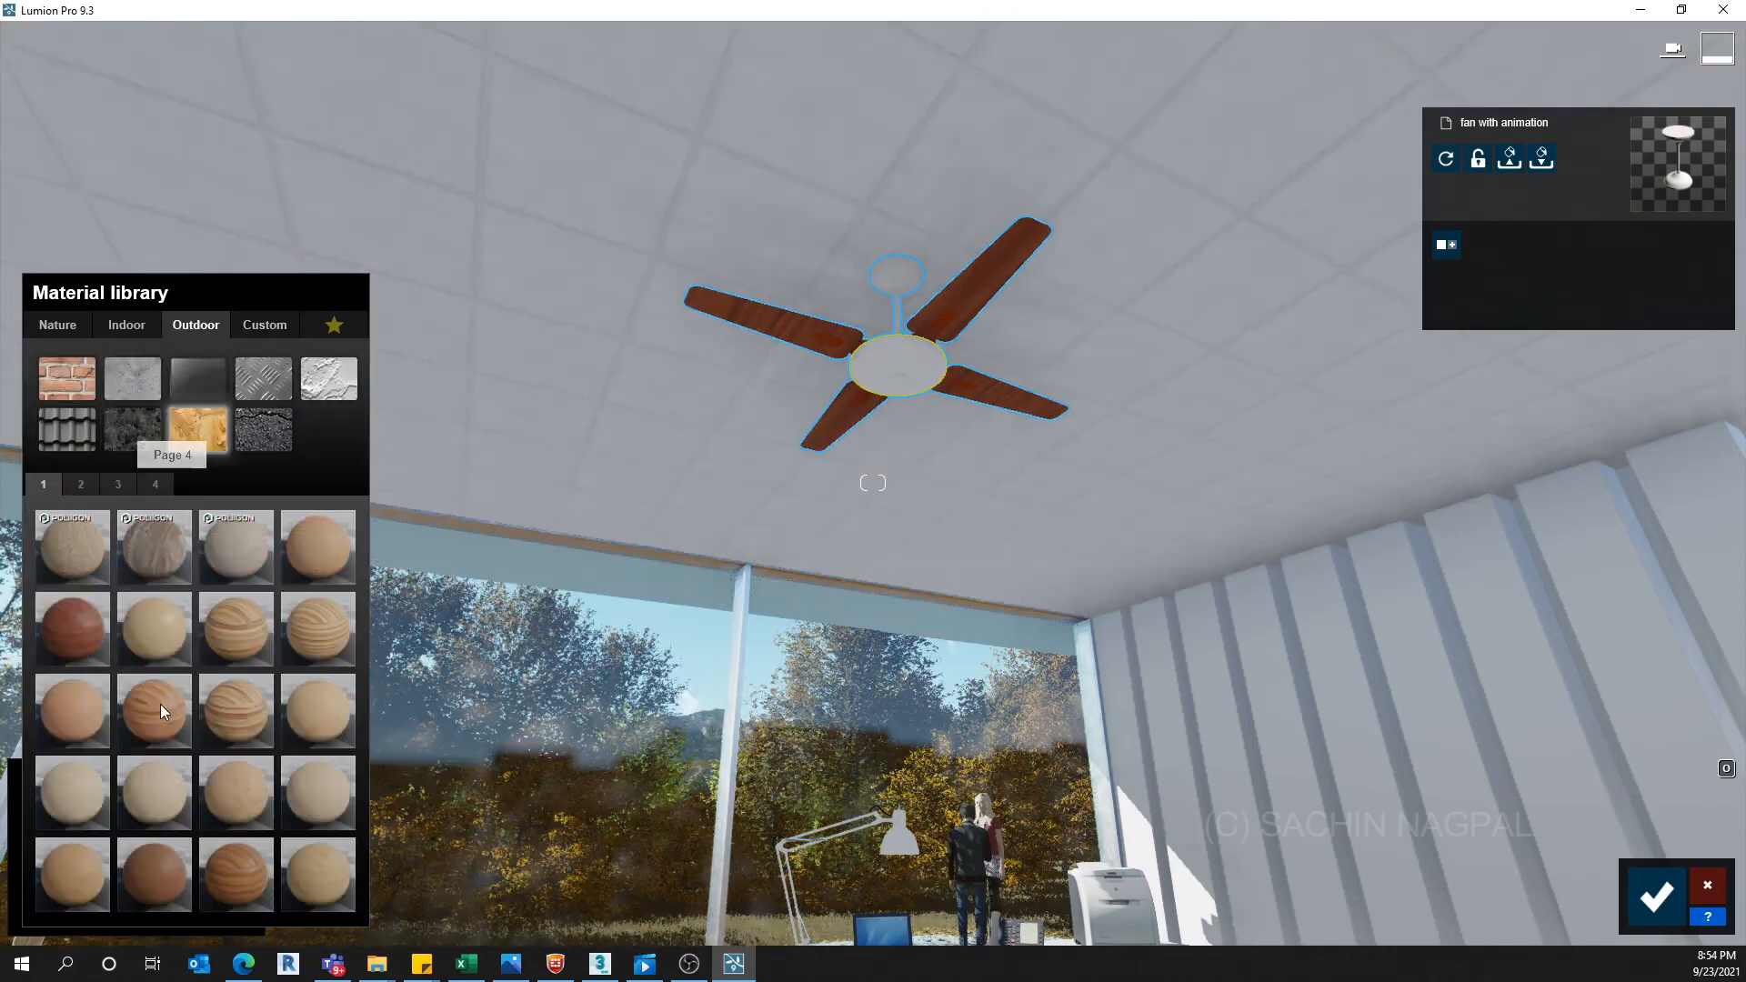
left_click(119, 484)
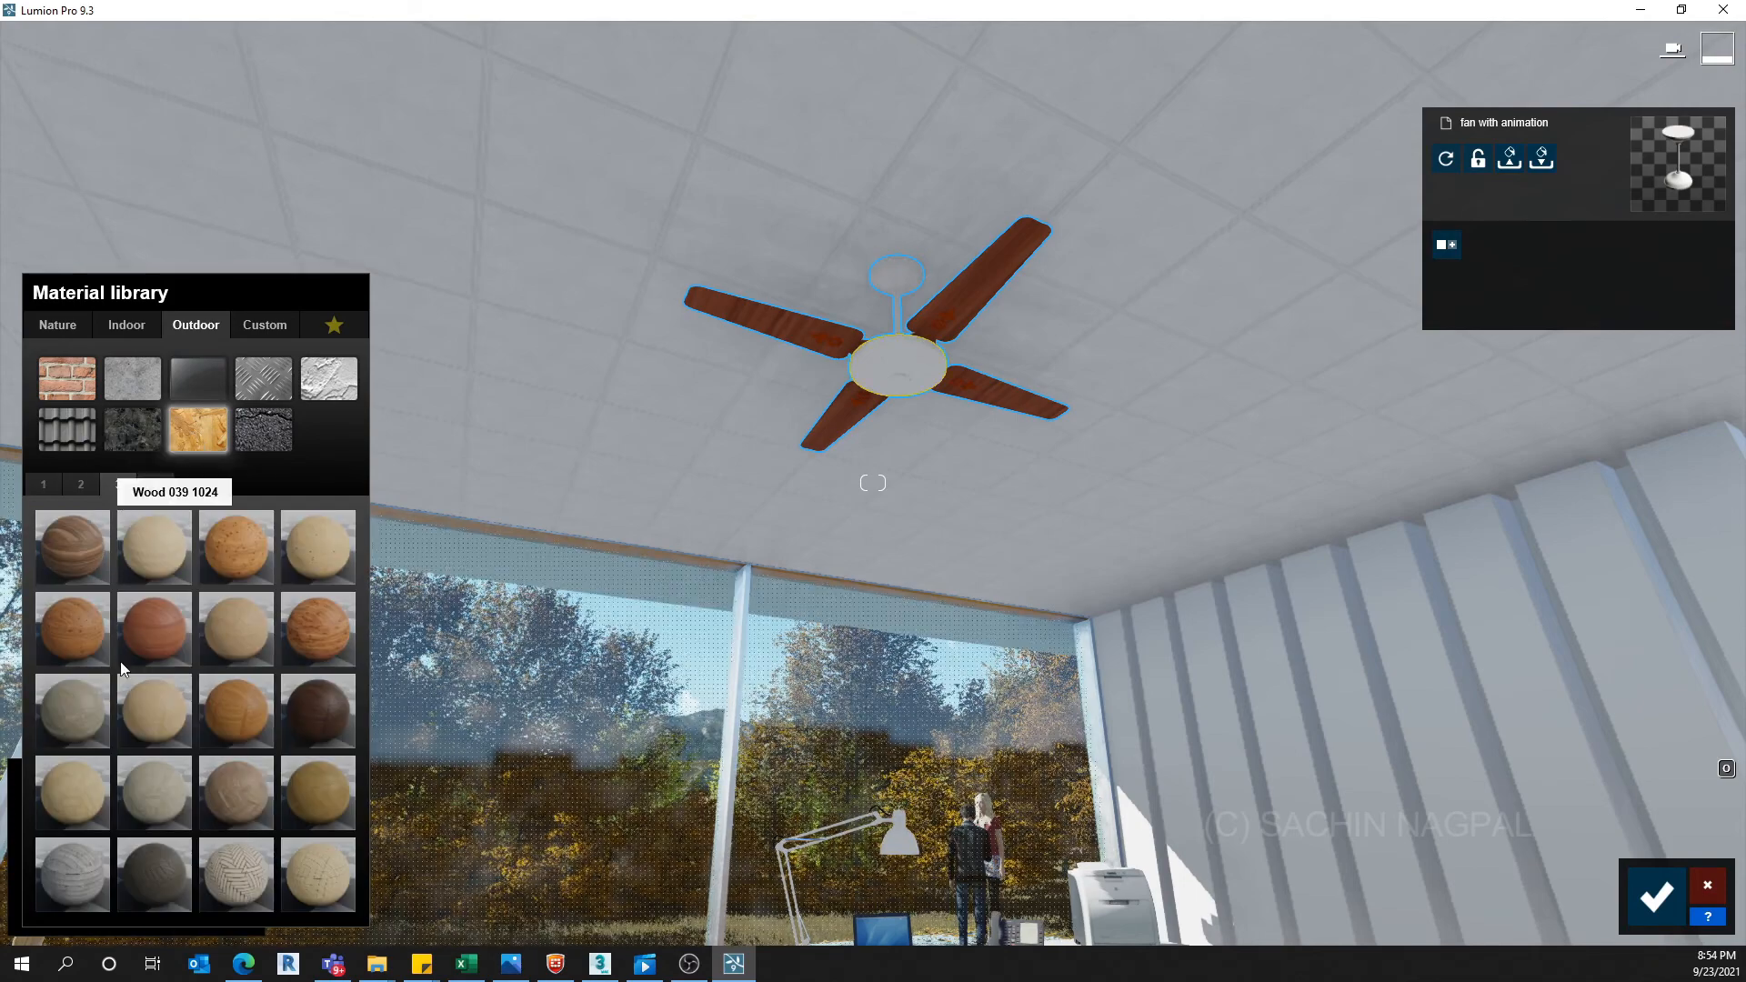
left_click(152, 634)
right_click_drag(818, 651, 922, 501)
key("w")
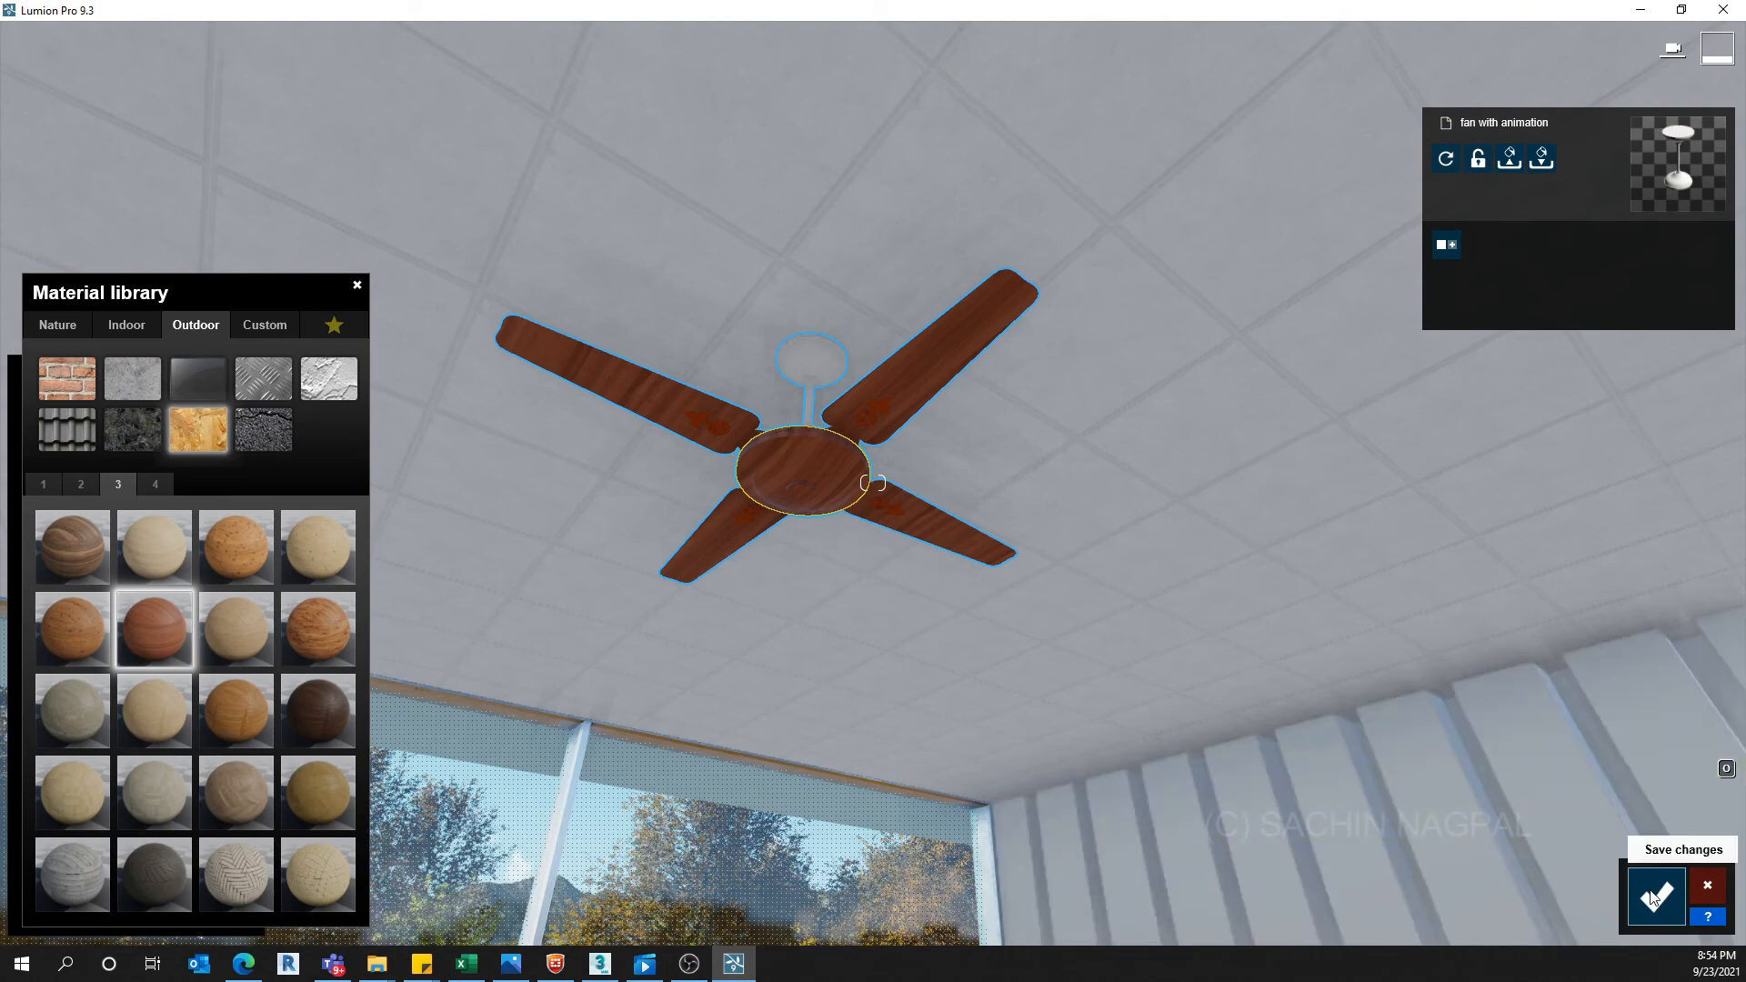
left_click(1655, 899)
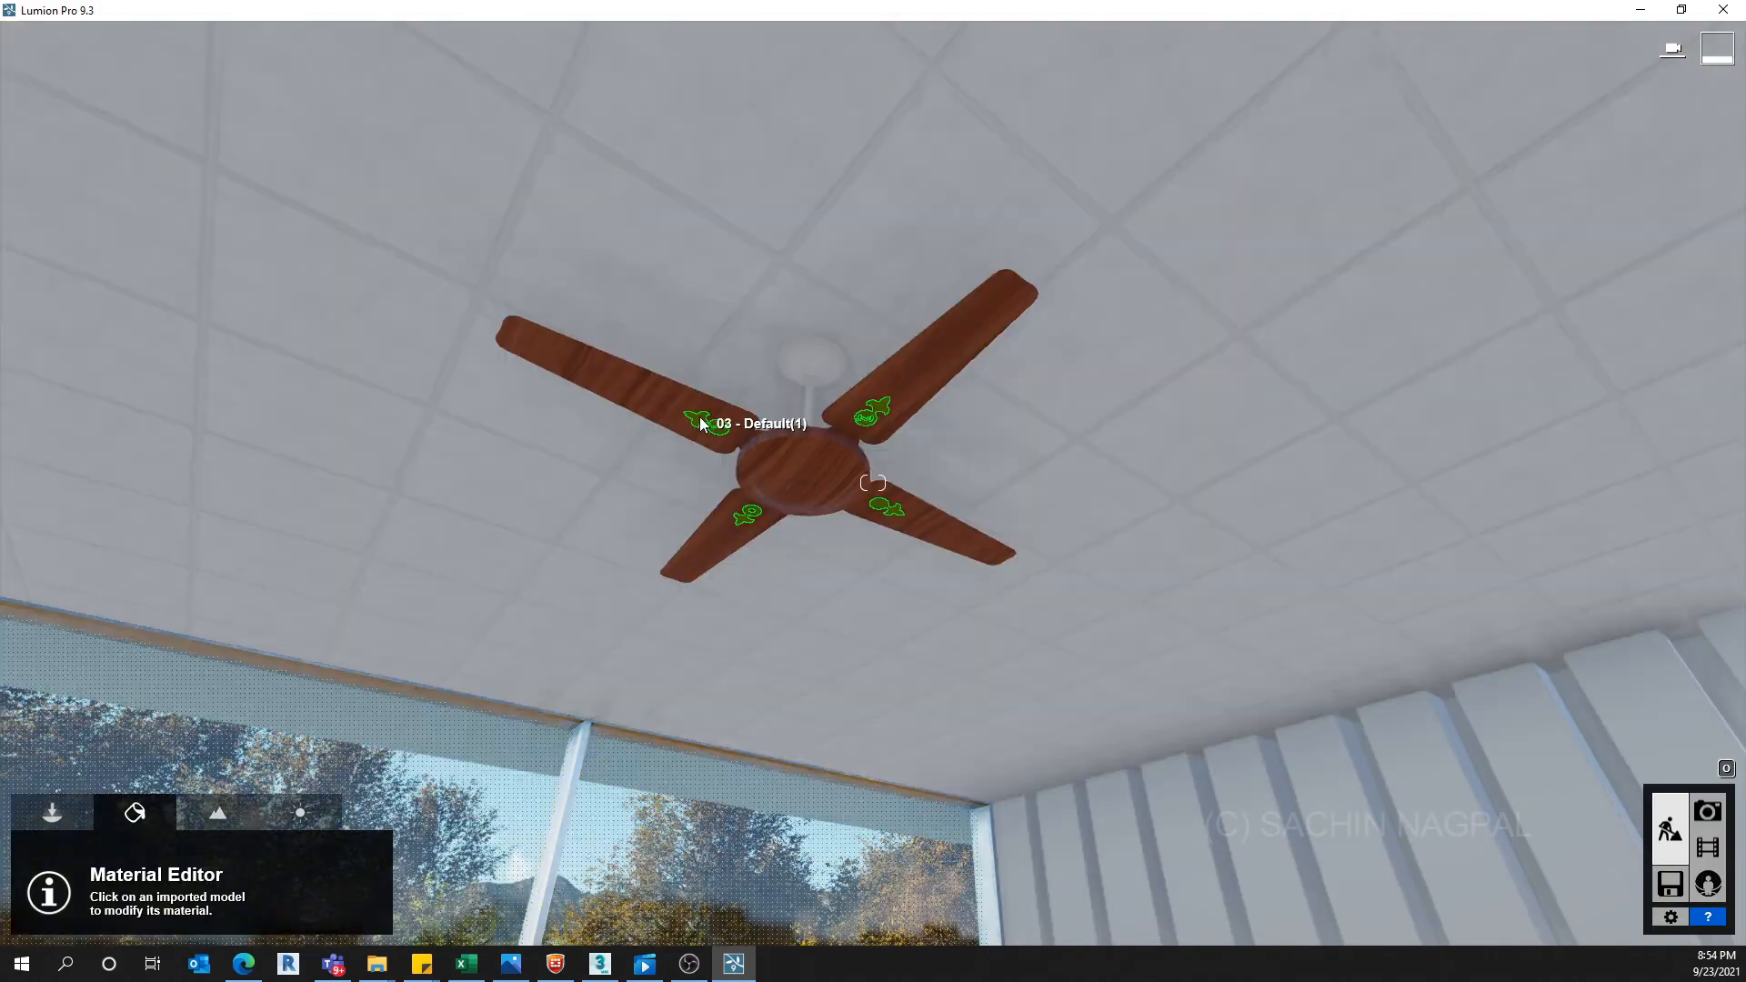
Apply the first indoor metal material to the decorative emblems on the blades and save the material changes
left_click(702, 421)
left_click(126, 326)
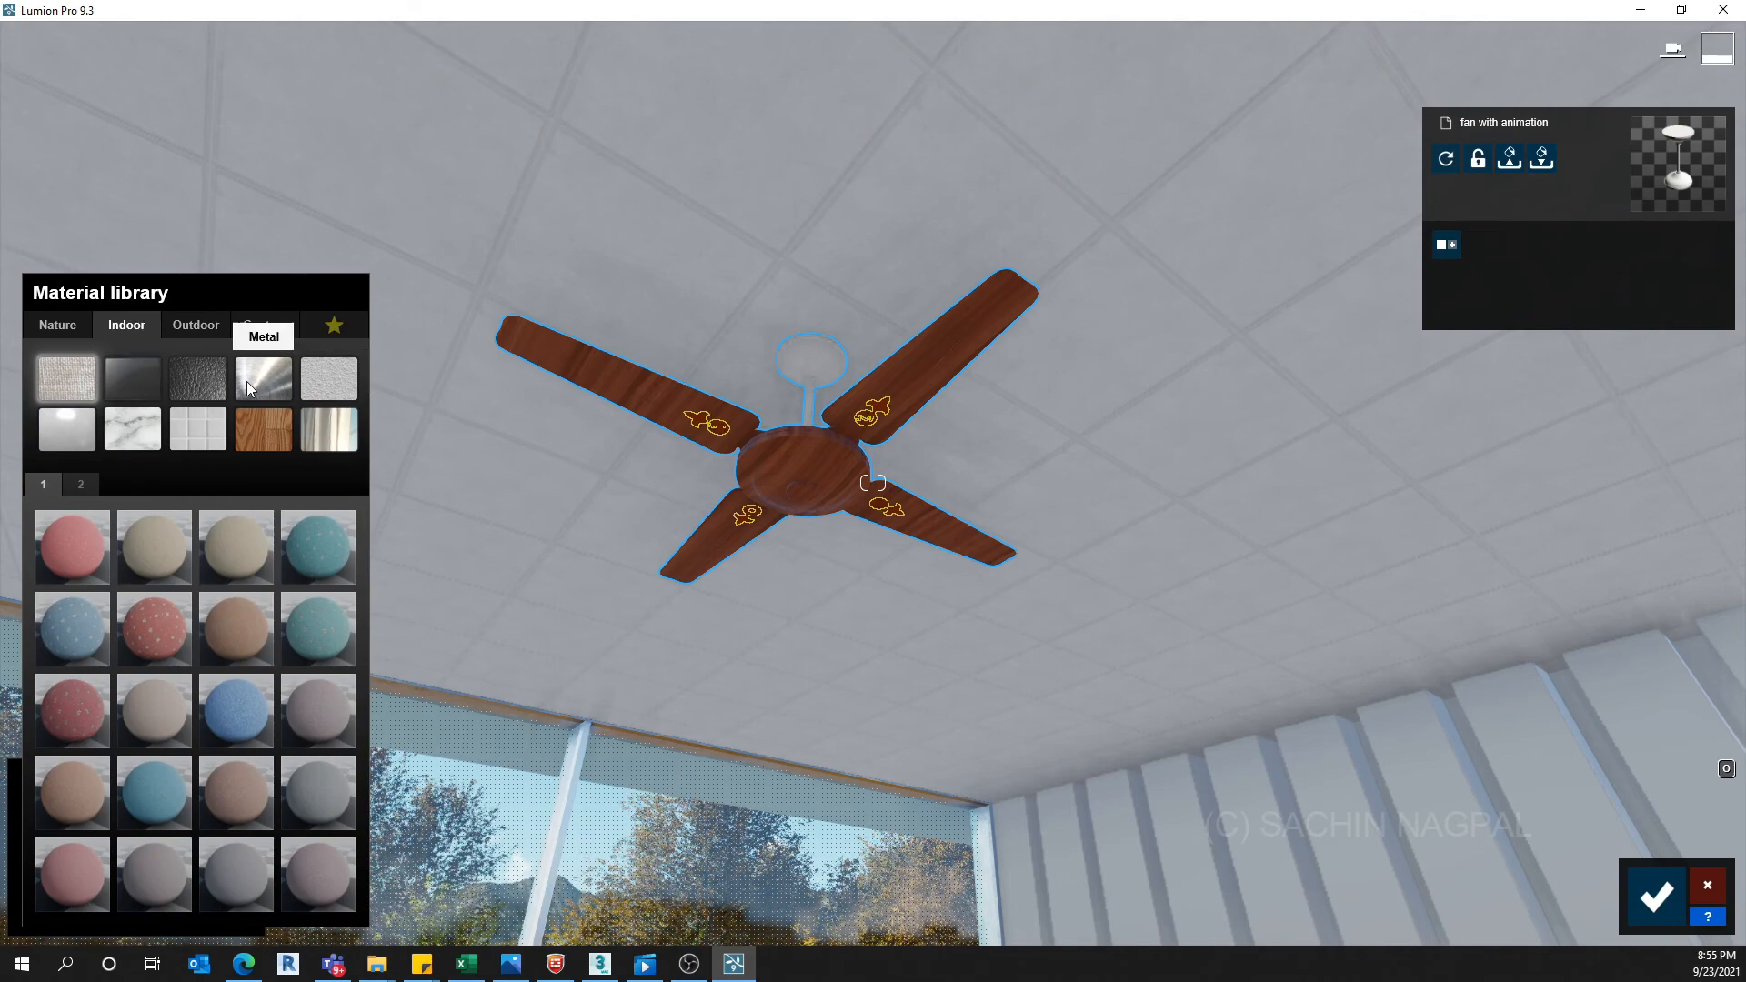
left_click(248, 380)
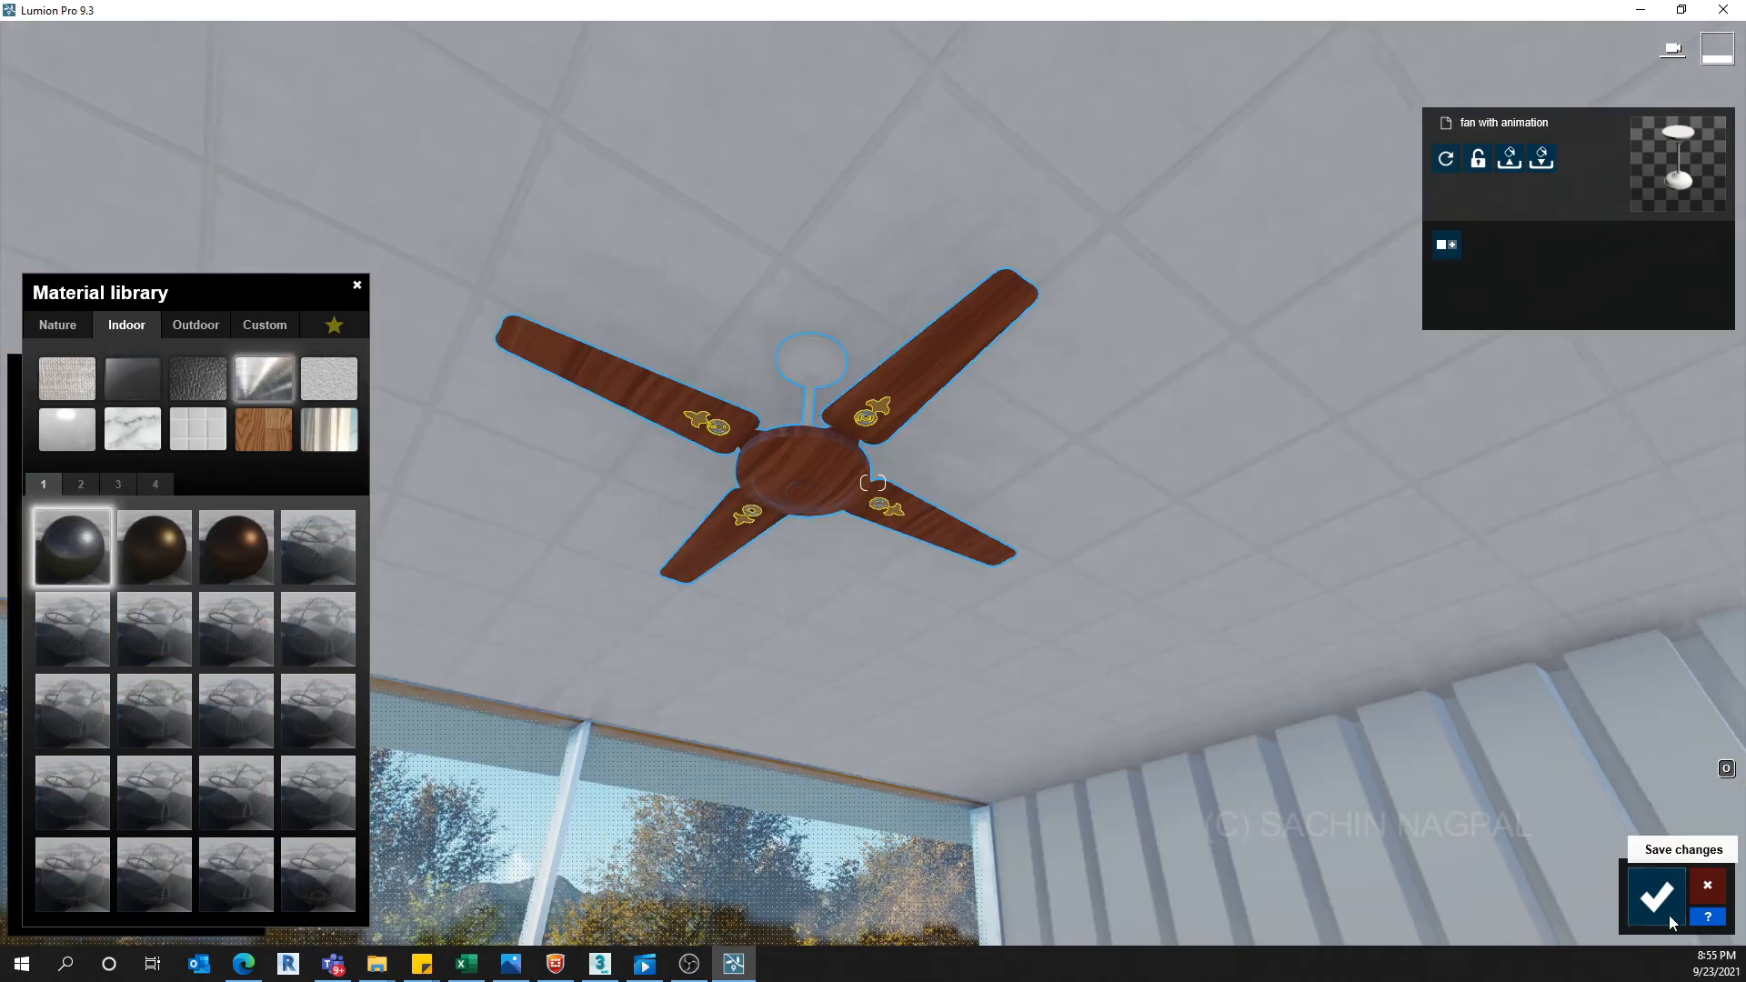
left_click(1656, 898)
key("s")
right_click_drag(1026, 445, 1026, 571)
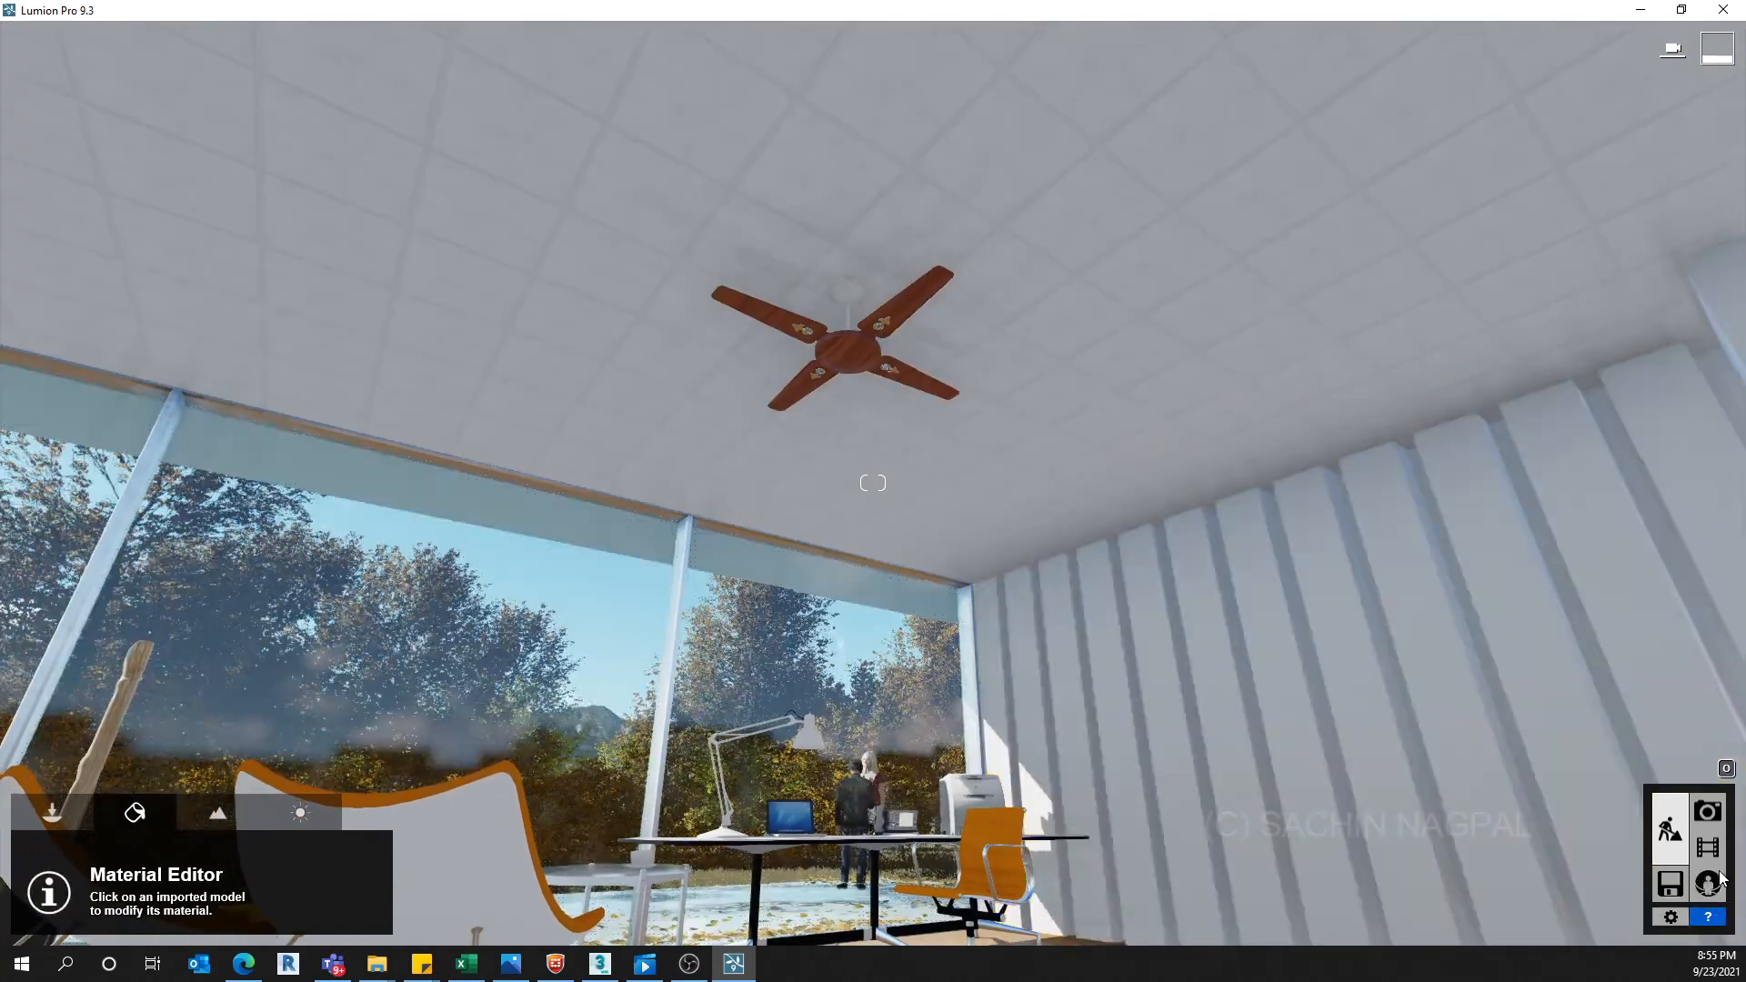
Play the Flythrough clip in Movie mode to check the spinning fan, and pause it
left_click(1708, 848)
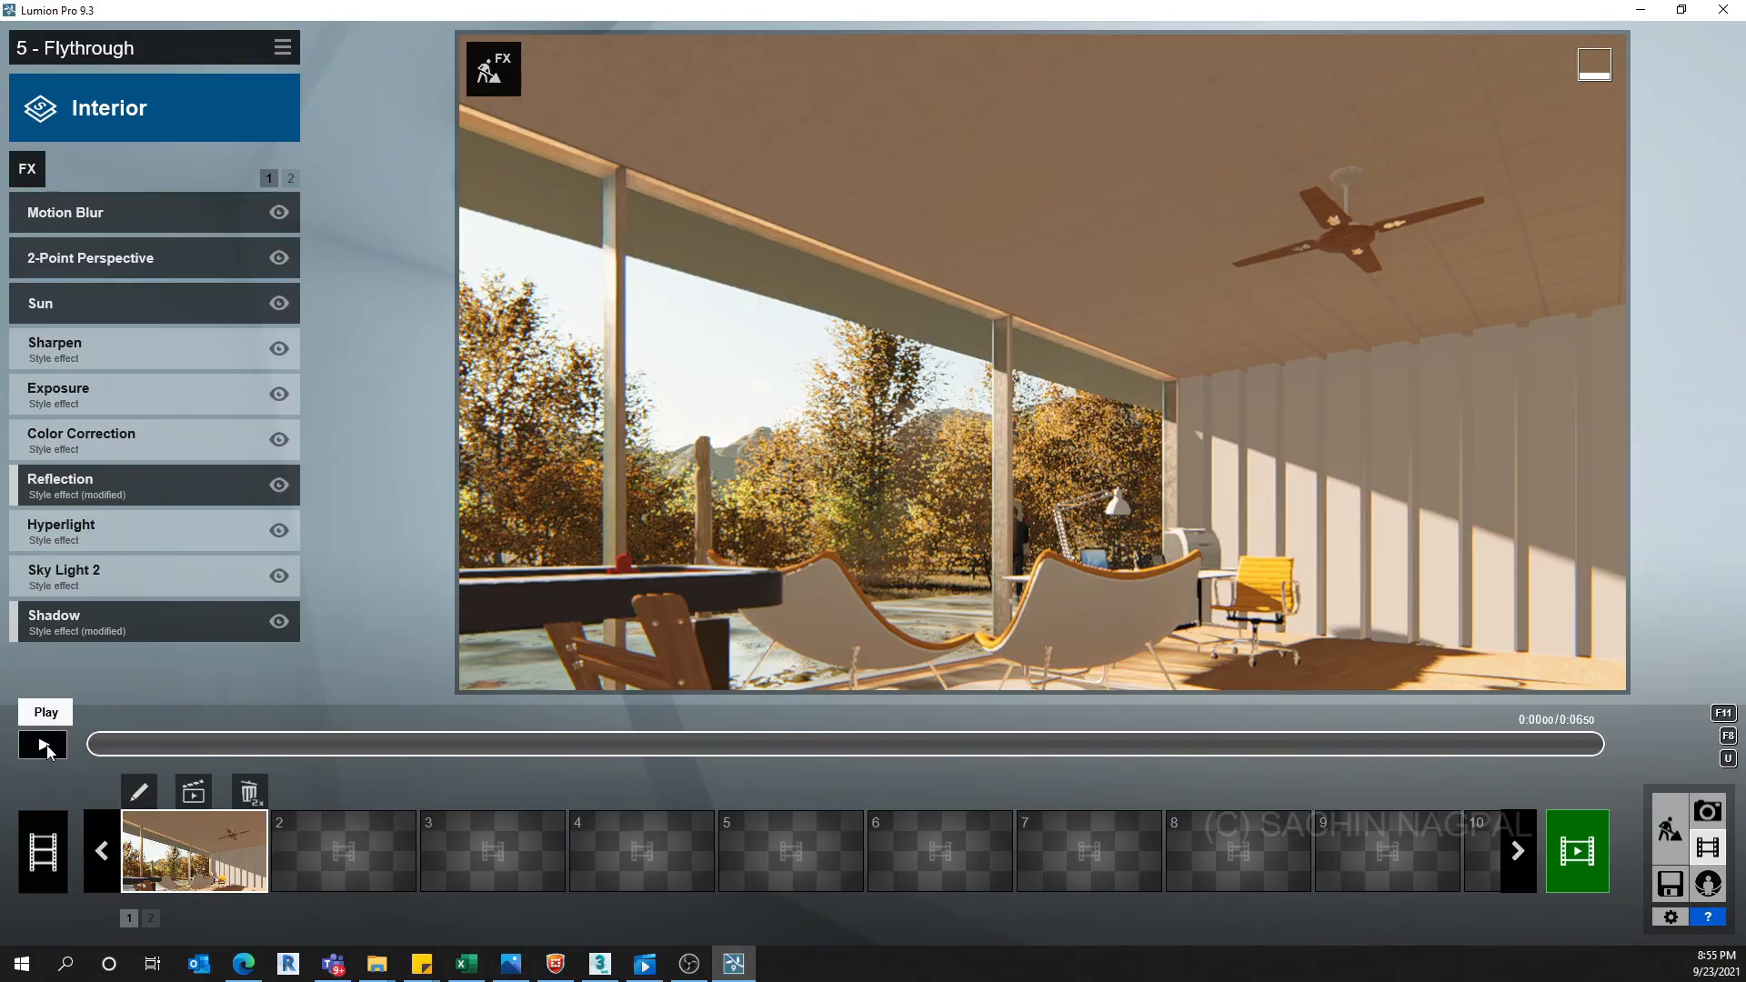
left_click(45, 747)
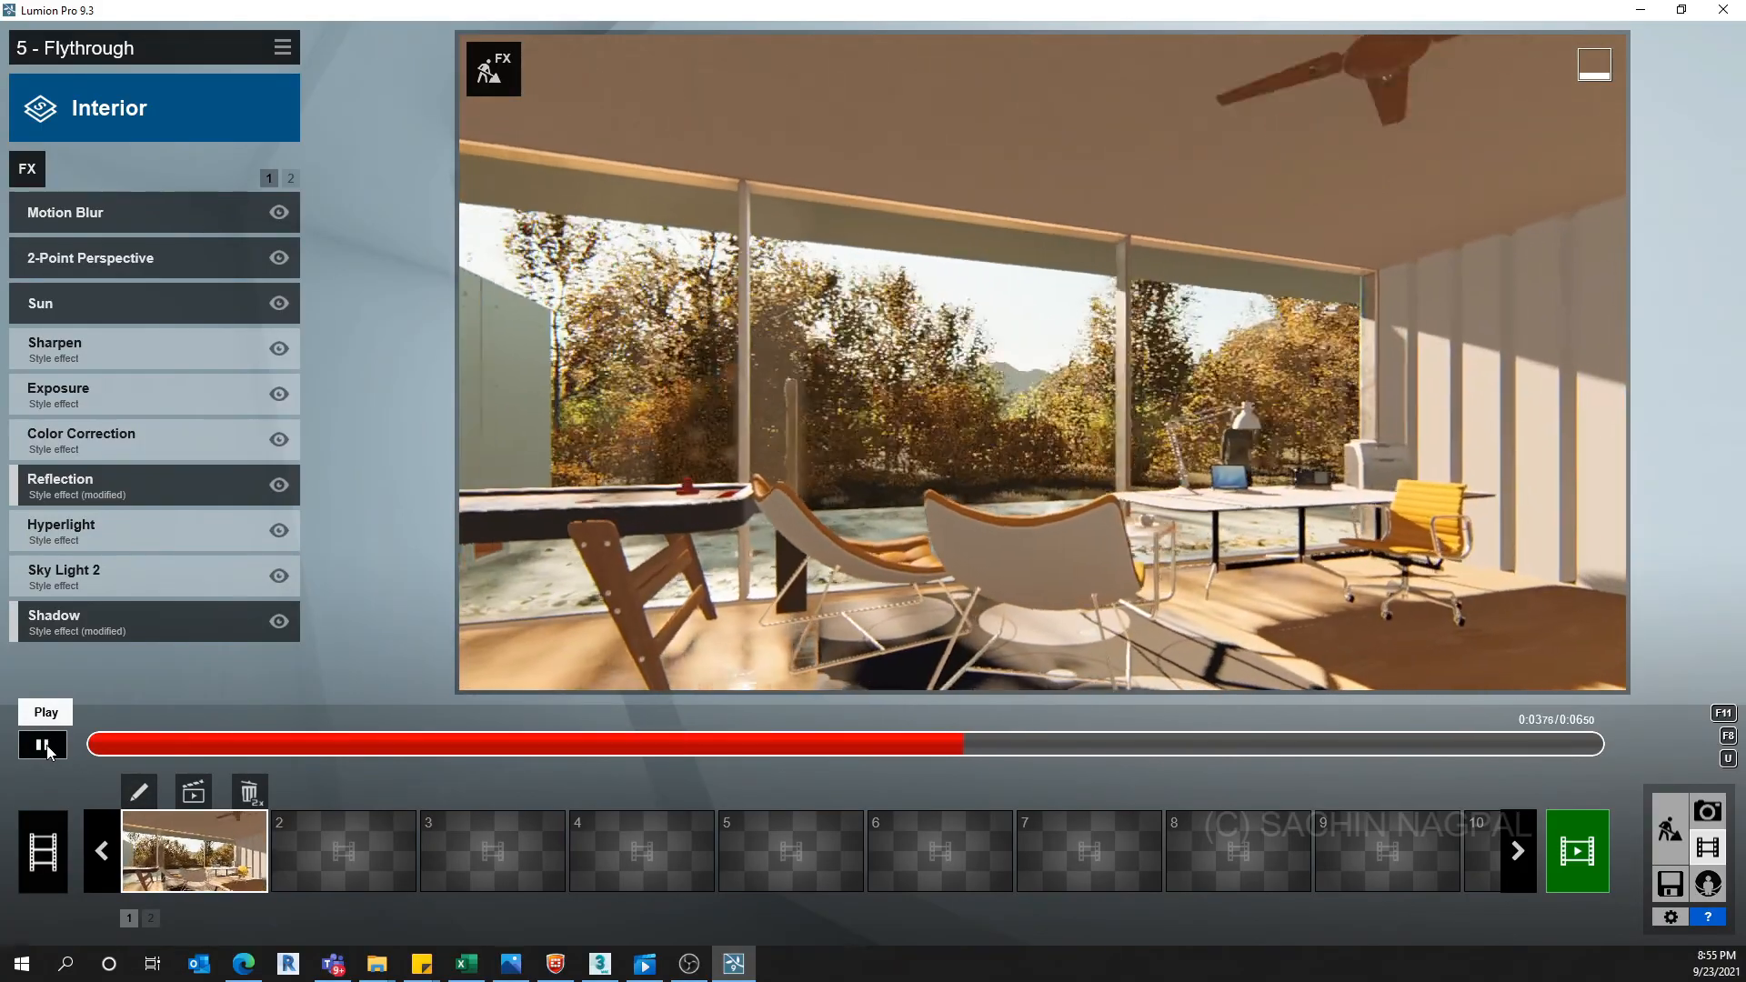
left_click(45, 747)
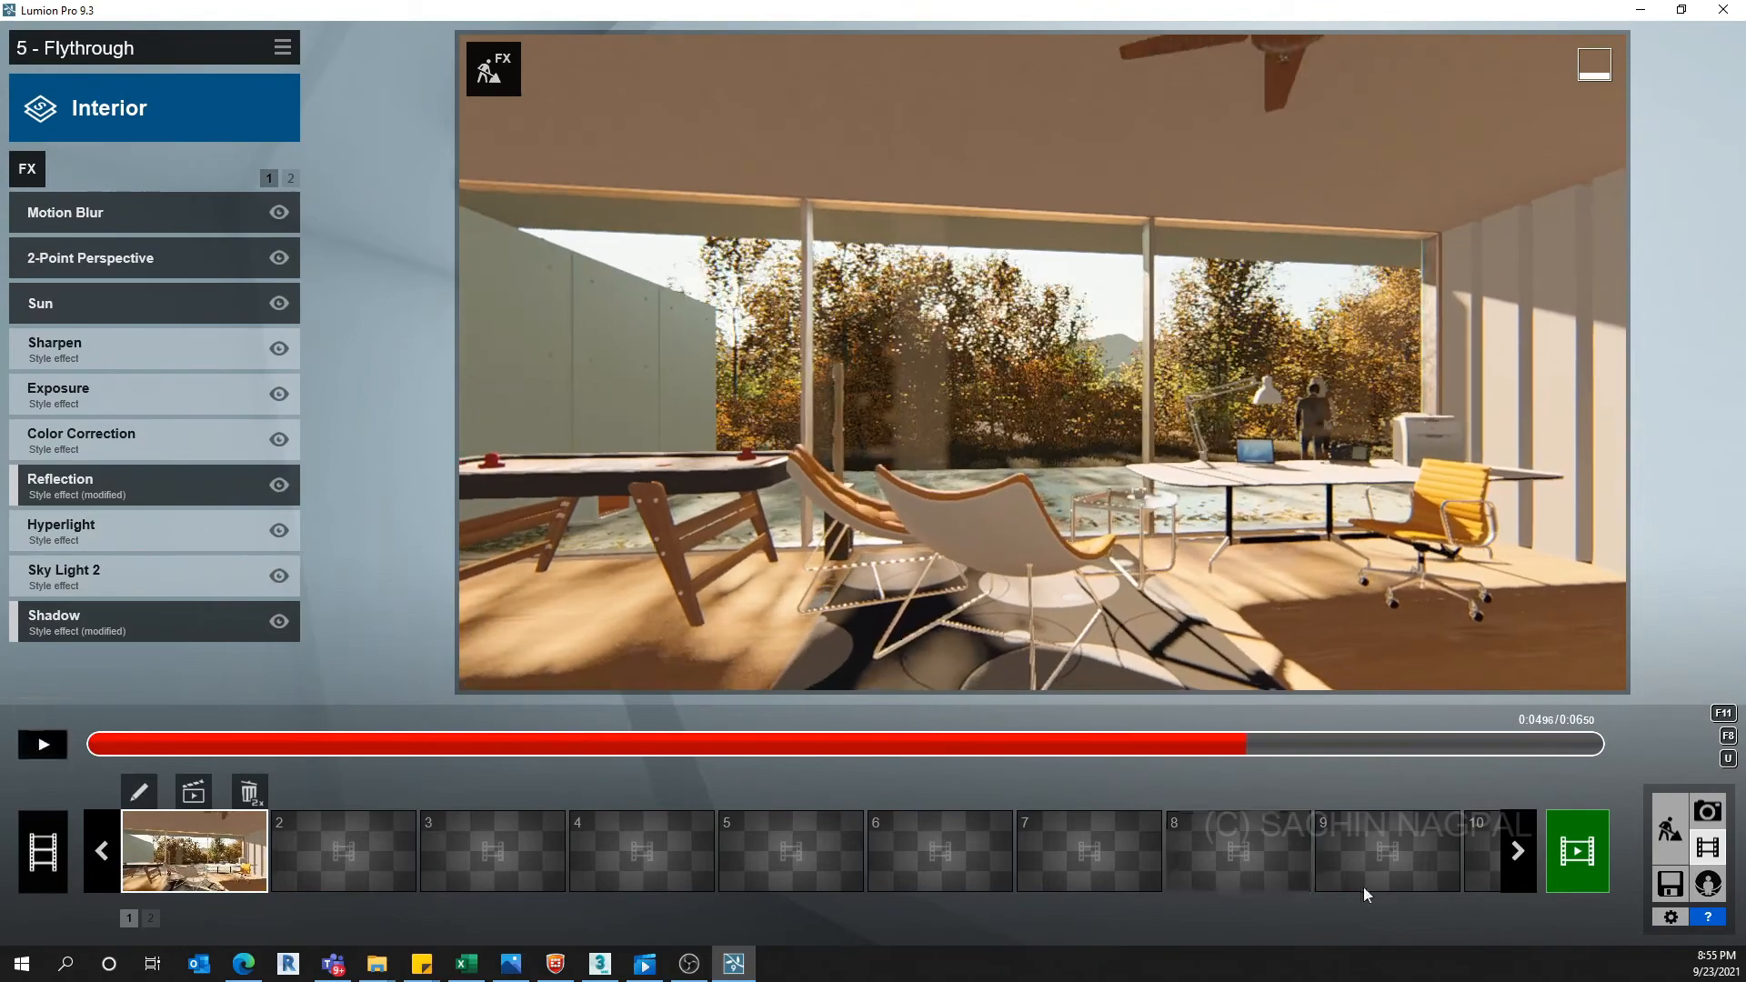
Return to Build mode, face the ceiling fan and reopen the library of imported models
left_click(1659, 815)
key("w")
right_click_drag(1215, 624, 617, 639)
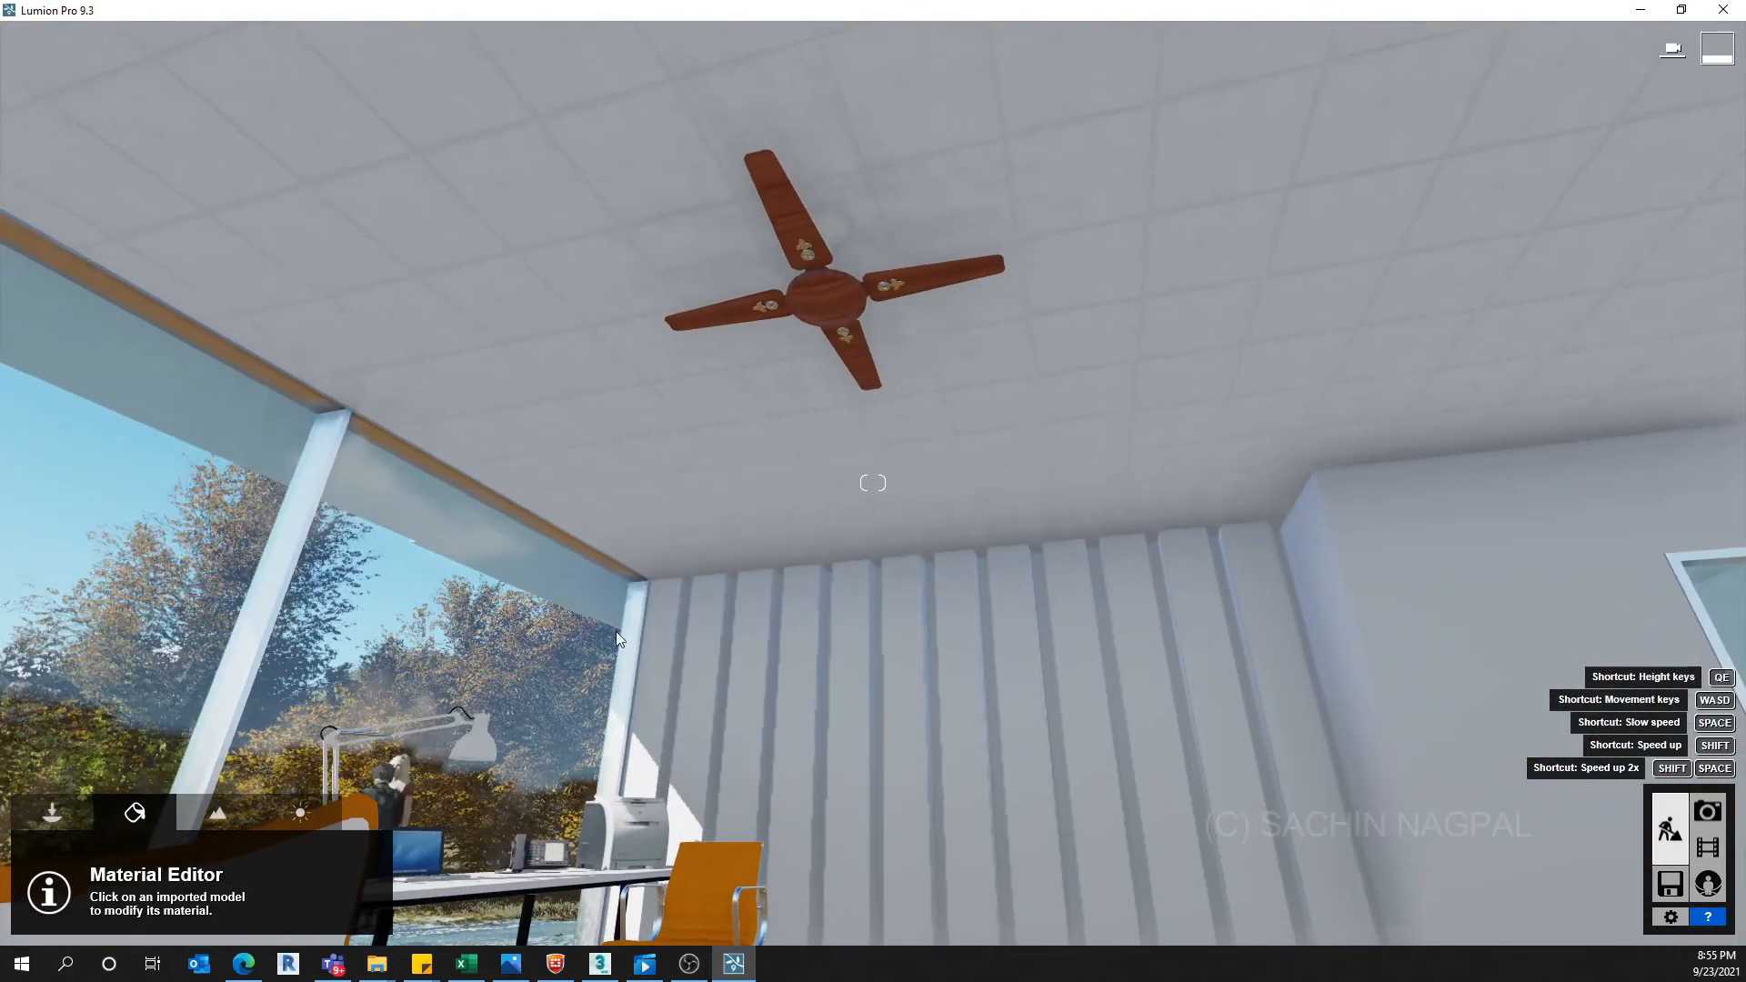
left_click(52, 812)
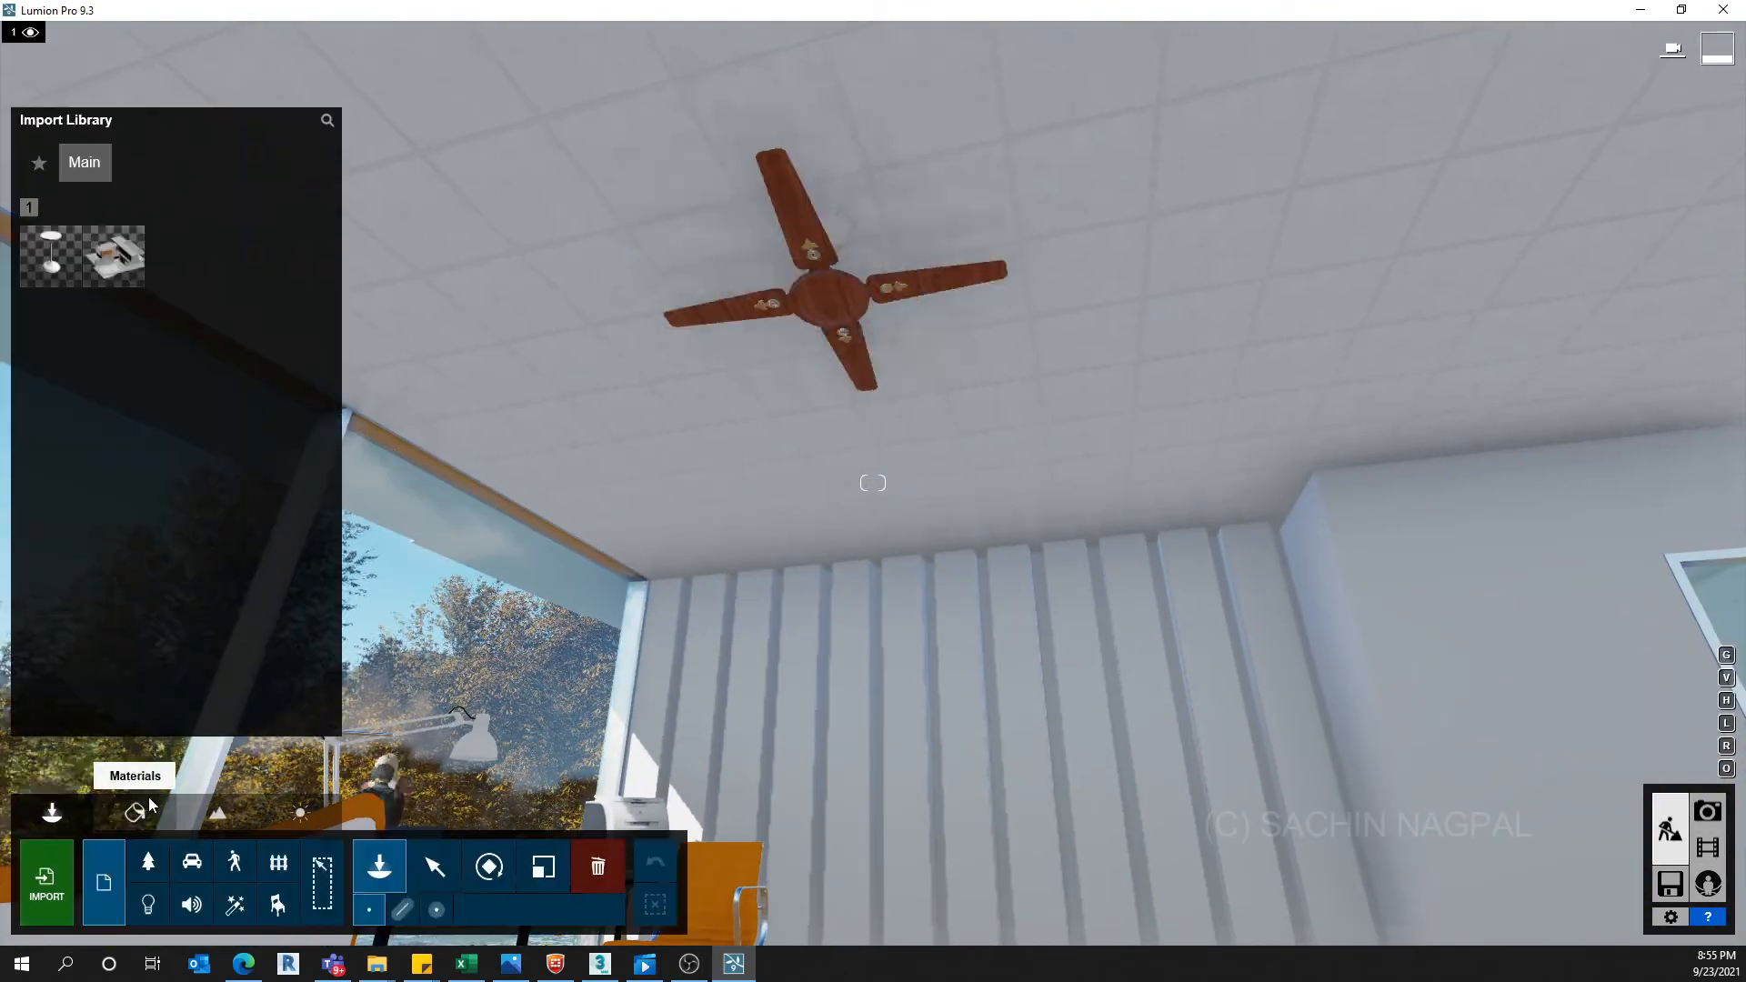
Select the imported ceiling fan in the interior scene
left_click(464, 878)
left_click(819, 233)
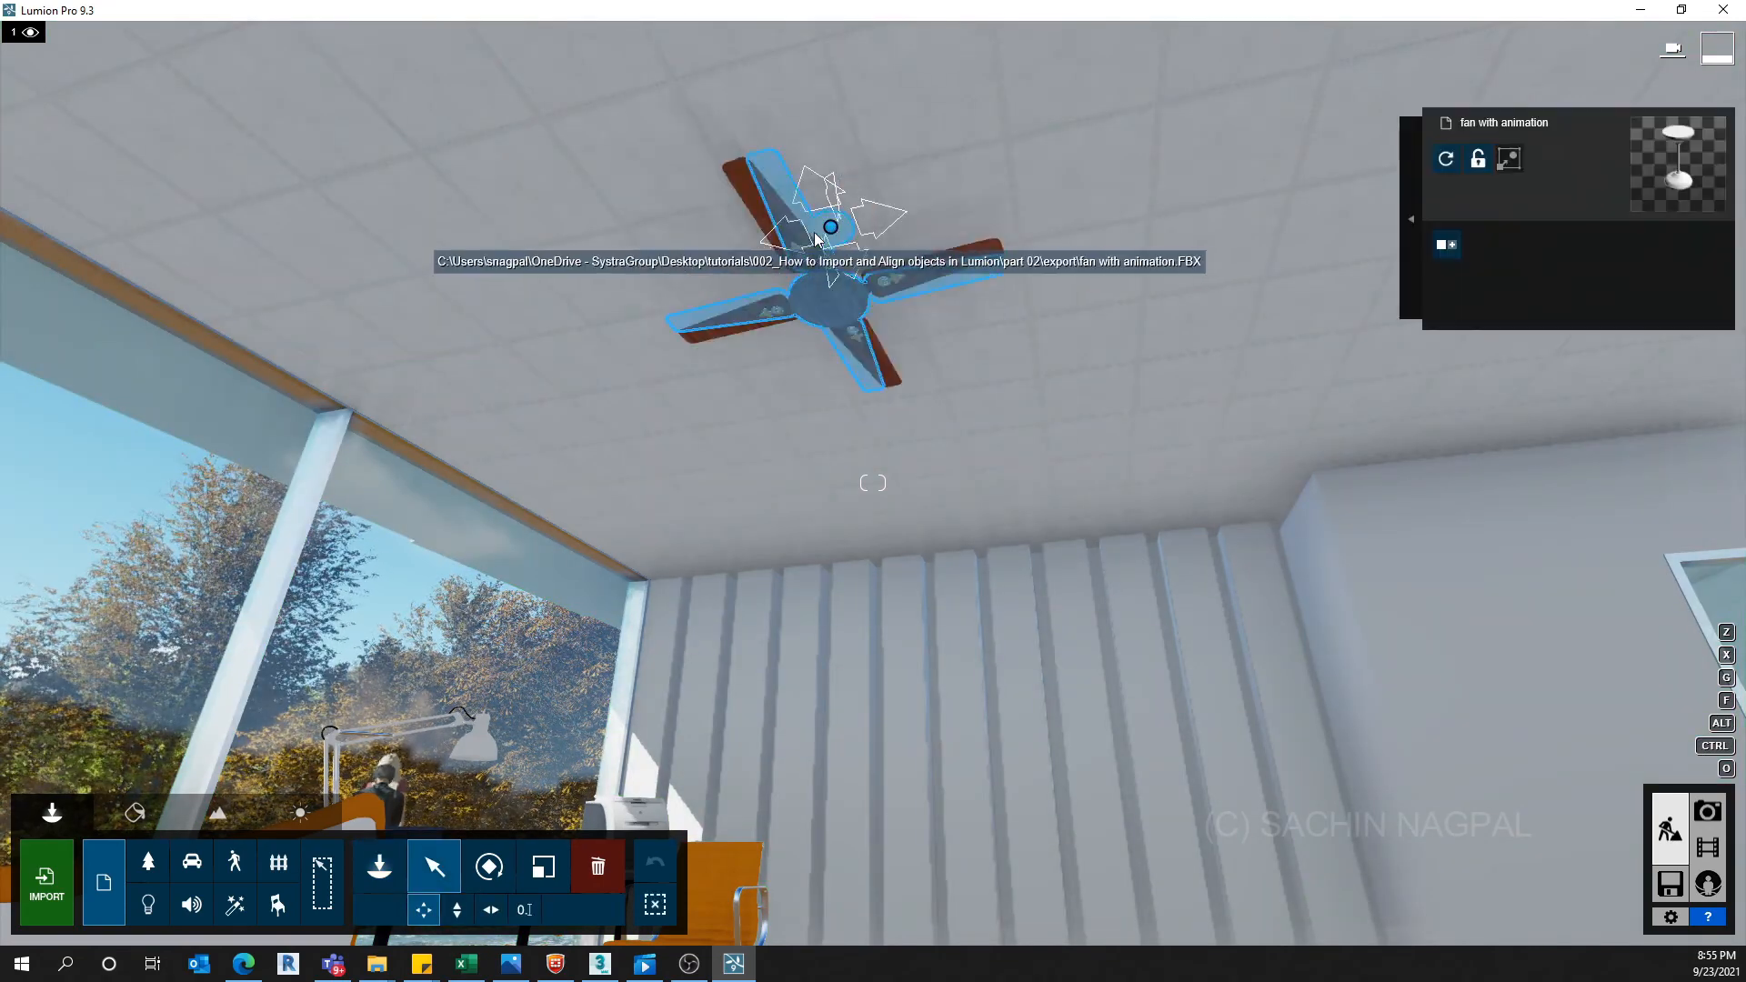
left_click_drag(815, 232, 600, 275)
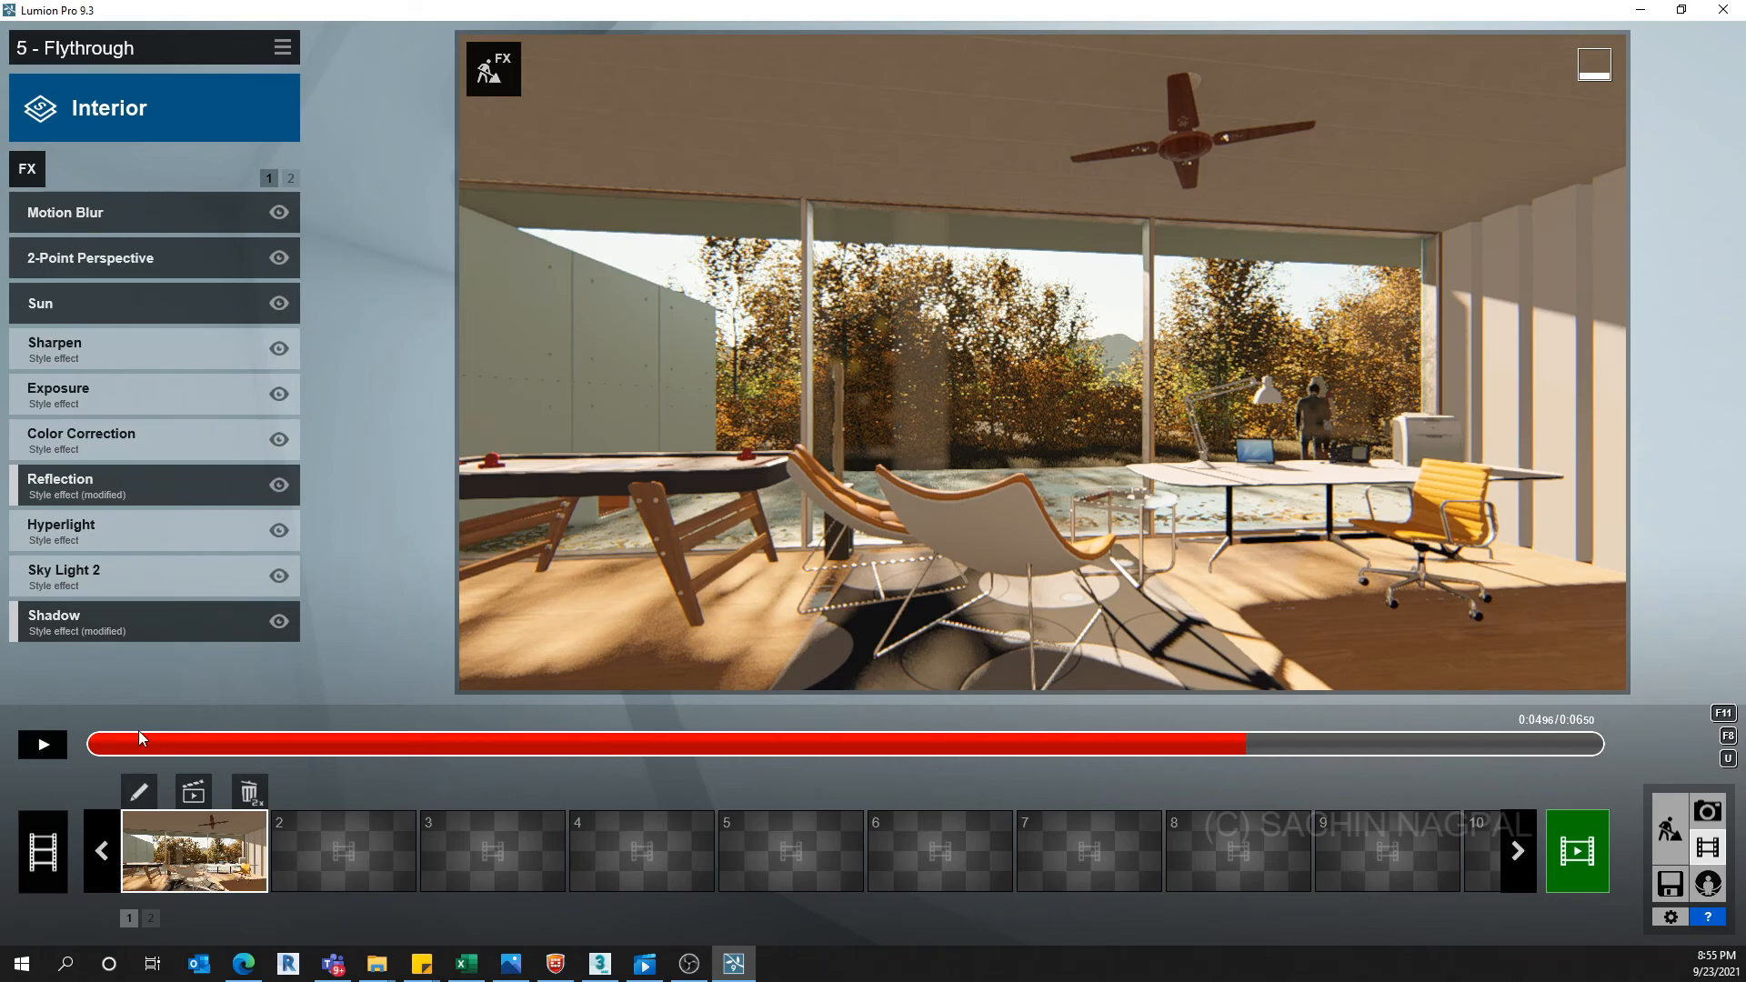
Play the Flythrough clip from its start in Movie mode, pause it and scrub to about 0:01.13 to check the fan
left_click(45, 744)
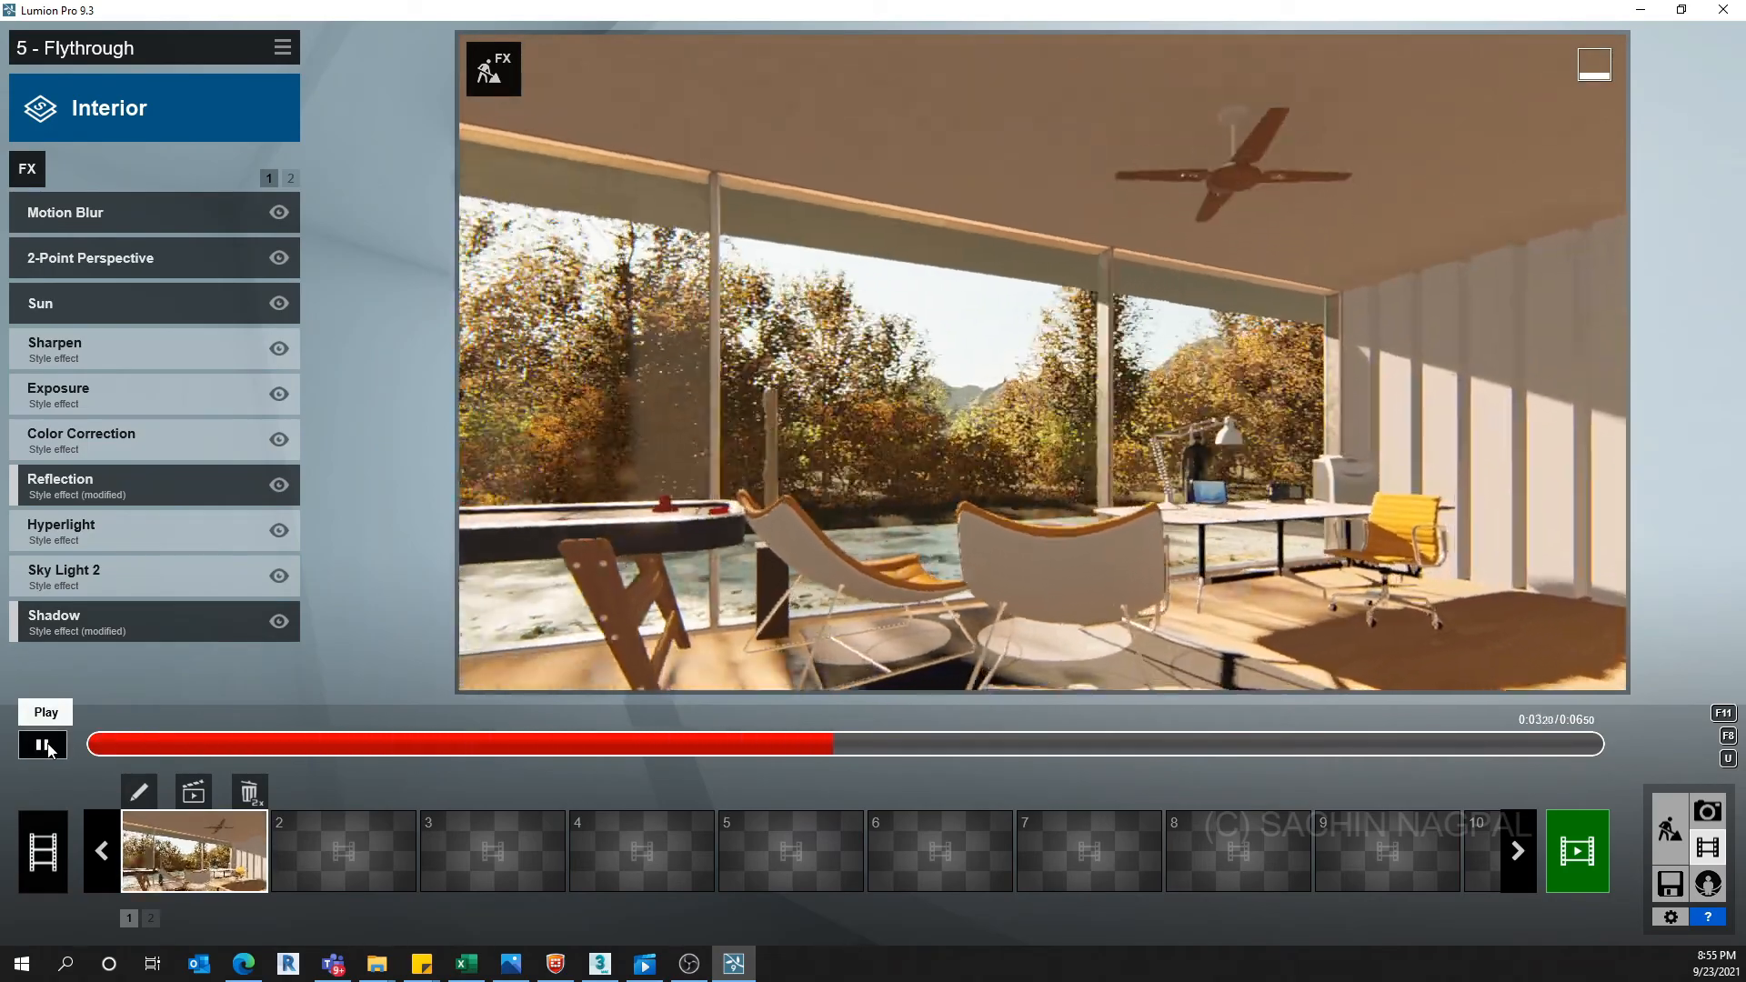
left_click(82, 750)
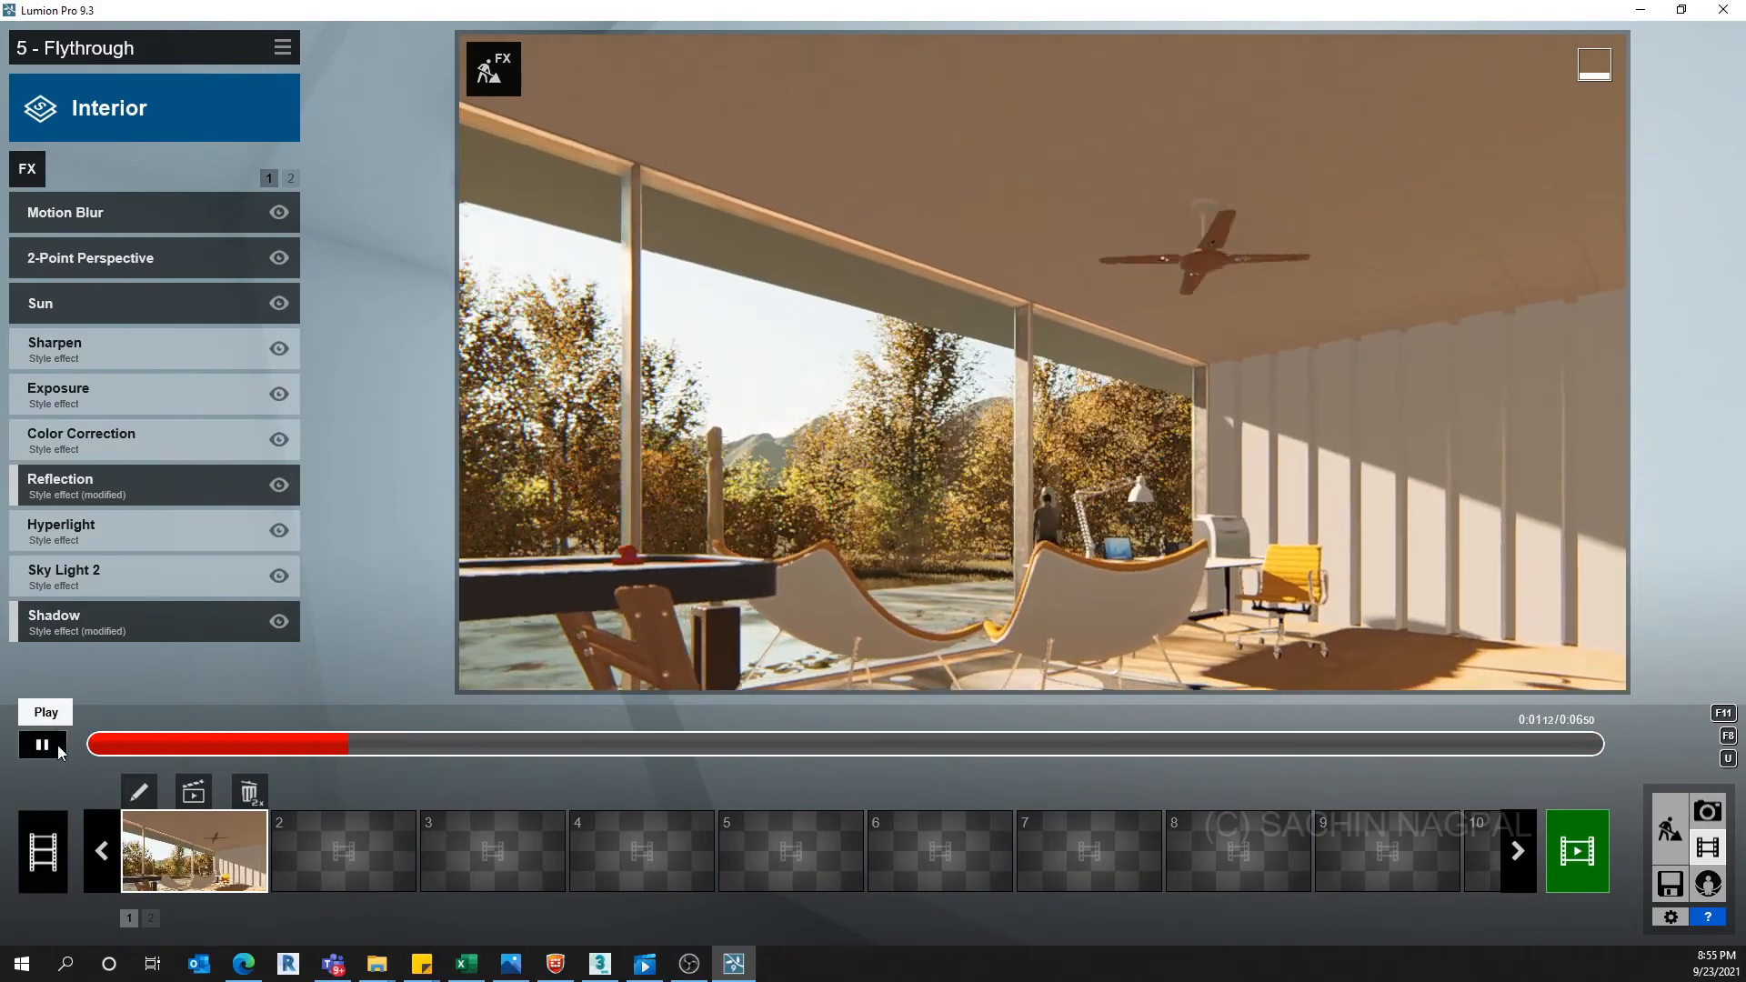
left_click(58, 747)
left_click_drag(408, 743, 353, 739)
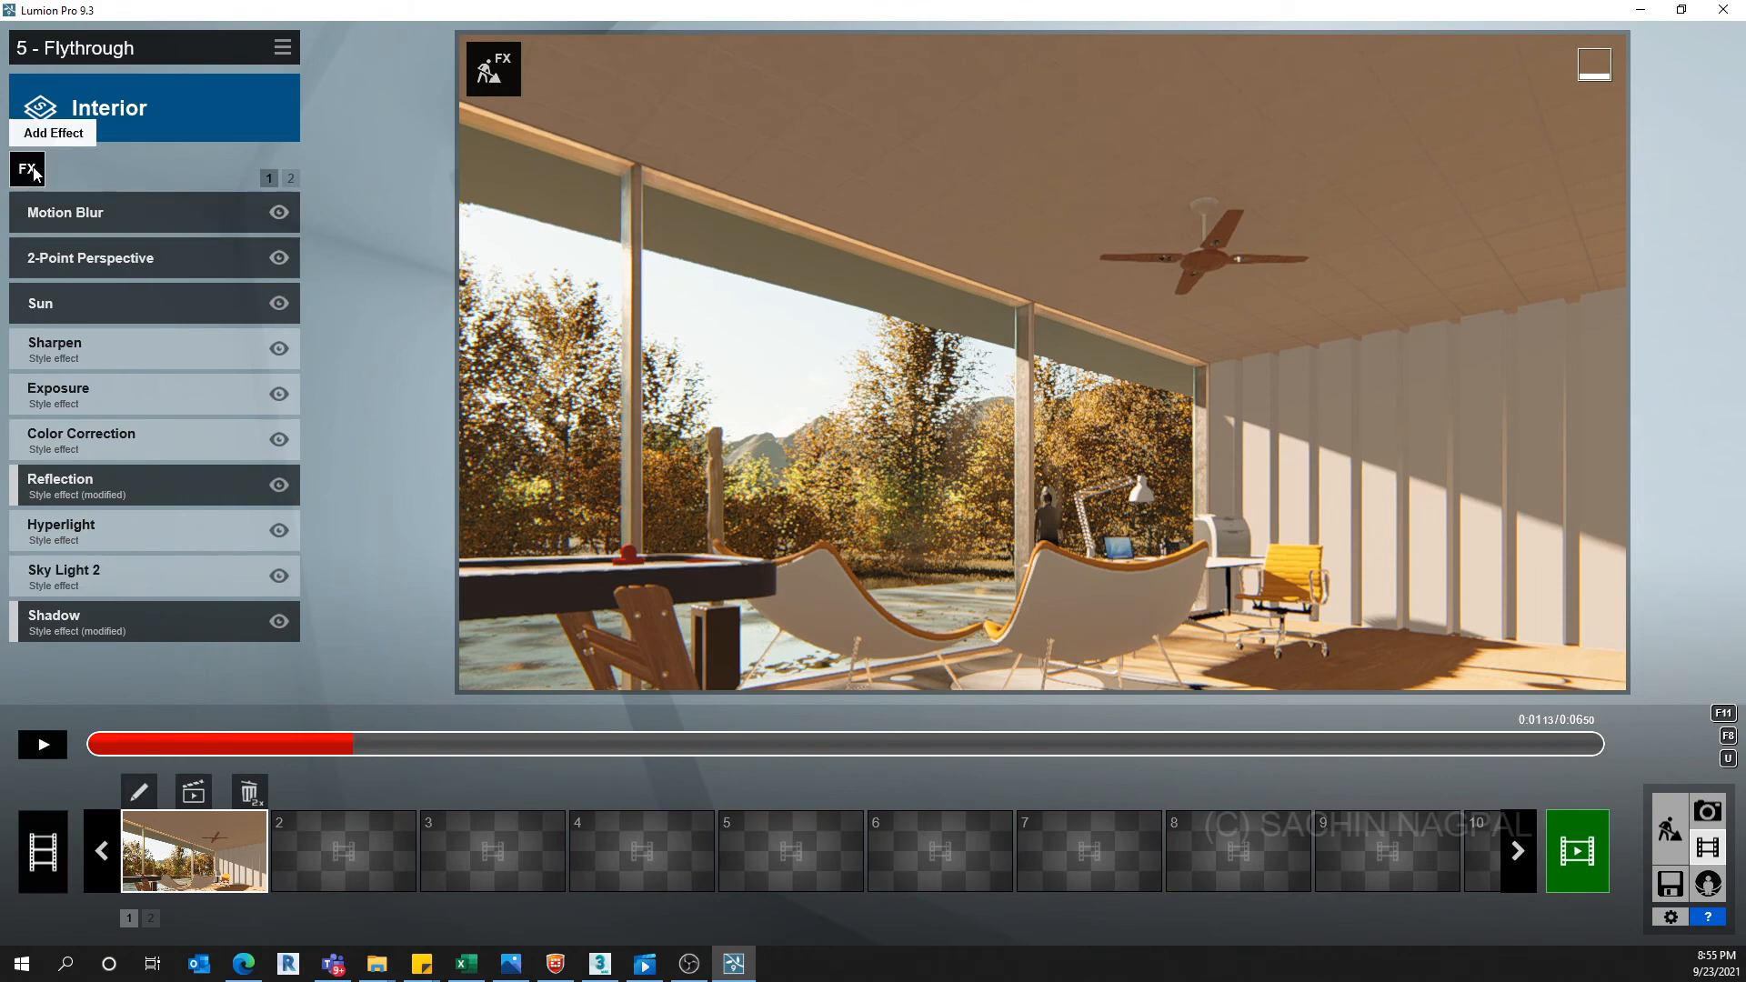
Add the Time Warp effect from the Scene and Animation category to the Flythrough clip
left_click(31, 171)
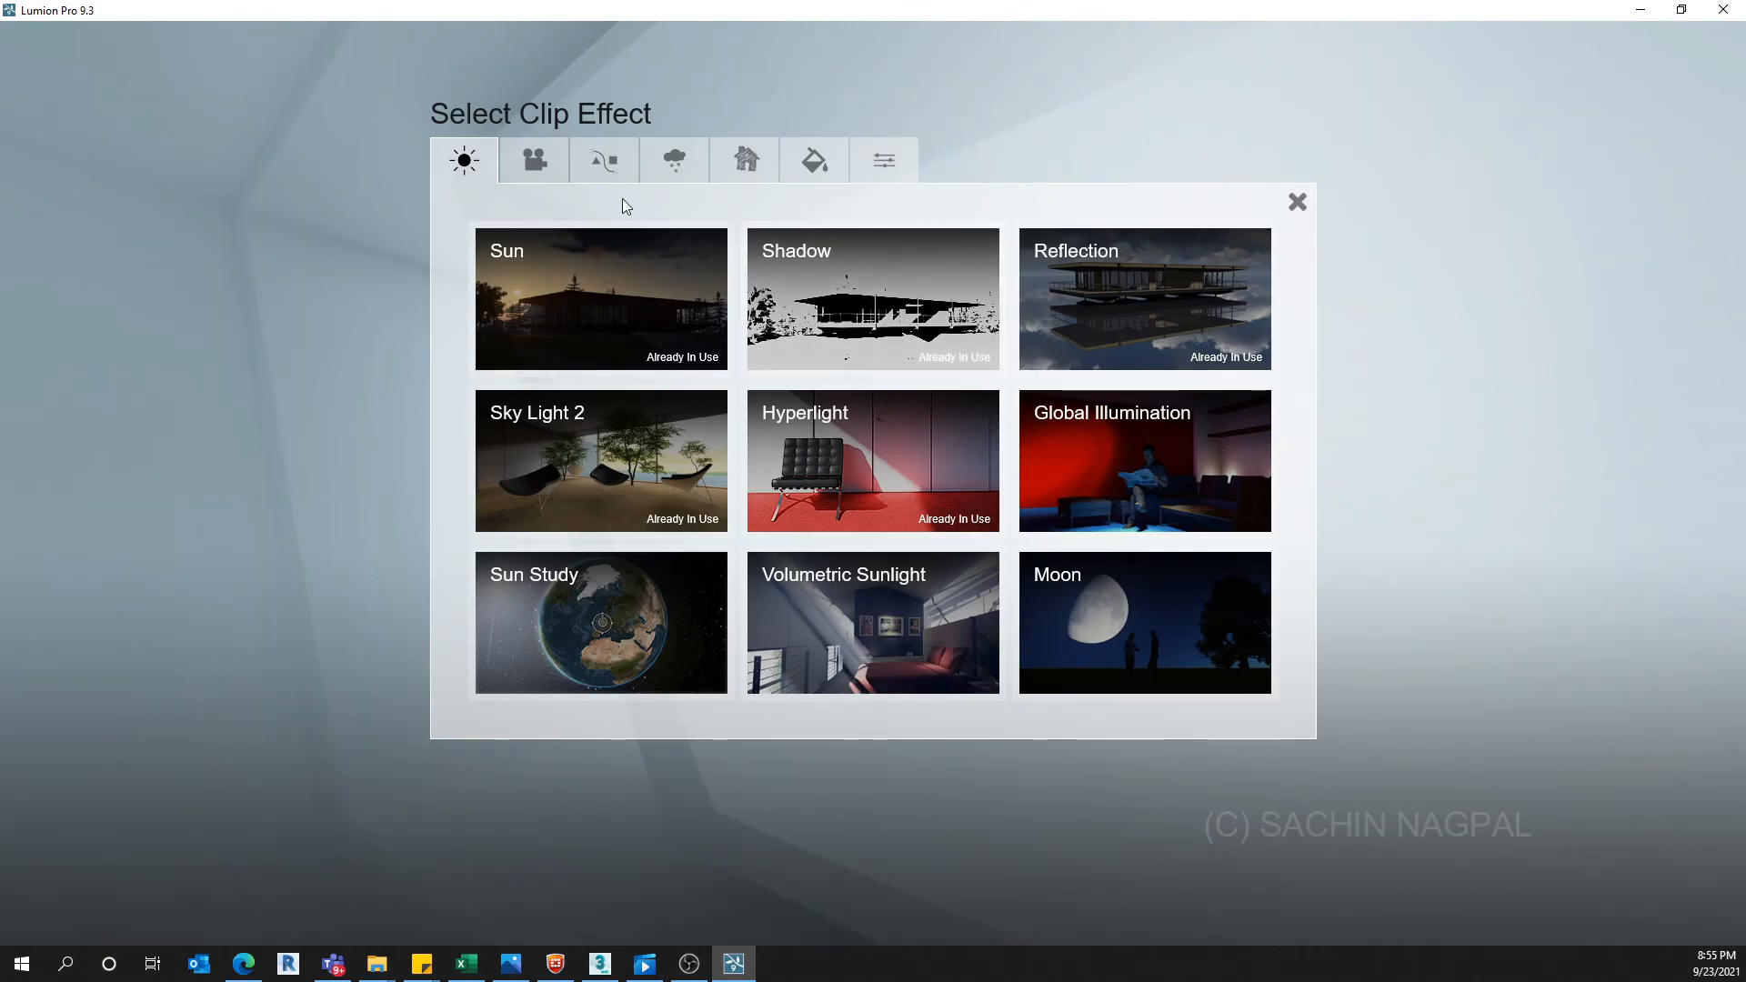
left_click(531, 171)
left_click(593, 164)
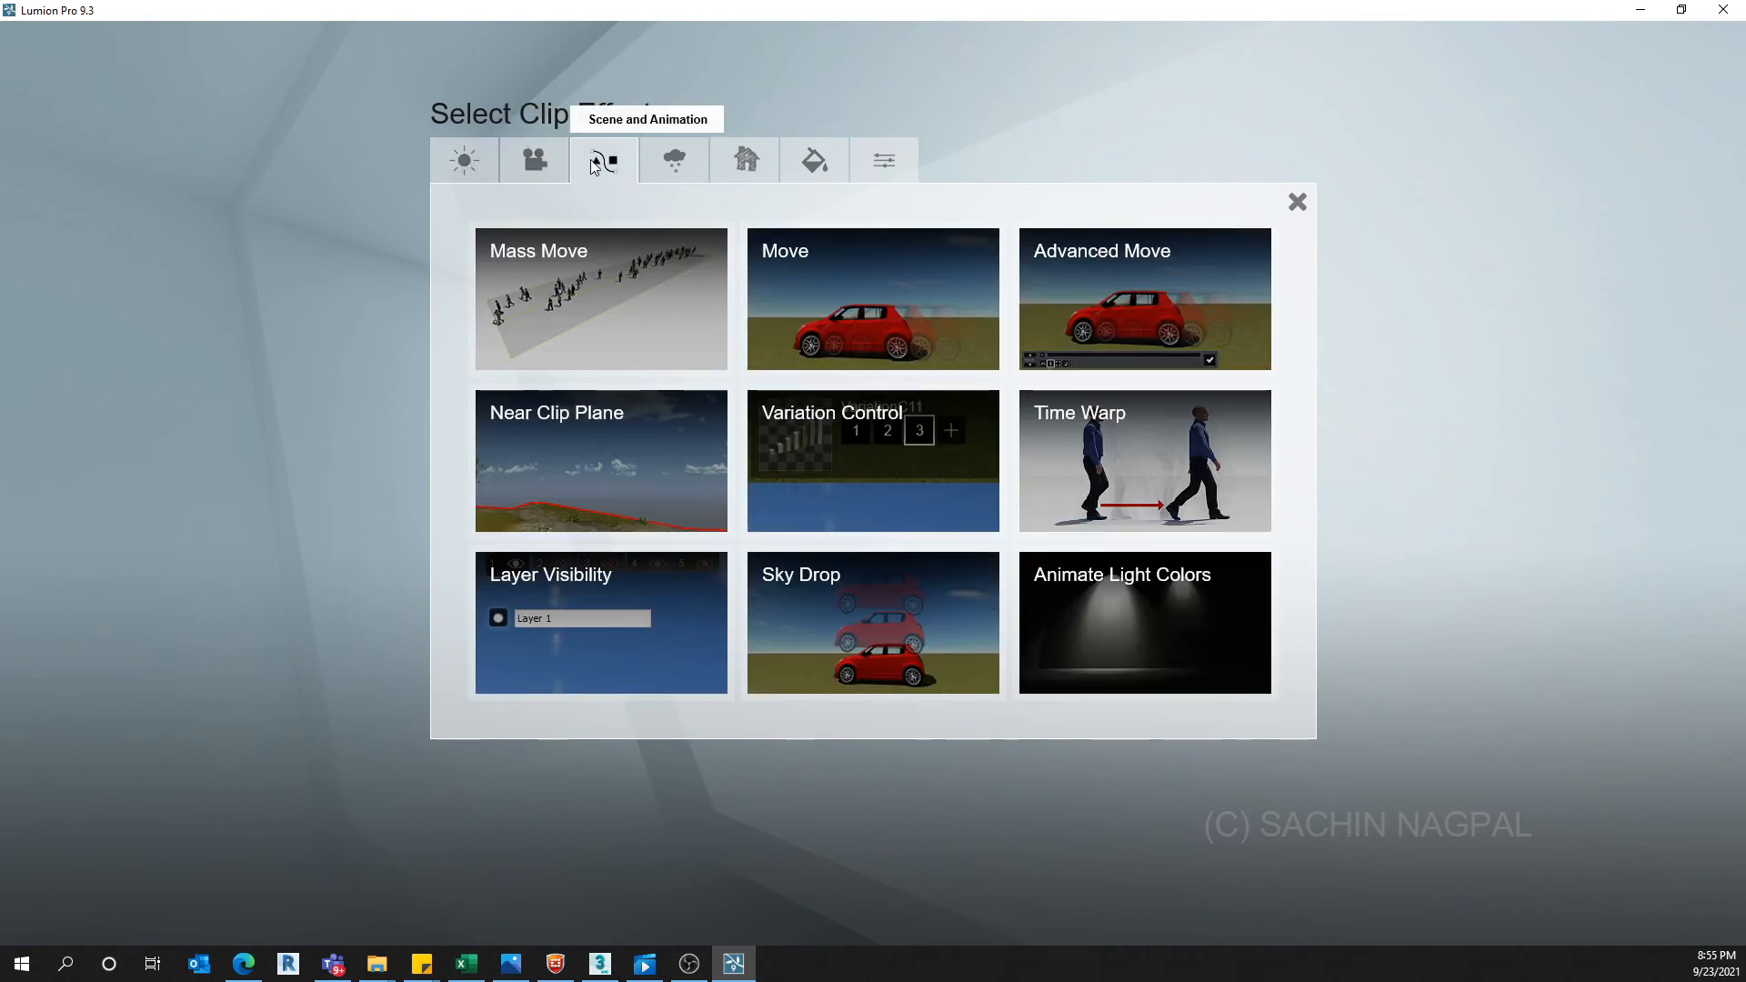
left_click(1132, 438)
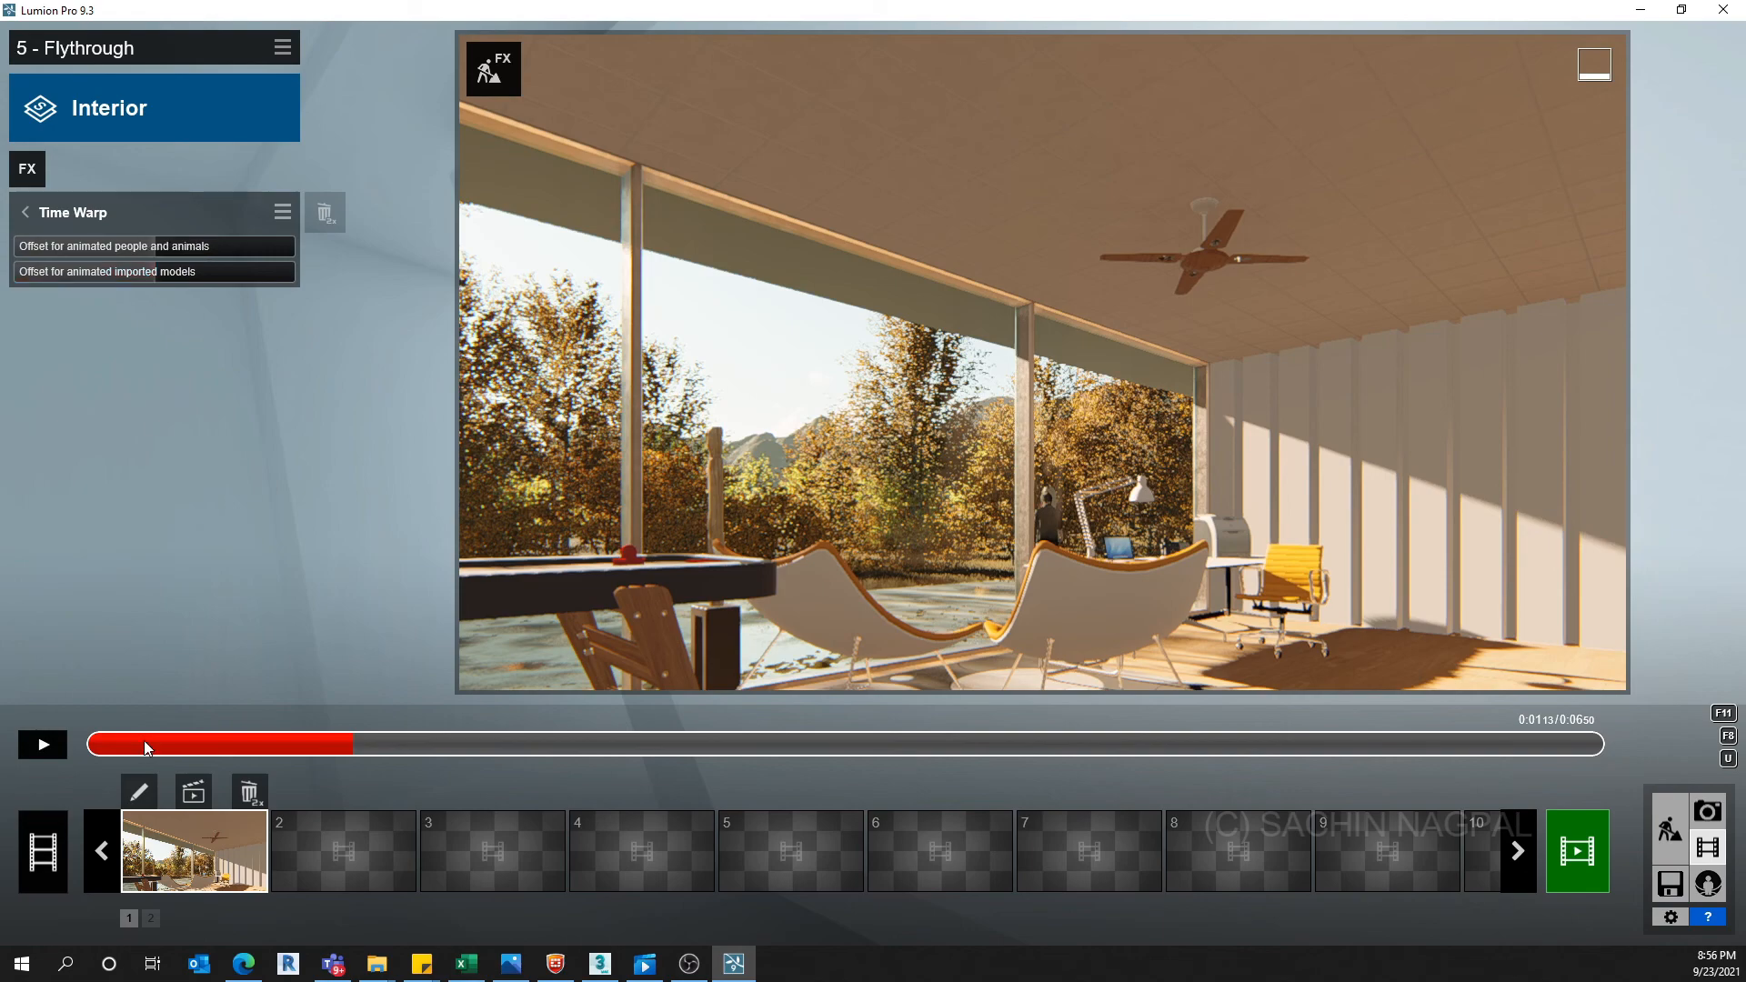
Play and pause the Flythrough clip repeatedly to examine the fan's spin with the Time Warp effect
left_click(42, 745)
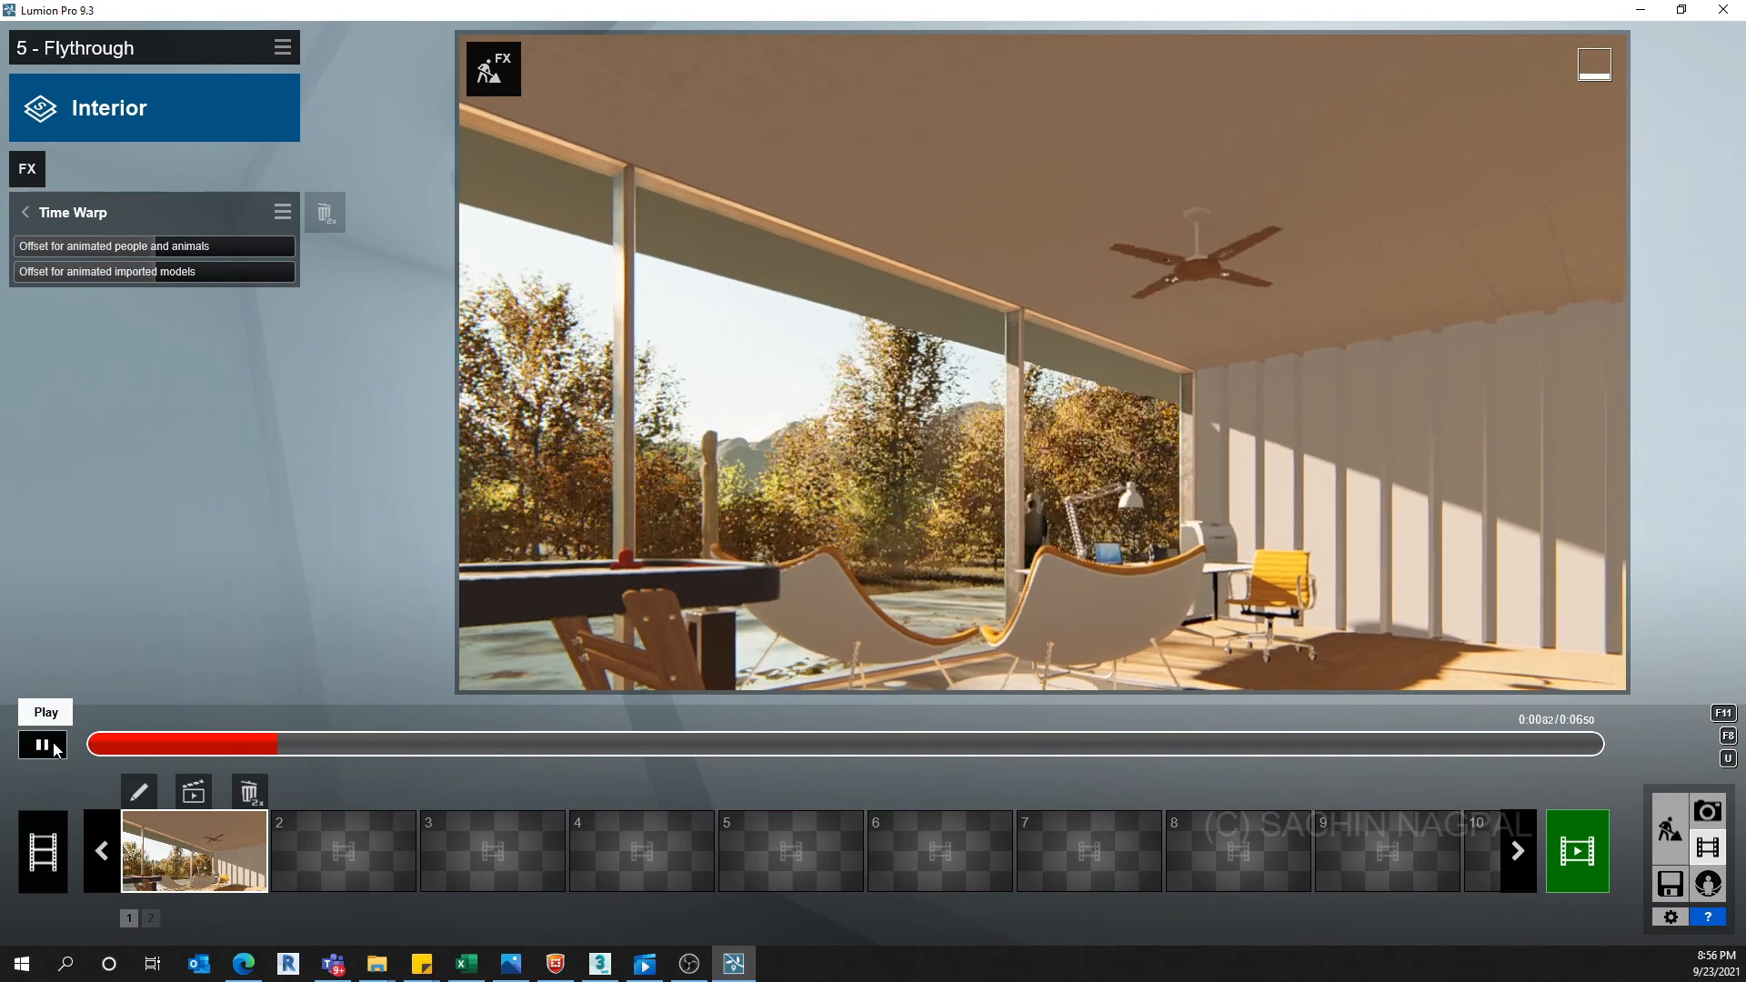
left_click(43, 745)
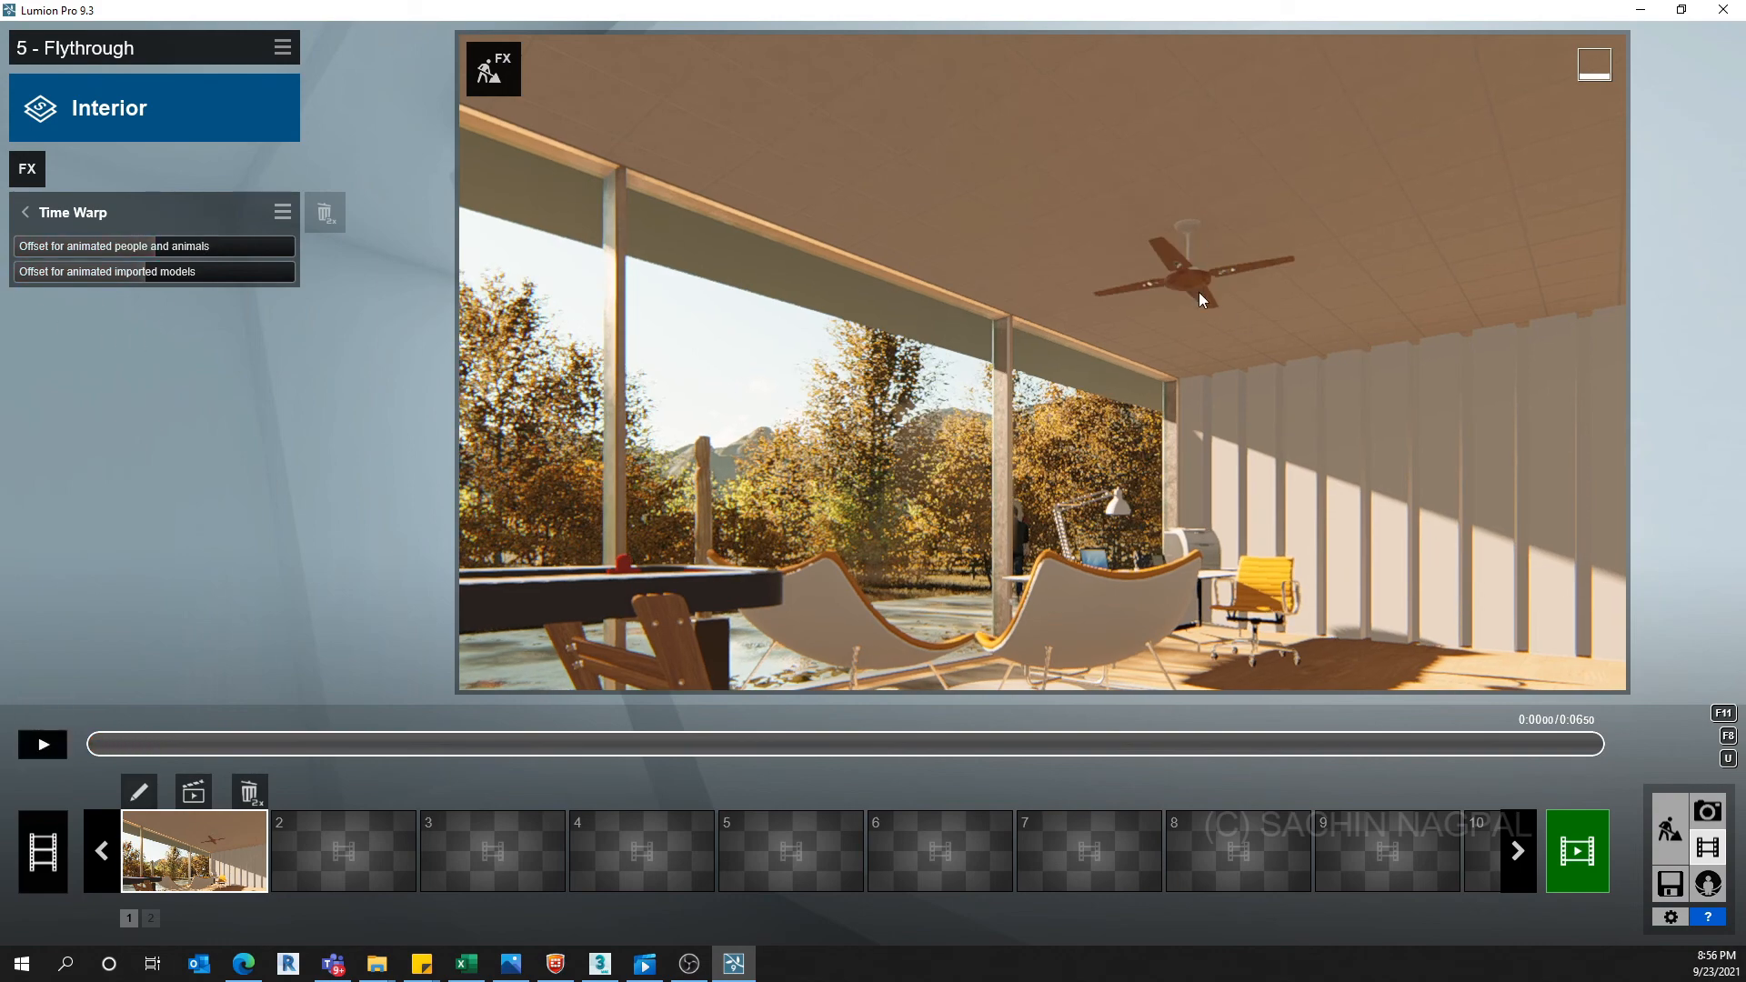
left_click(42, 745)
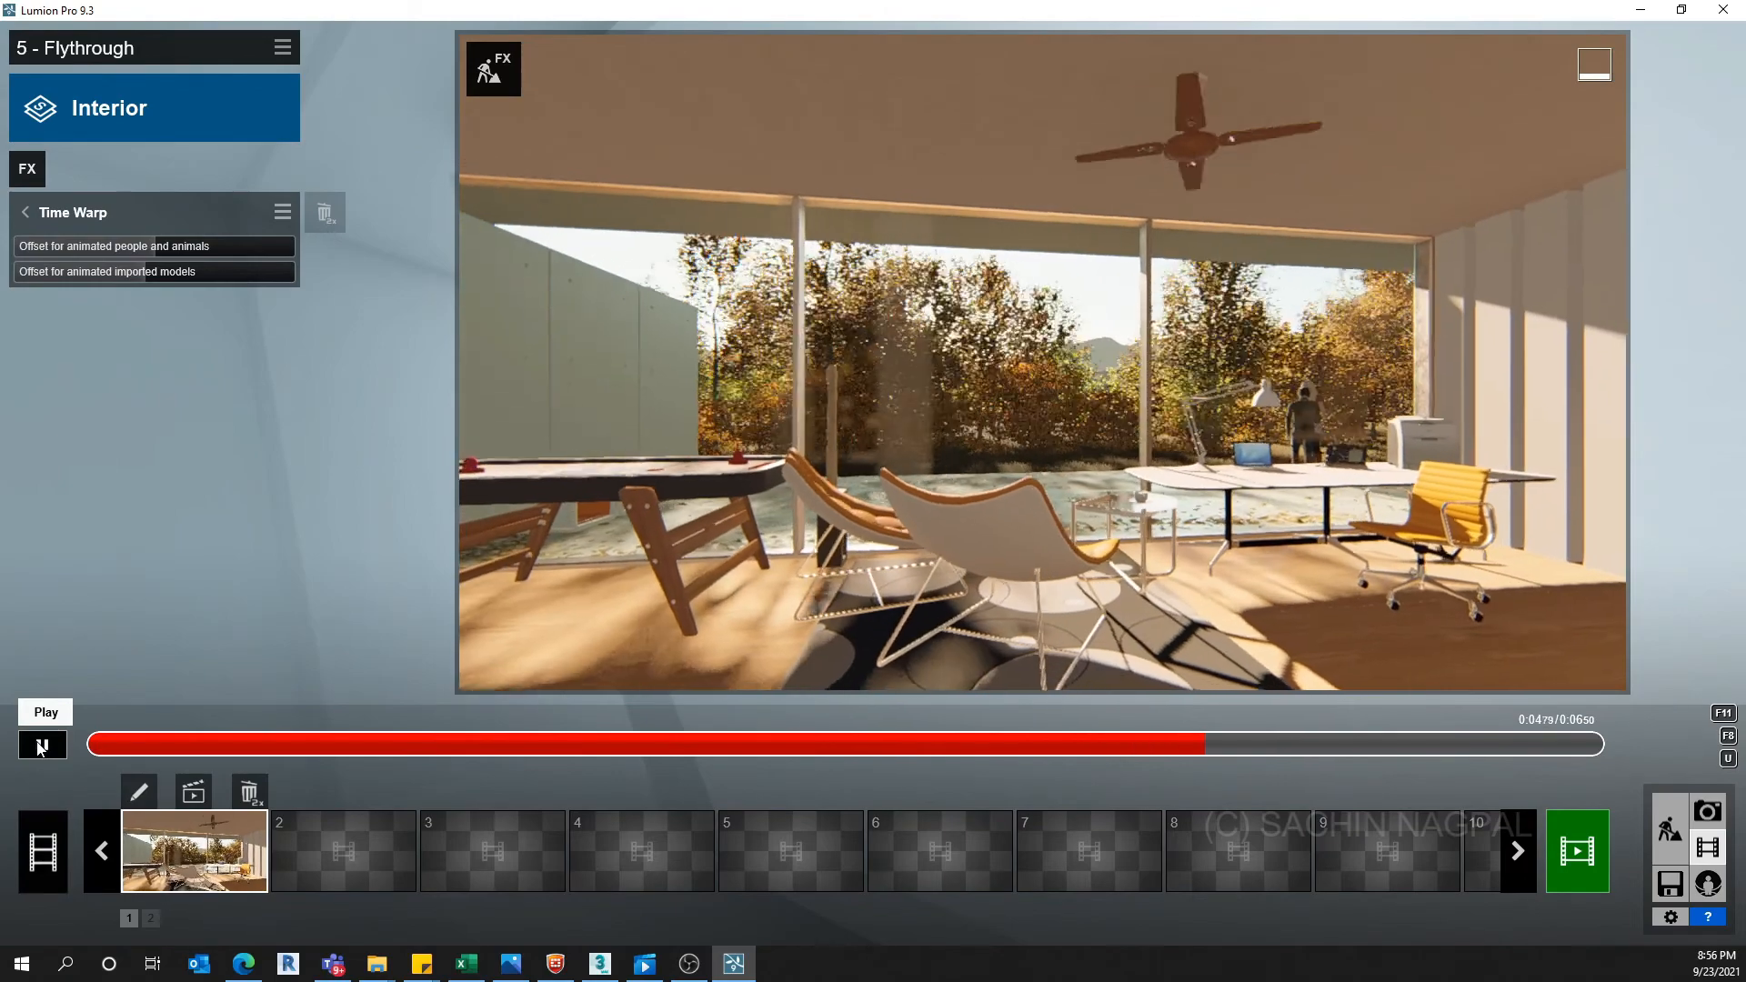
left_click(41, 746)
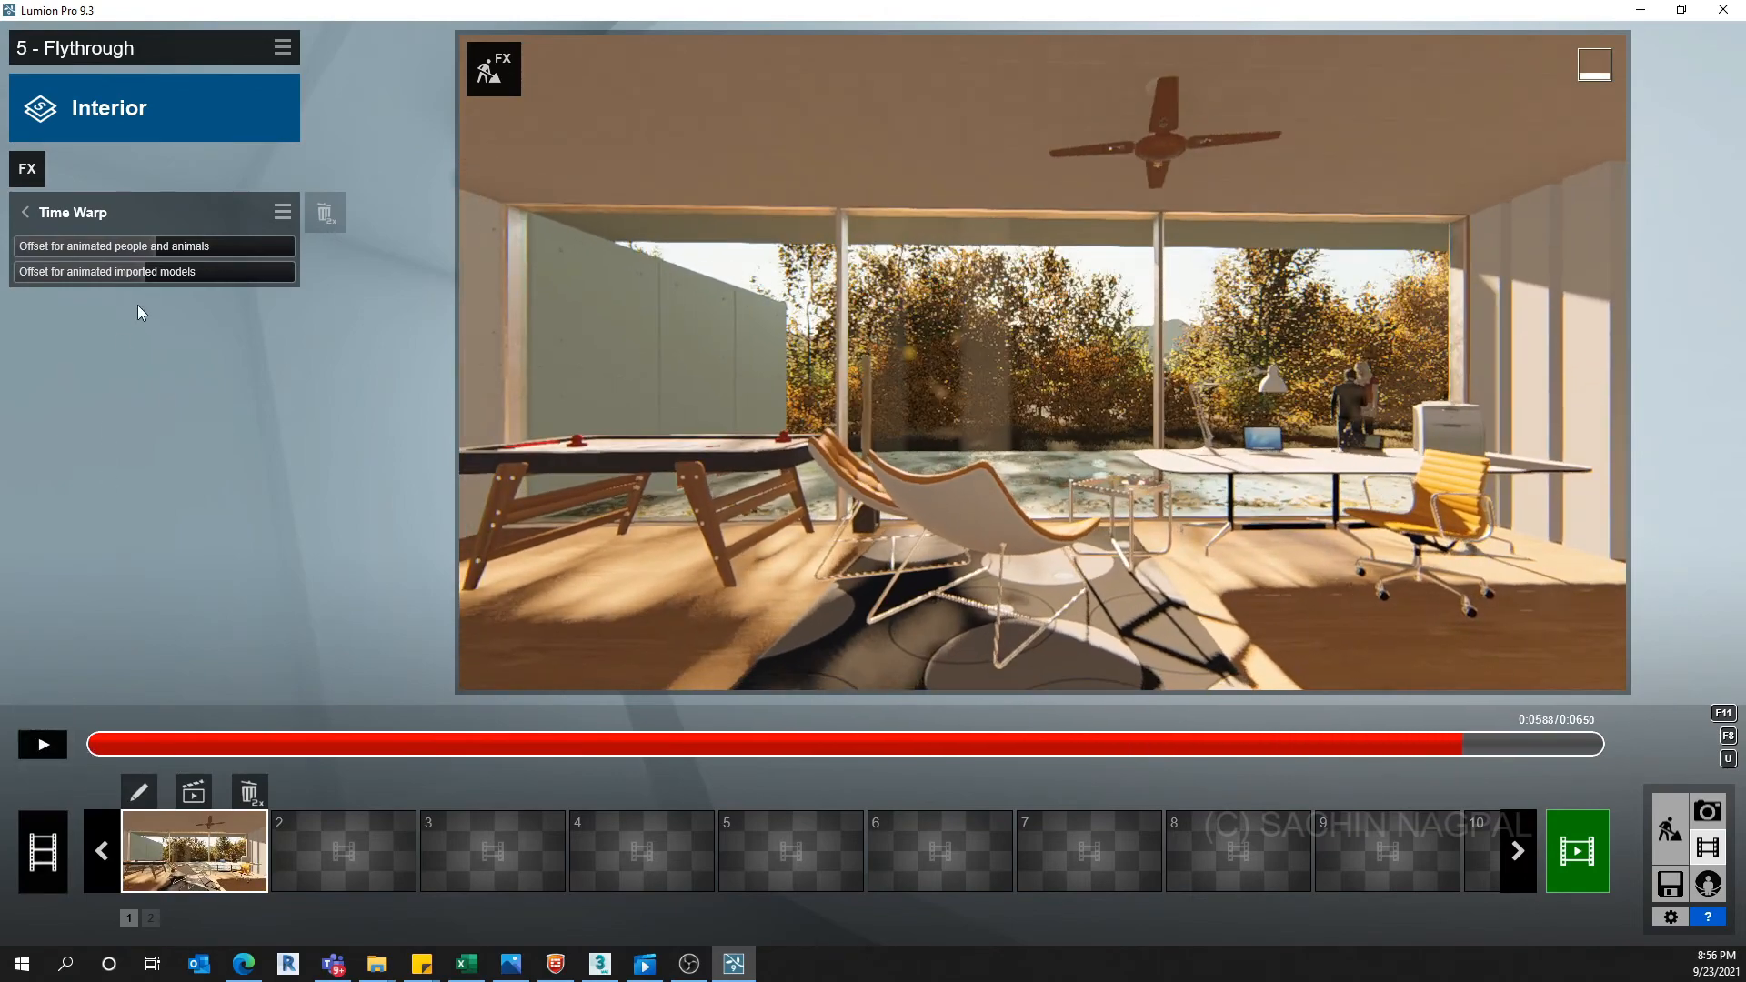
Slightly lower the Time Warp offset for animated imported models and replay the Flythrough clip
left_click_drag(144, 278, 139, 274)
left_click(42, 748)
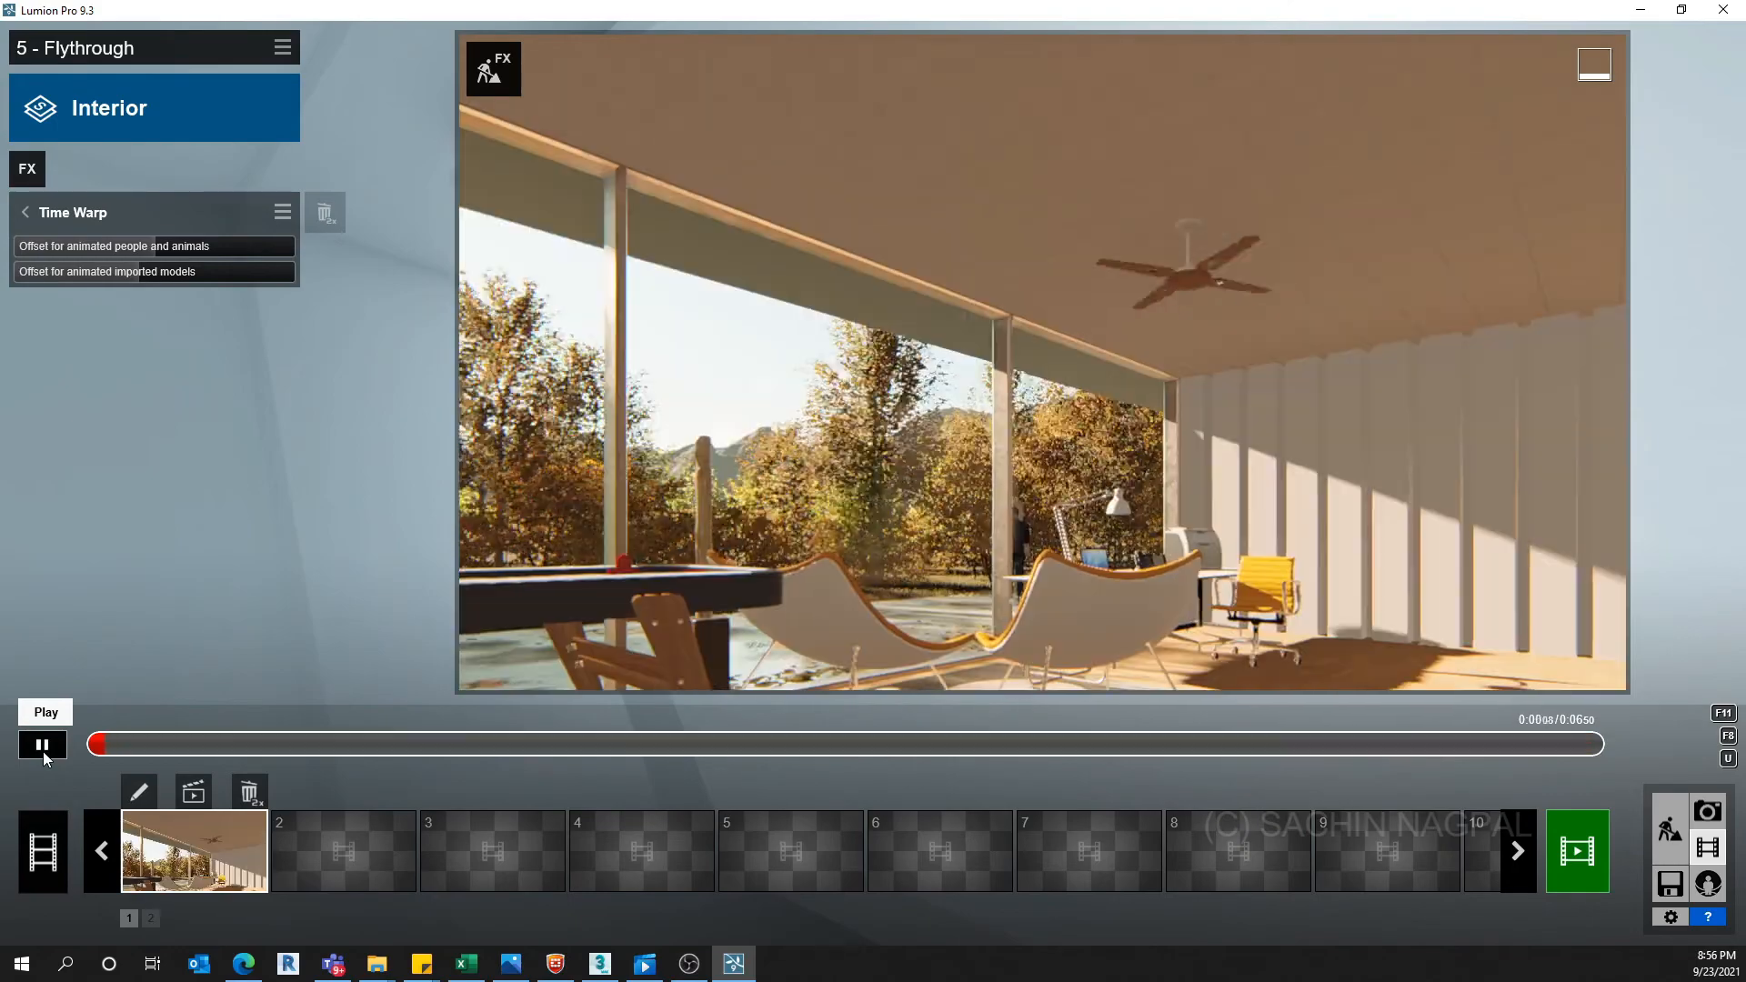
left_click(42, 745)
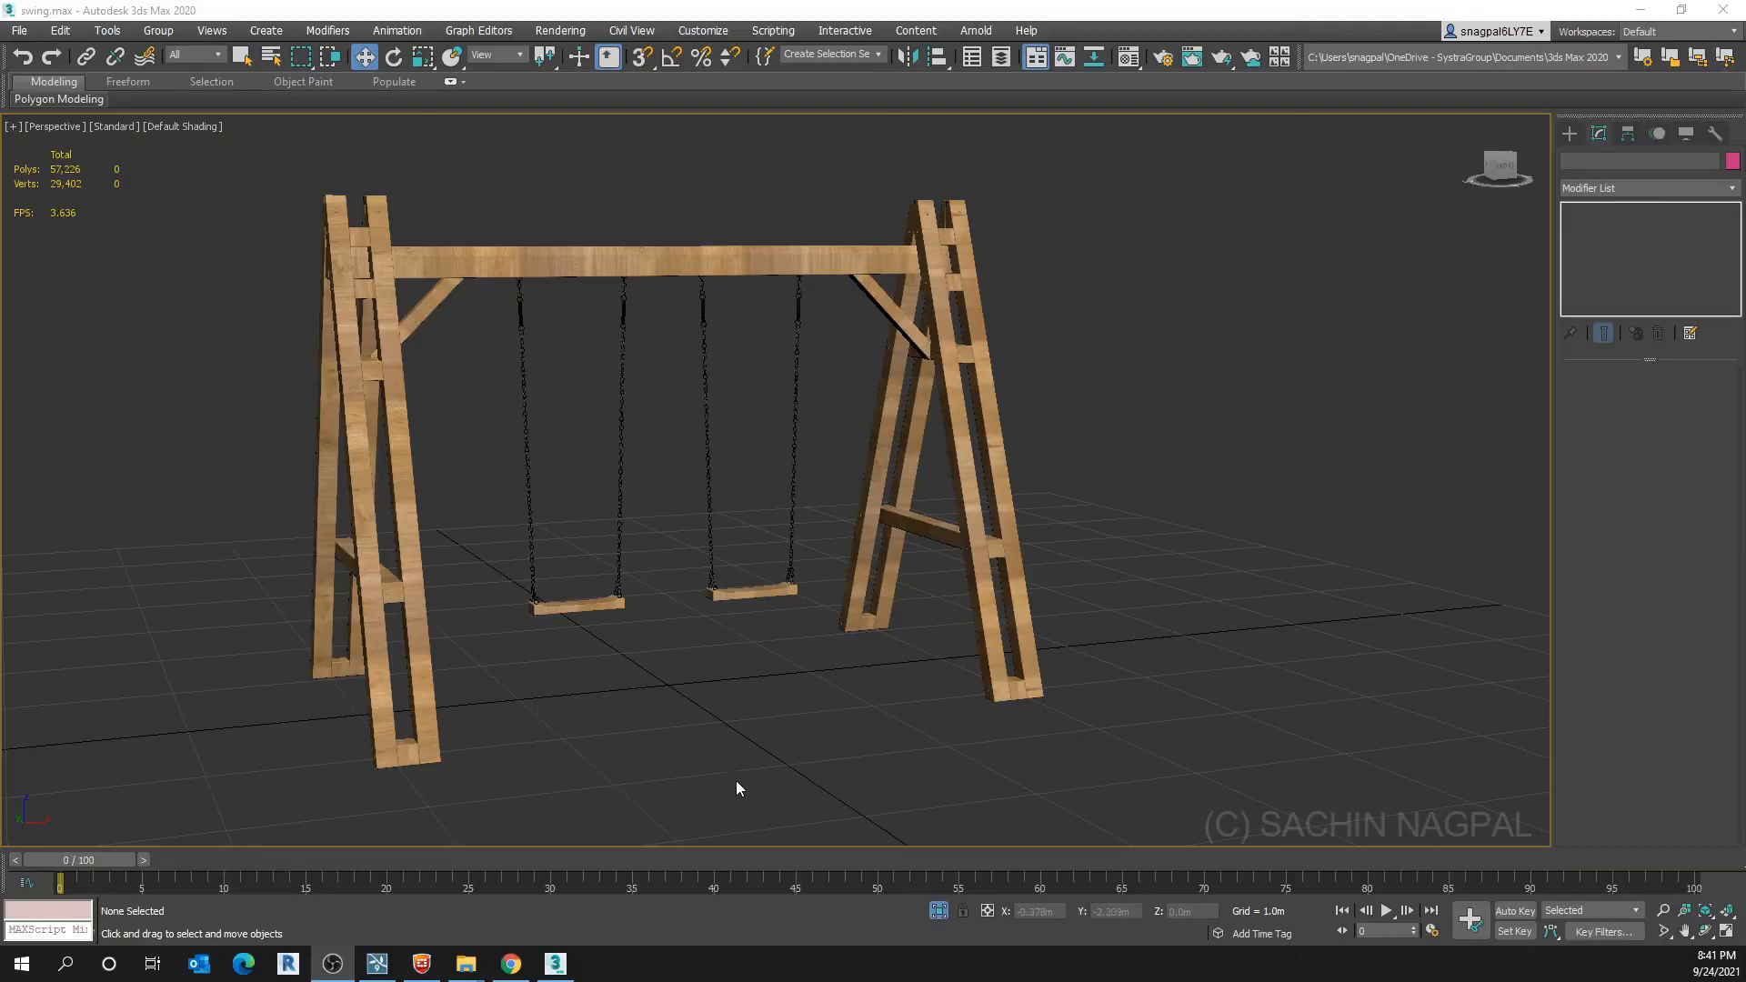
In 3ds Max, try raising the swing frame group away from the two swings, and undo the move
middle_click_drag(736, 782, 821, 745)
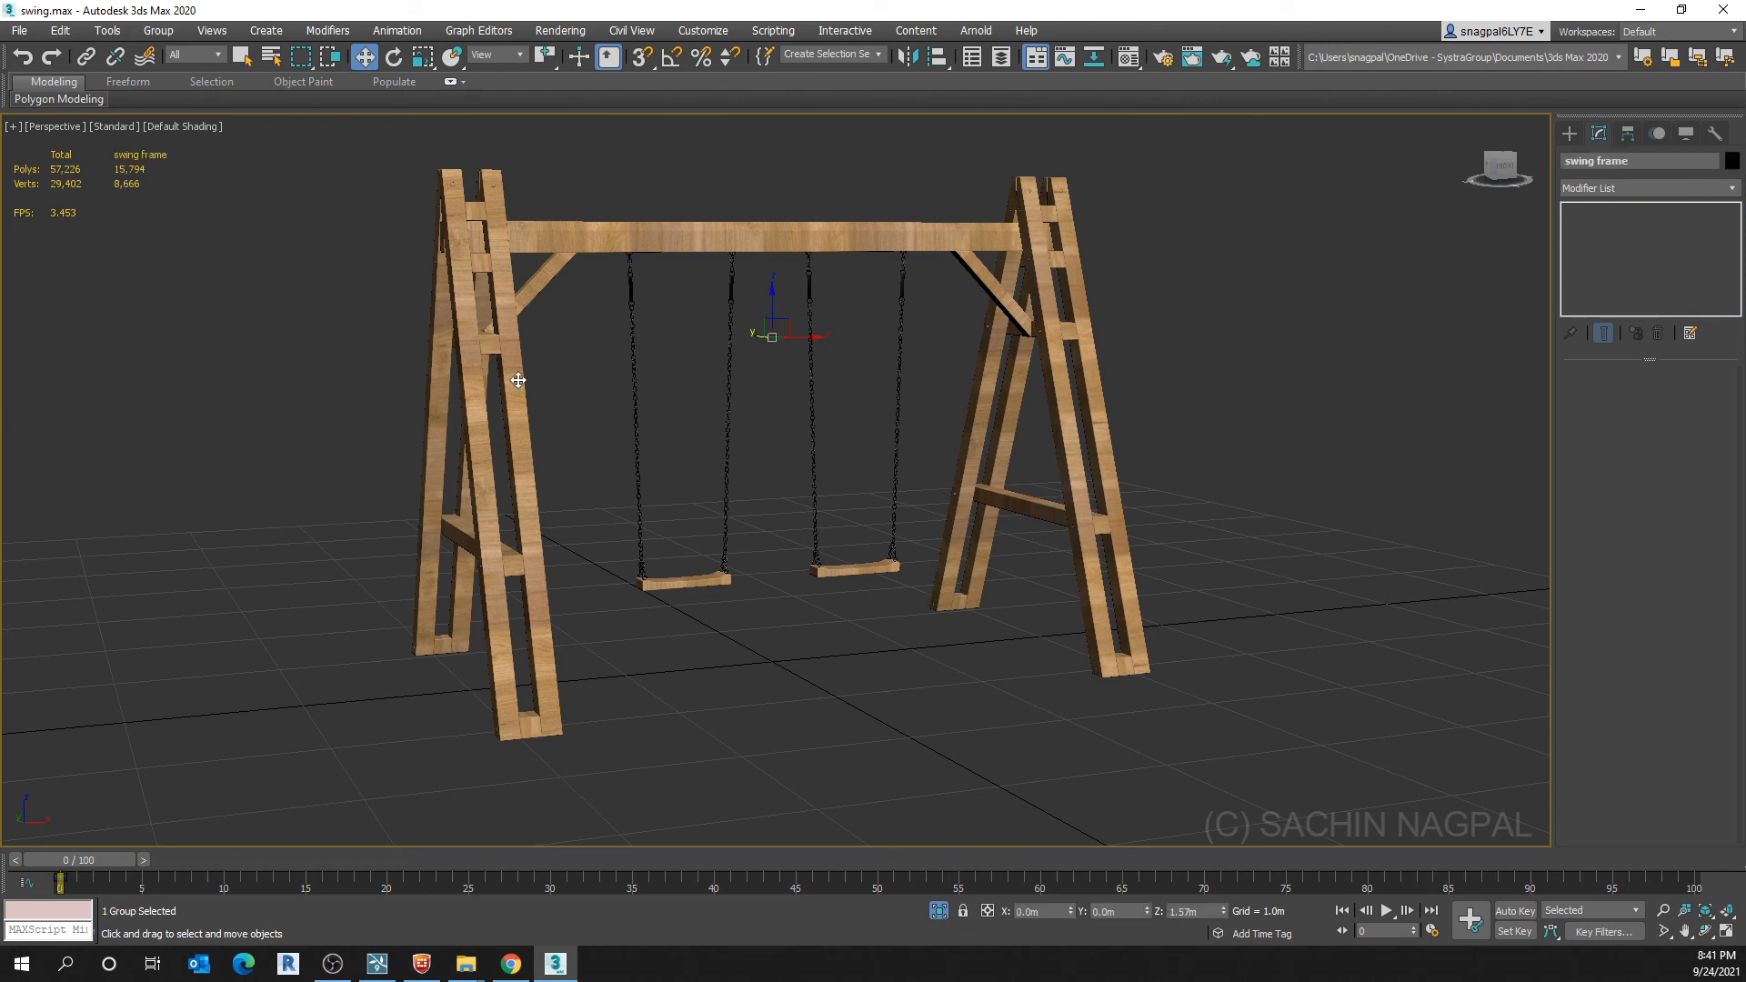
left_click_drag(774, 295, 789, 246)
key("ctrl+z")
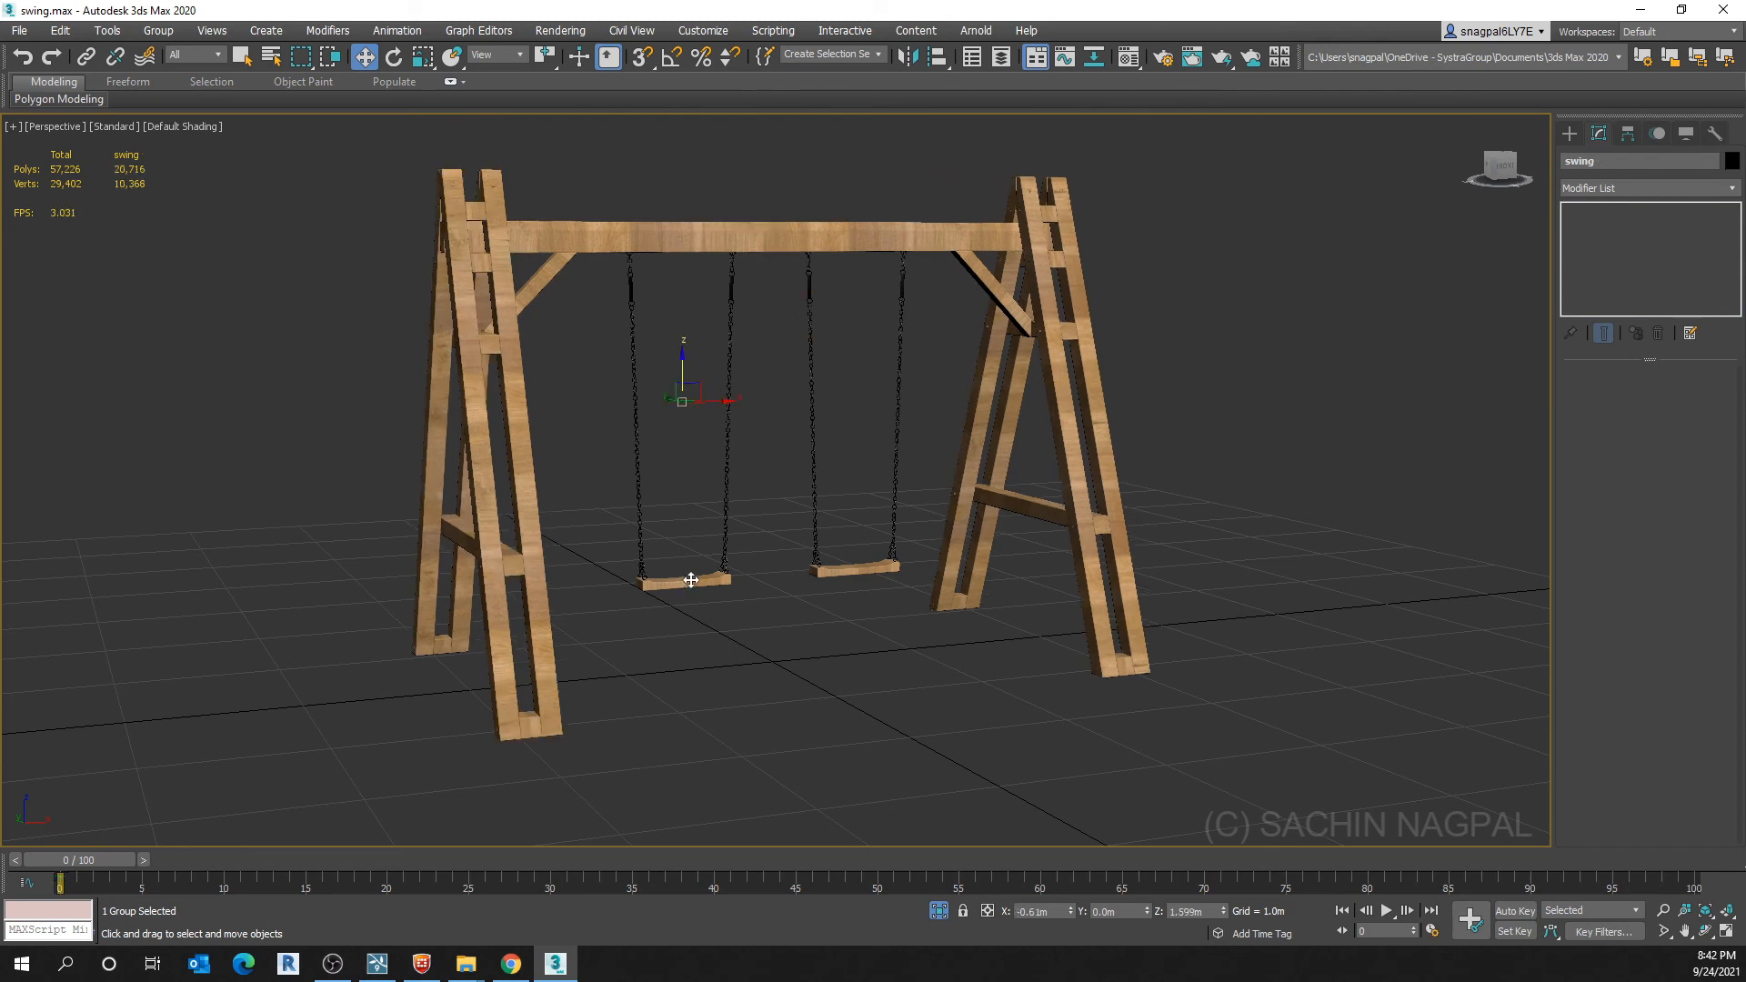
left_click(502, 299)
scroll(558, 438, "up", 10)
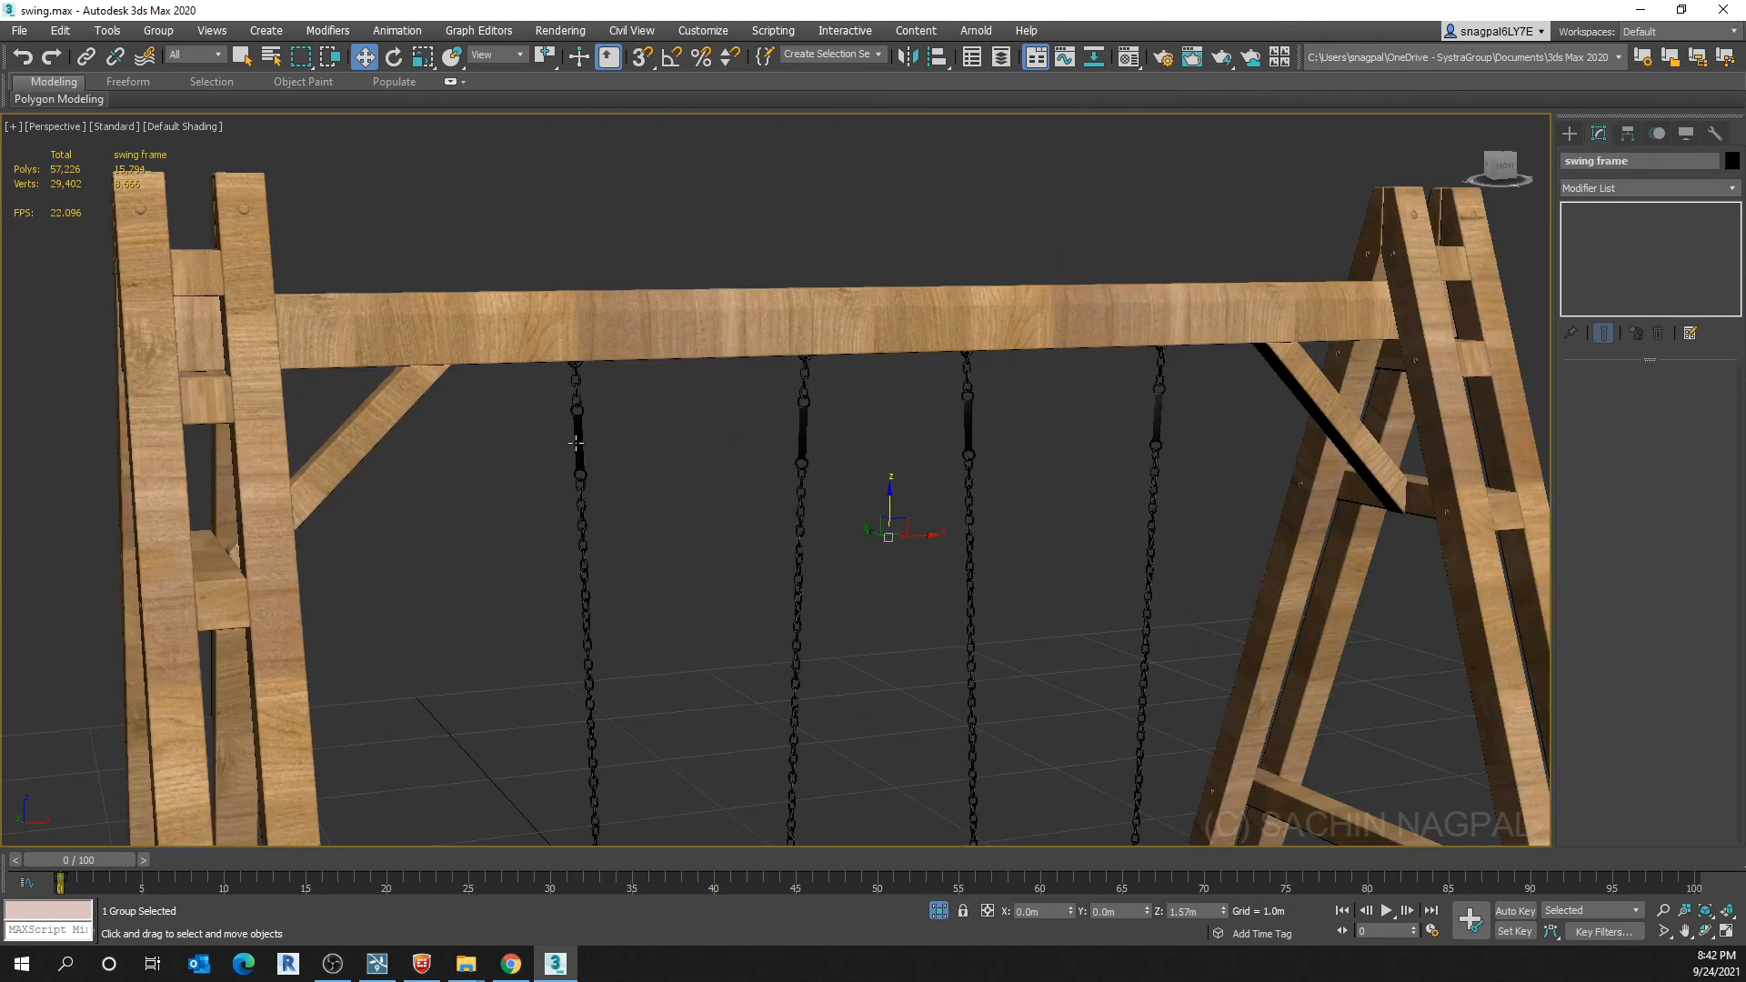
mouse_move(564, 407)
middle_mouse_down()
mouse_move(565, 292)
mouse_move(558, 438)
middle_mouse_up()
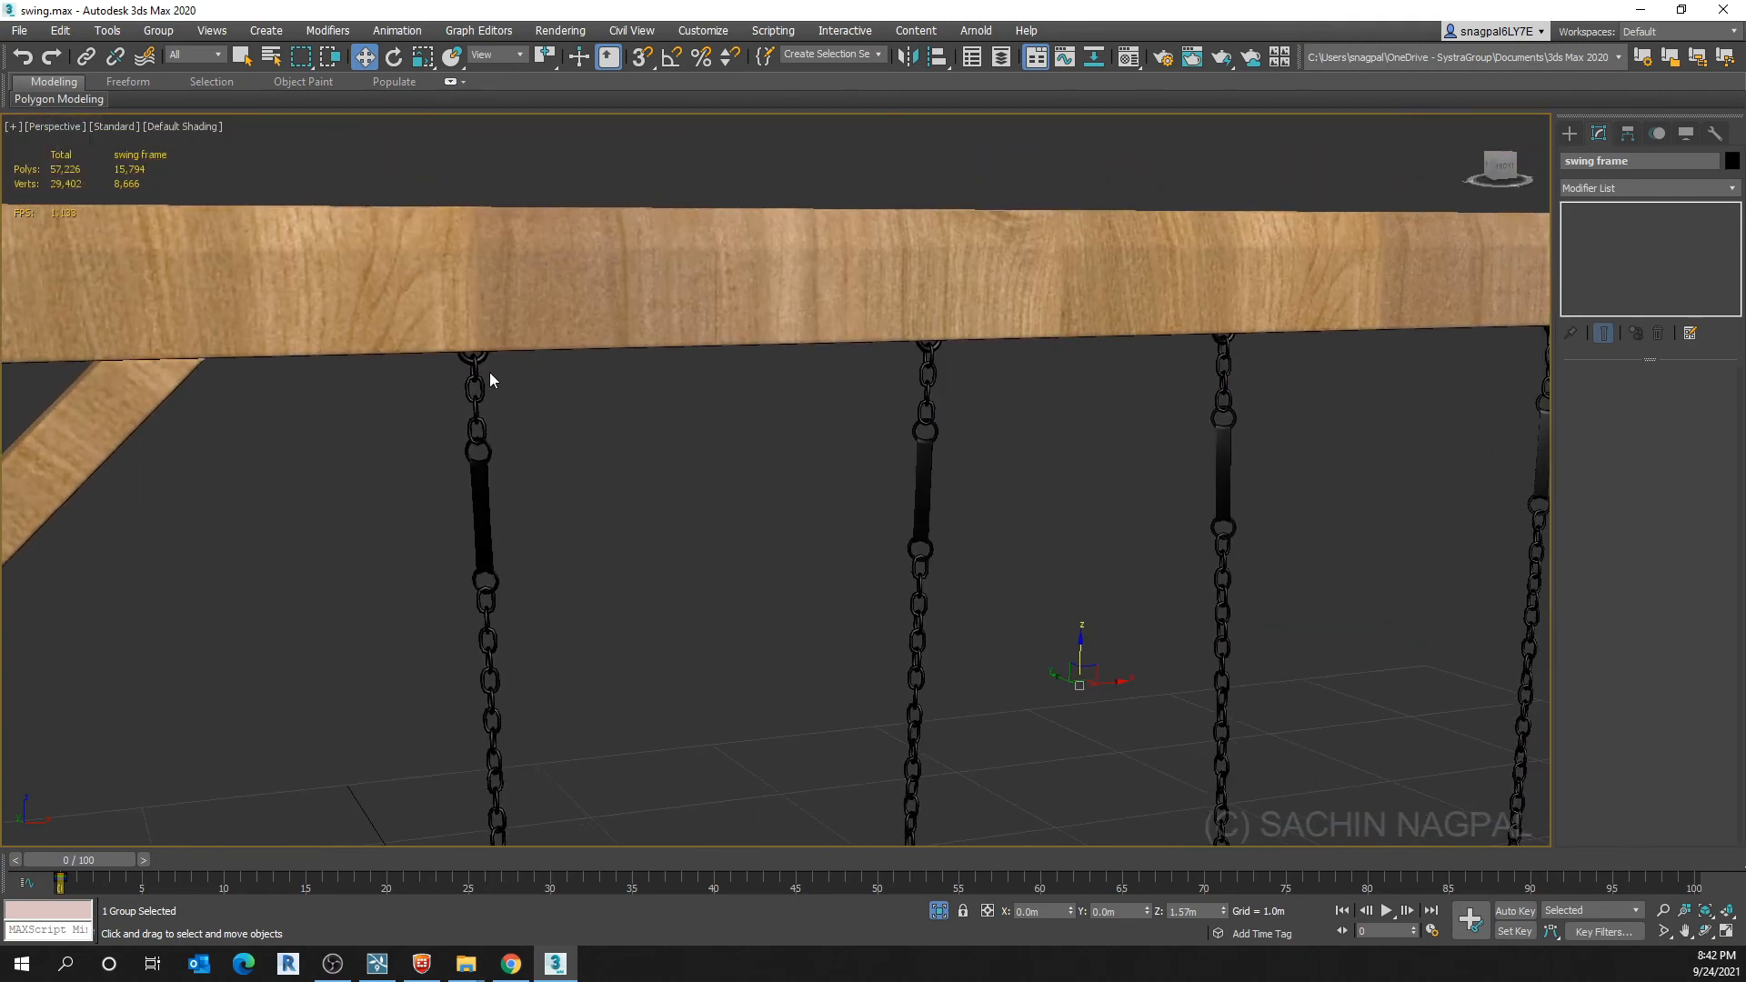
left_click_drag(1078, 641, 1080, 606)
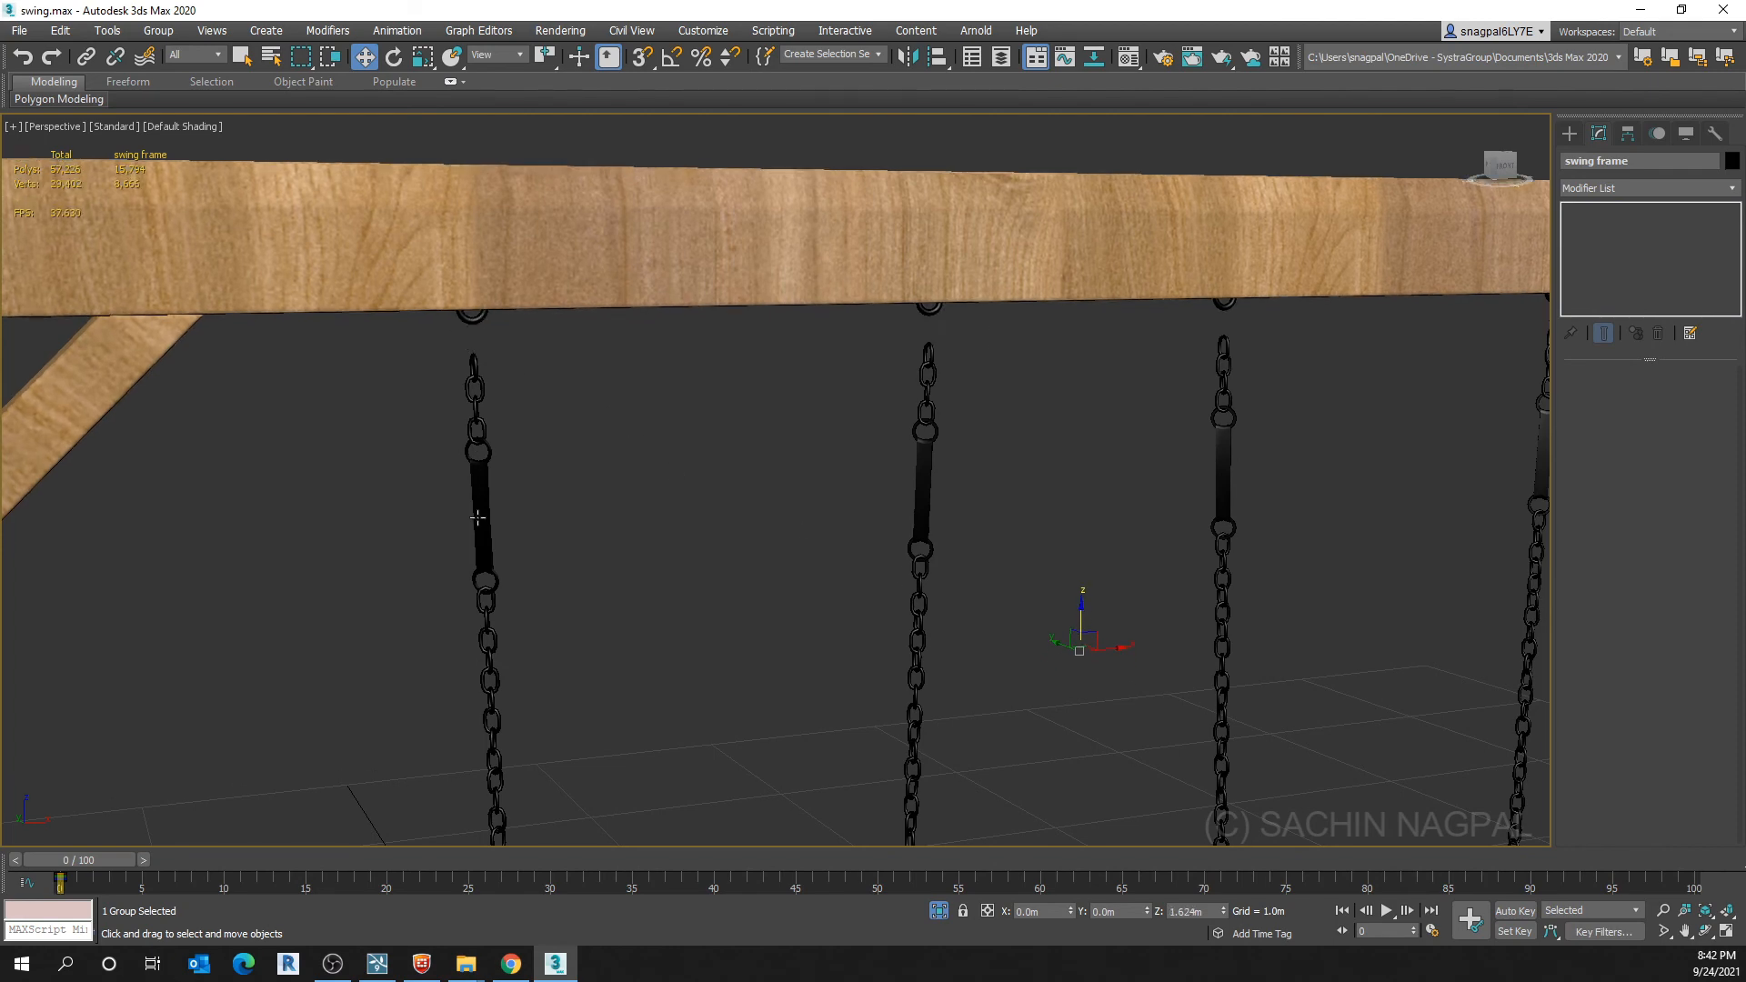
key("ctrl+z")
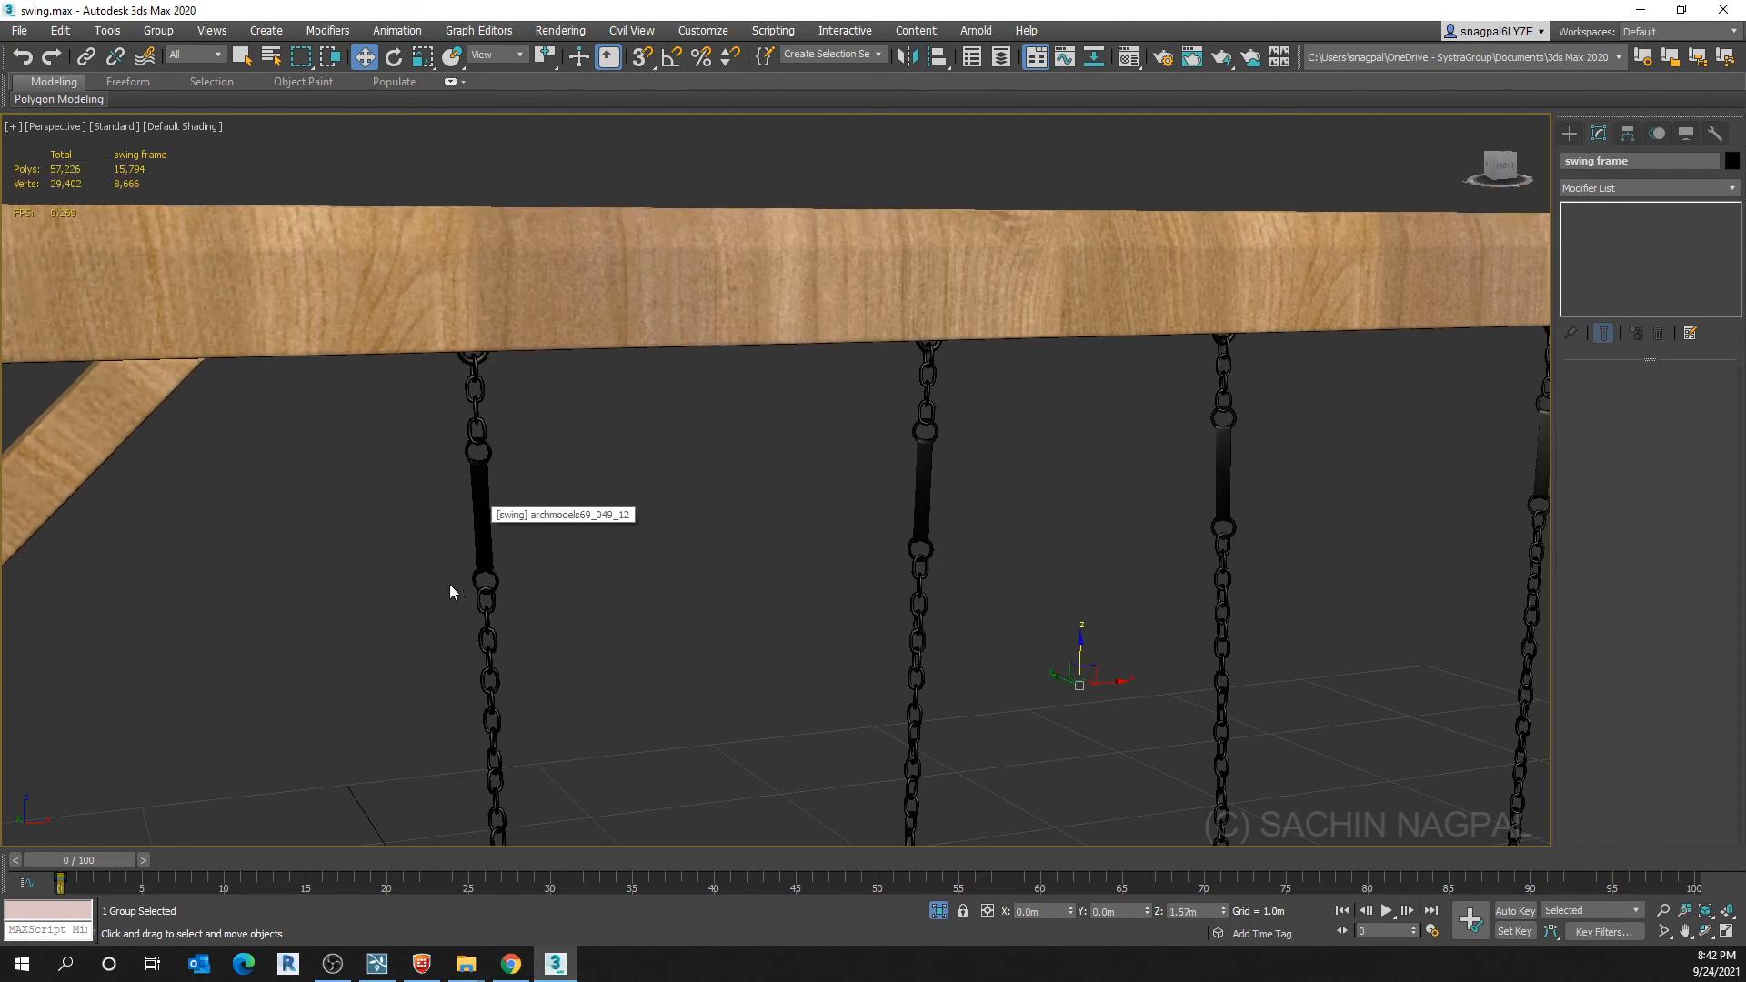
Export only the selected swing frame group as the FBX file "swing frame" in the export folder, with Animation enabled
scroll(625, 413, "down", 6)
middle_click_drag(630, 486, 555, 500)
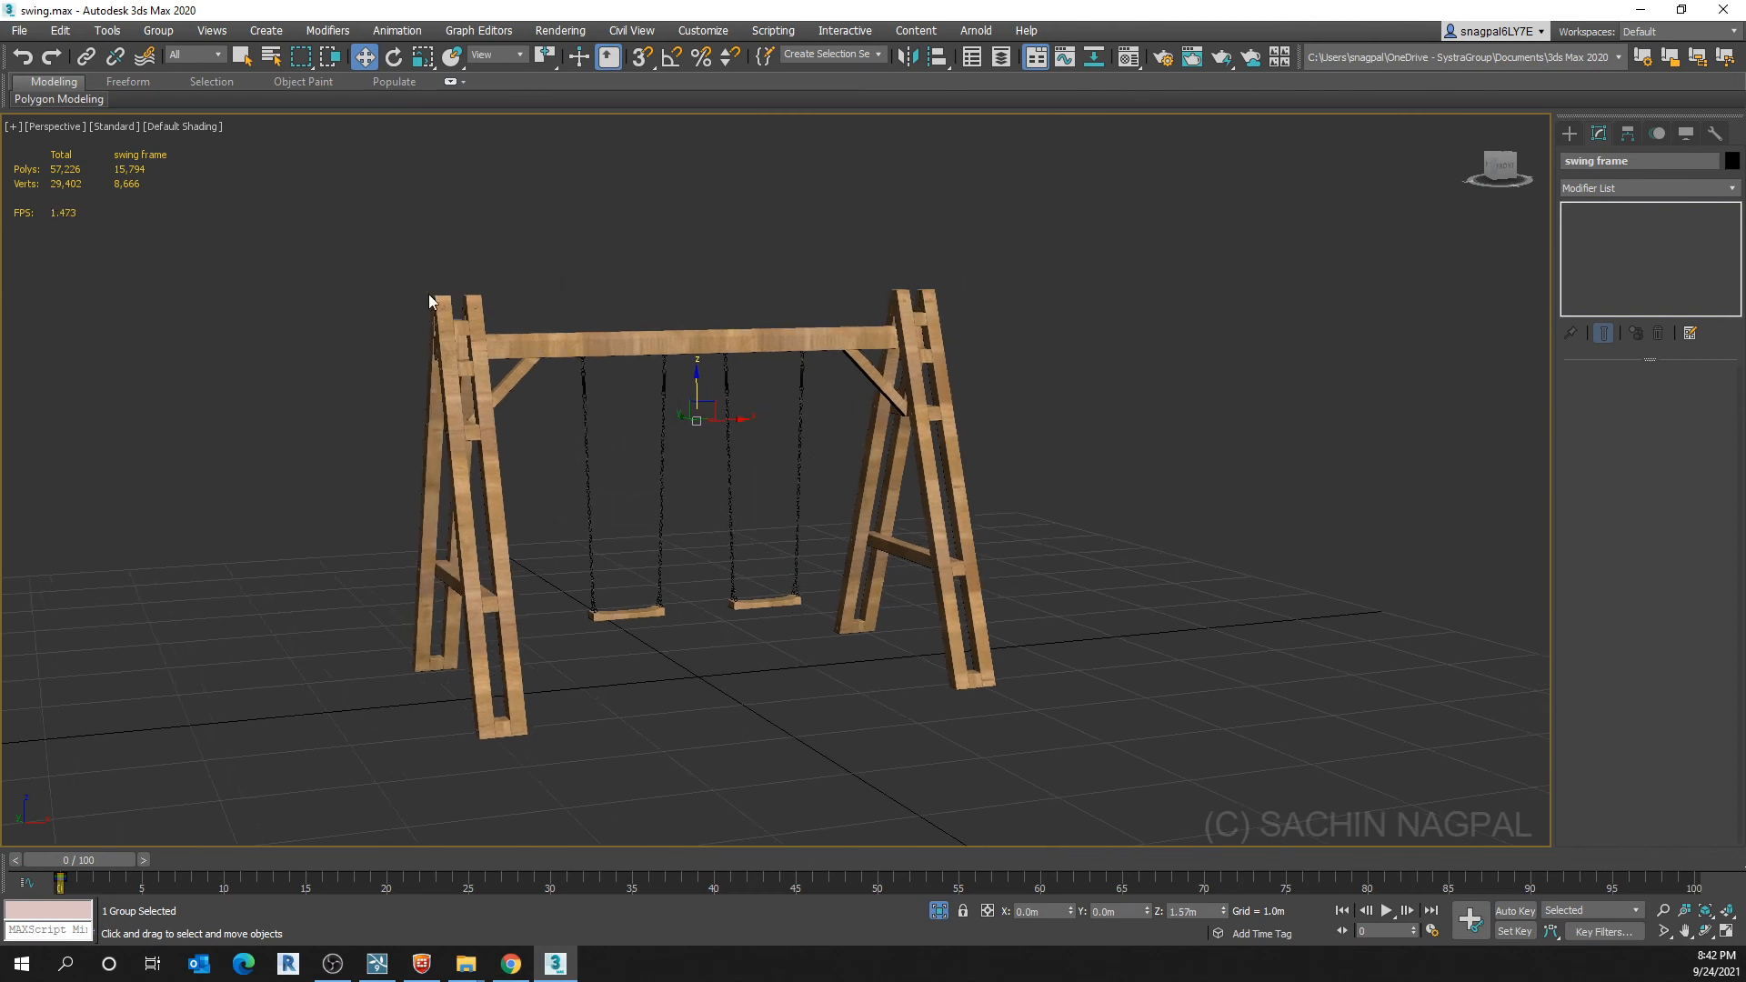
left_click(31, 30)
mouse_move(60, 300)
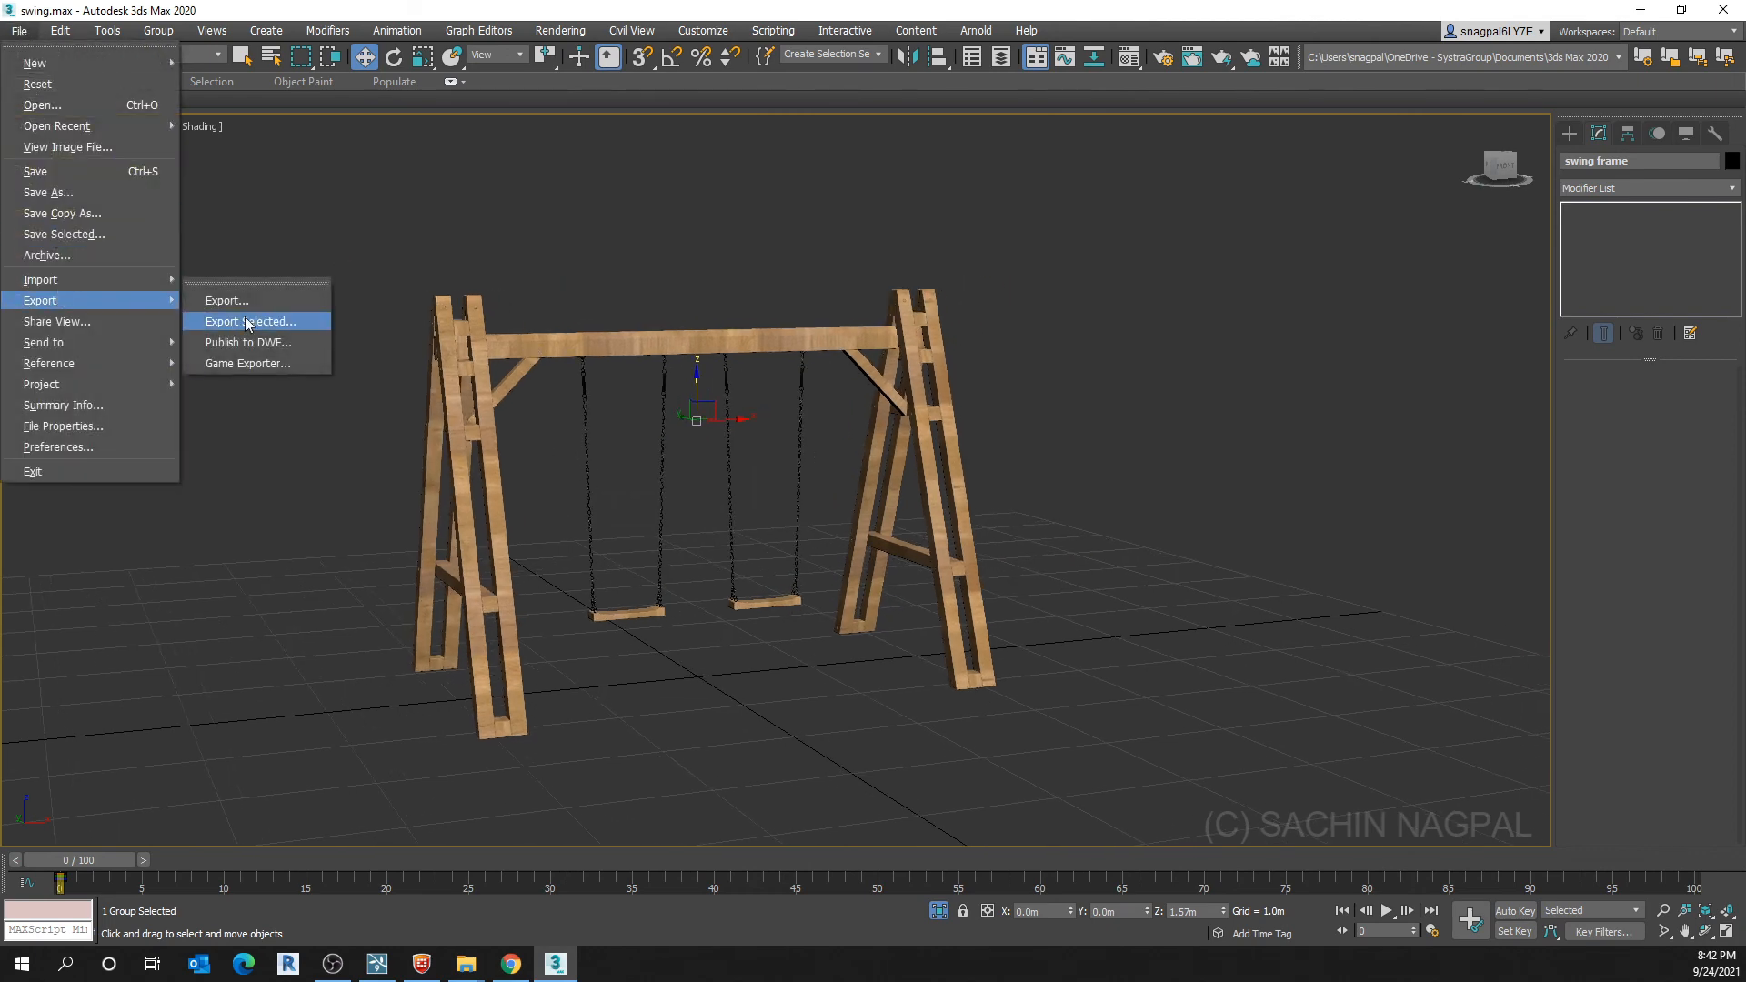
left_click(245, 322)
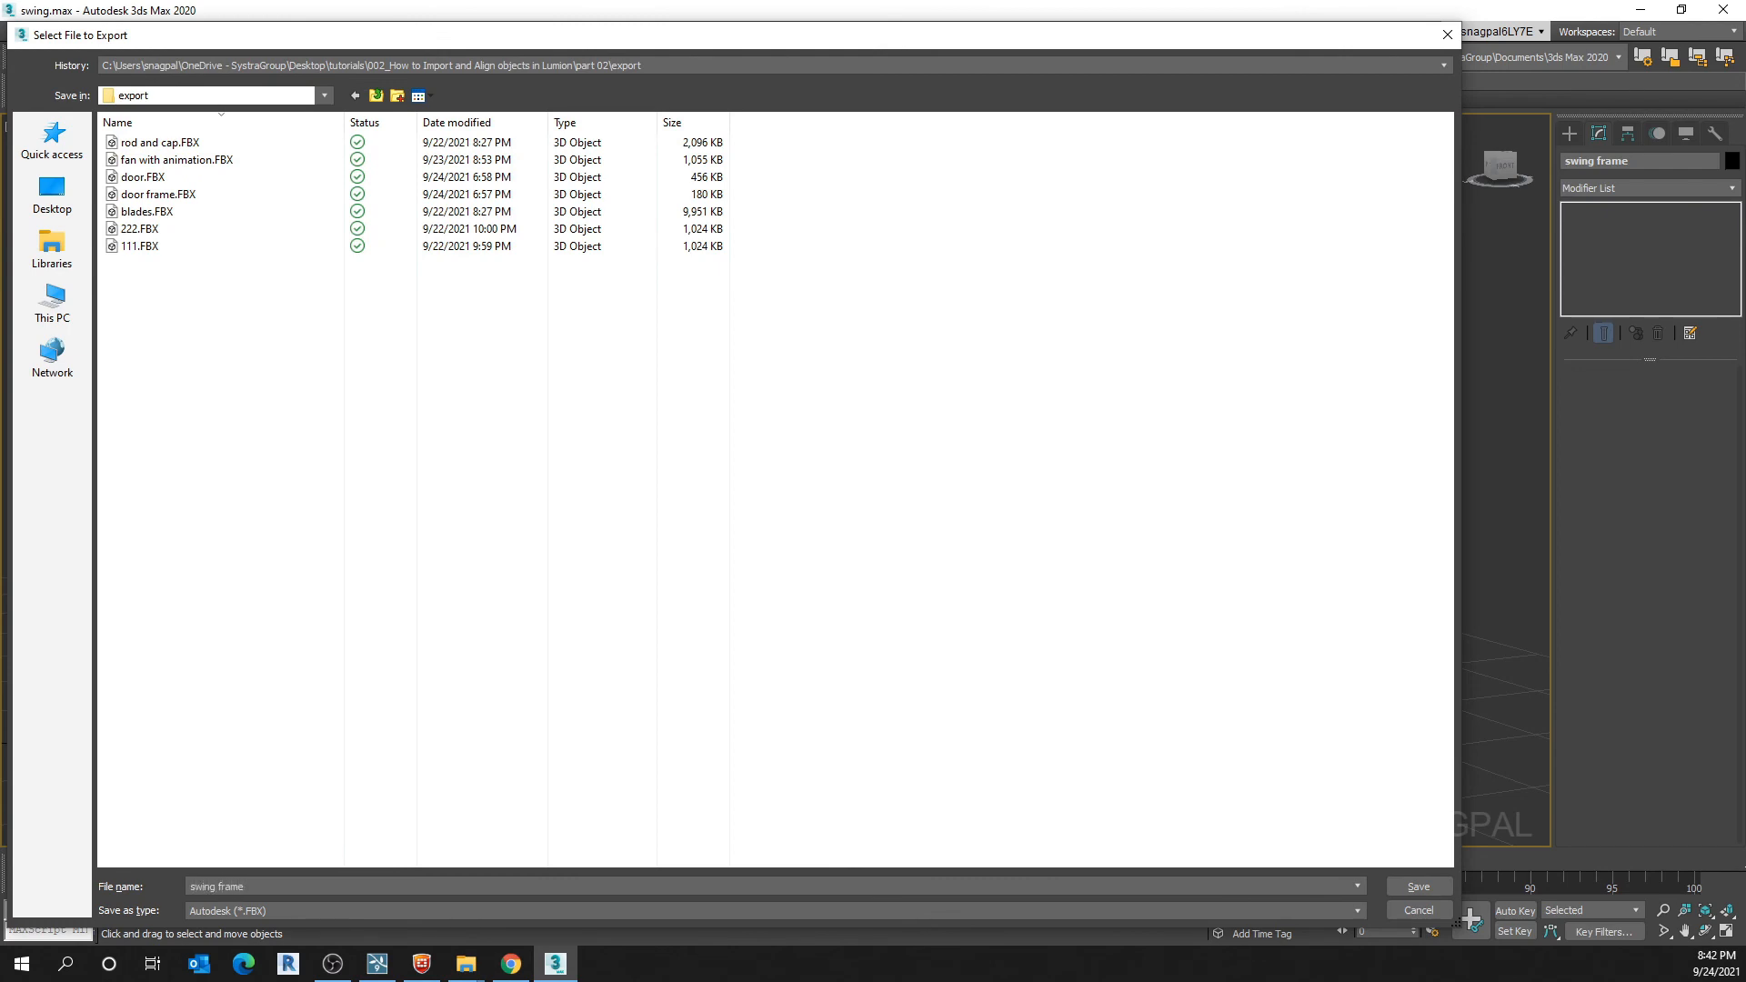
key("Return")
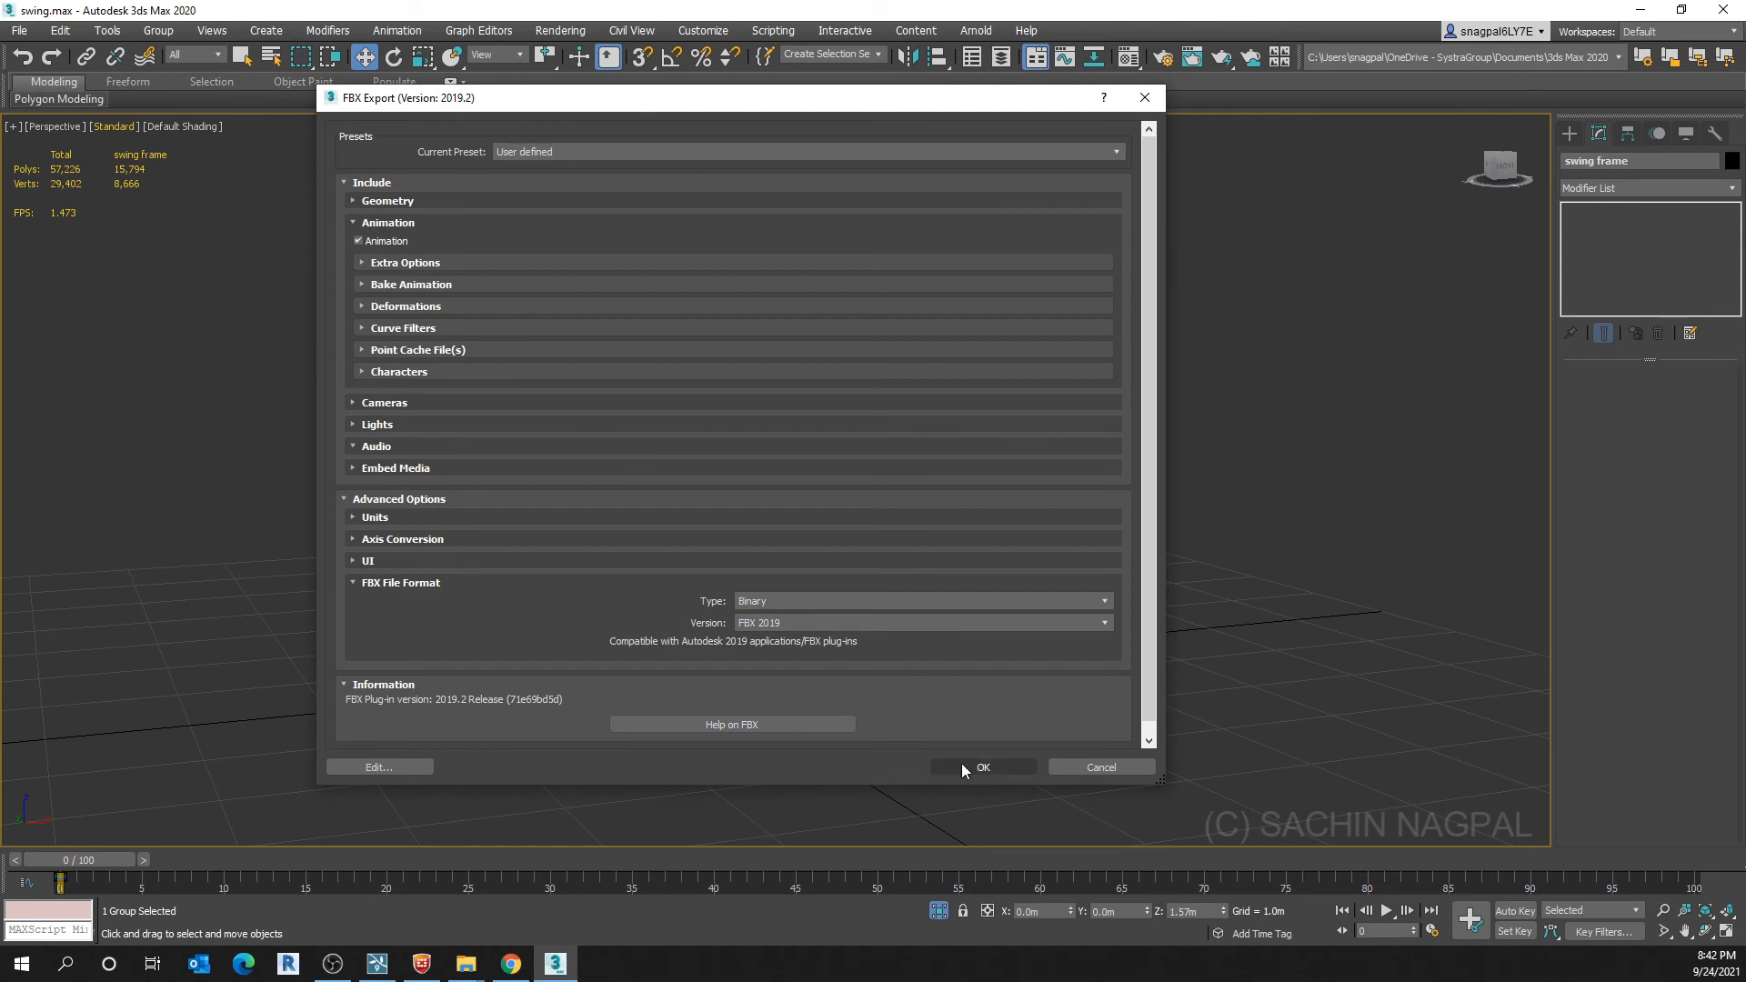
left_click(962, 769)
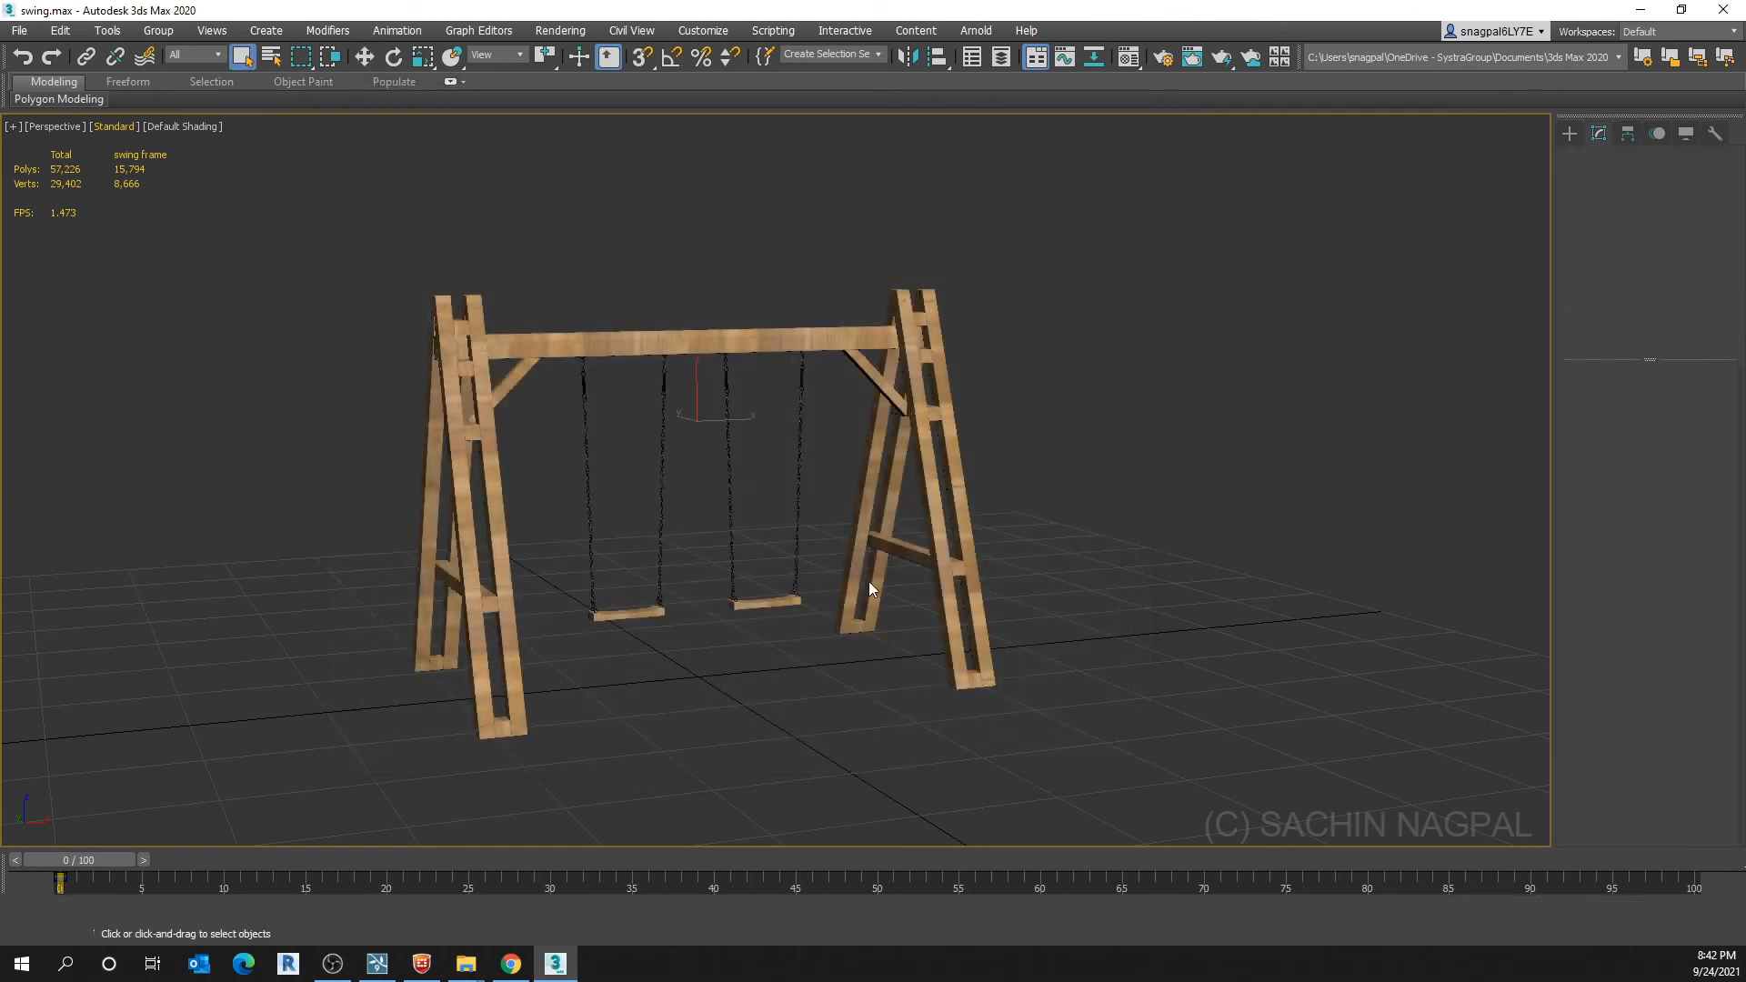
Hide the swing frame group so that only the two swings are displayed
right_click(667, 339)
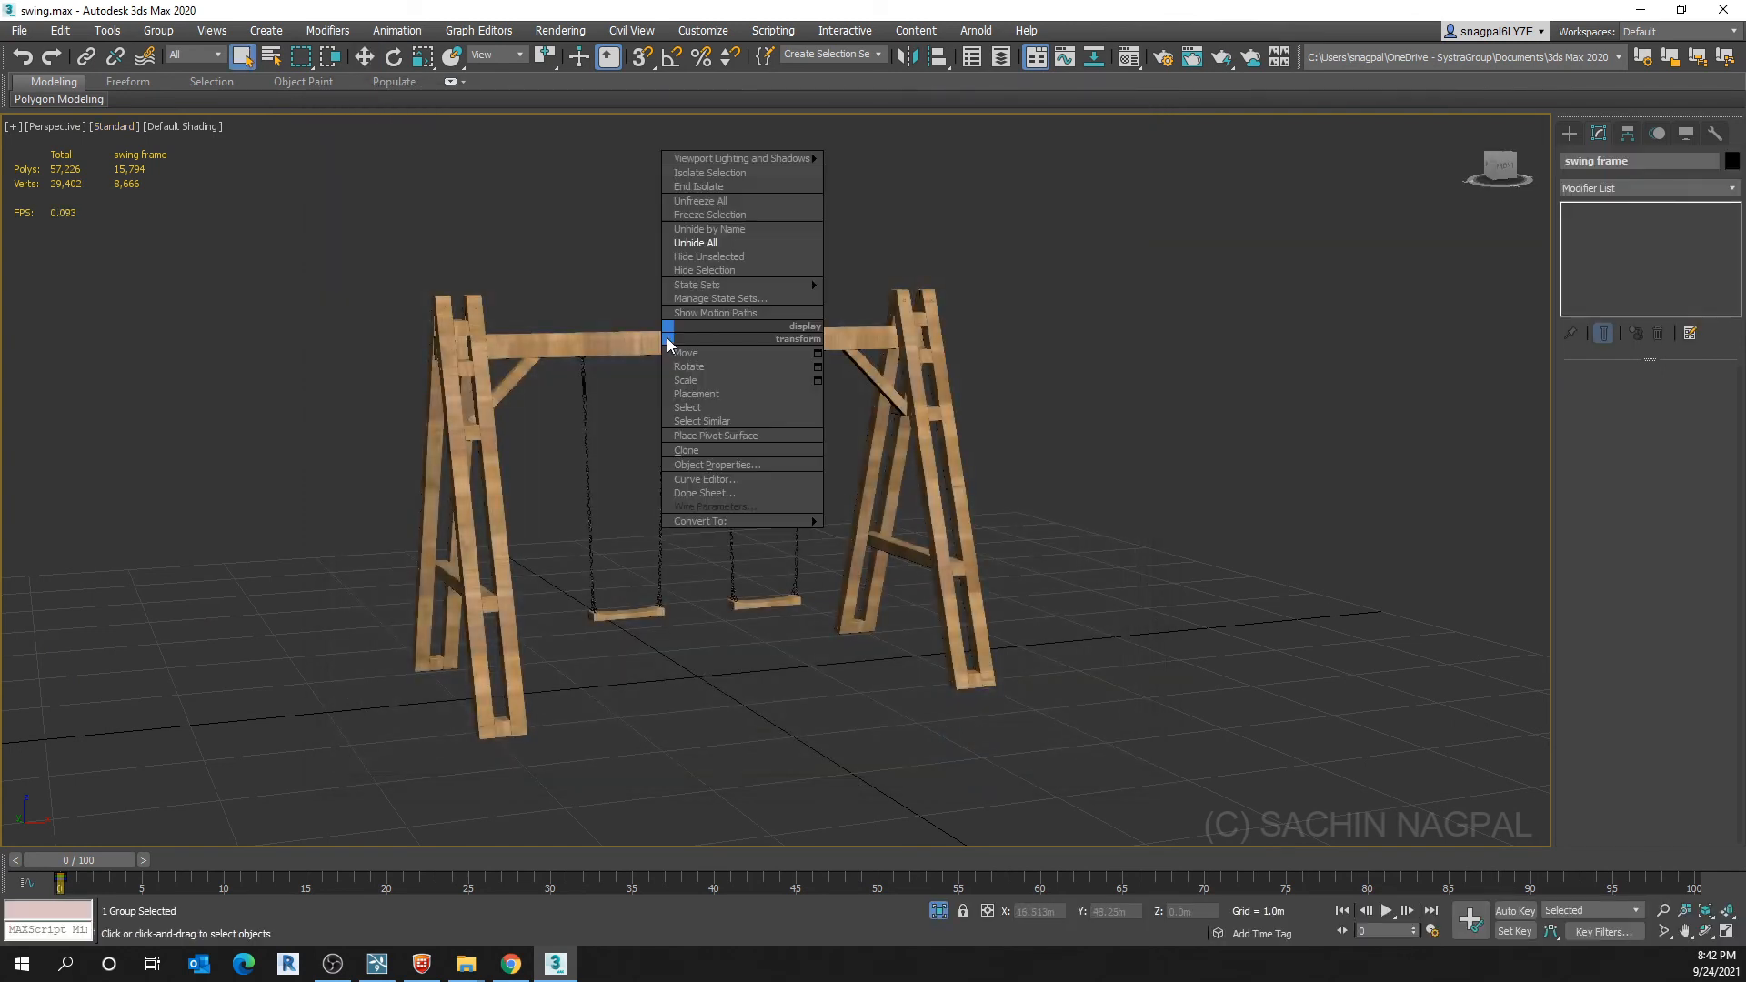
left_click(712, 271)
scroll(710, 495, "up", 5)
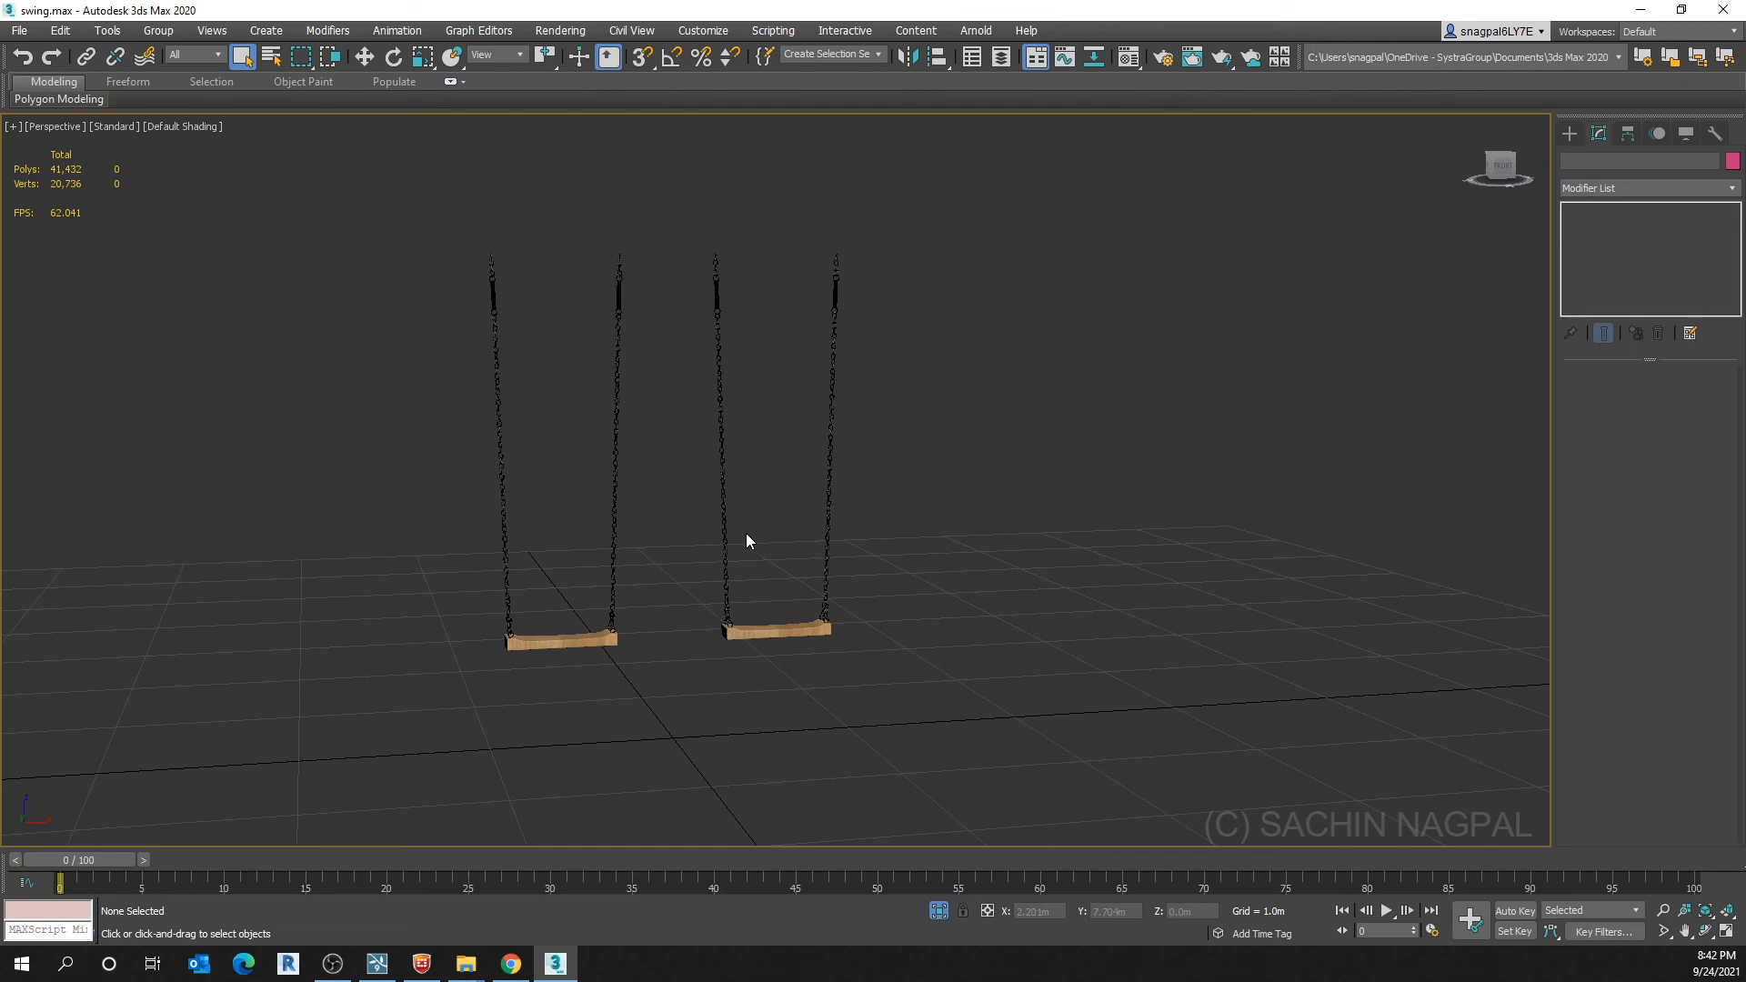
Delete the right-hand swing, keeping only the left one
left_click(743, 631)
key("Delete")
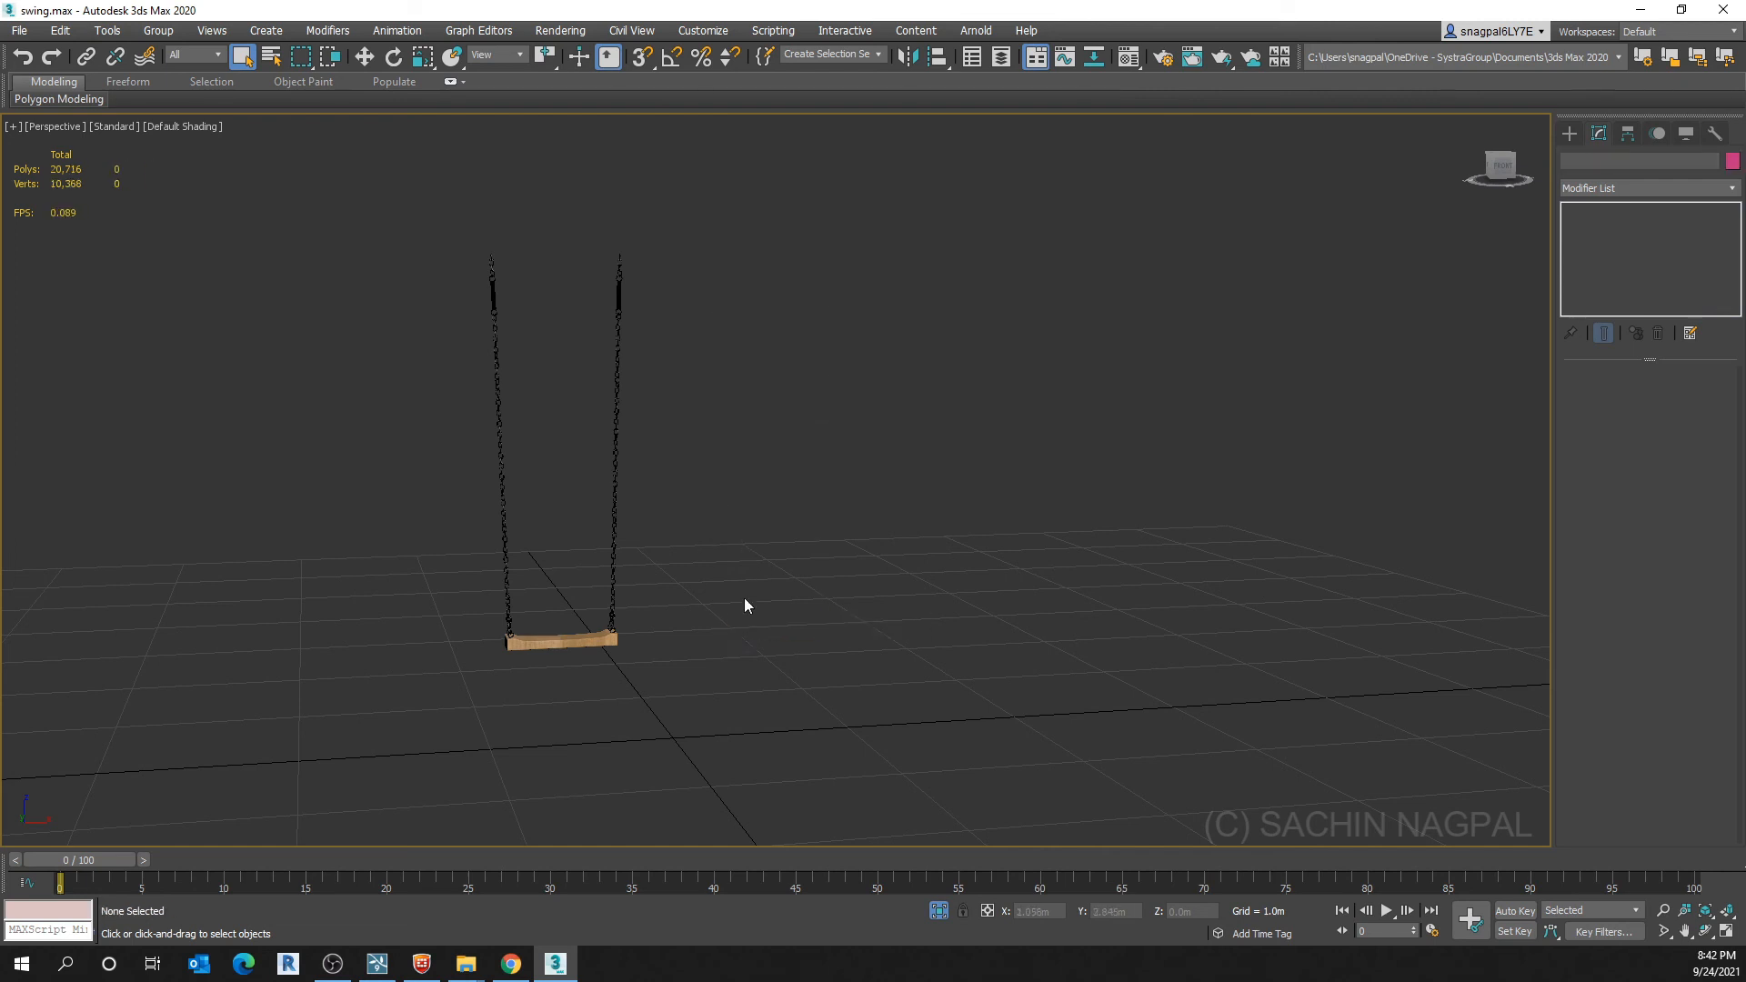
middle_click_drag(773, 408, 754, 447)
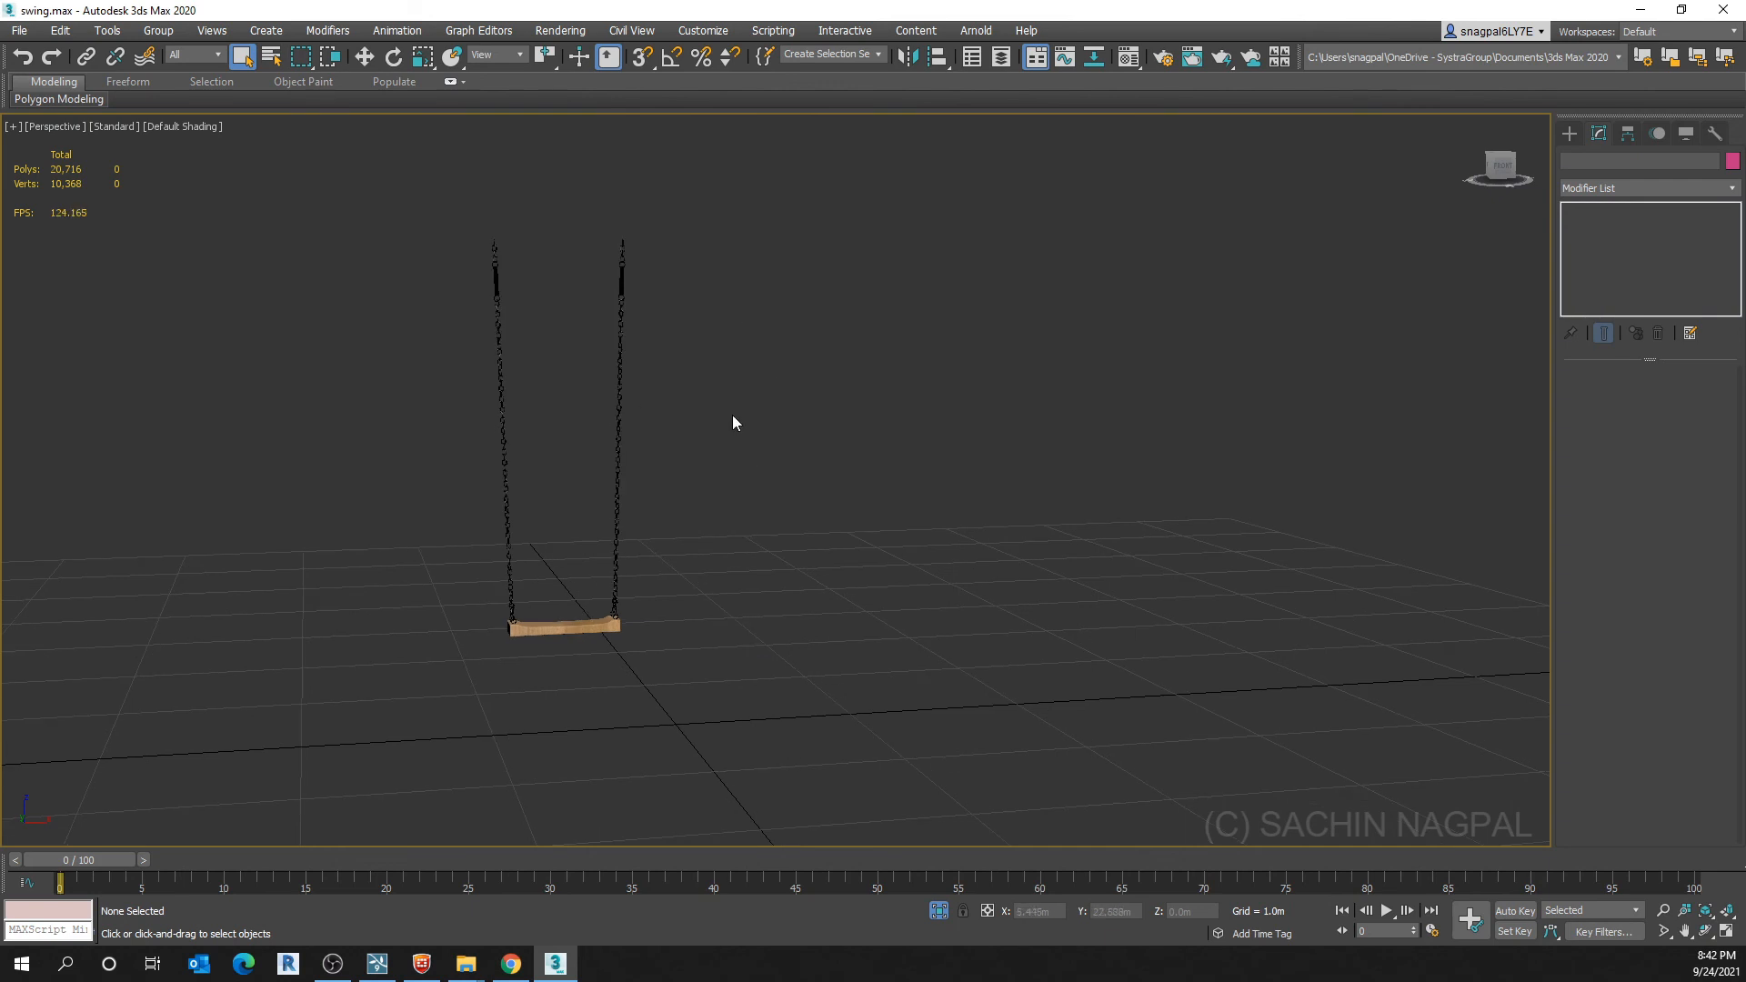
Select the remaining swing and display it in the Front view
left_click(584, 630)
middle_click_drag(584, 630, 564, 549, "alt")
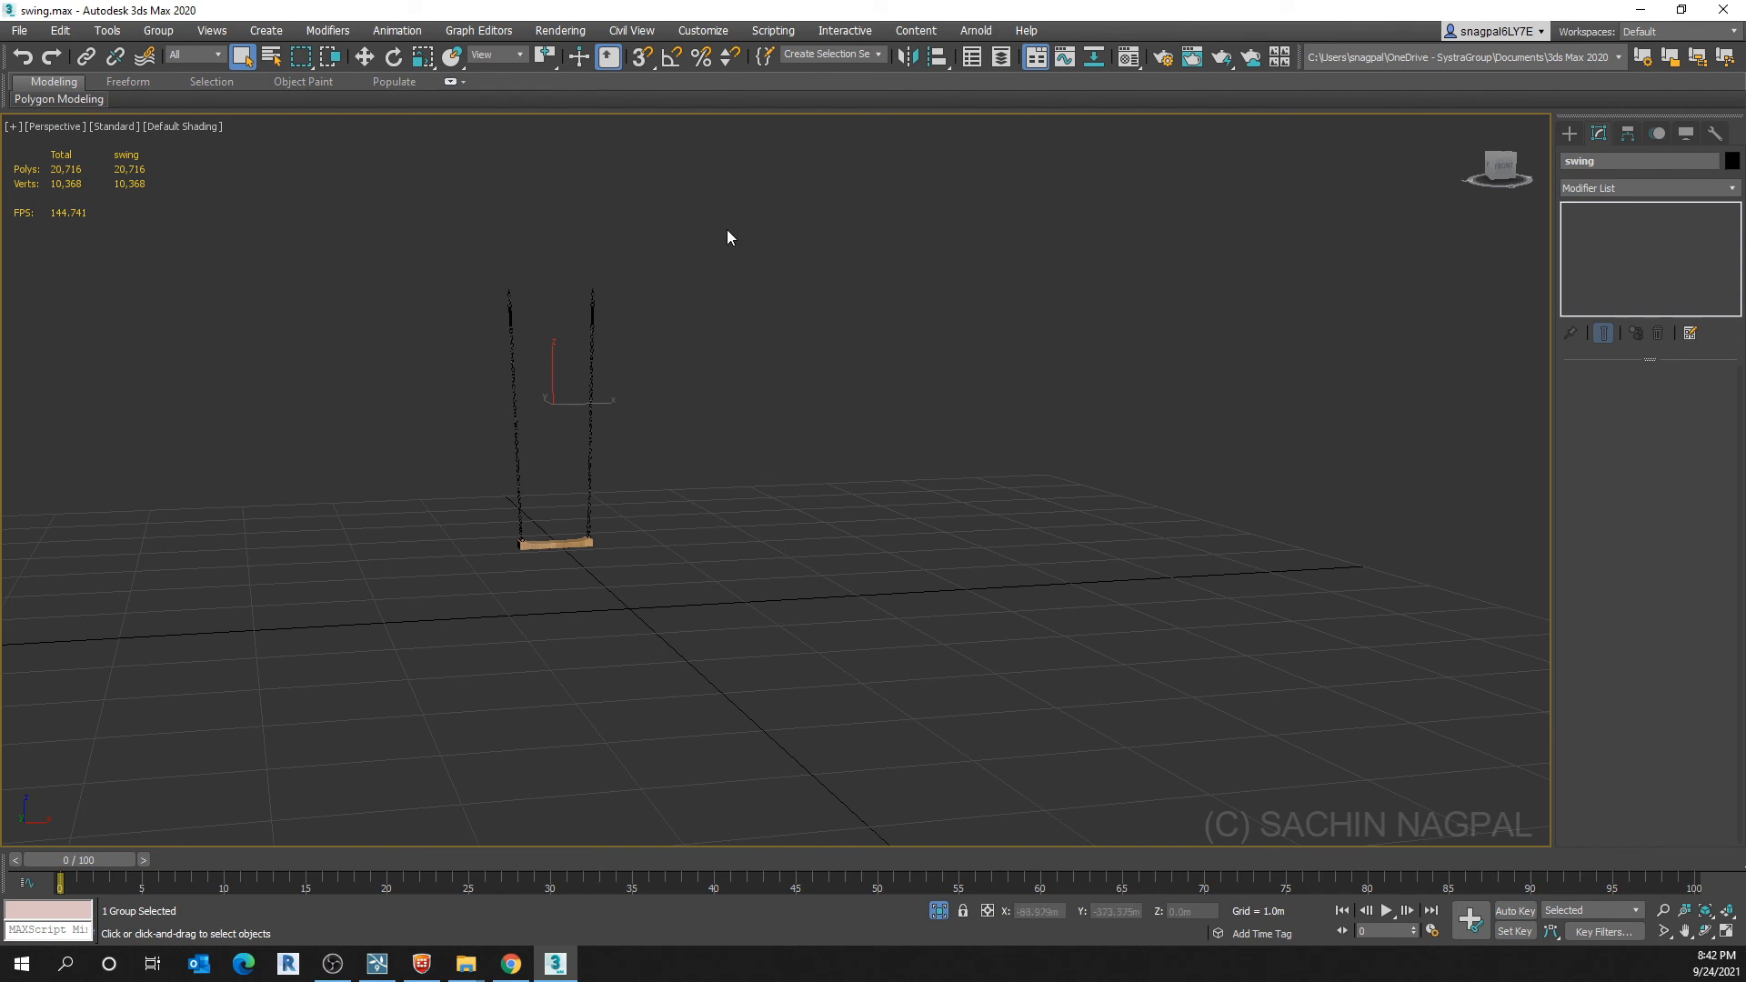
scroll(550, 285, "up", 3)
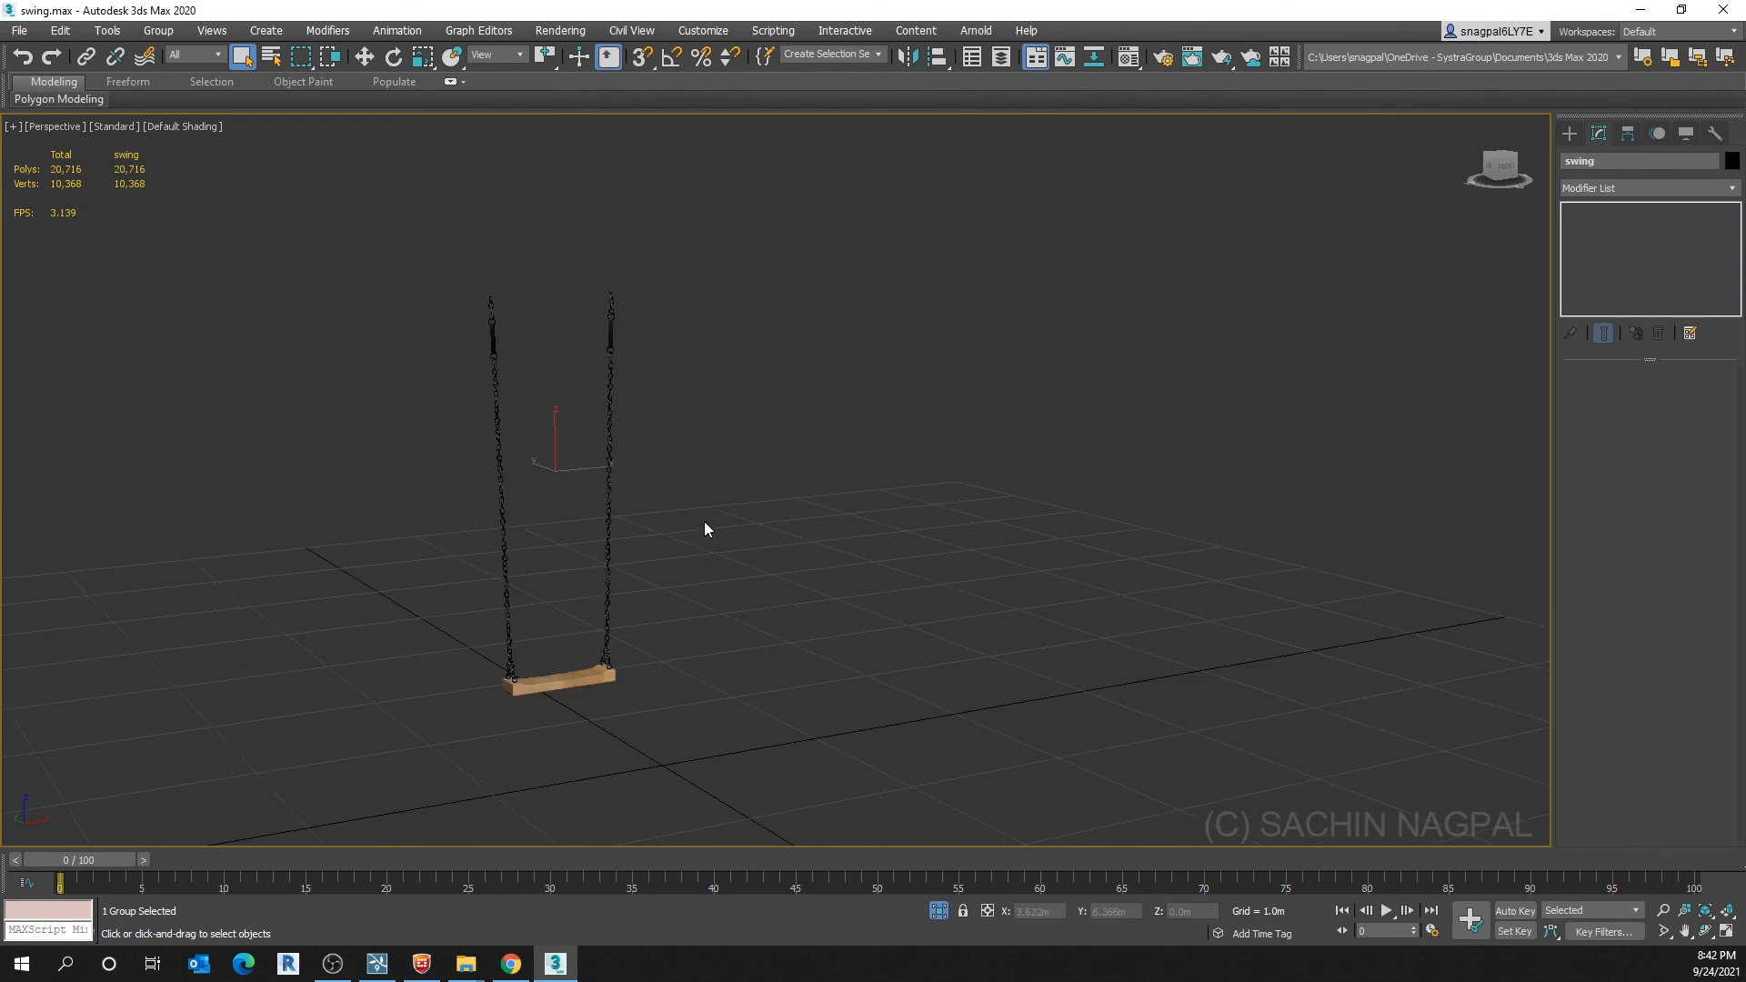
middle_click_drag(706, 527, 711, 475)
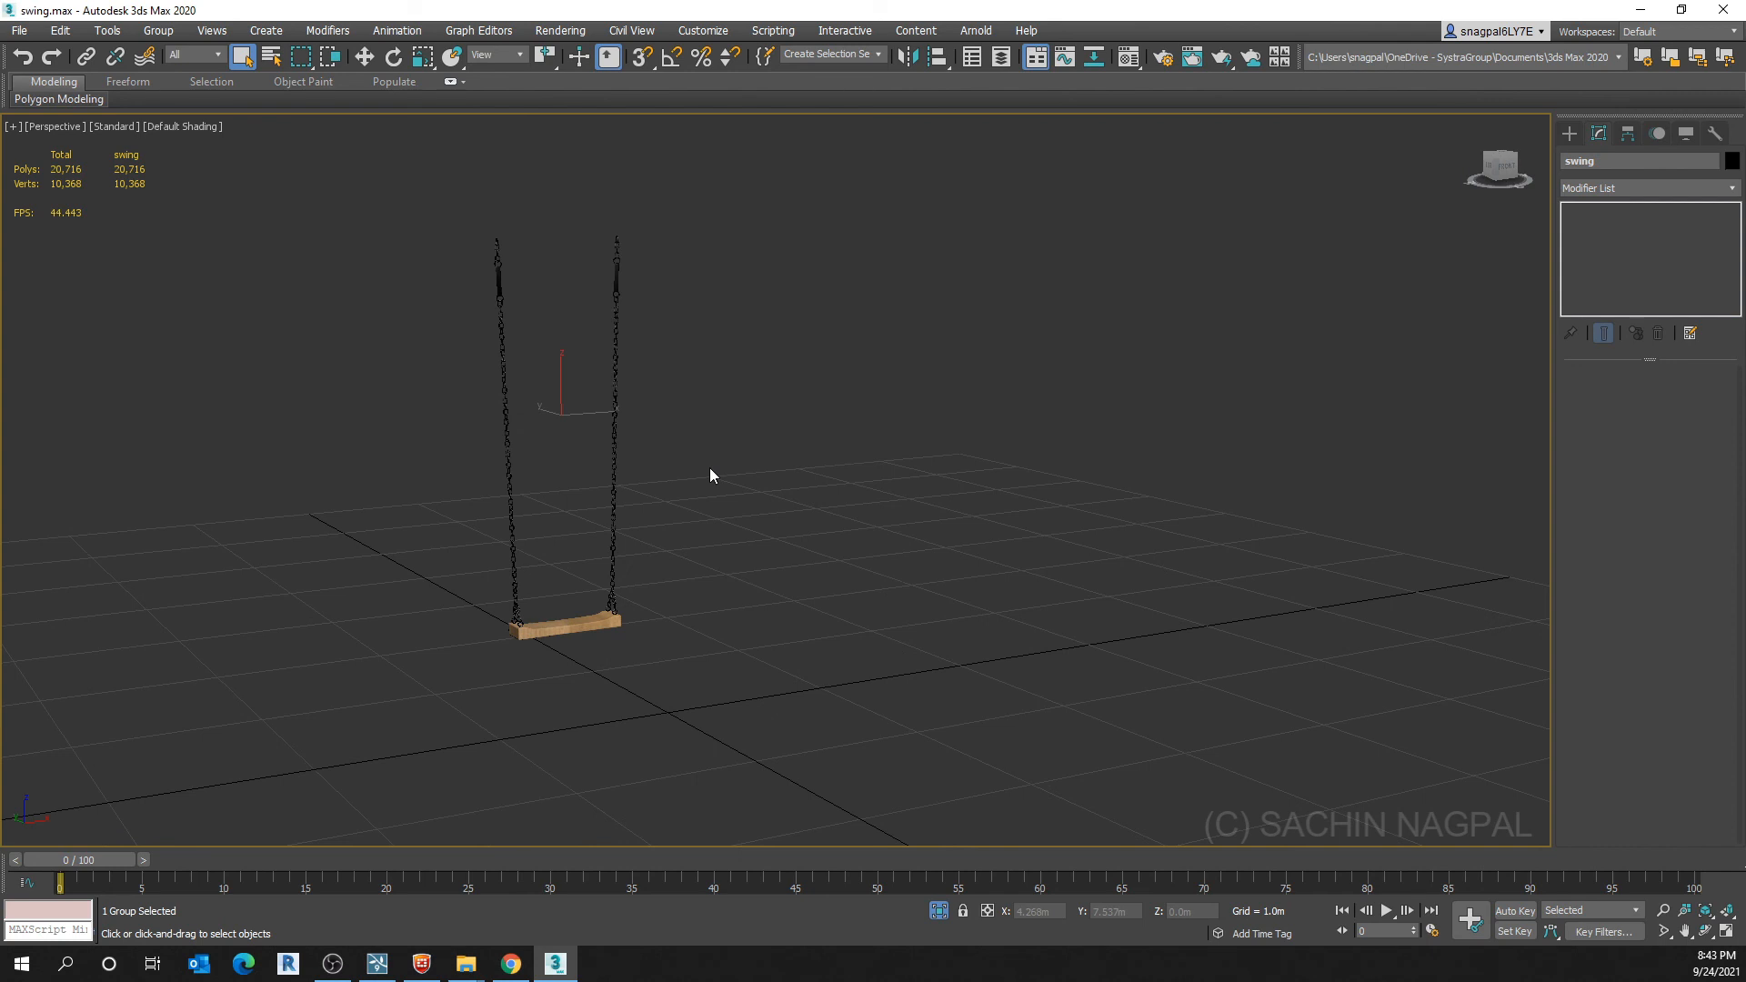
middle_click_drag(711, 474, 696, 431)
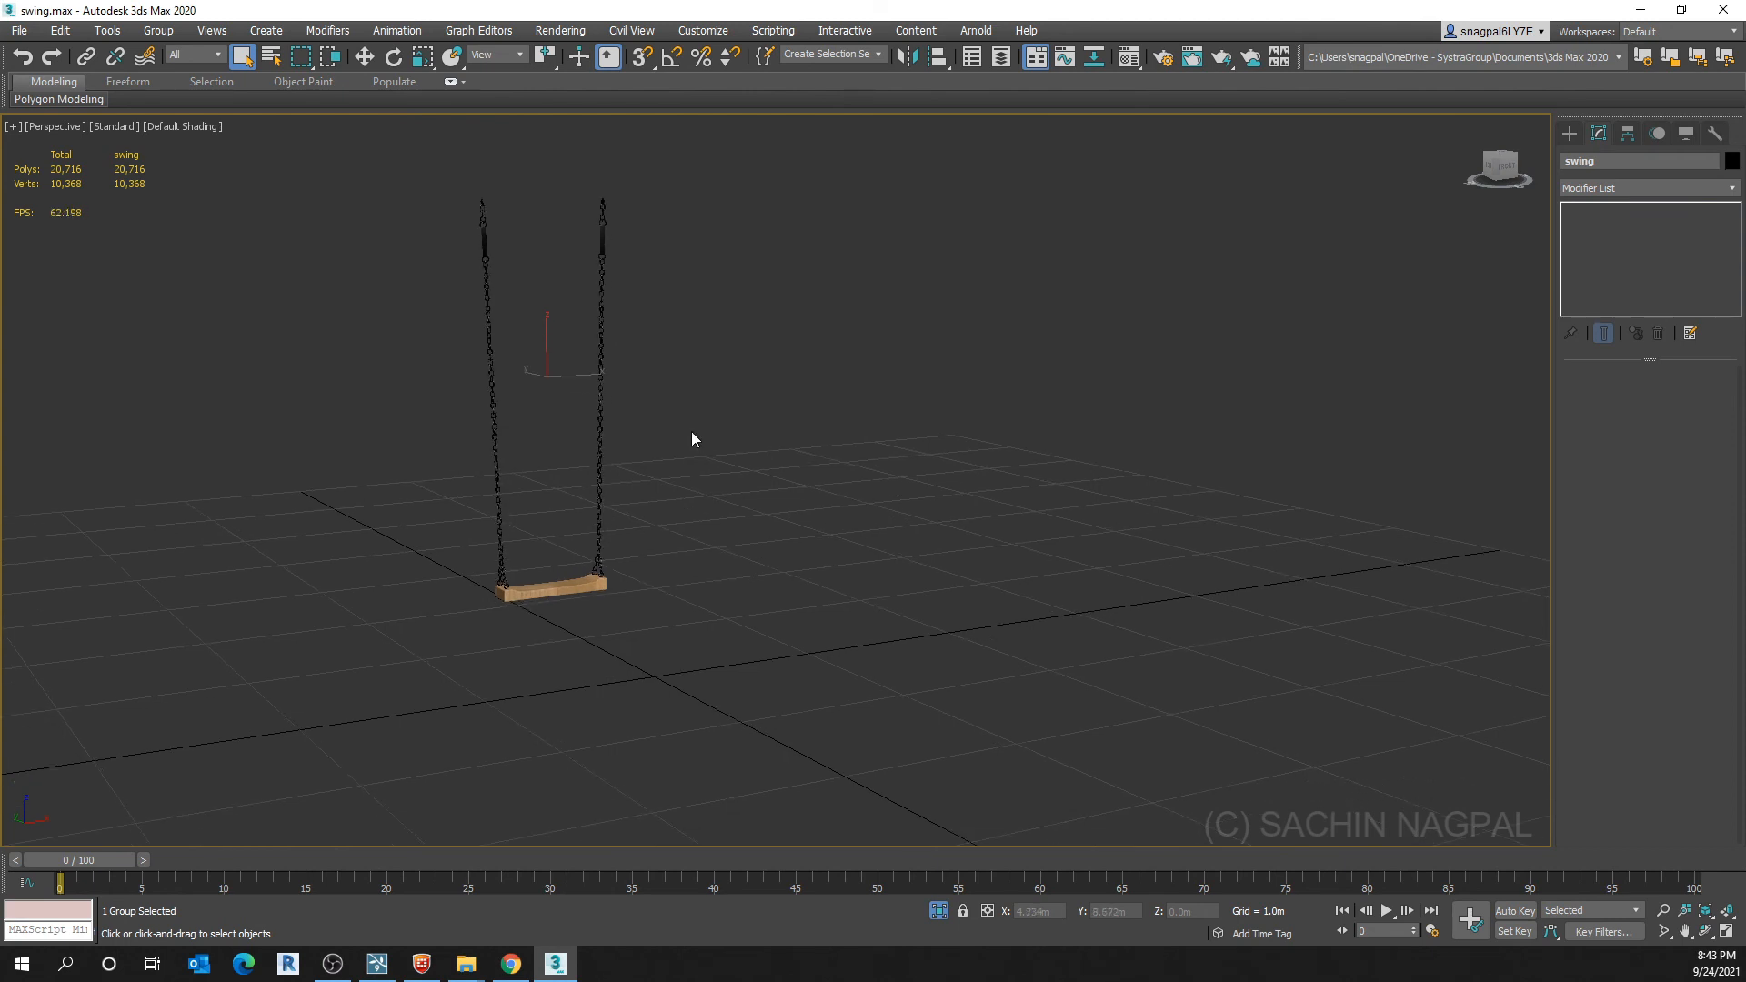
middle_click_drag(692, 433, 683, 441)
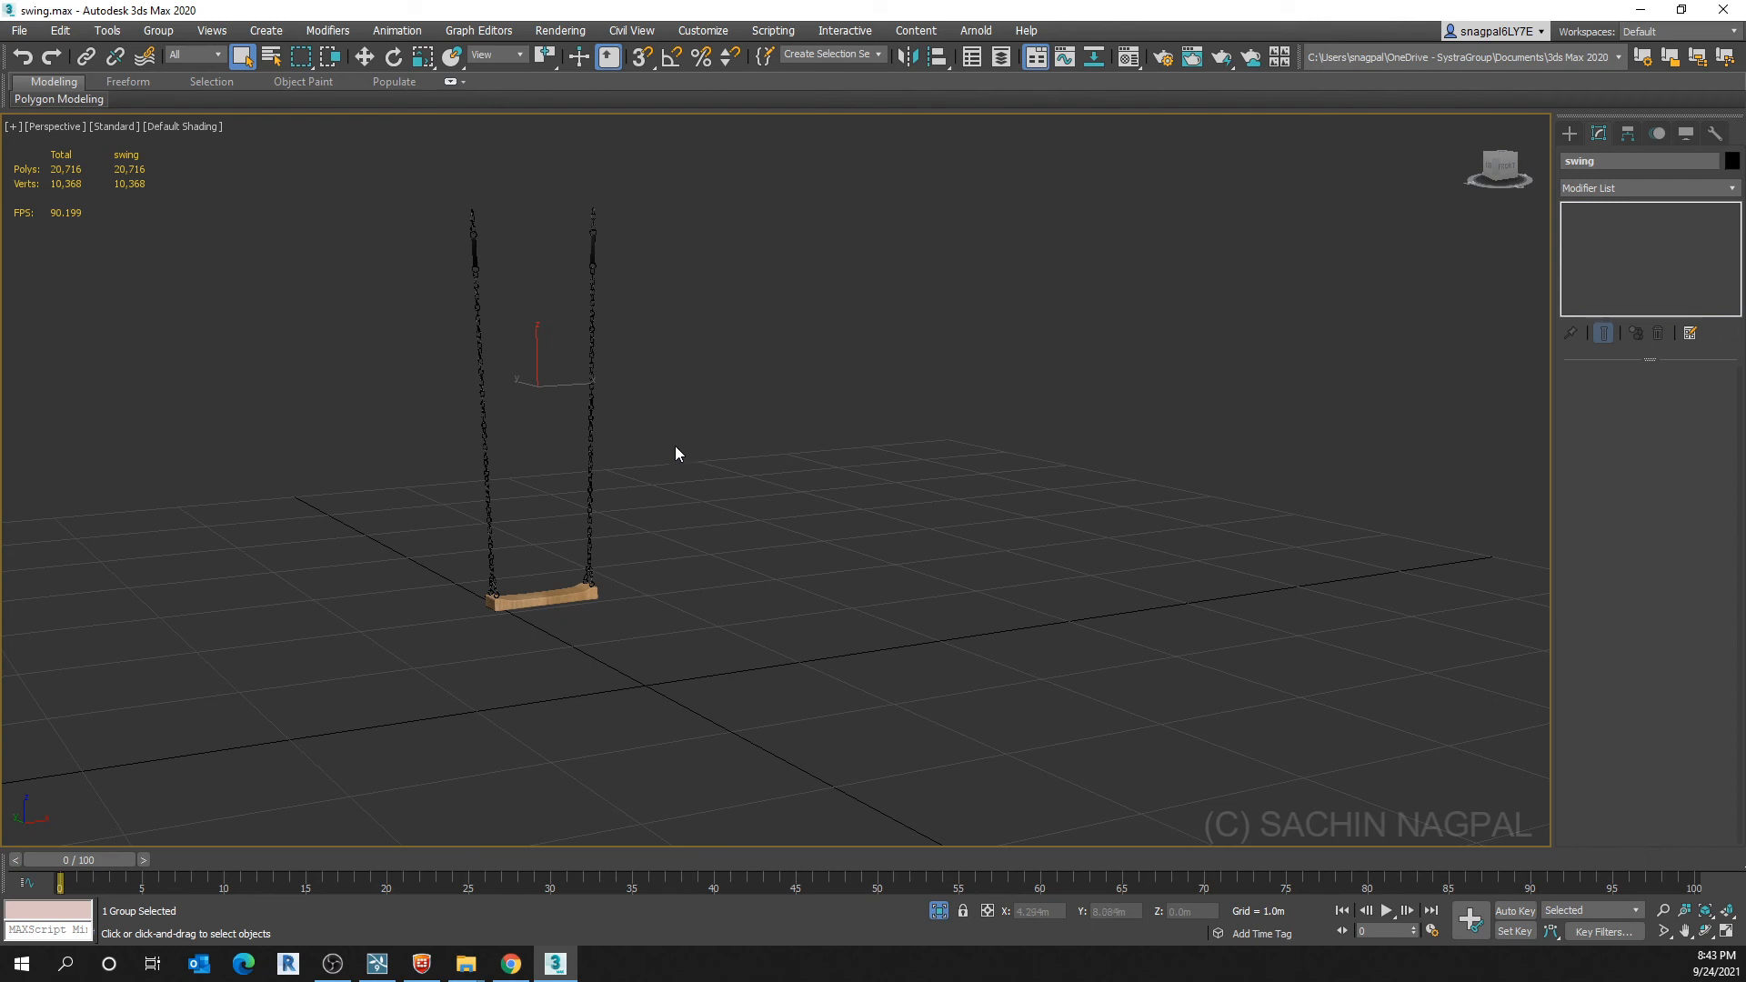
key("f")
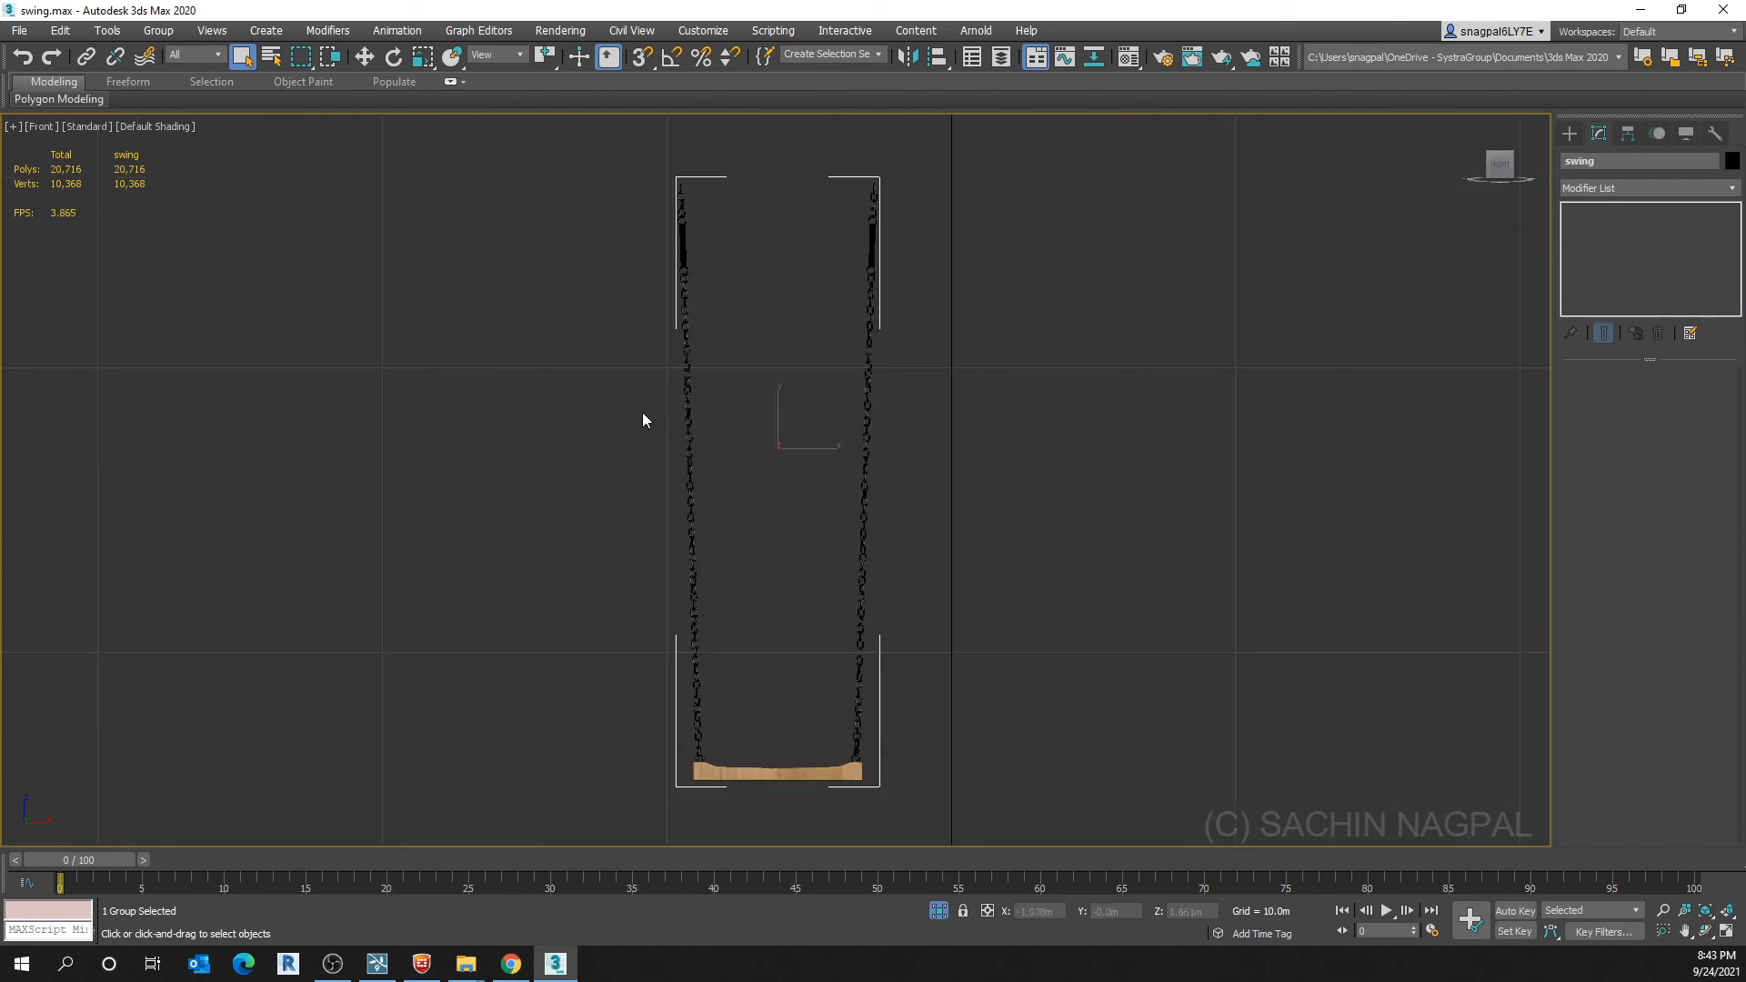
Move the swing in the Front view so that its left chain comes close to the world origin
scroll(623, 424, "down", 3)
scroll(693, 470, "up", 3)
key("w")
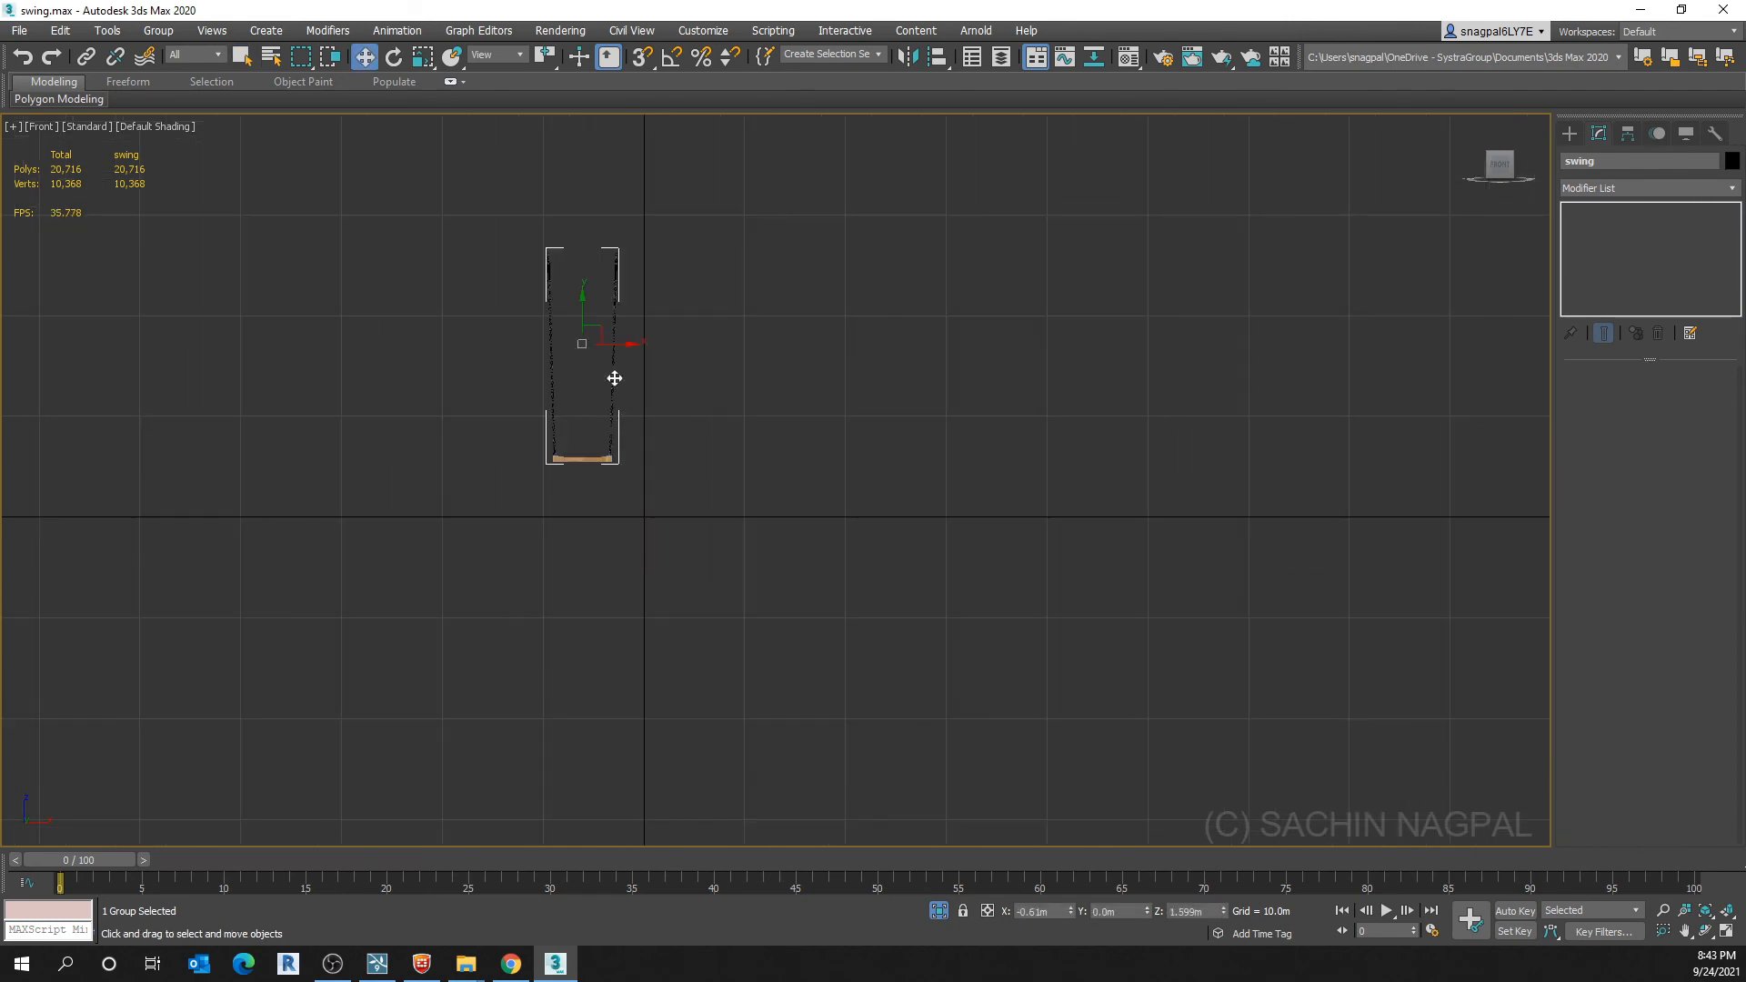
left_click_drag(602, 329, 700, 527)
scroll(655, 506, "up", 8)
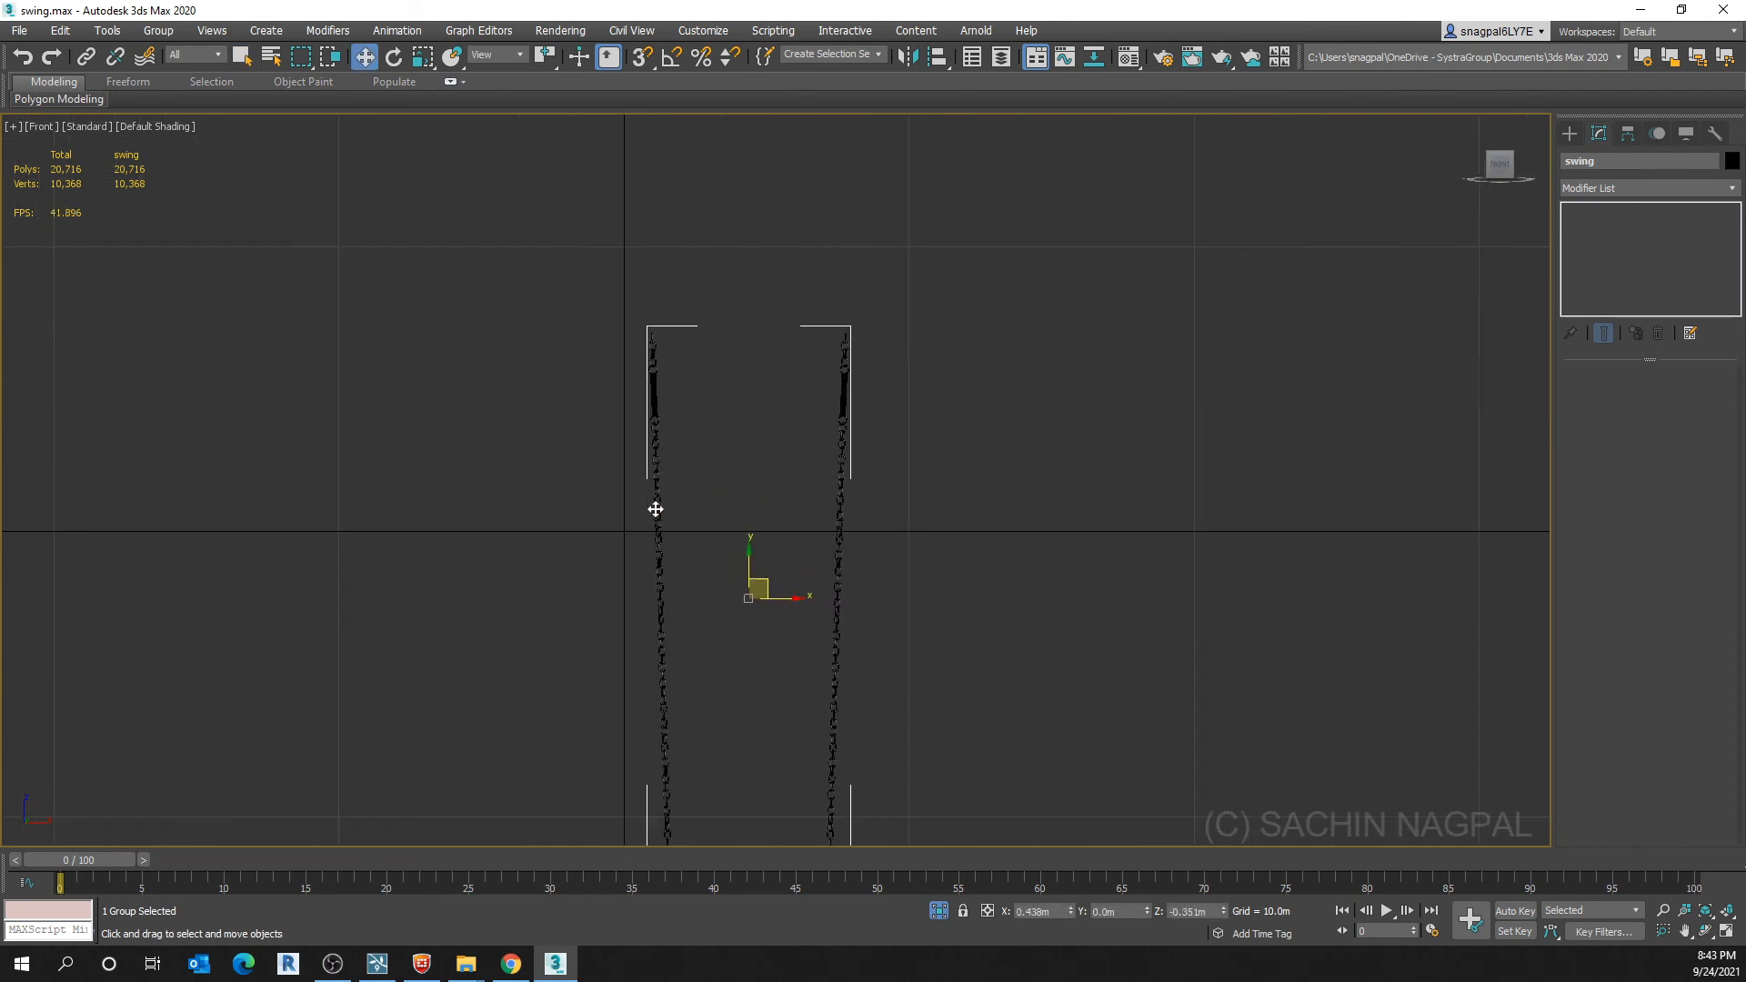
Lock the selection and move the swing in the Front view until the left chain's top link sits on the world origin
key("space")
left_click_drag(651, 382, 616, 561)
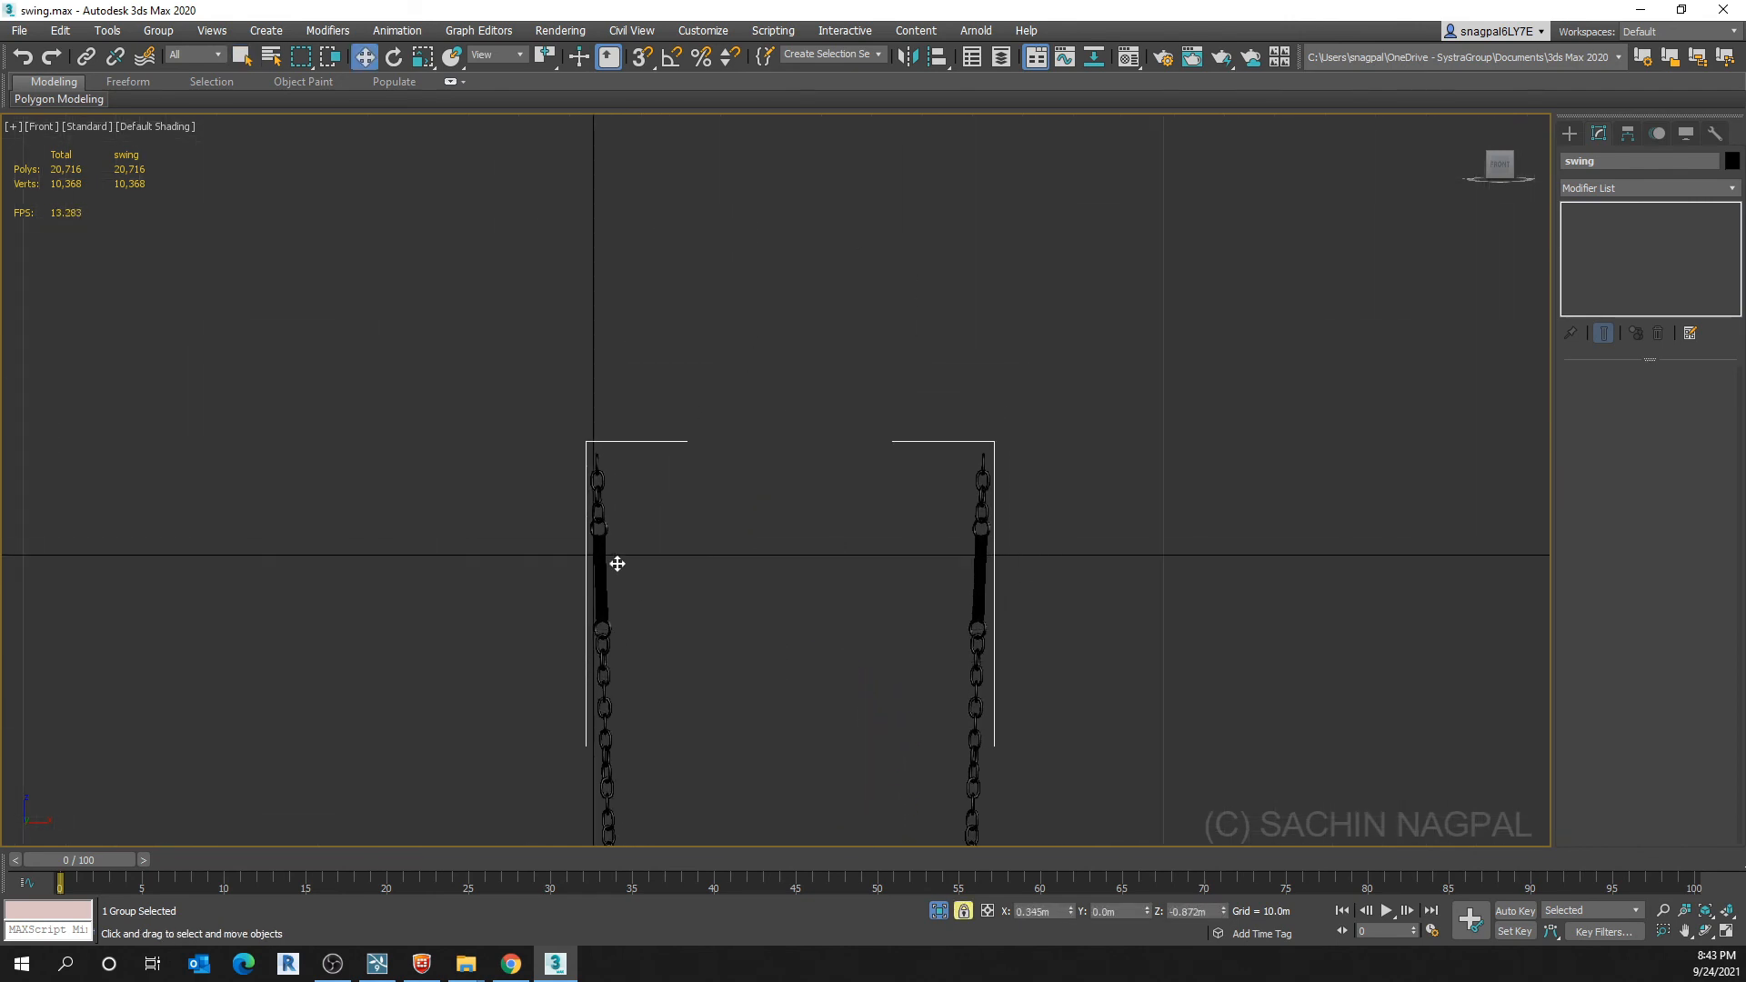
scroll(616, 561, "up", 8)
left_click_drag(564, 462, 553, 768)
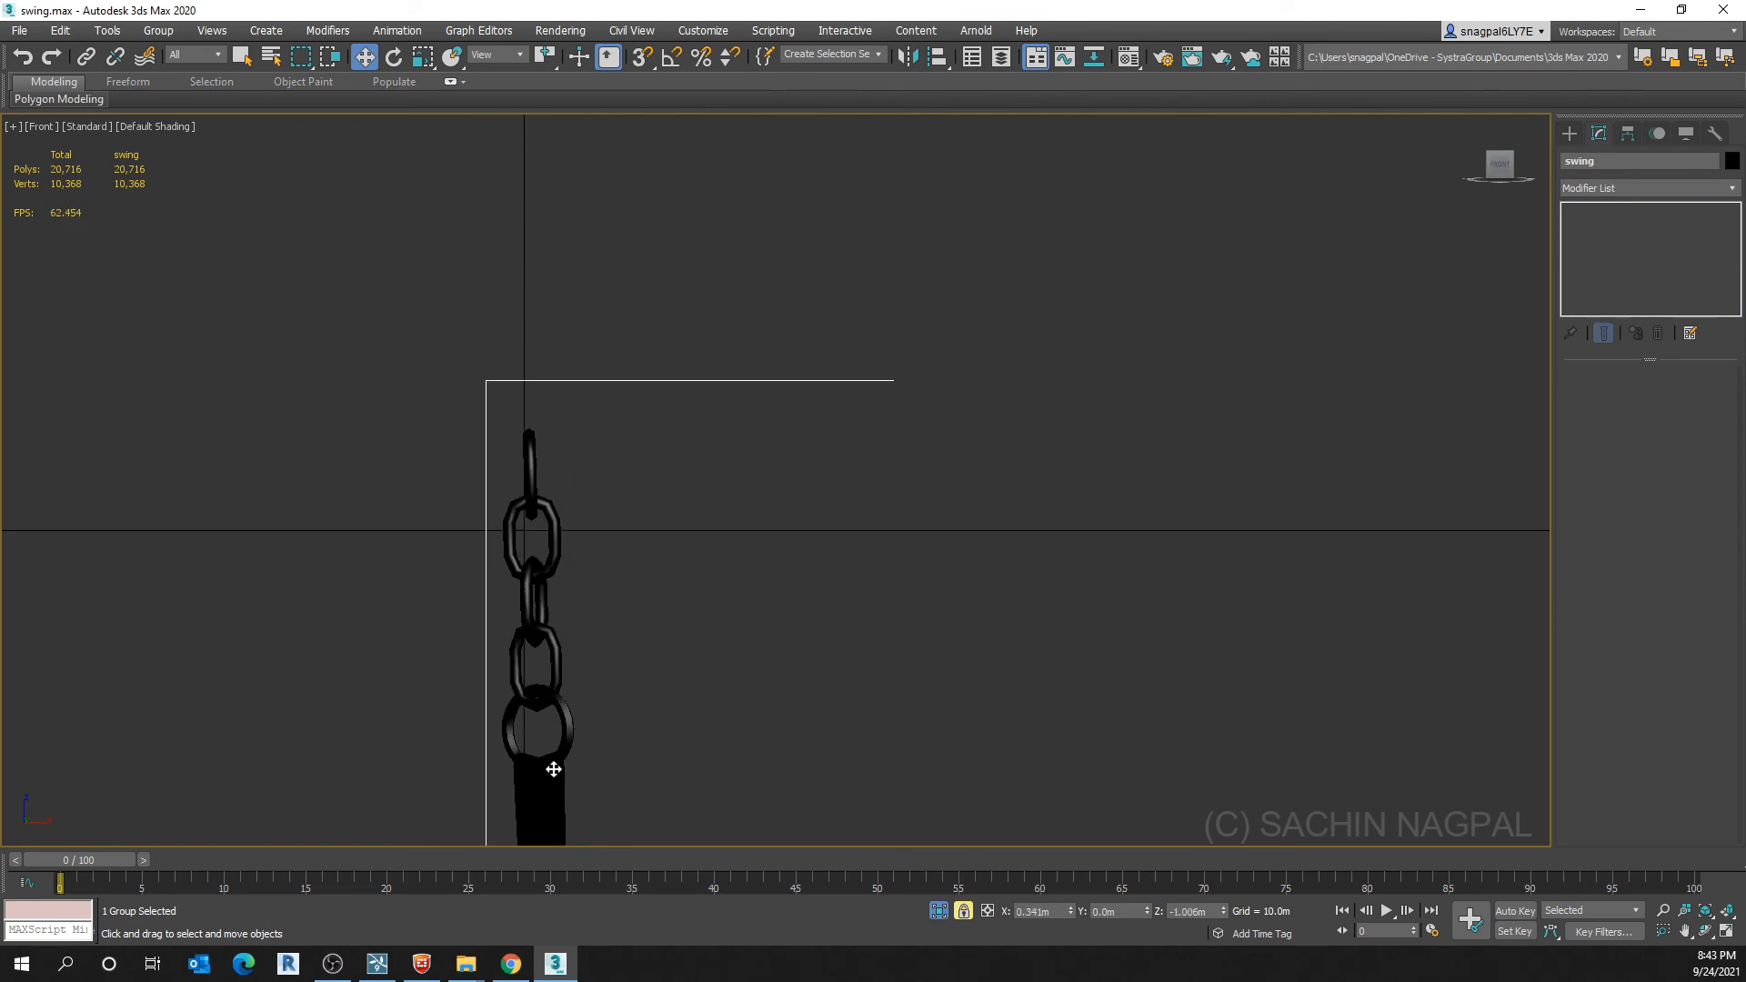
scroll(542, 620, "up", 8)
left_click_drag(530, 467, 518, 694)
scroll(600, 624, "down", 3)
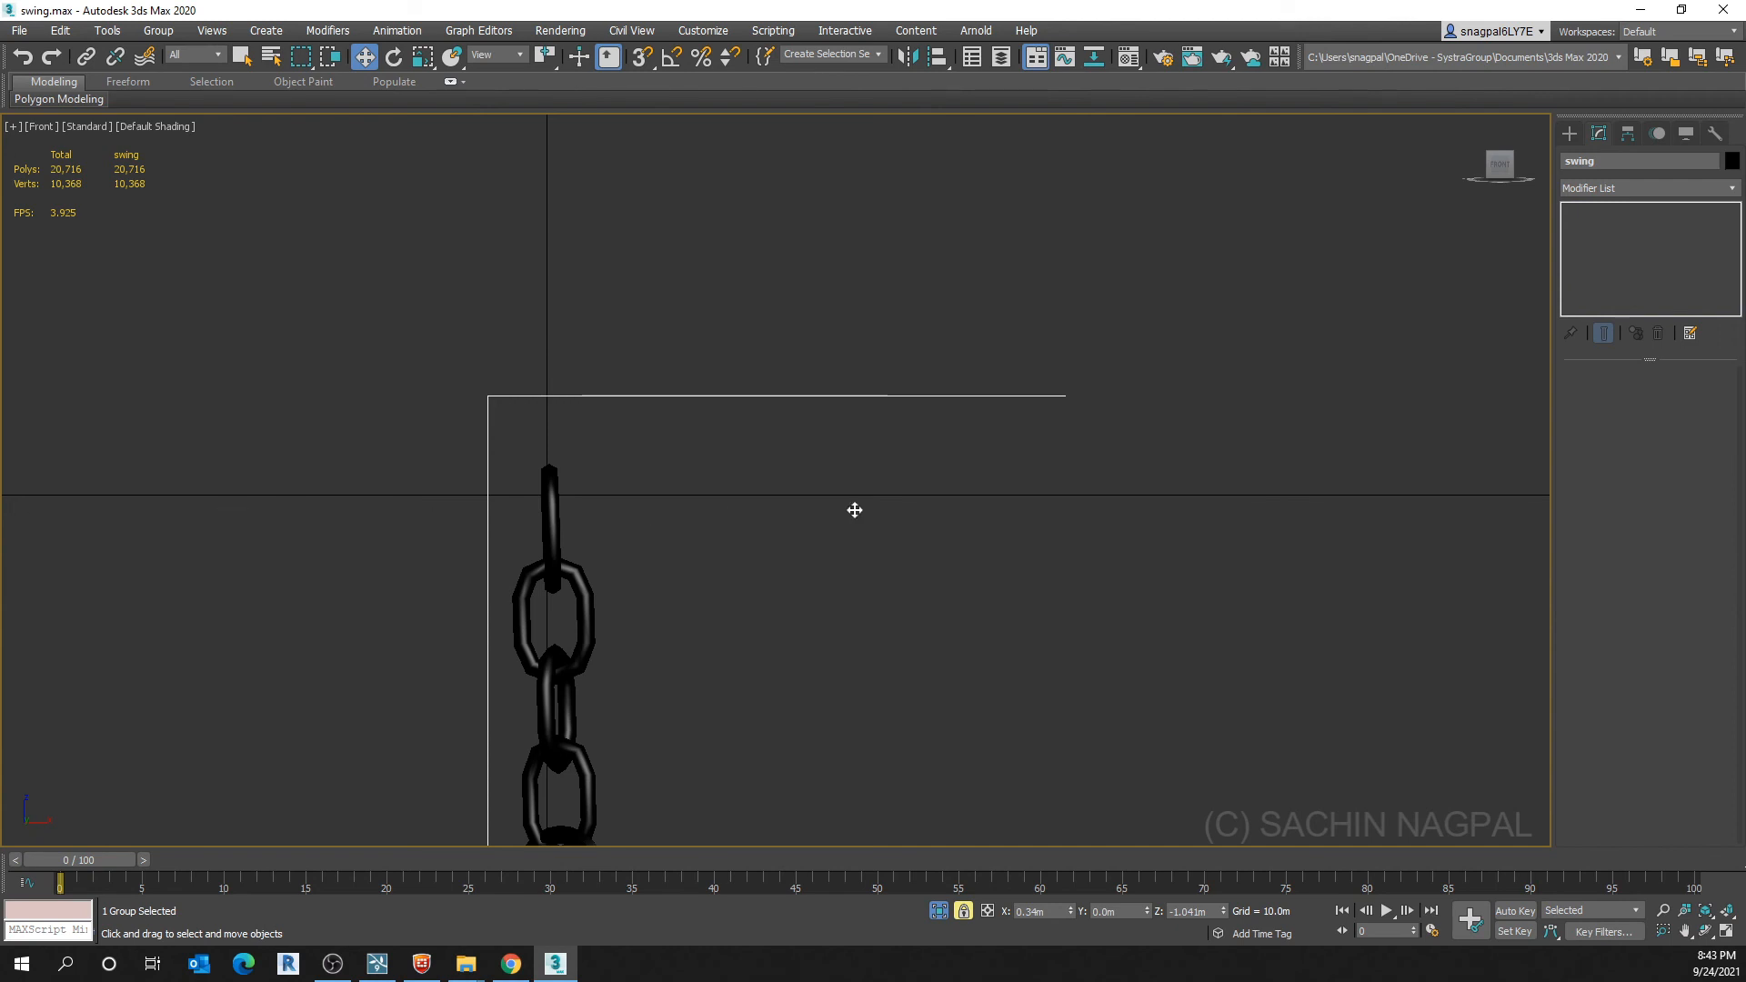
scroll(569, 571, "down", 2)
scroll(569, 571, "down", 2)
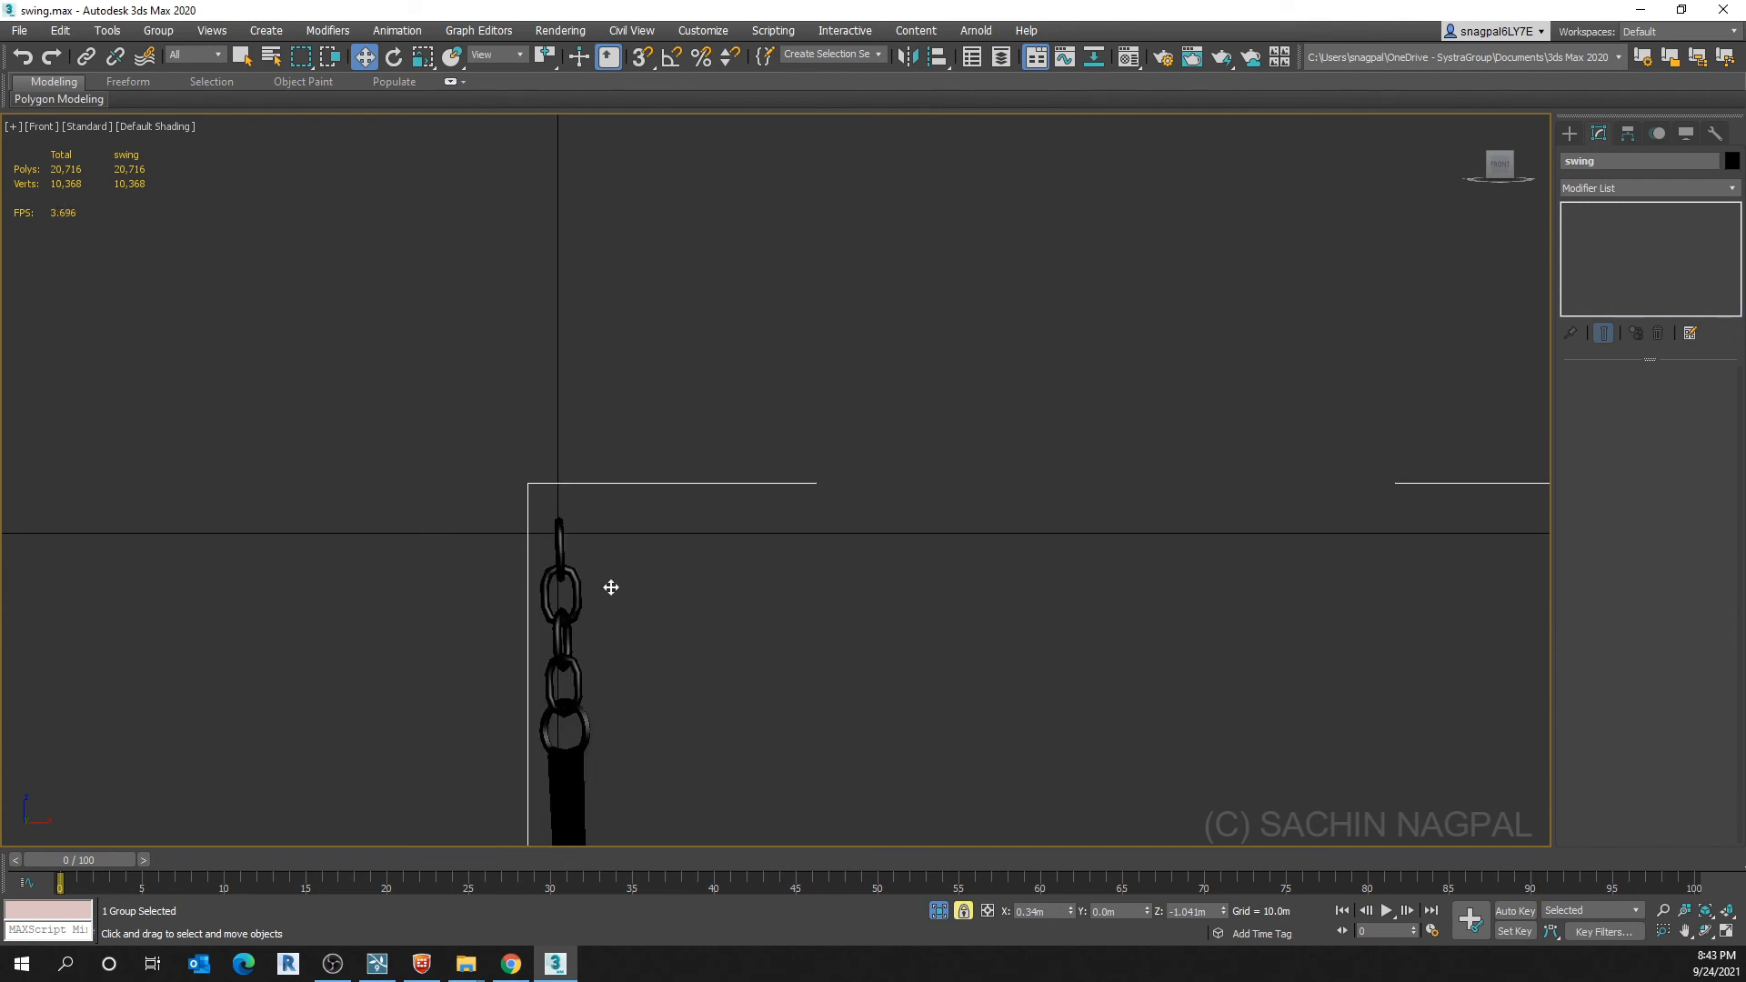
middle_click_drag(506, 597, 572, 533)
scroll(634, 485, "down", 3)
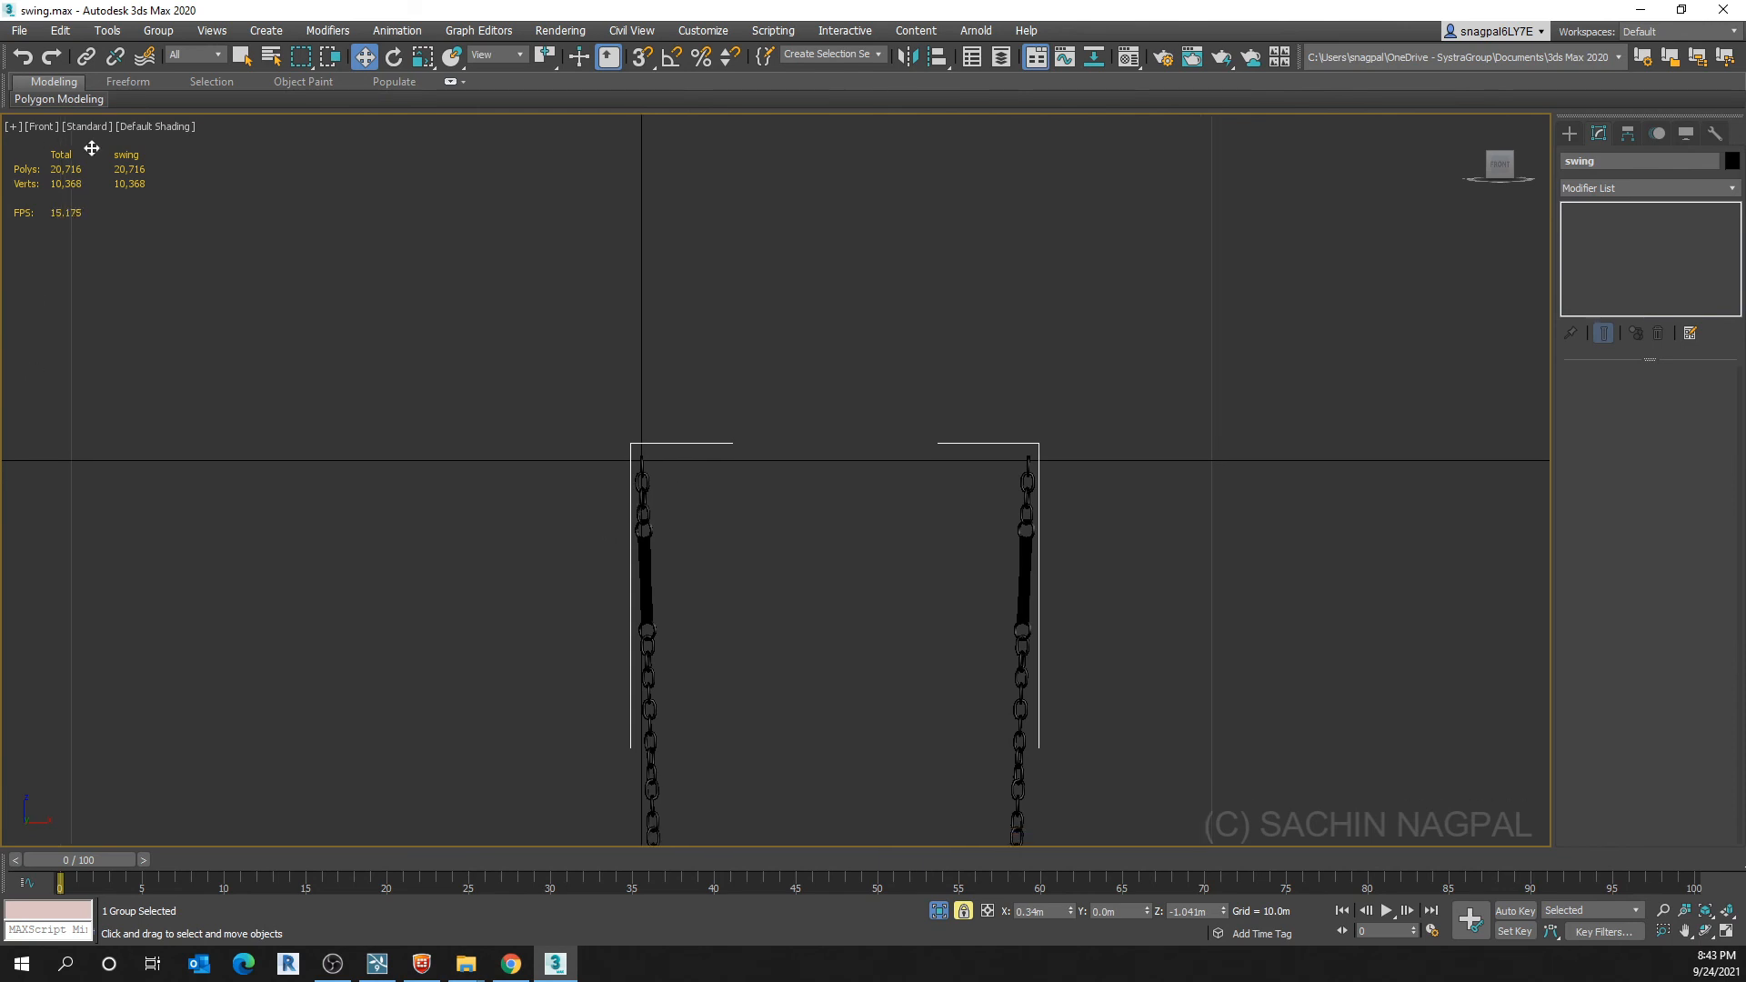
scroll(643, 507, "up", 3)
scroll(640, 450, "up", 3)
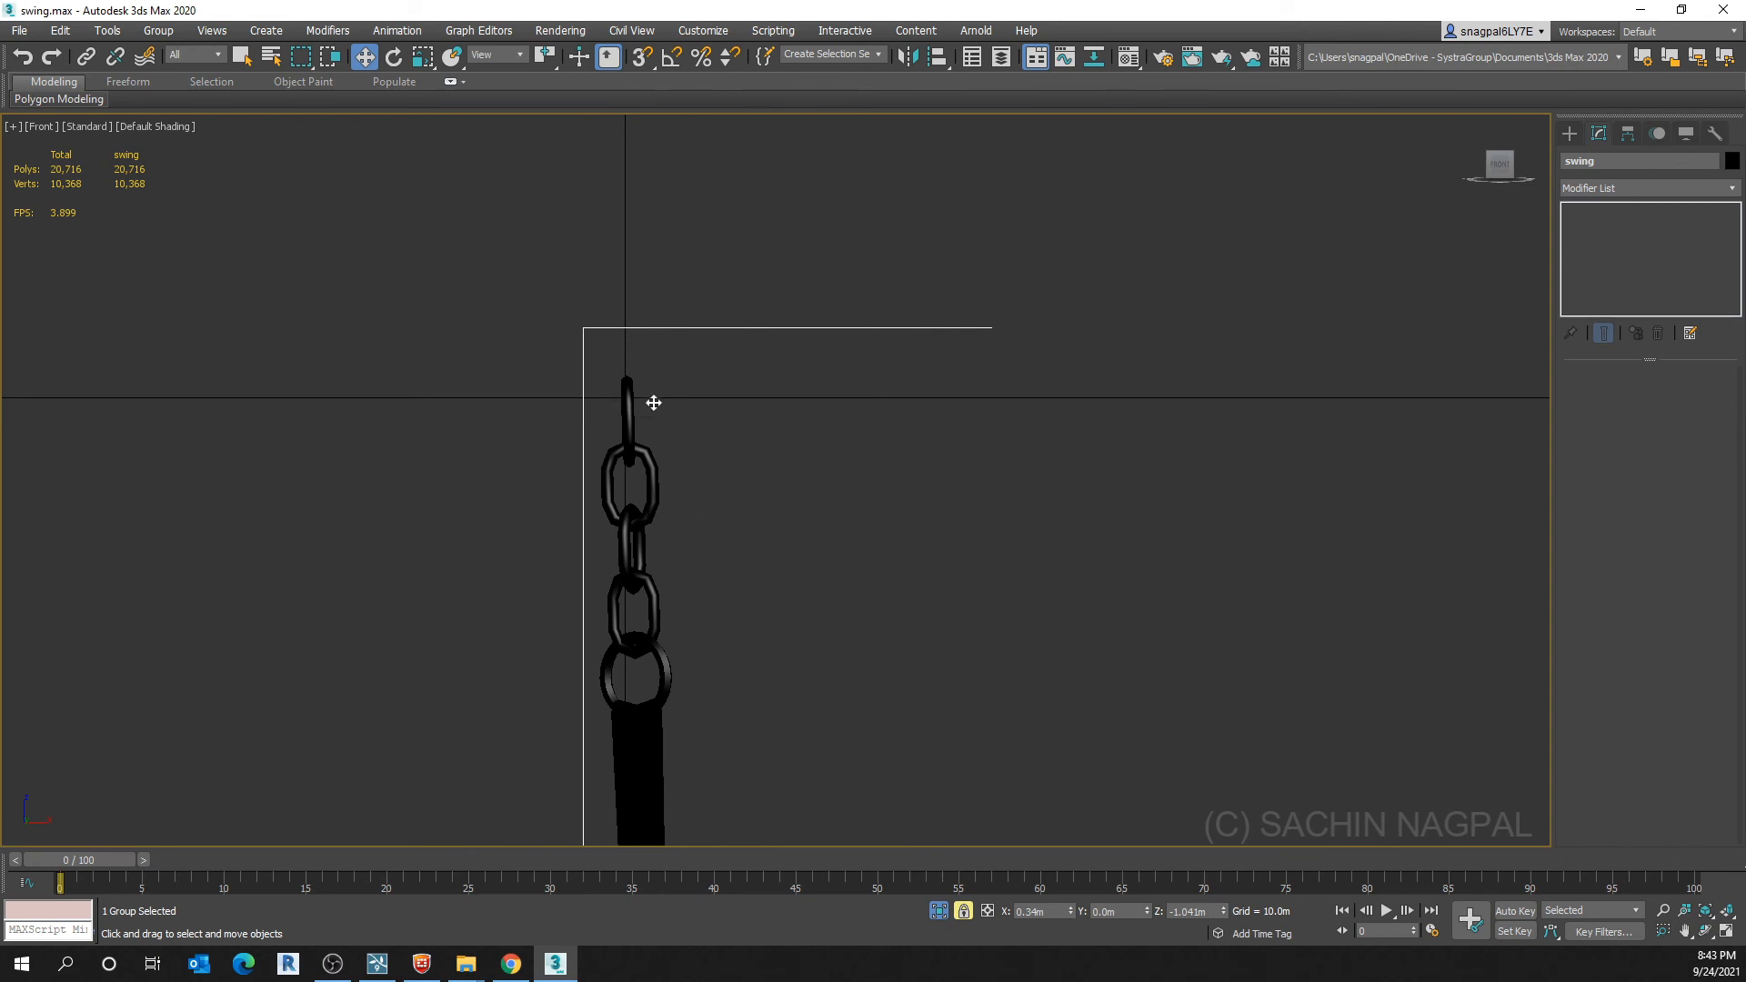
middle_click_drag(465, 471, 500, 447)
Lower the swing slightly in the Left view to align its top chain link with the origin, and unlock the selection
key("l")
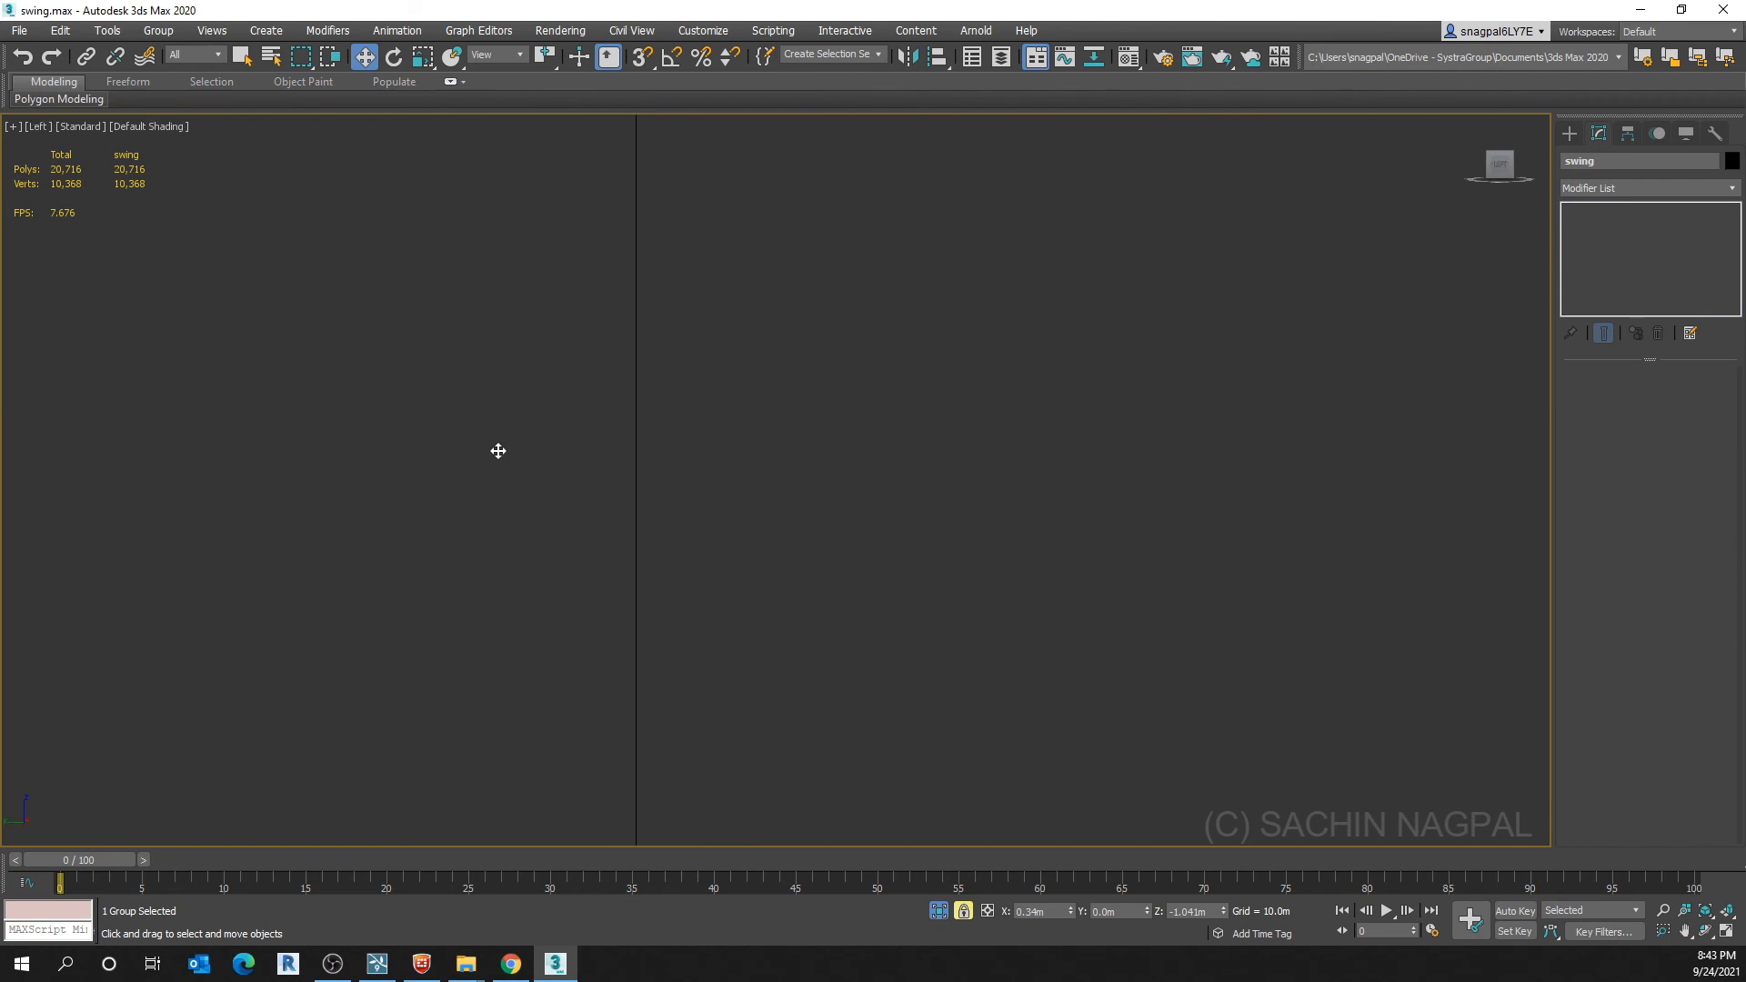
key("z")
middle_click_drag(715, 435, 640, 570)
scroll(706, 330, "up", 6)
scroll(706, 330, "up", 5)
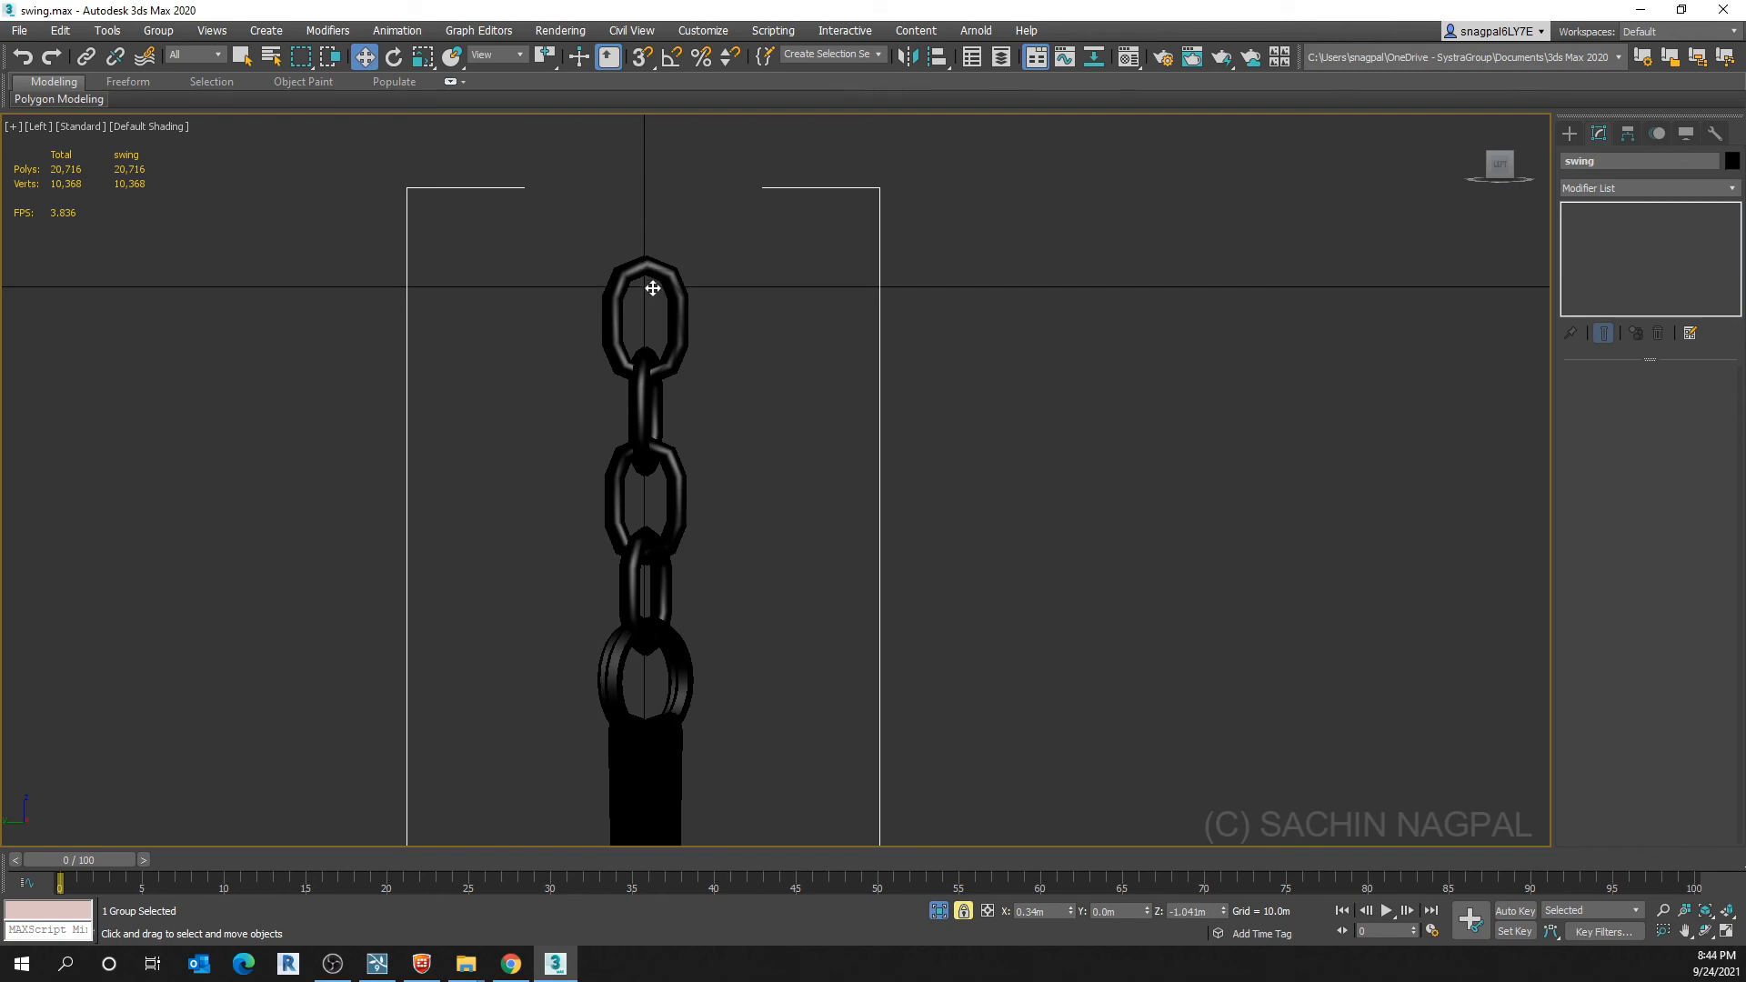
middle_click_drag(645, 289, 639, 320)
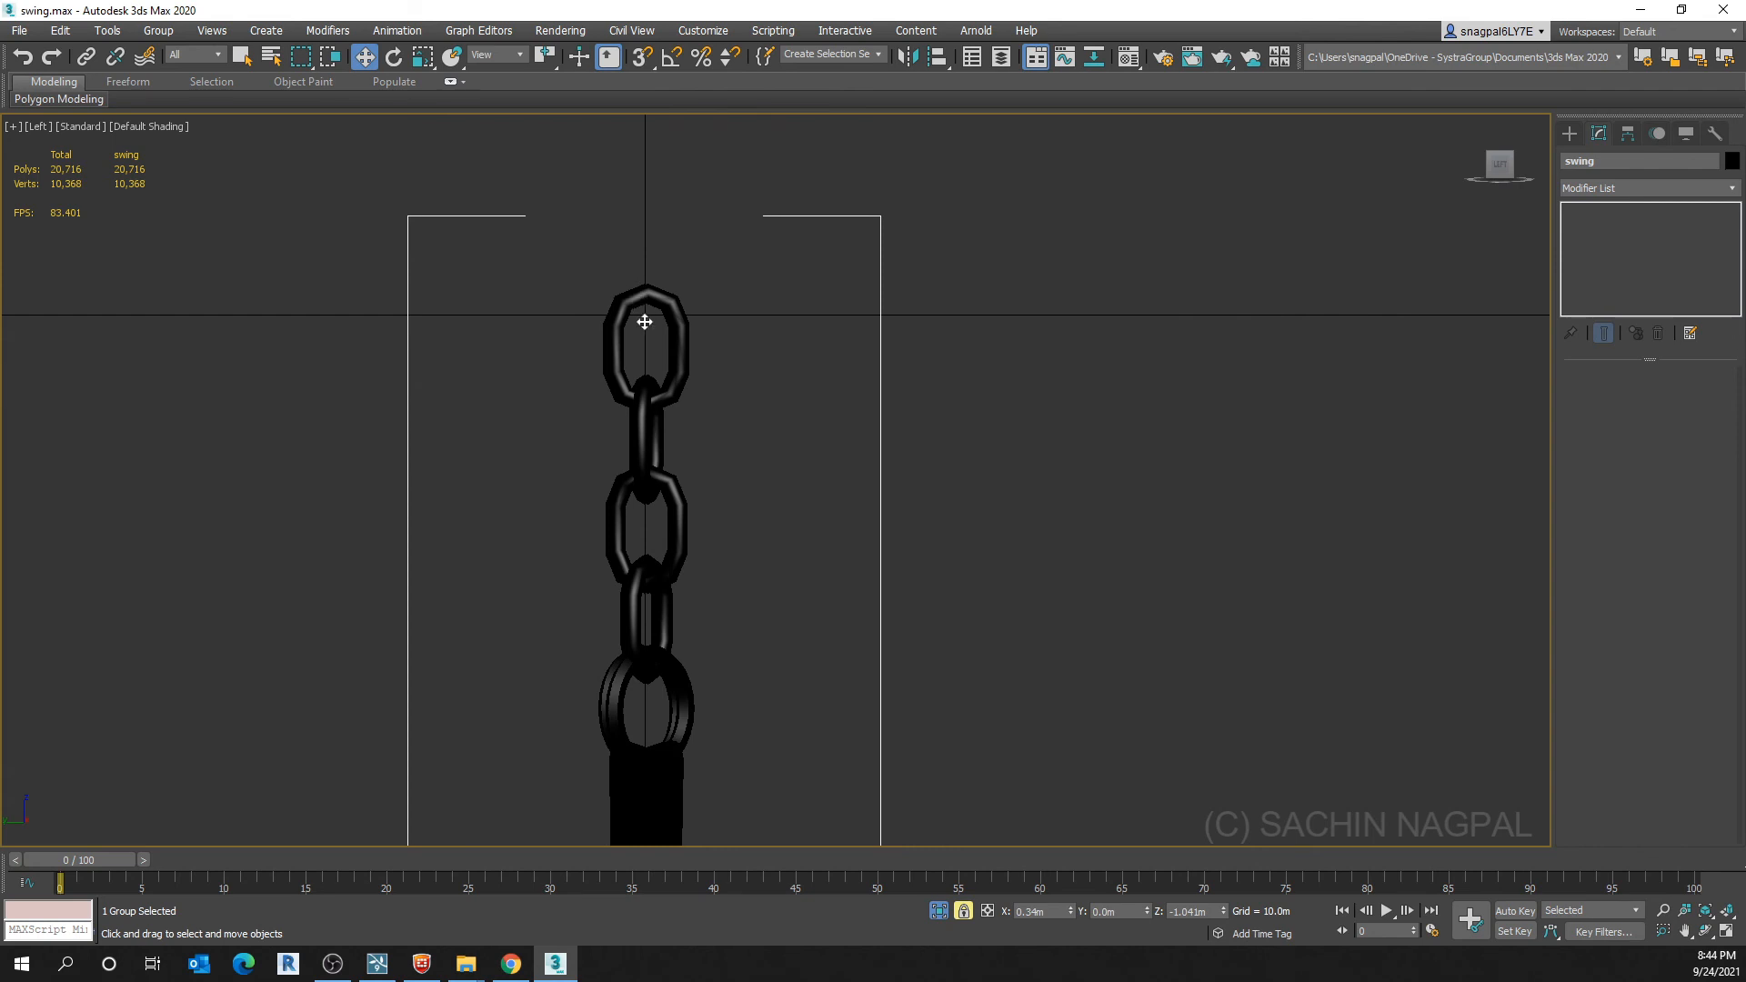
scroll(647, 315, "up", 5)
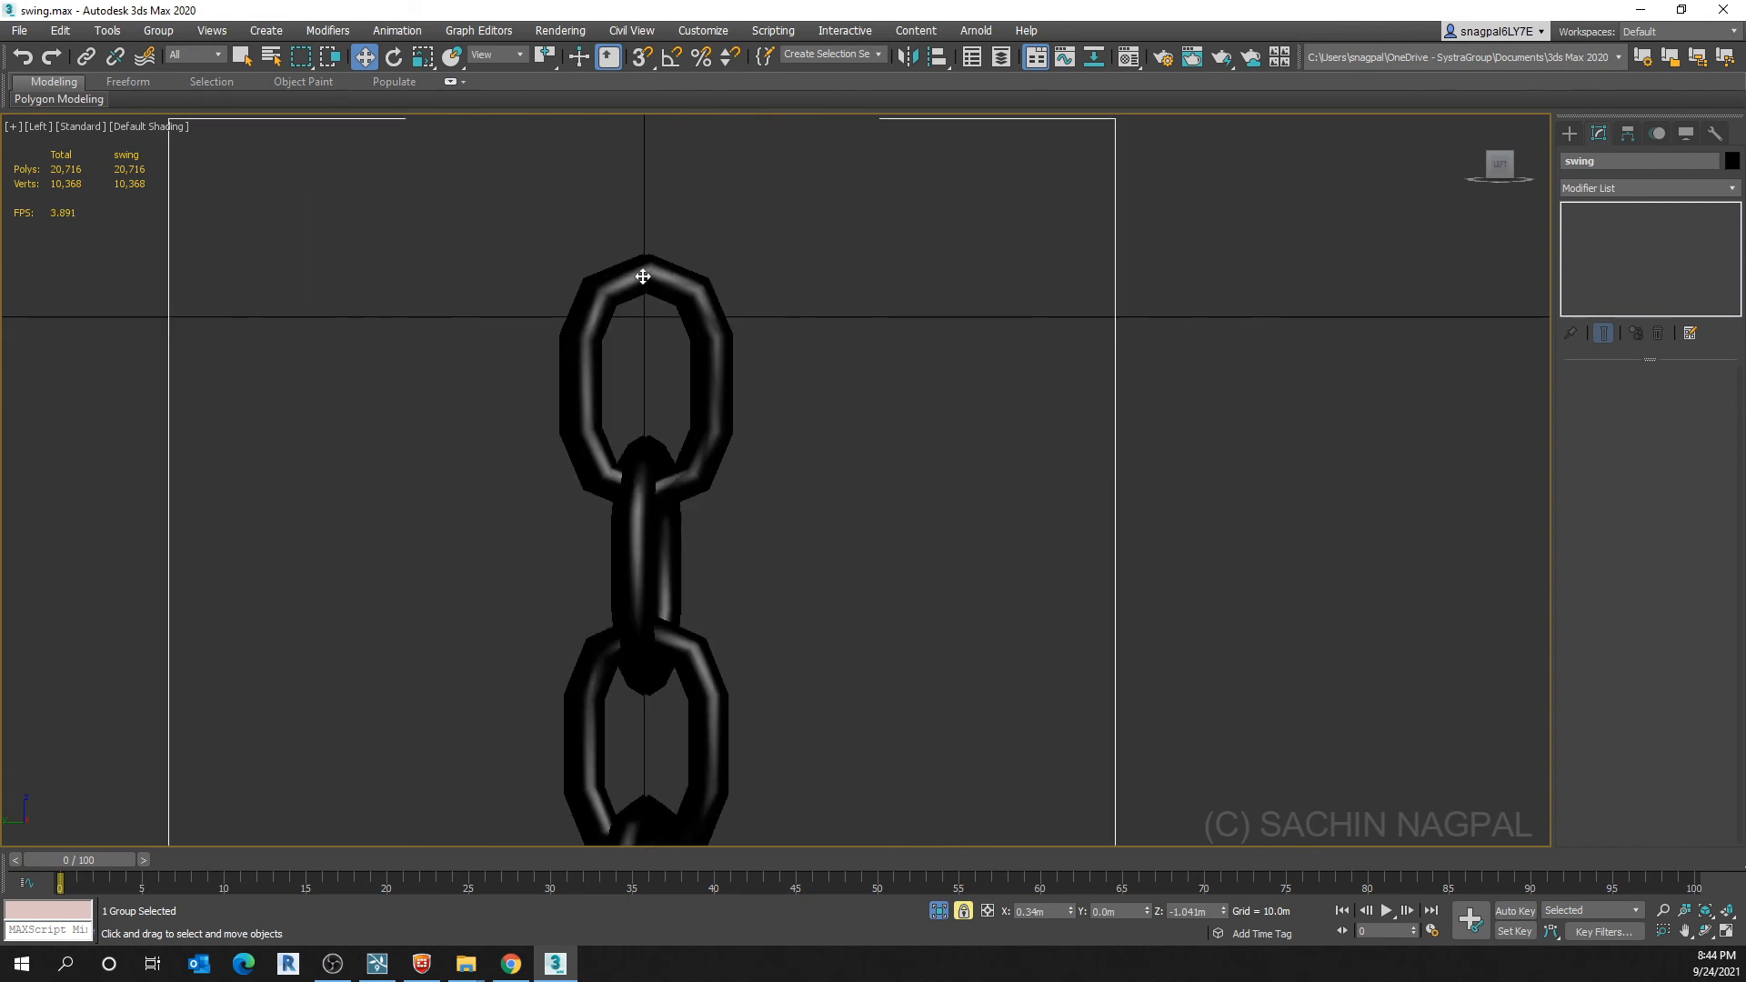
left_click_drag(643, 277, 642, 295)
scroll(487, 346, "down", 9)
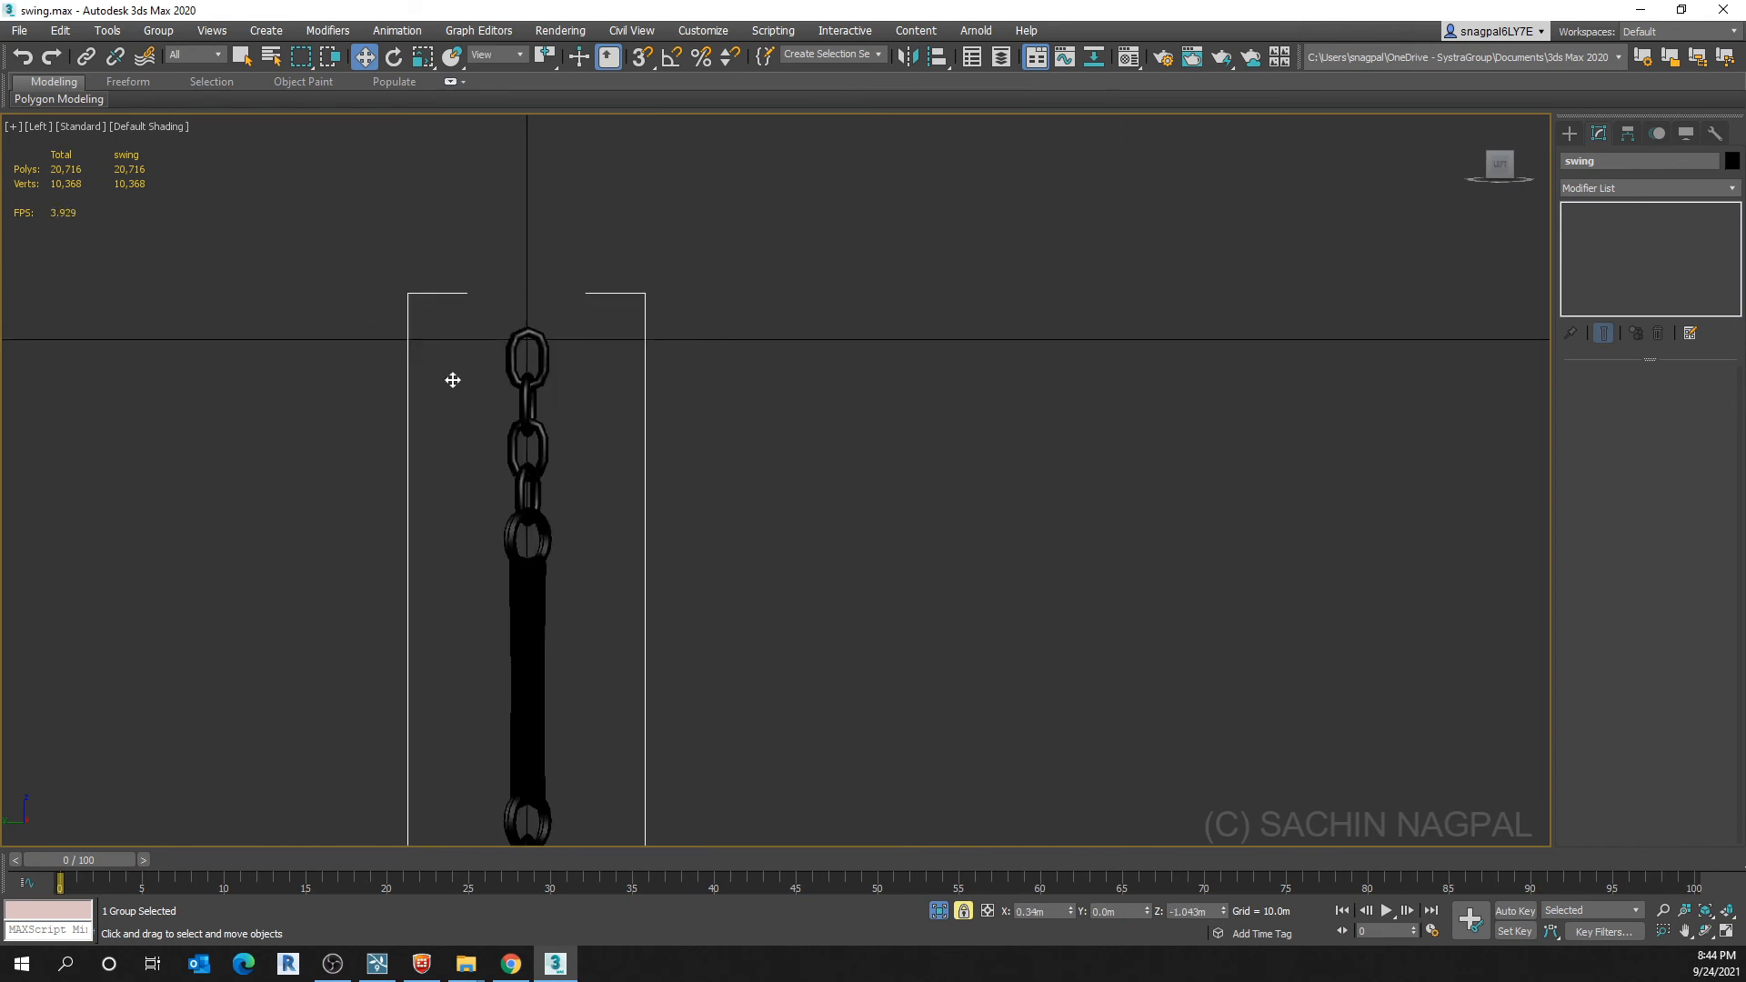
key("space")
Export only the selected swing as the FBX file "swing" in the export folder, with Animation enabled
key("p")
key("z")
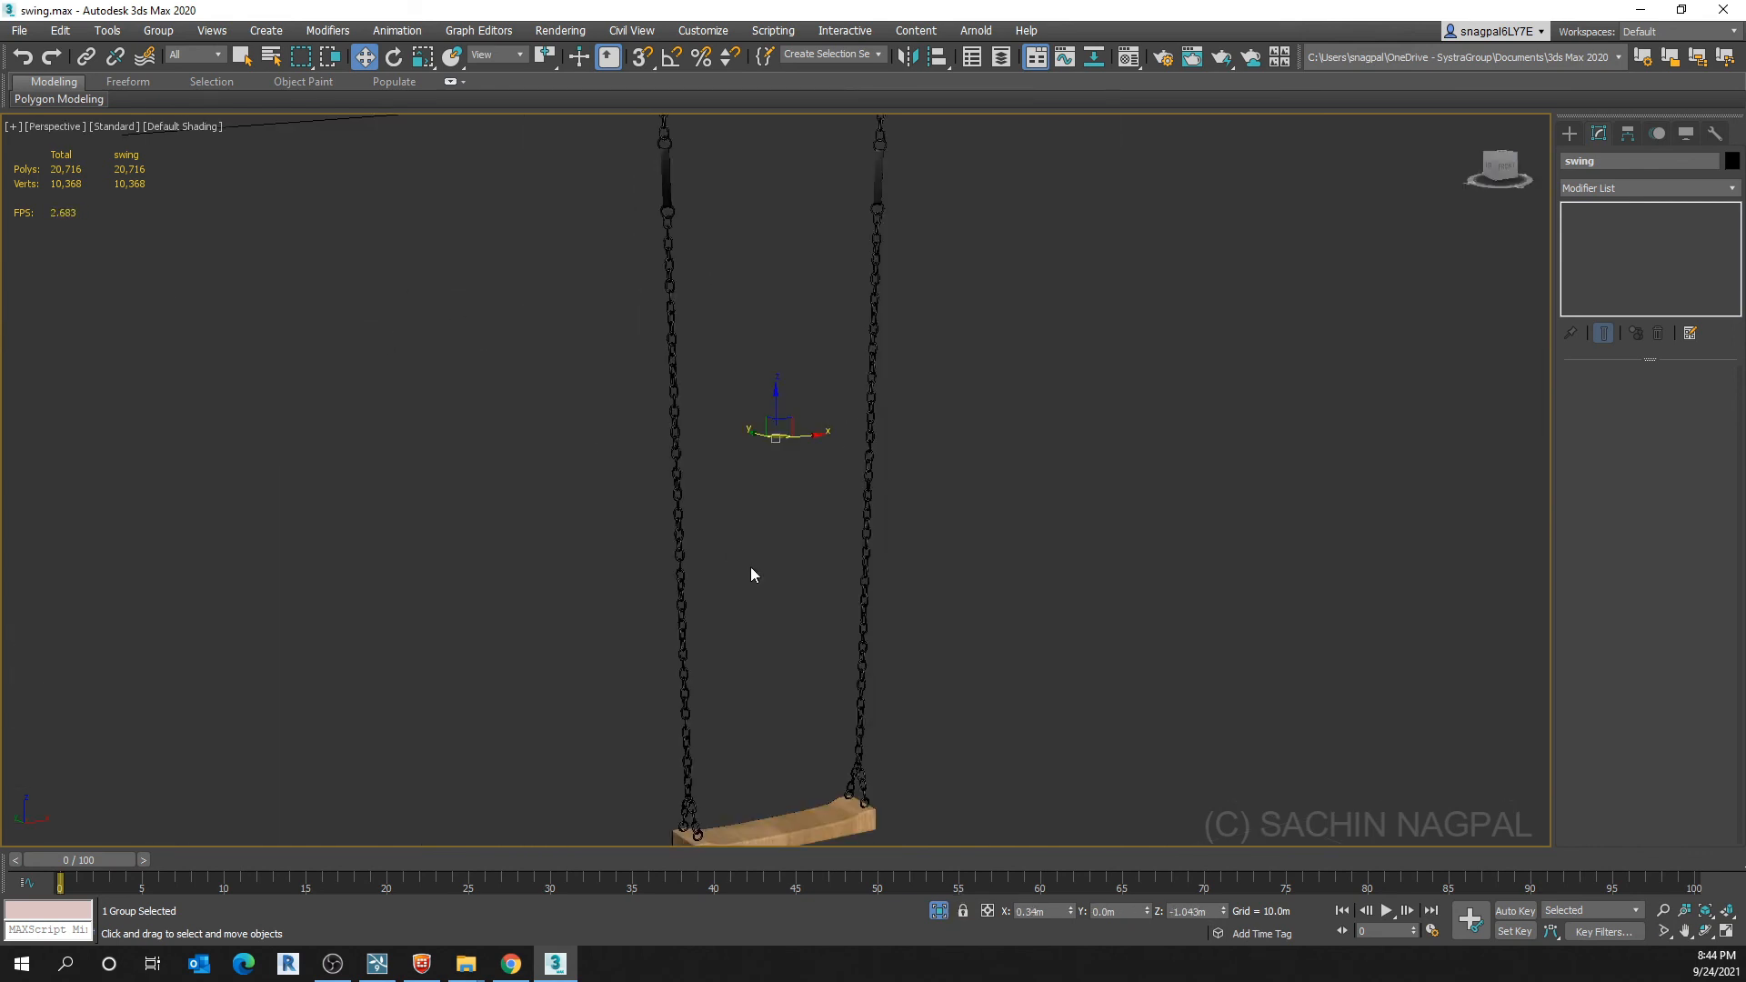
scroll(729, 470, "down", 4)
mouse_move(750, 565)
middle_mouse_down()
mouse_move(730, 469)
mouse_move(694, 550)
mouse_move(608, 569)
mouse_move(741, 550)
mouse_move(717, 555)
middle_mouse_up()
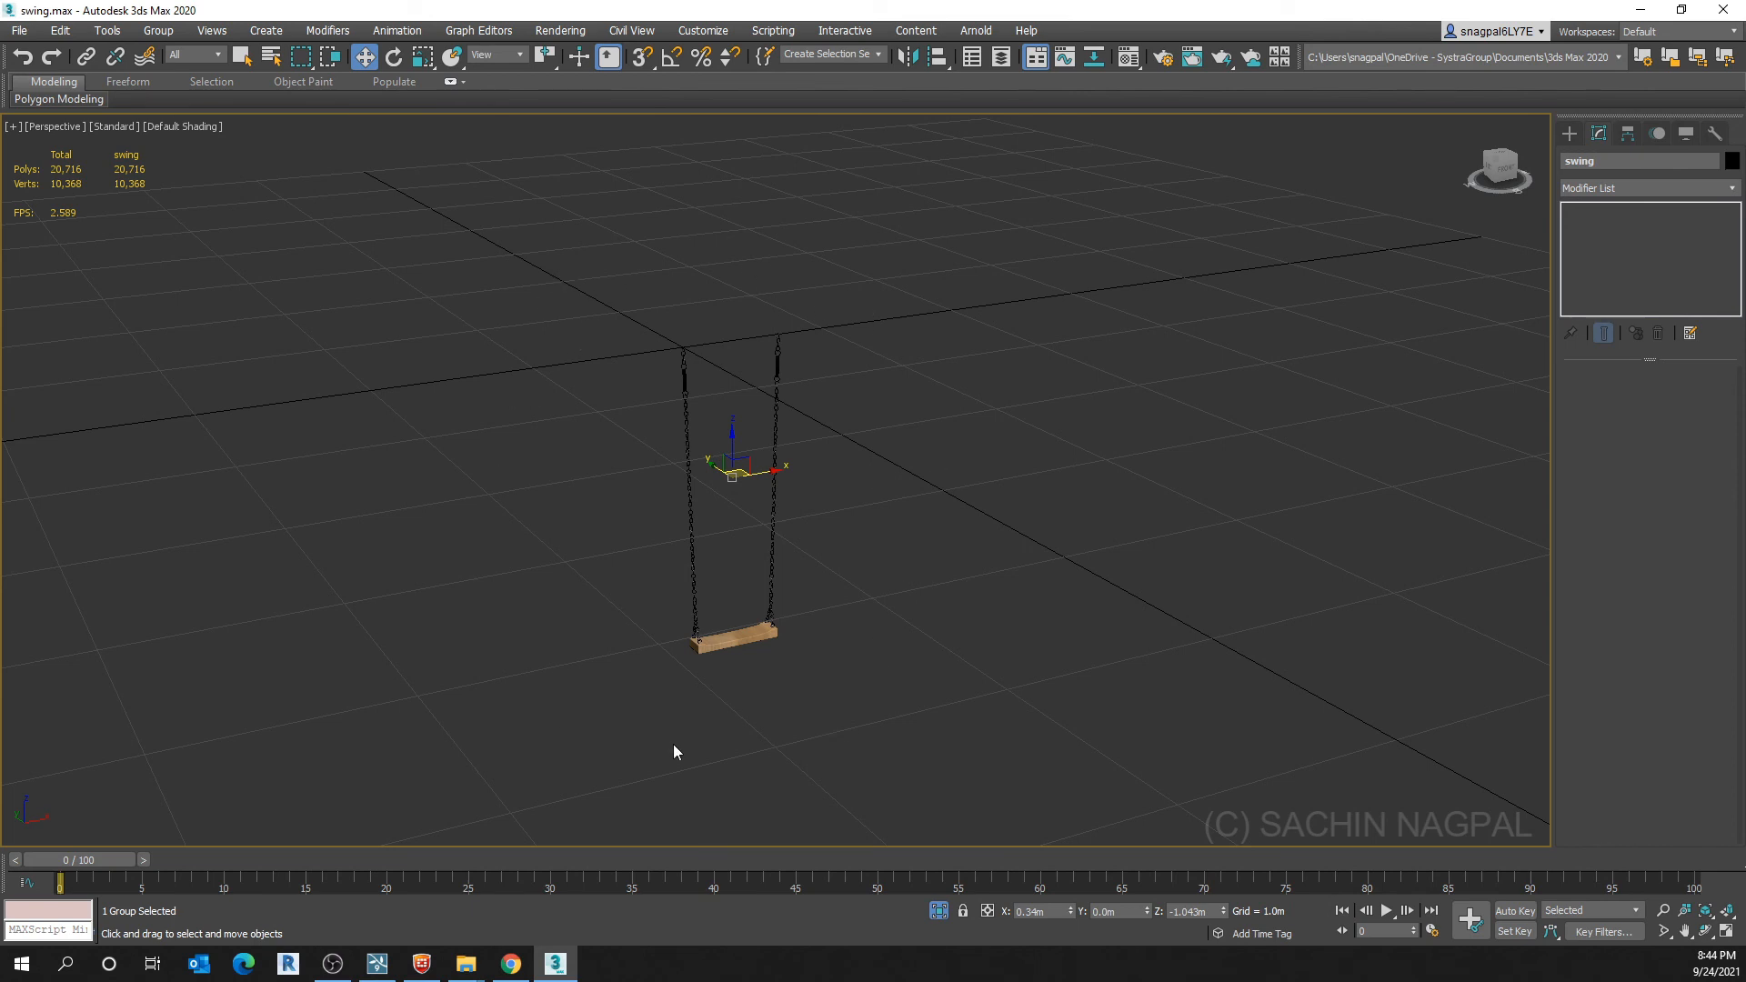
left_click(590, 555)
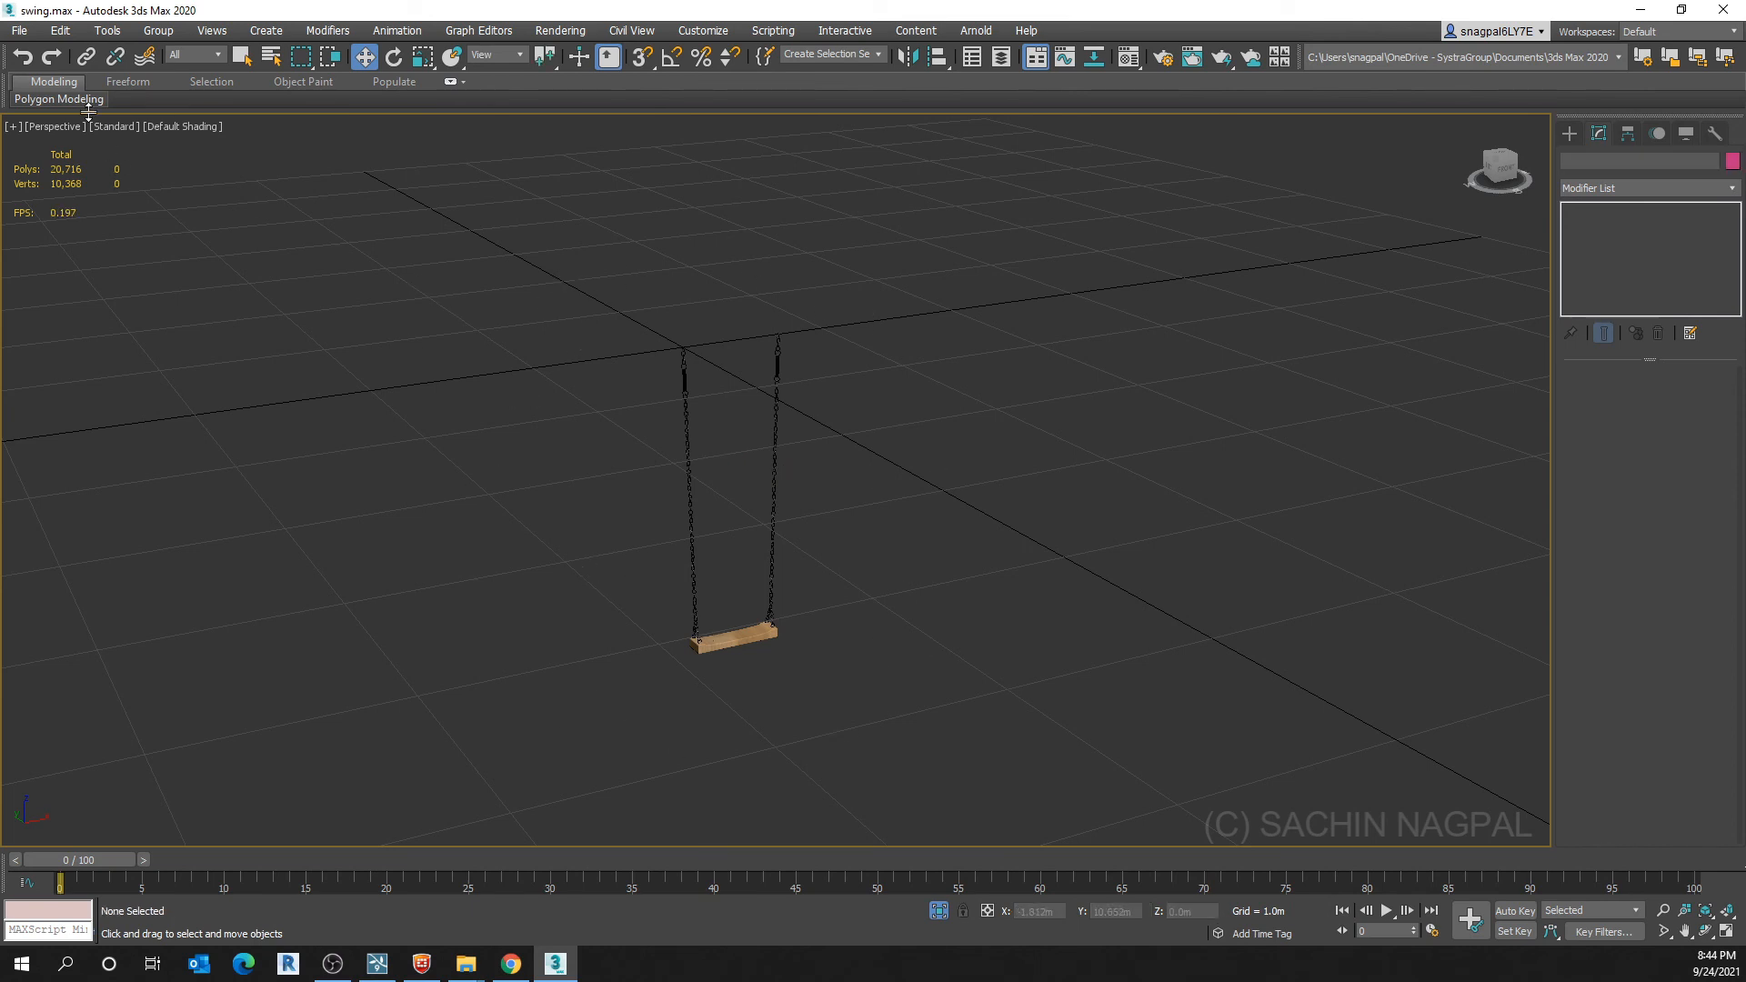
left_click(685, 647)
left_click(18, 30)
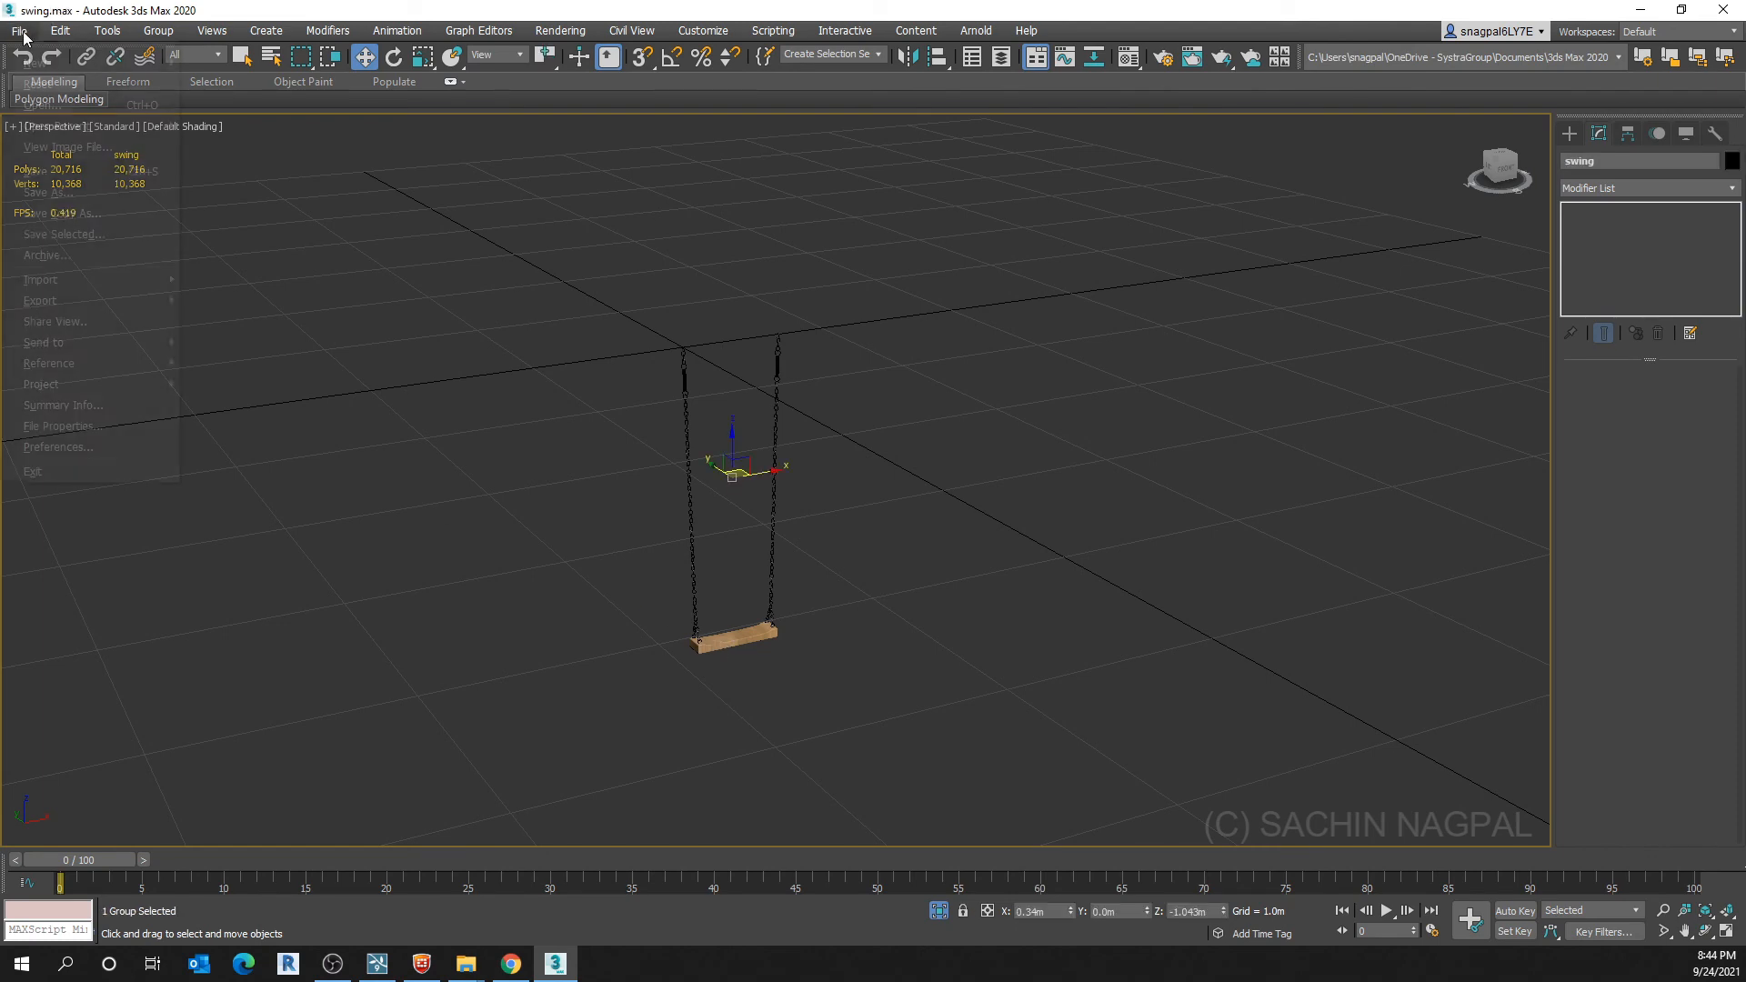
mouse_move(41, 300)
left_click(252, 320)
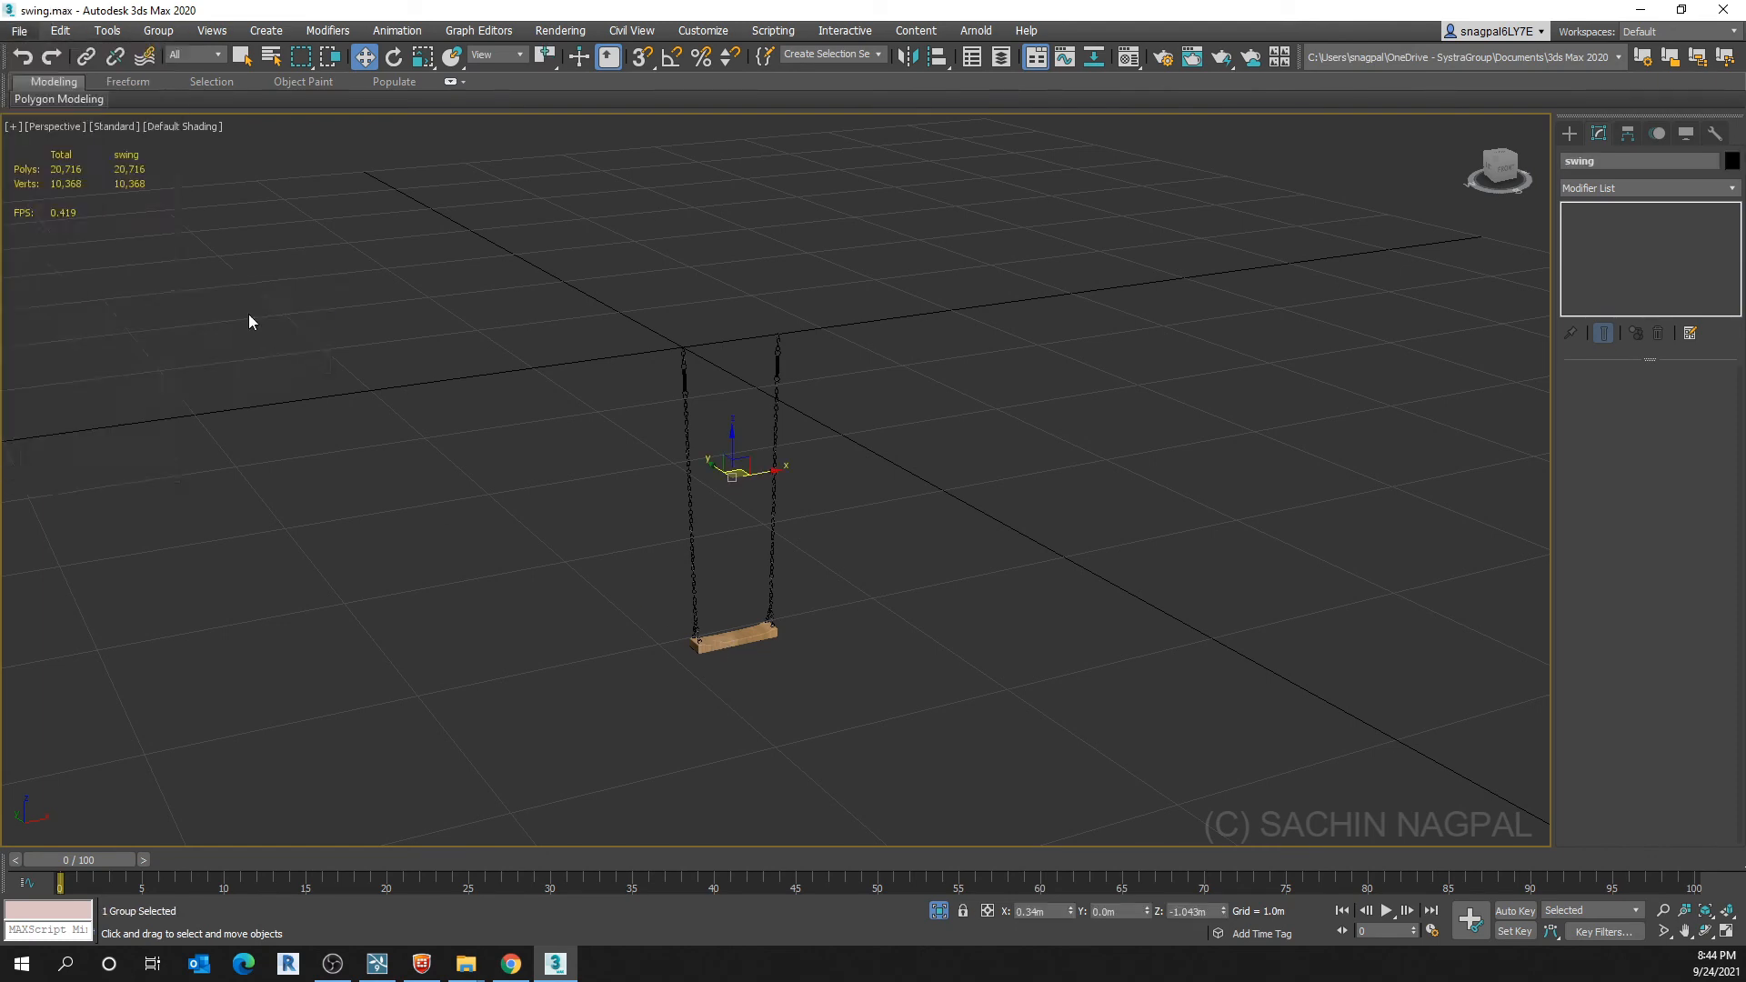
type("sw")
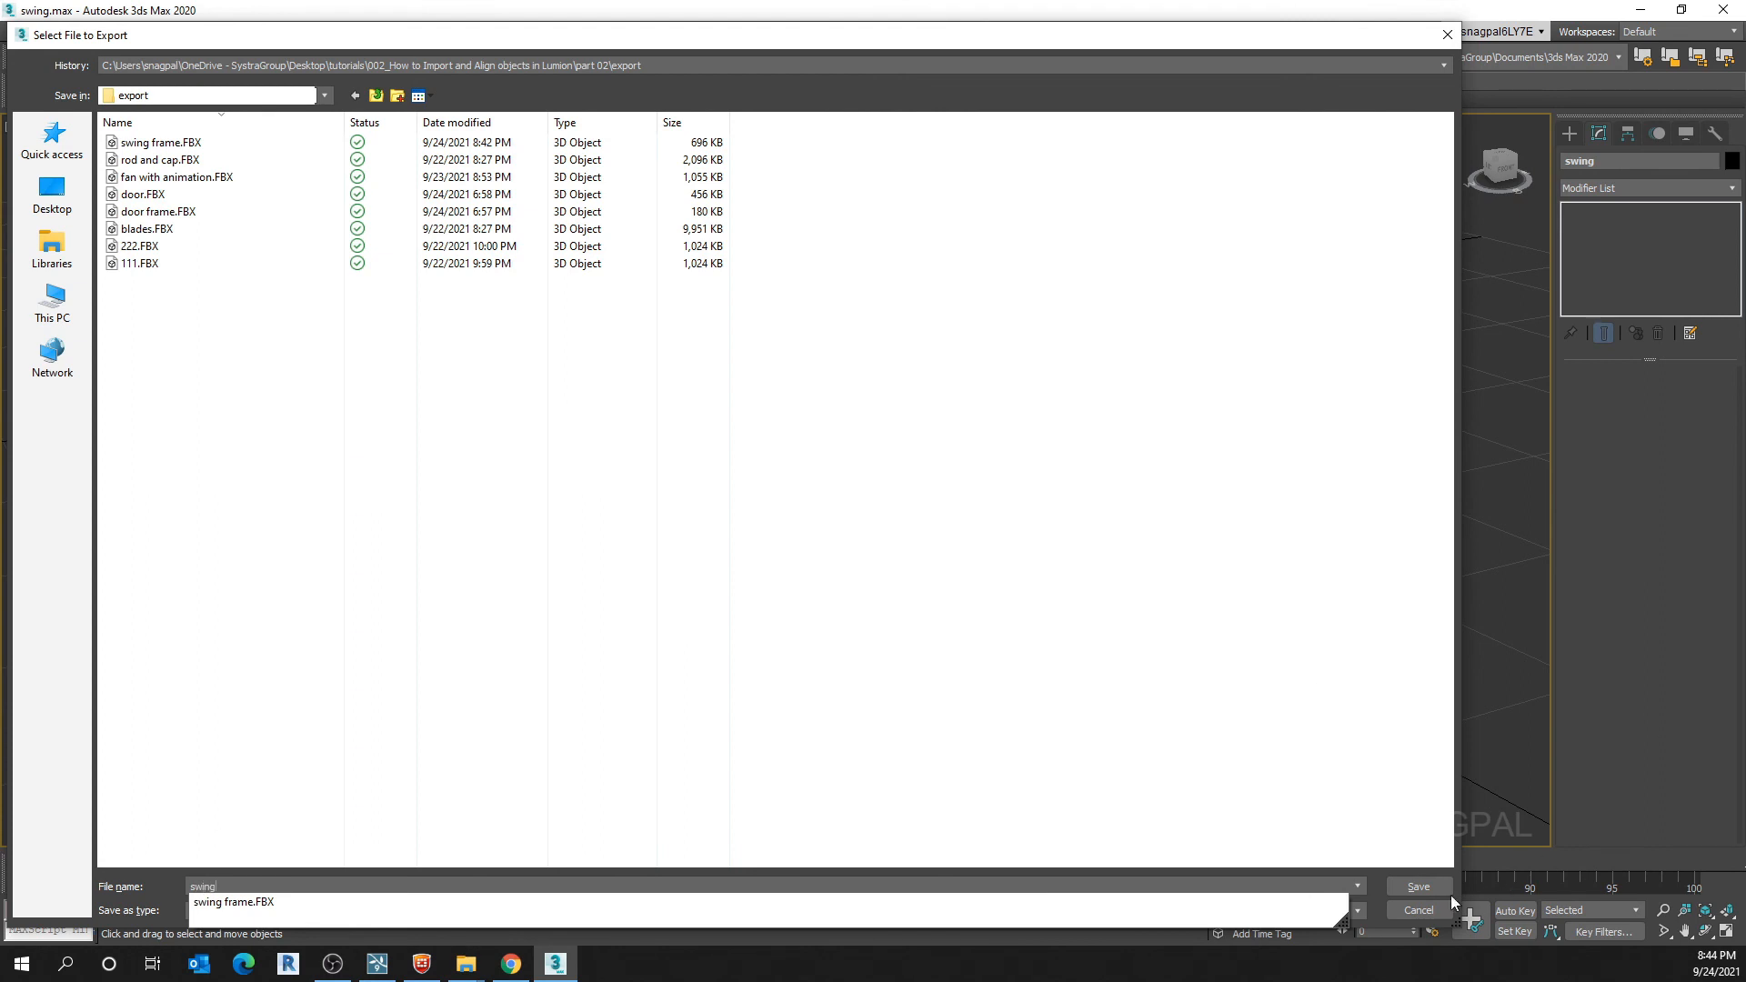
type("ing")
left_click(1414, 888)
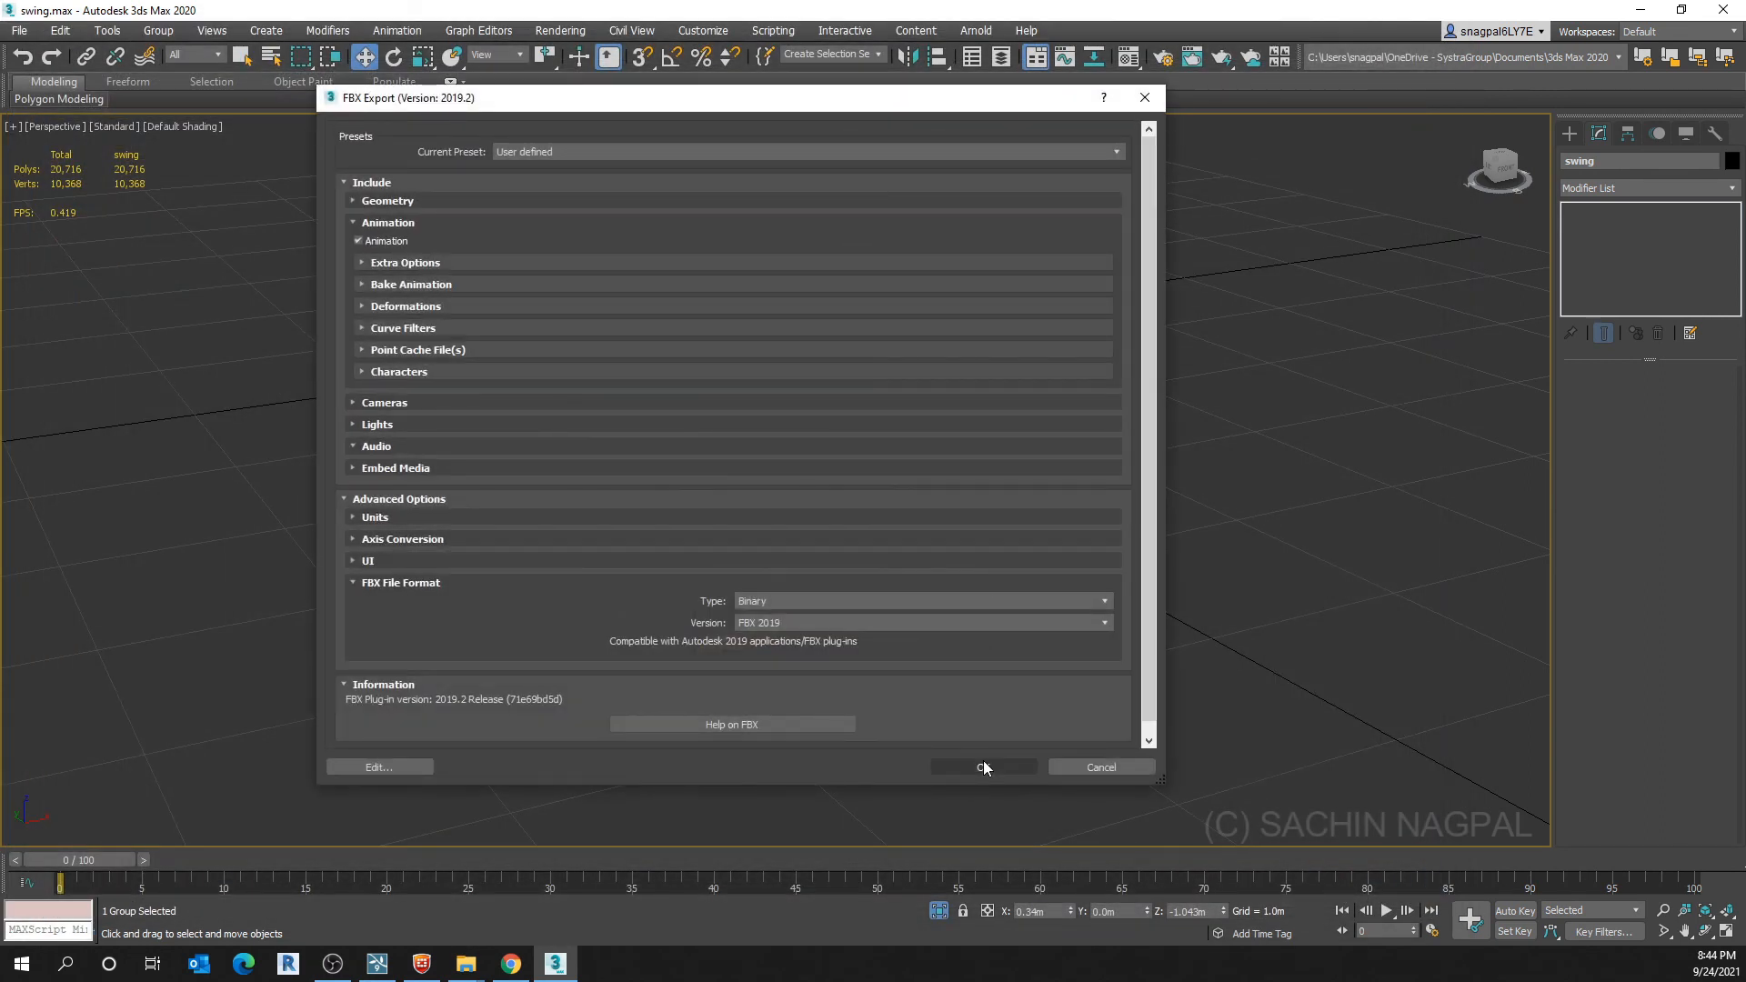
left_click(983, 767)
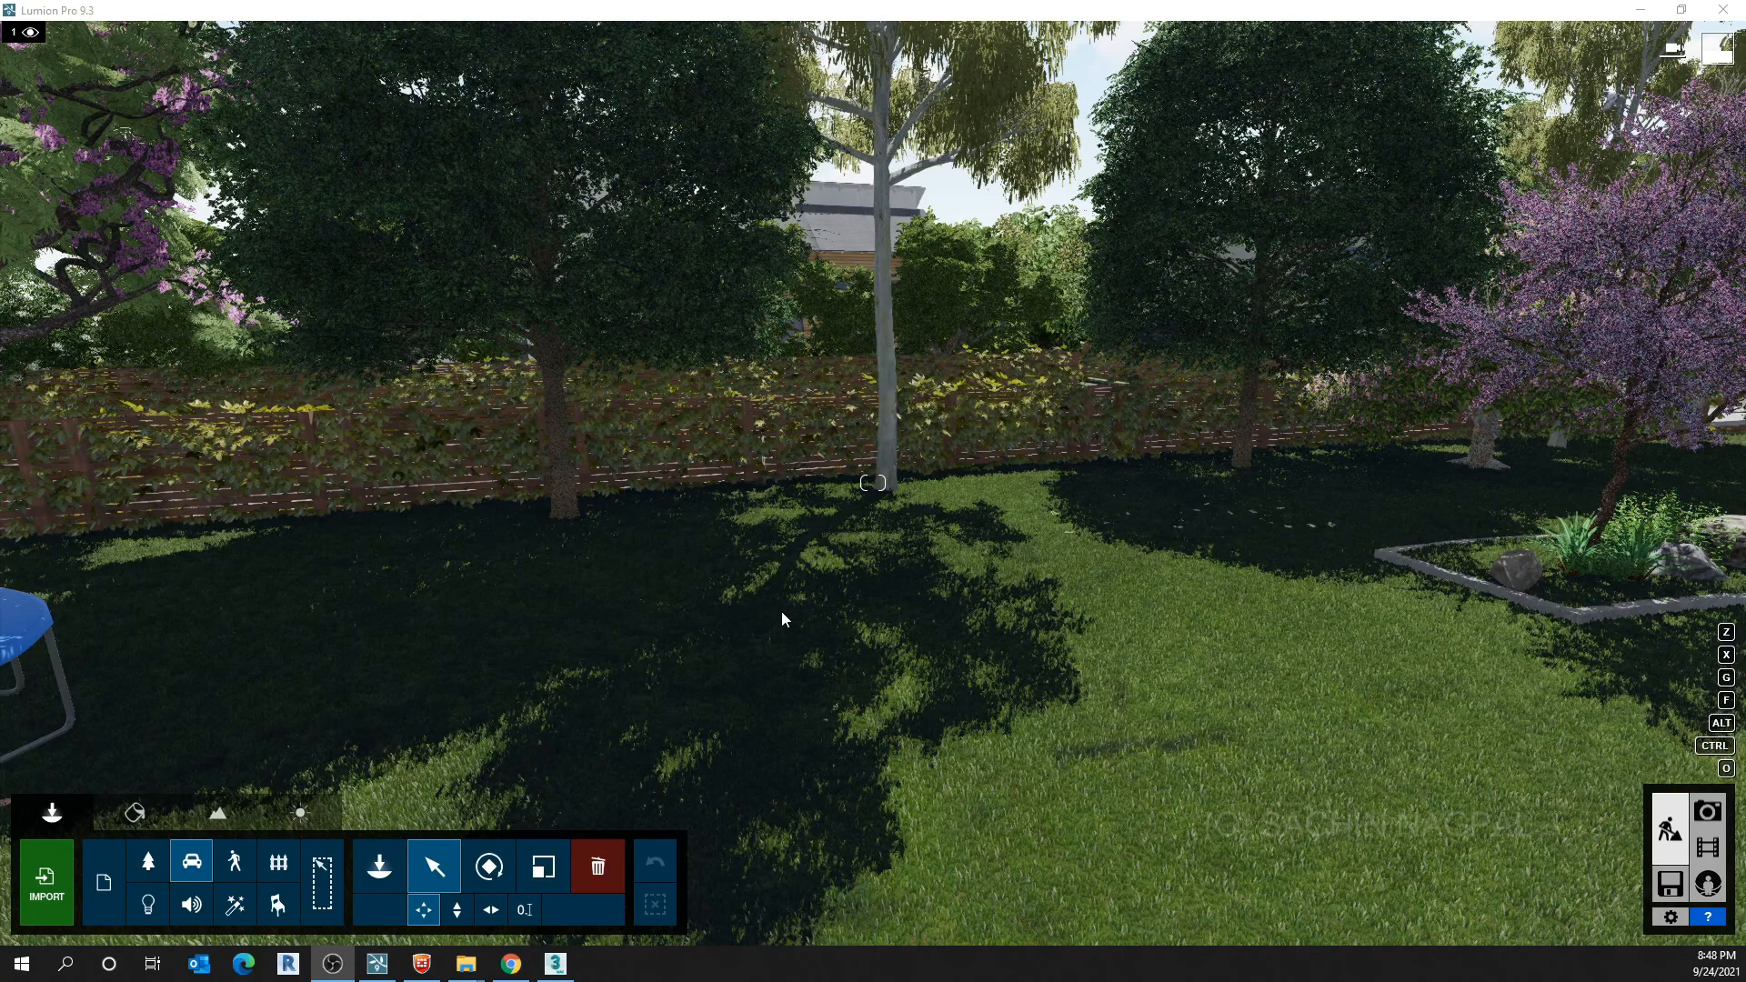
Switch to Lumion, import swing frame.FBX with animations off, and place the frame on the shaded lawn
left_click(50, 869)
left_click(409, 267)
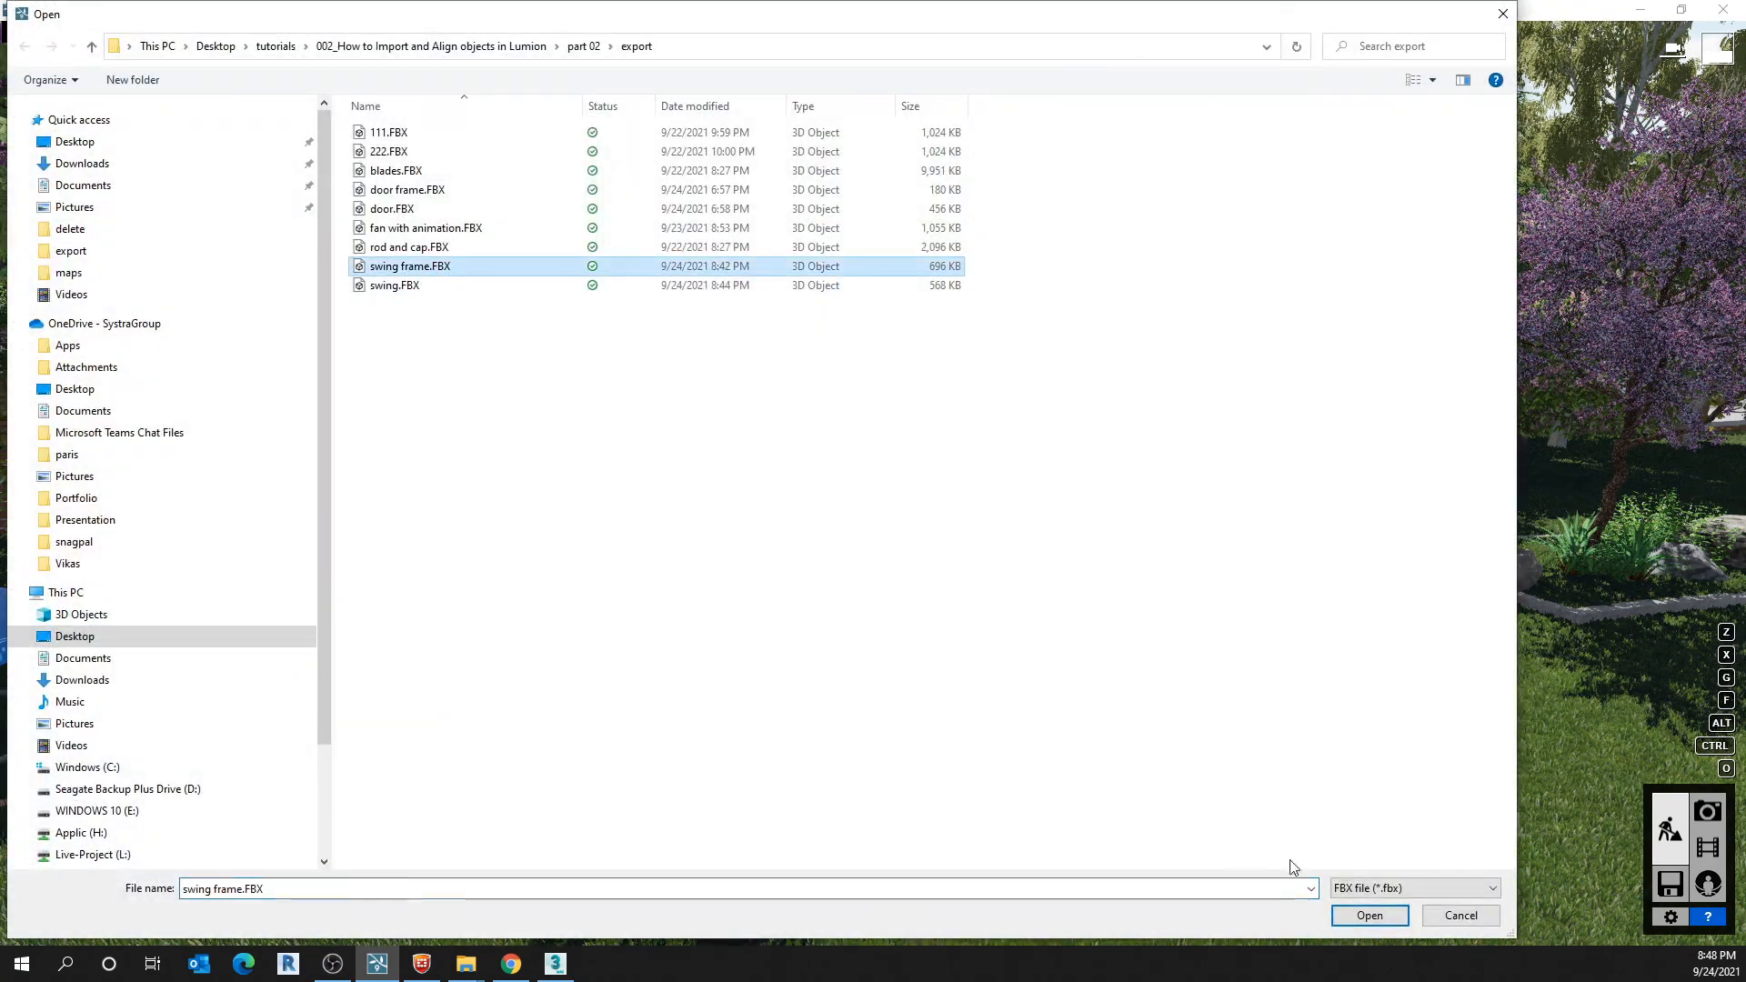
left_click(1357, 917)
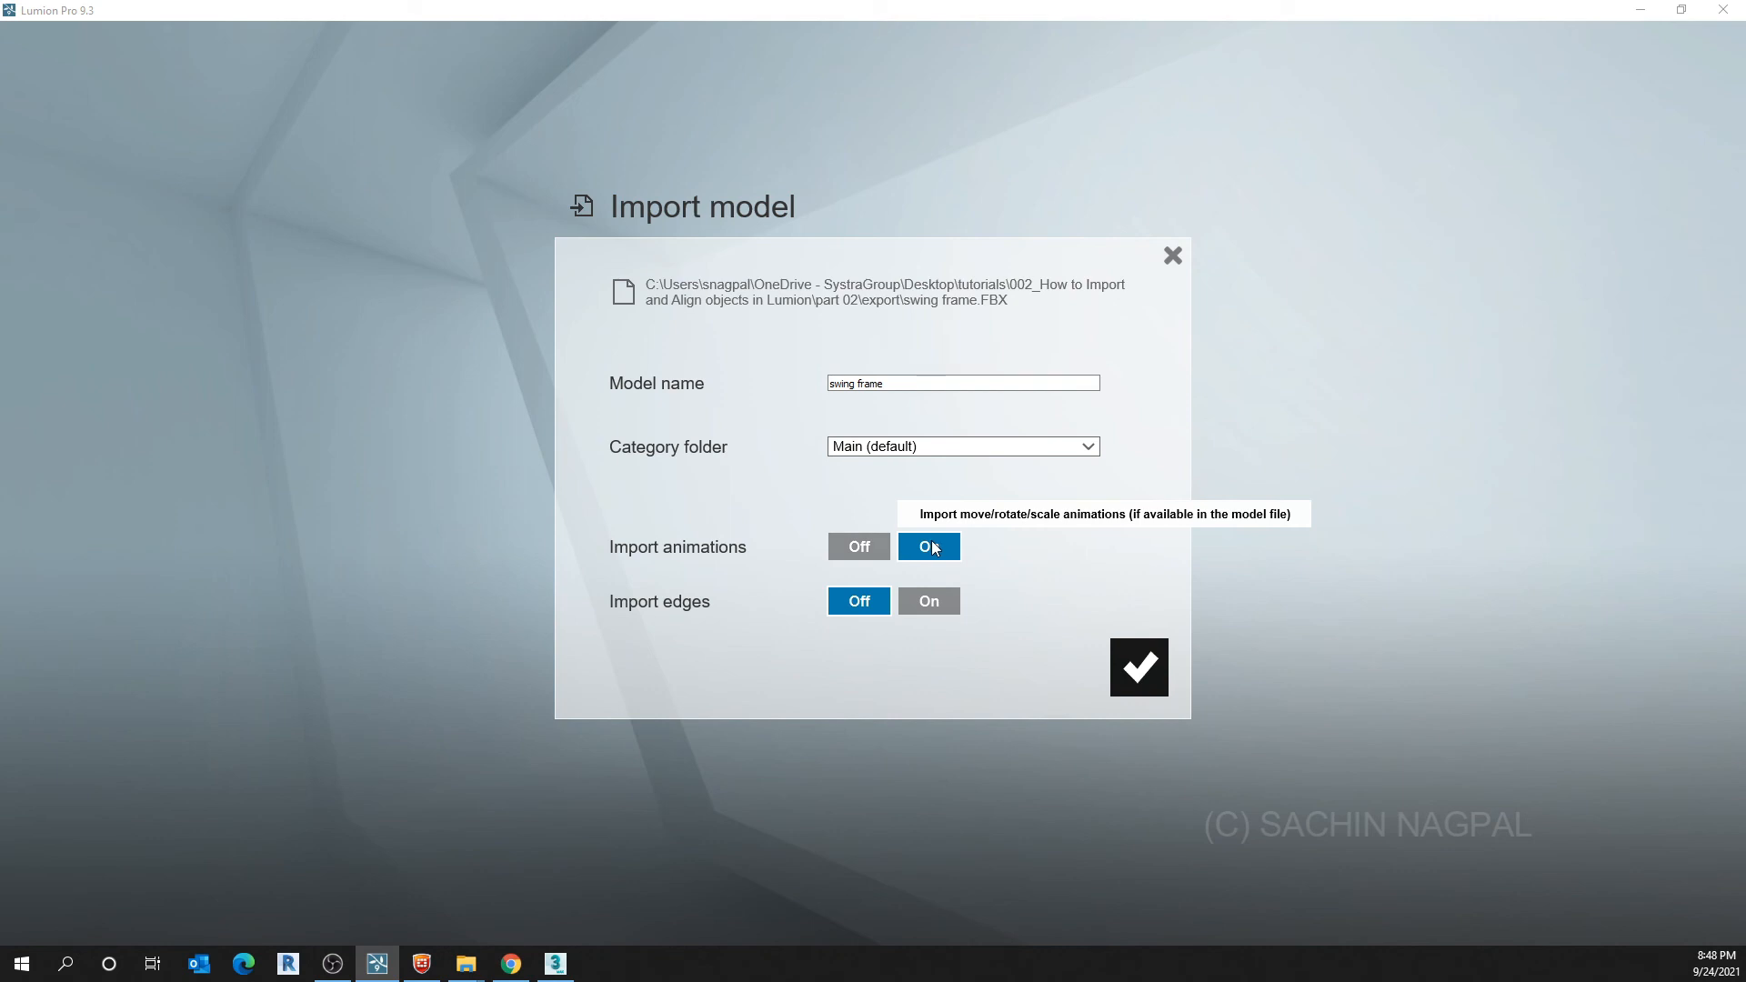
left_click(879, 551)
left_click(1140, 664)
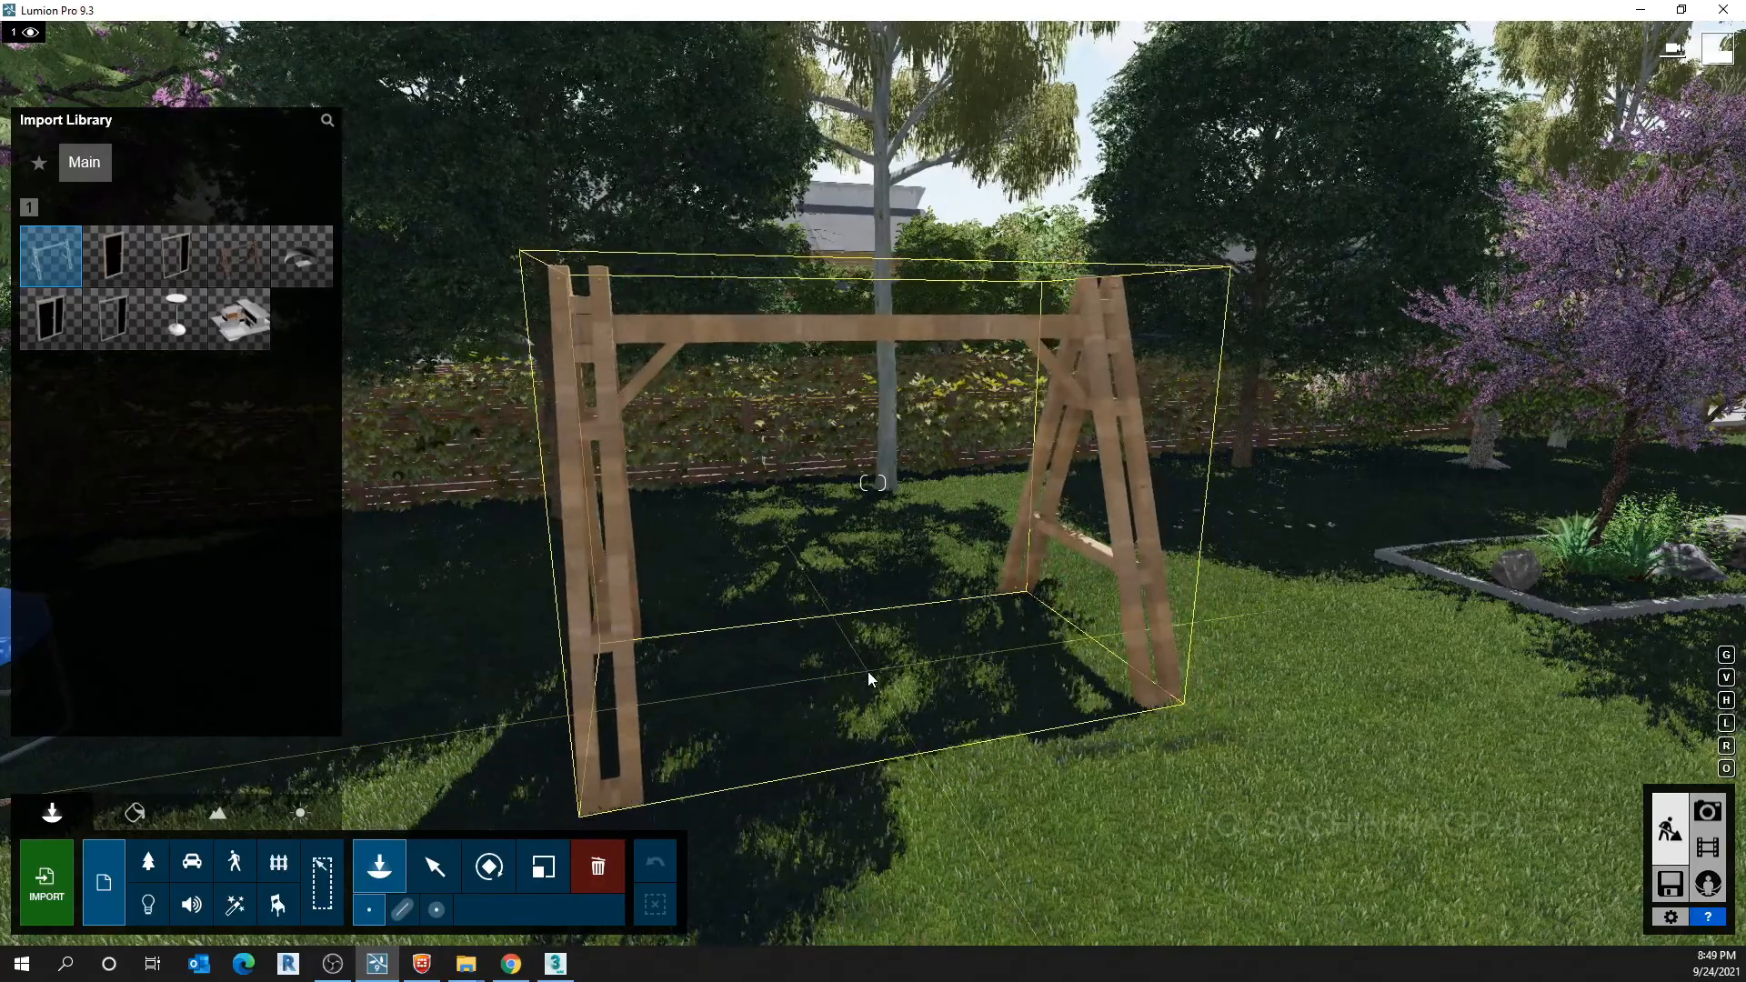
left_click(867, 672)
right_click_drag(1006, 795, 997, 769)
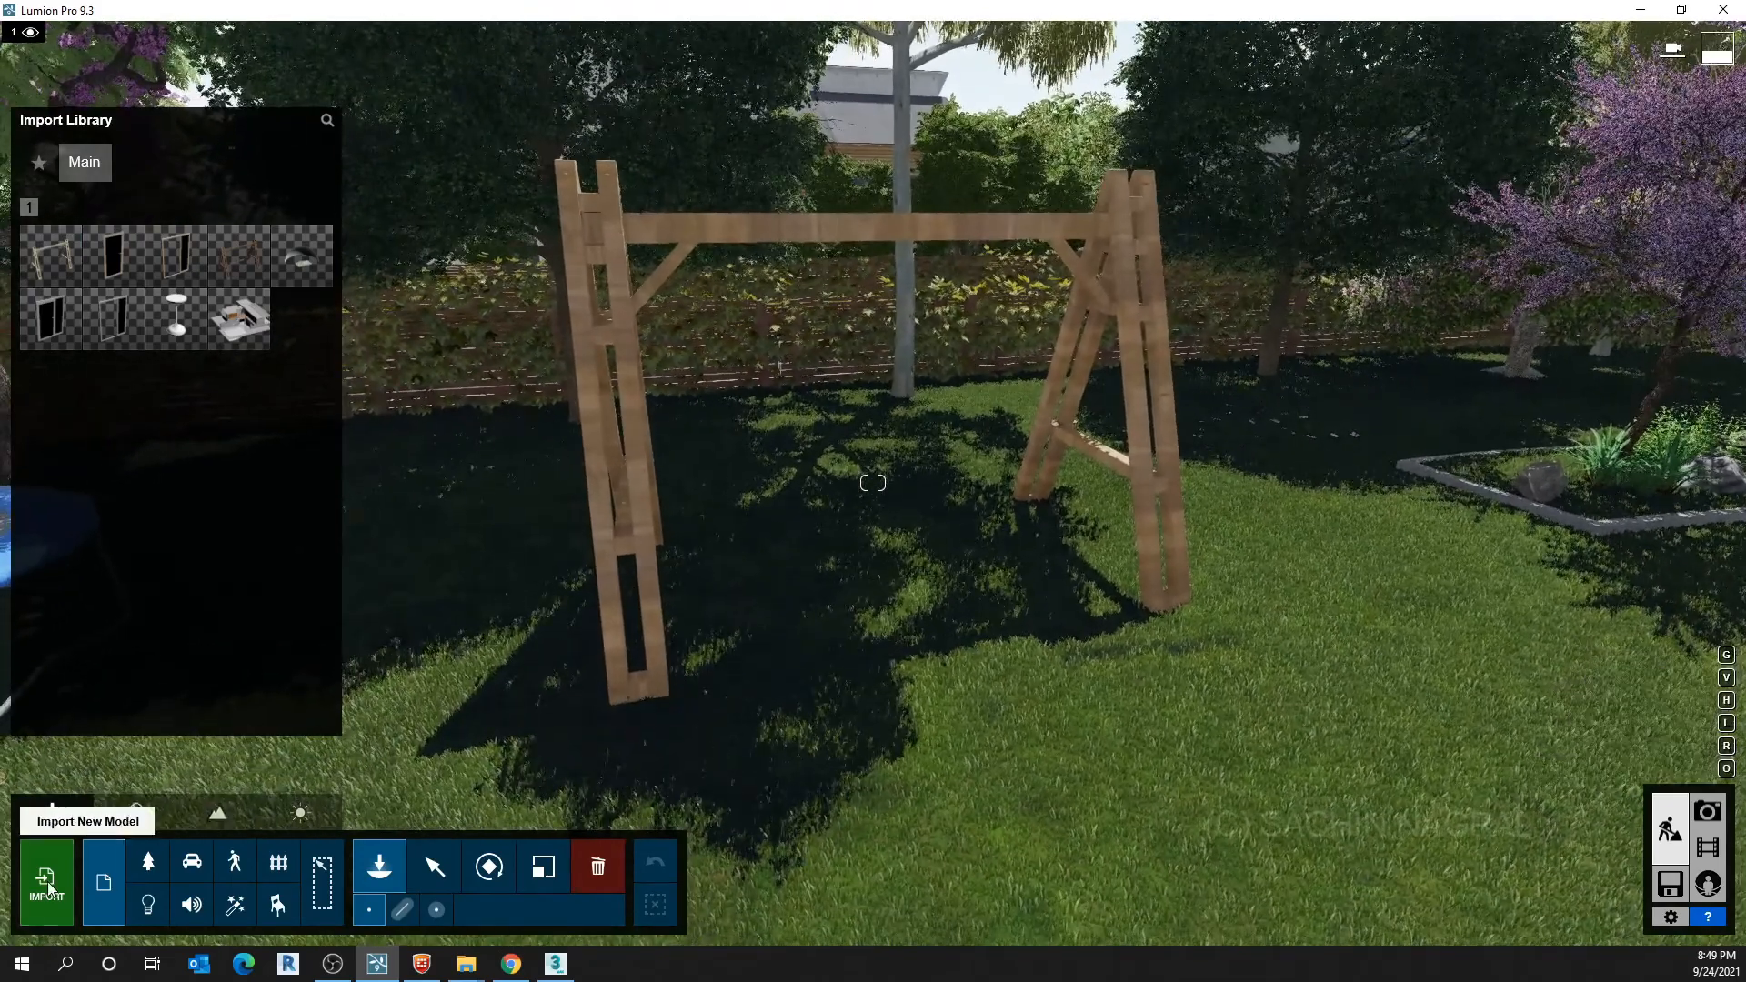
Import swing.FBX as the model "swing" in the Main category, with animations and edges off
left_click(47, 881)
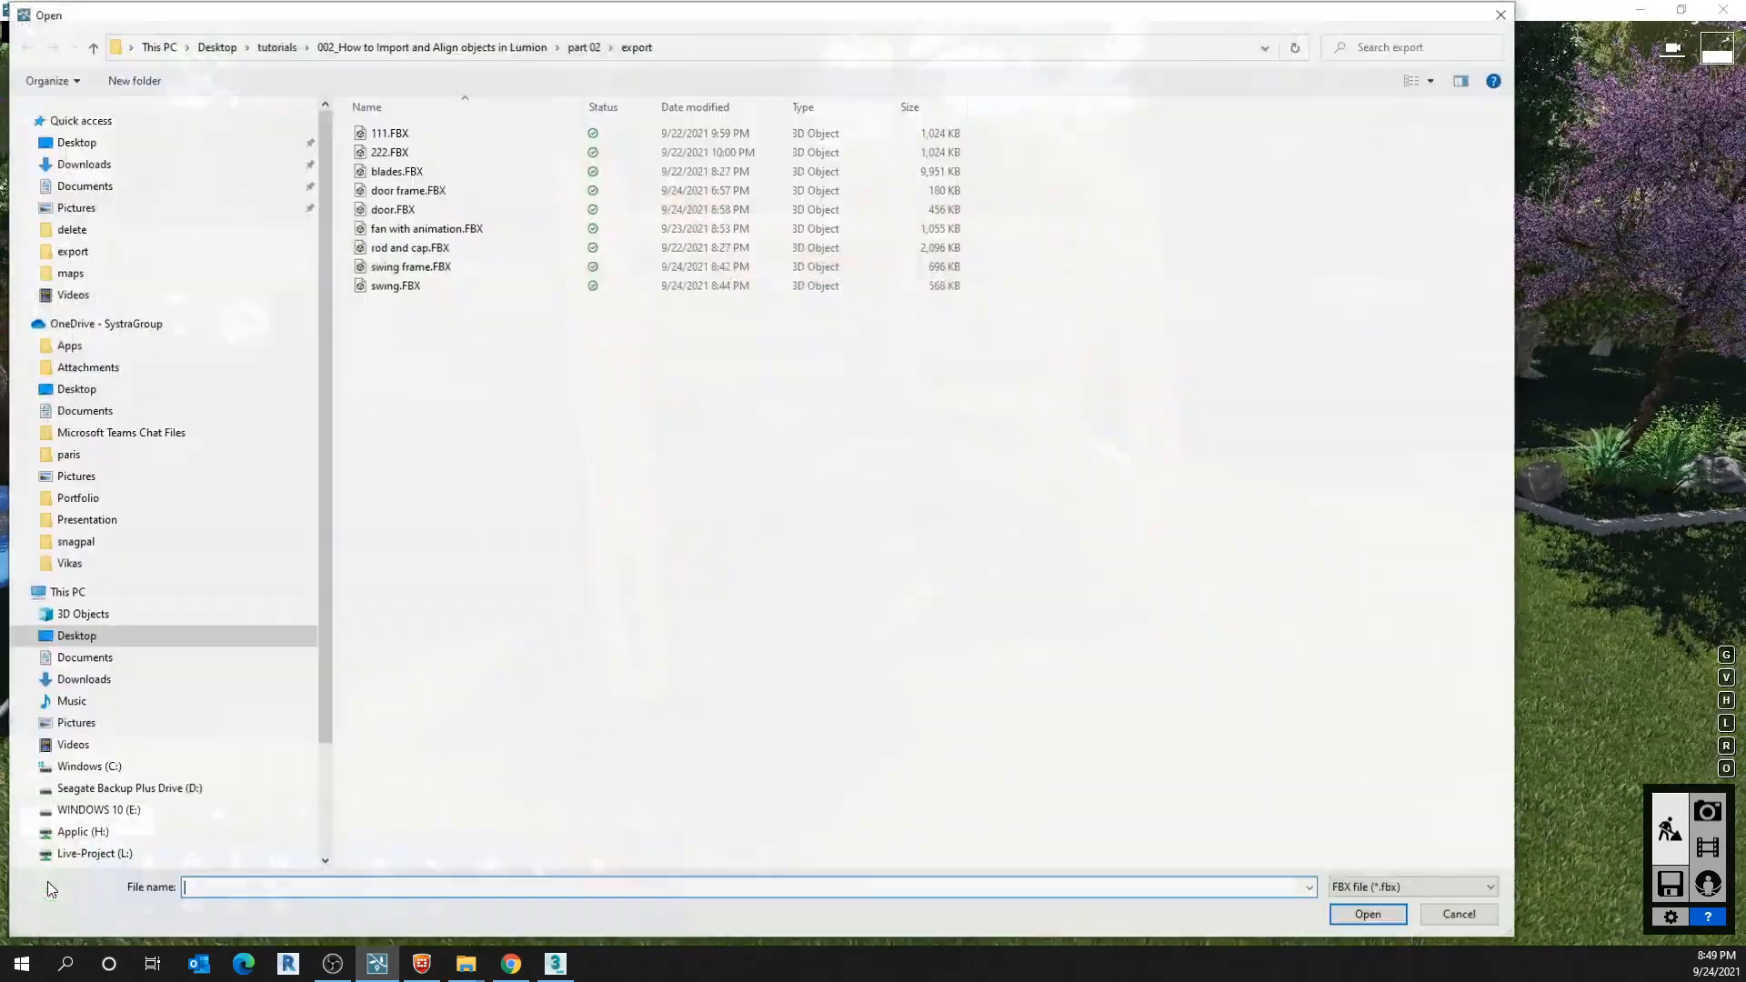
left_click(400, 286)
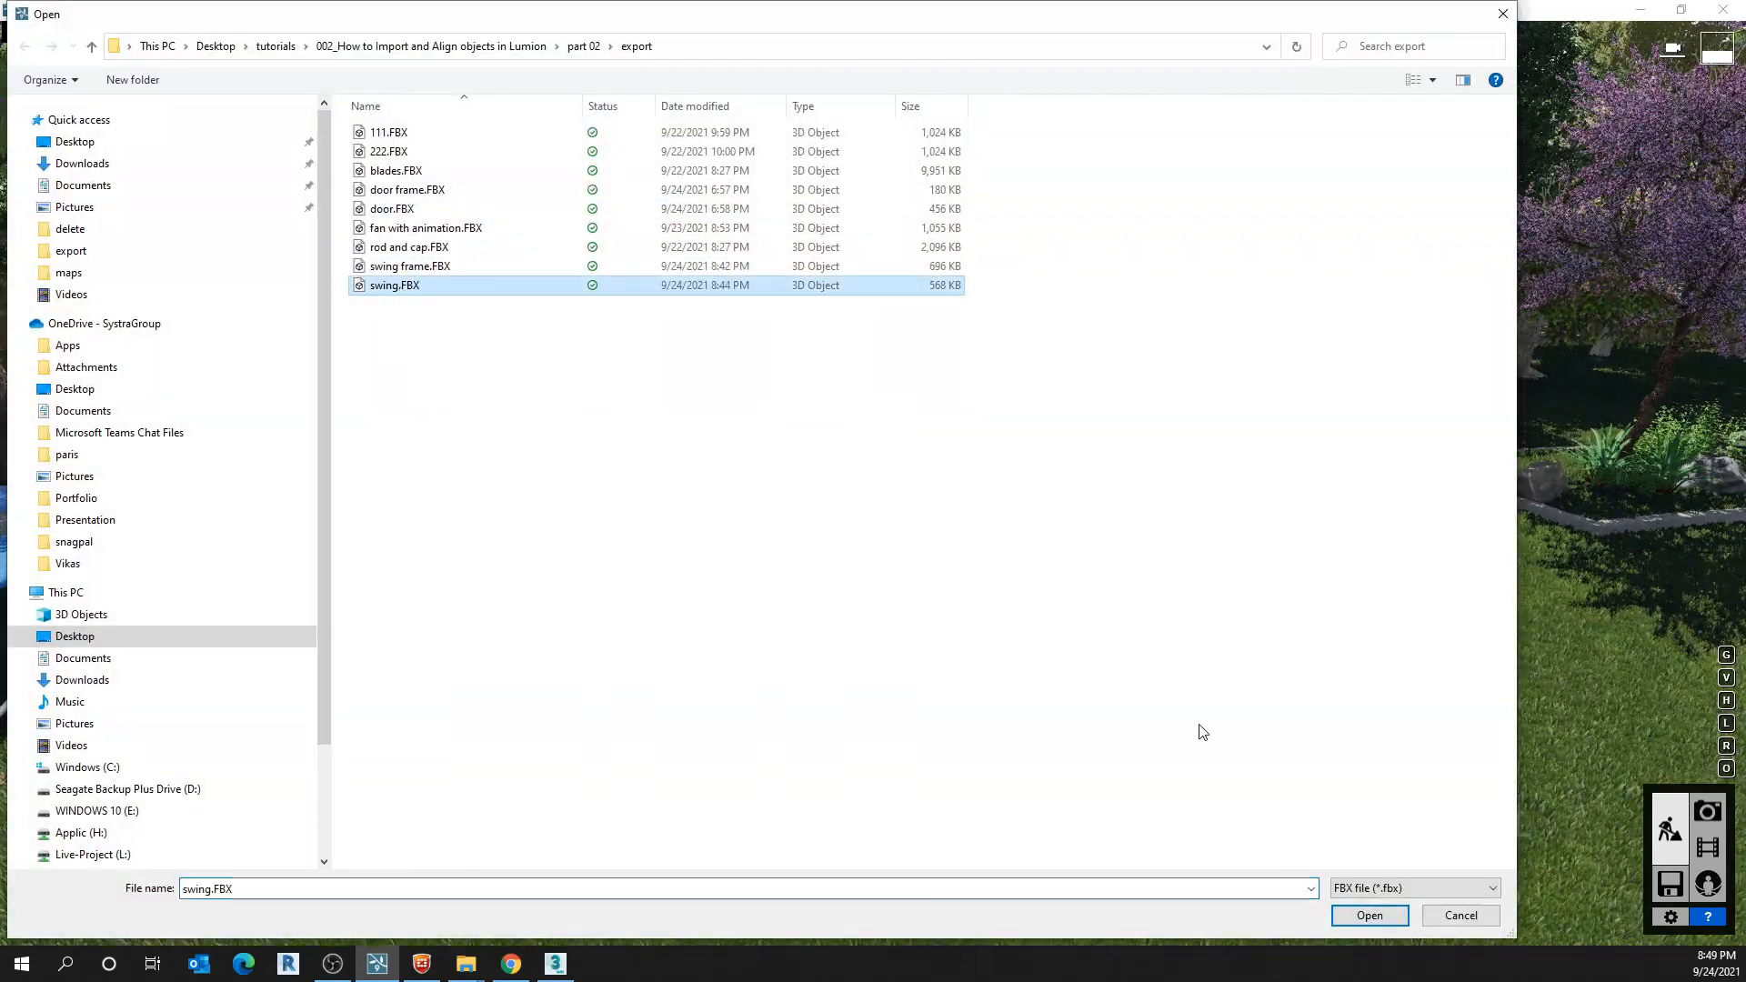
left_click(1362, 914)
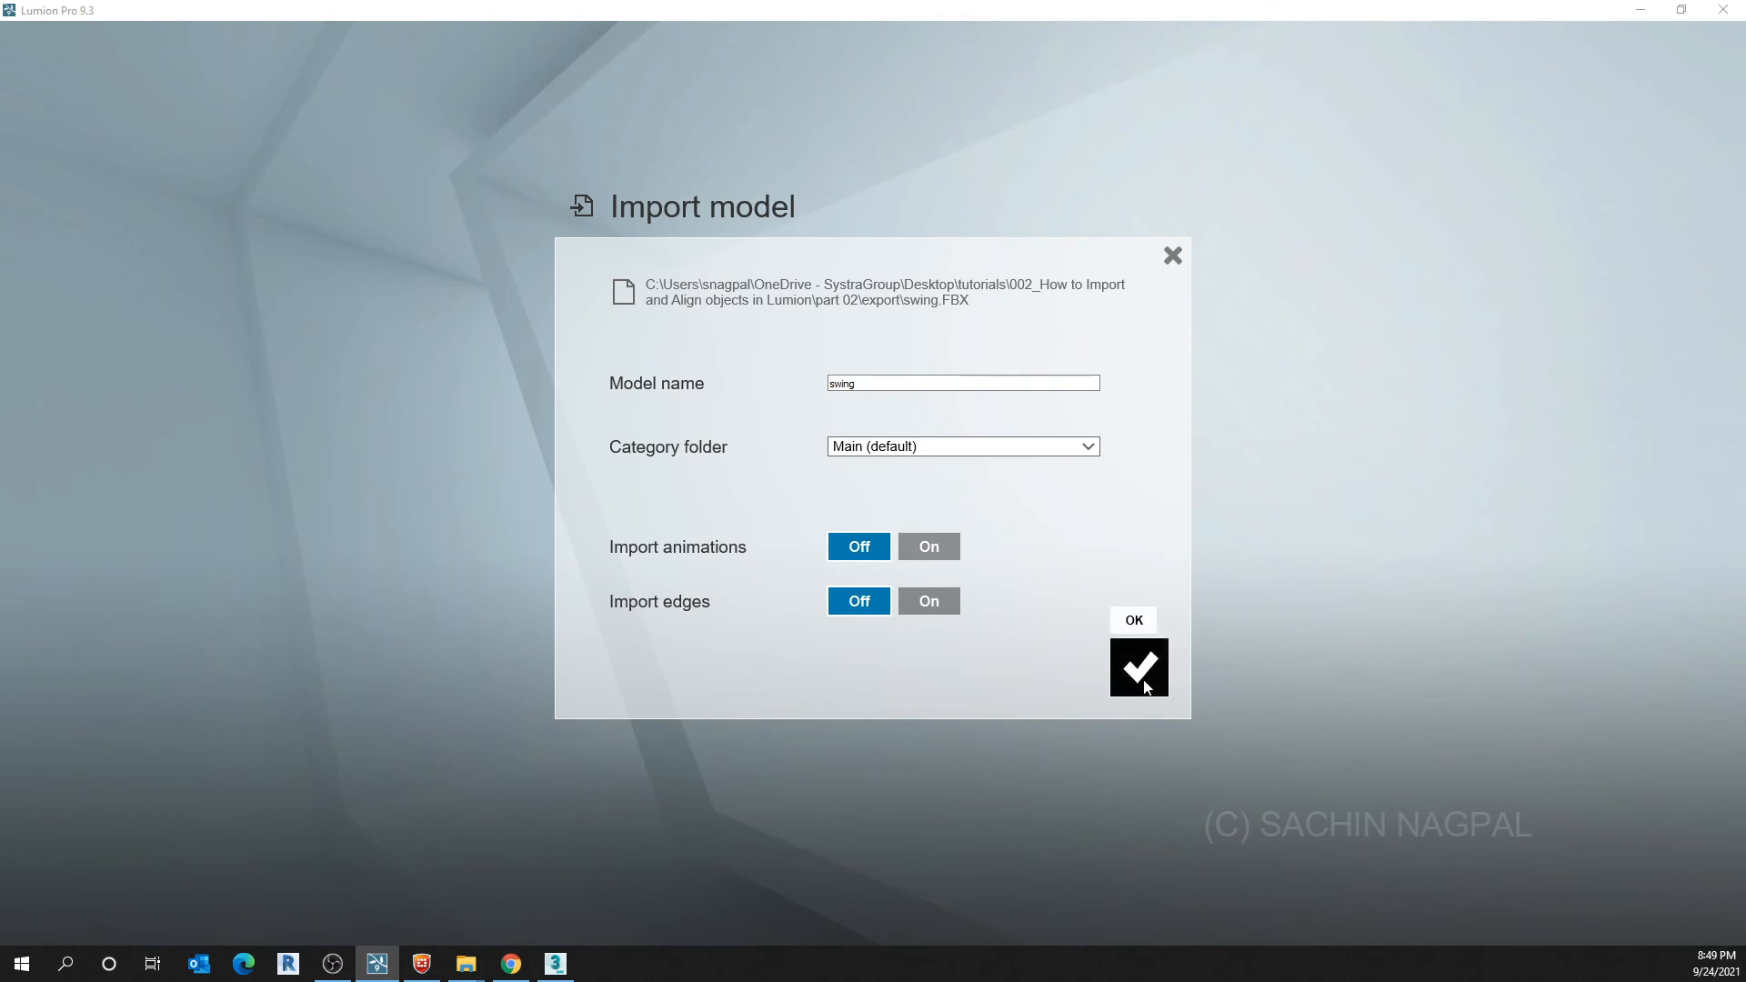
left_click(1142, 671)
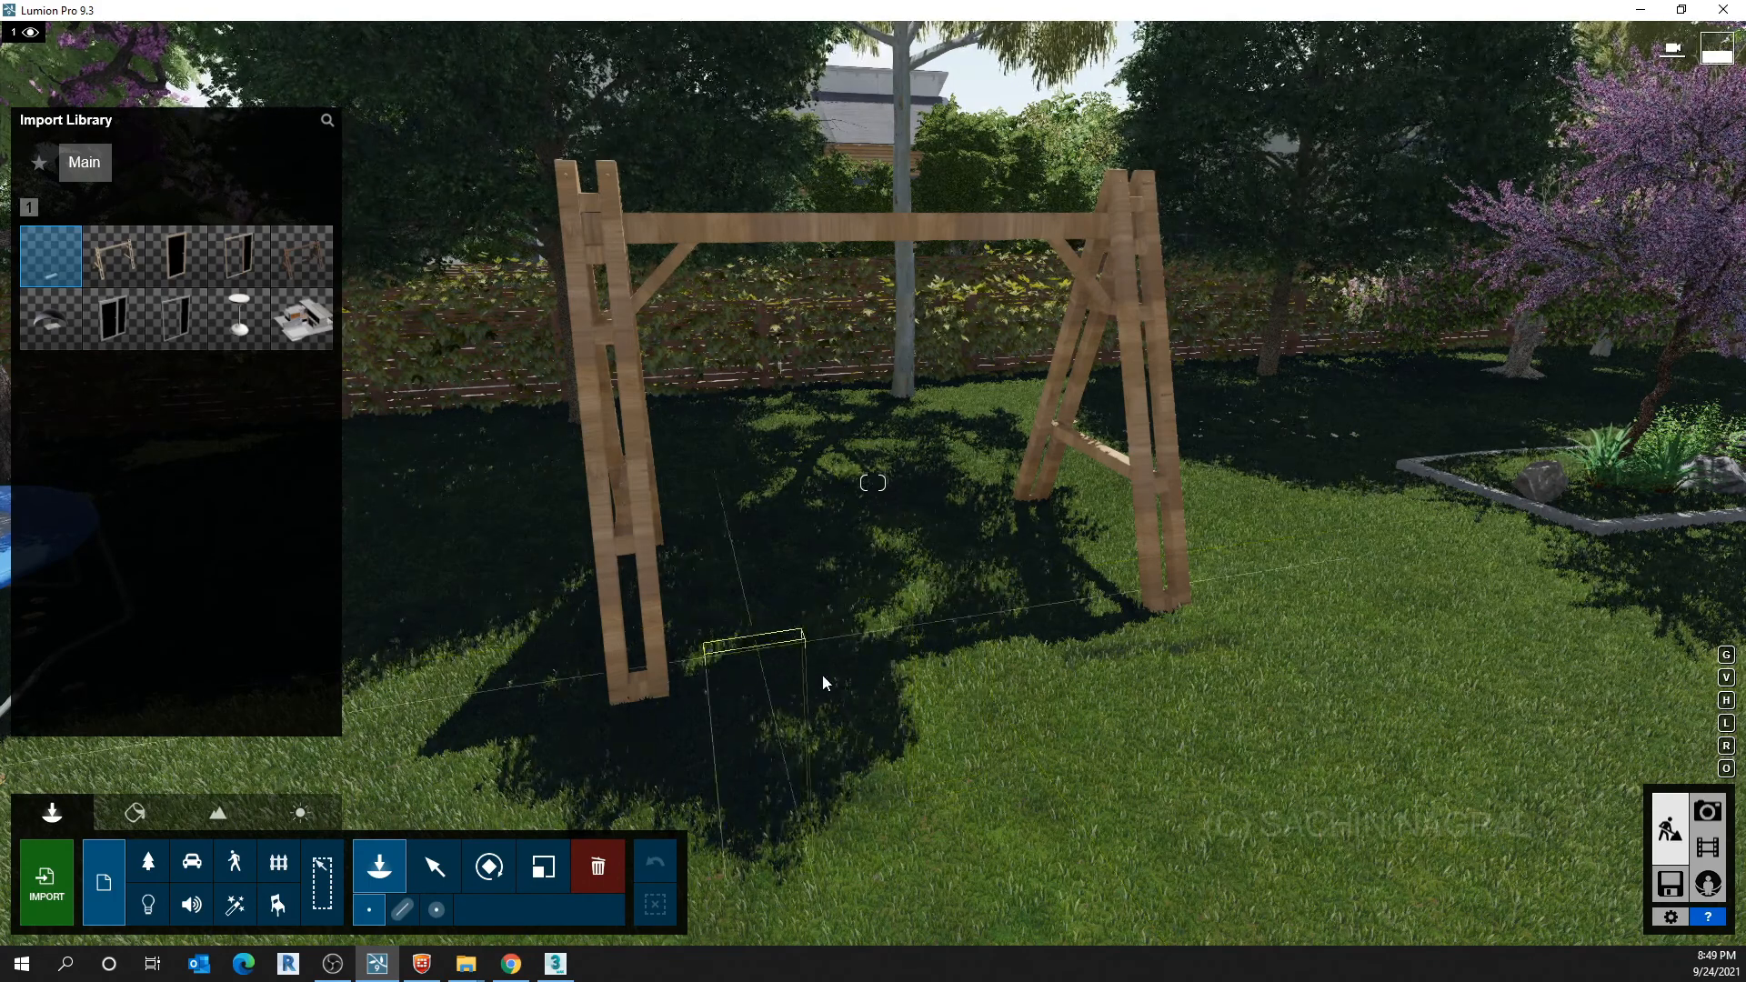
Place the swing at the left hook beneath the frame's top beam and end the placement
right_click_drag(915, 691, 861, 582)
key("w")
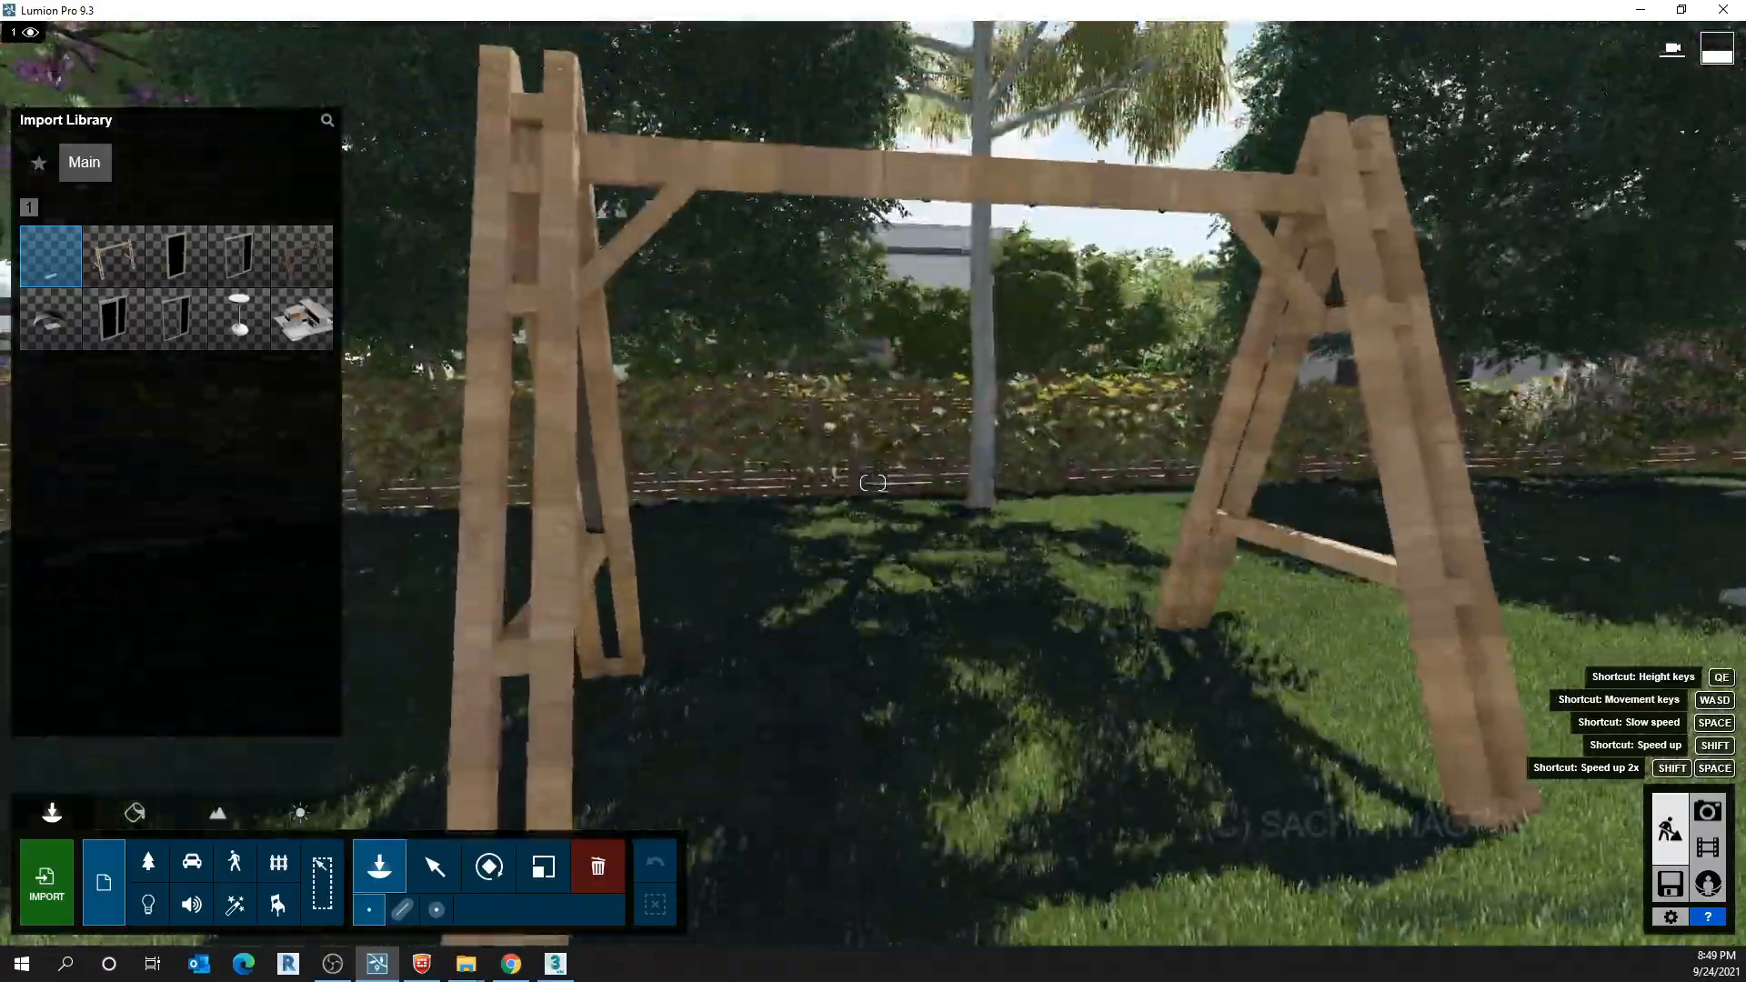
key("w")
right_click_drag(873, 483, 873, 382)
key("w")
key("w")
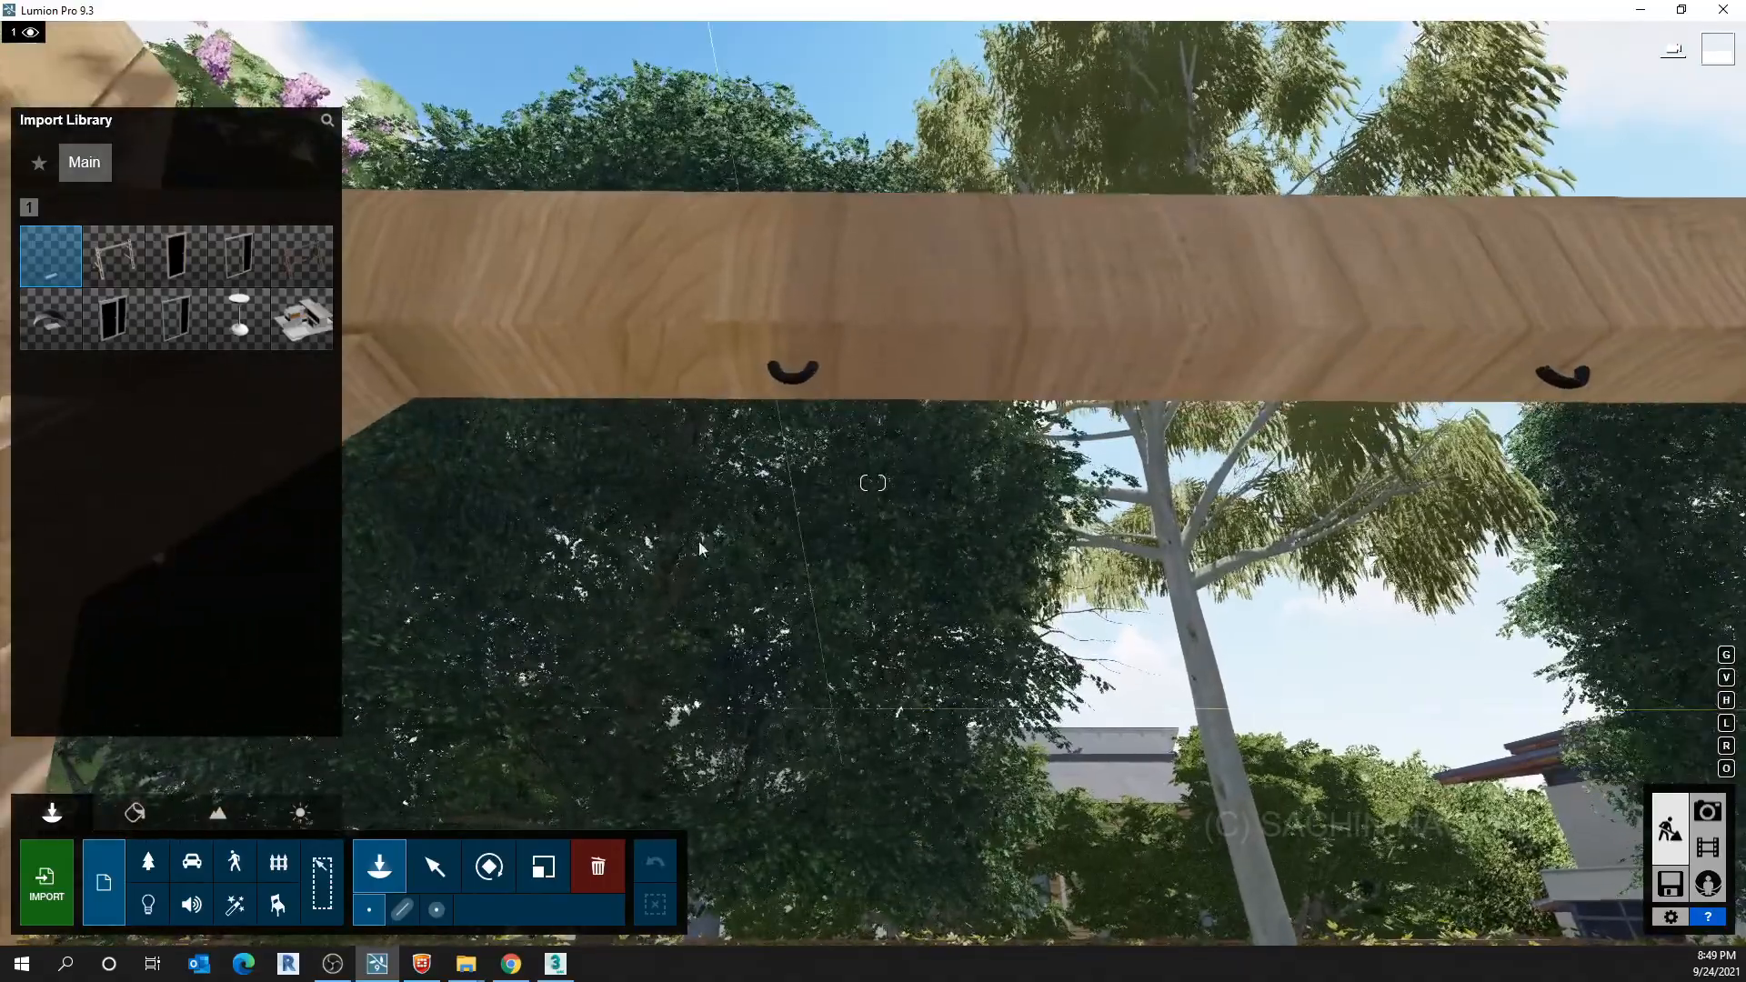
left_click(789, 385)
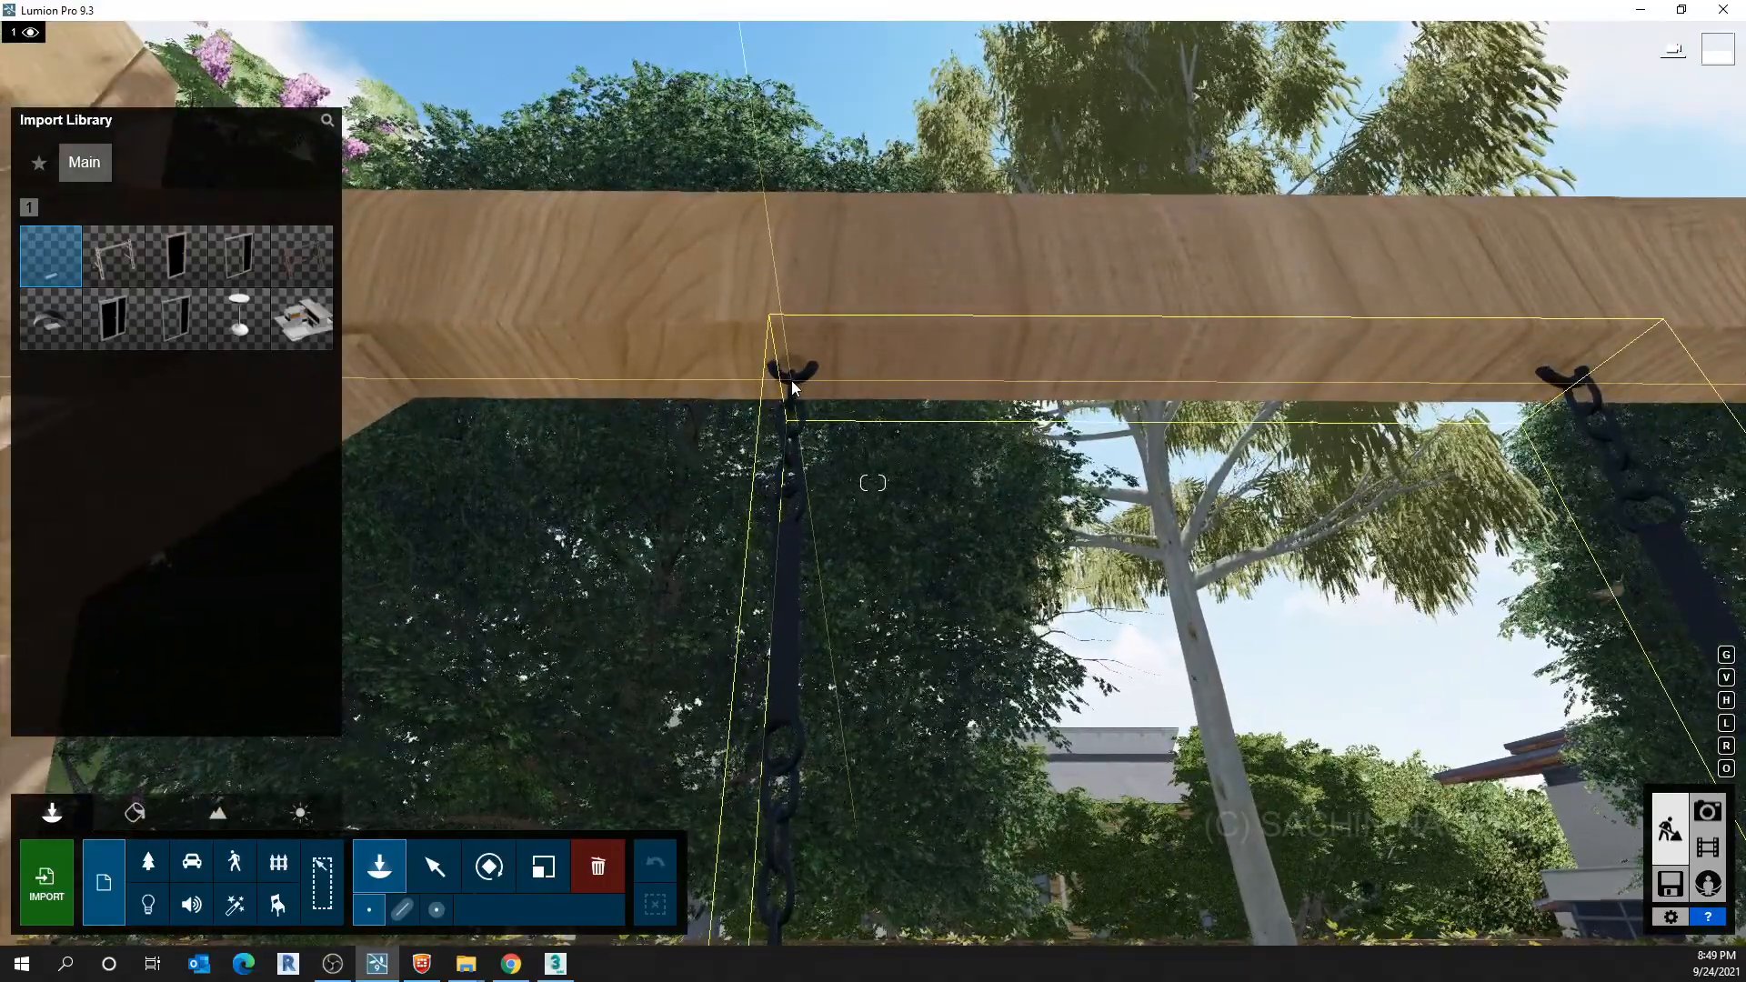
left_click(791, 389)
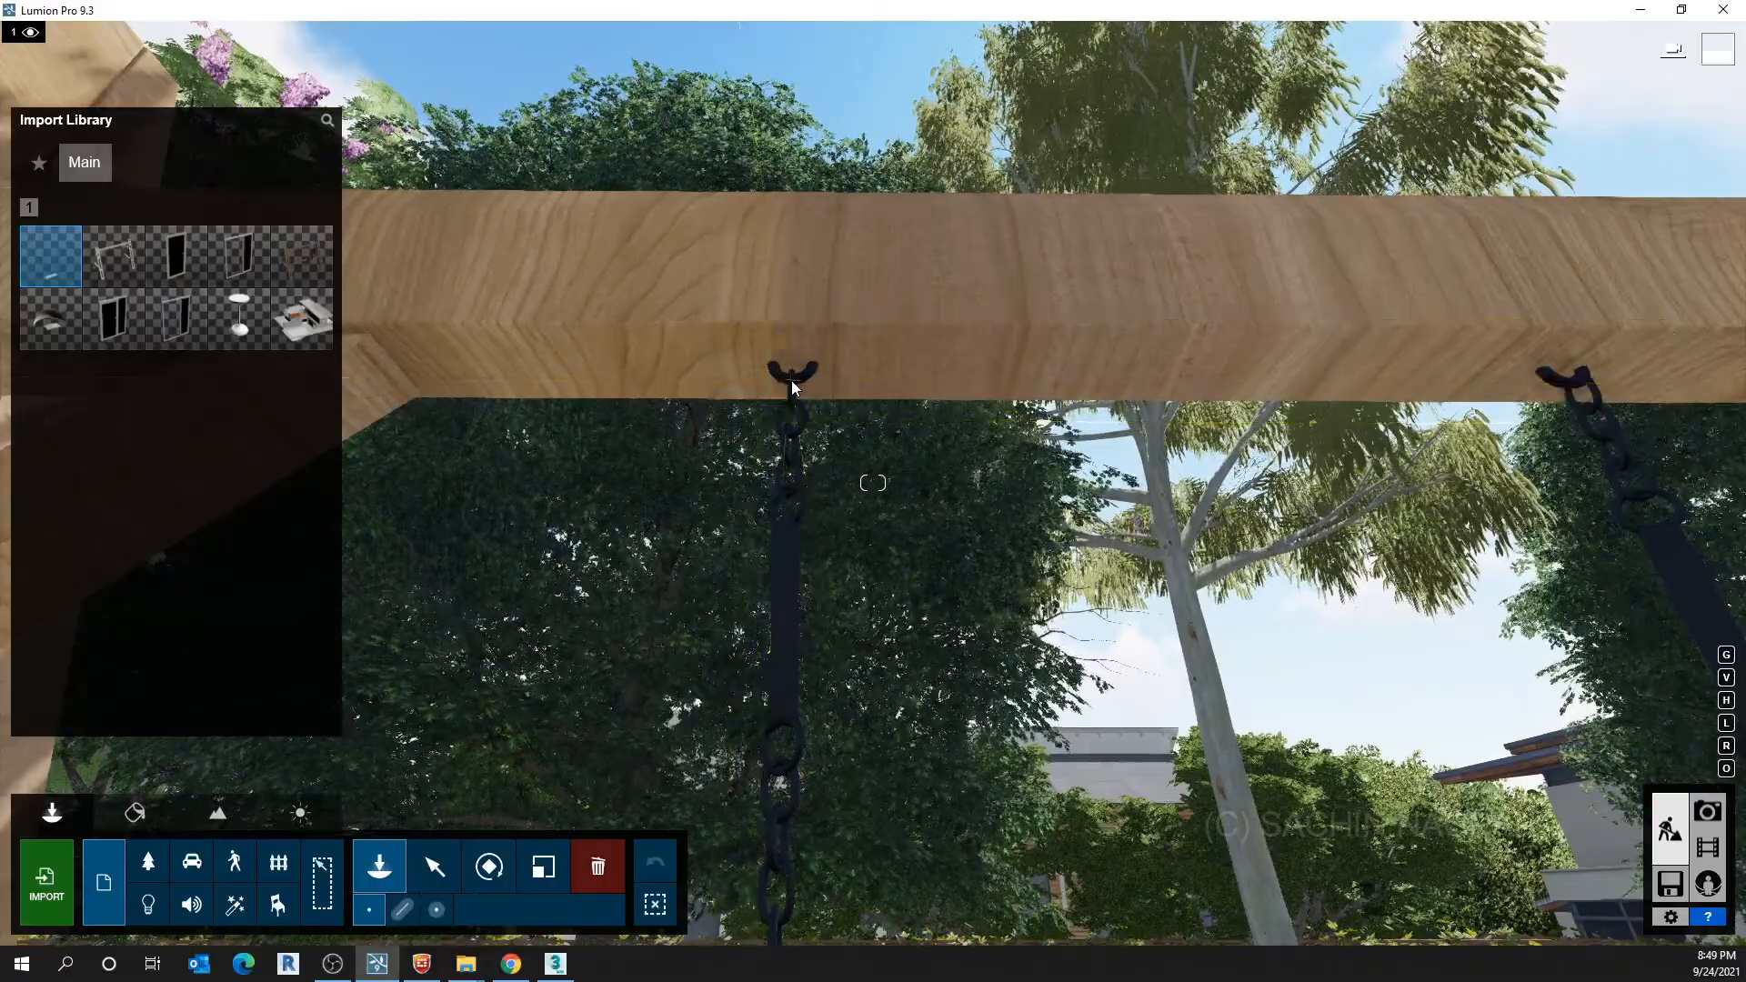
key("Escape")
Select the swing and shift it horizontally so its chain lines up with the left hook under the beam
mouse_move(863, 639)
right_mouse_down()
mouse_move(873, 628)
mouse_move(850, 659)
mouse_move(892, 627)
right_mouse_up()
right_click_drag(873, 483, 733, 603)
right_click_drag(996, 421, 982, 428)
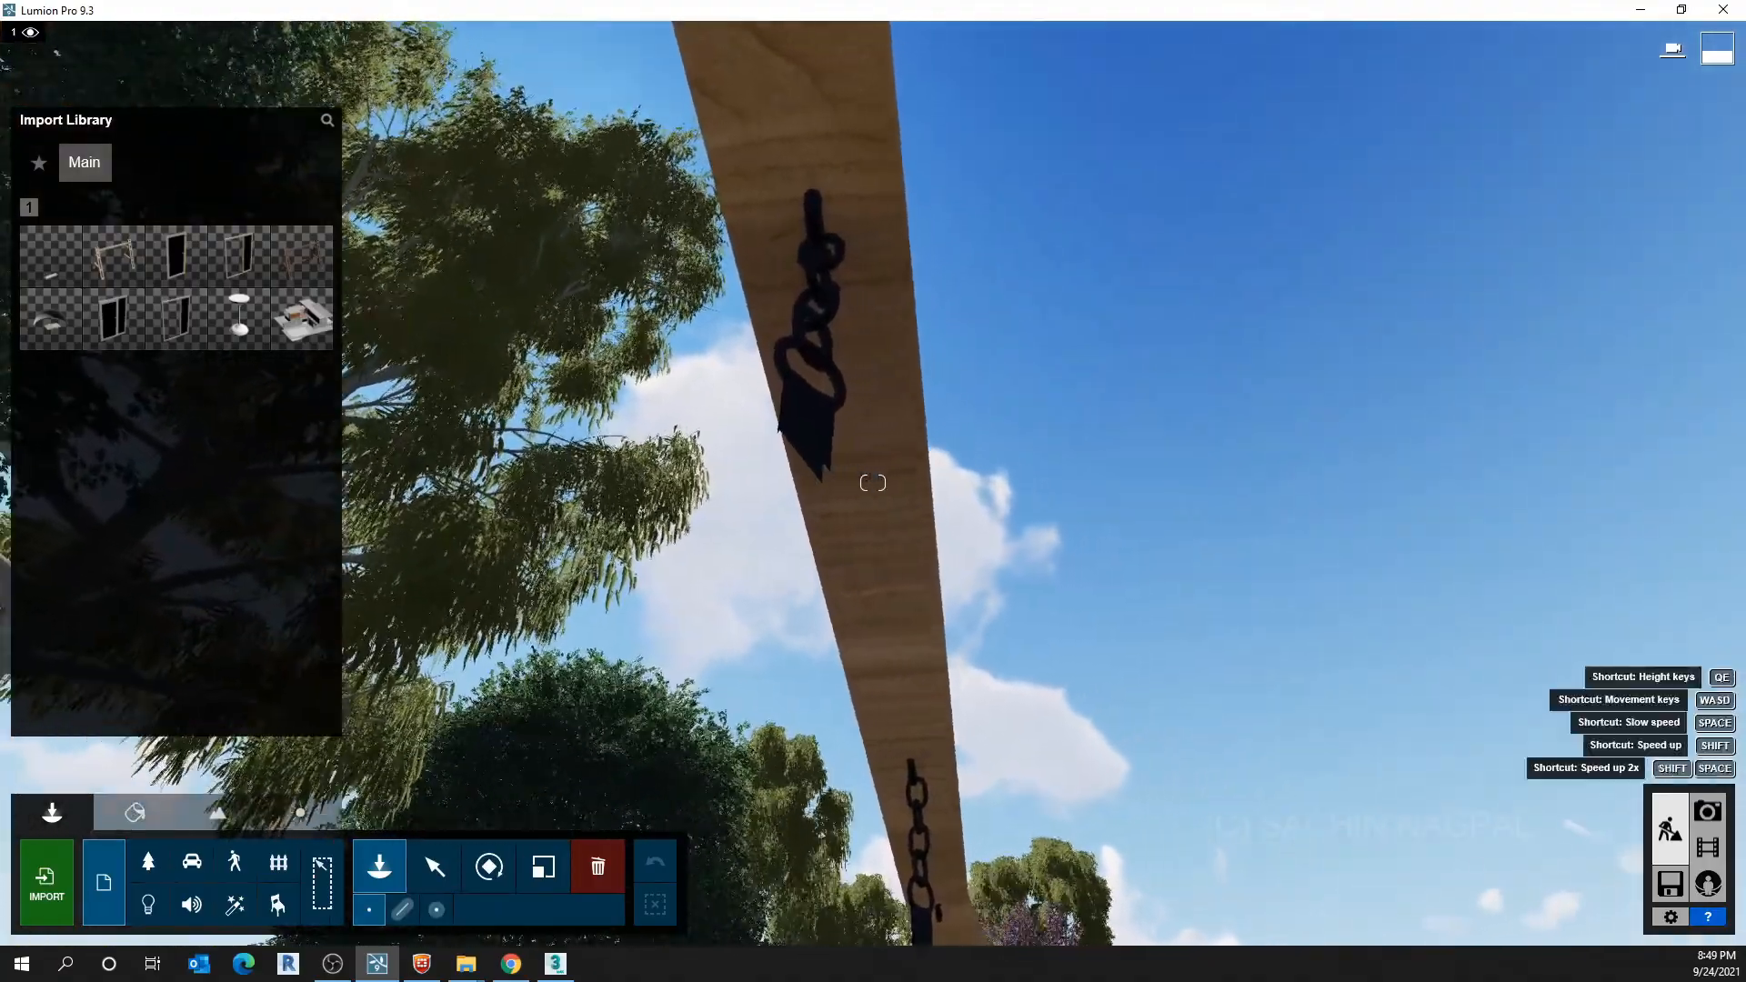
left_click(435, 867)
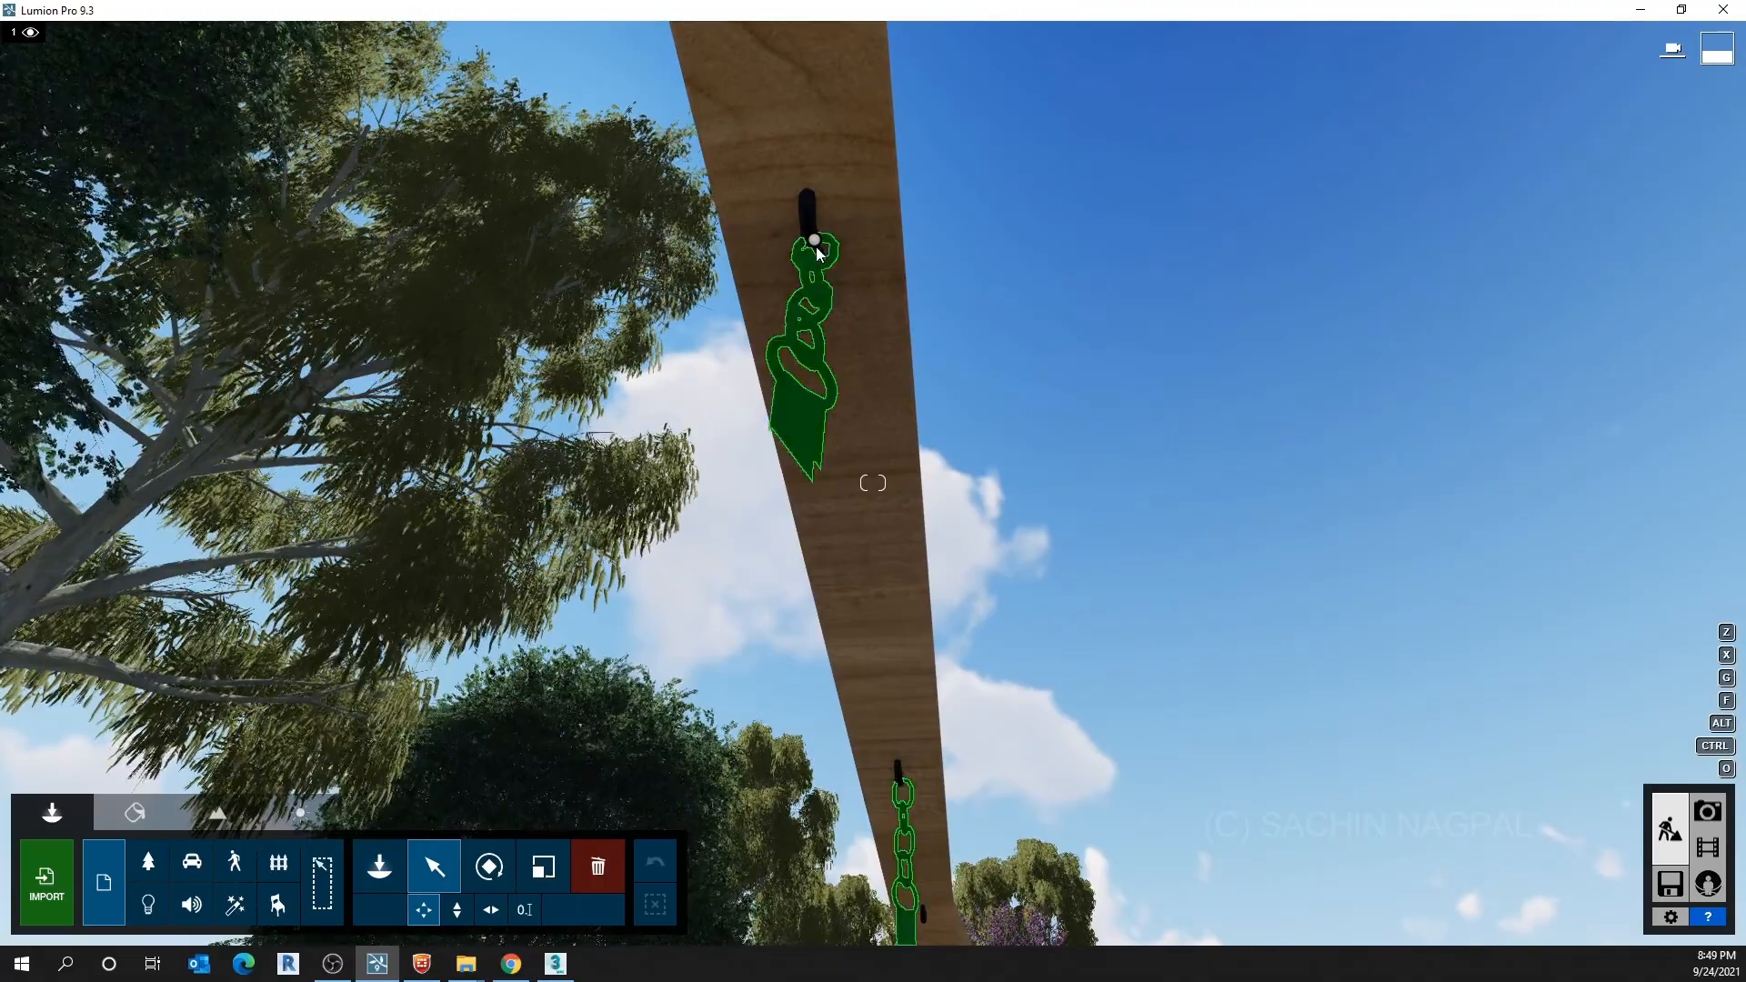
left_click(814, 242)
left_click_drag(814, 246, 805, 251)
Raise the swing slightly so its top chain link meets the left hook
right_click_drag(916, 398, 926, 470)
key("s")
key("w")
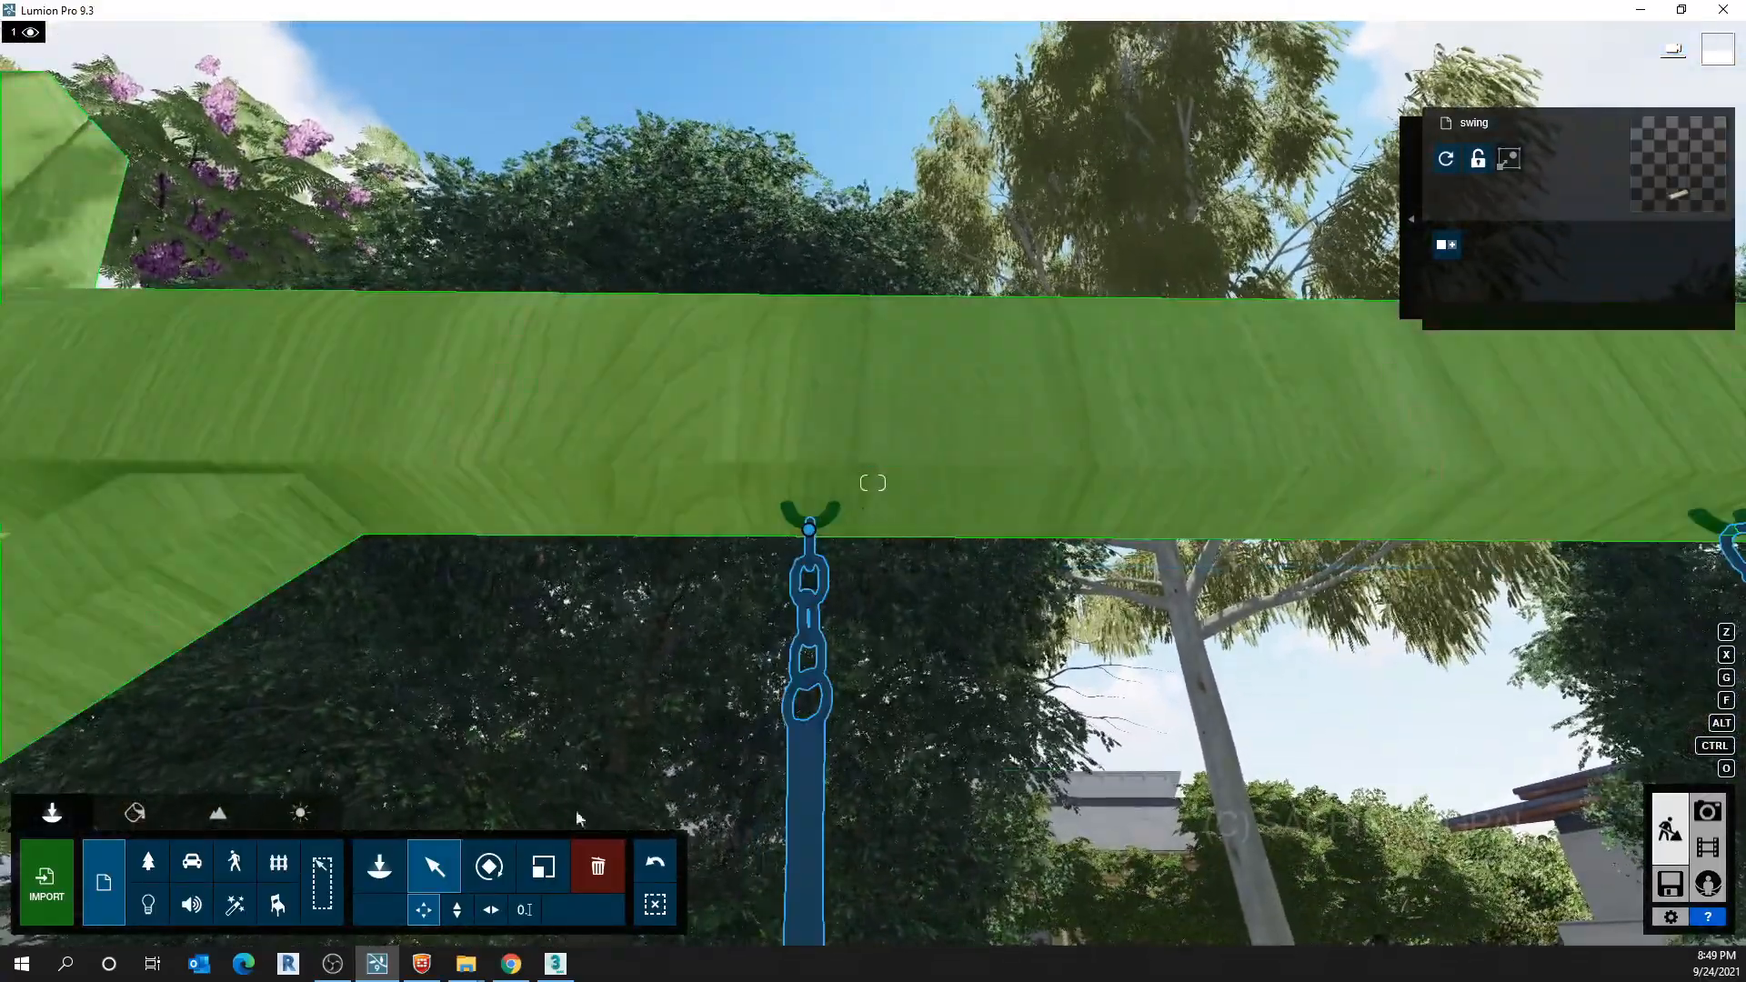
left_click(457, 909)
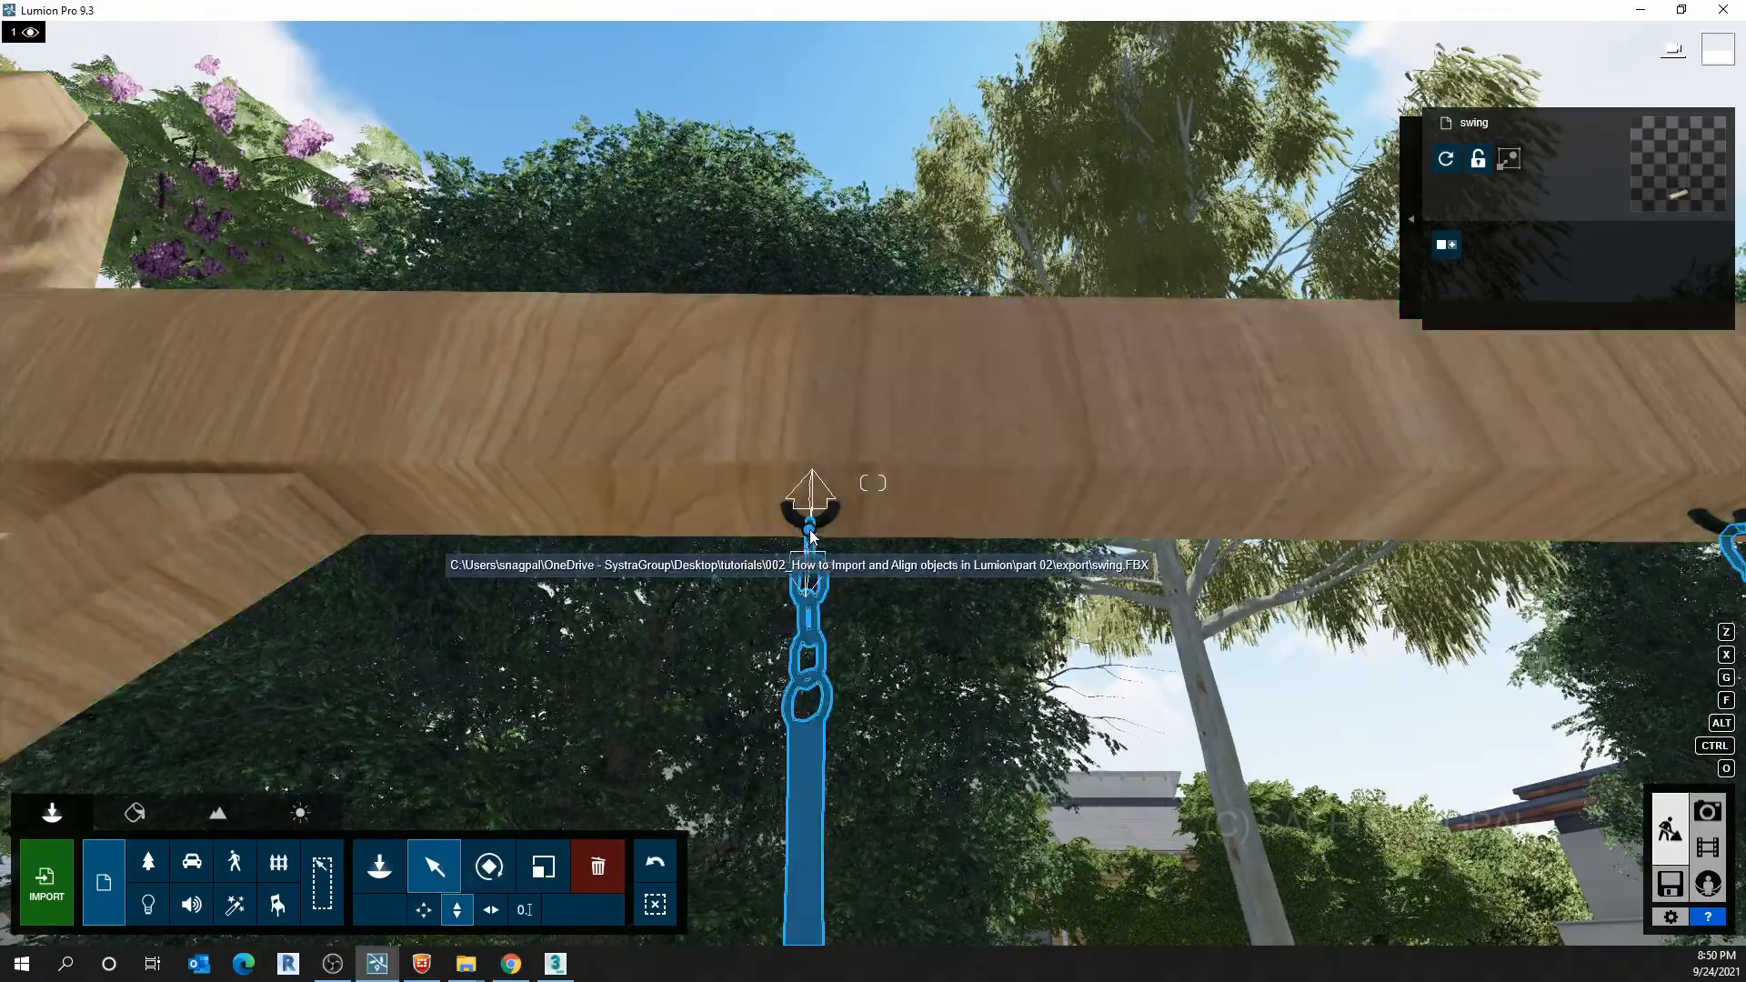
left_click_drag(809, 529, 808, 511)
Examine the chain connections at both hooks and the swing's overall position within the frame
right_click_drag(808, 511, 873, 610)
key("w")
key("s")
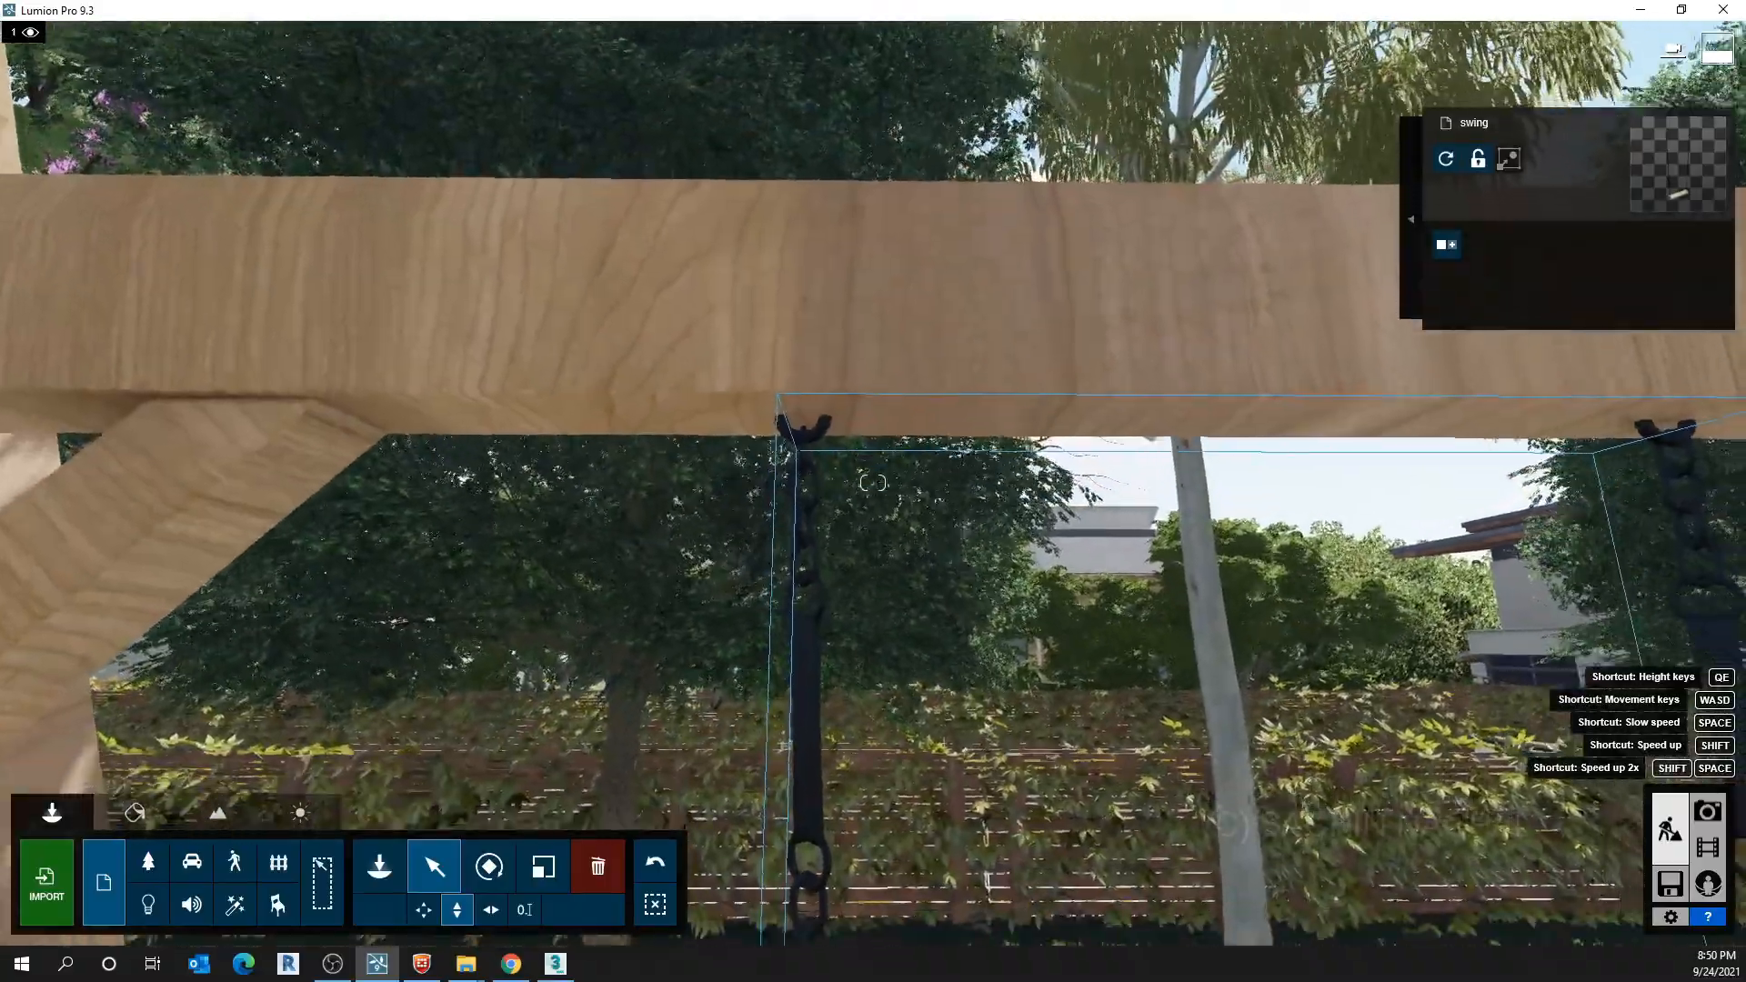
key("s")
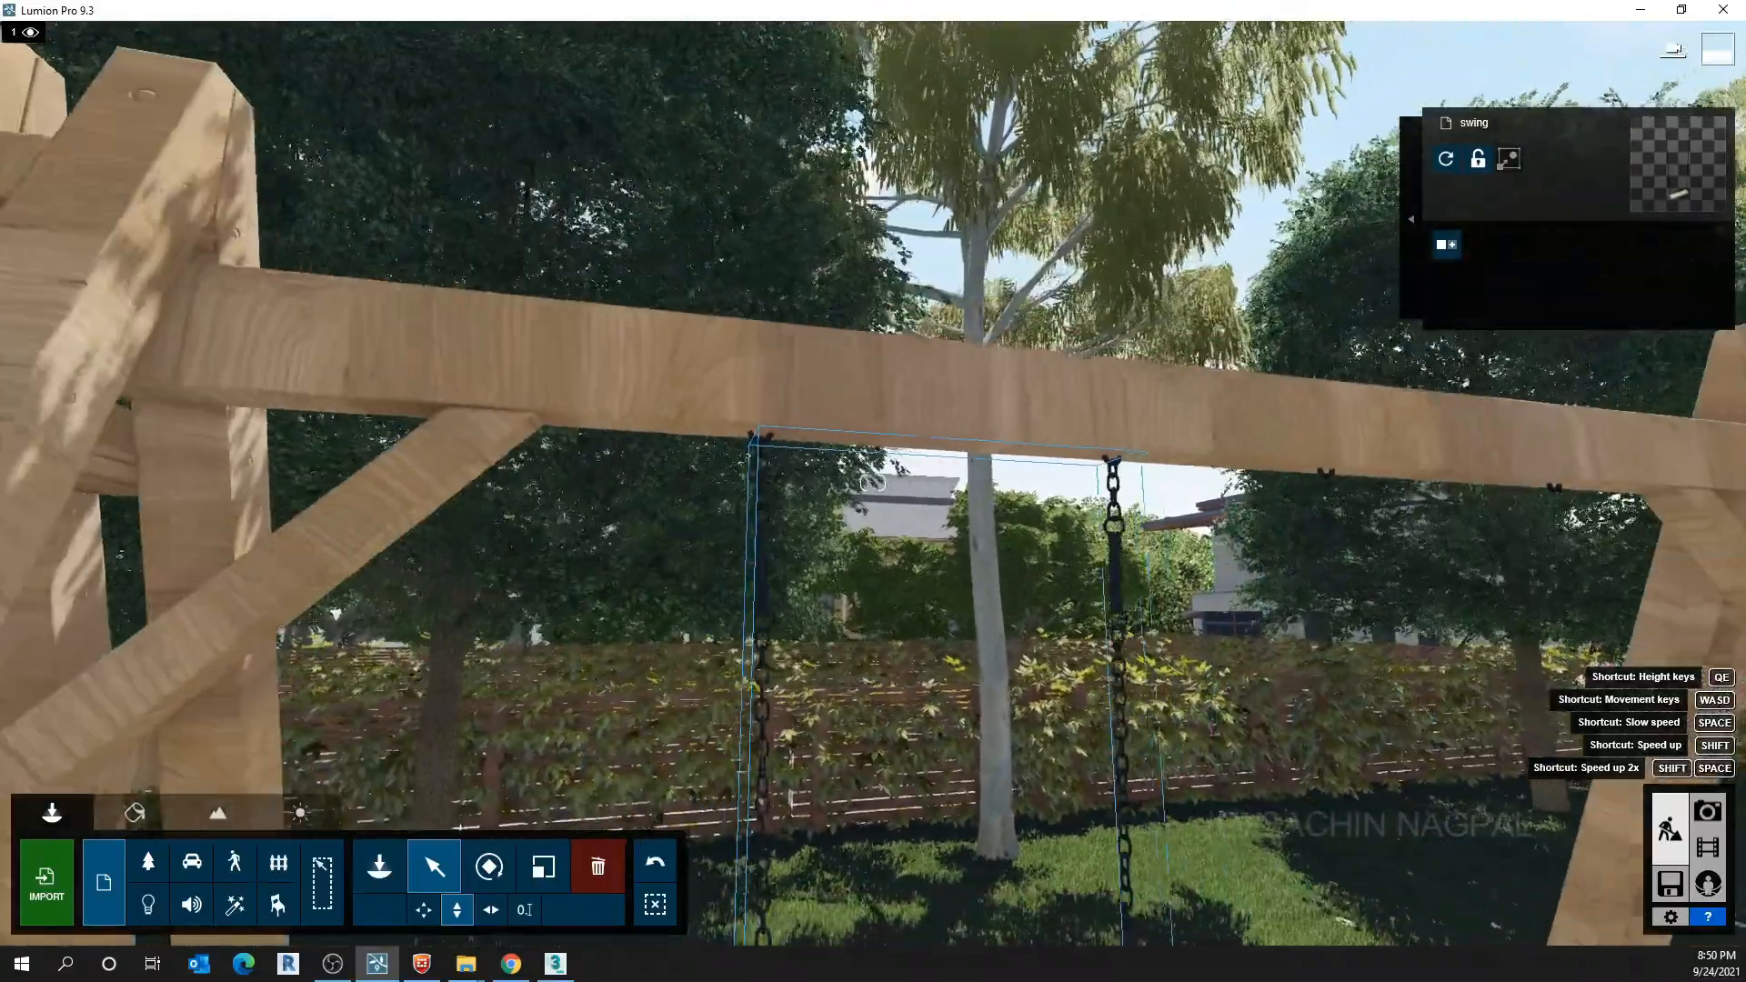
key("s")
right_click_drag(873, 482, 870, 662)
key("w")
key("s")
key("s")
key("w")
key("s")
key("w")
key("s")
key("w")
key("s")
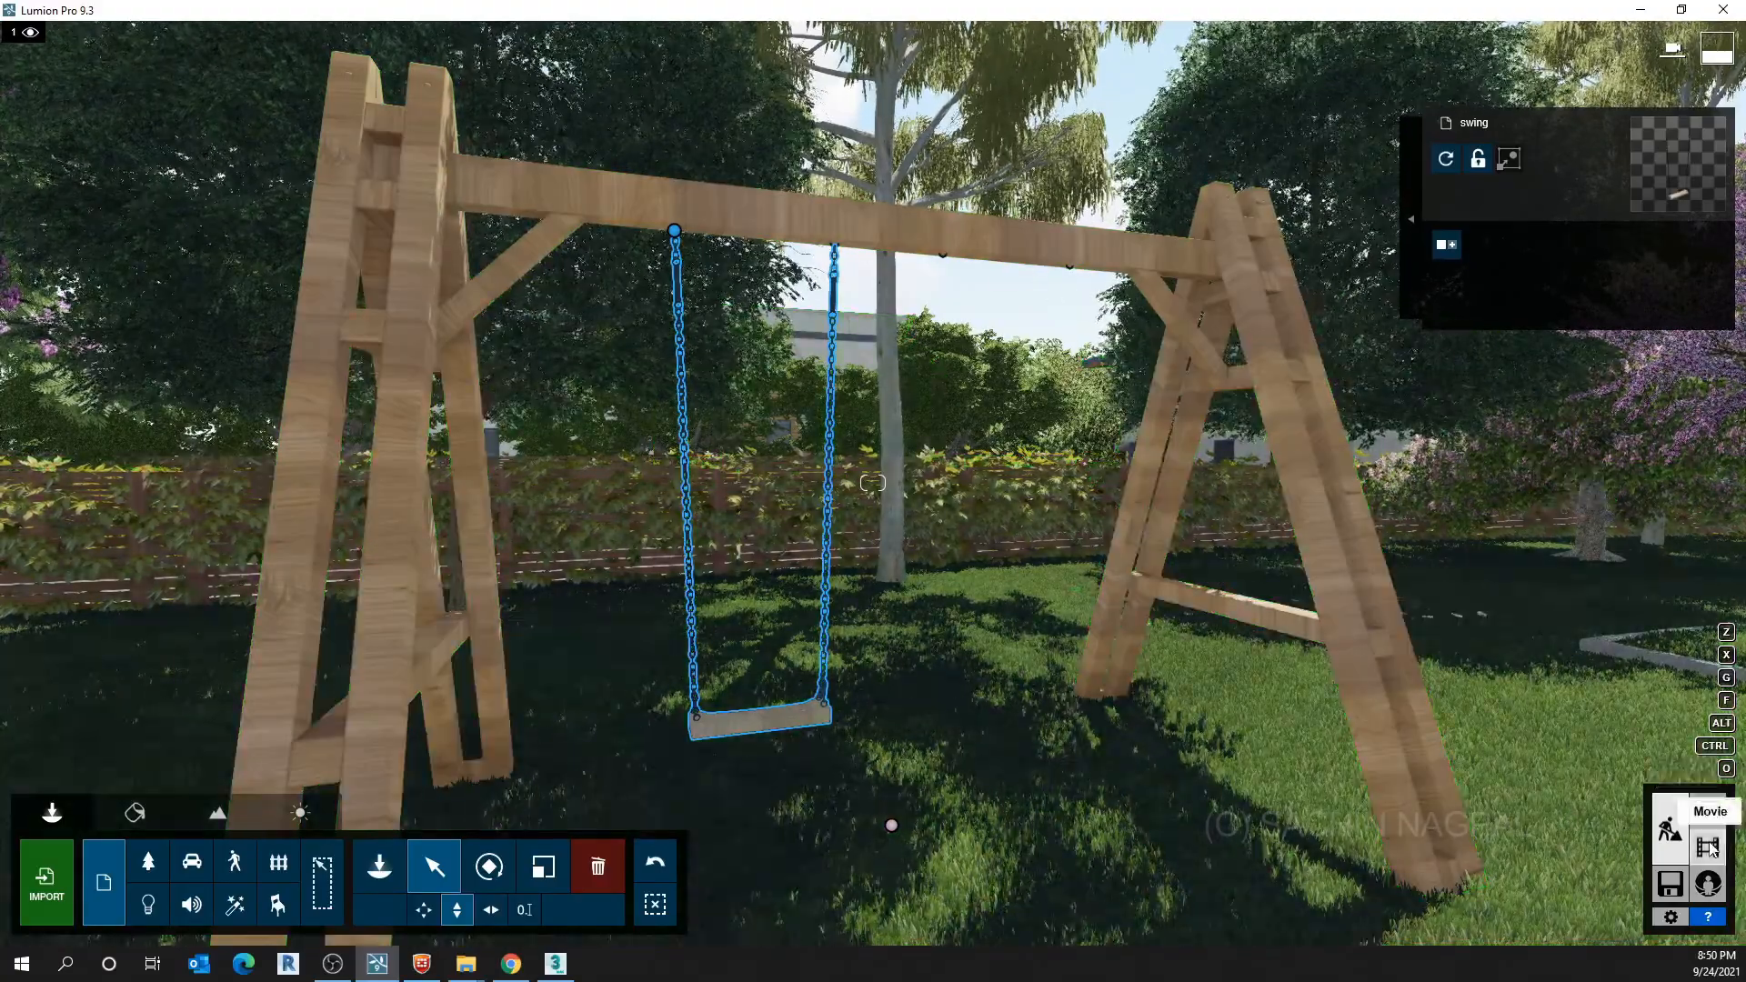
Switch to Movie mode and start recording a new clip in empty slot 2
left_click(1710, 847)
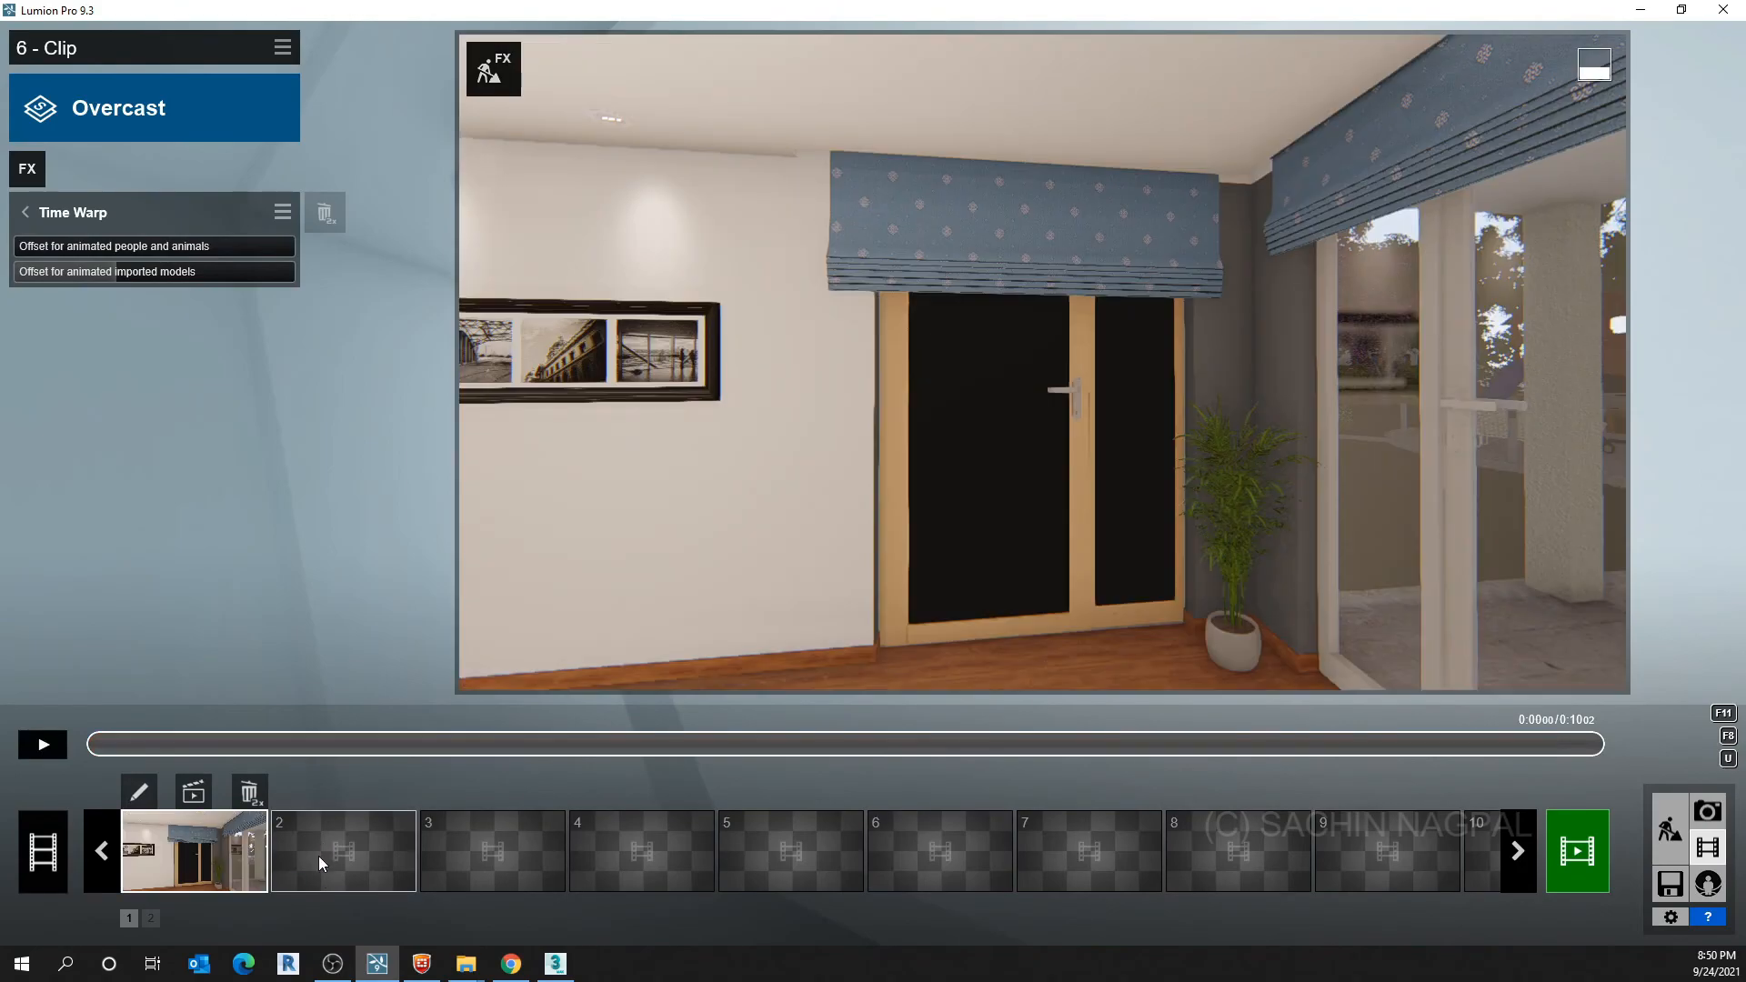
left_click(319, 859)
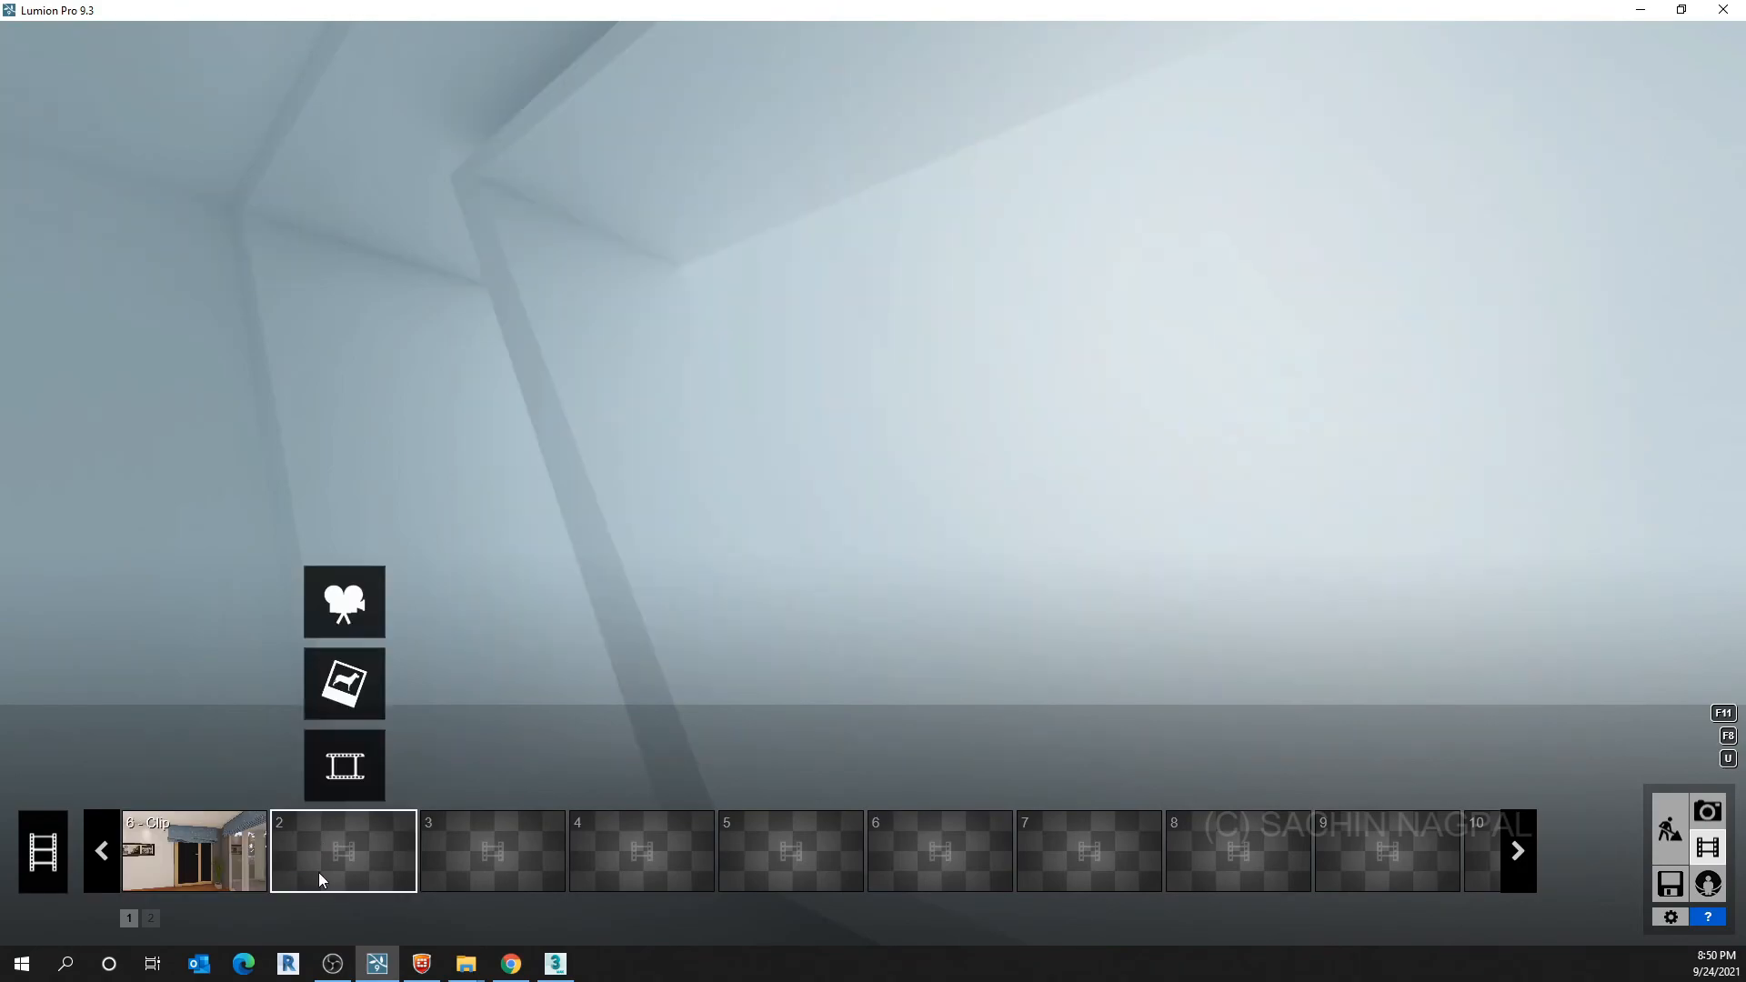
left_click(343, 767)
Frame the swing set from the lawn with the whole frame in view and capture the first camera keyframe
key("s")
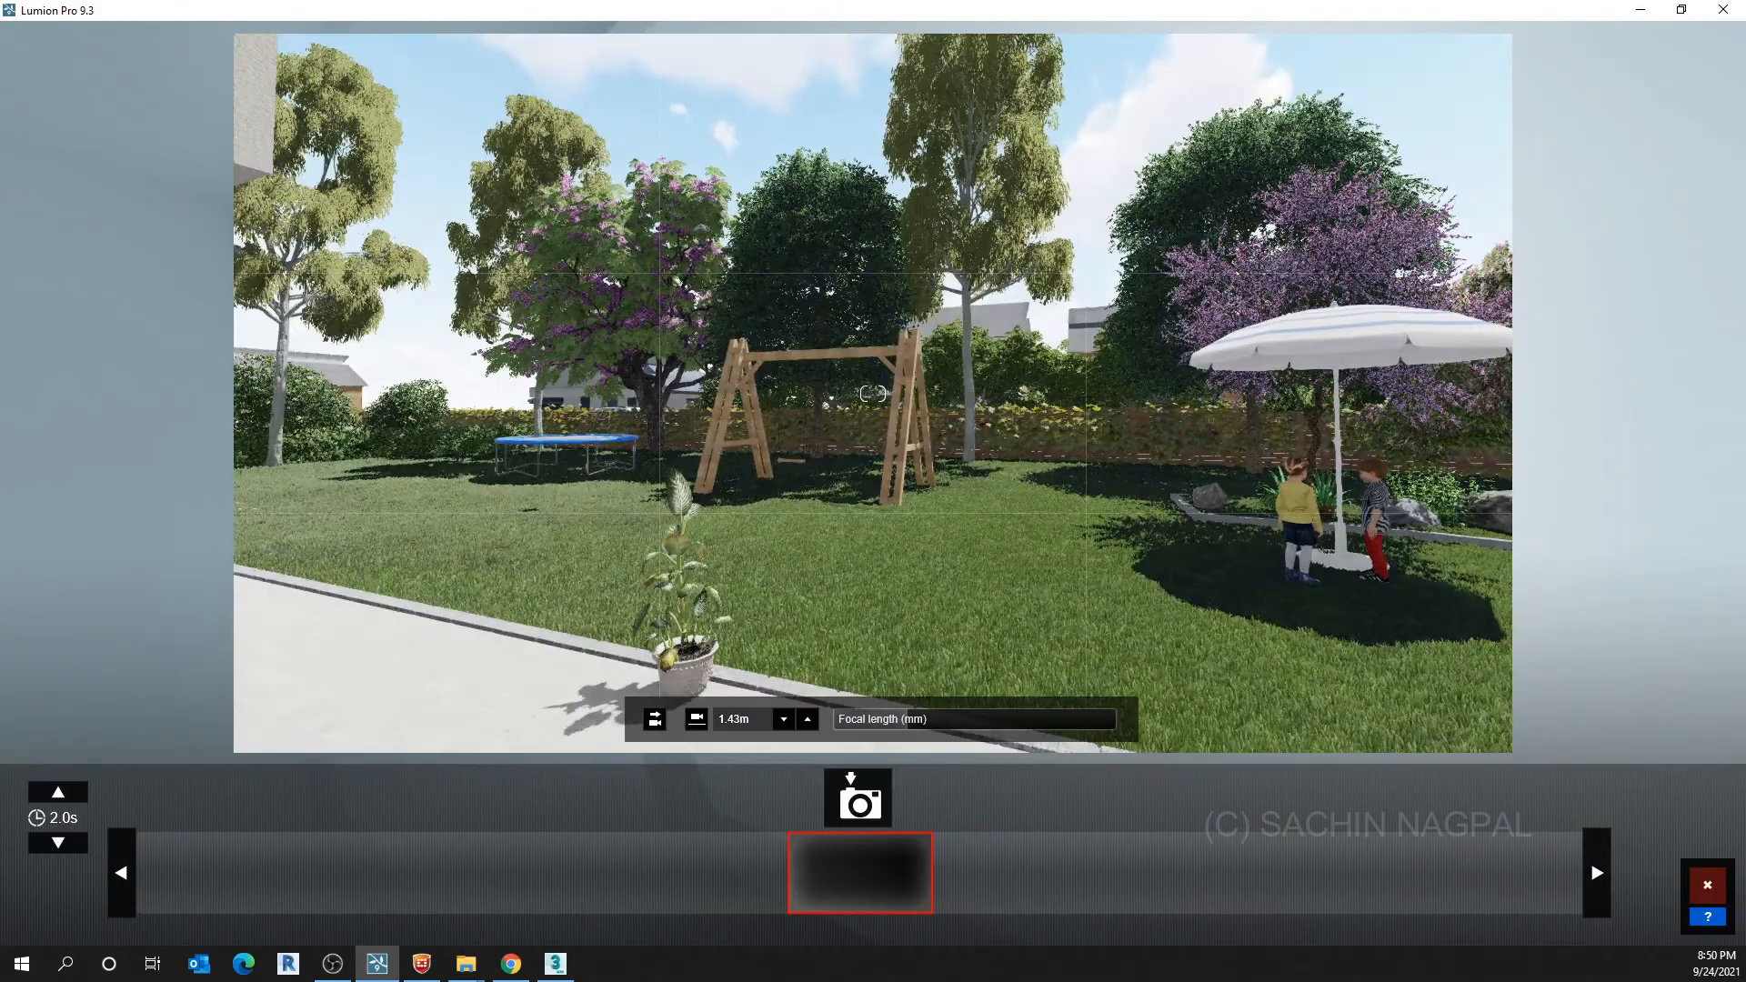
key("w")
key("w")
right_click_drag(874, 393, 1236, 395)
key("s")
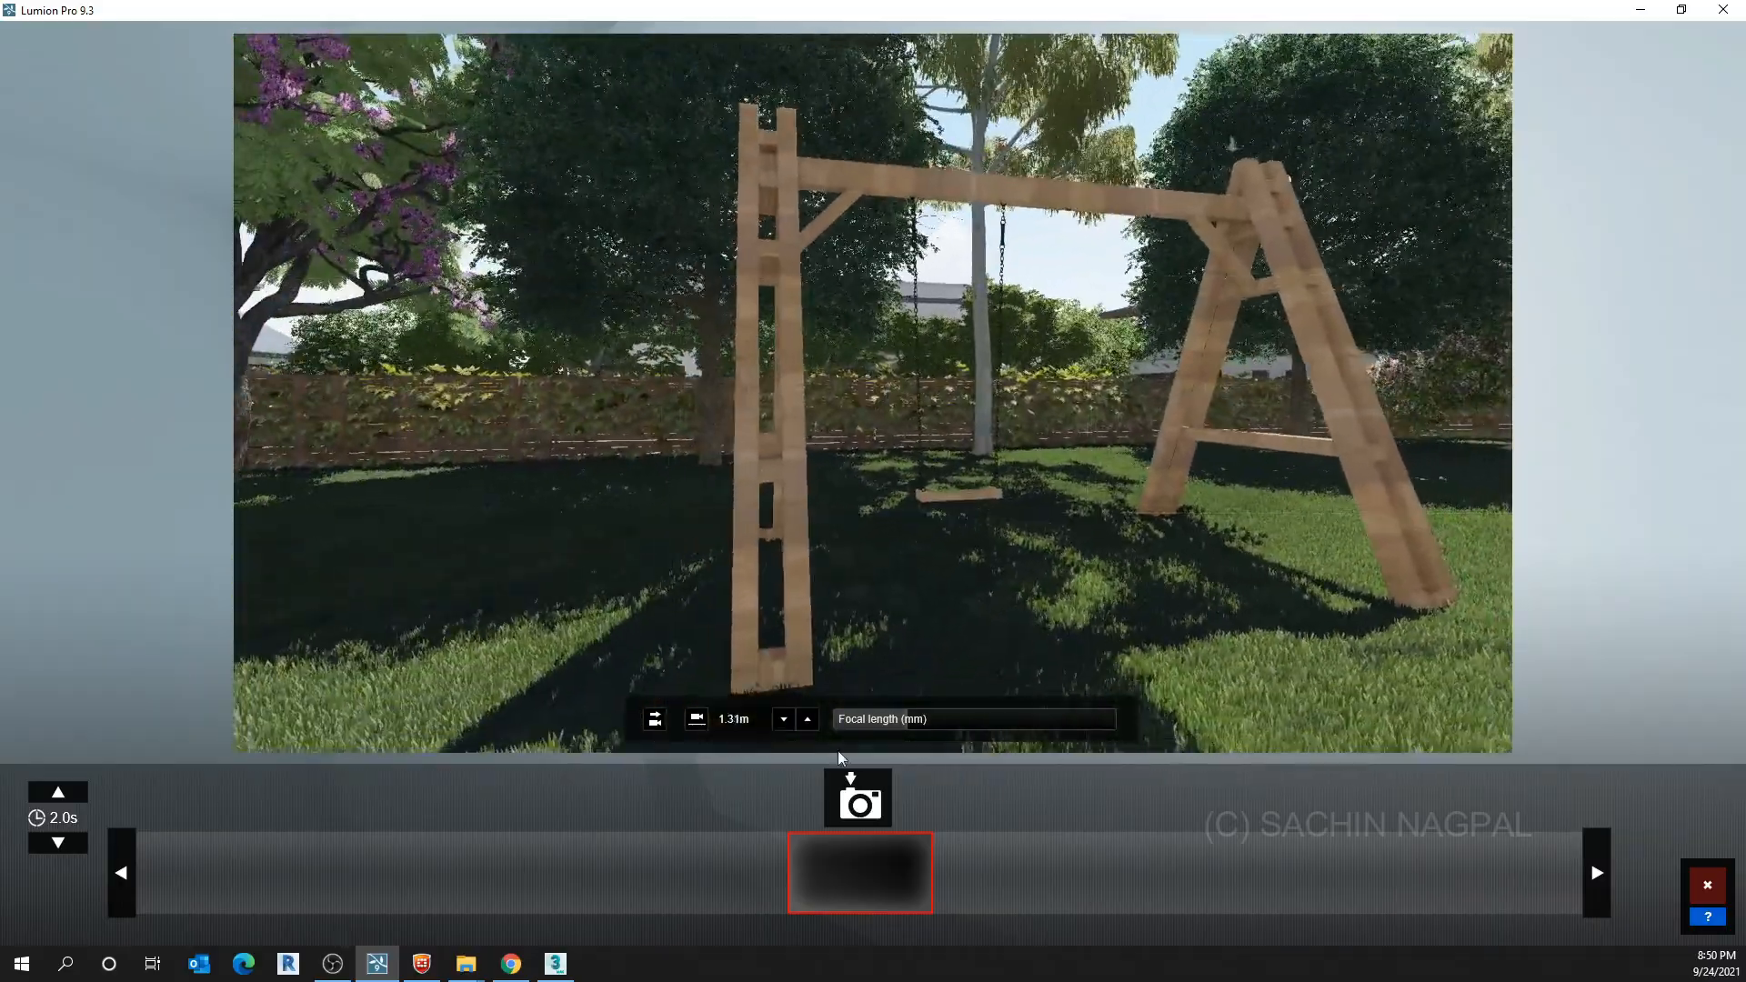
left_click(859, 800)
Capture a second camera keyframe farther right along the swing set and lengthen the clip to 8 seconds
key("d")
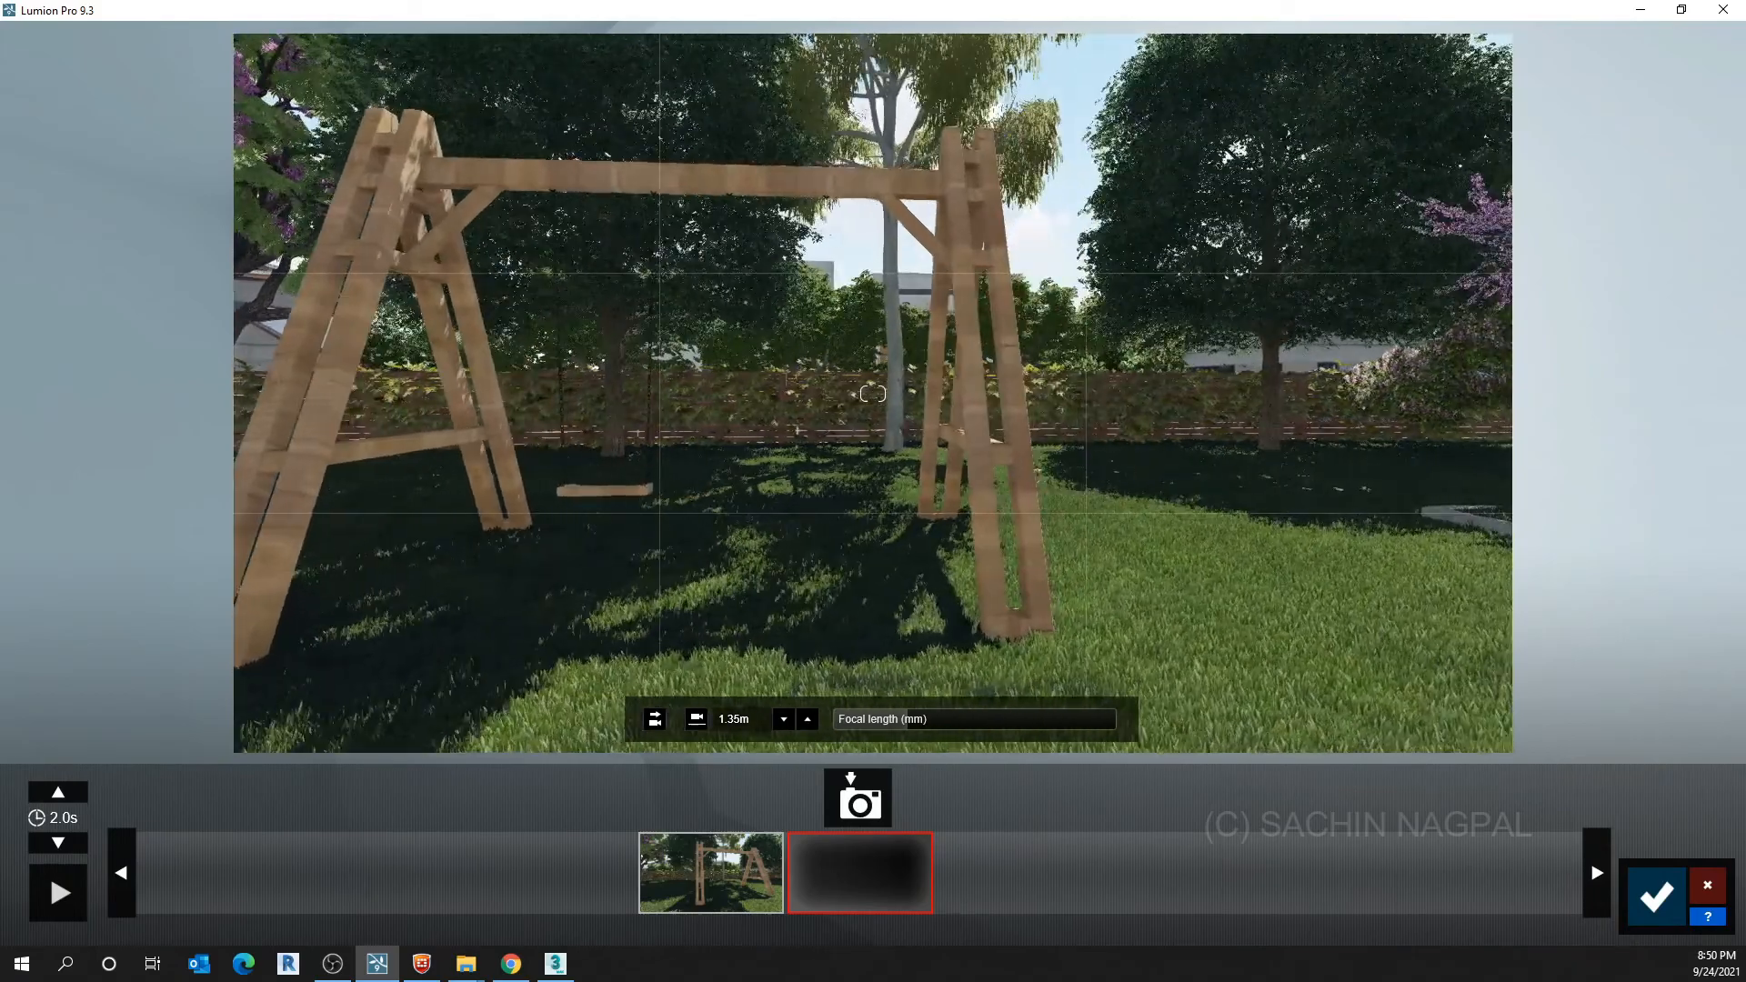
key("d")
right_click_drag(873, 393, 764, 392)
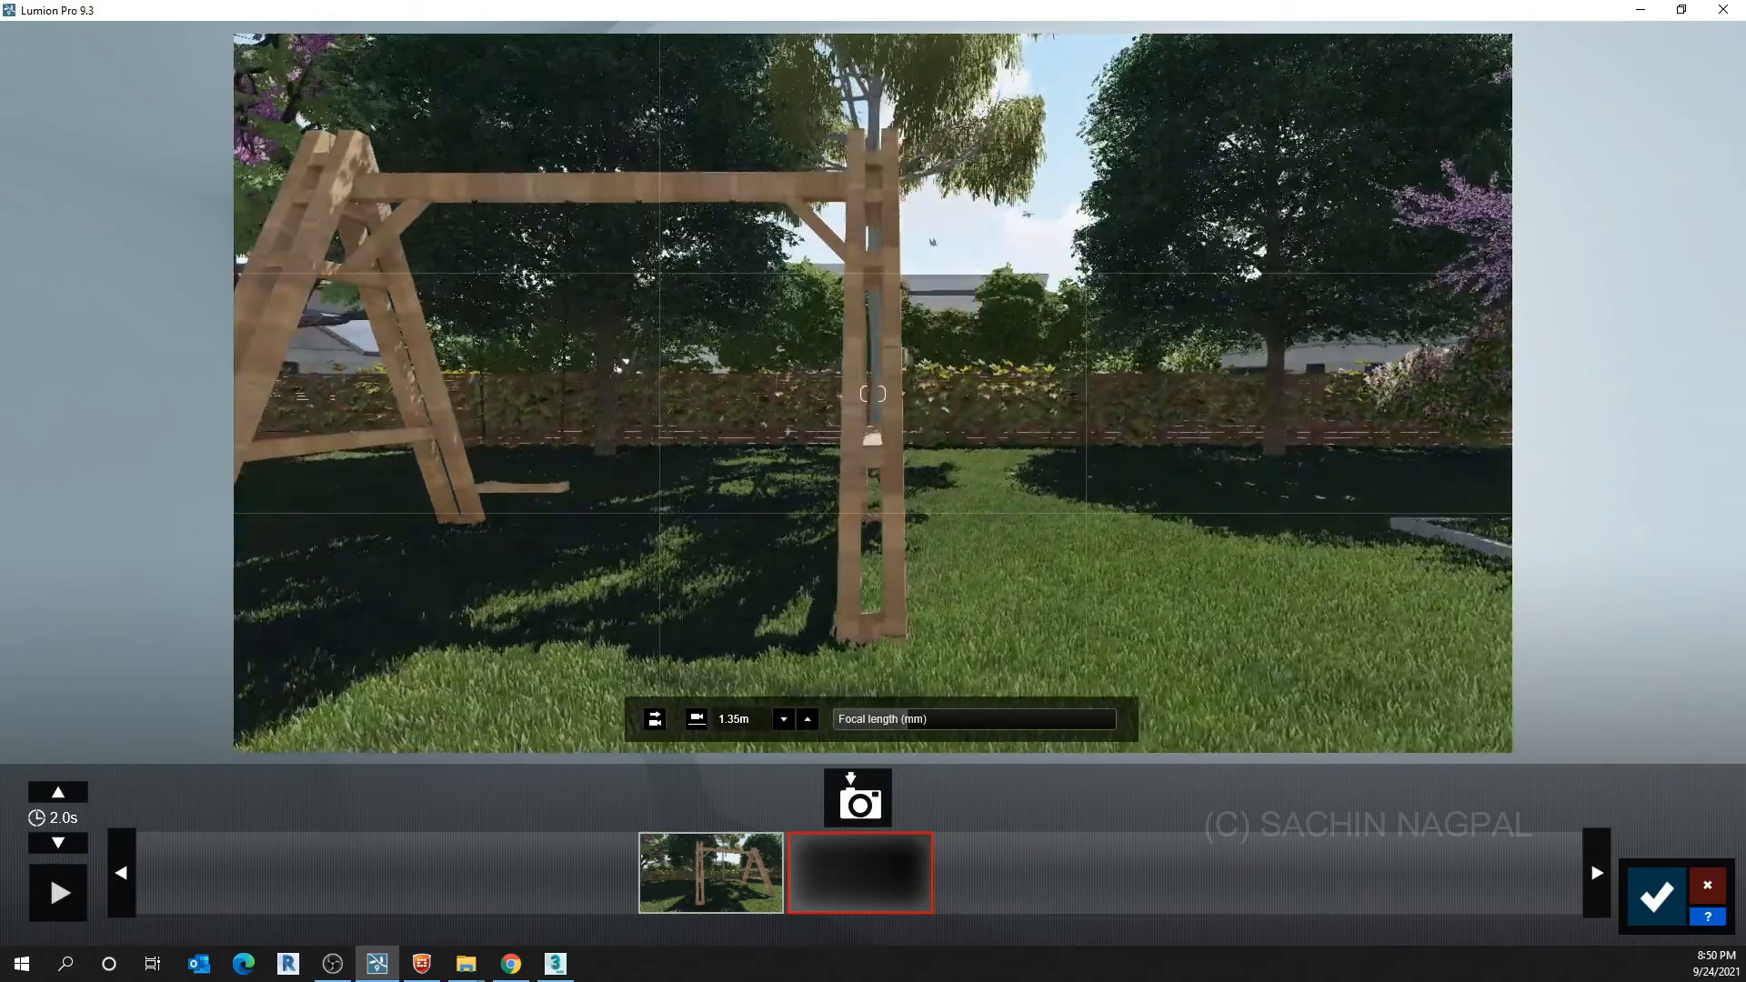
left_click(857, 800)
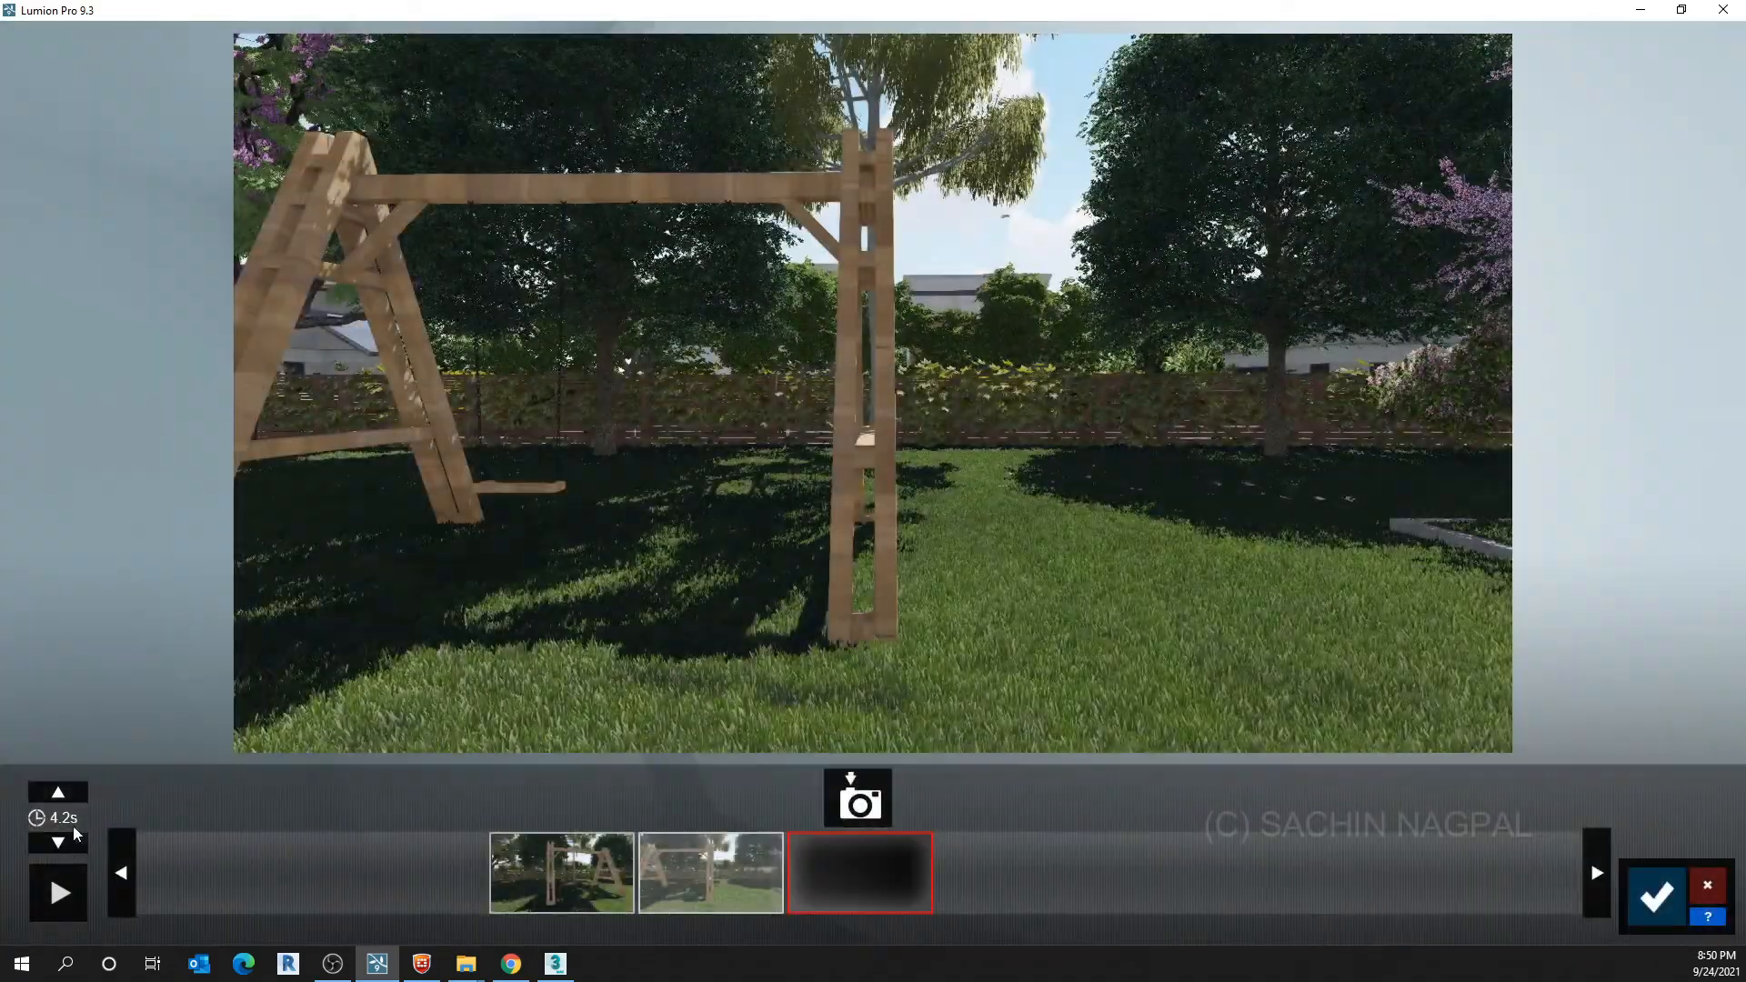
left_click(58, 791)
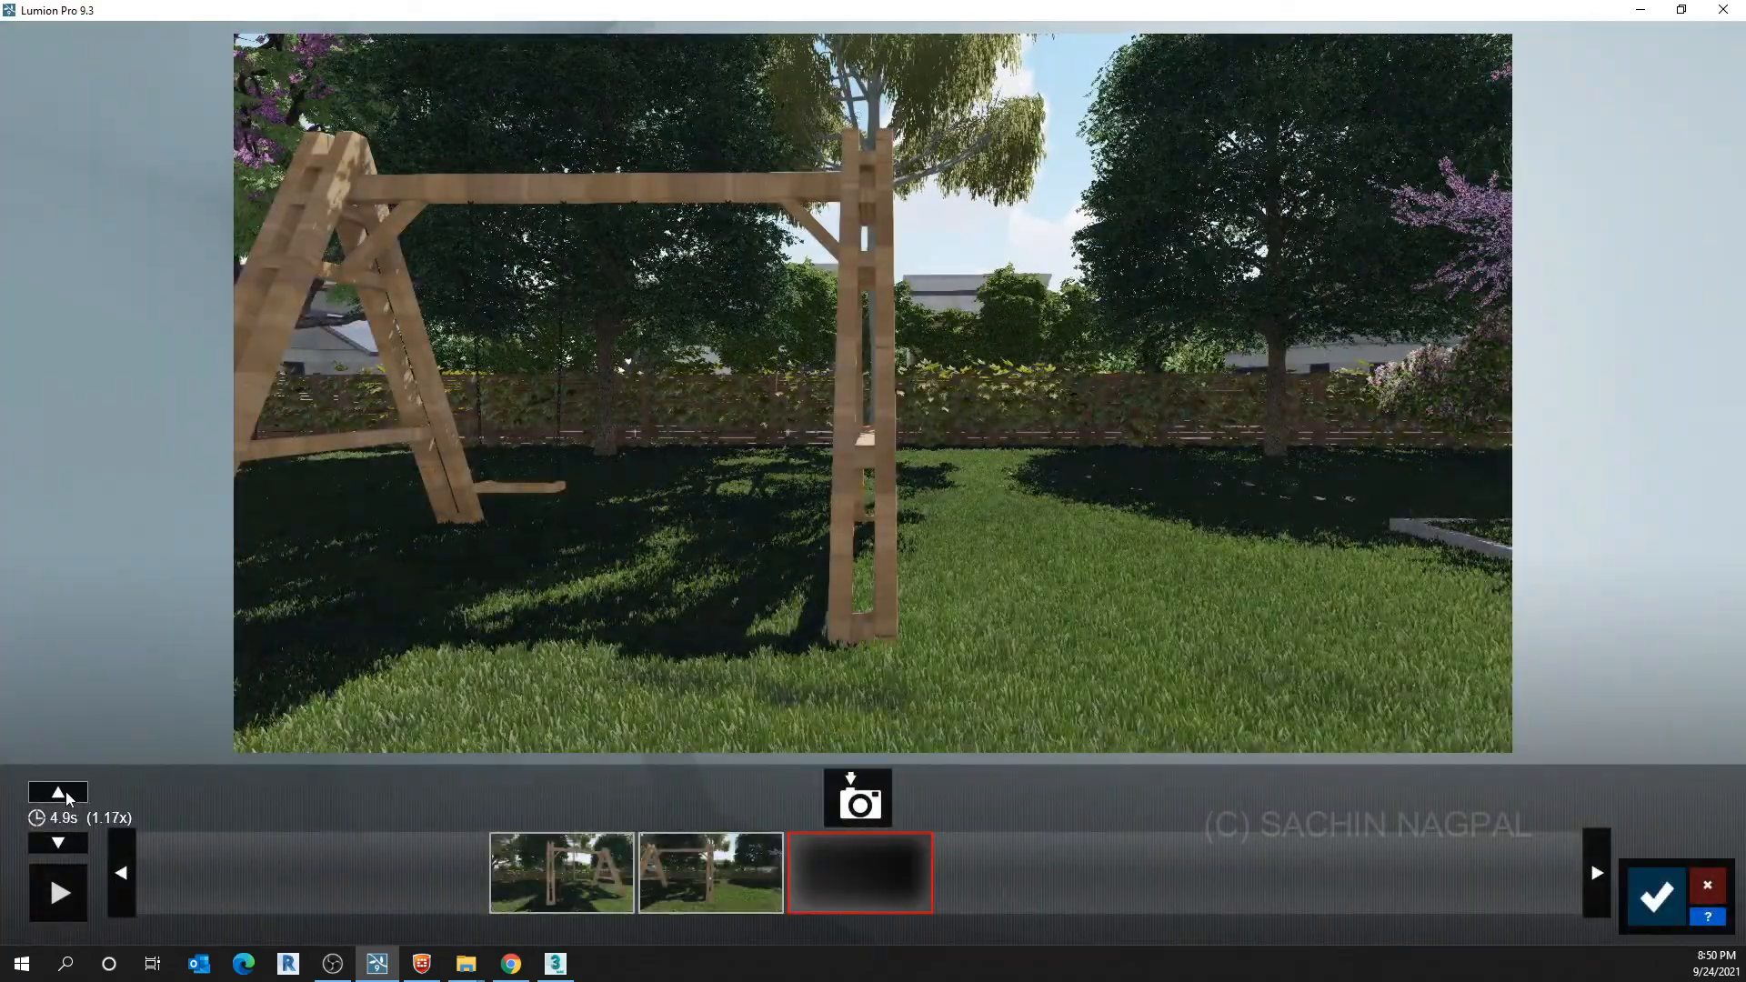
left_click(58, 793)
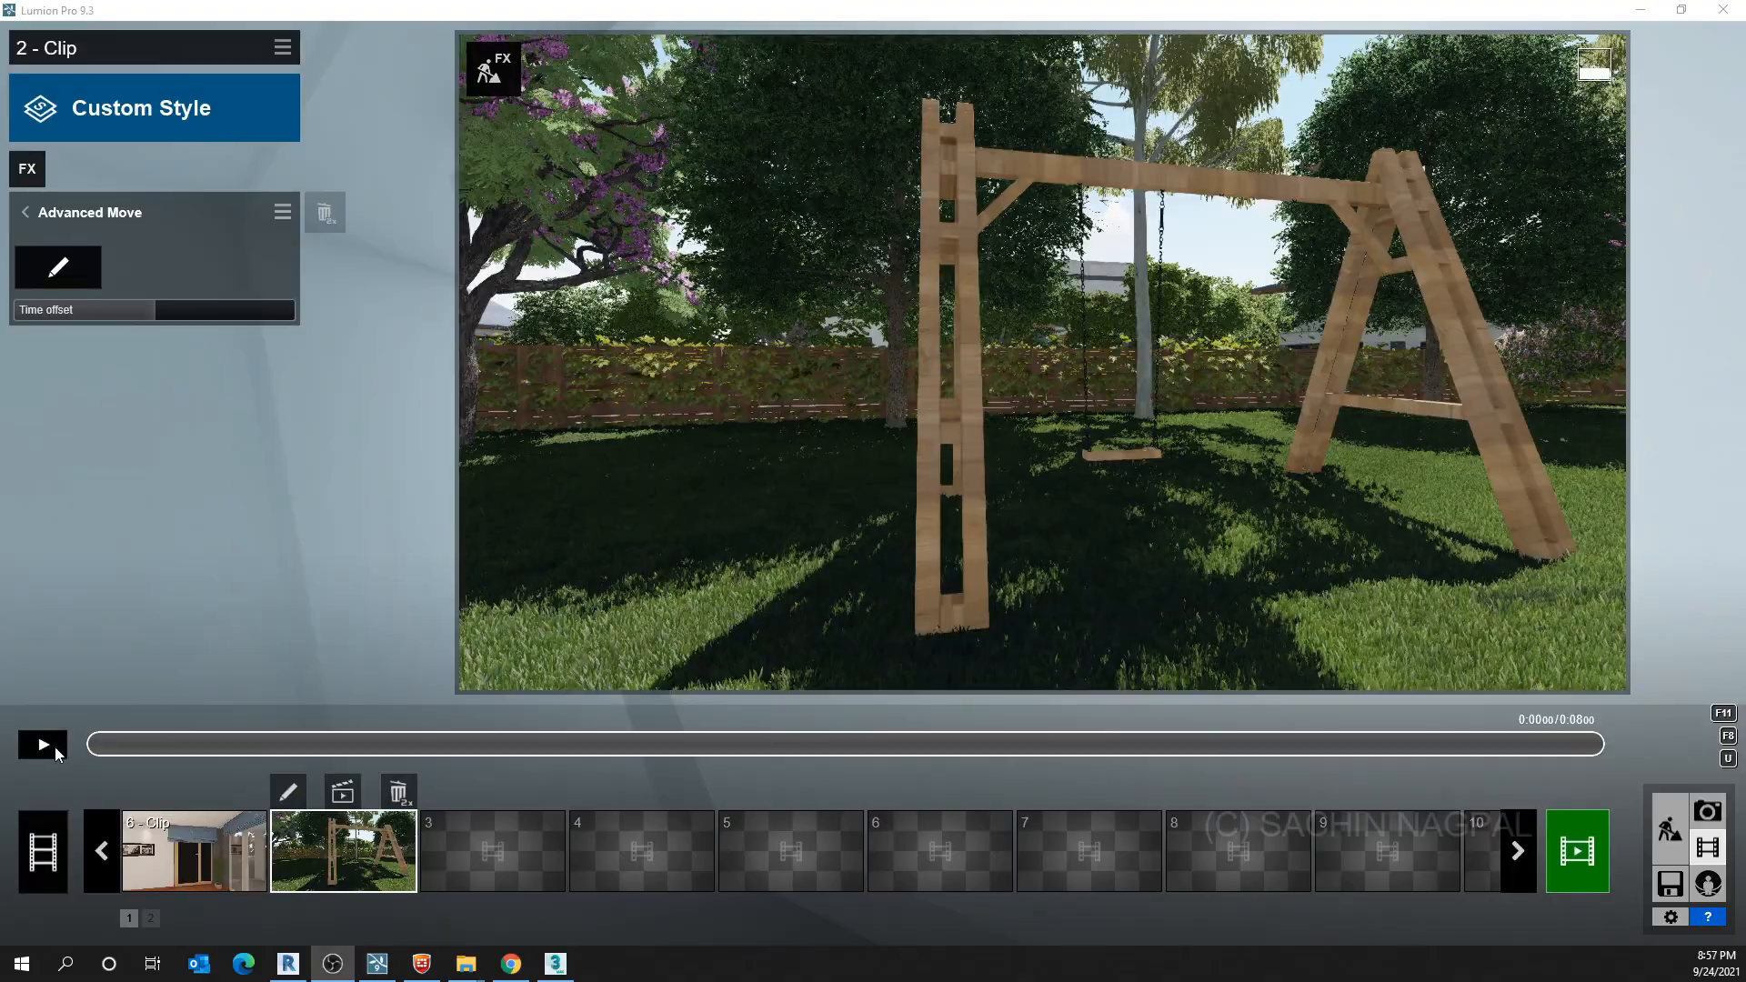
Preview clip 2 partway, and open its Advanced Move effect for editing with the swing selected
left_click(43, 744)
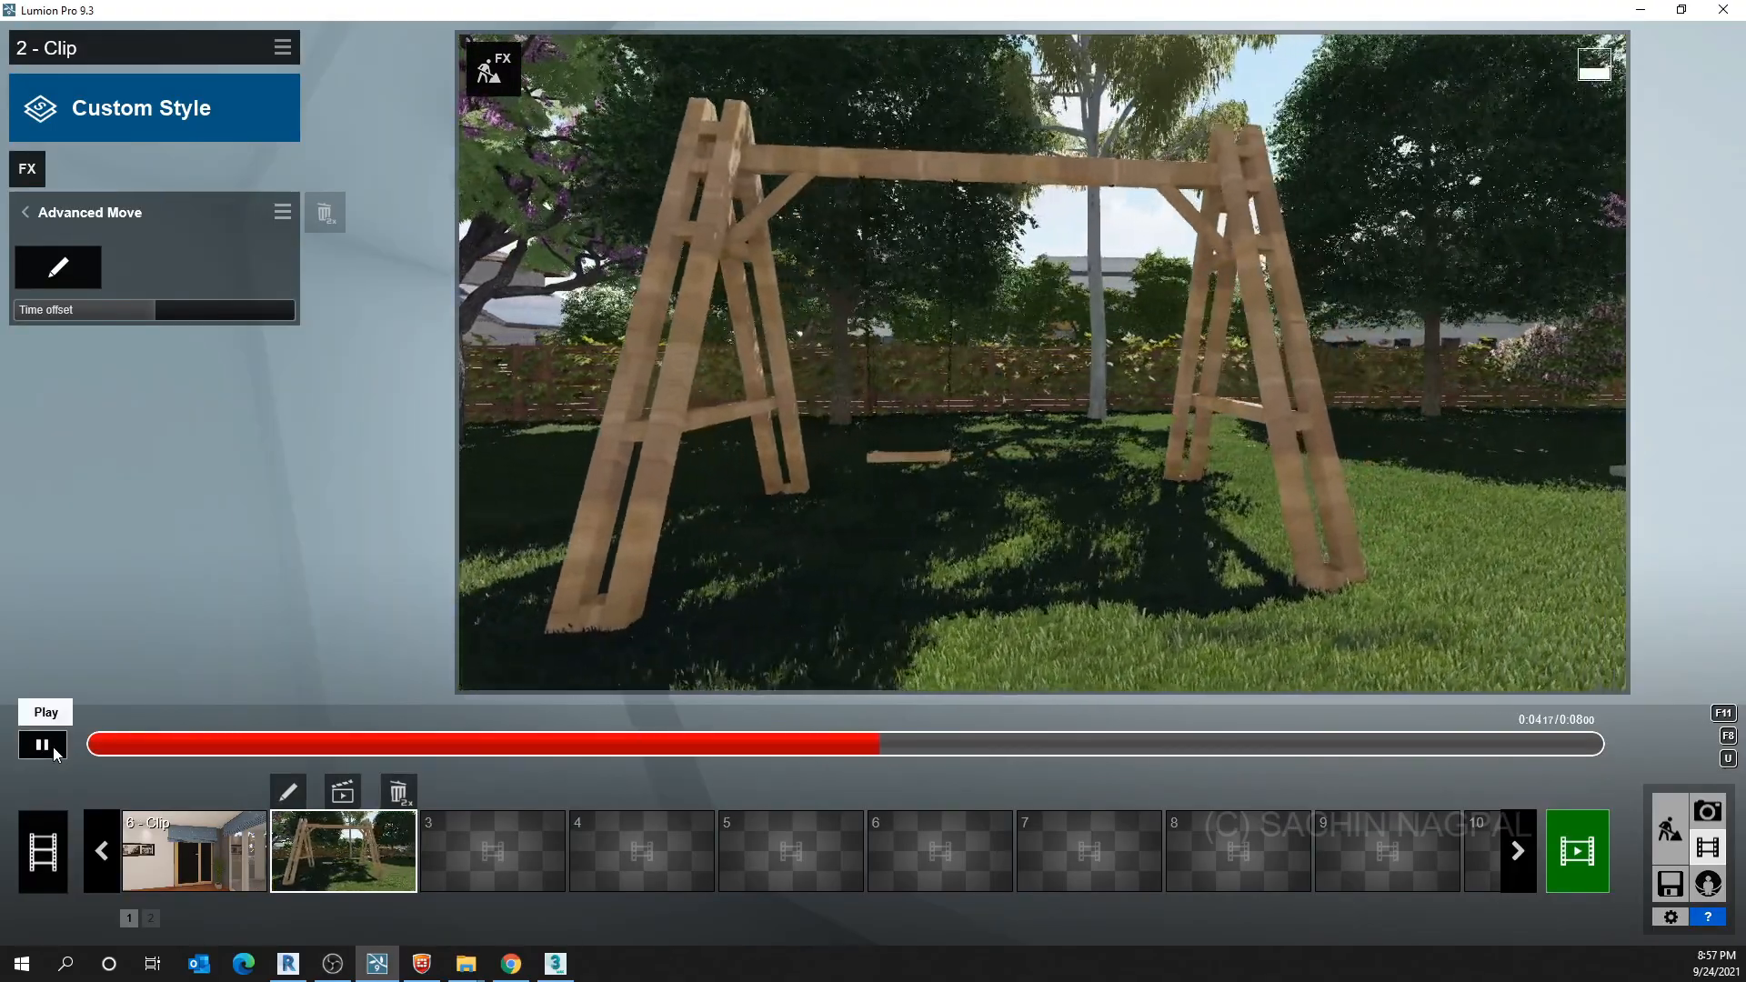
left_click(54, 751)
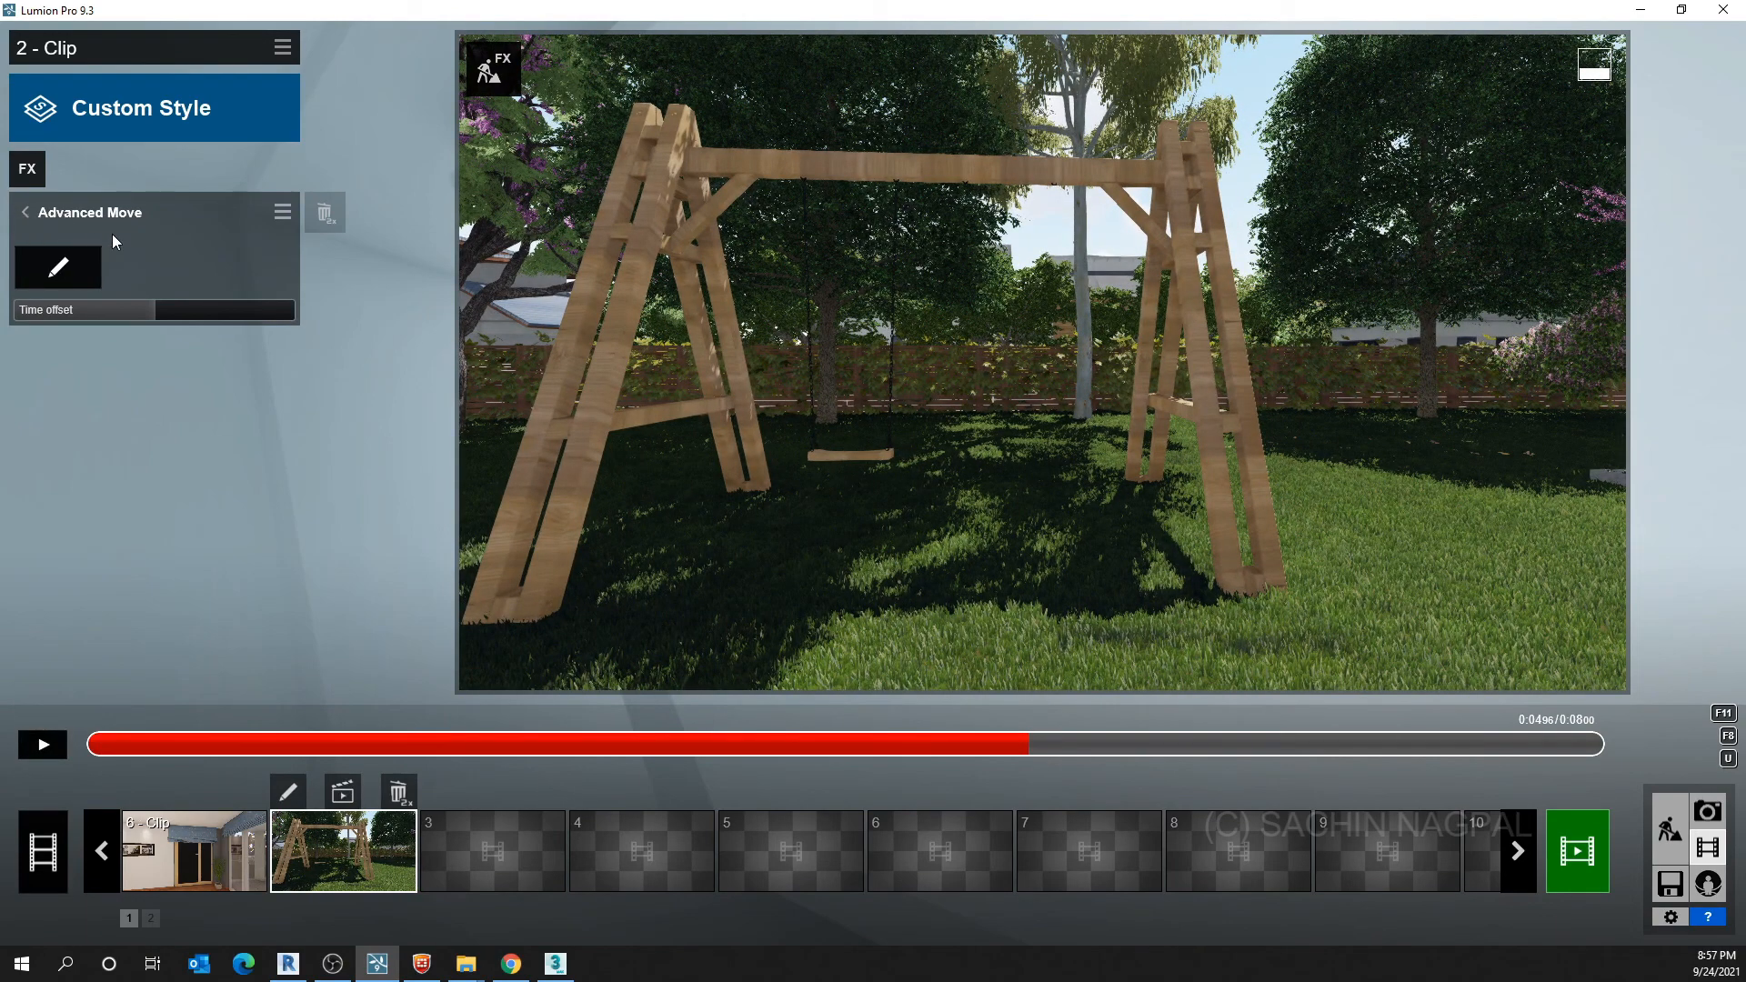
left_click(57, 265)
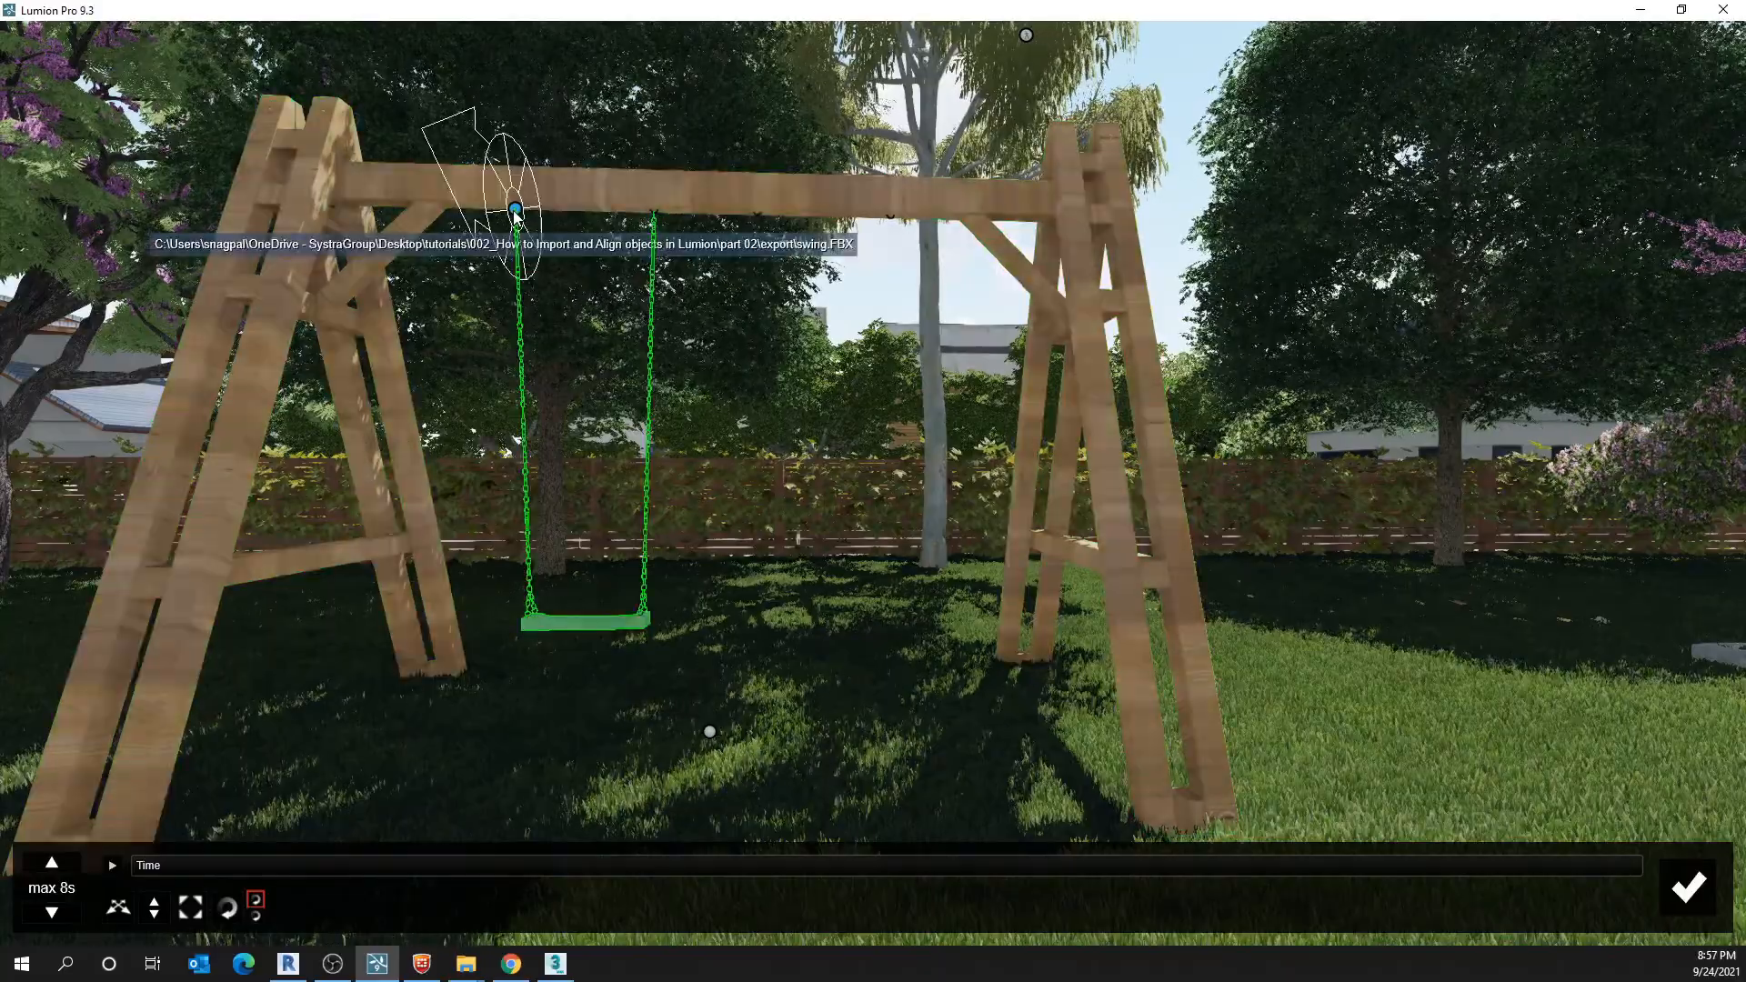
left_click(515, 210)
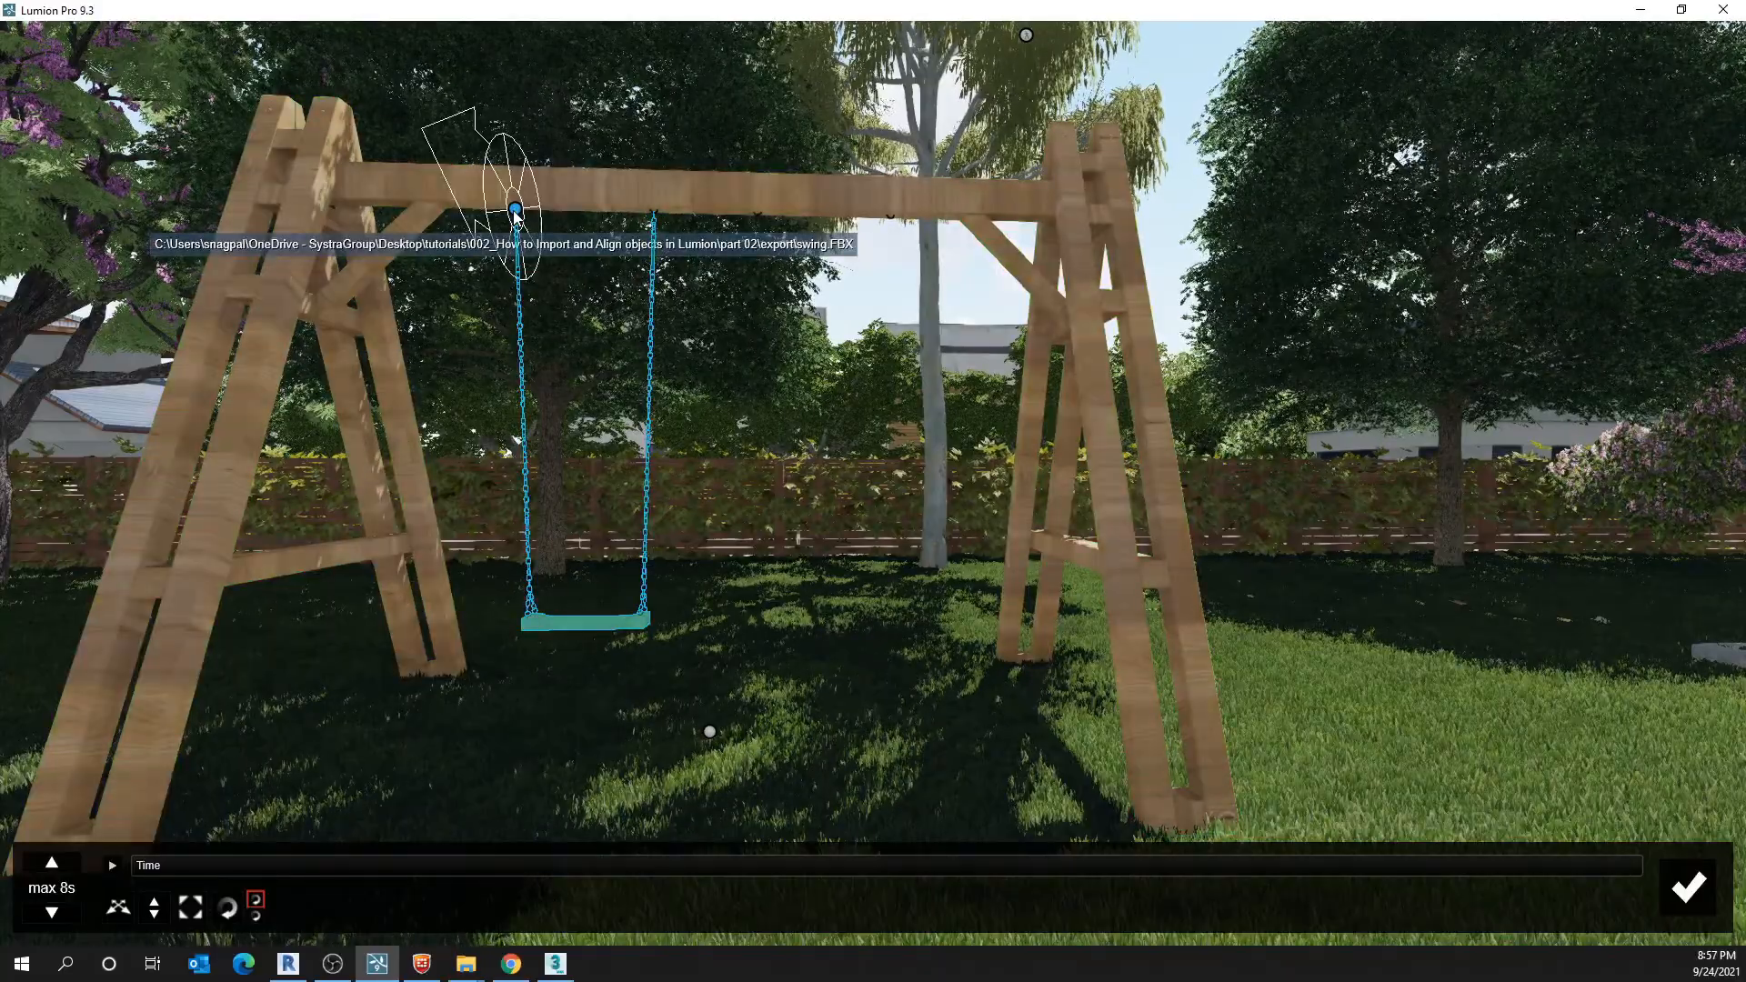
mouse_move(713, 729)
right_mouse_down()
mouse_move(713, 650)
mouse_move(546, 728)
mouse_move(713, 748)
right_mouse_up()
key("w")
key("s")
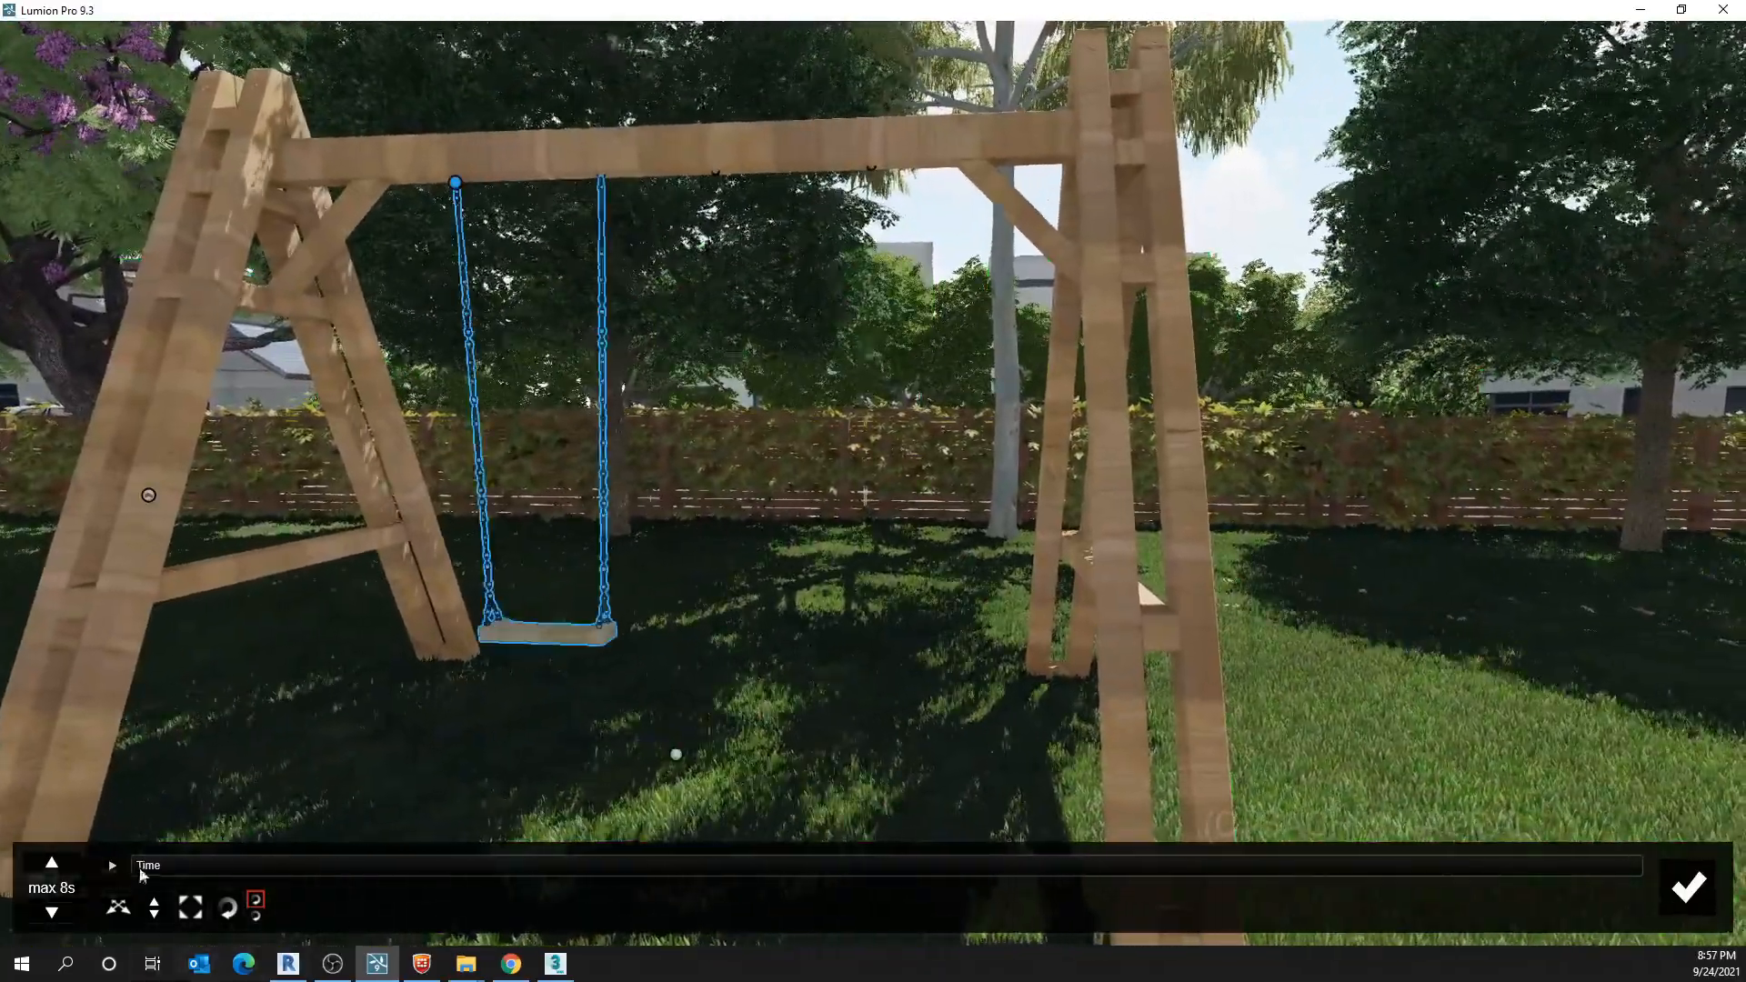
Tilt the swing toward the fence about its hooks at time 0.0 to set the first rotation keyframe
mouse_move(141, 871)
left_mouse_down()
mouse_move(1630, 884)
mouse_move(158, 871)
mouse_move(1339, 906)
mouse_move(565, 906)
mouse_move(122, 869)
left_mouse_up()
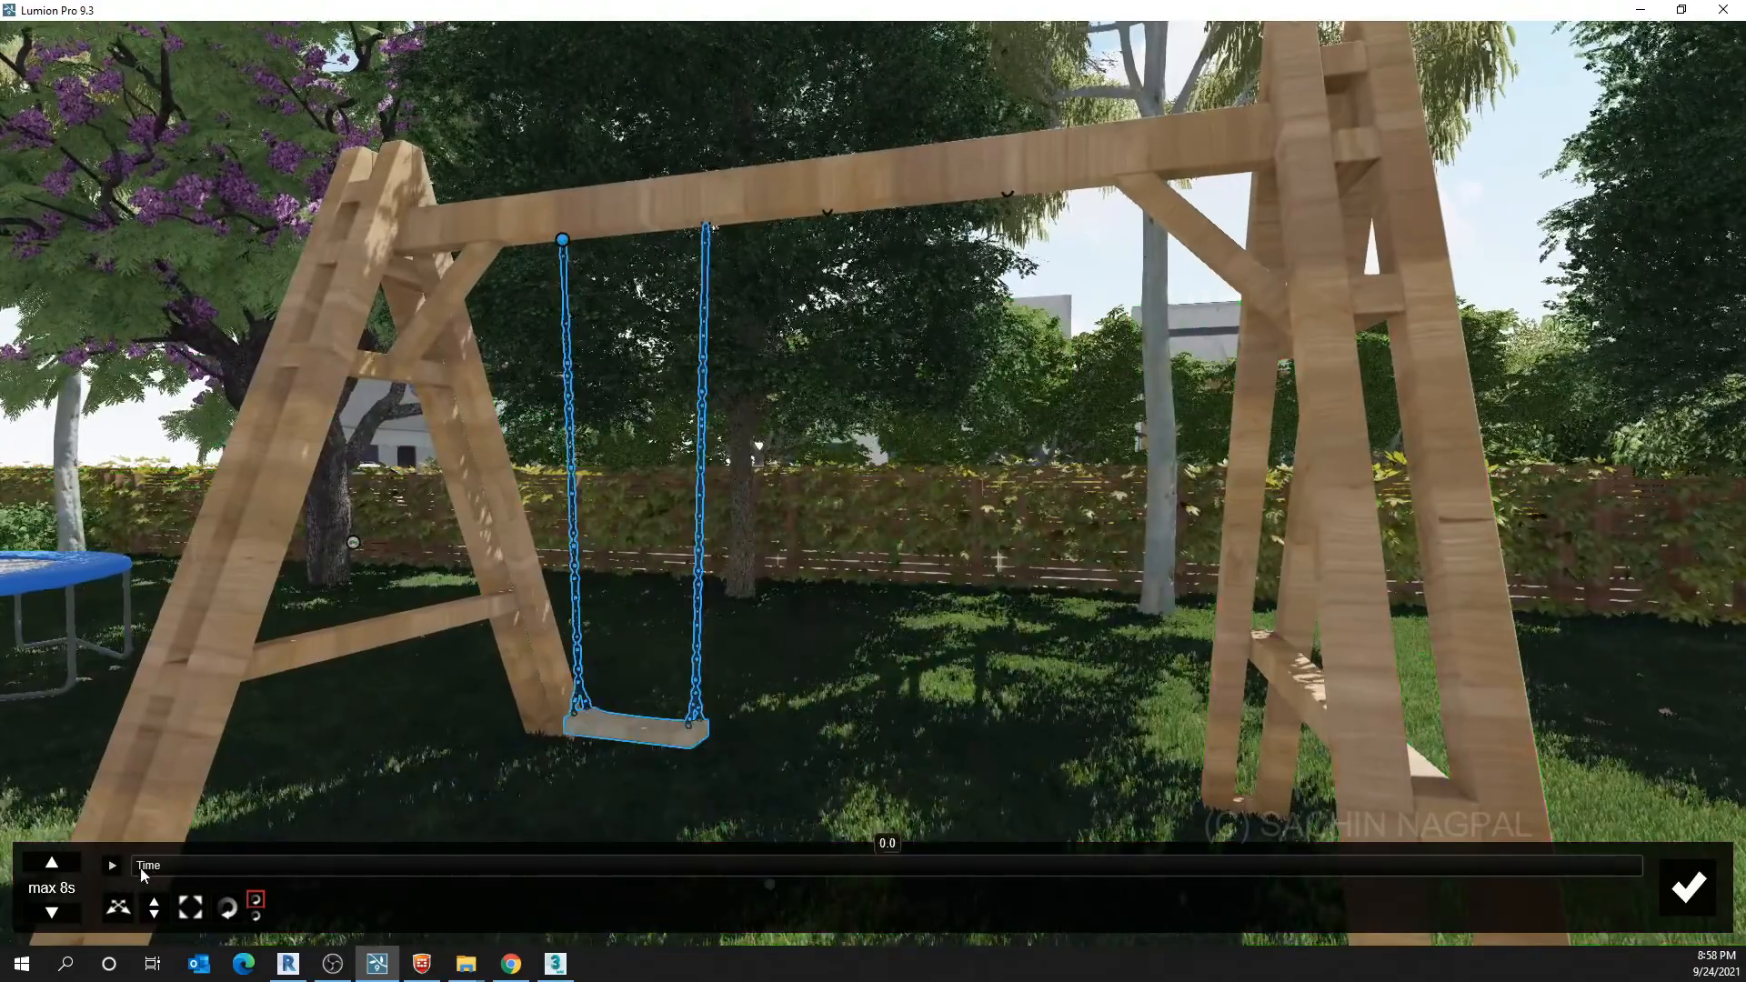
left_click_drag(141, 872, 188, 871)
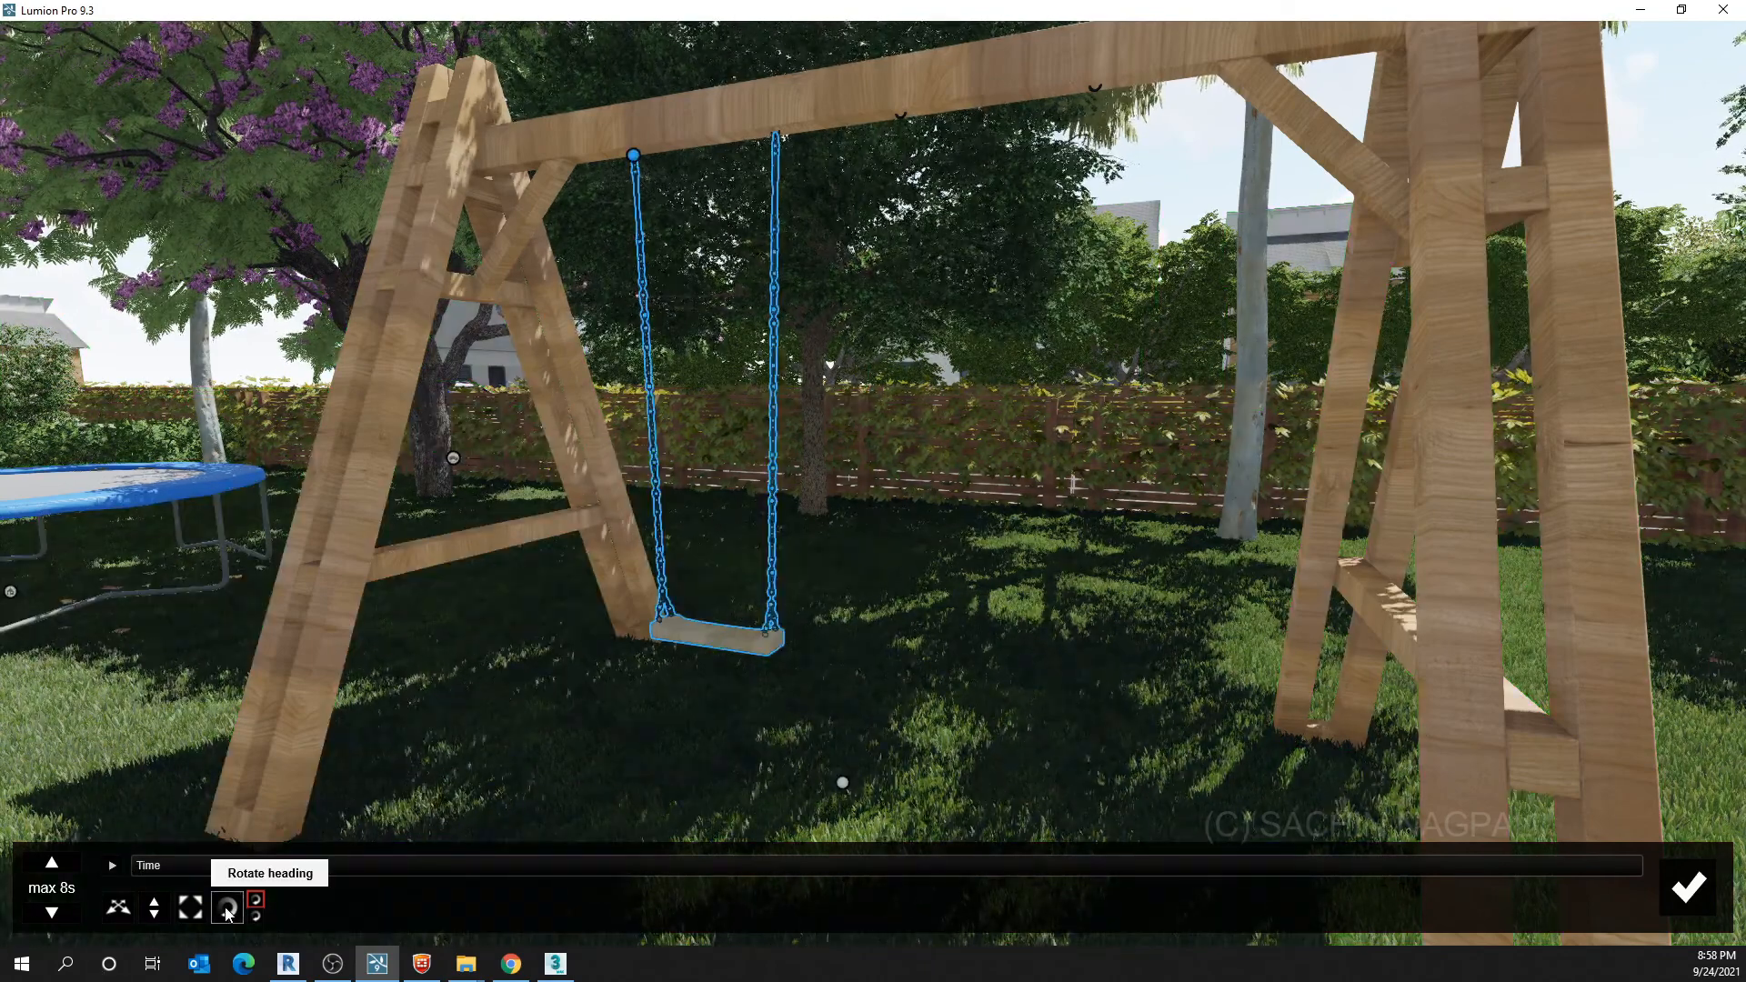
left_click(228, 911)
mouse_move(634, 162)
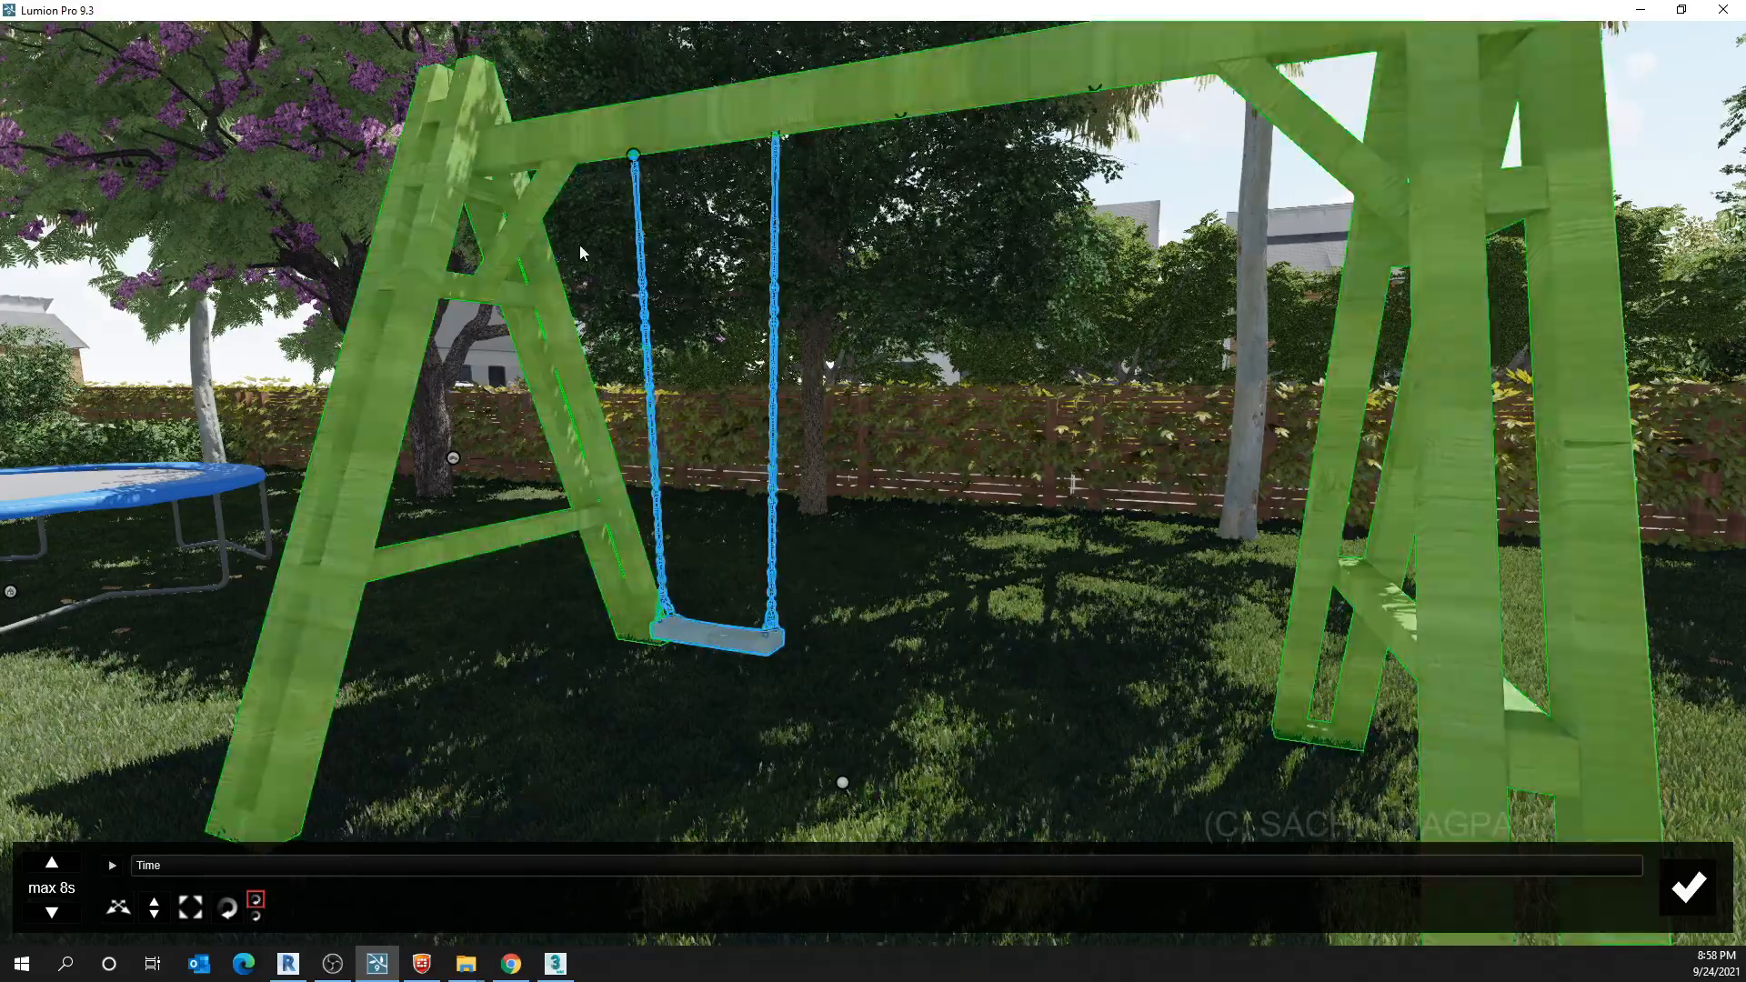
key("s")
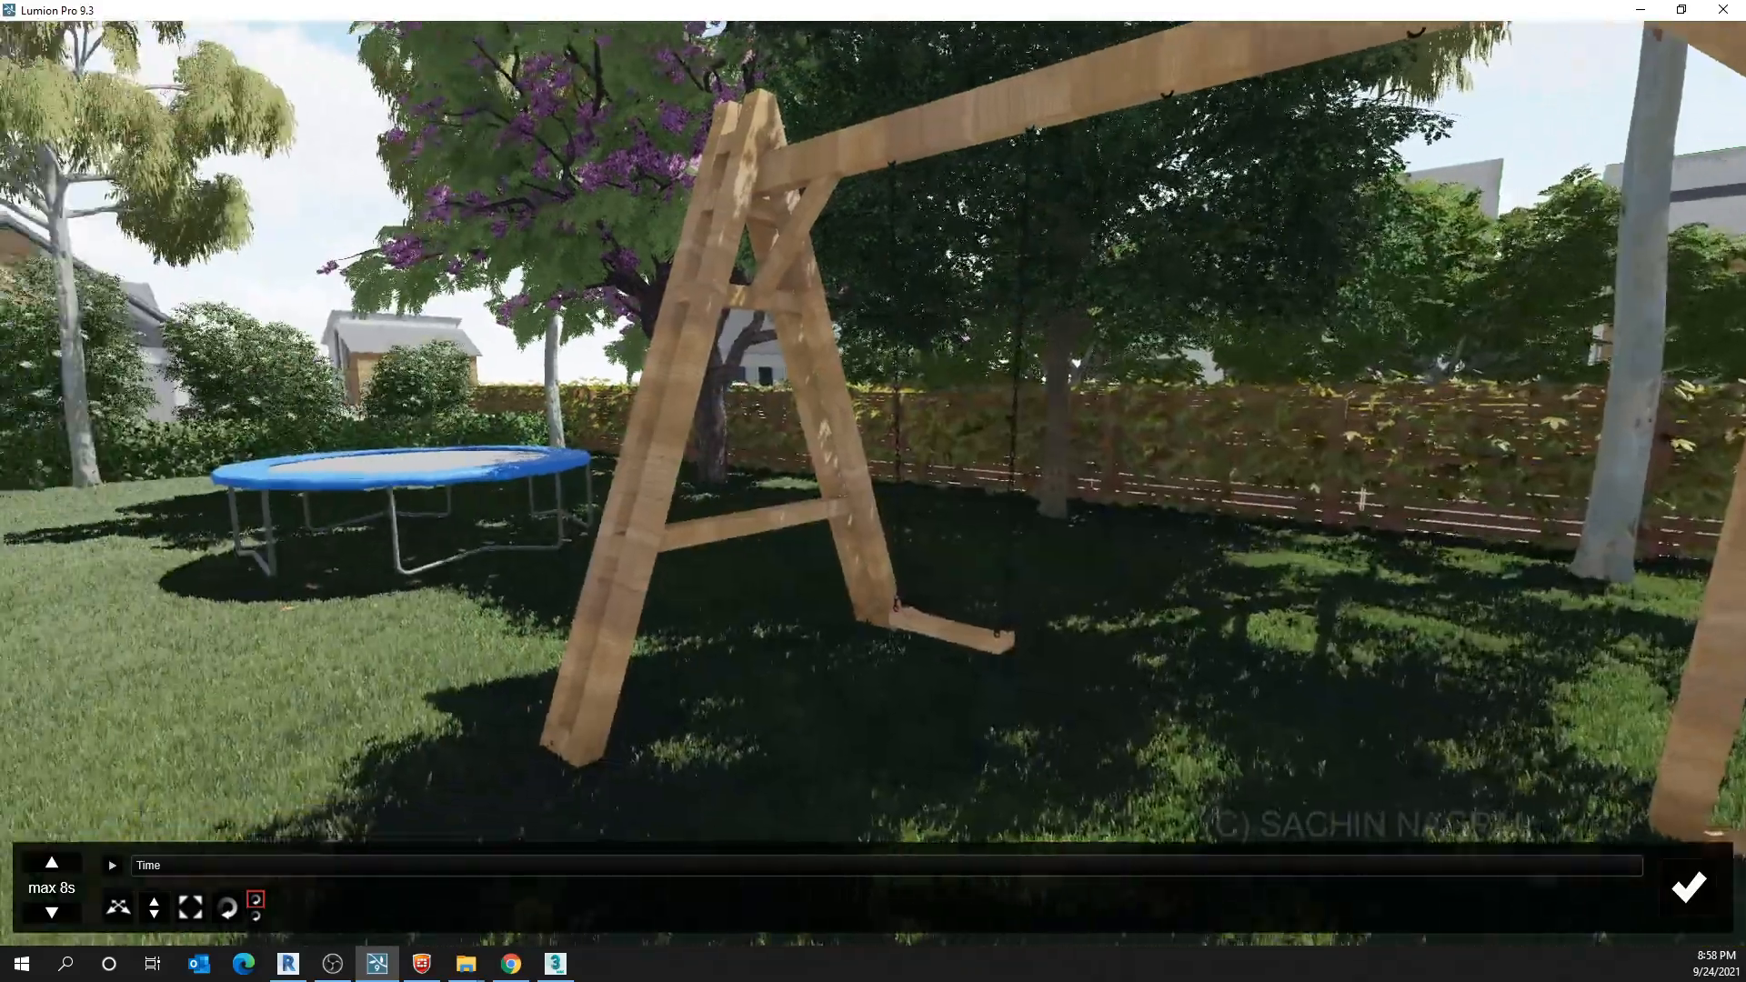
key("d")
key("w")
key("s")
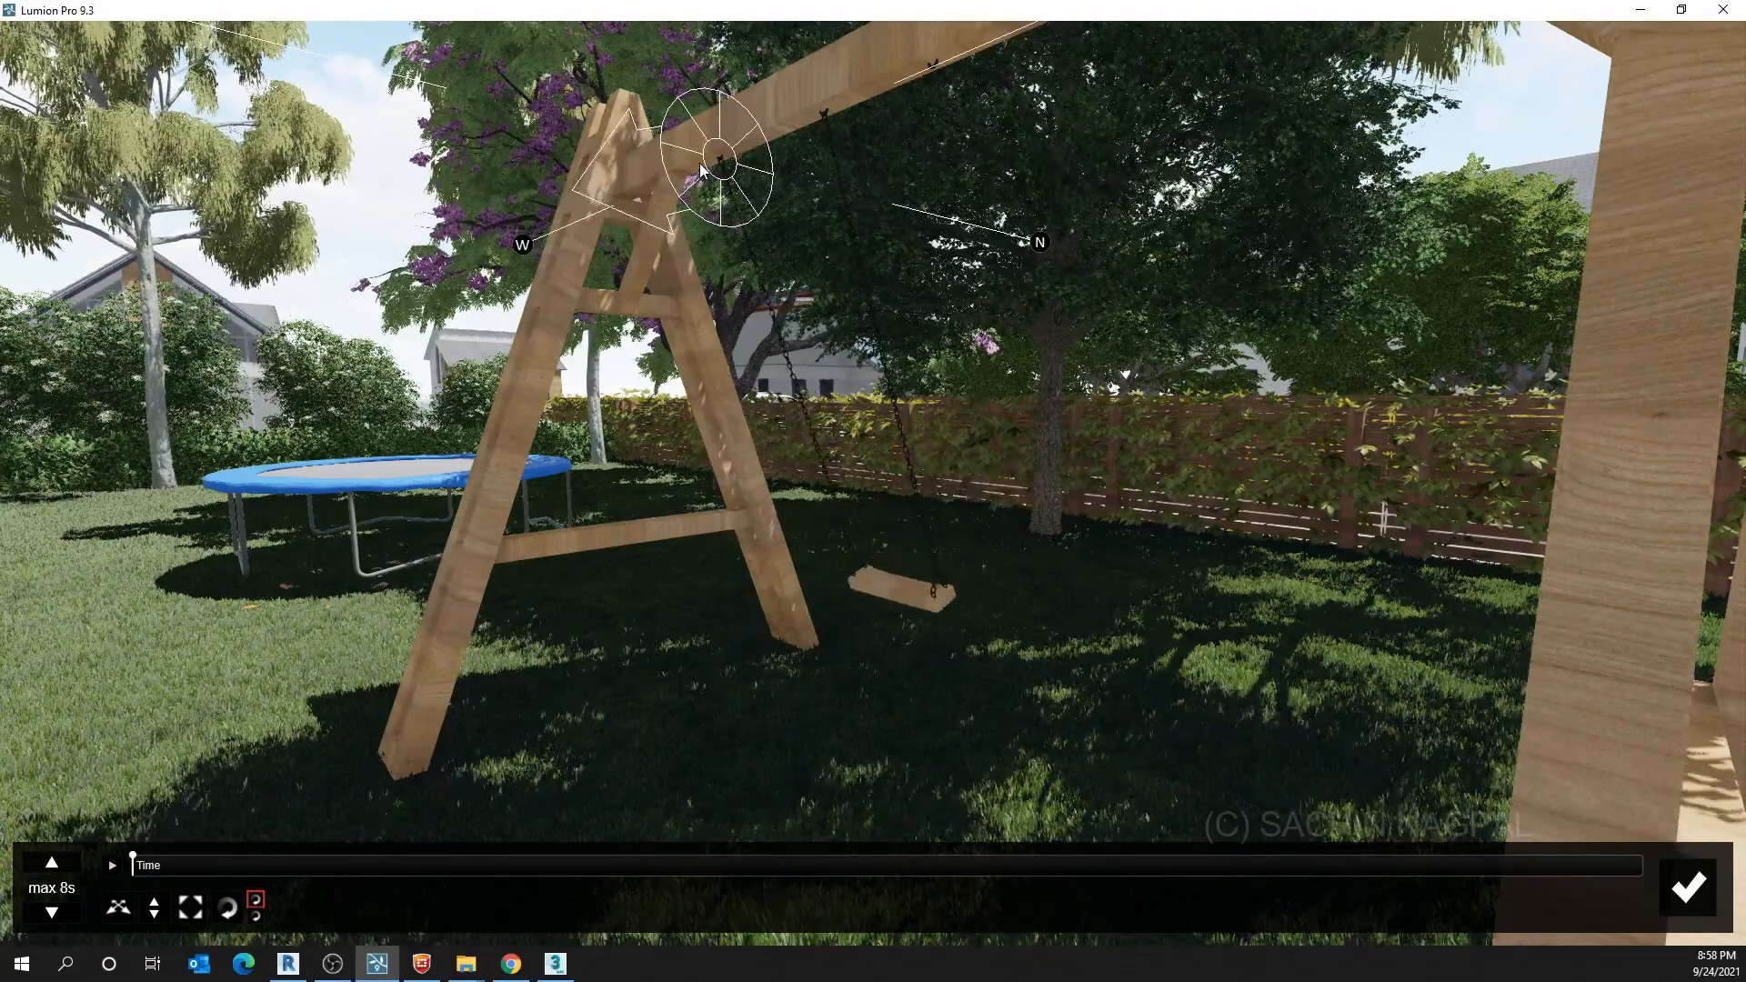
left_click(701, 167)
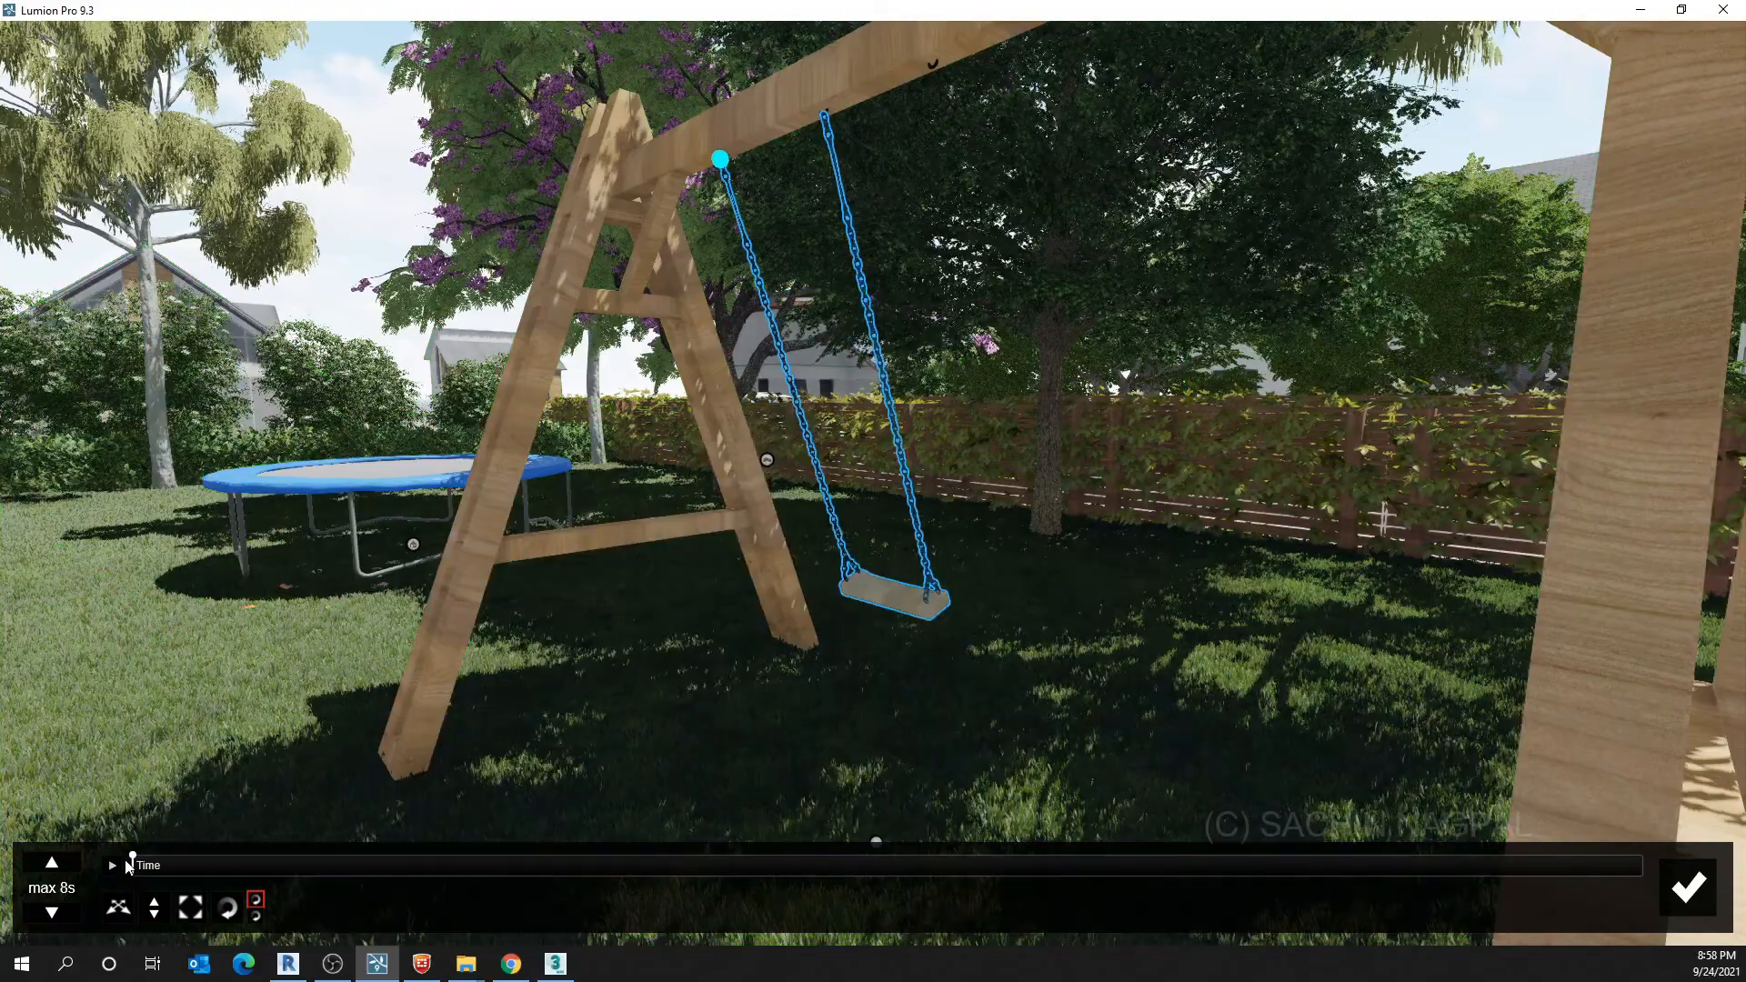
Tilt the swing away from the fence at about 2 seconds to set the second rotation keyframe
left_click_drag(148, 866, 324, 864)
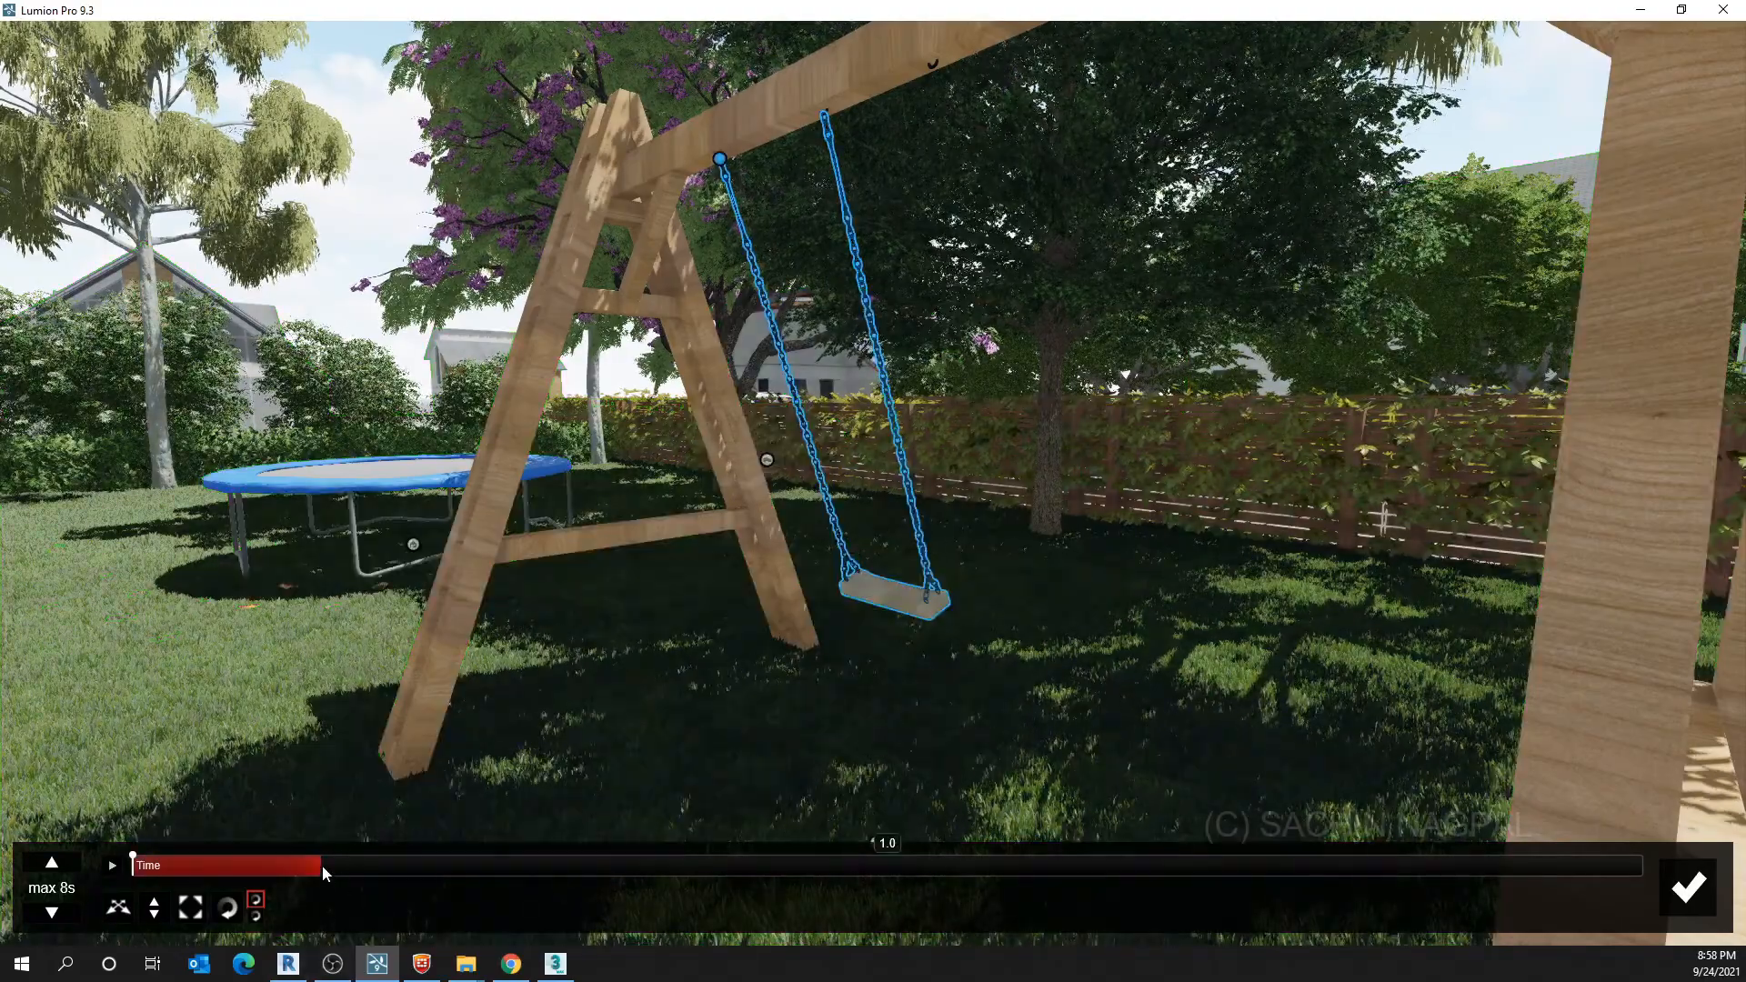
left_click_drag(322, 865, 398, 869)
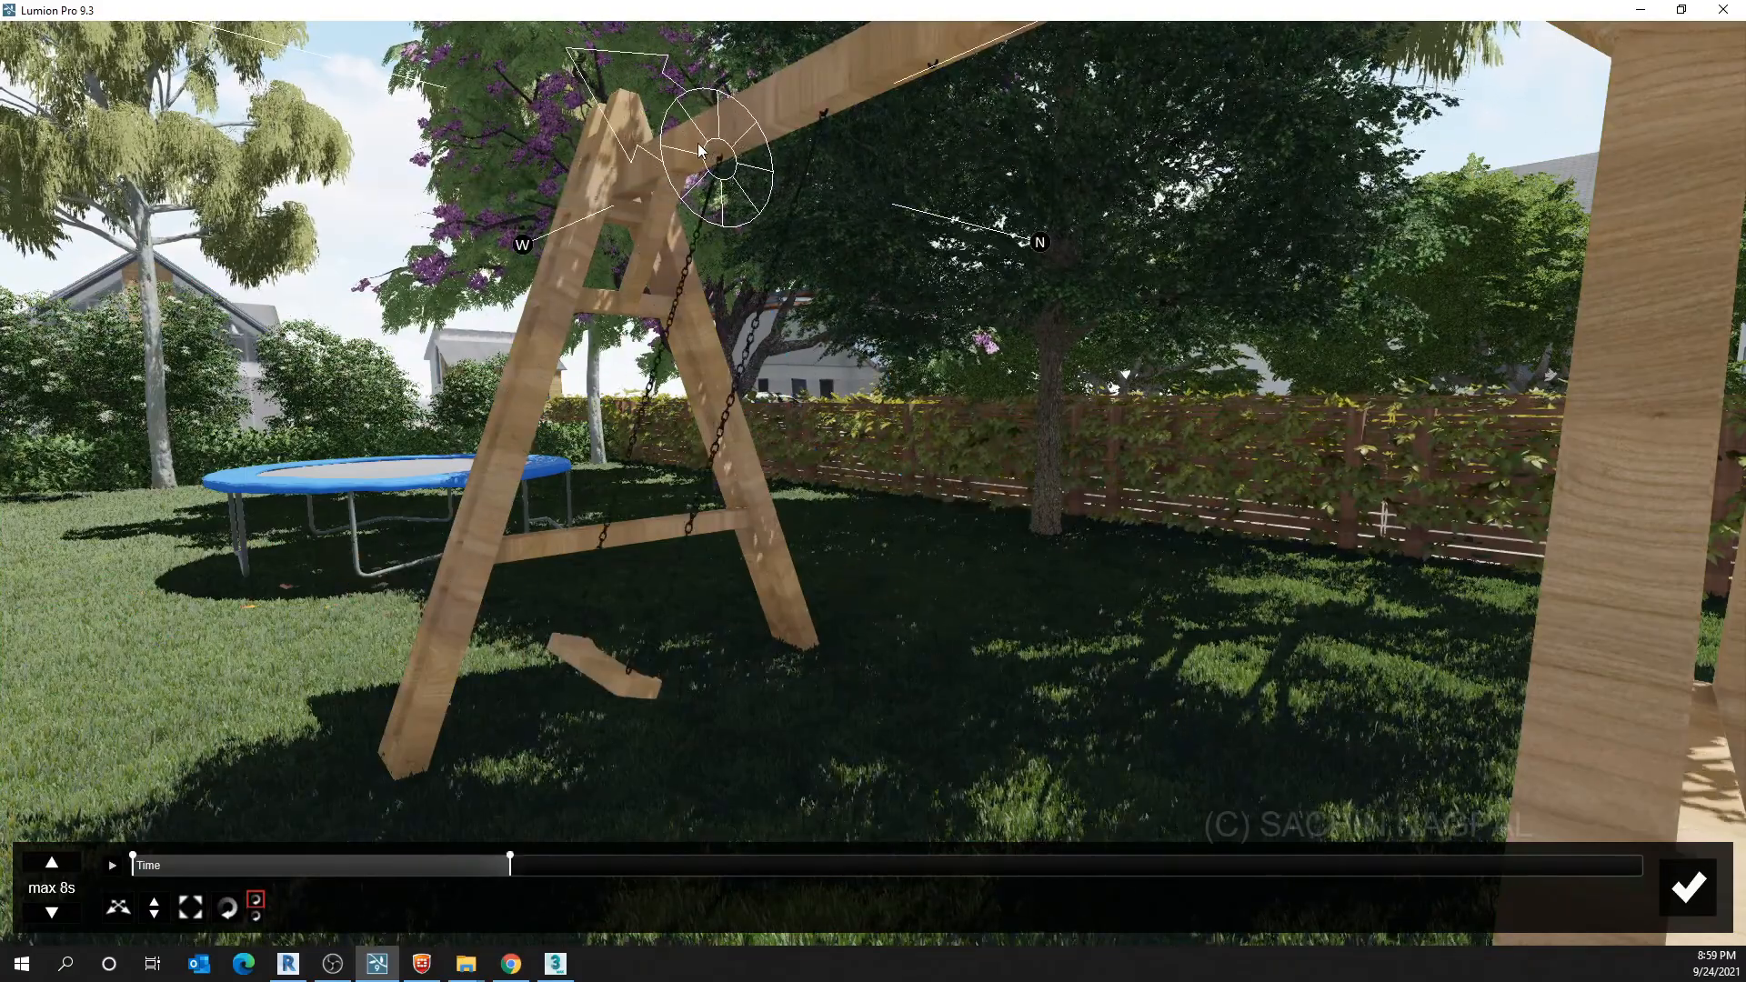
left_click(700, 150)
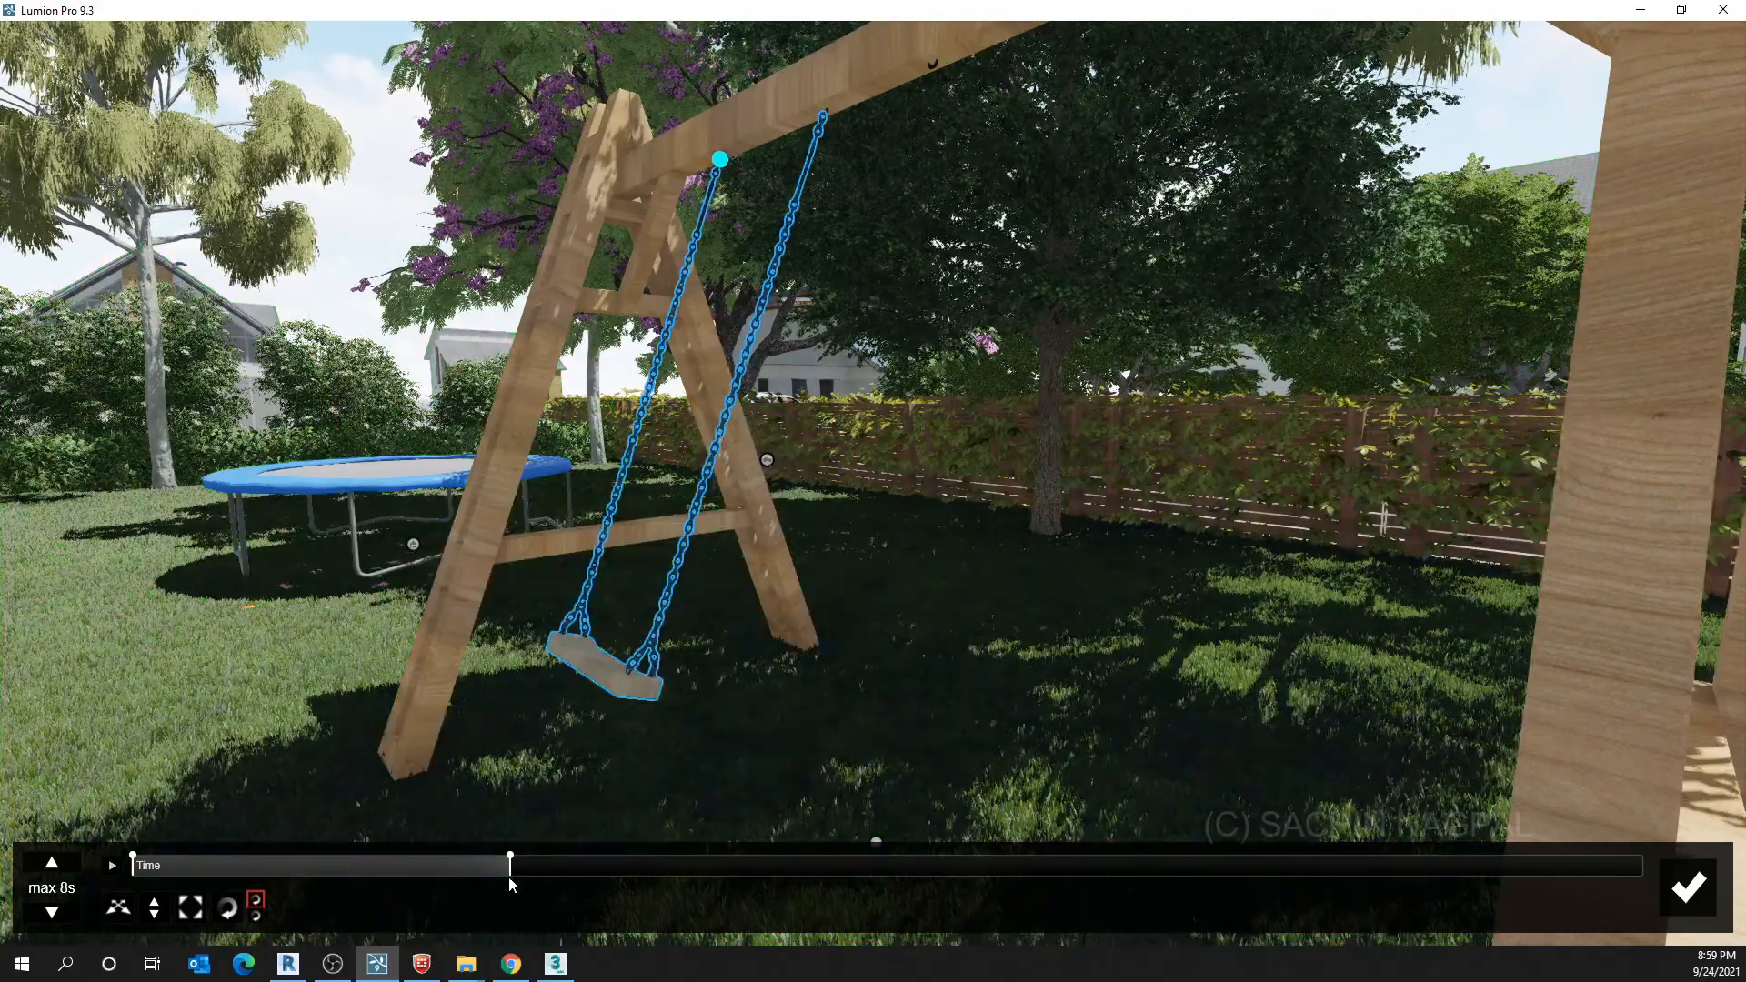
Tilt the swing back toward the fence at about 4 seconds to set the third rotation keyframe
left_click_drag(484, 859, 887, 867)
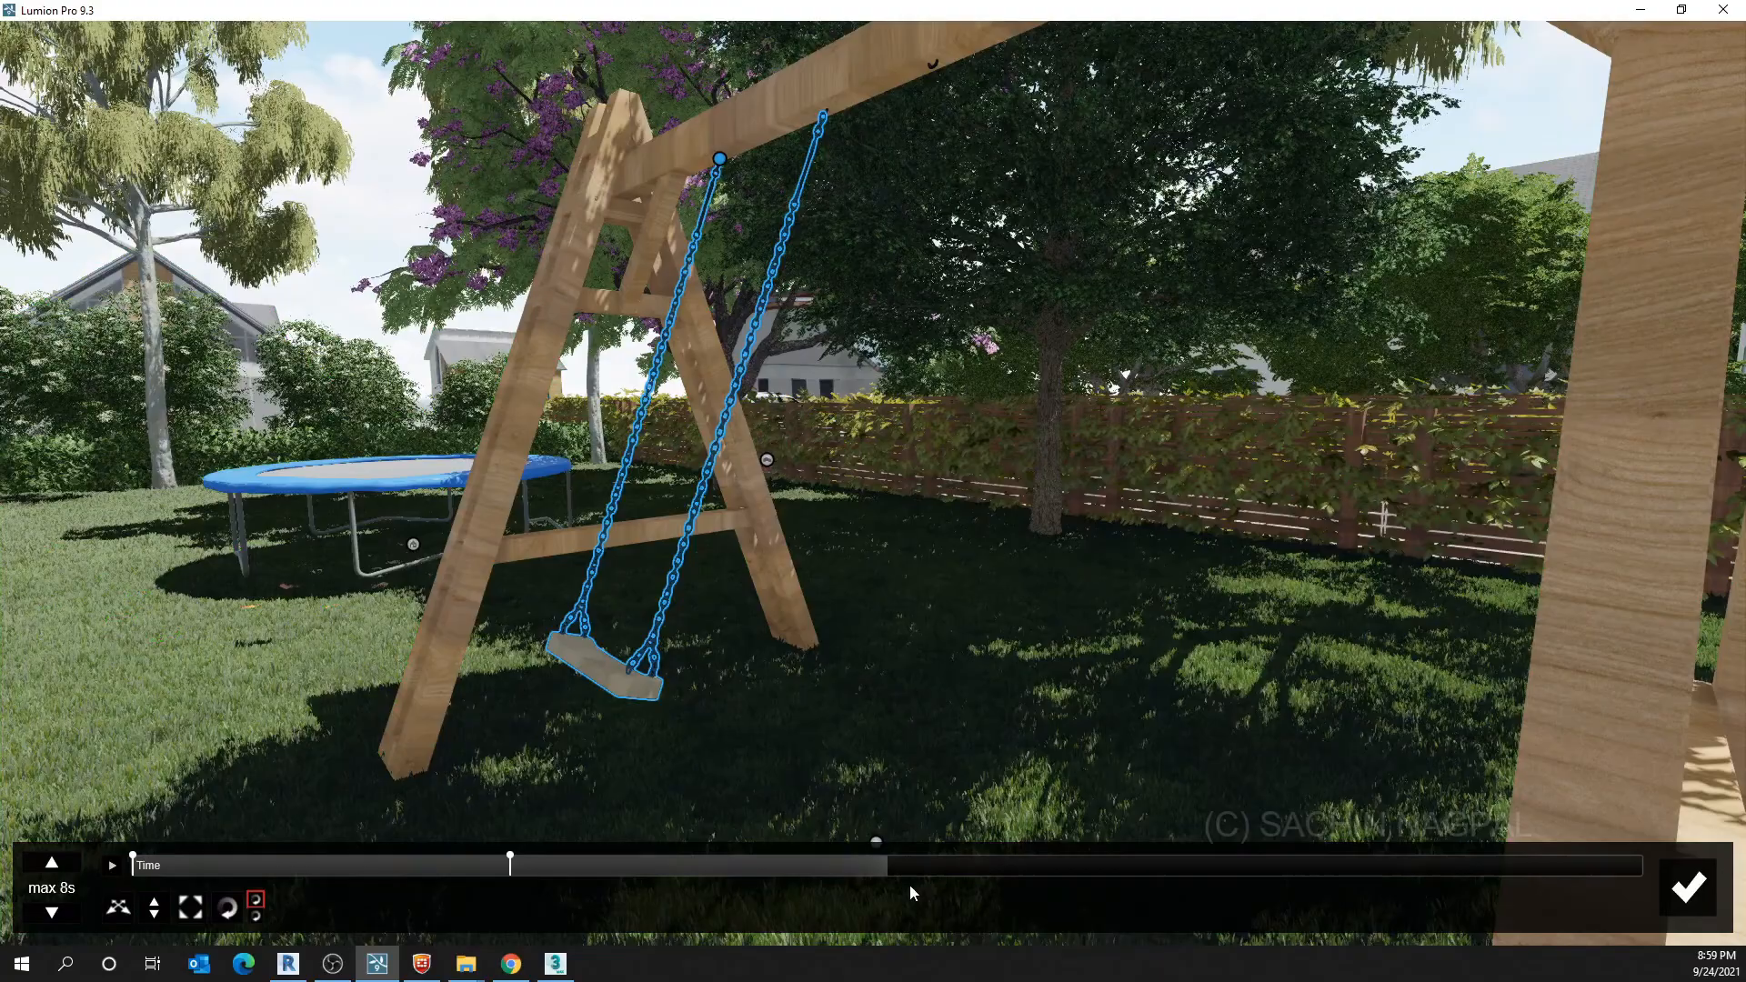
left_click(876, 865)
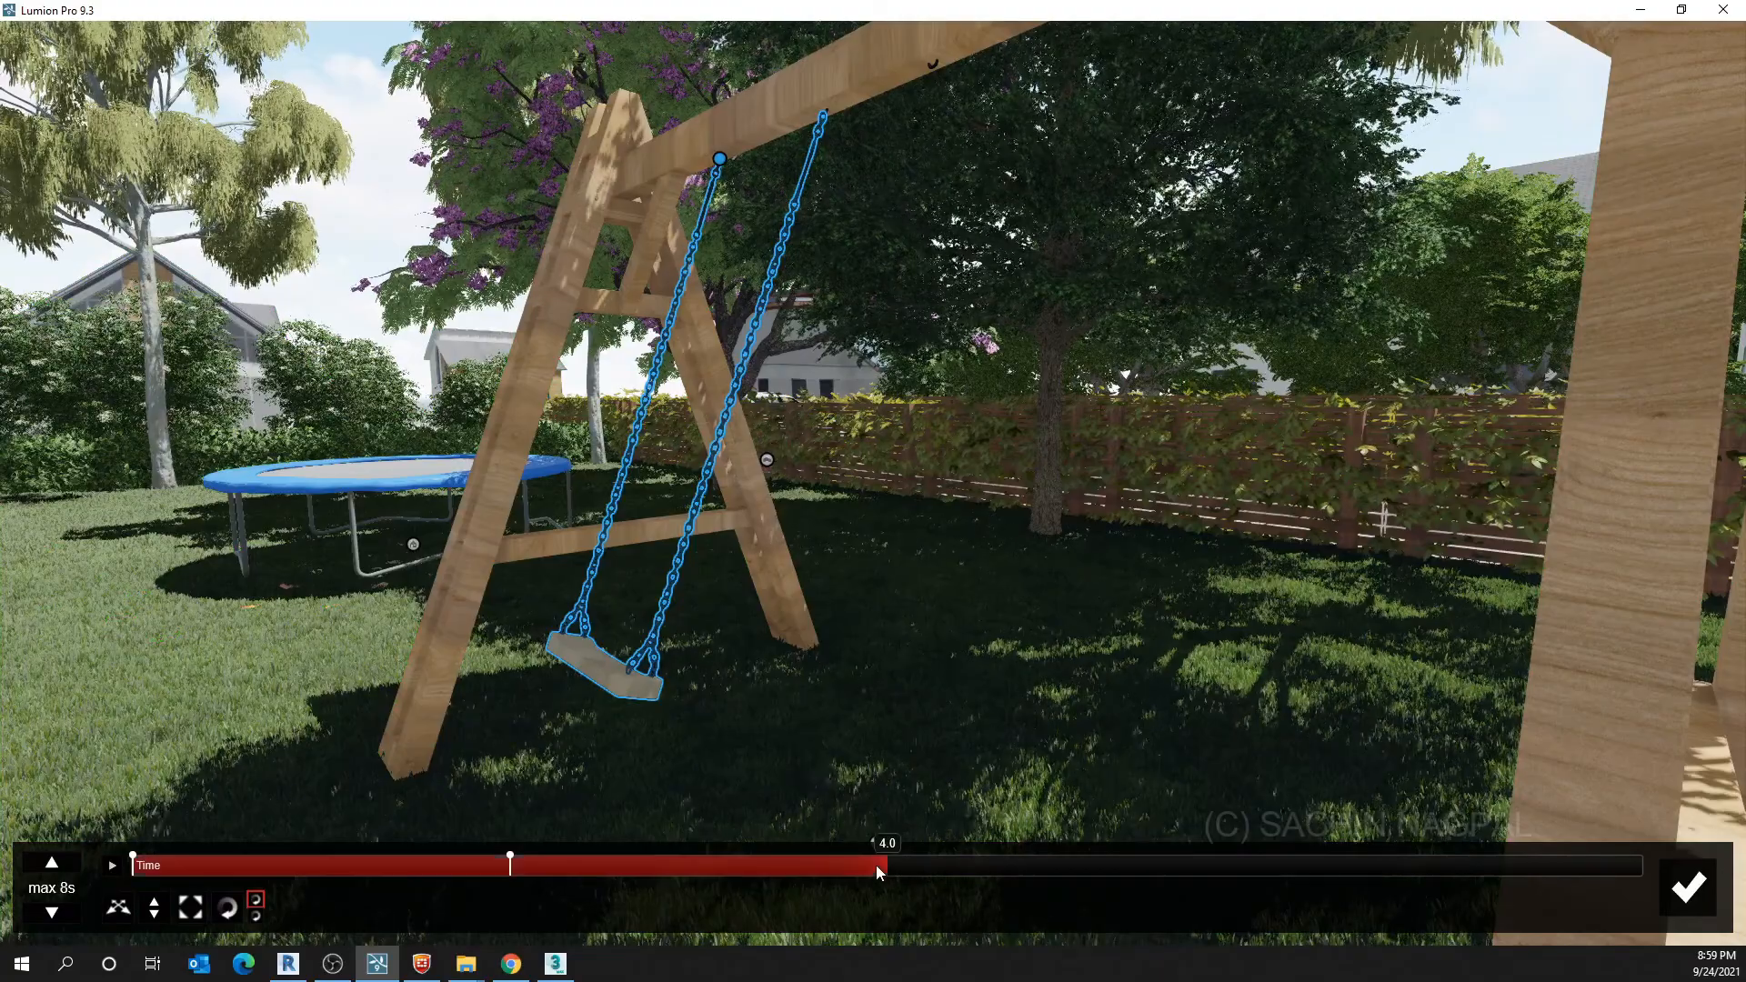
left_click_drag(882, 865, 888, 865)
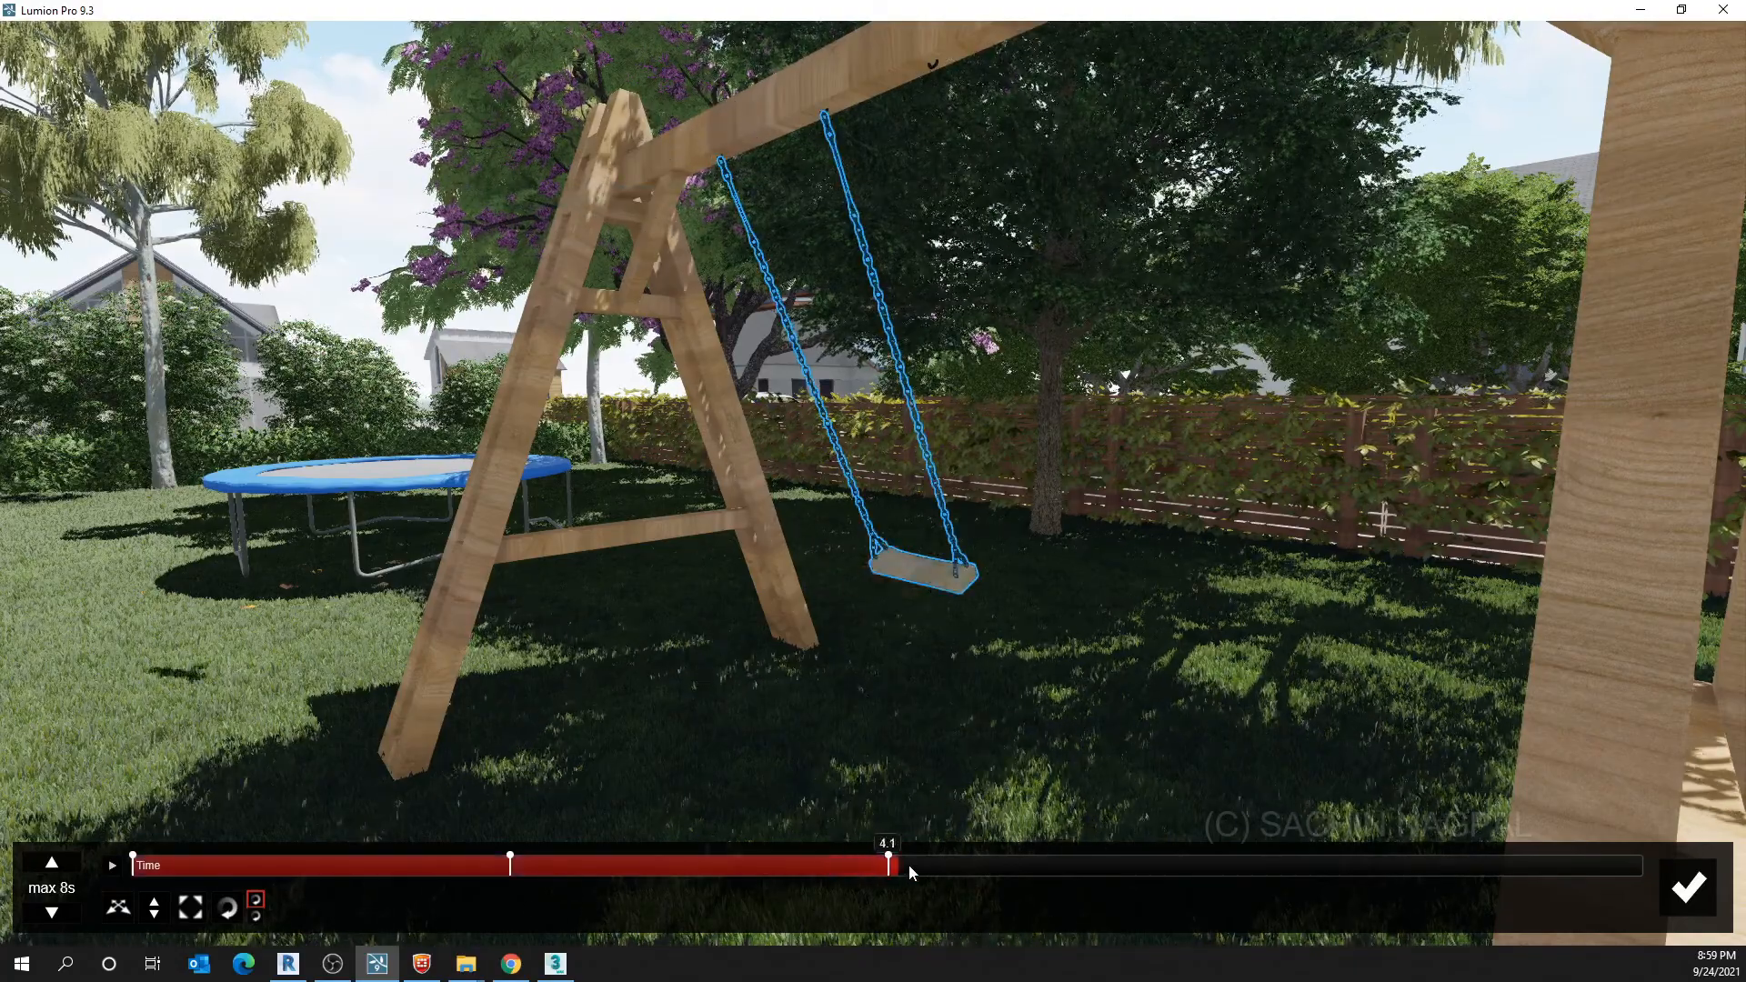
Add two rotation keyframes to the swing, tilting it away from the fence at about 6 seconds and back toward it near 8 seconds
mouse_move(907, 865)
left_mouse_down()
mouse_move(986, 861)
mouse_move(476, 865)
mouse_move(144, 842)
mouse_move(1067, 842)
mouse_move(1271, 864)
left_mouse_up()
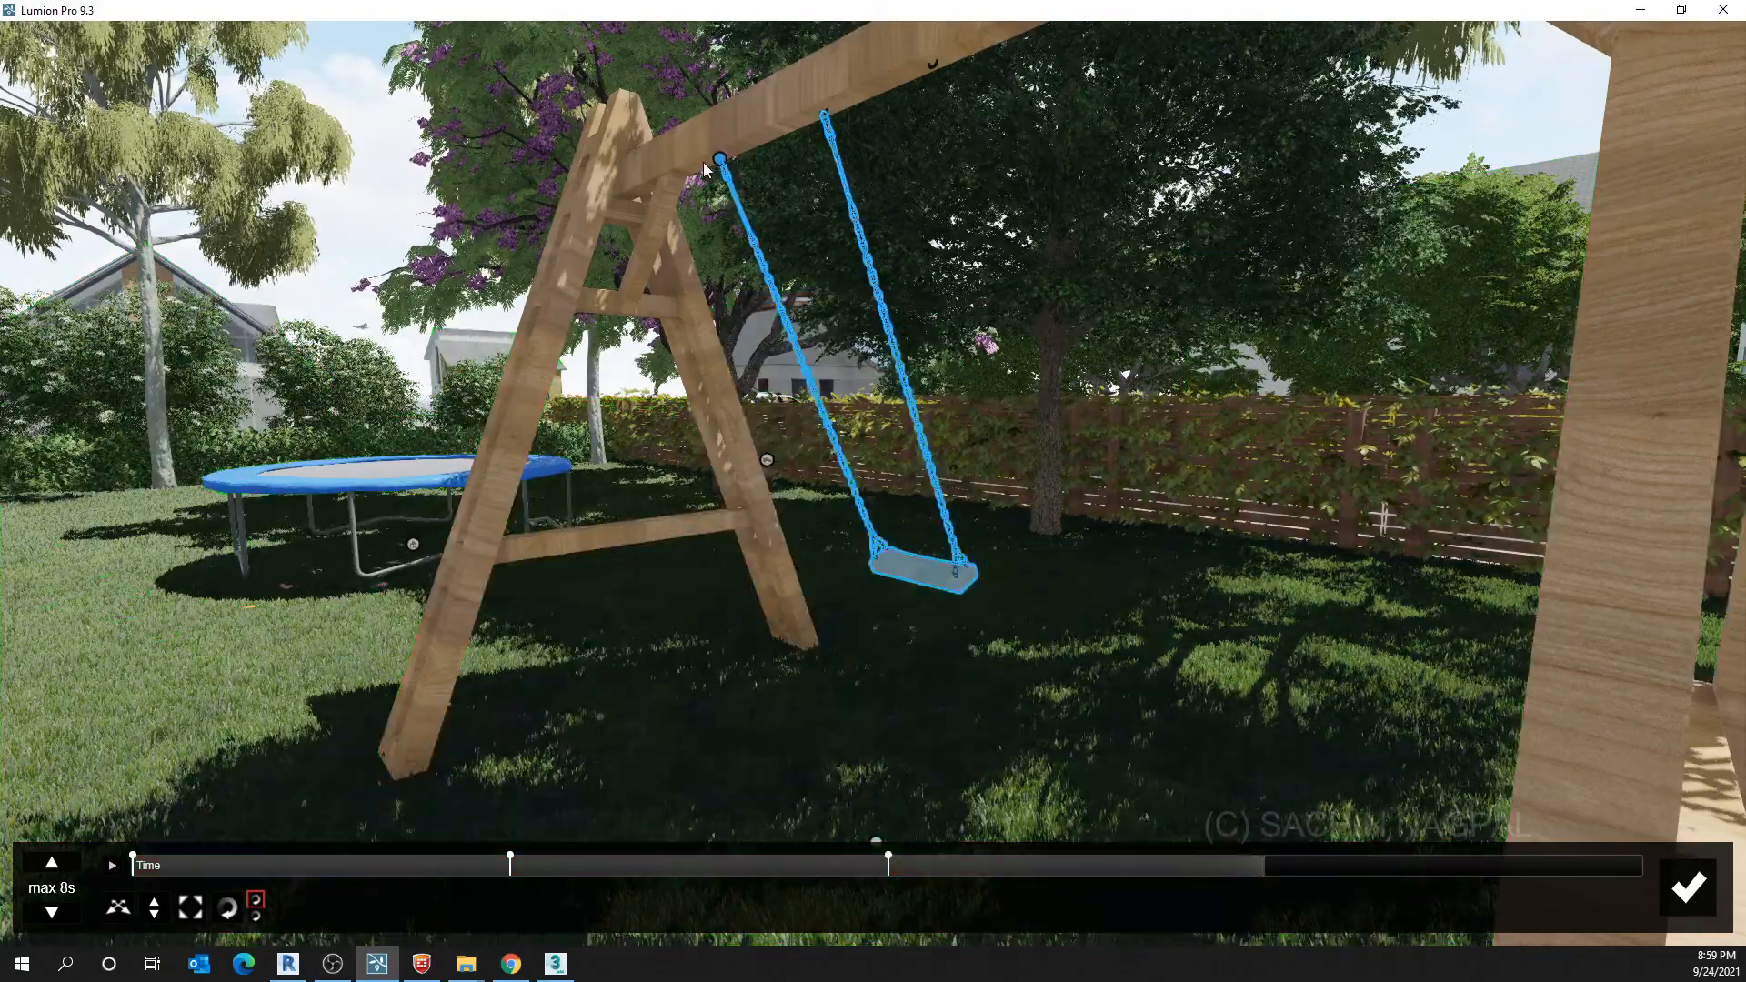
mouse_move(719, 166)
left_mouse_down()
mouse_move(642, 292)
mouse_move(456, 155)
mouse_move(549, 35)
left_mouse_up()
left_click_drag(1266, 864, 1635, 855)
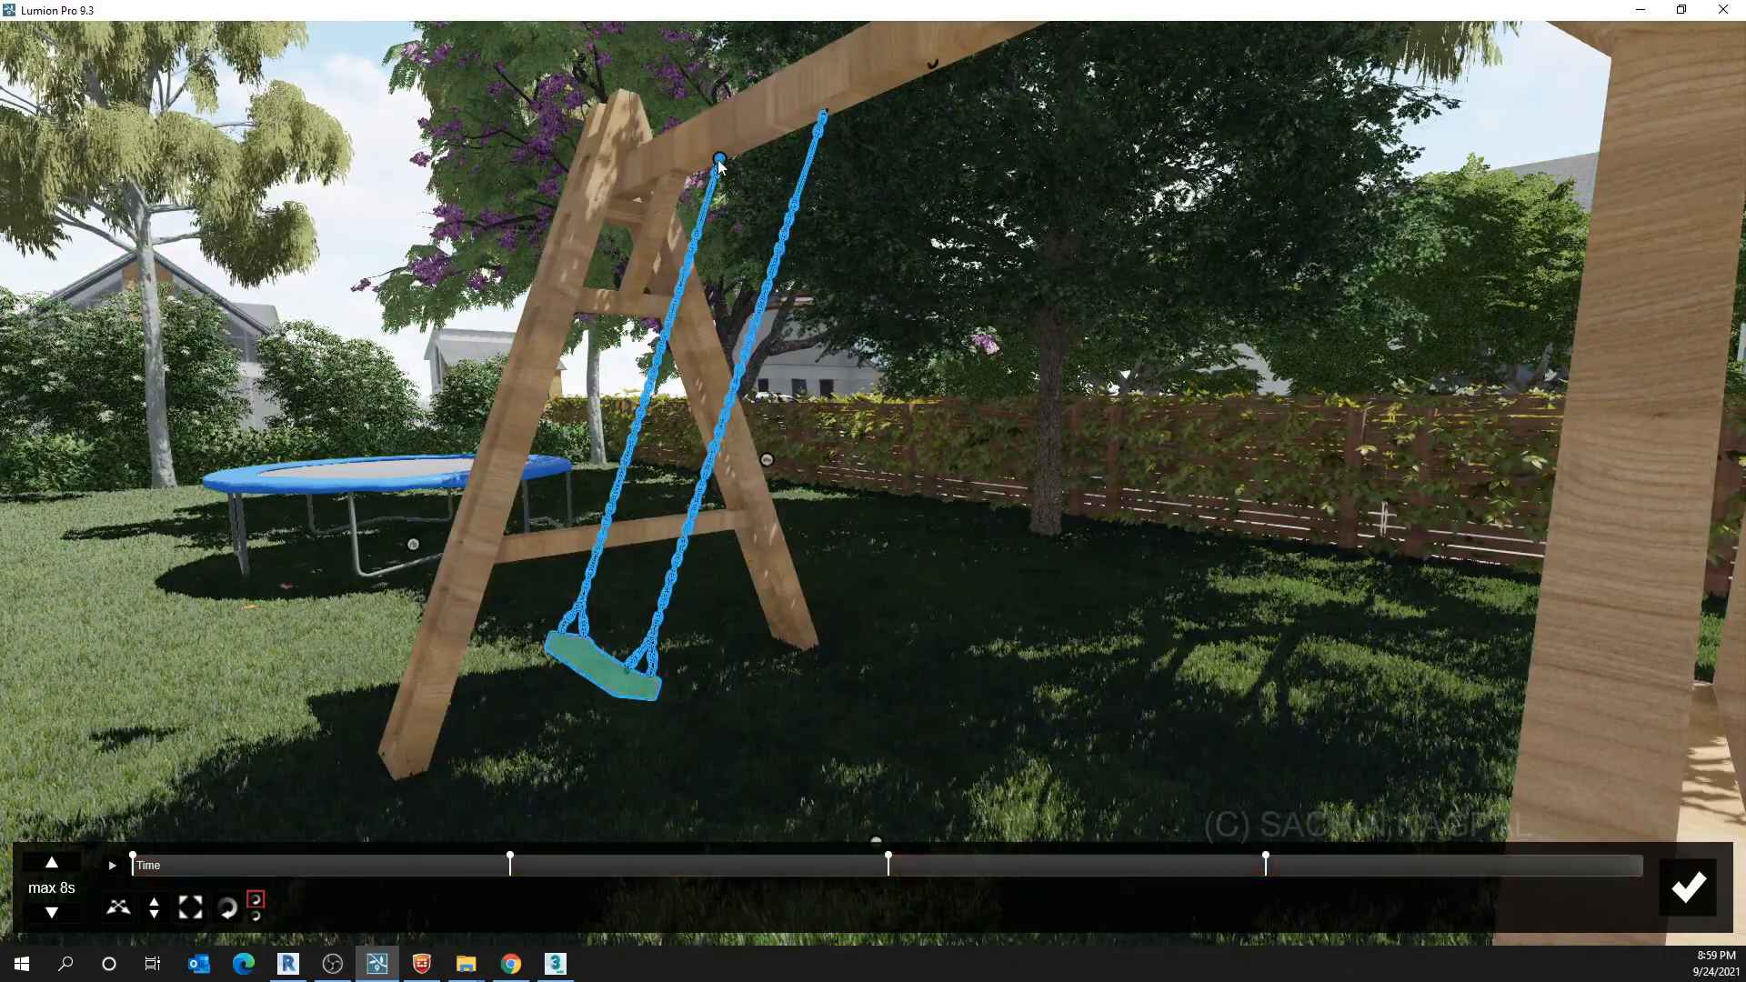
left_click_drag(719, 162, 696, 172)
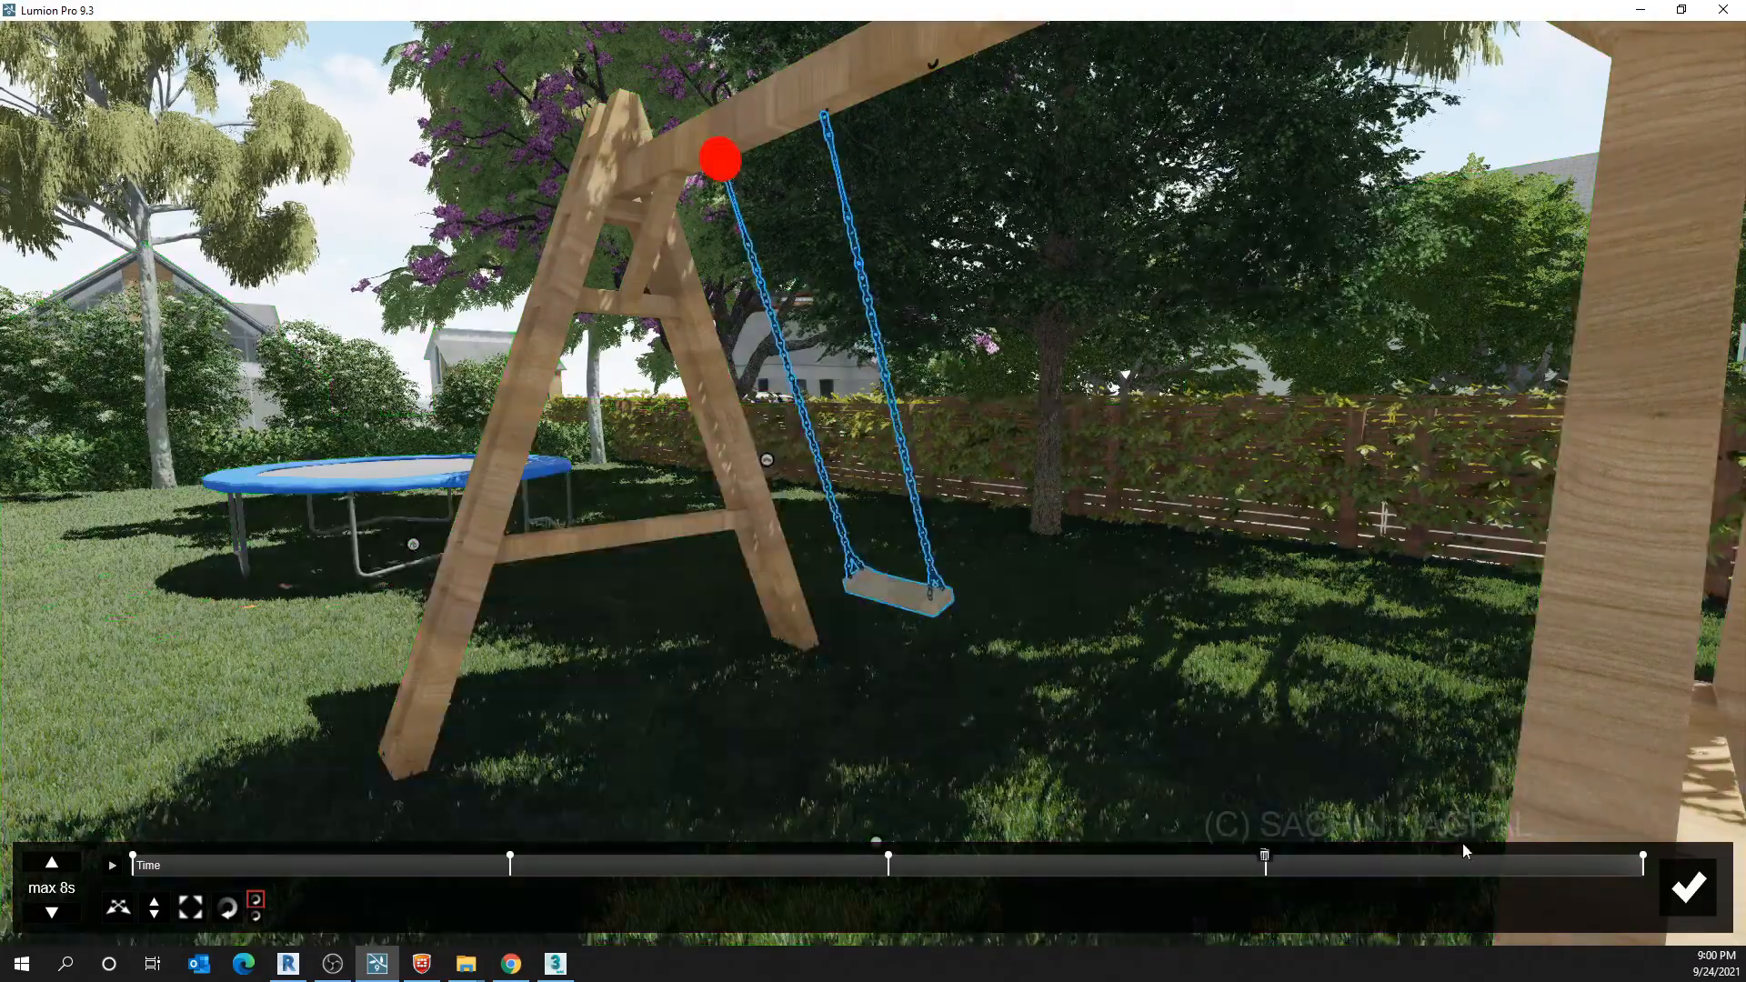
Save the swing's Advanced Move keyframes and bring clip 2 to its beginning
left_click(1687, 886)
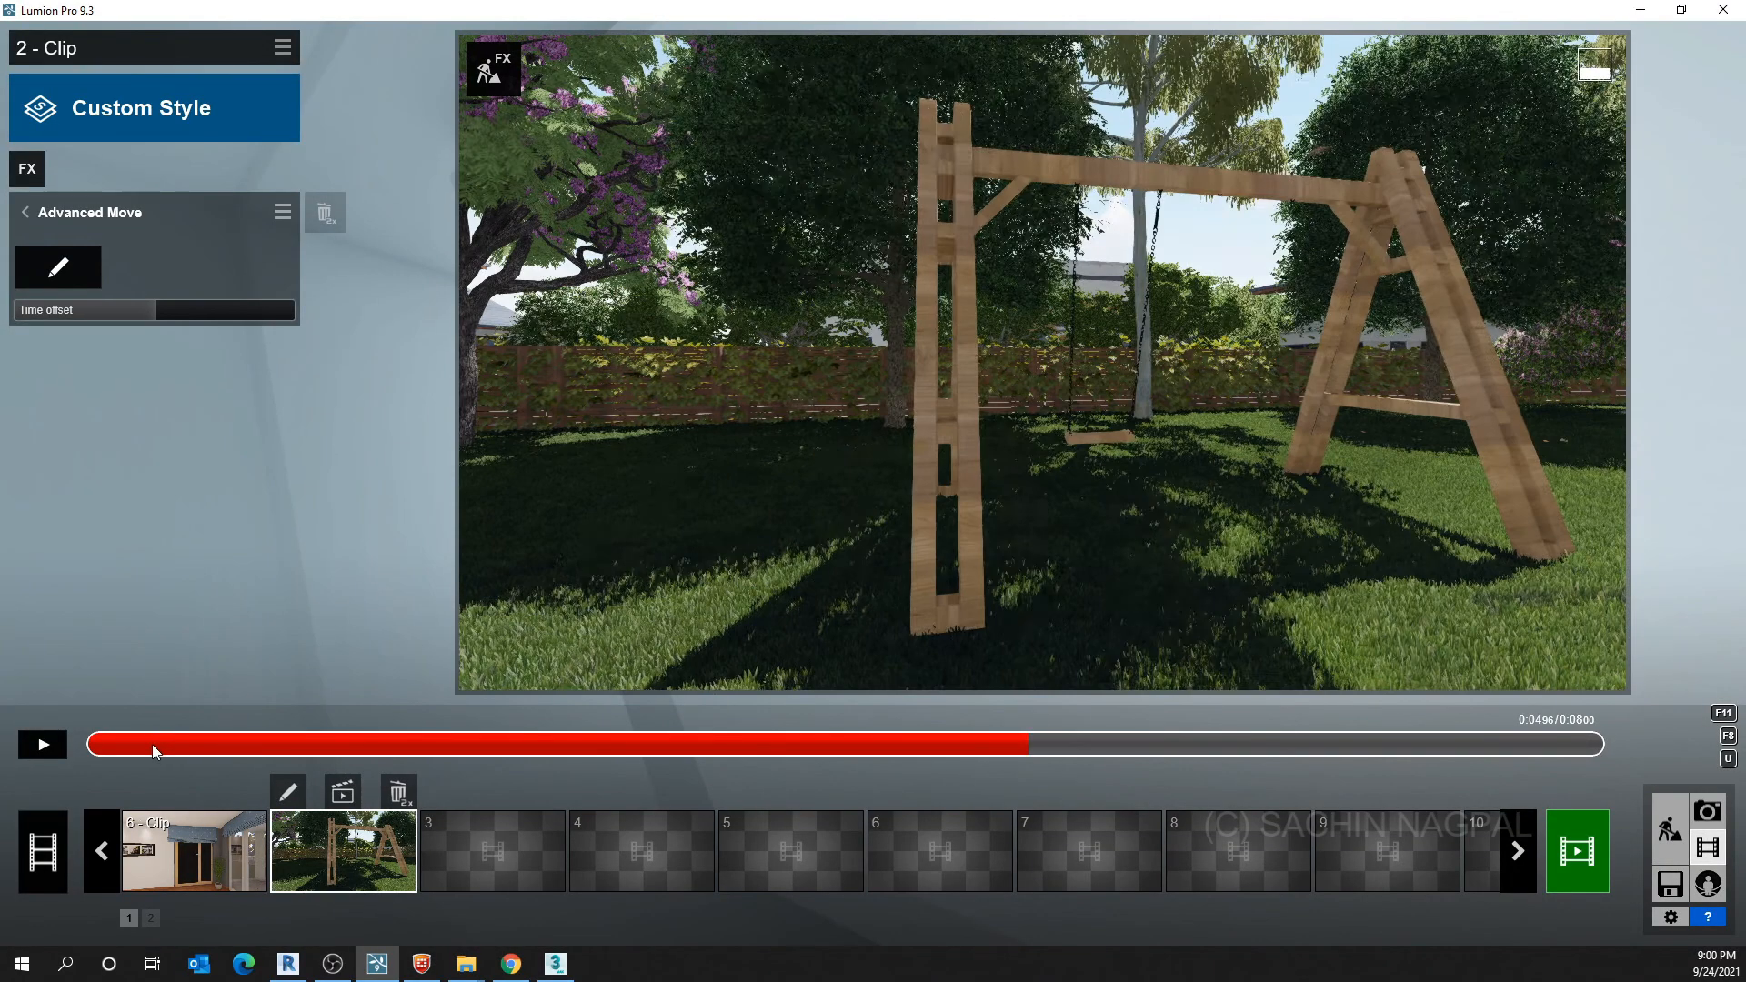
left_click(90, 746)
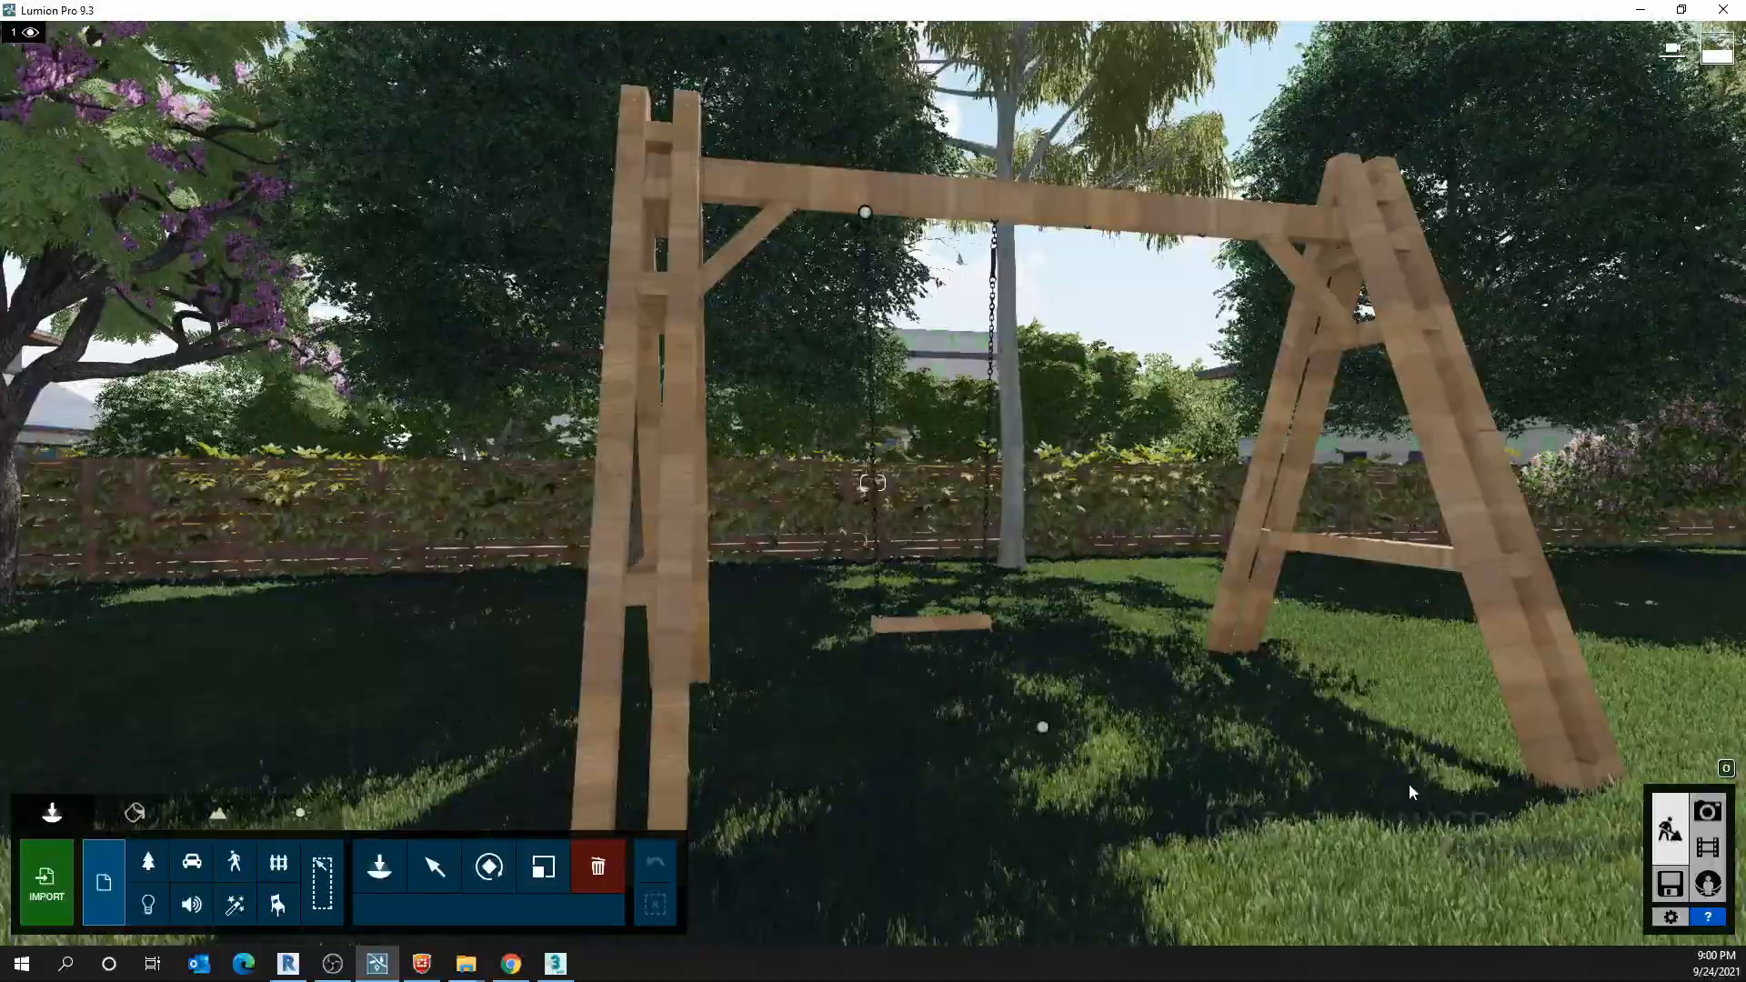
Place a second swing from the imported models on the empty pair of hooks beside the first swing in the scene
key("w")
right_click_drag(1410, 793, 1083, 750)
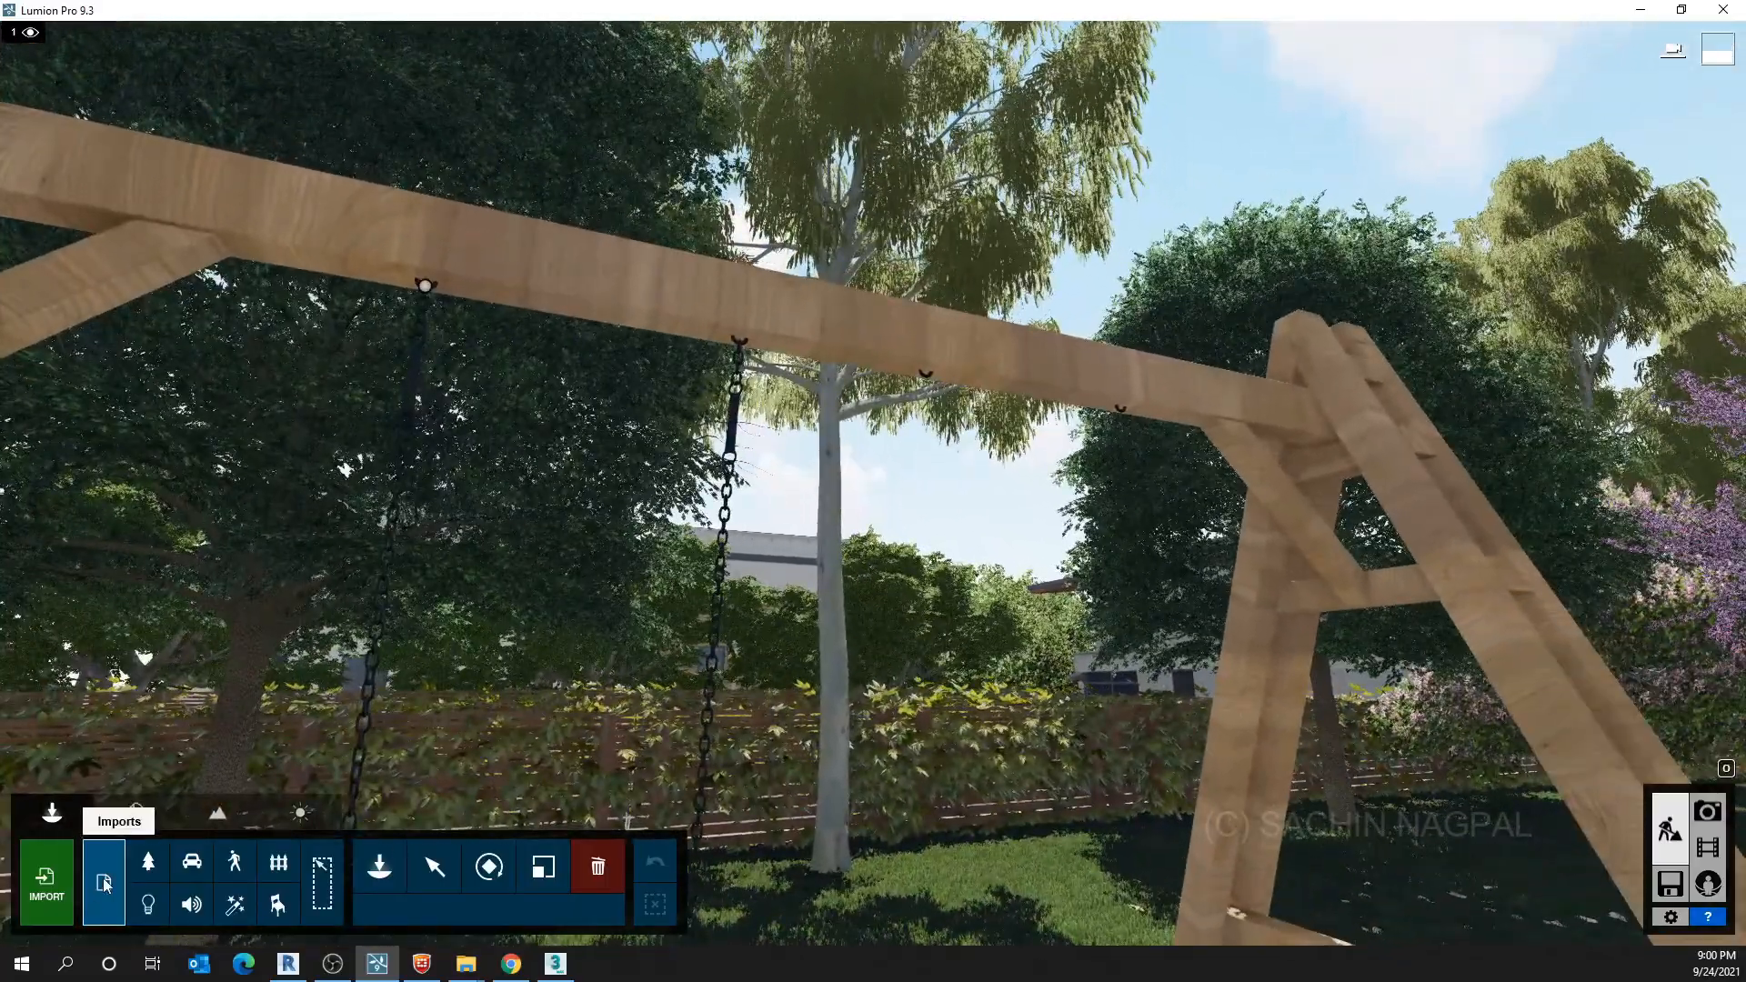
left_click(402, 876)
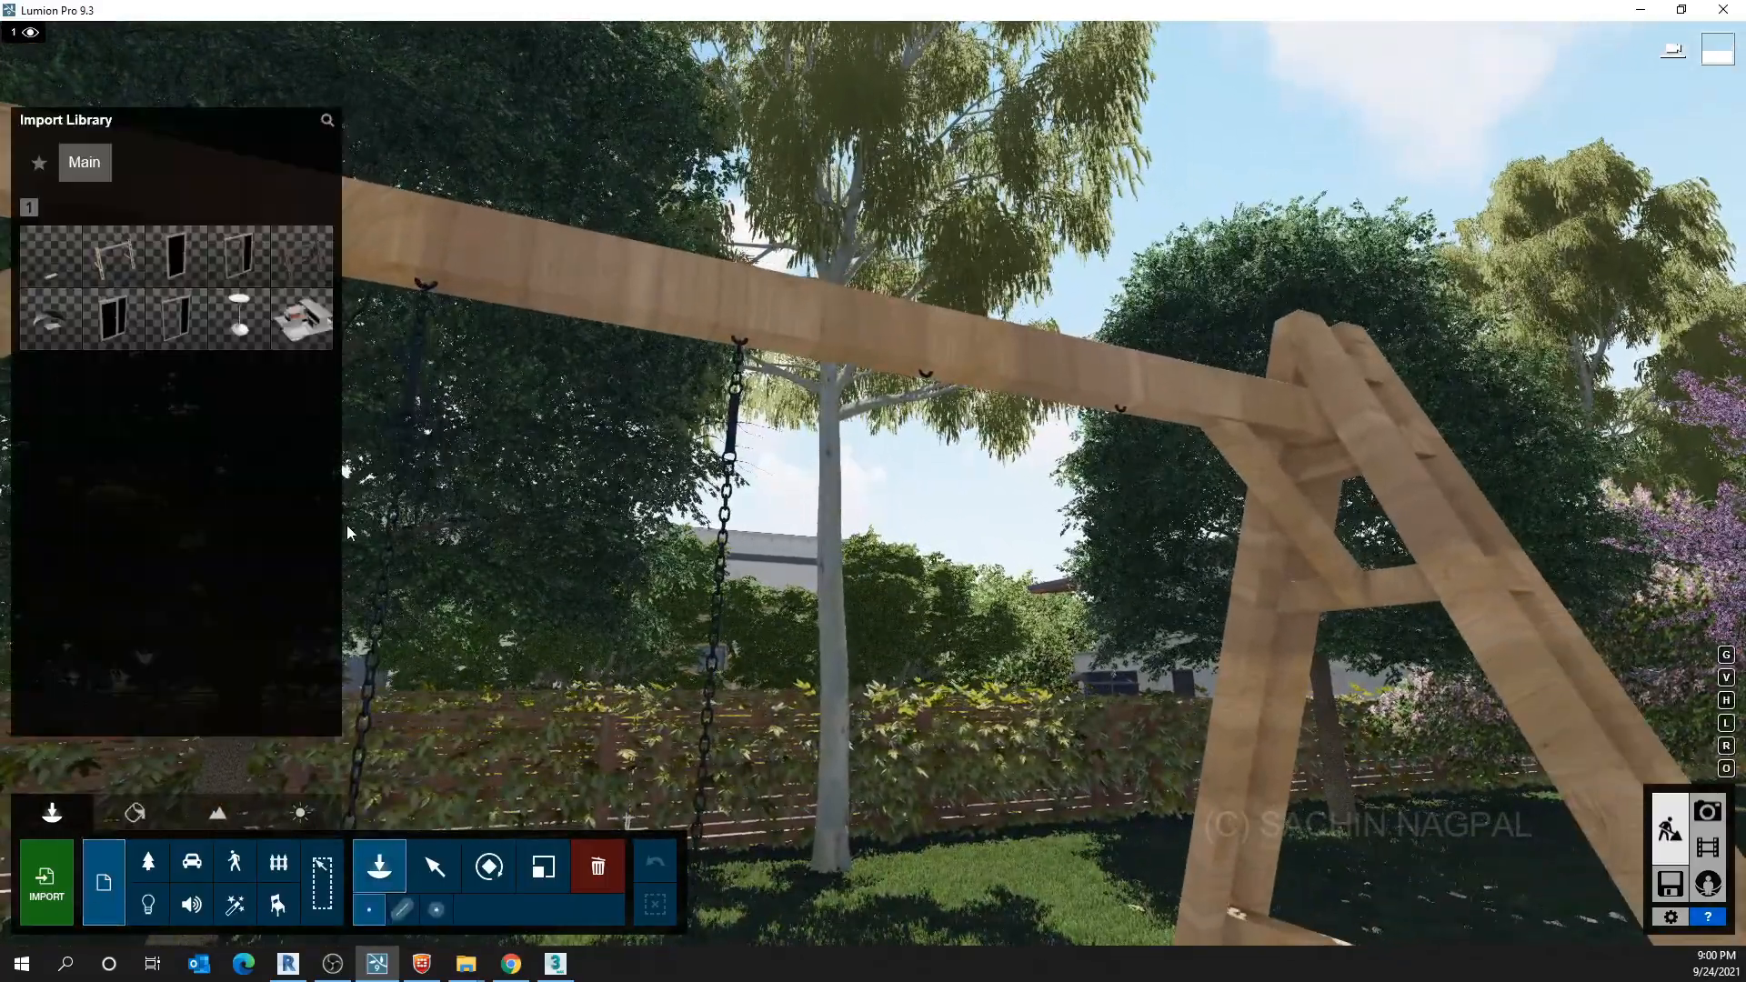
left_click(51, 258)
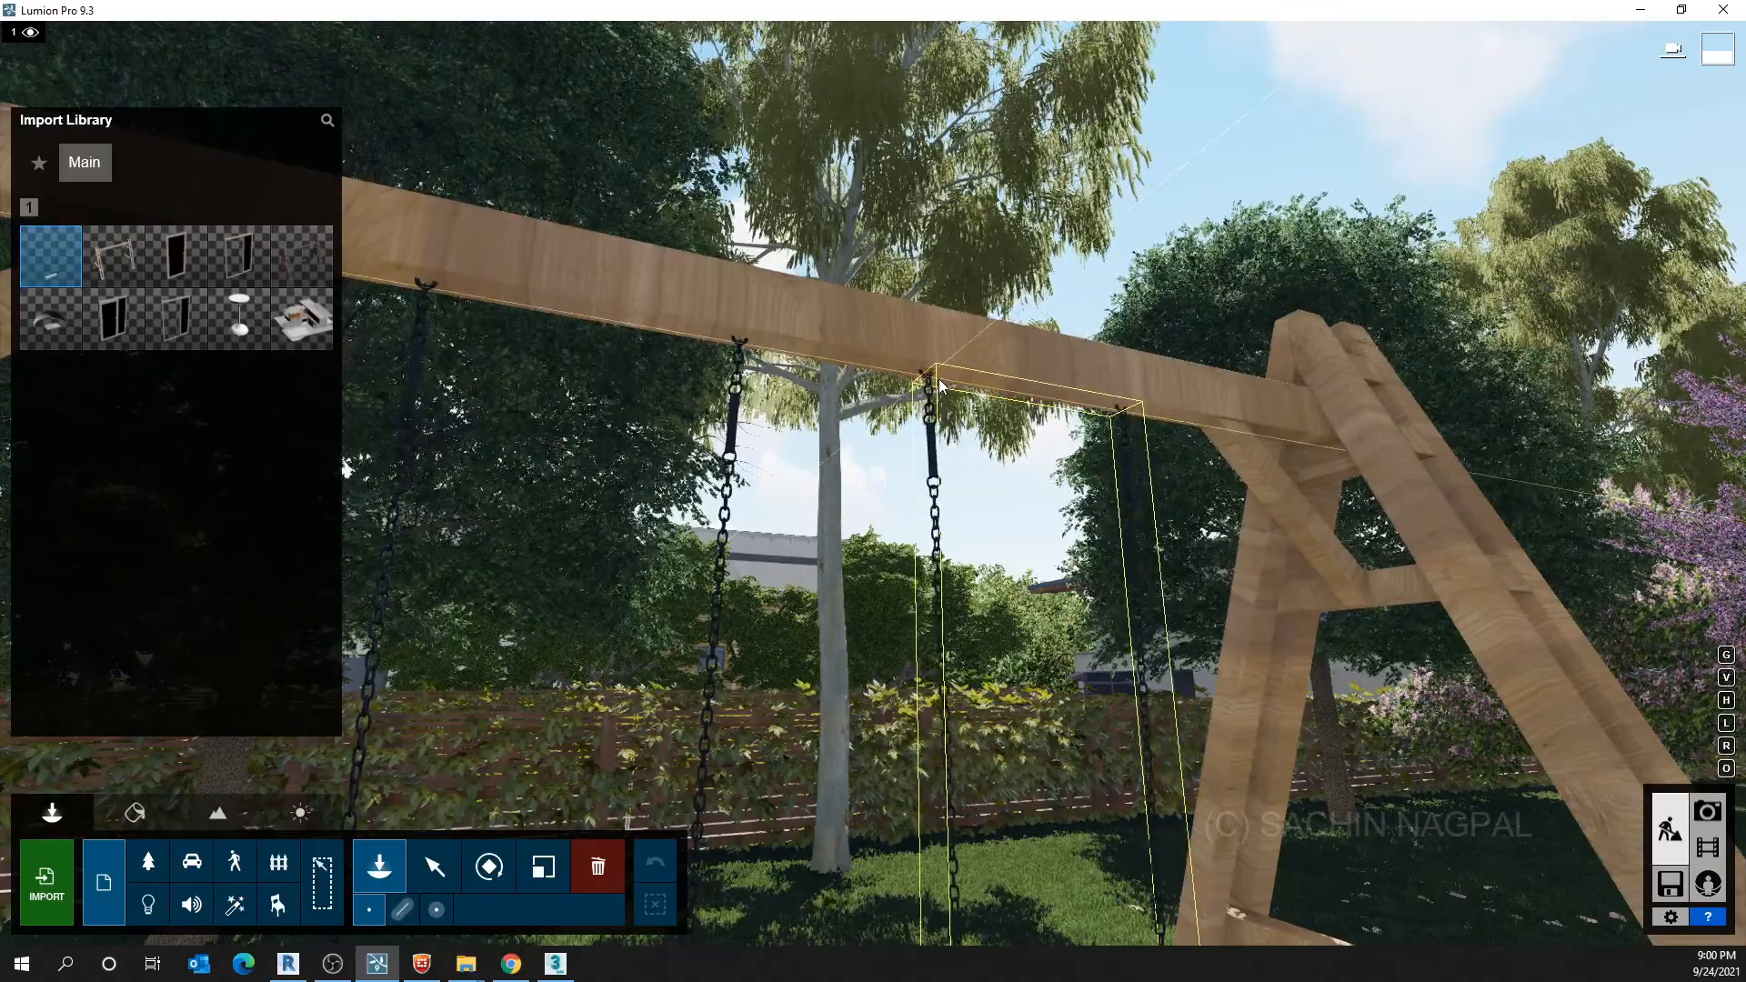
key("w")
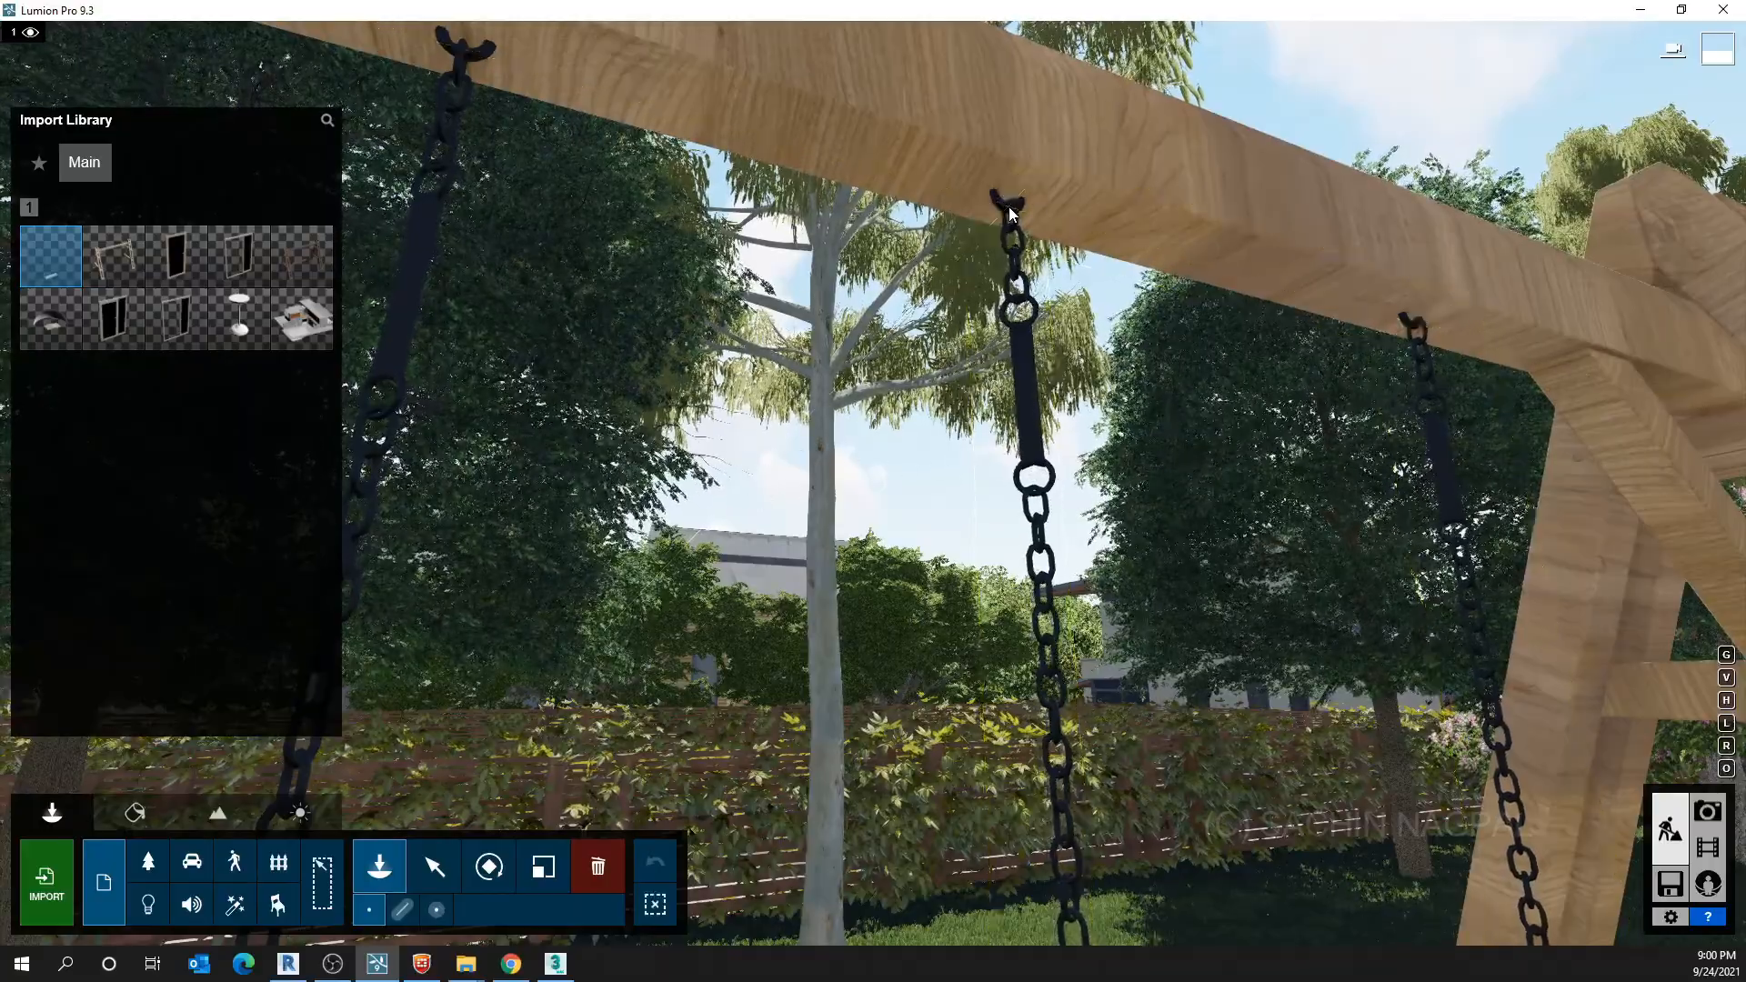
key("s")
key("s")
right_click_drag(909, 393, 843, 525)
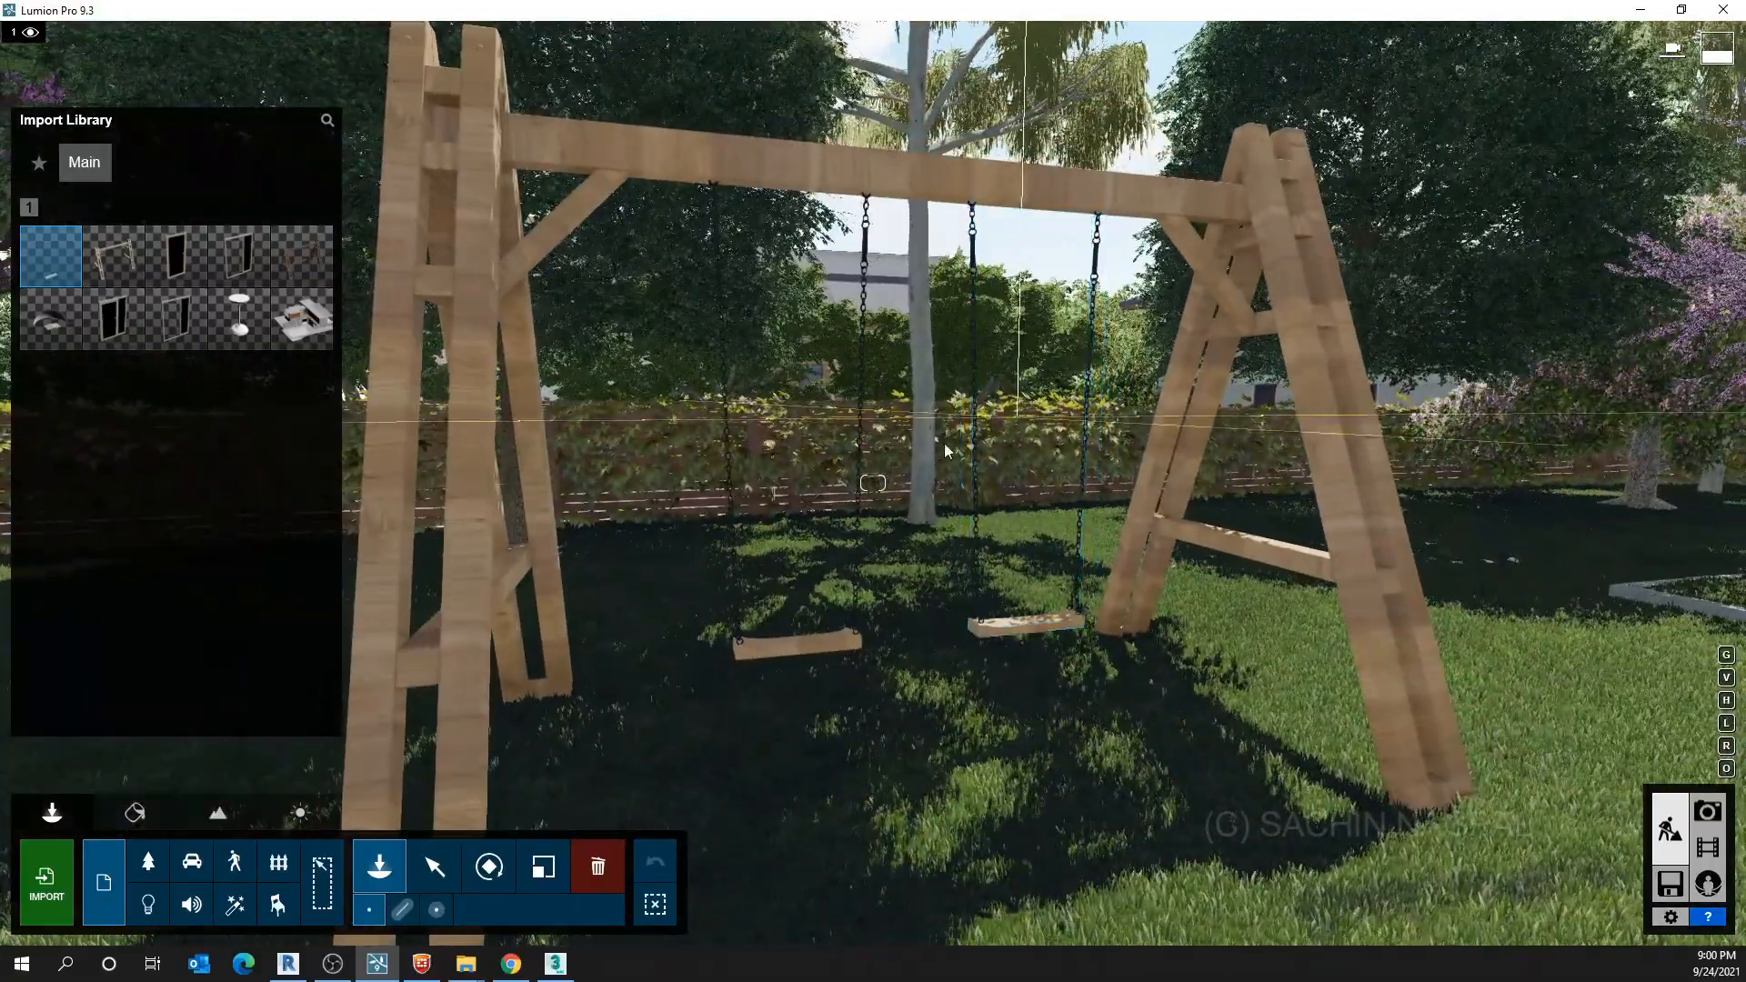
key("s")
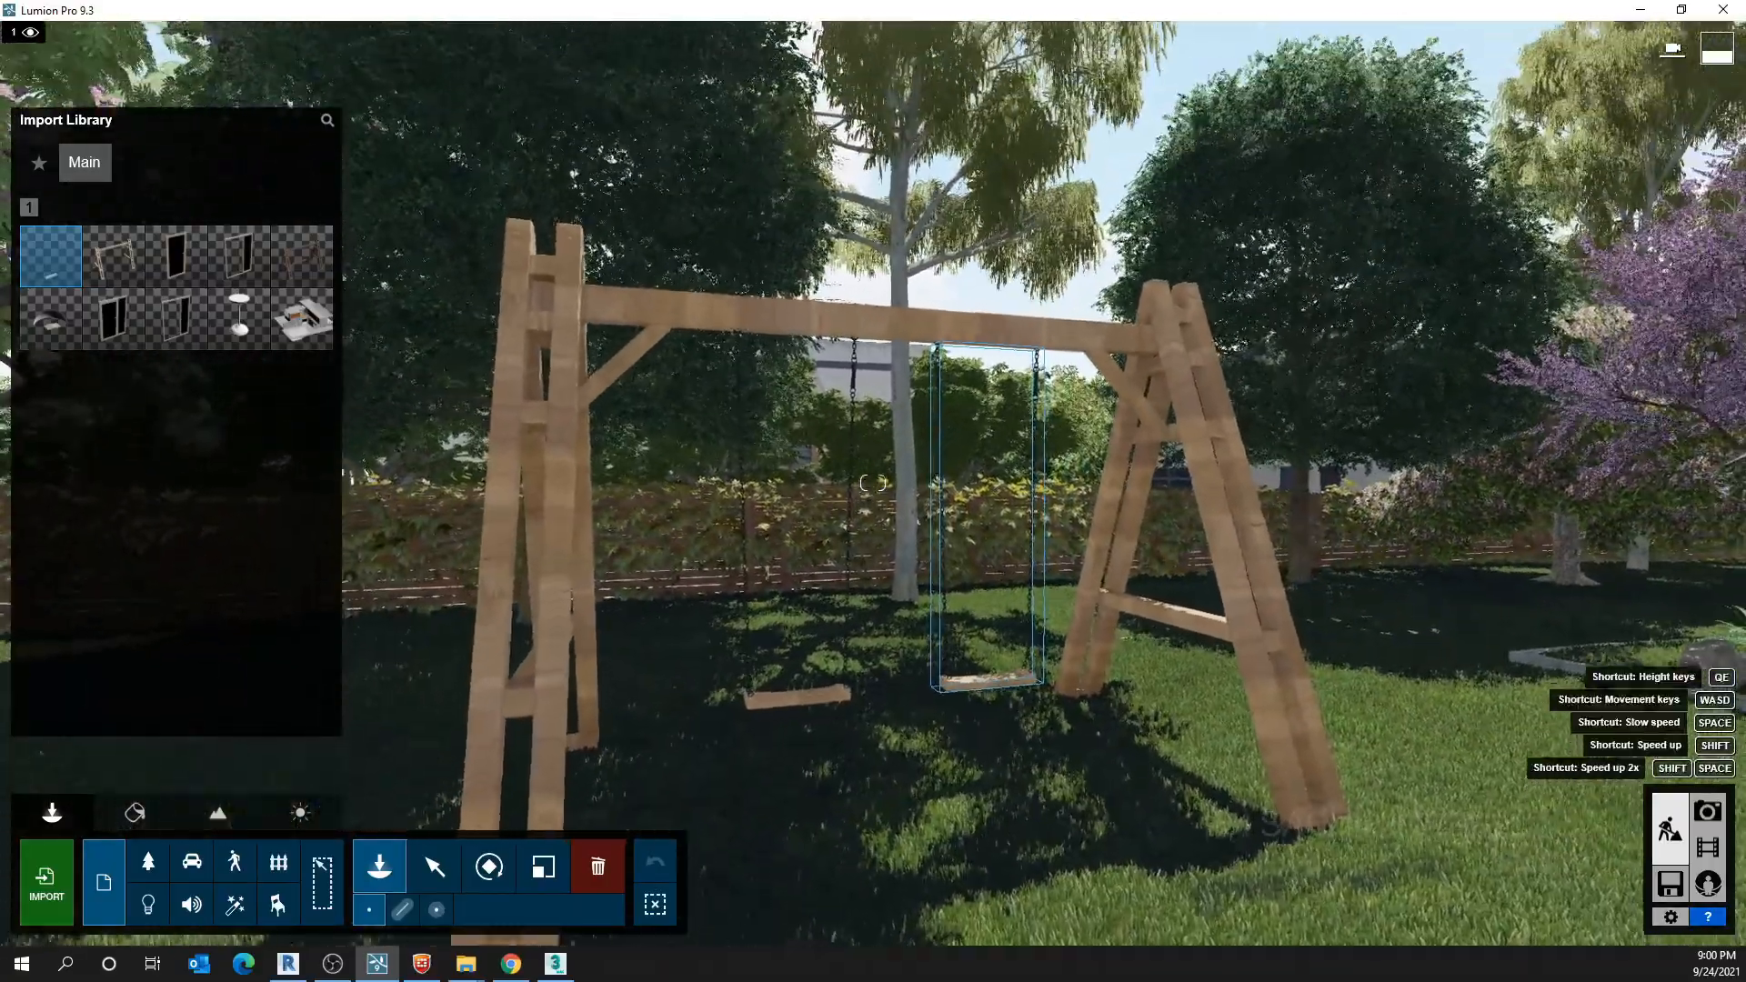
key("w")
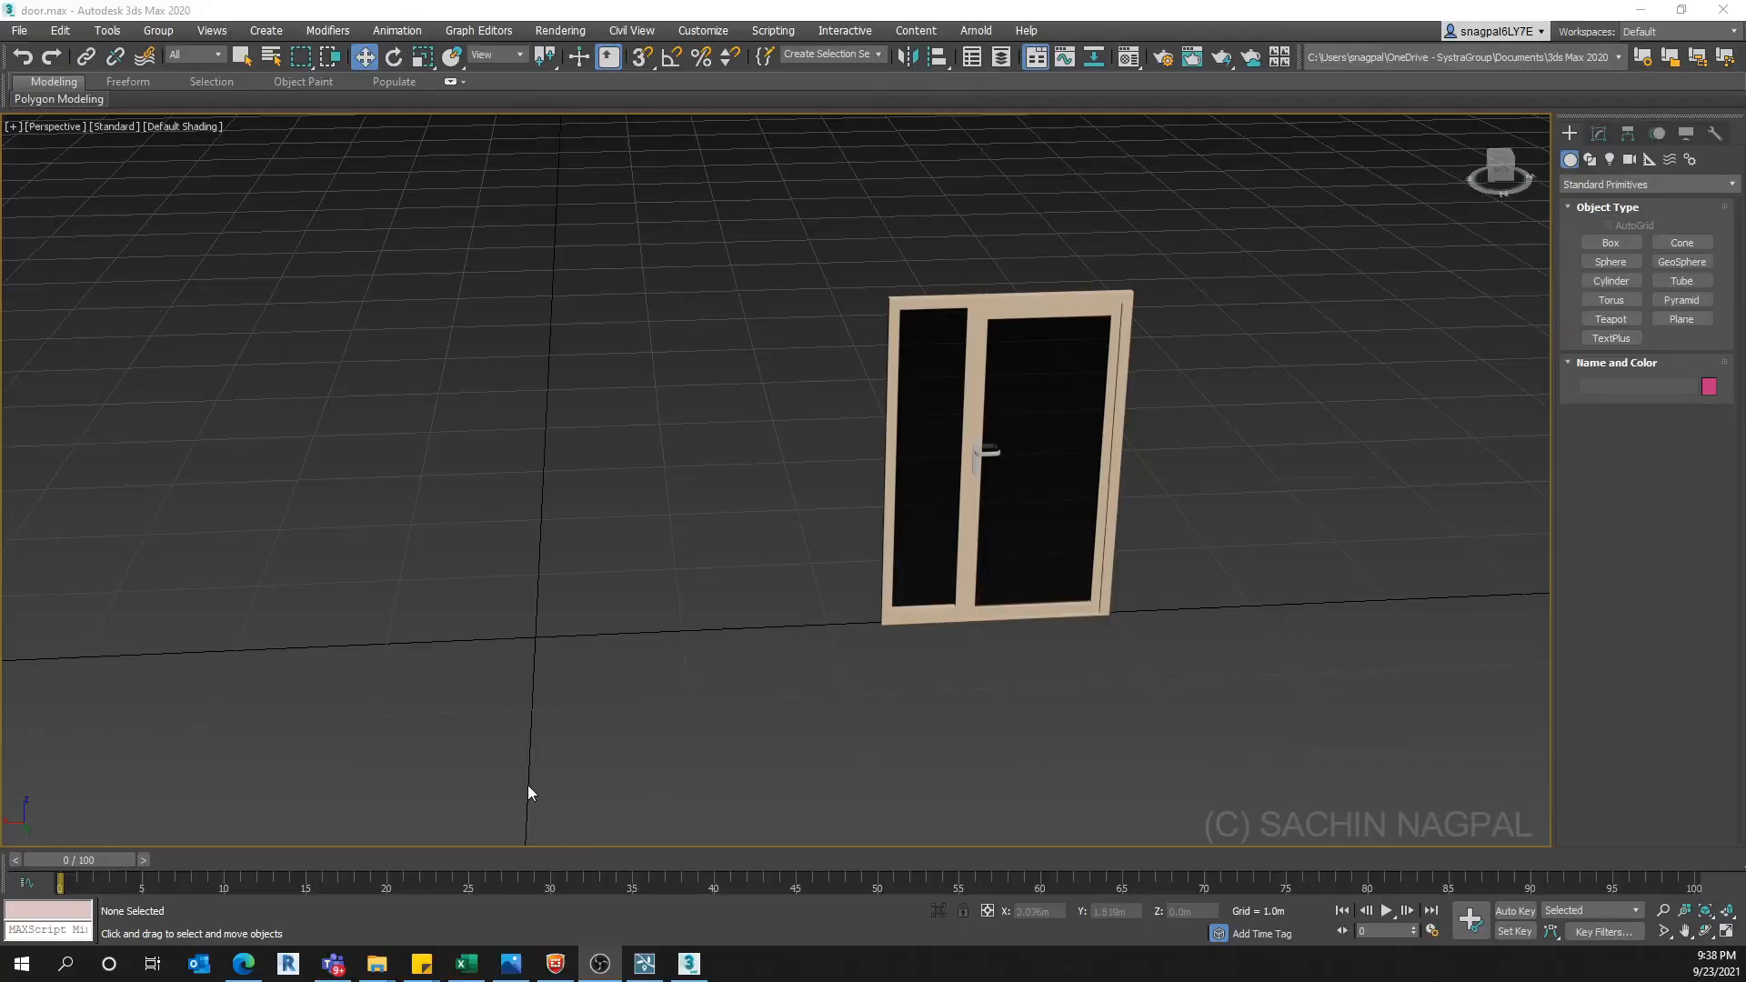
Look at the open doorway of clip 6 in Lumion and return to the door model in 3ds Max
mouse_move(767, 745)
middle_mouse_down()
mouse_move(701, 778)
mouse_move(761, 744)
middle_mouse_up()
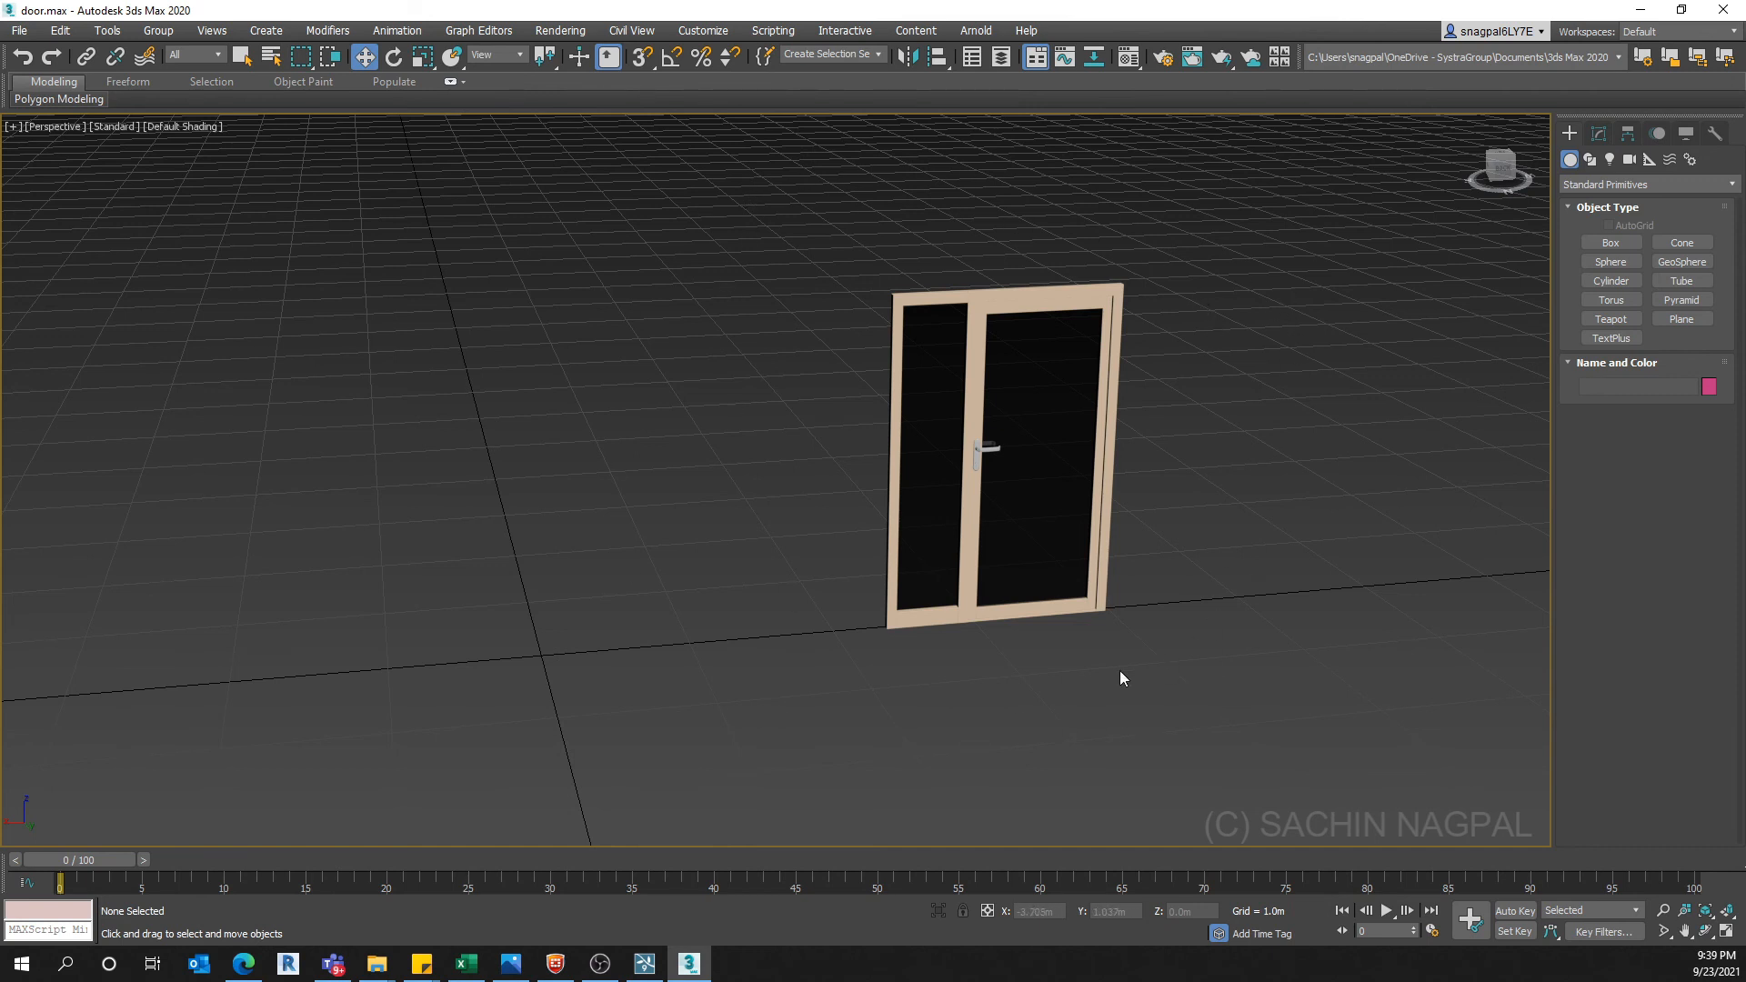
left_click(643, 964)
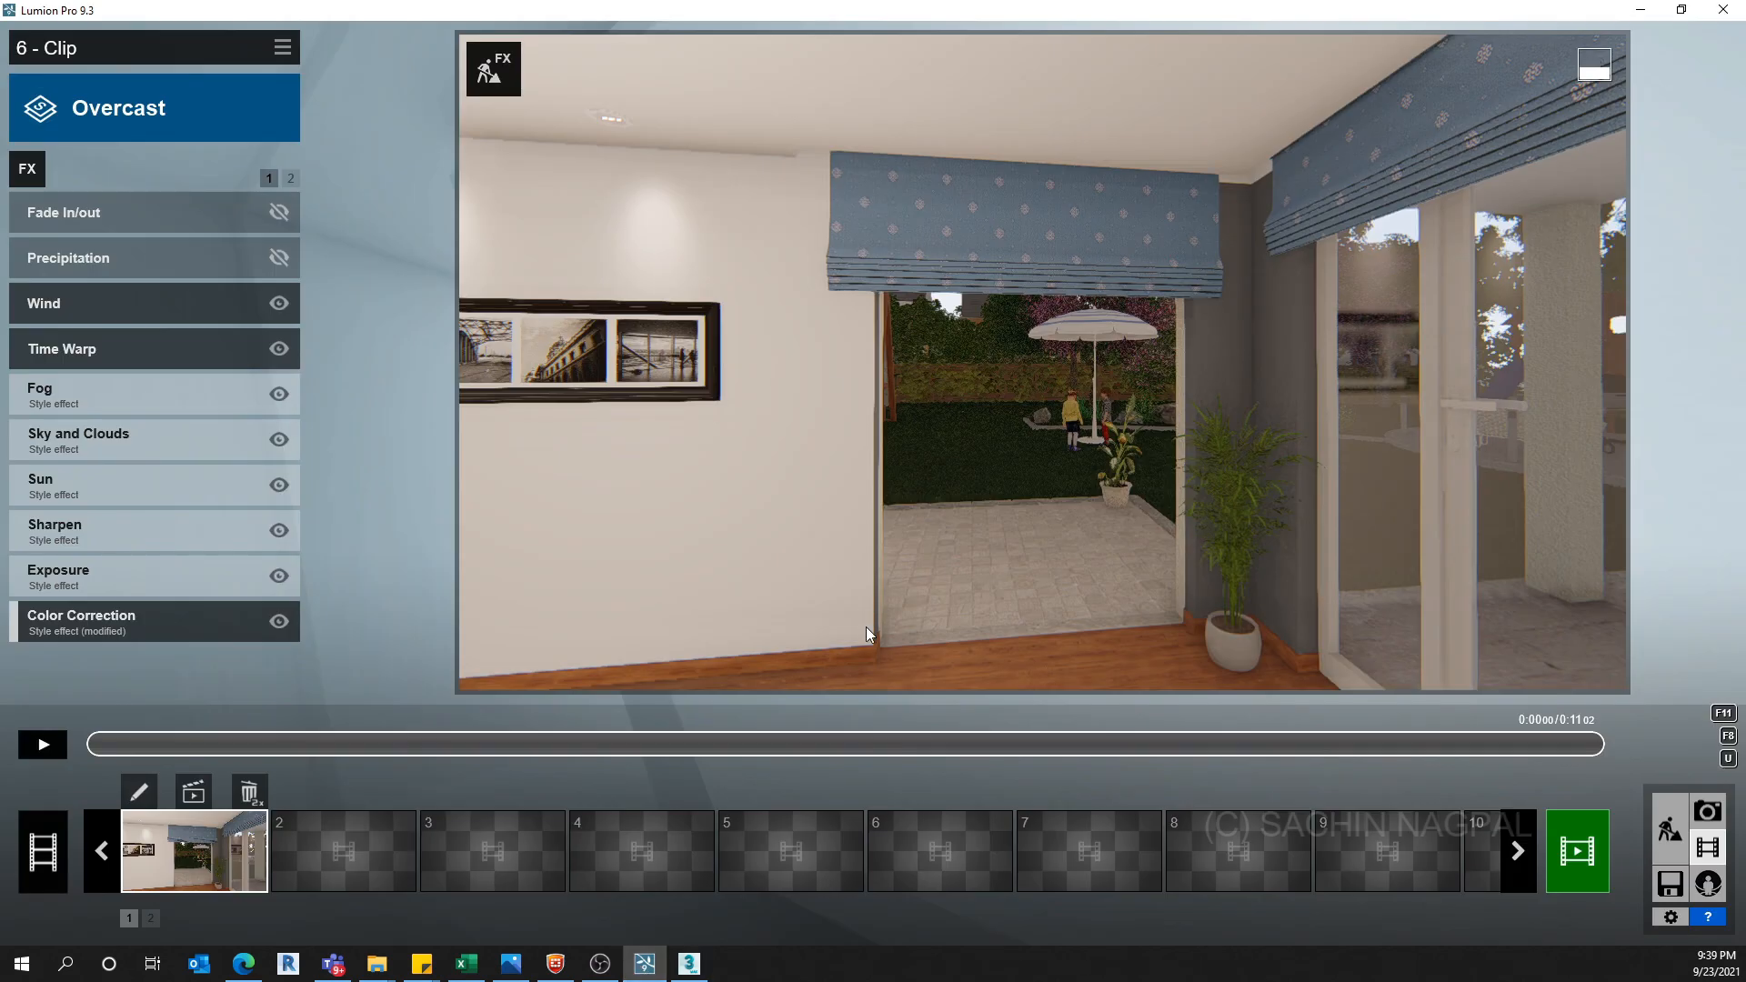
left_click(689, 965)
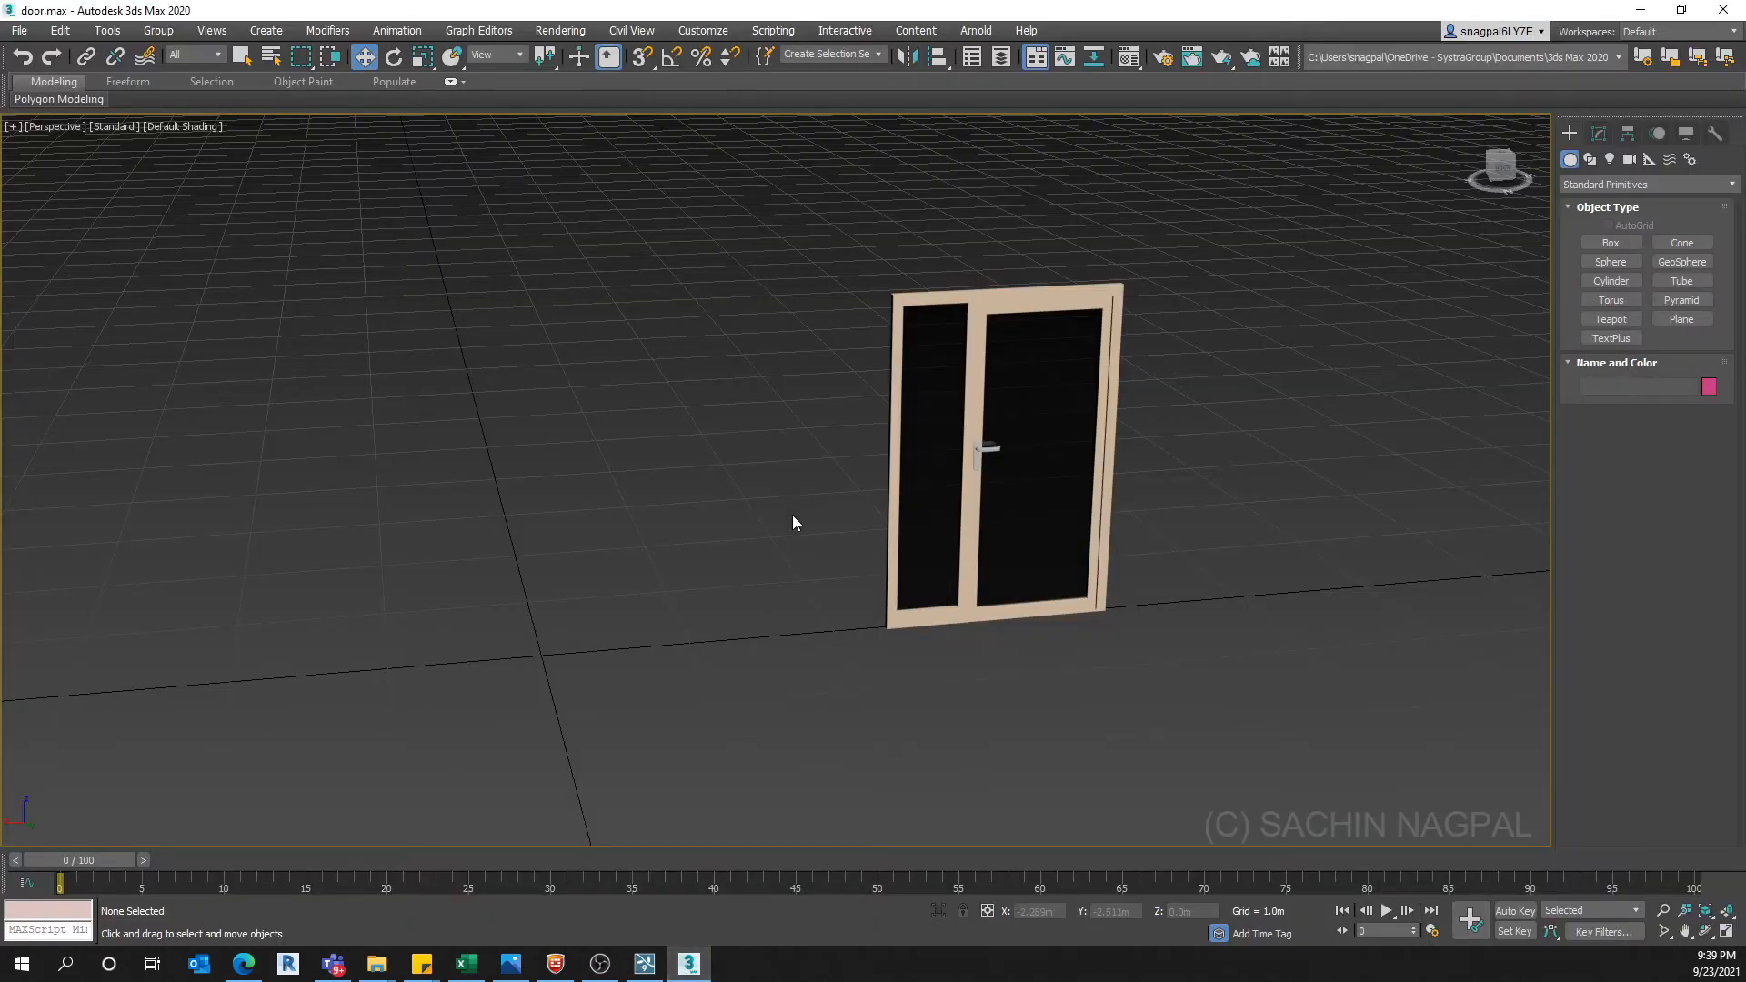
middle_click_drag(793, 523, 750, 506, "alt")
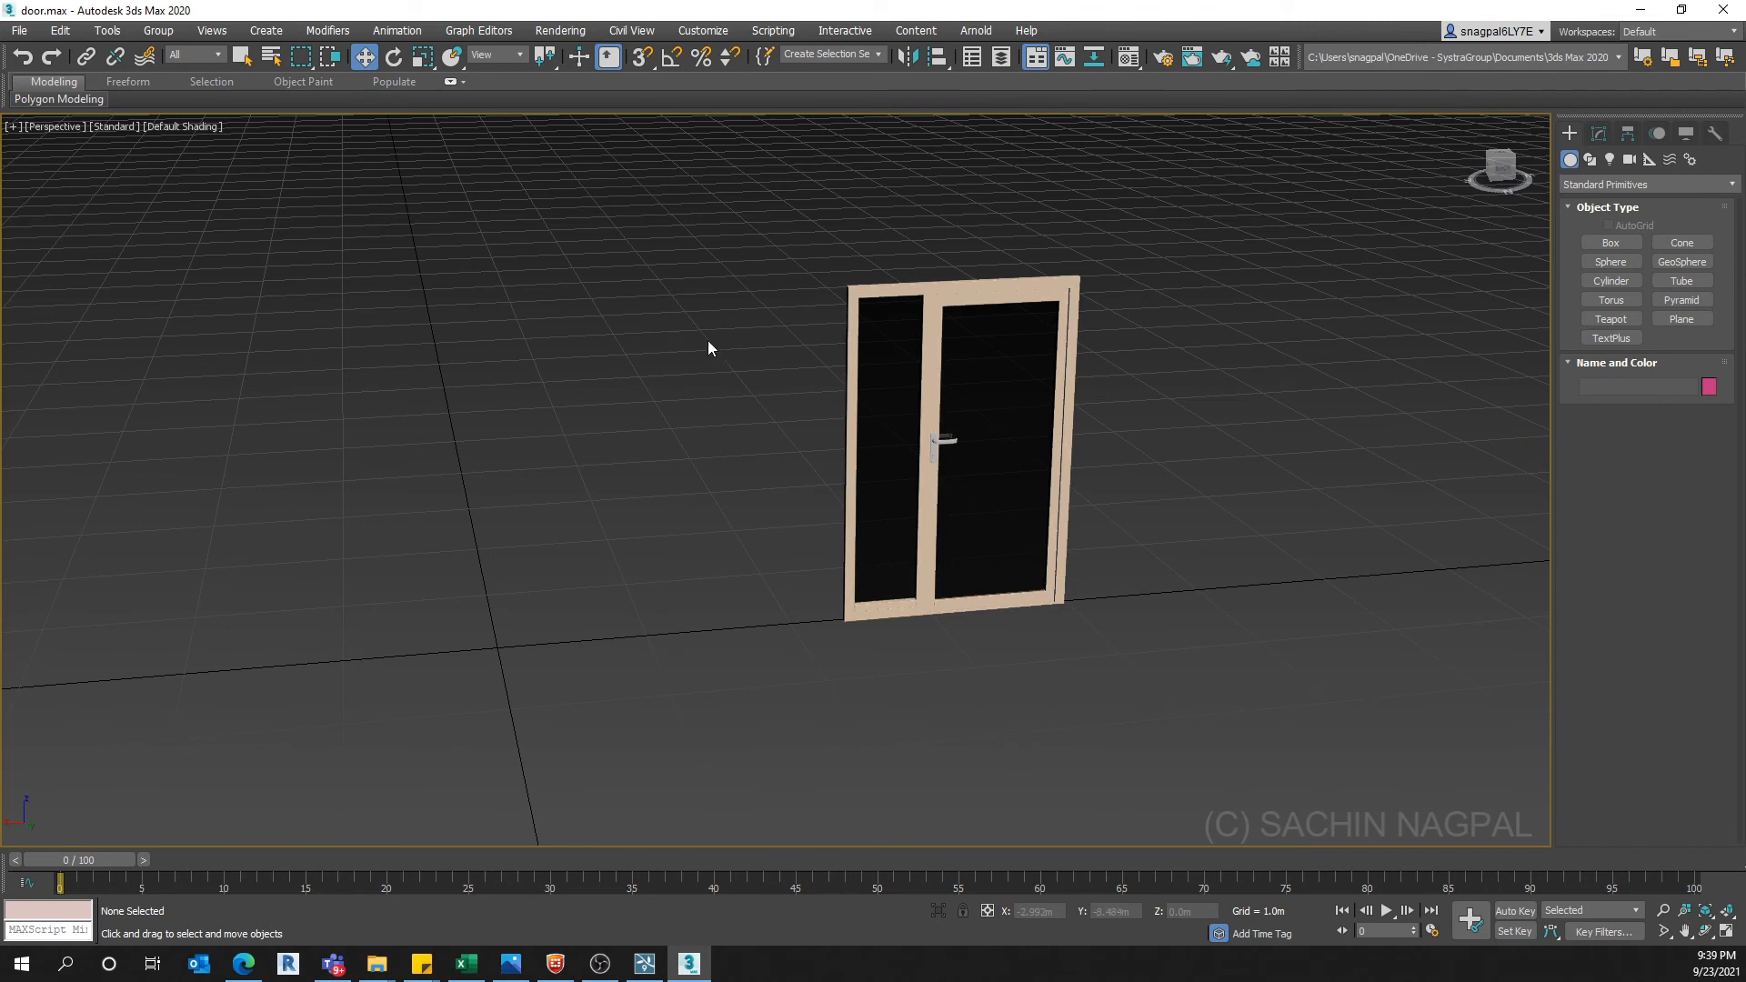
Move the door leaf and the frame aside in turn to check that they are separate groups, undoing each move
left_click(981, 361)
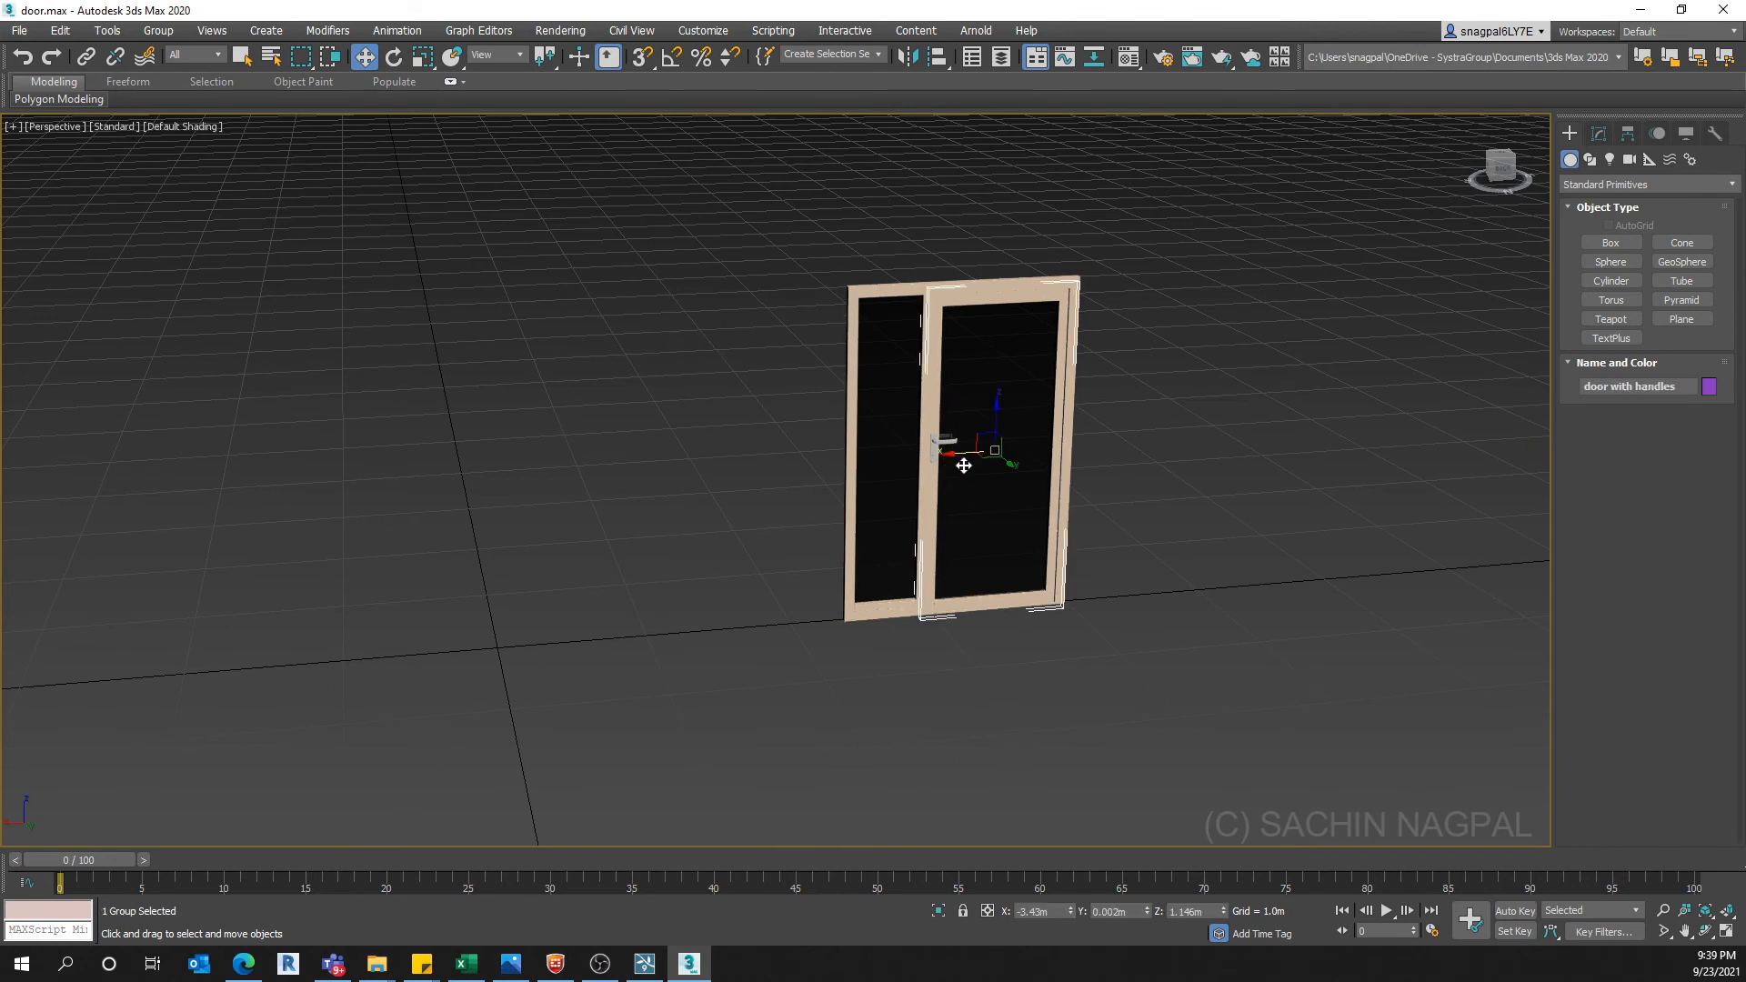
left_click_drag(960, 455, 524, 465)
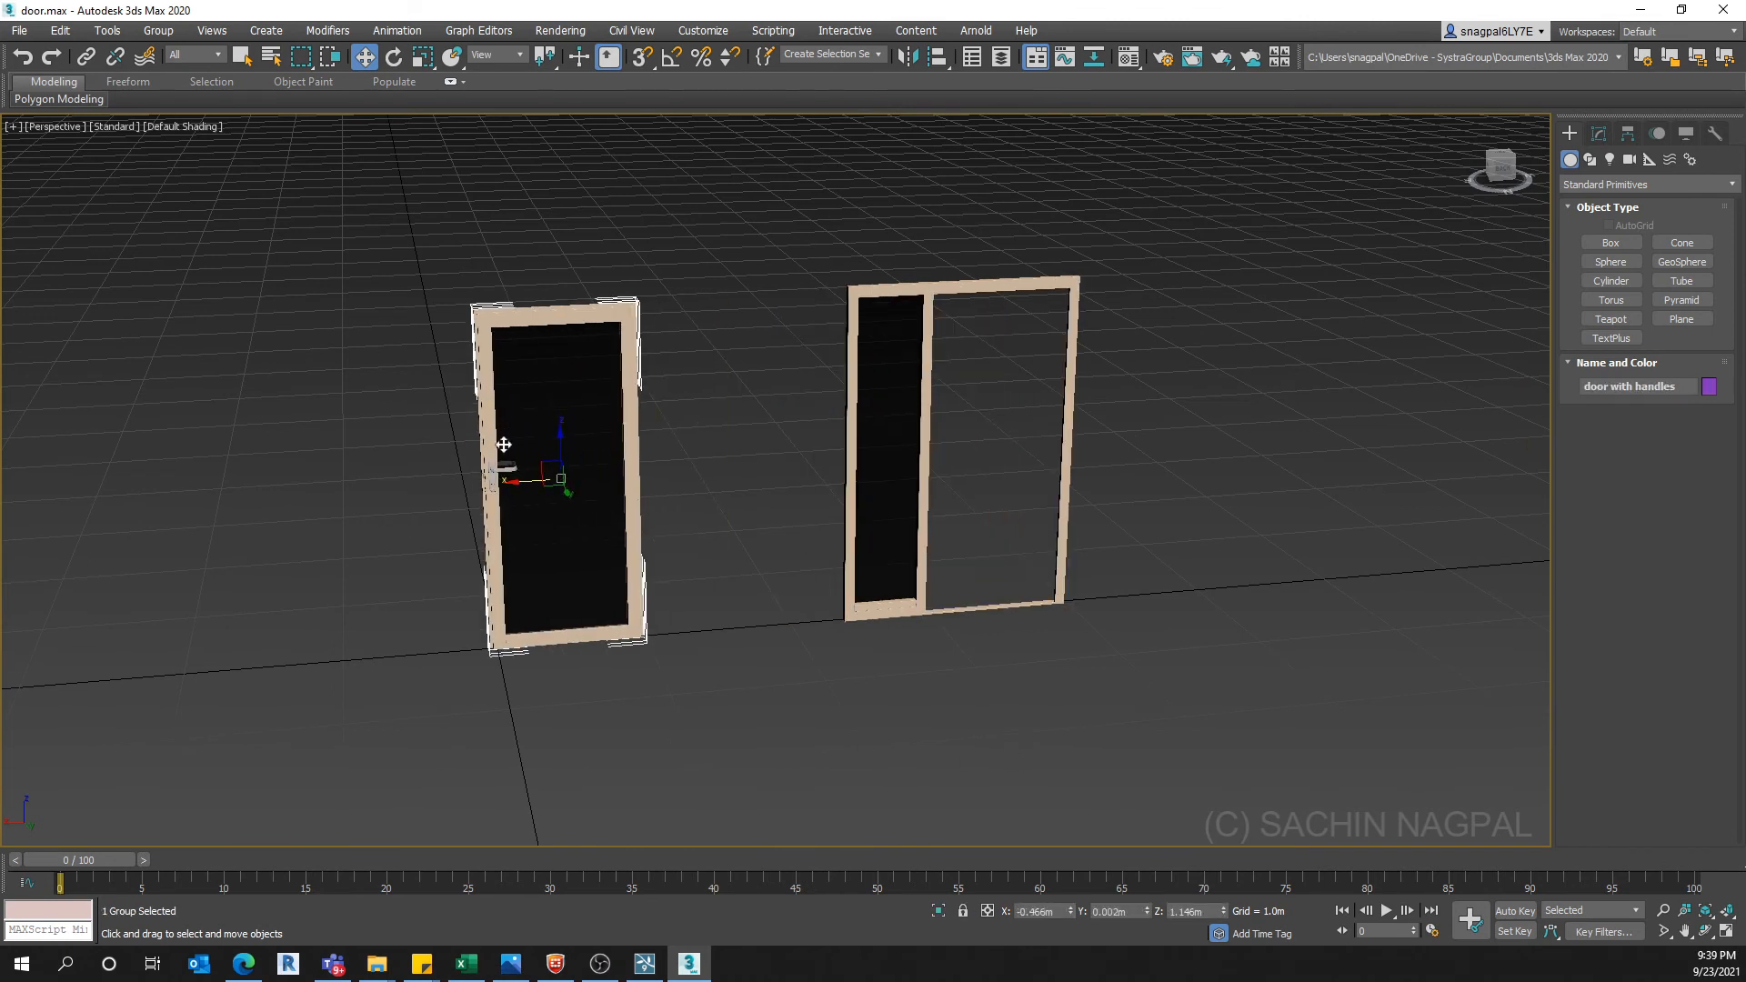
key("ctrl+z")
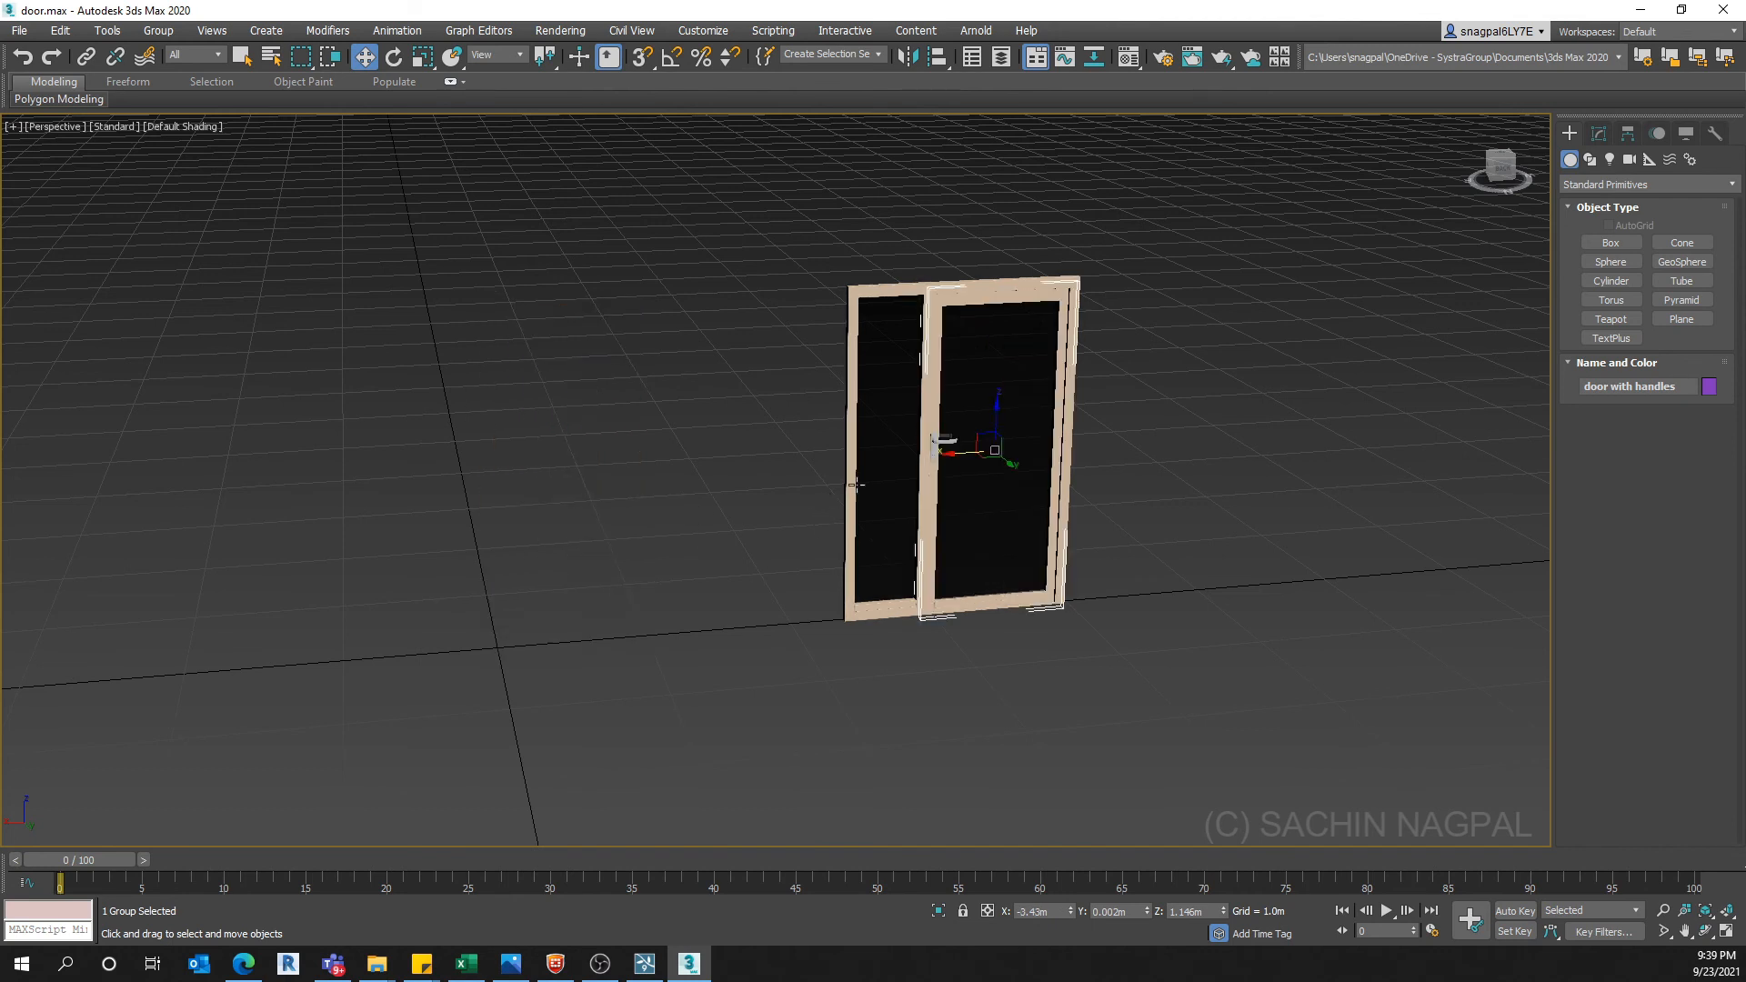
left_click_drag(856, 485, 412, 557)
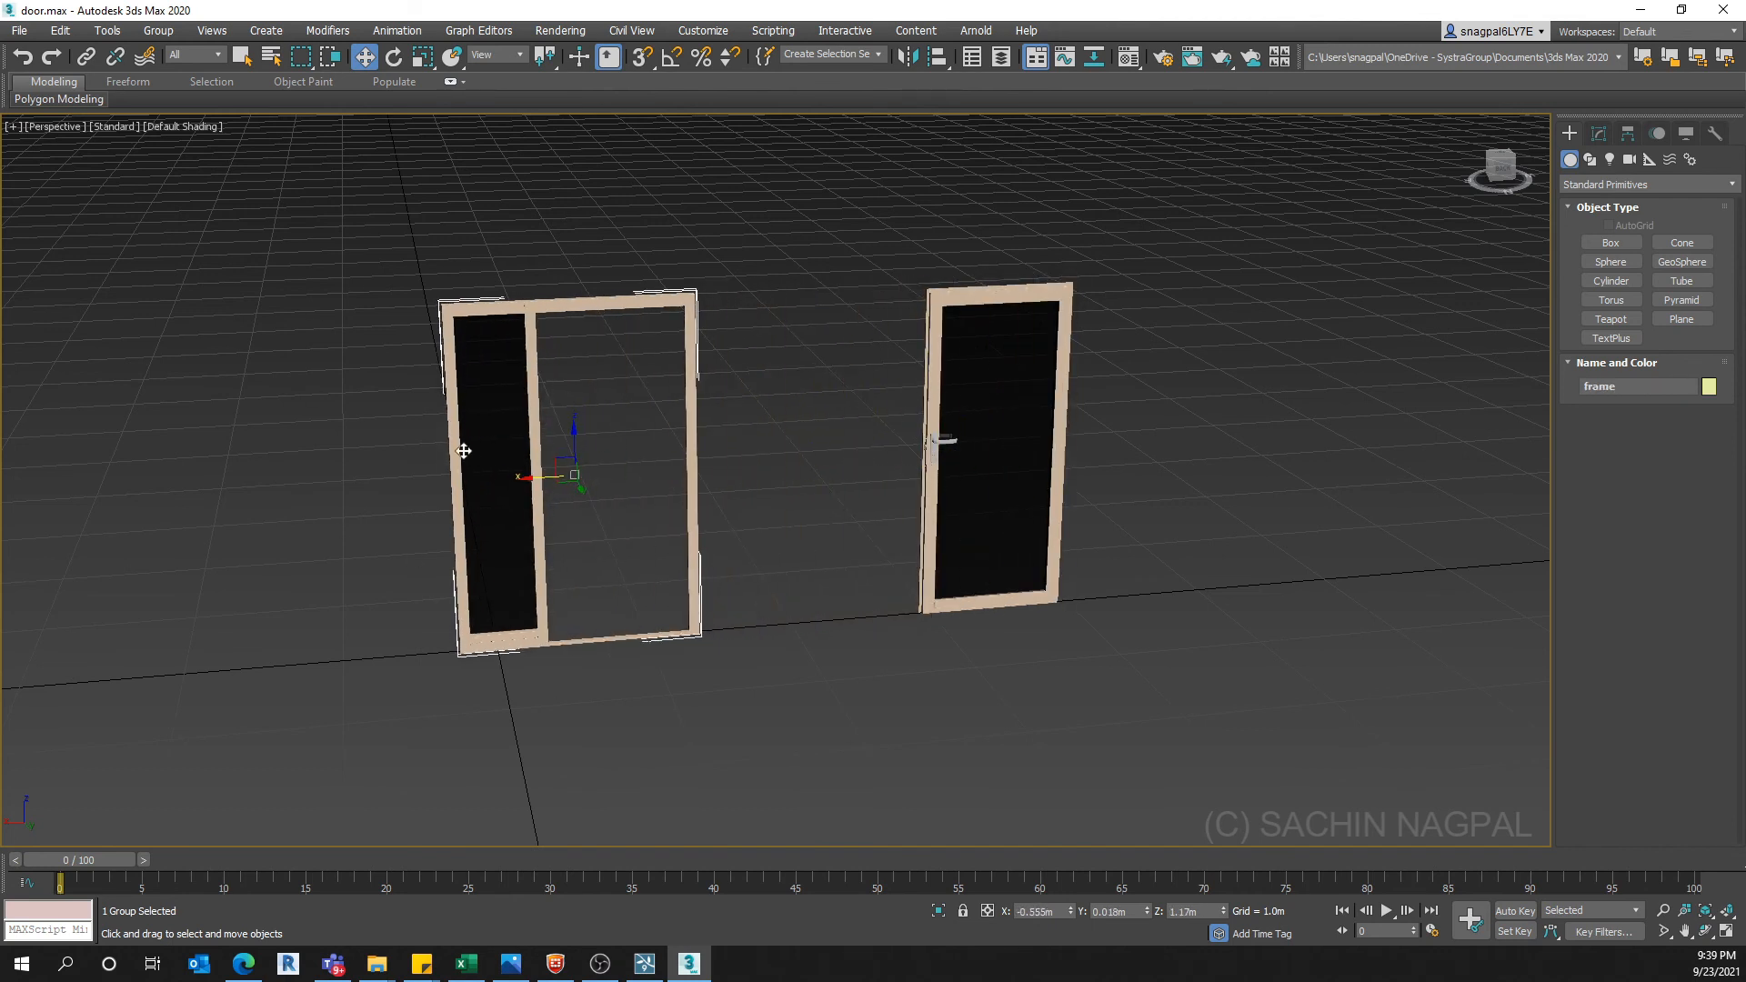
key("ctrl+z")
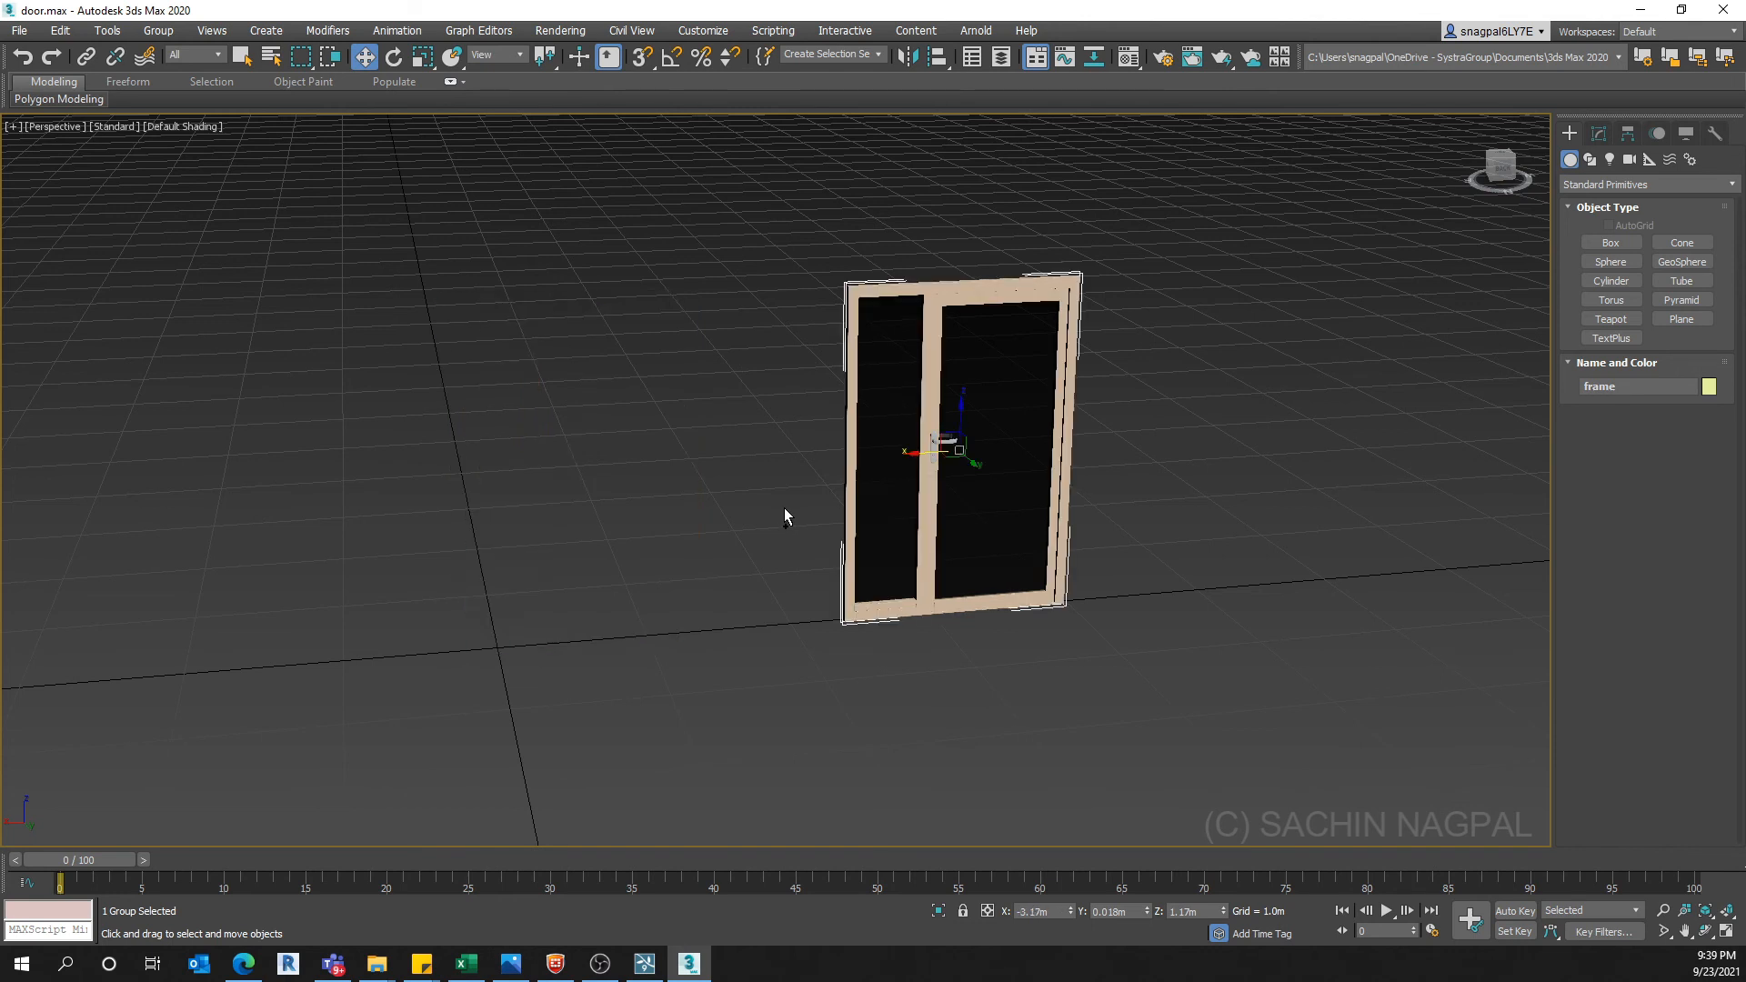
Select the door with handles and move only its pivot to the world origin, aligning it in the front view
left_click(1004, 717)
left_click(943, 379)
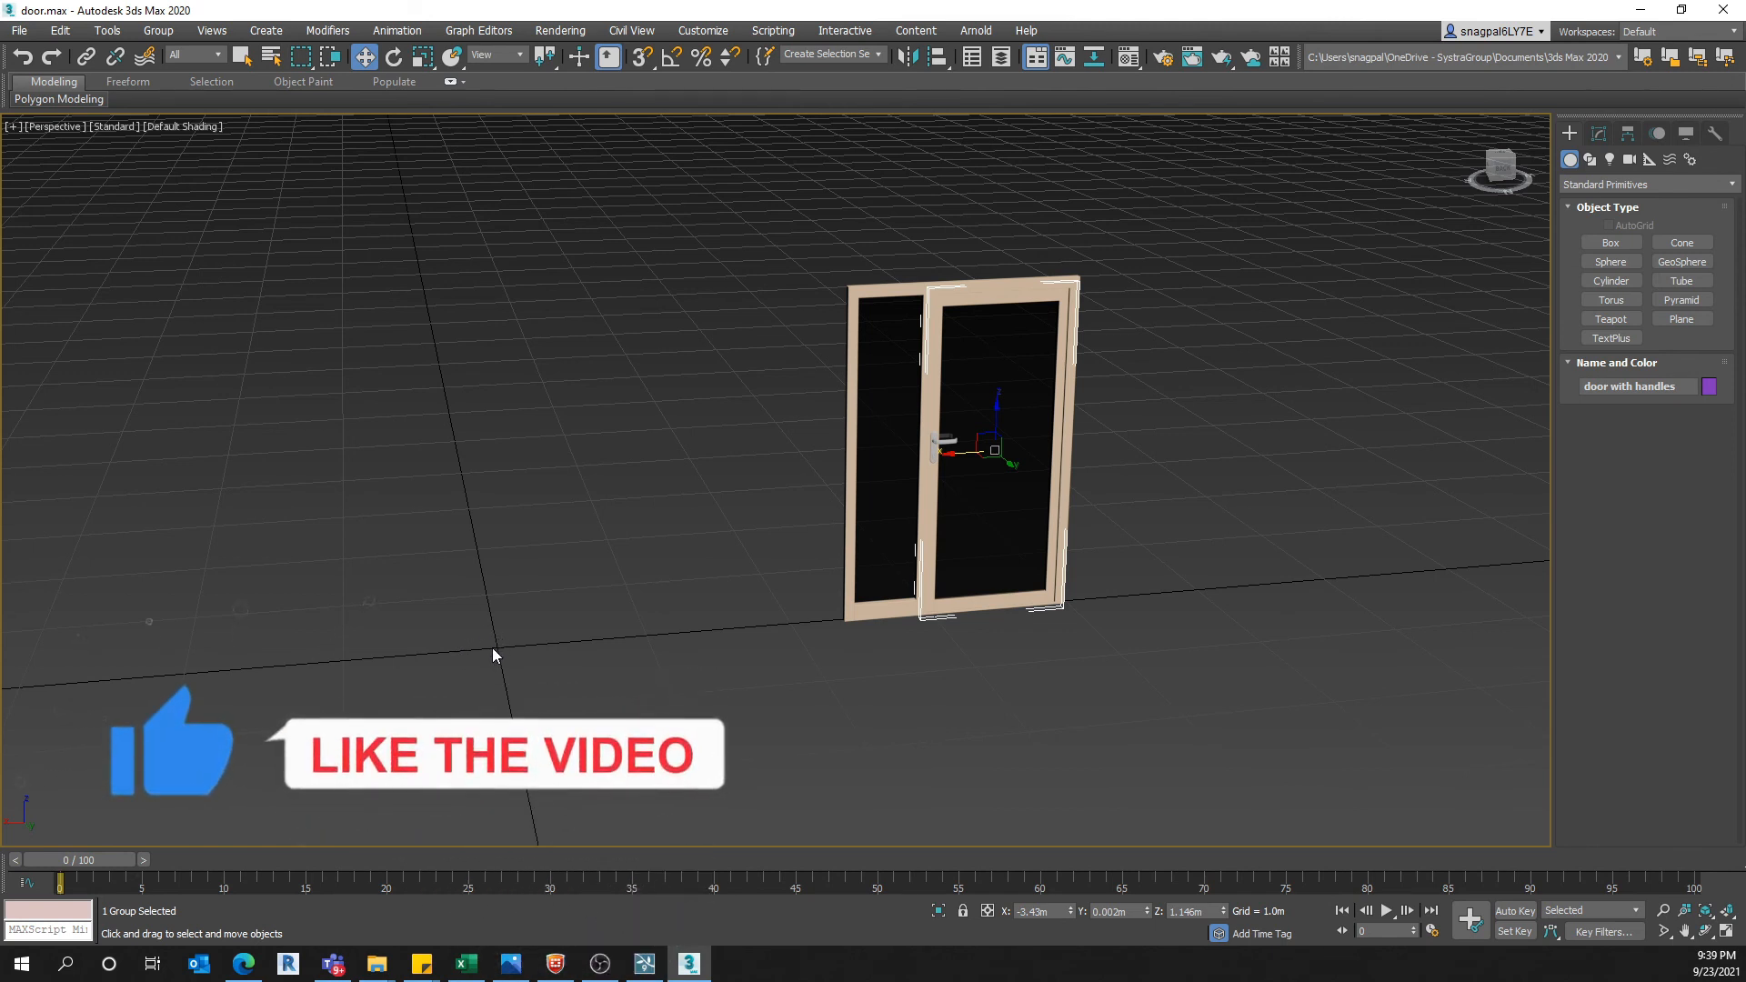
left_click(1628, 134)
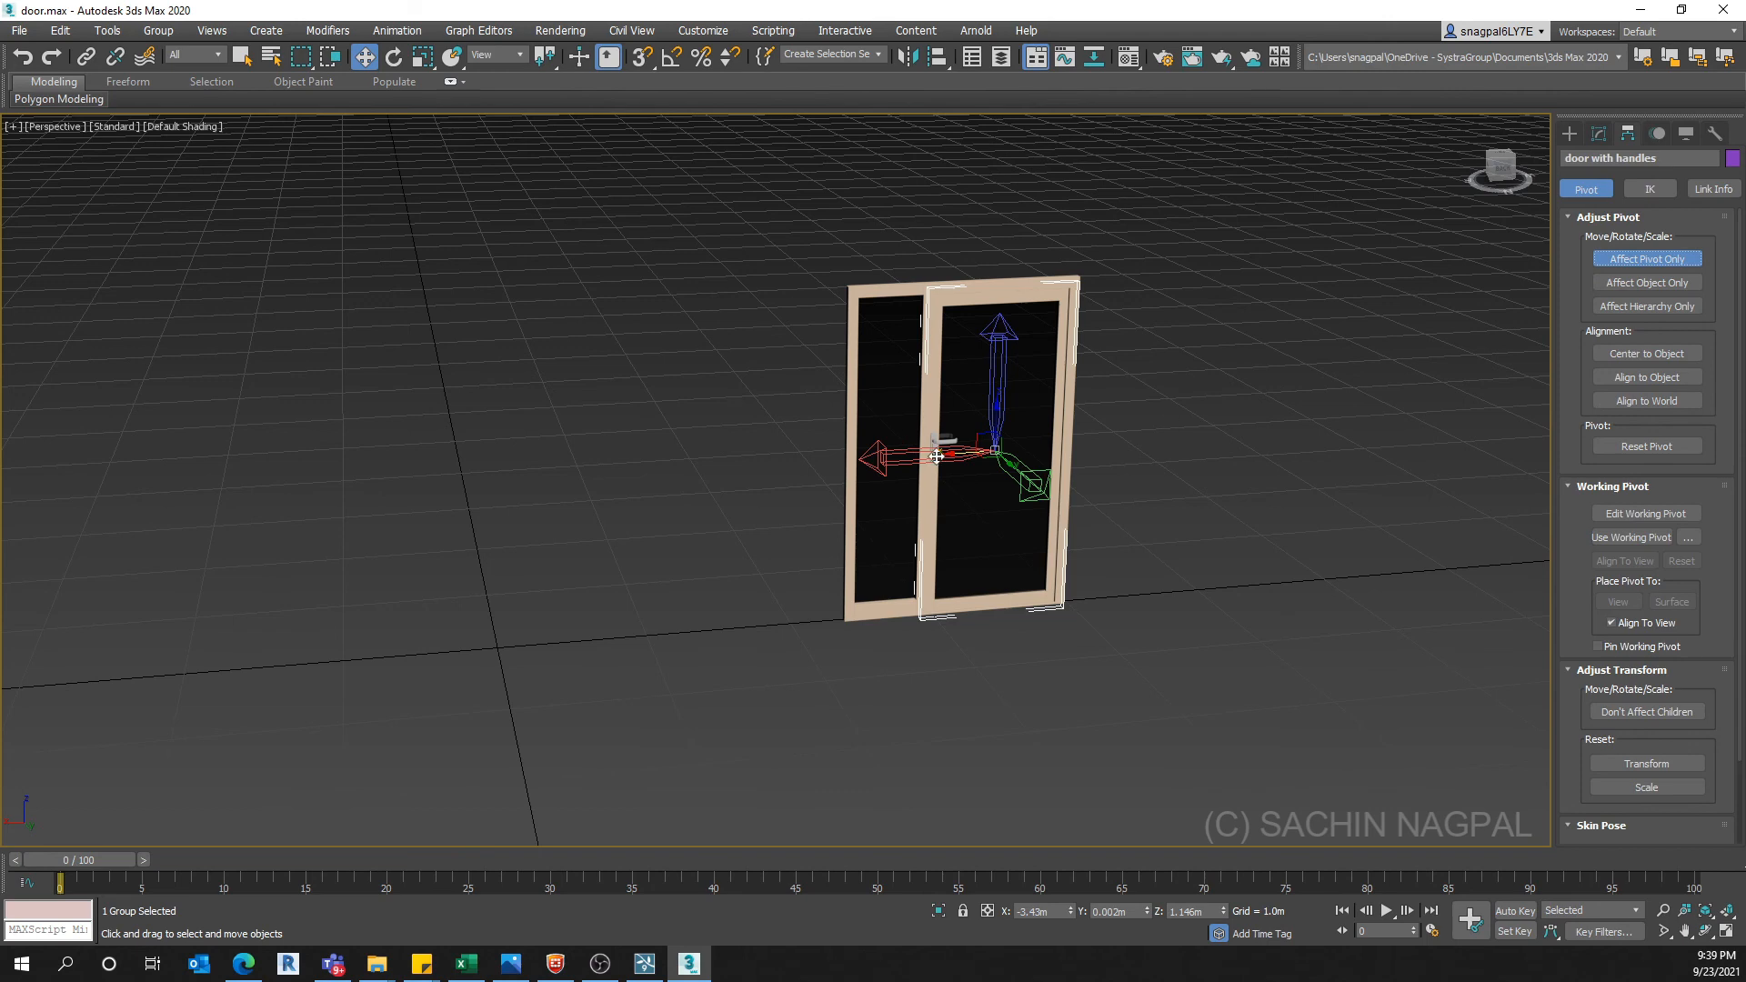
left_click_drag(955, 452, 516, 479)
key("f")
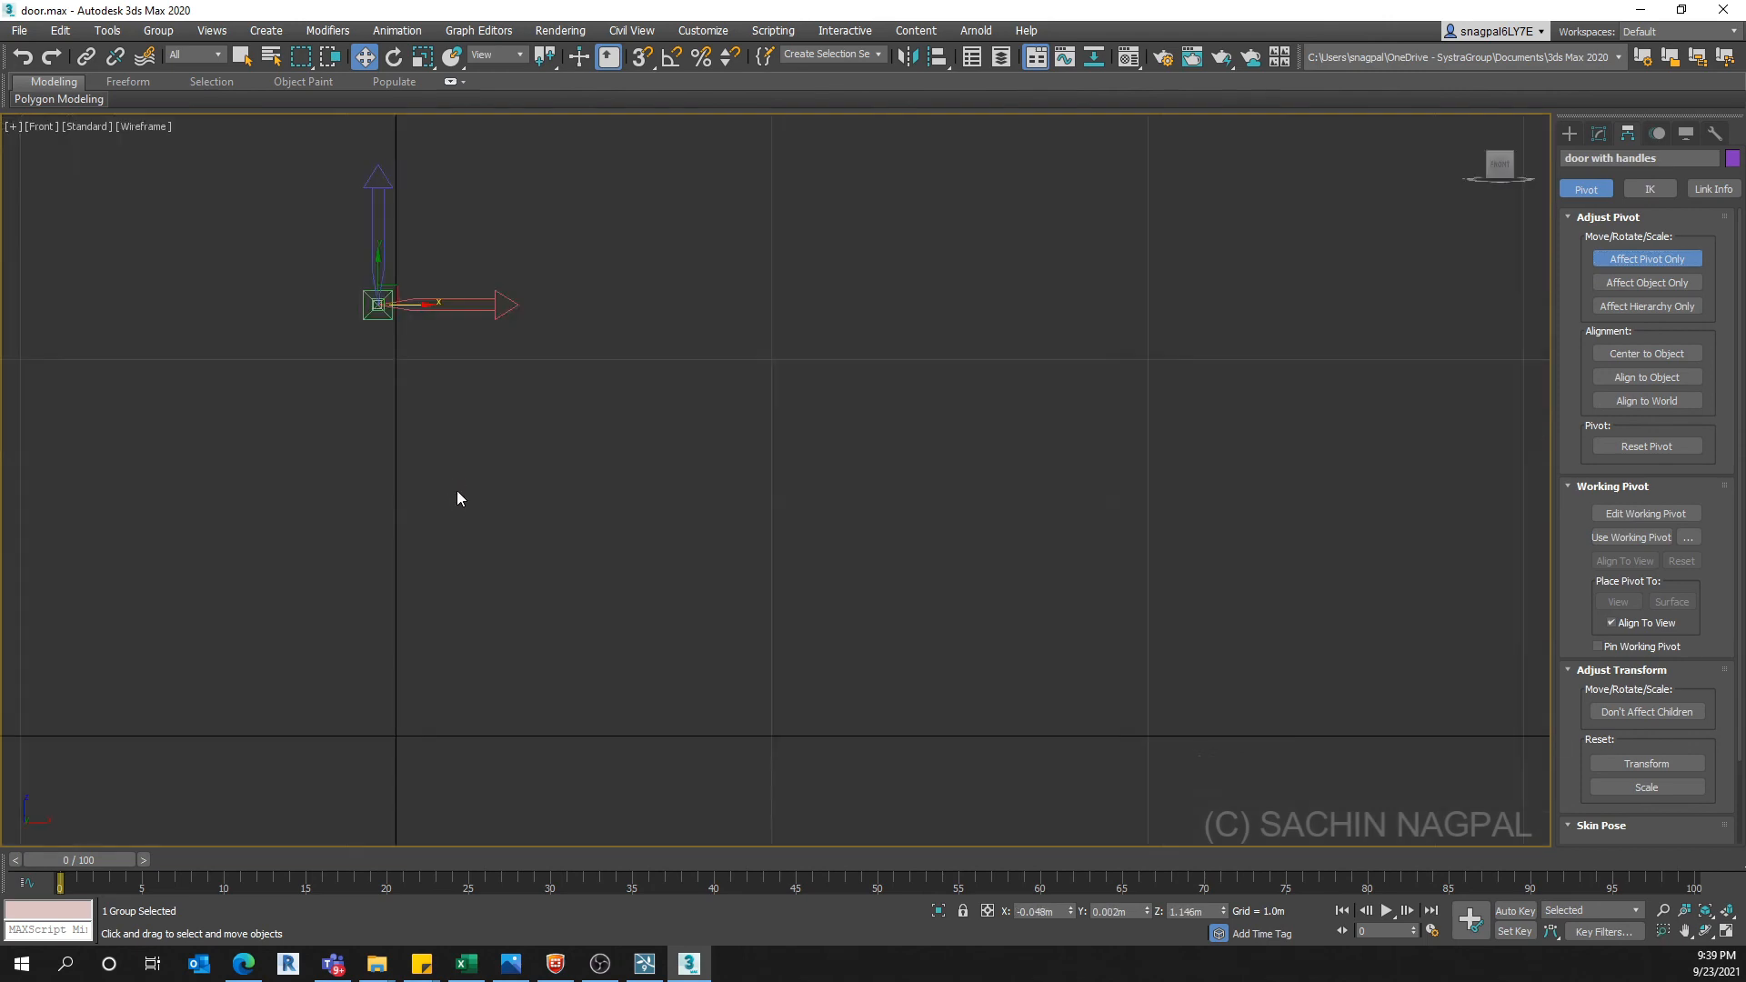
middle_click_drag(366, 395, 450, 347)
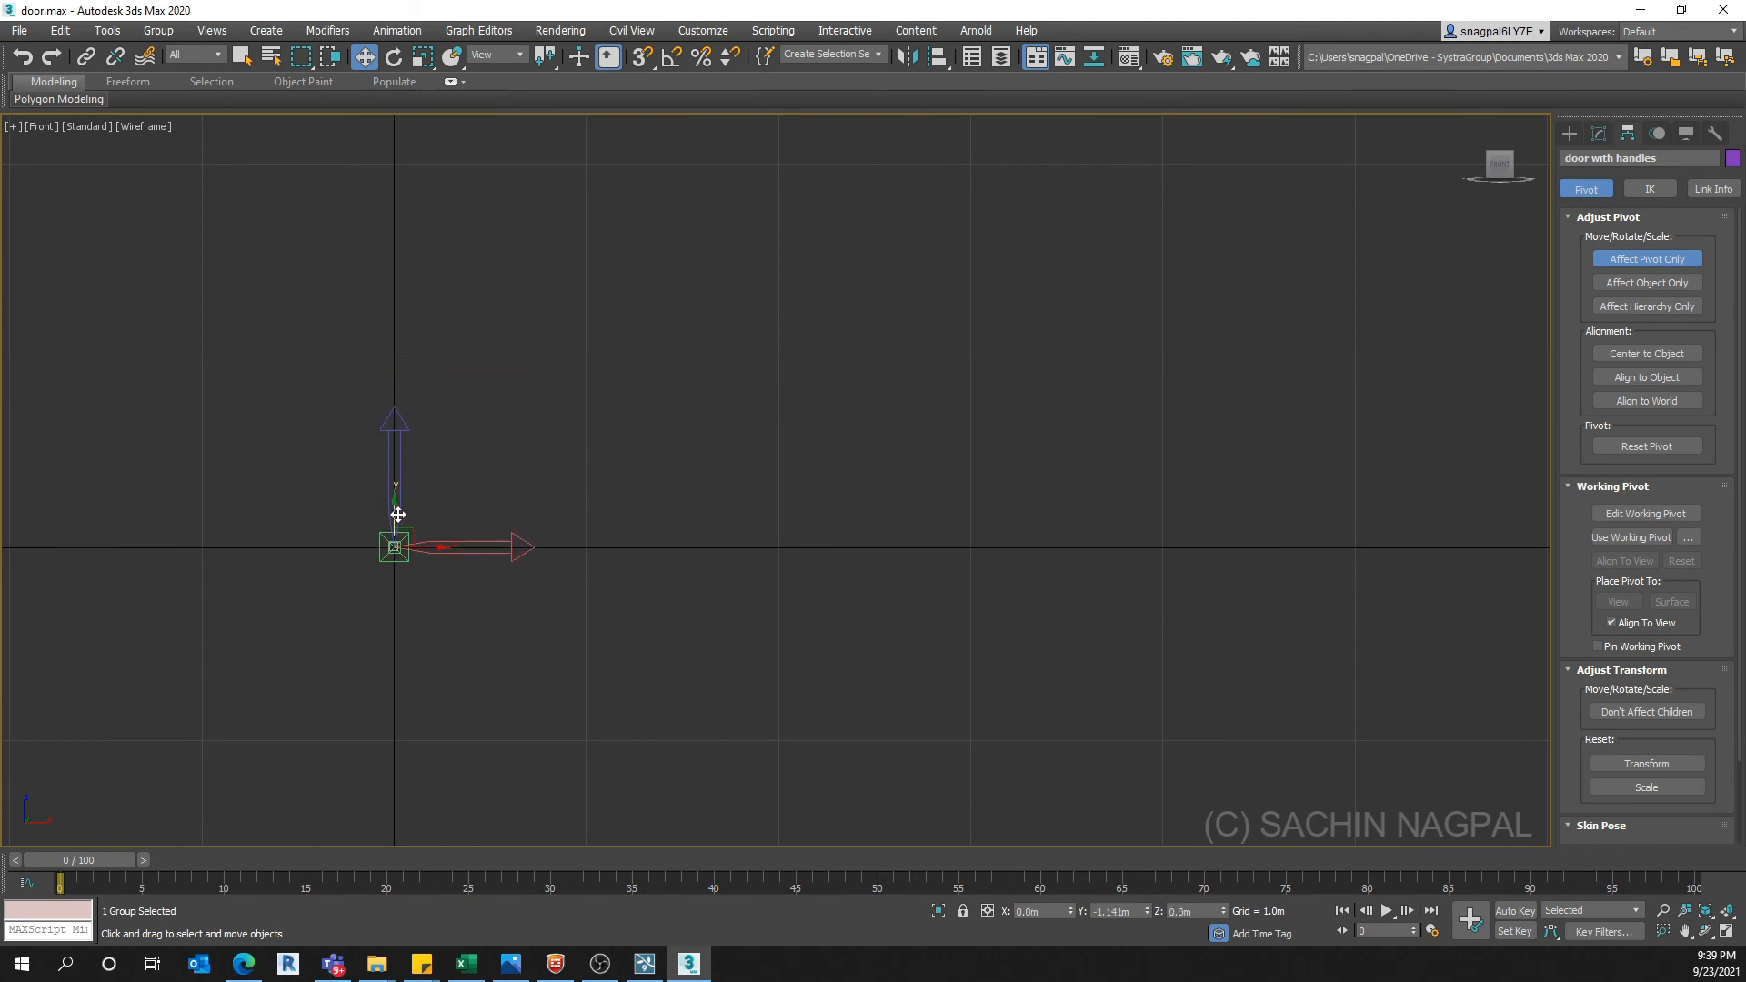
middle_click_drag(406, 608, 487, 553)
key("p")
scroll(613, 553, "up", 3)
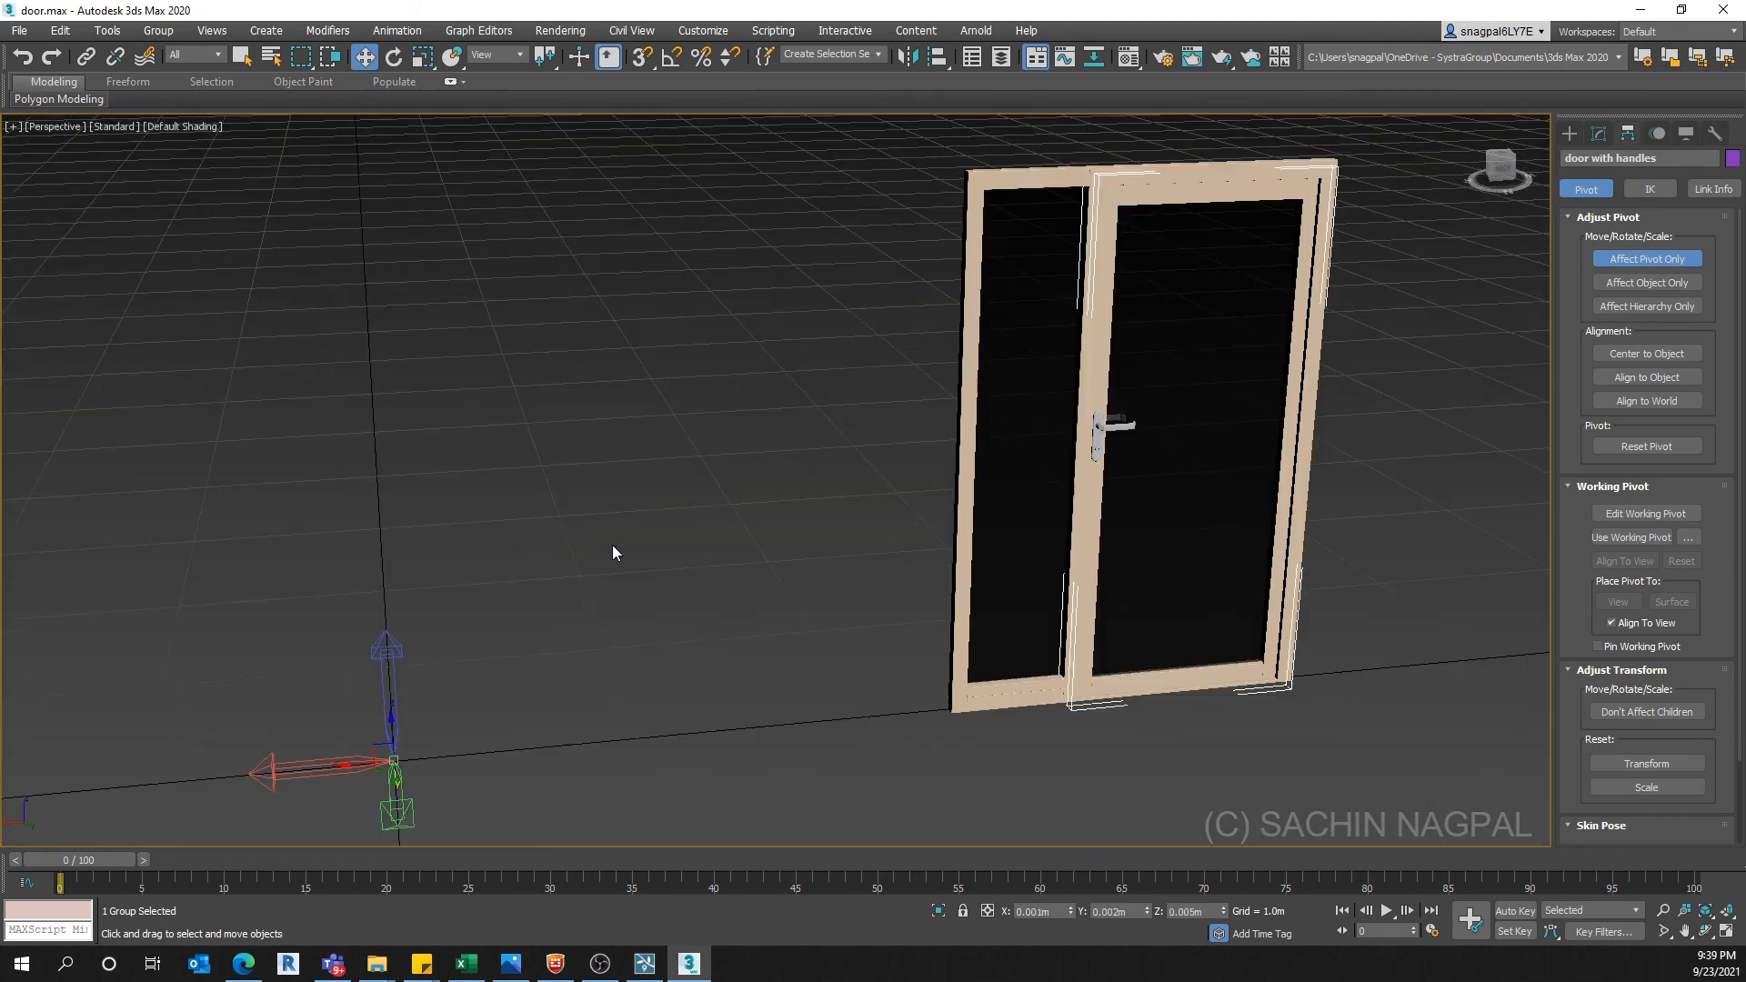
Leave pivot editing, try rotating the door with handles about 11.5 degrees around the Z axis of its displaced pivot, and undo the rotation
scroll(613, 553, "down", 3)
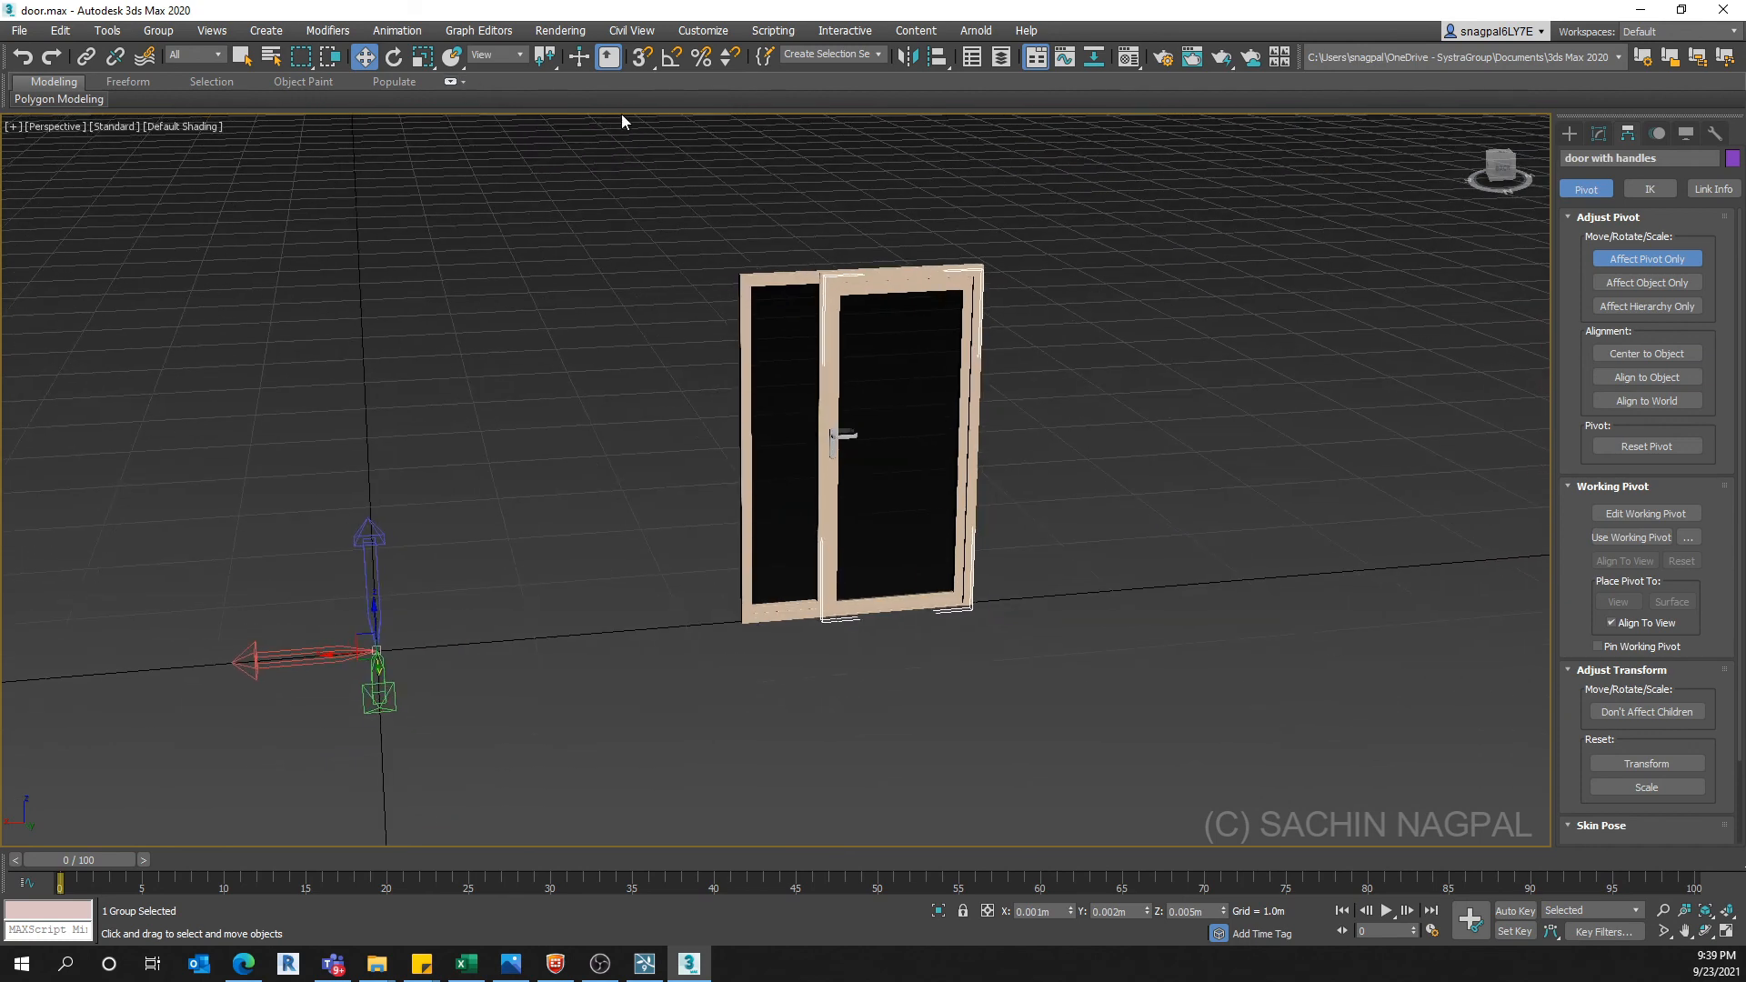
middle_click_drag(815, 345, 908, 348)
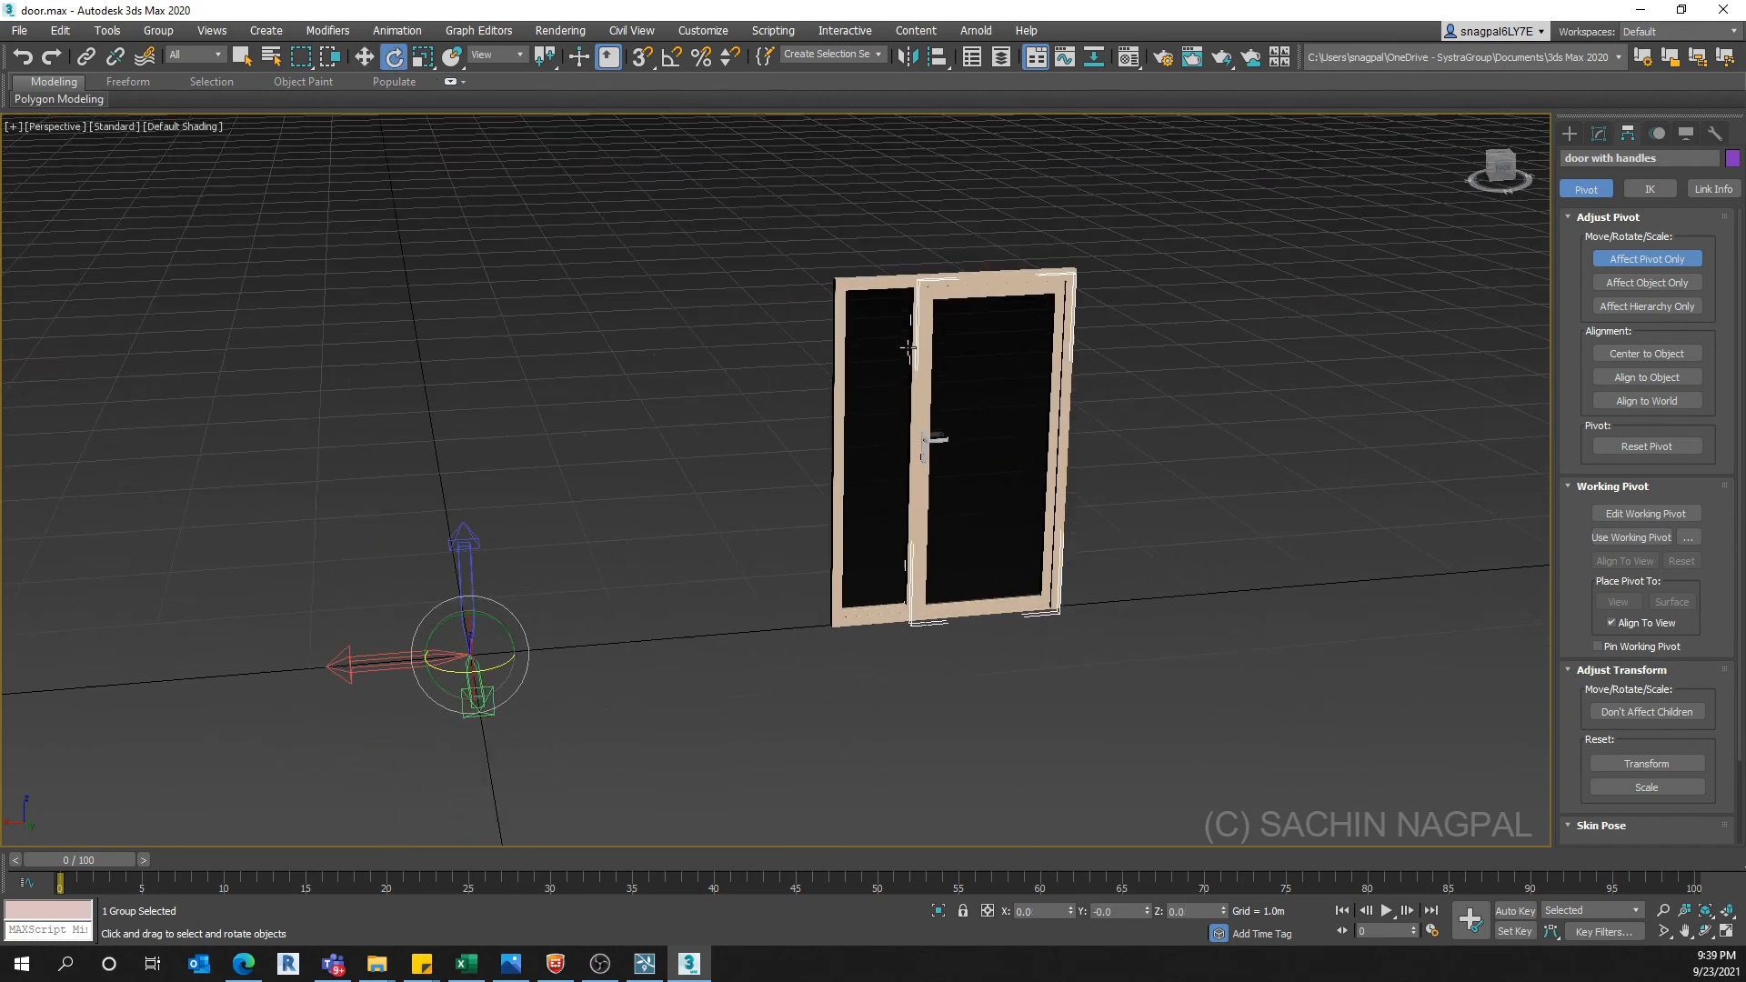
left_click(1570, 134)
middle_click_drag(911, 546, 892, 547)
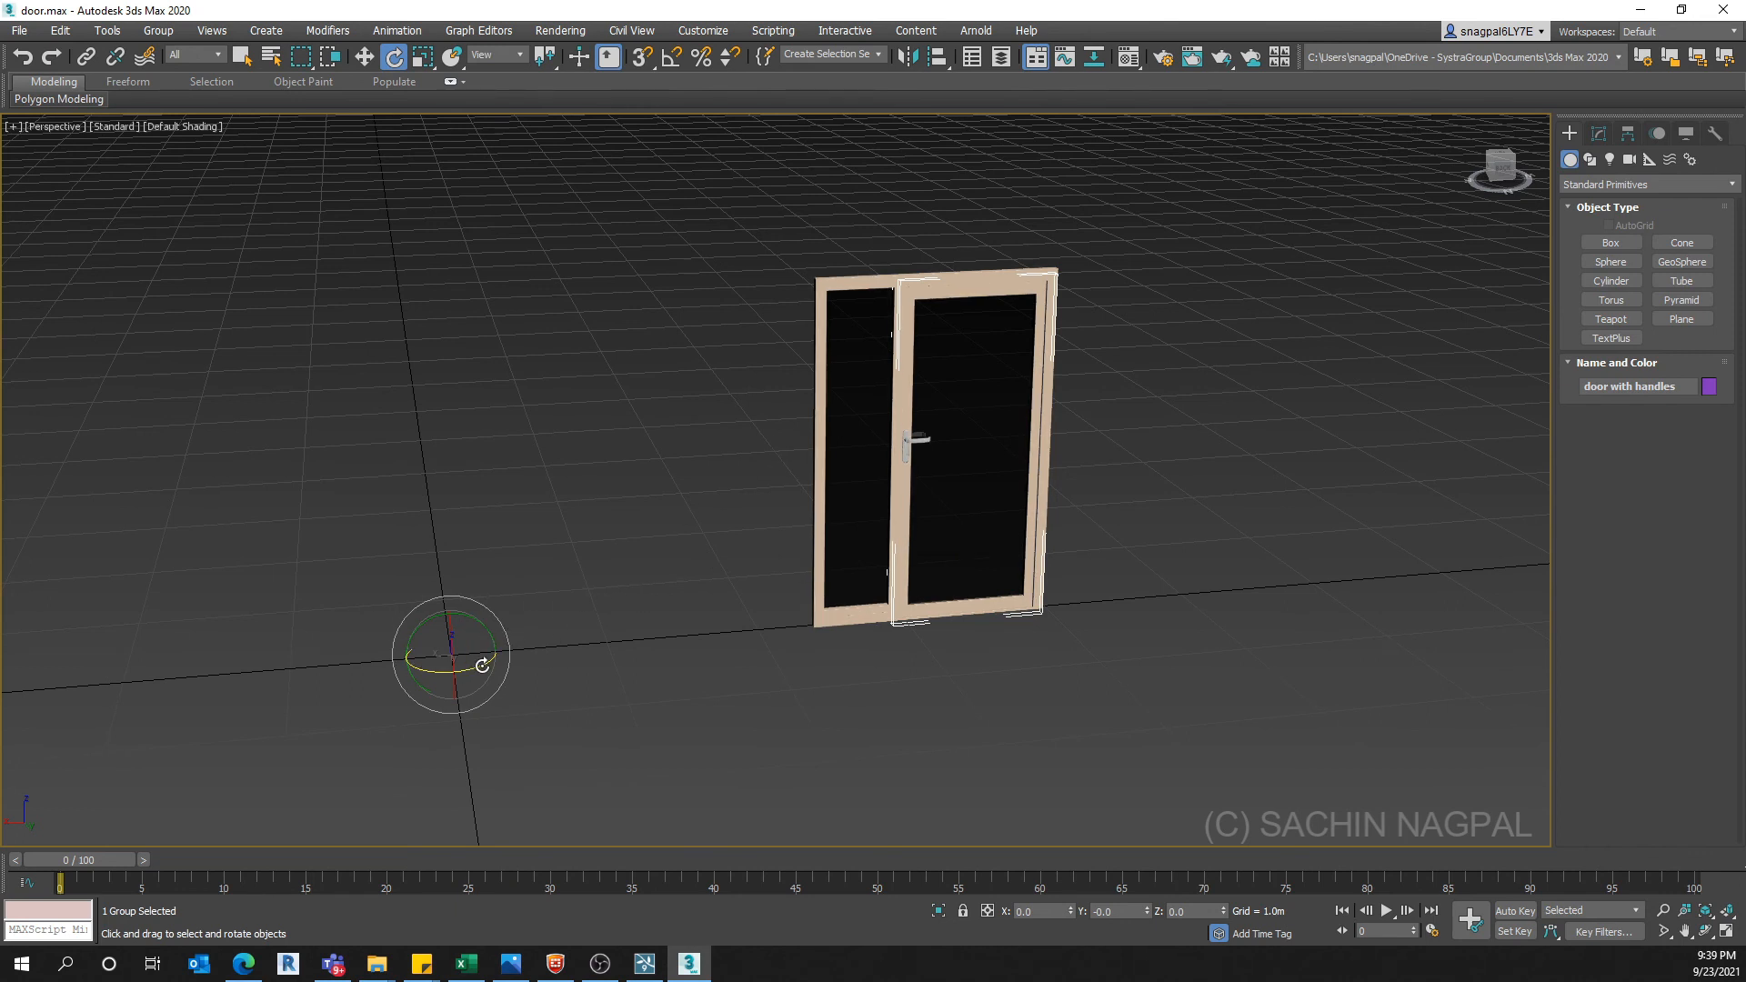
mouse_move(482, 665)
left_mouse_down()
mouse_move(407, 691)
mouse_move(589, 663)
mouse_move(374, 678)
mouse_move(557, 658)
mouse_move(413, 675)
mouse_move(533, 654)
mouse_move(505, 665)
left_mouse_up()
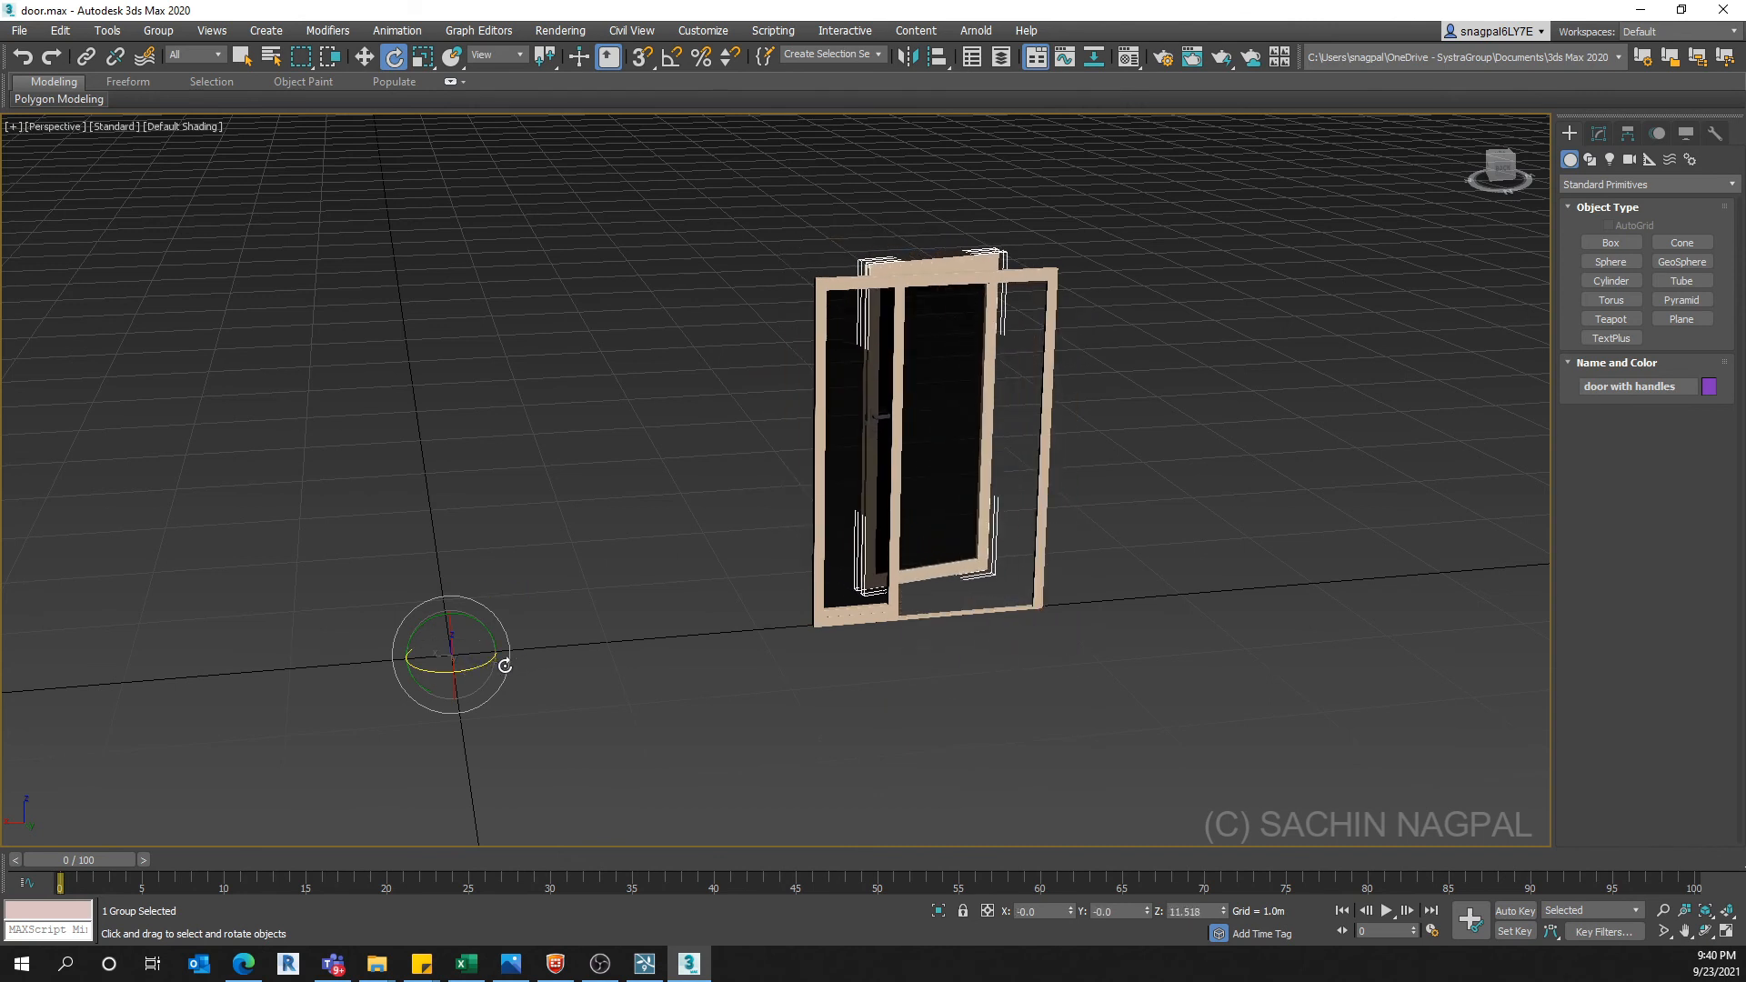
key("ctrl+z")
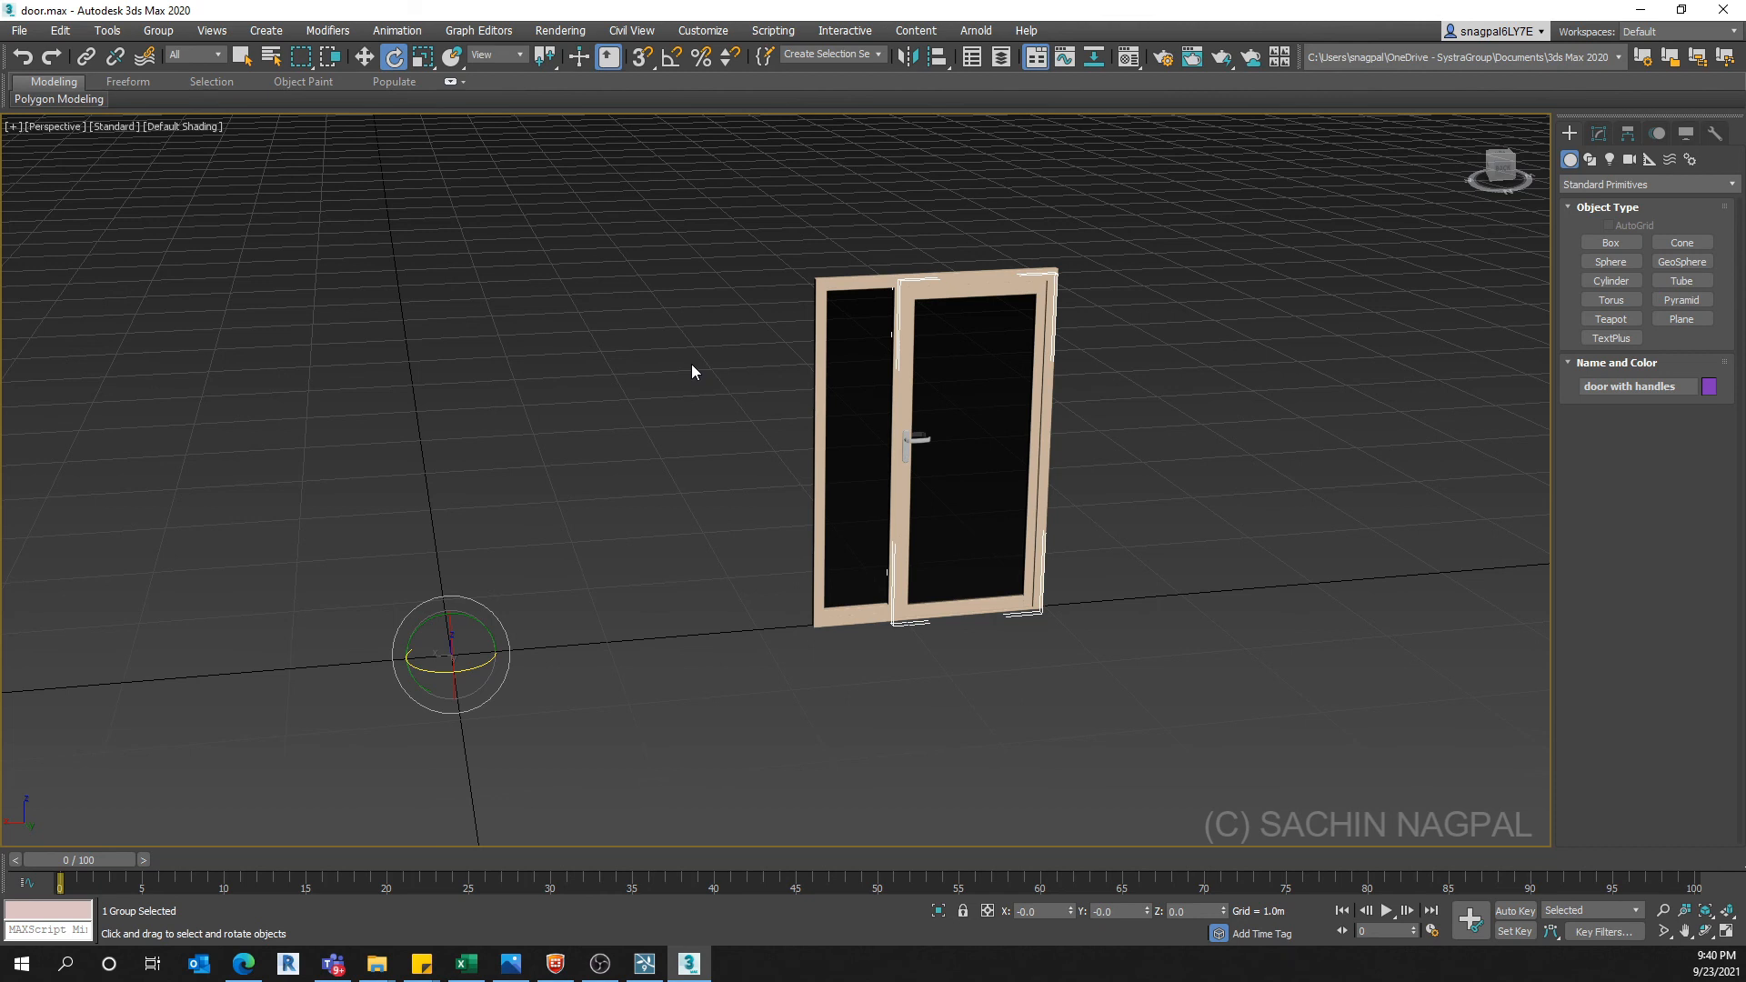
Select both the door leaf and frame groups and move them together in the top view, bringing the hinge corner close to the world origin
left_click(638, 352)
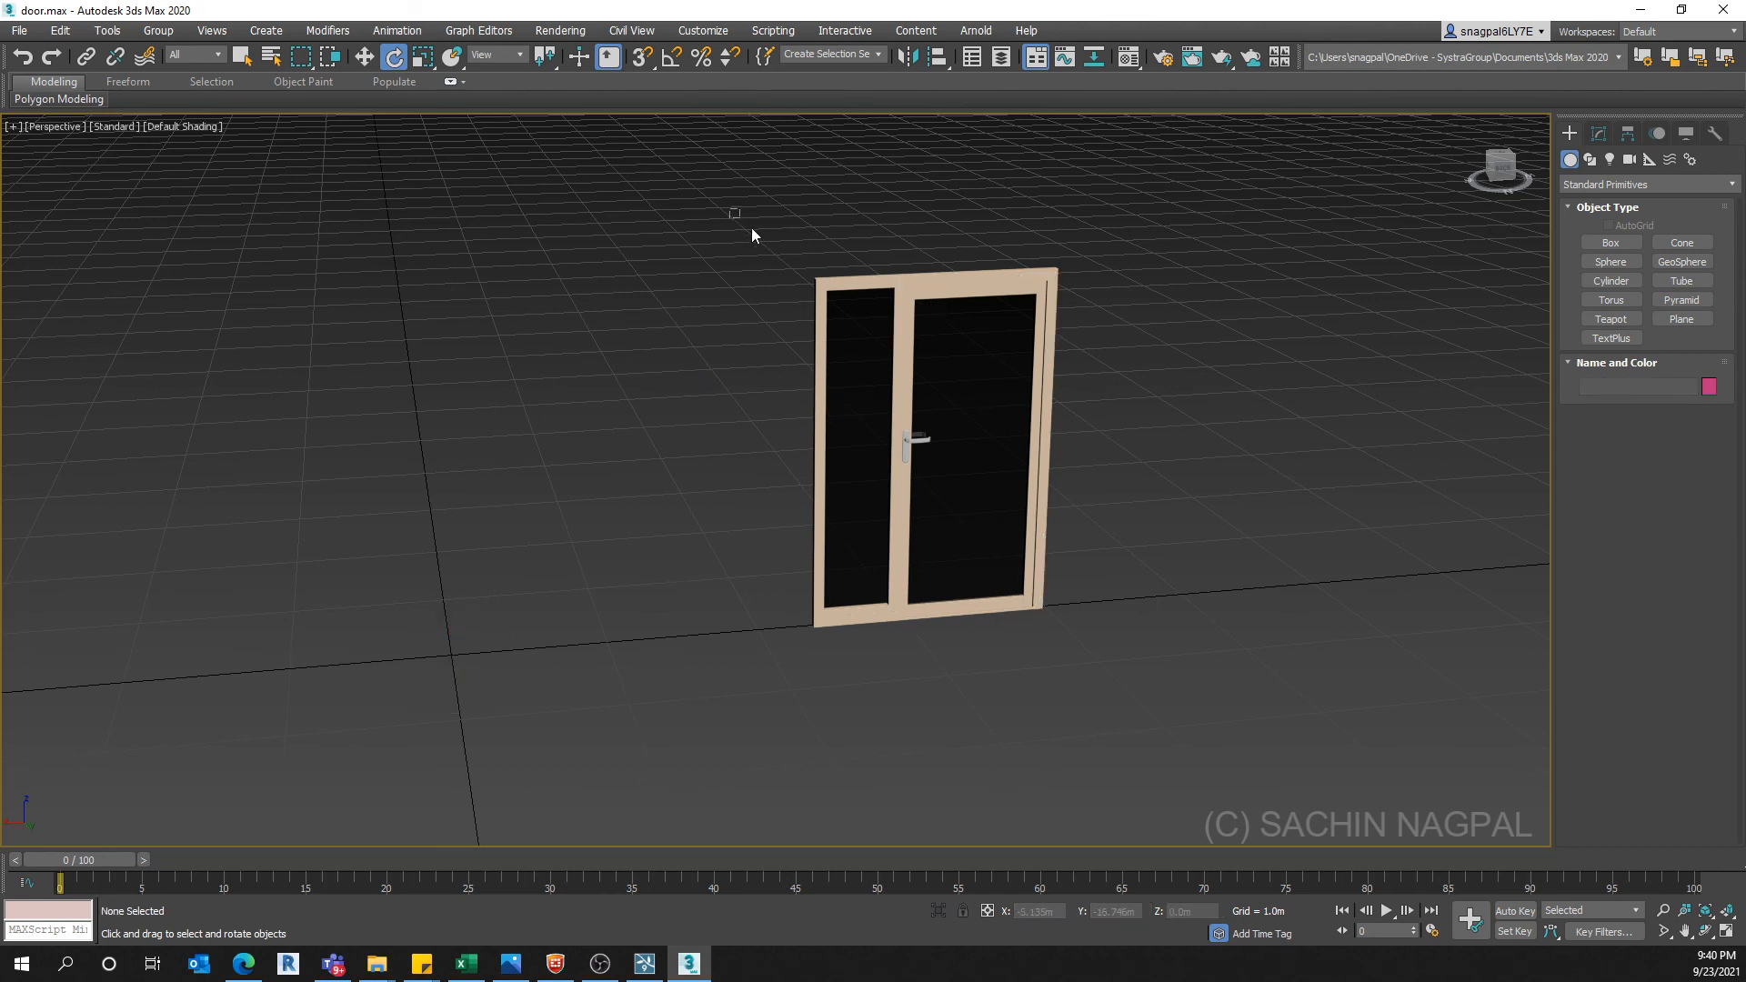
left_click_drag(1118, 683, 1118, 683)
middle_click_drag(1088, 696, 946, 655)
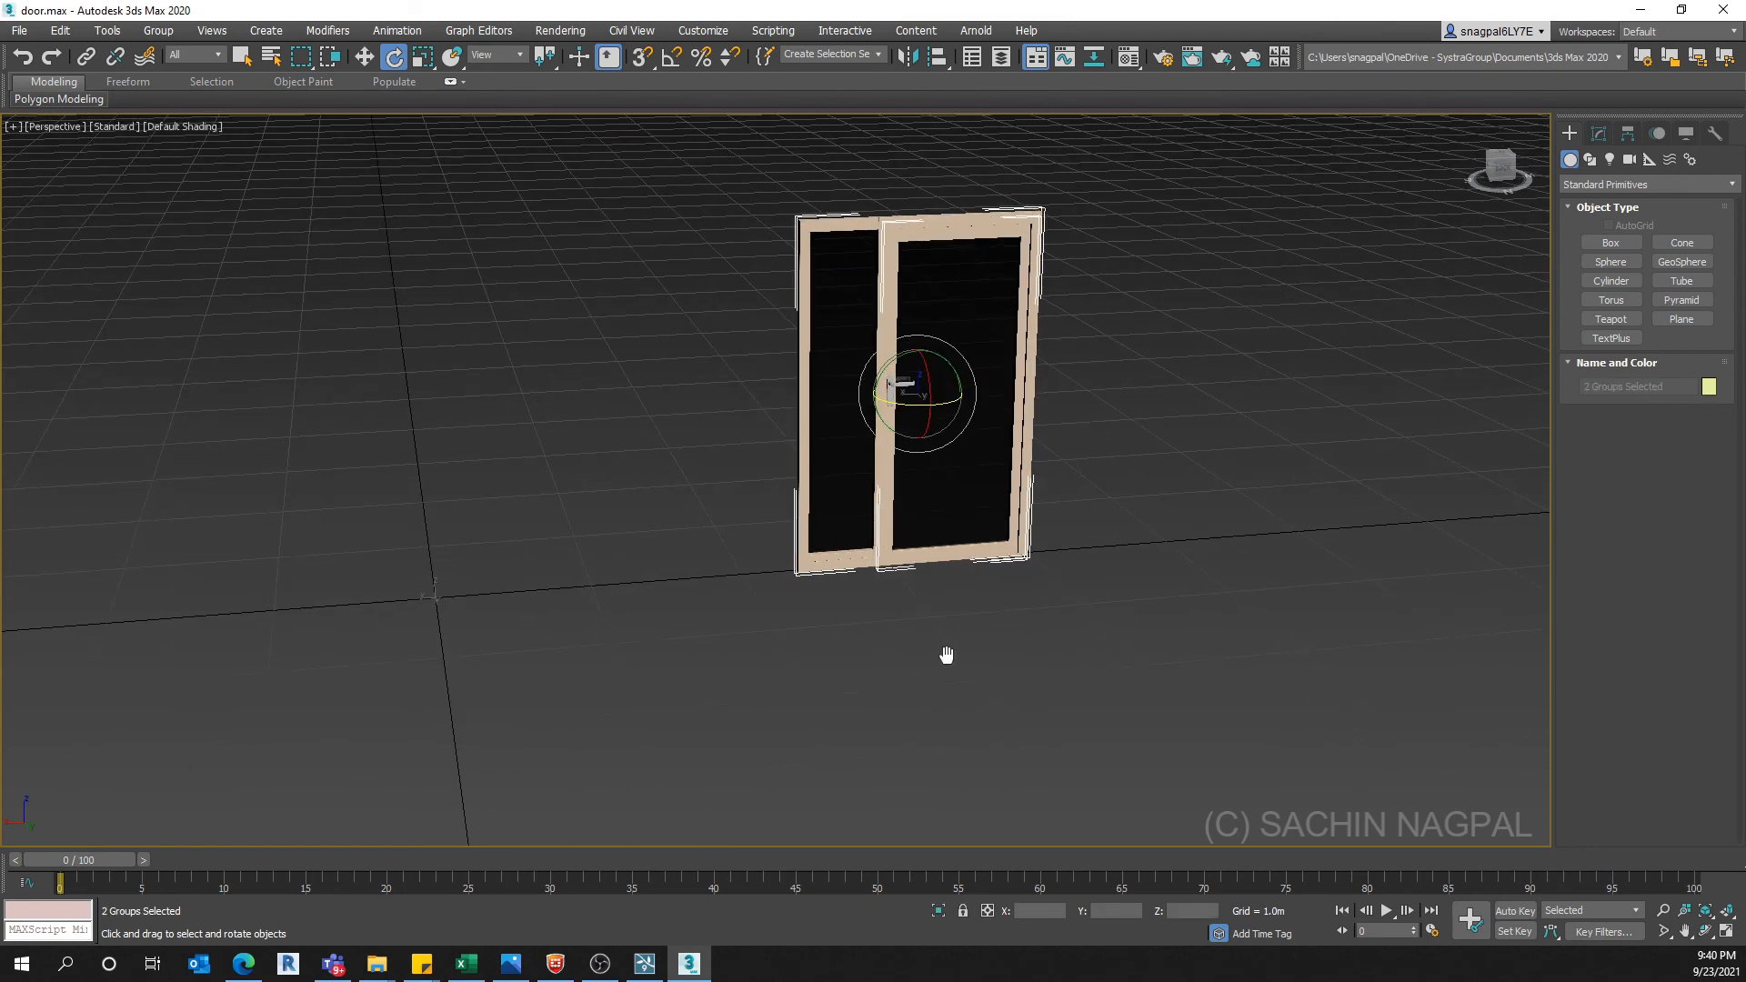
key("t")
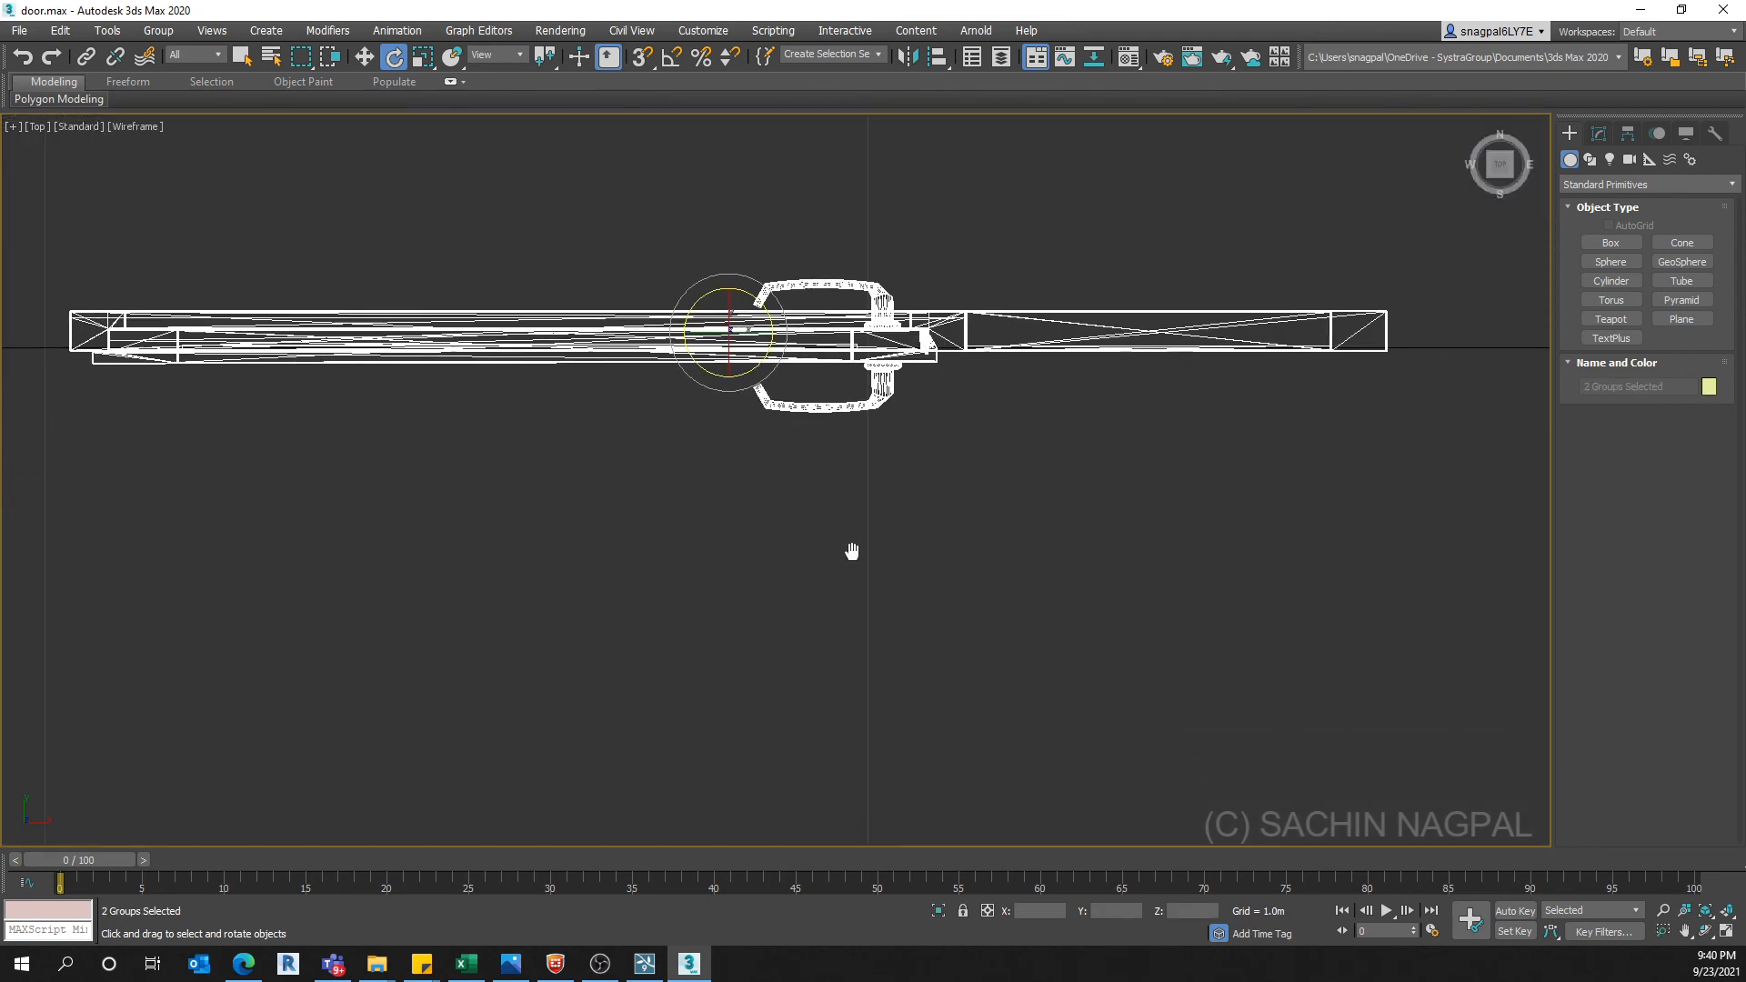
middle_click_drag(813, 638, 382, 541)
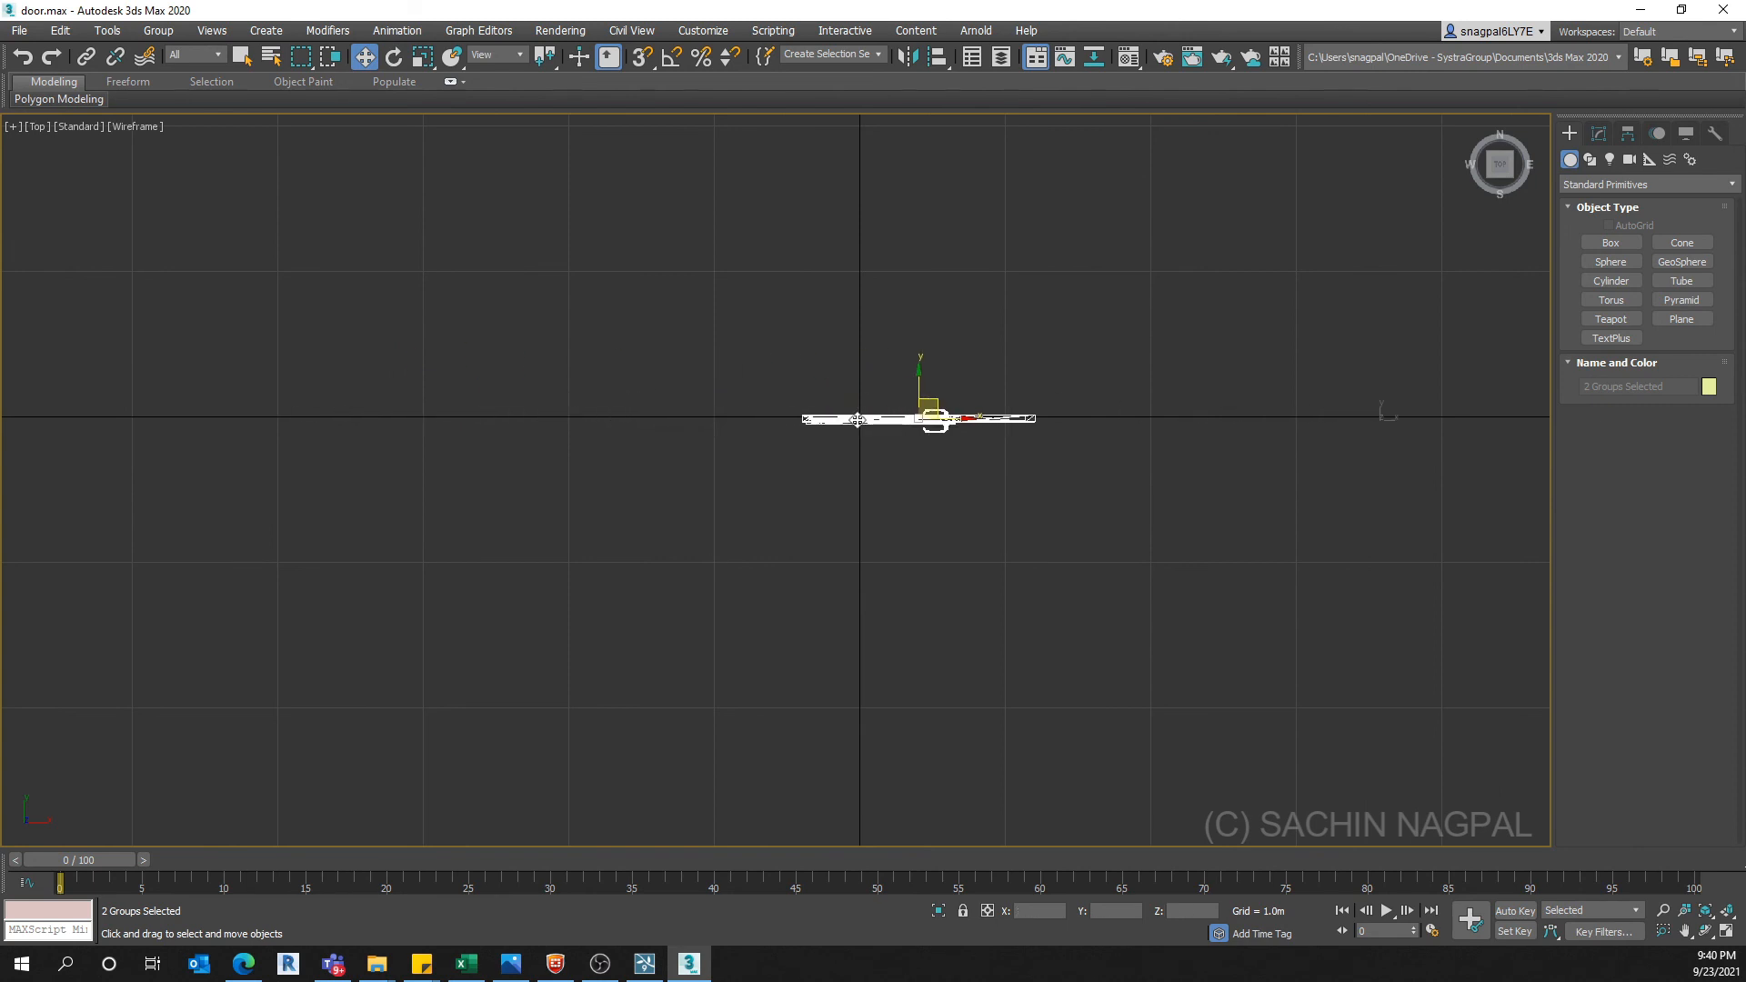
scroll(858, 420, "up", 5)
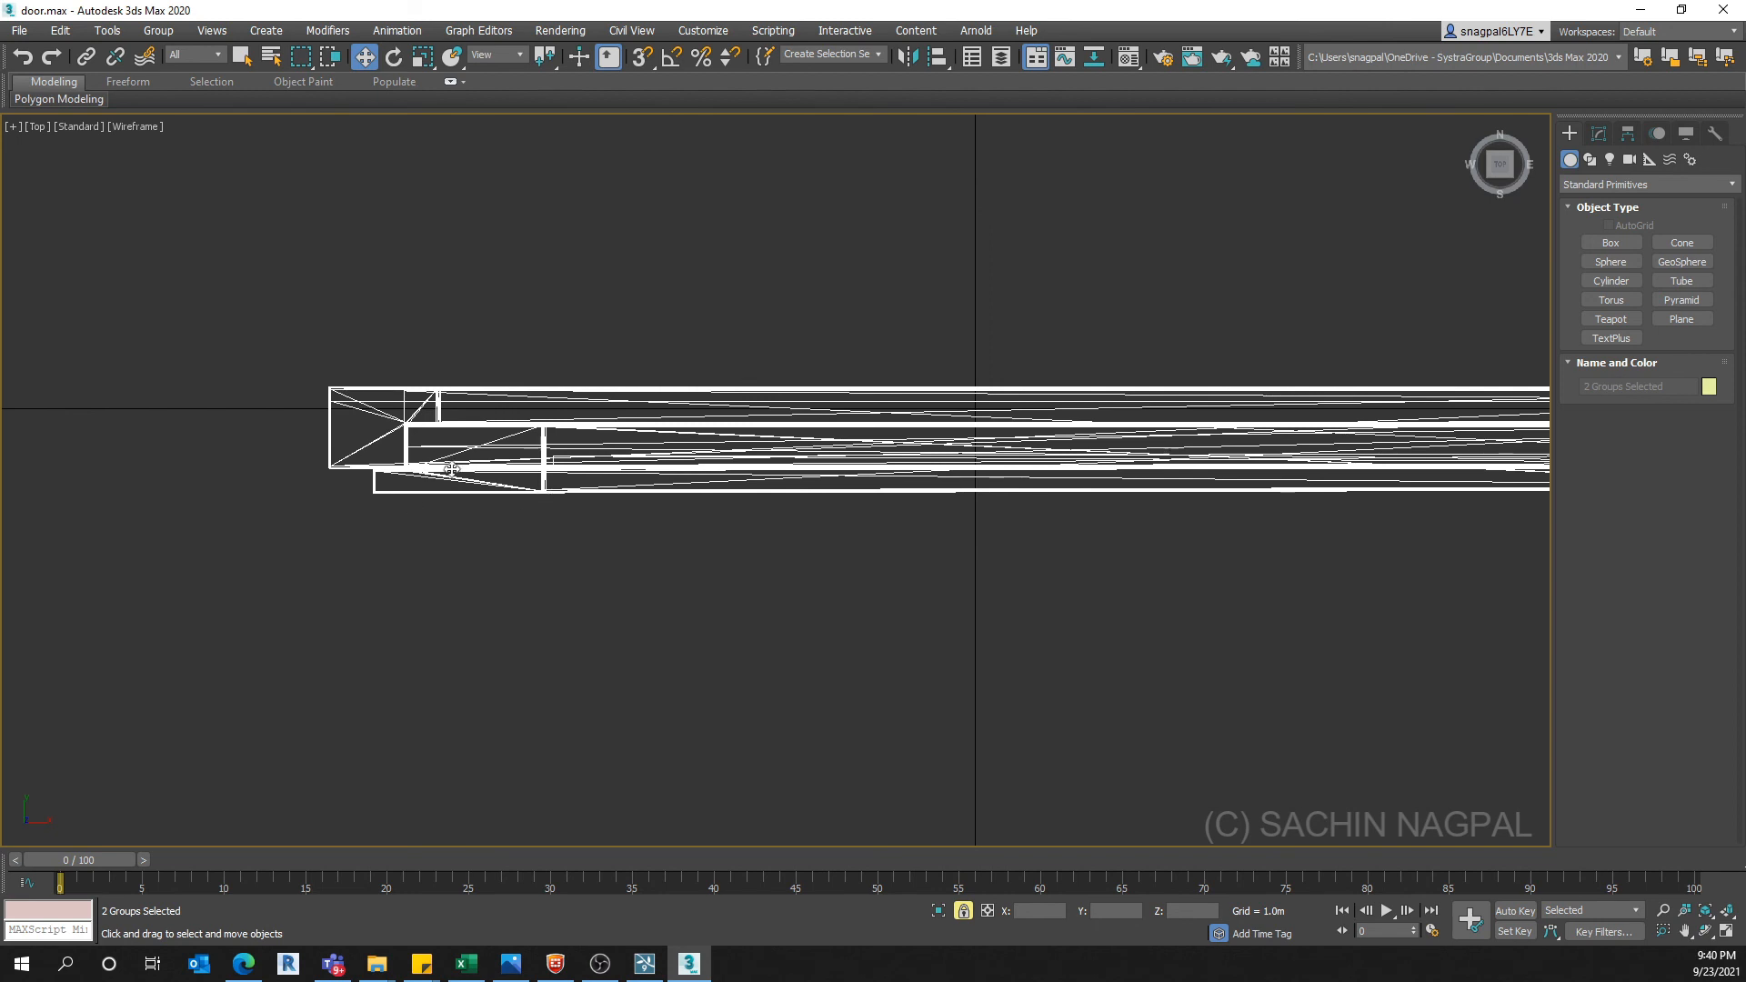
middle_click_drag(452, 469, 781, 566)
scroll(976, 491, "up", 2)
left_click_drag(746, 591, 726, 459)
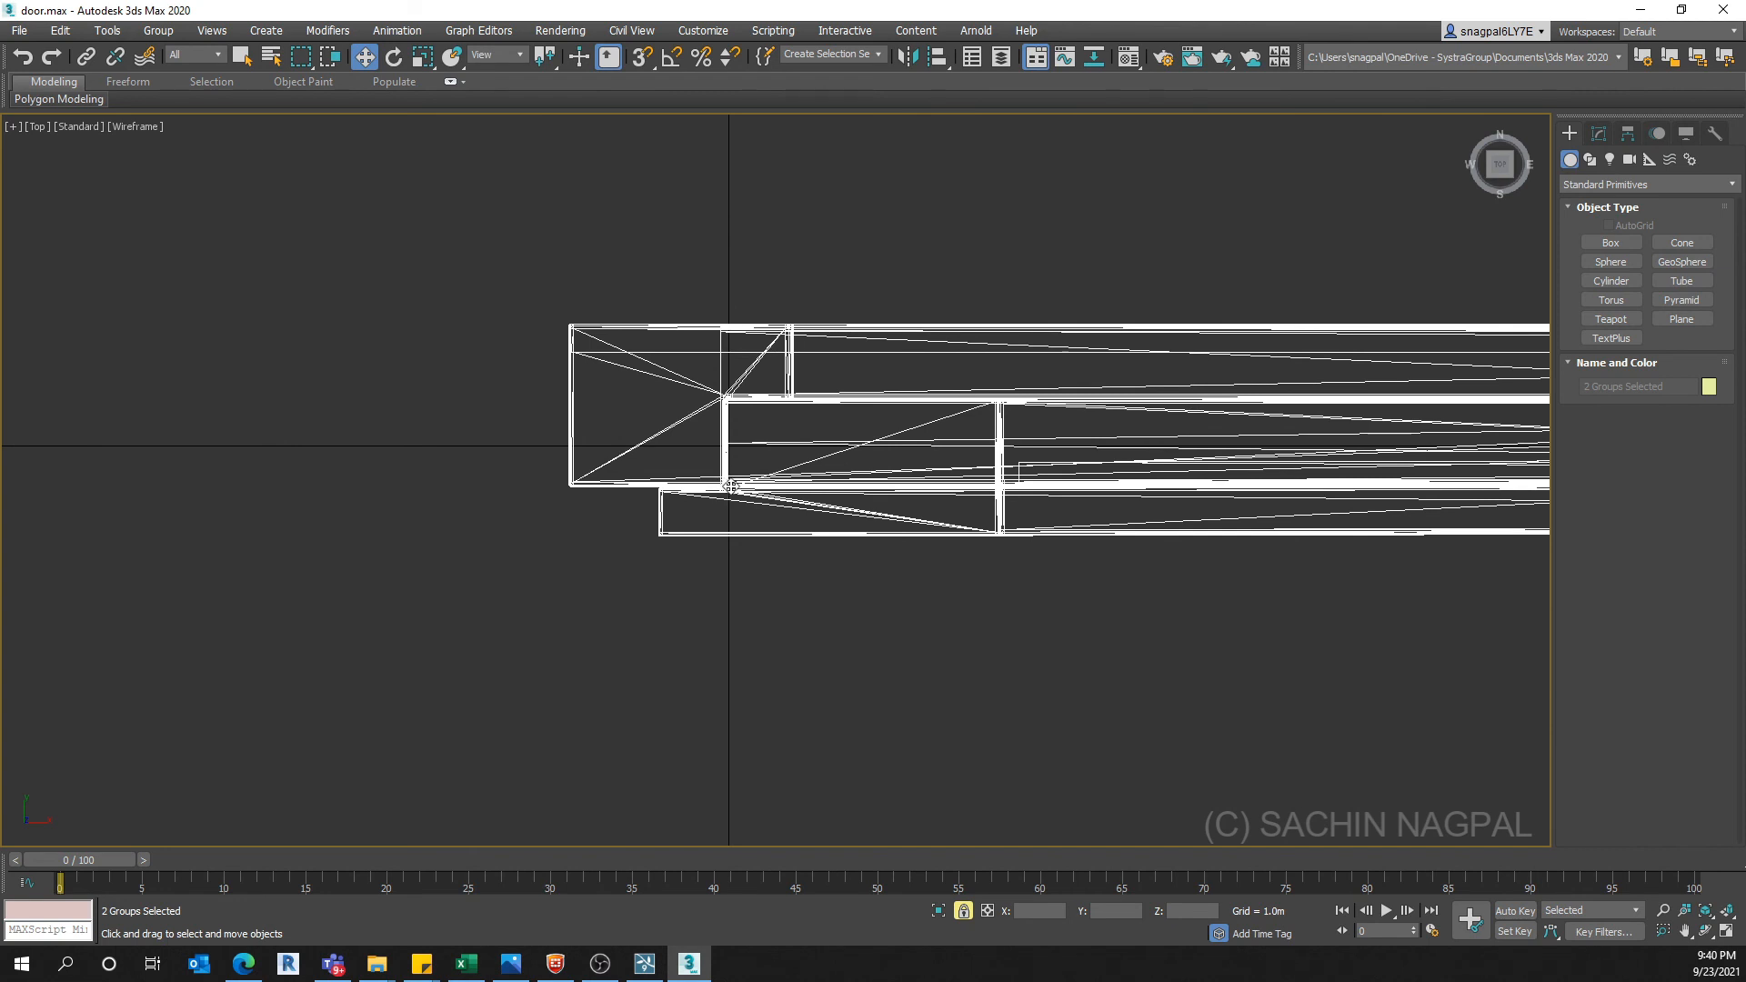
Refine the position of both groups in the top view so the leaf's hinge corner sits on the world origin
middle_click_drag(683, 460, 516, 509)
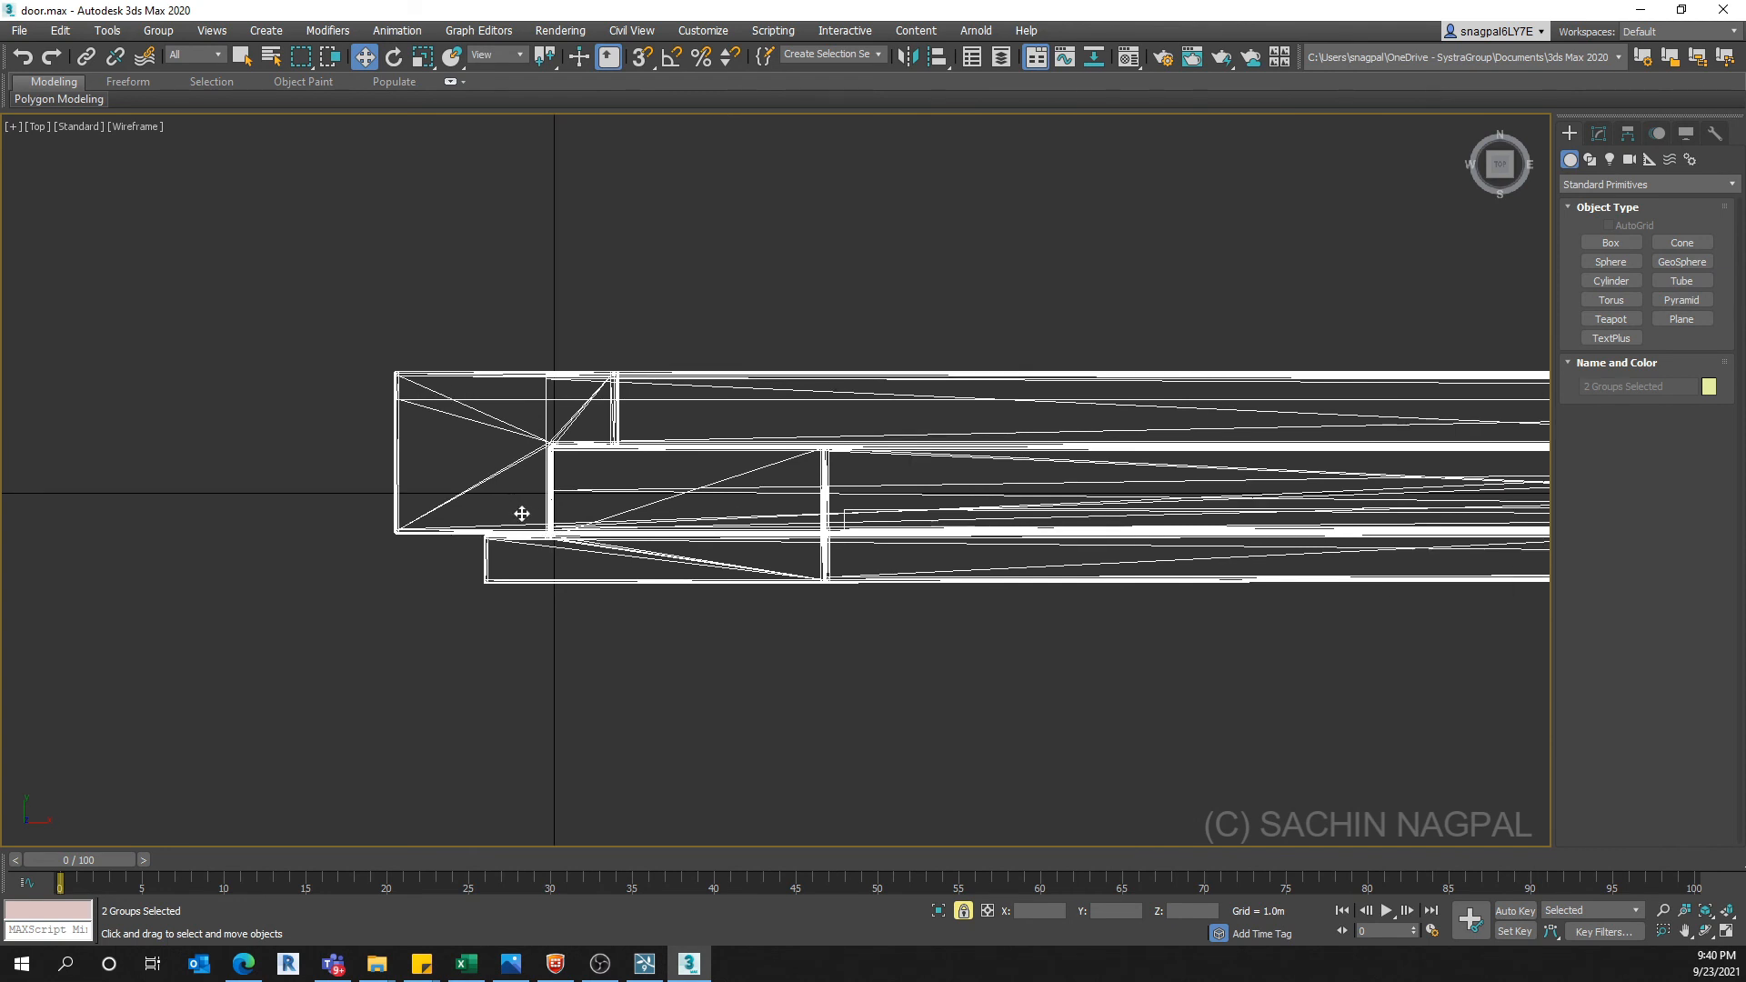
scroll(519, 511, "up", 2)
left_click_drag(584, 587, 591, 512)
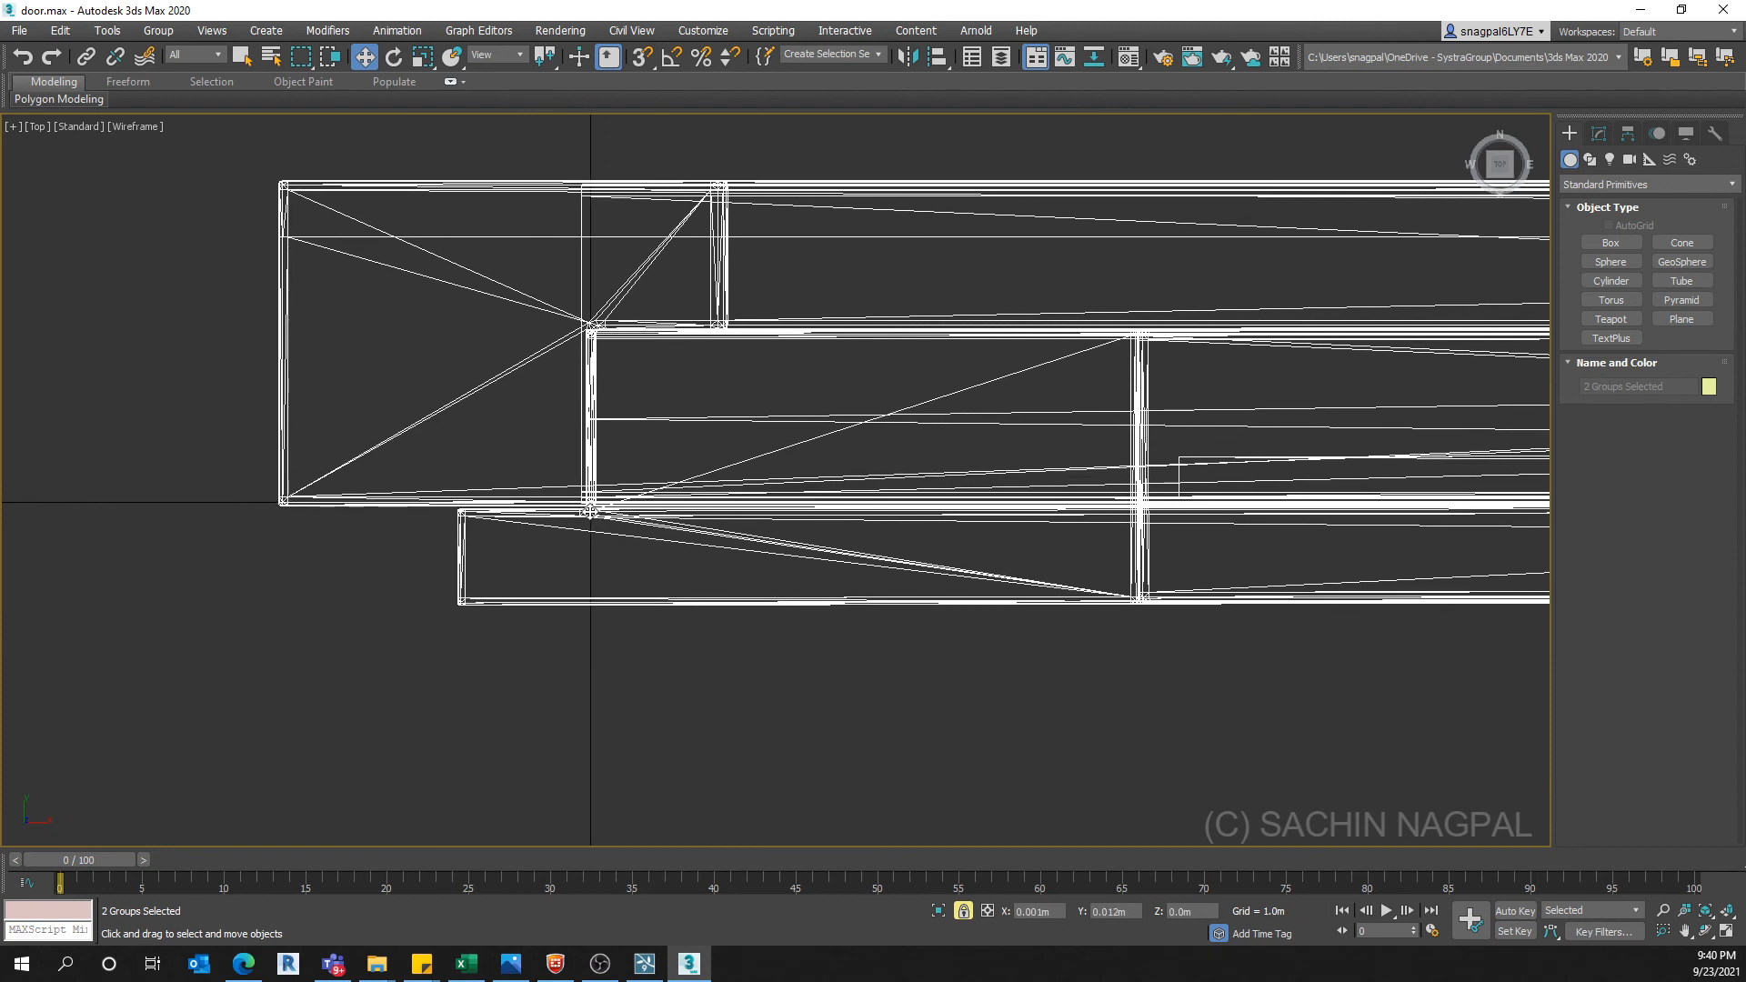
scroll(593, 509, "up", 2)
middle_click_drag(592, 577, 740, 579)
left_click_drag(732, 513, 738, 511)
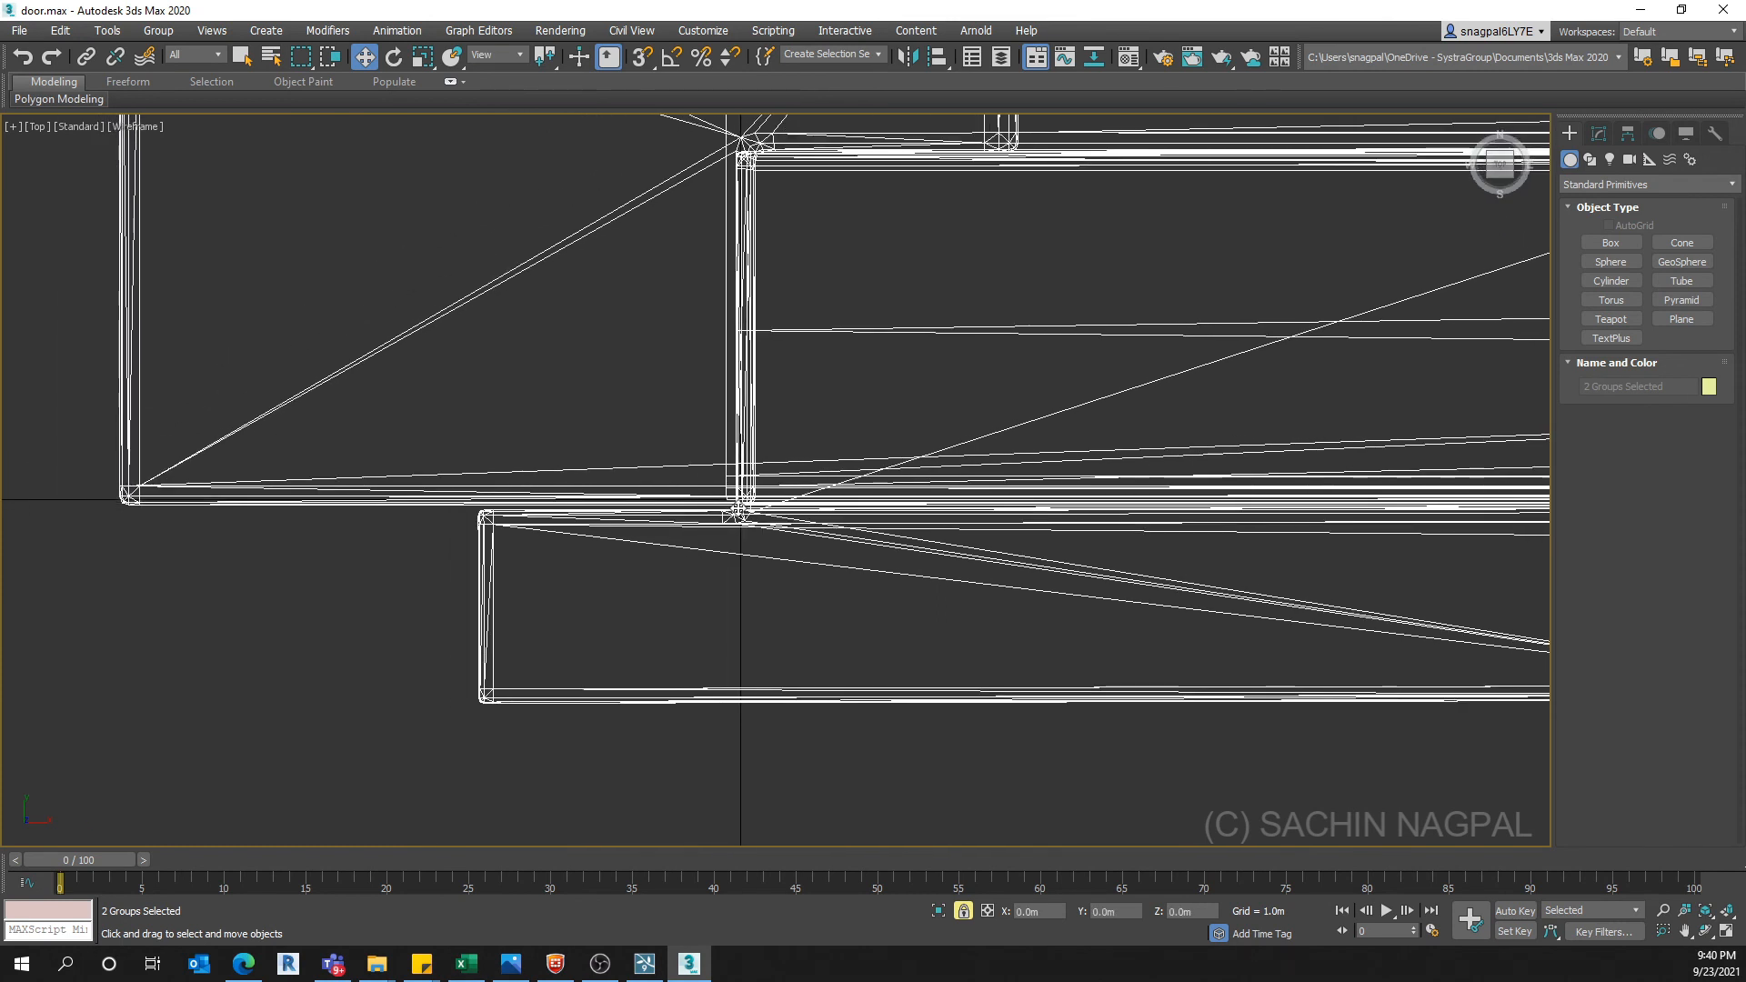
scroll(391, 523, "down", 3)
scroll(581, 519, "down", 2)
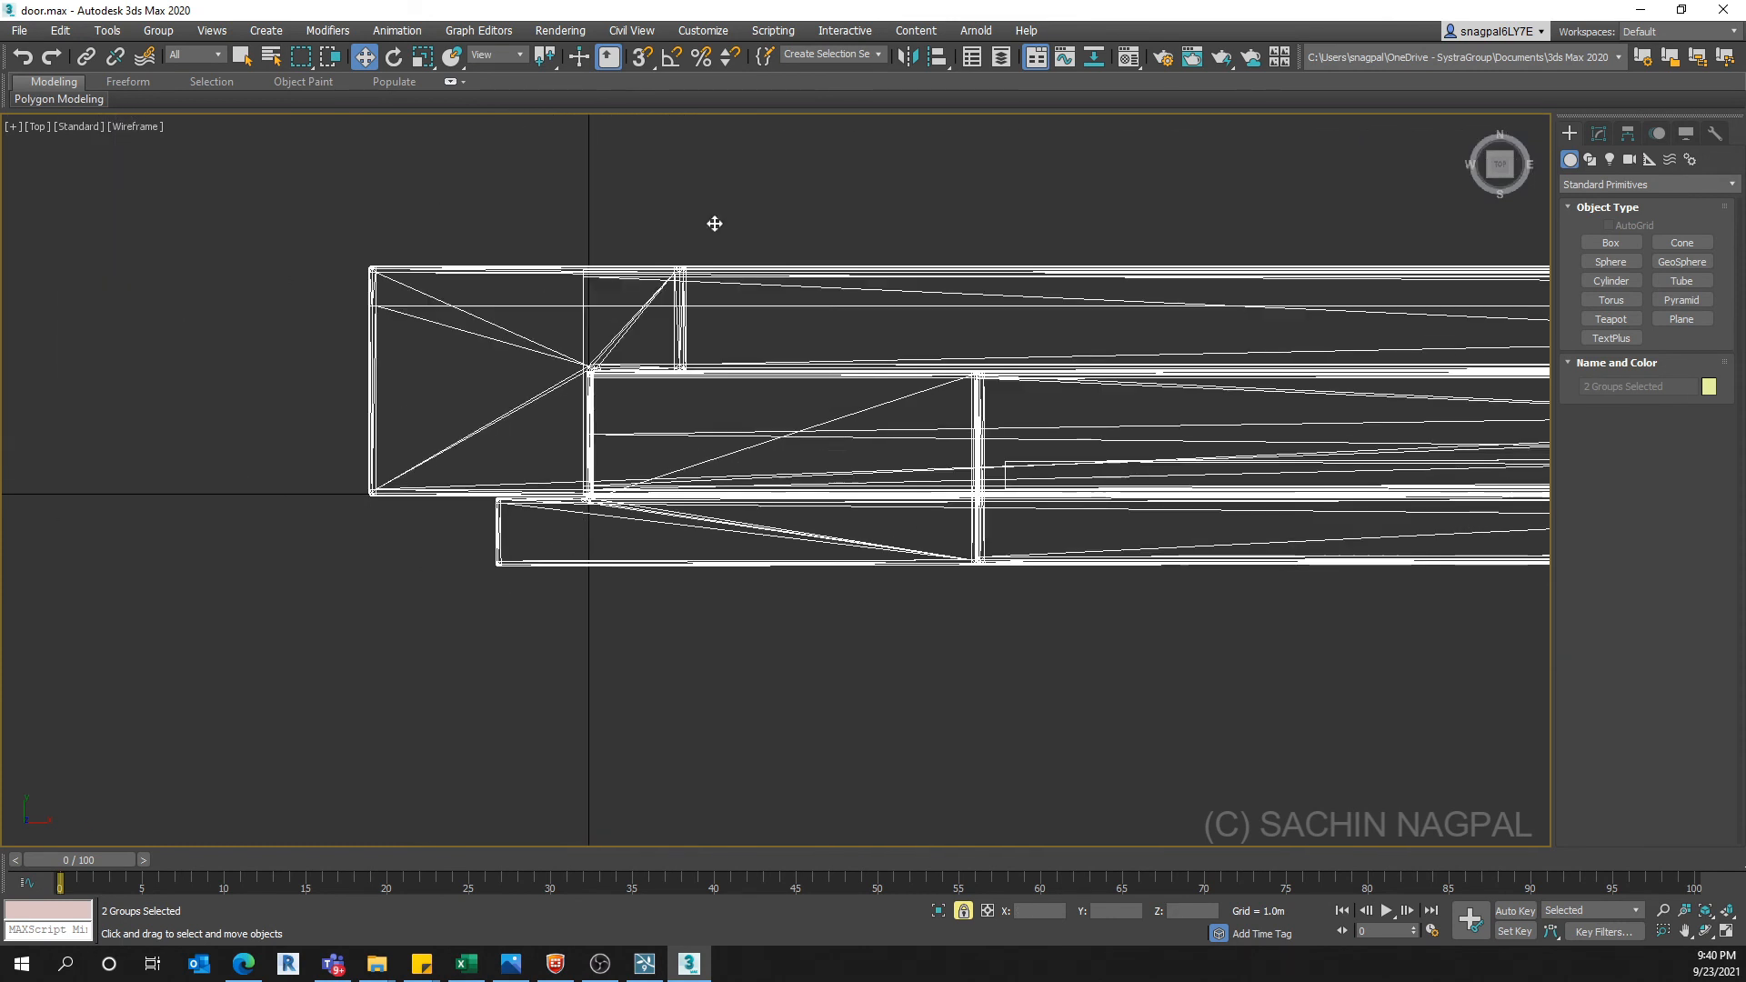
Select the door with handles and examine in perspective how its hinge corner sits against the world origin, then clear the selection
left_click(648, 575)
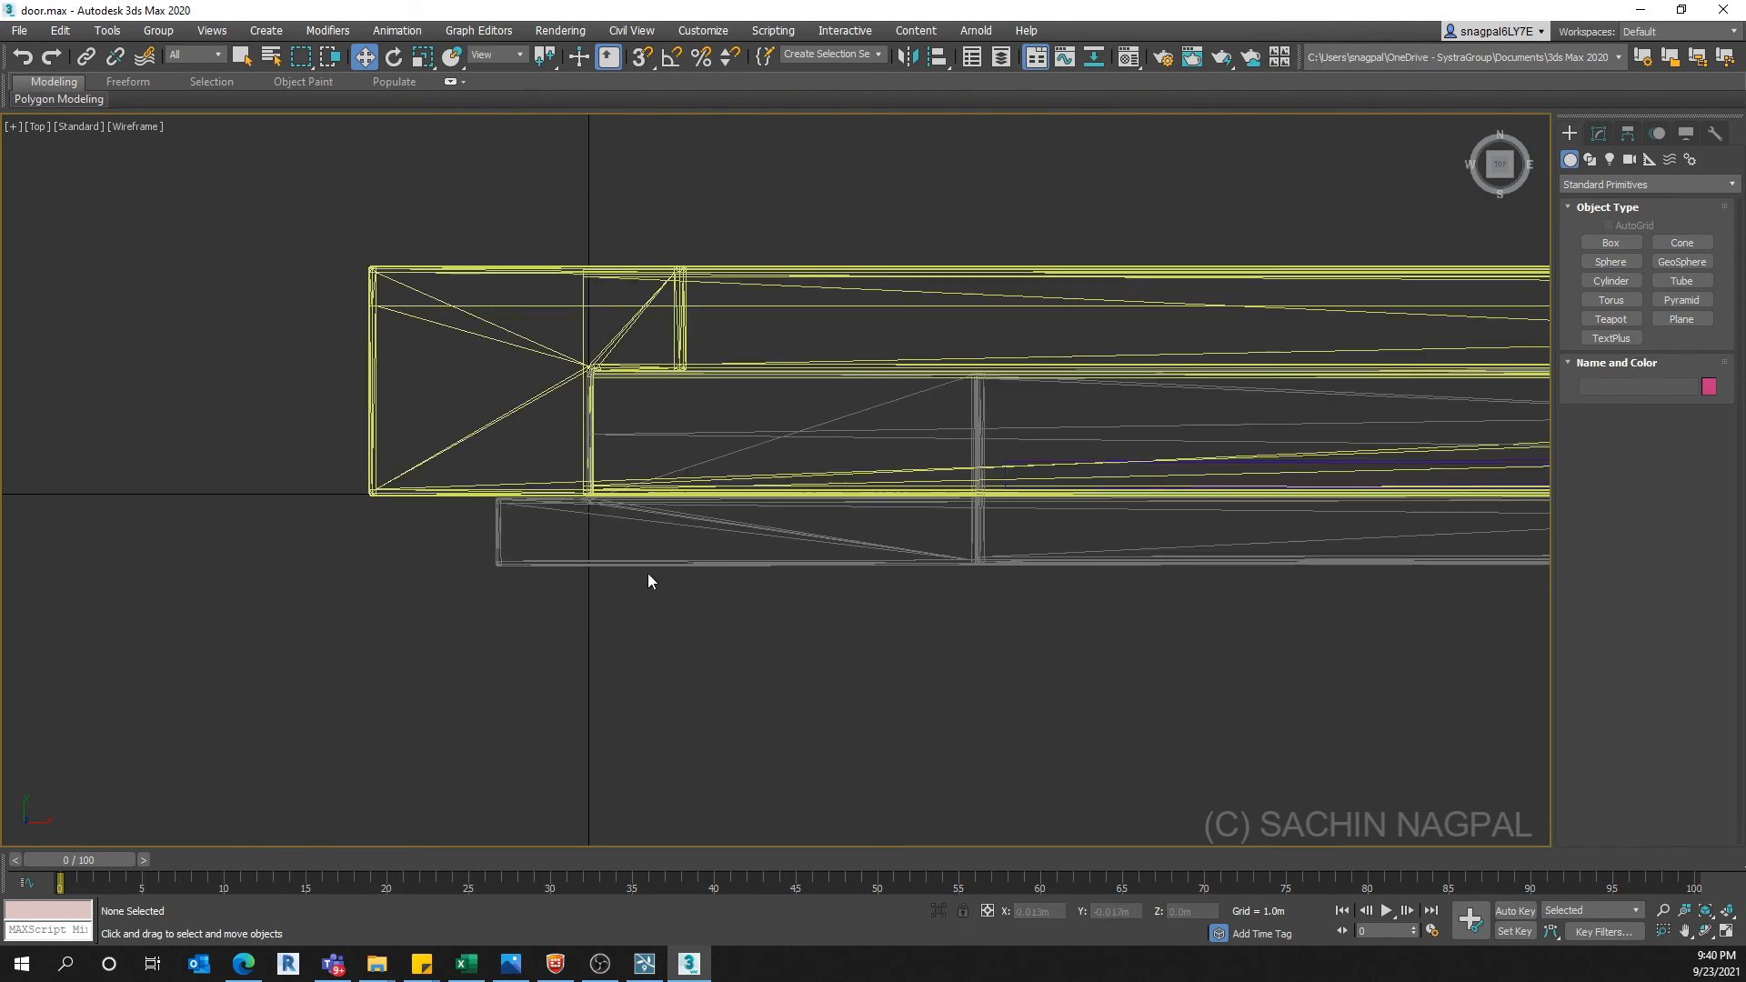
left_click(648, 561)
key("p")
key("z")
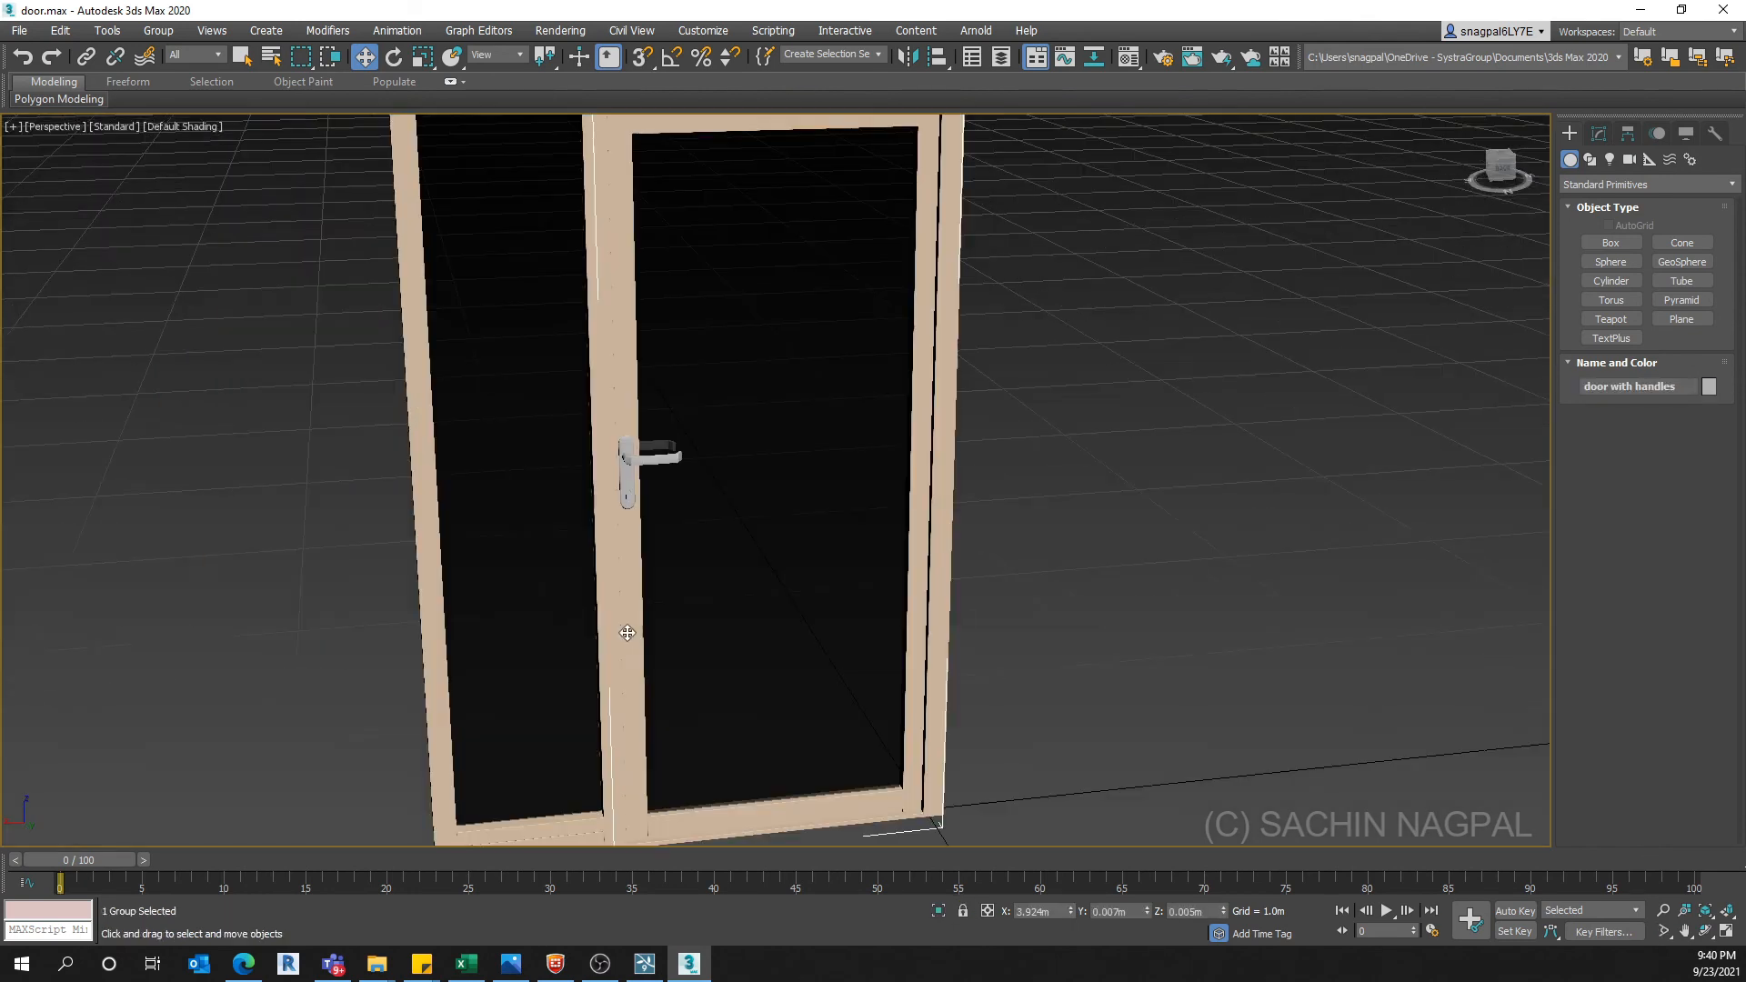
middle_click_drag(742, 628, 708, 544, "alt")
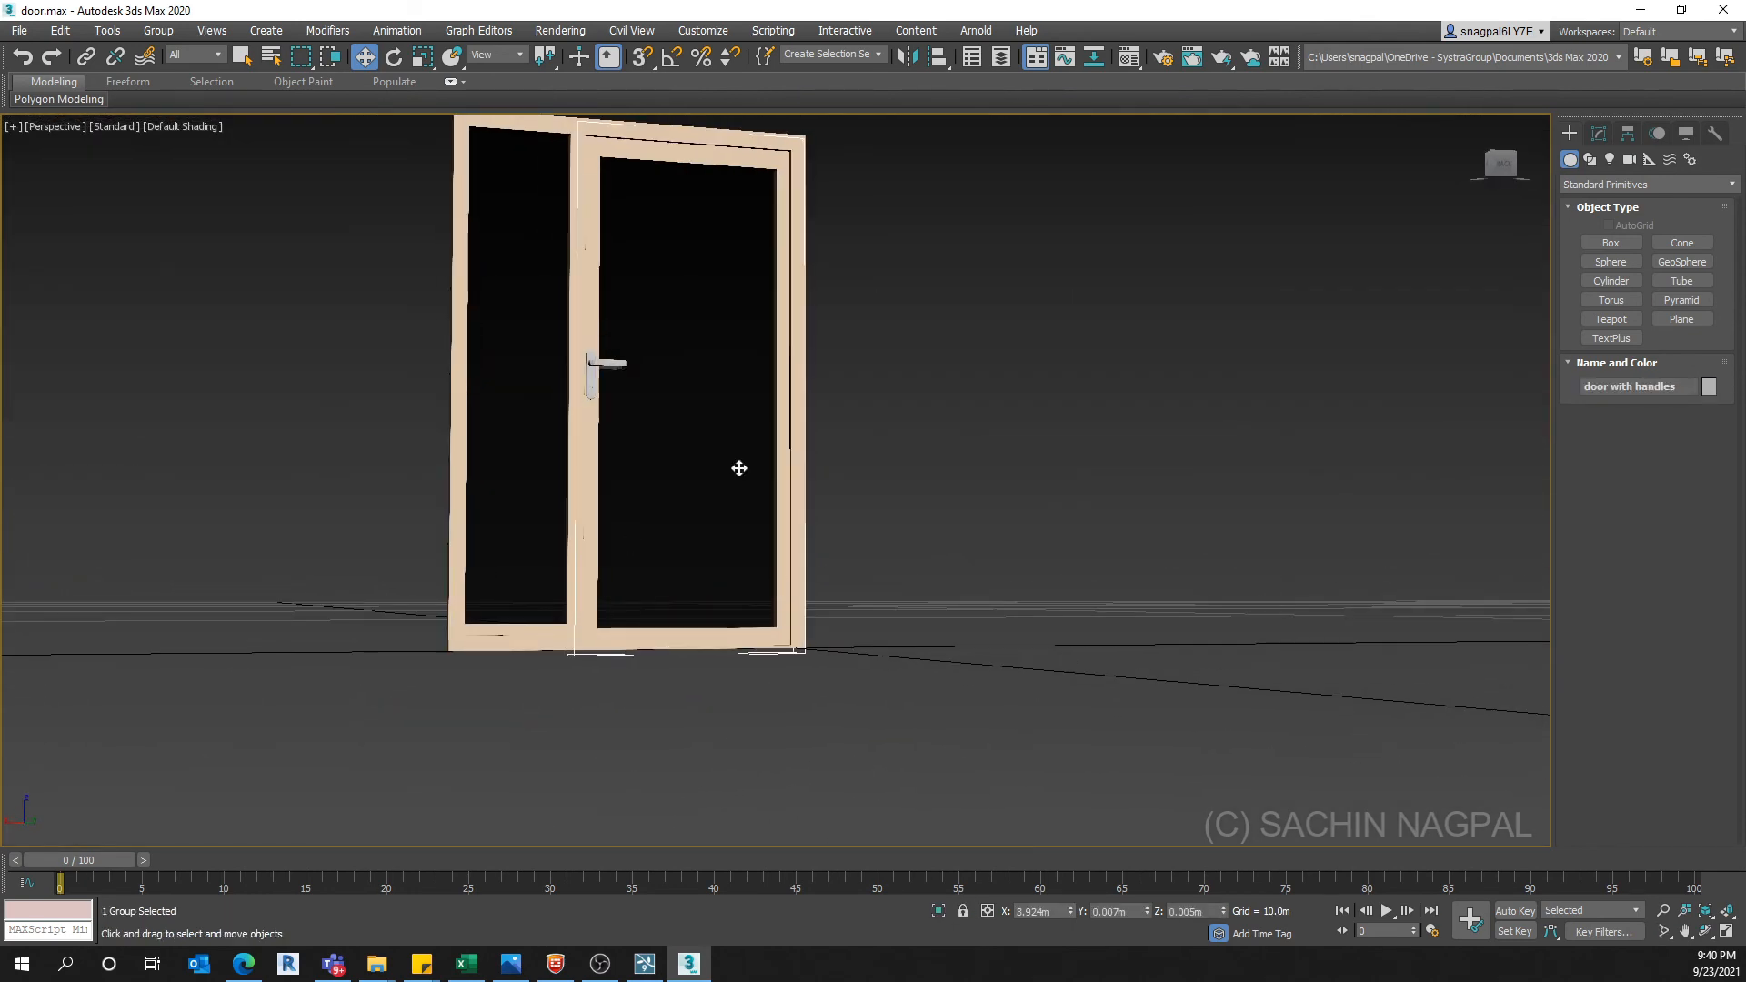
middle_click_drag(739, 468, 801, 637, "alt")
scroll(802, 636, "up", 4)
middle_click_drag(793, 555, 428, 654, "alt")
middle_click_drag(428, 654, 567, 577)
scroll(514, 515, "down", 5)
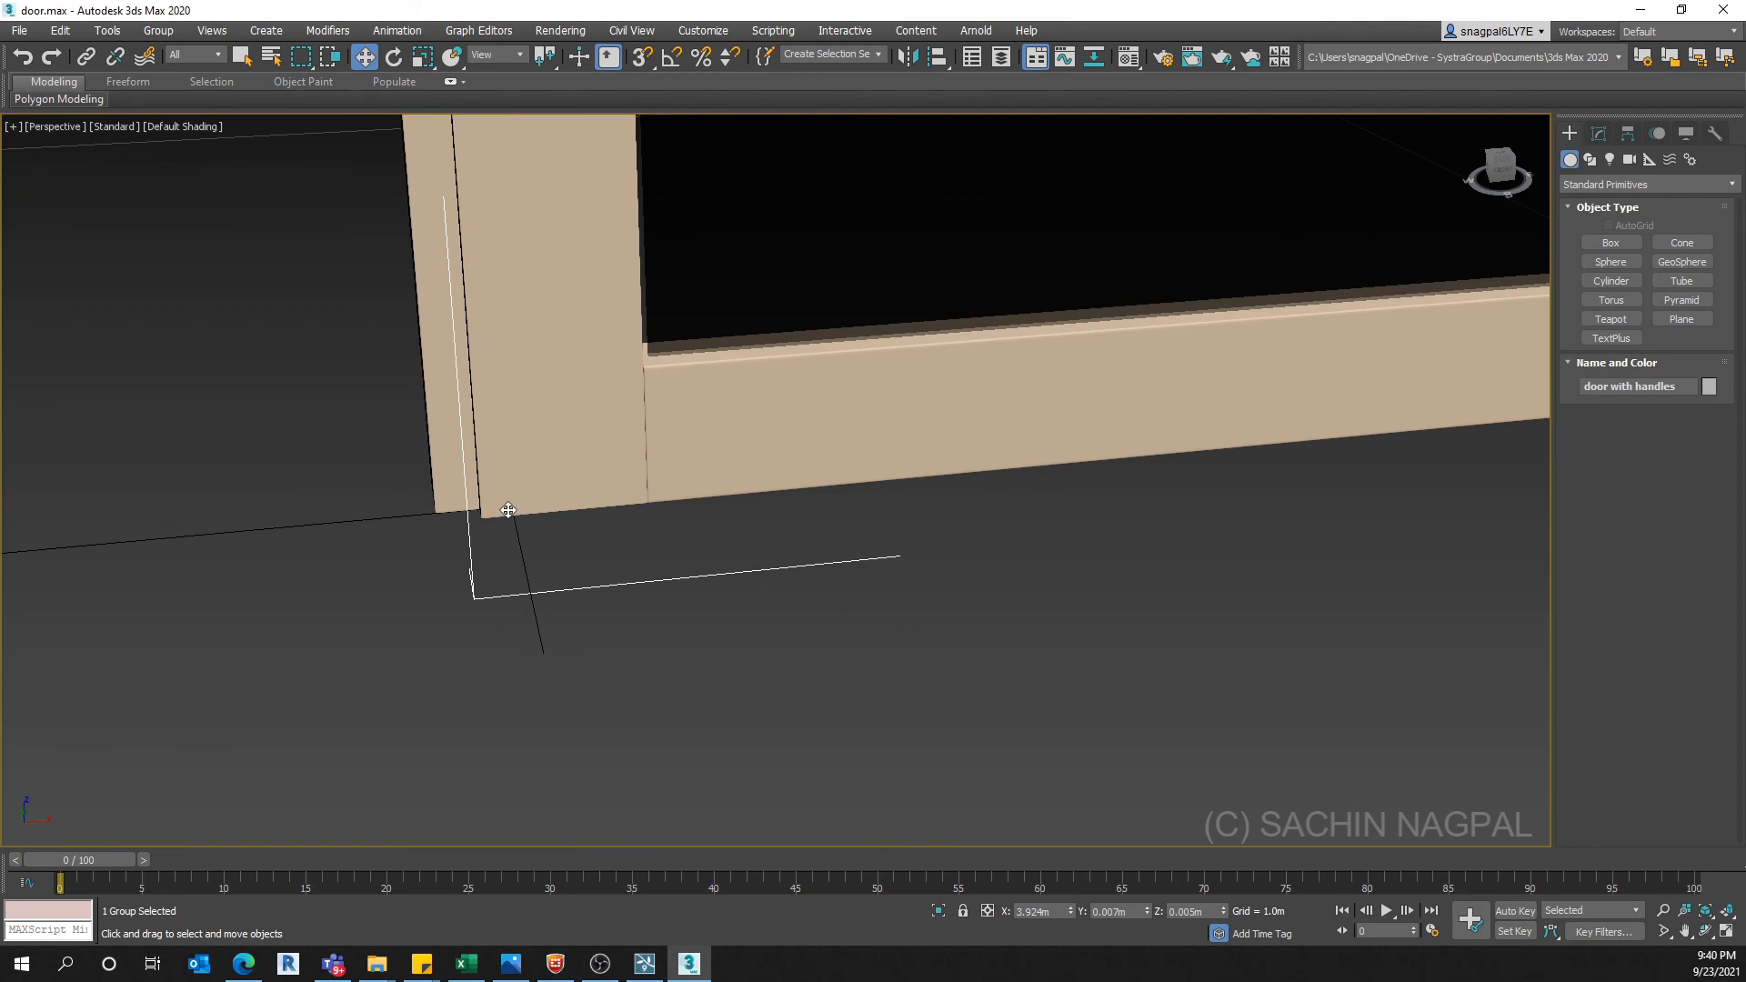
middle_click_drag(518, 546, 787, 617, "alt")
left_click(711, 679)
middle_click_drag(779, 682, 761, 713)
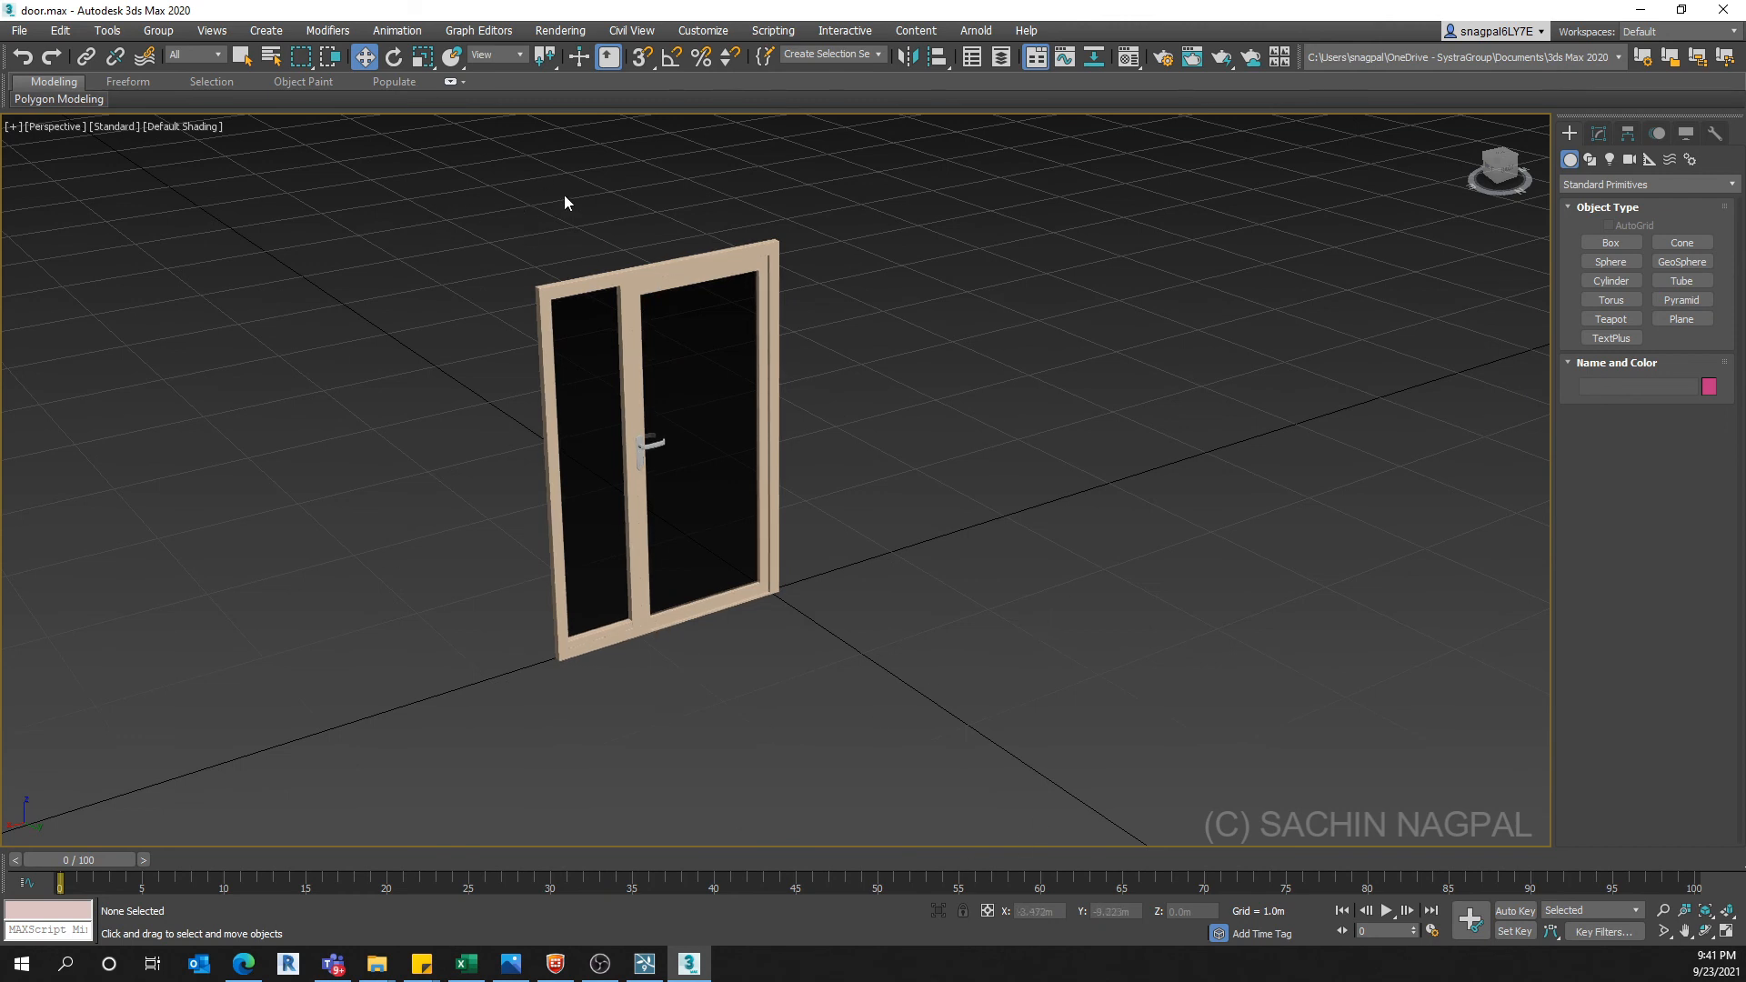
Select the door with handles group and ungroup it into separate objects
left_click(655, 443)
left_click(647, 670)
left_click(705, 457)
middle_click_drag(706, 457, 709, 674, "alt")
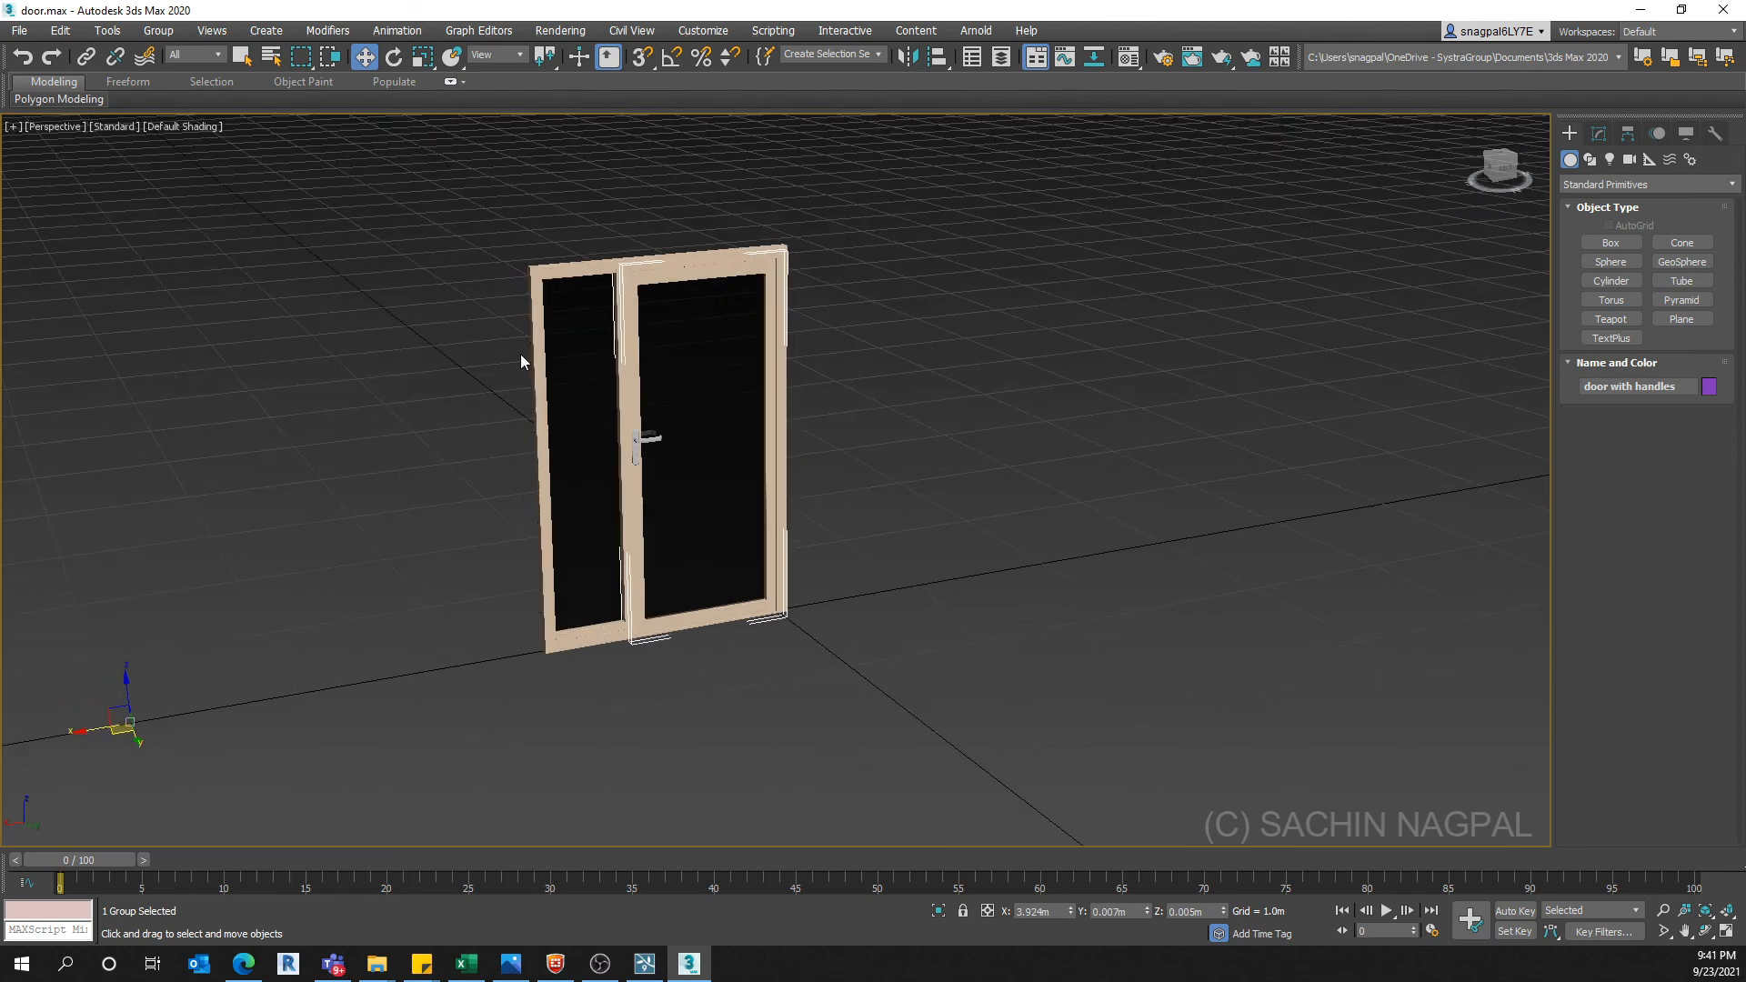
left_click(166, 34)
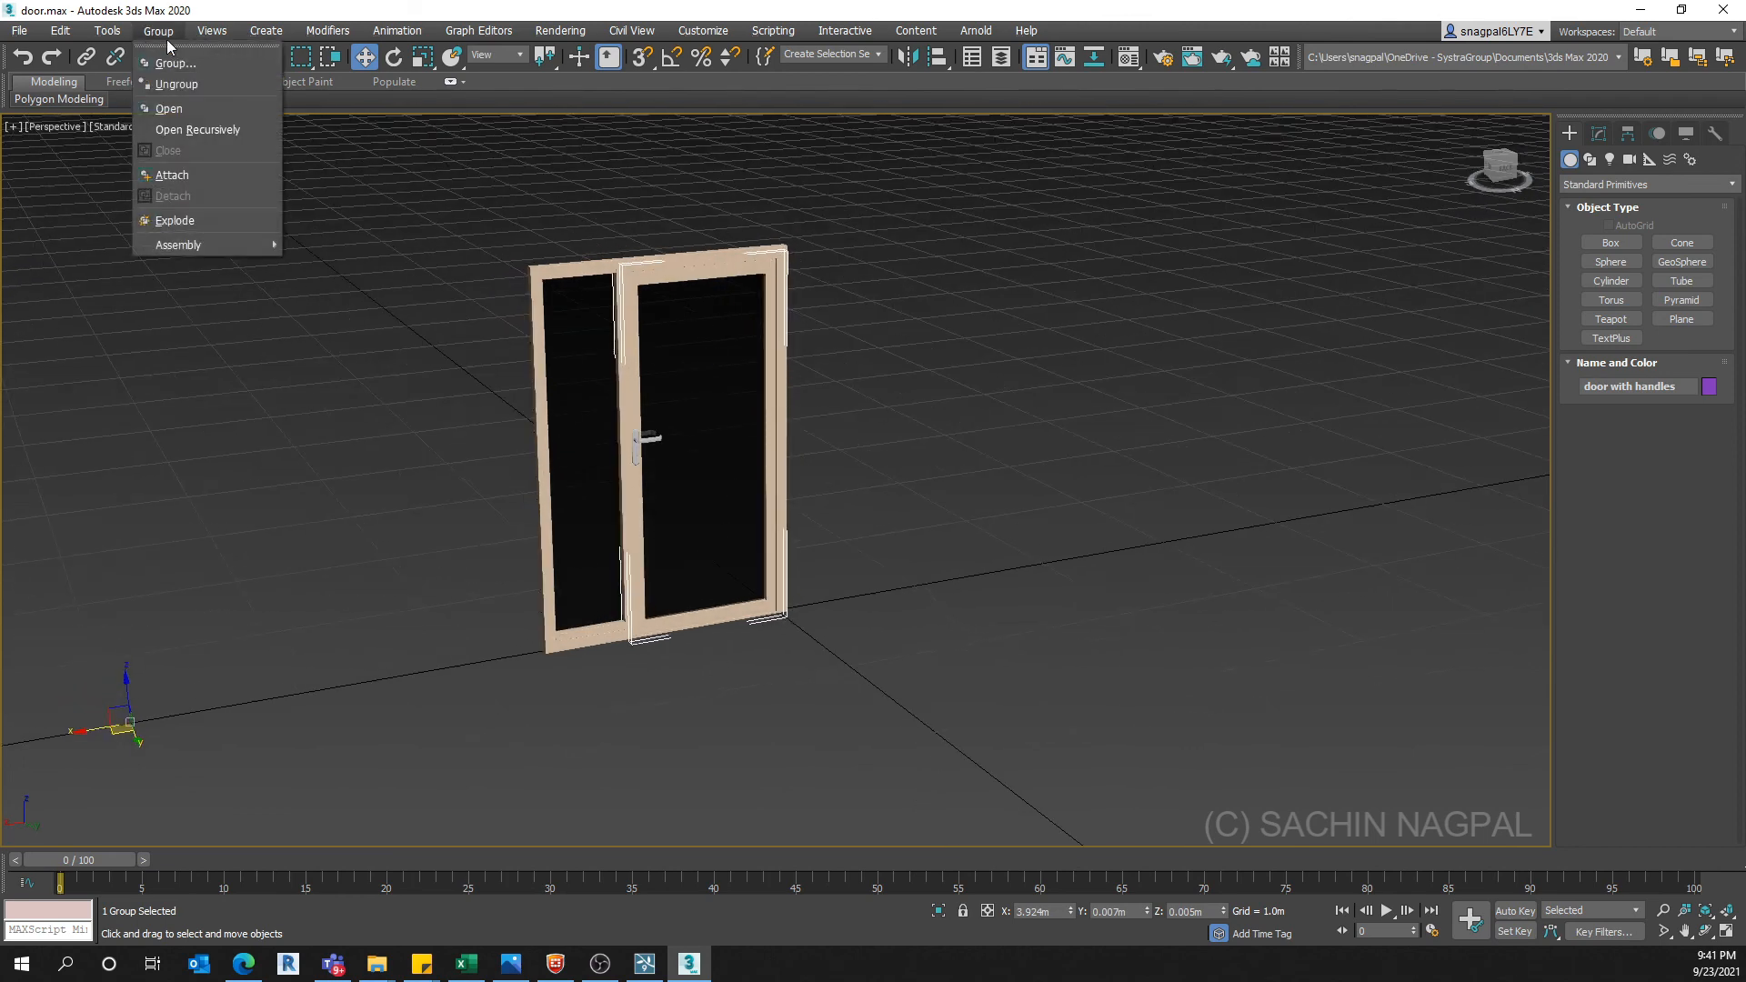
left_click(182, 91)
left_click(1001, 305)
Select the door handles, try moving them upward as a separate object, and undo the move
scroll(682, 464, "up", 4)
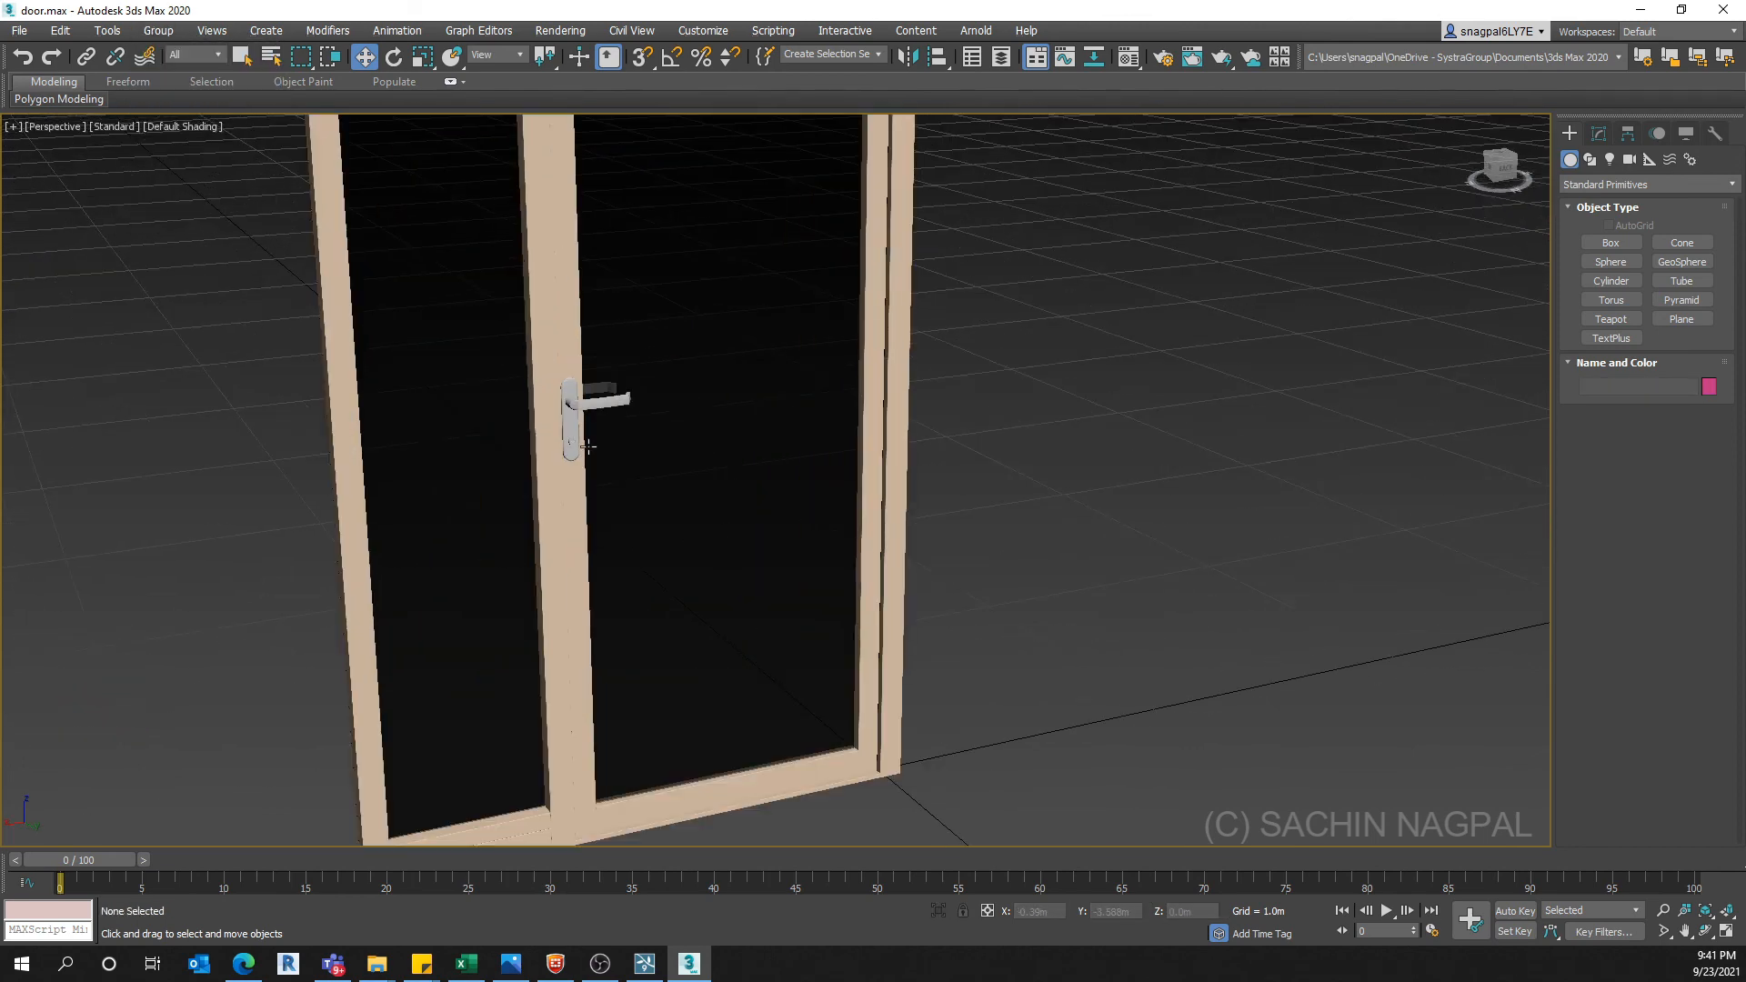
left_click(590, 402)
left_click_drag(564, 362, 555, 287)
key("ctrl+z")
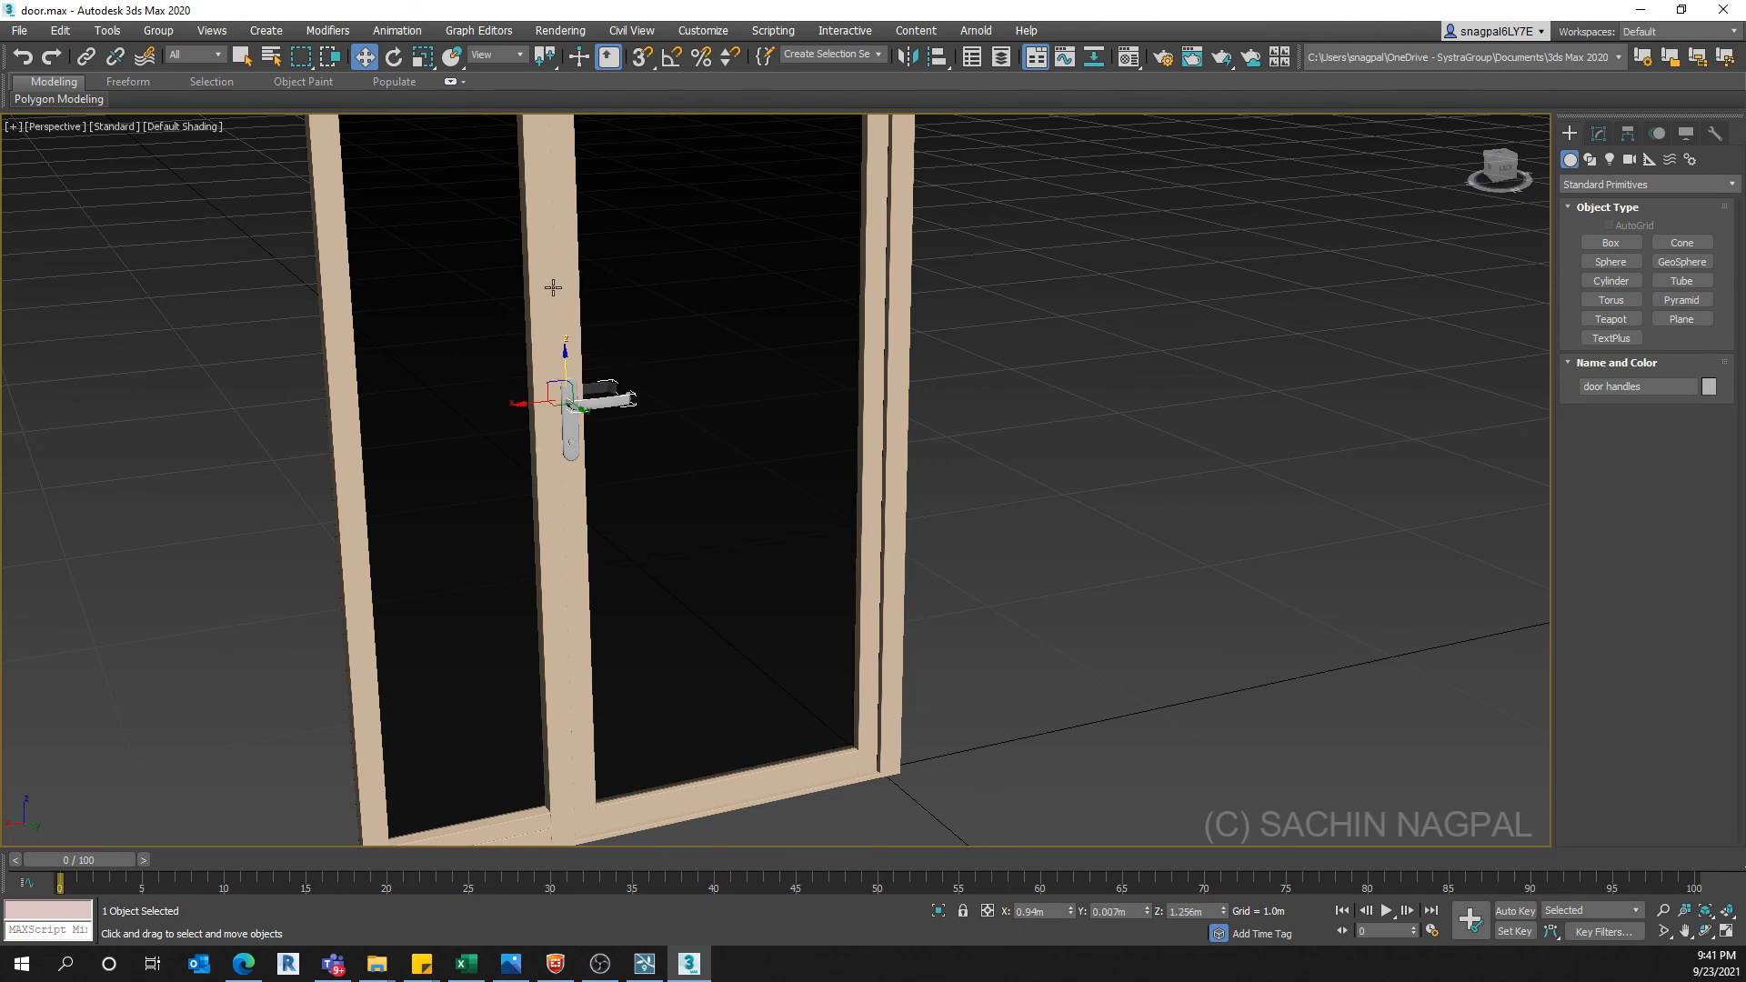
middle_click_drag(1087, 723, 1172, 693)
middle_click_drag(955, 757, 952, 741)
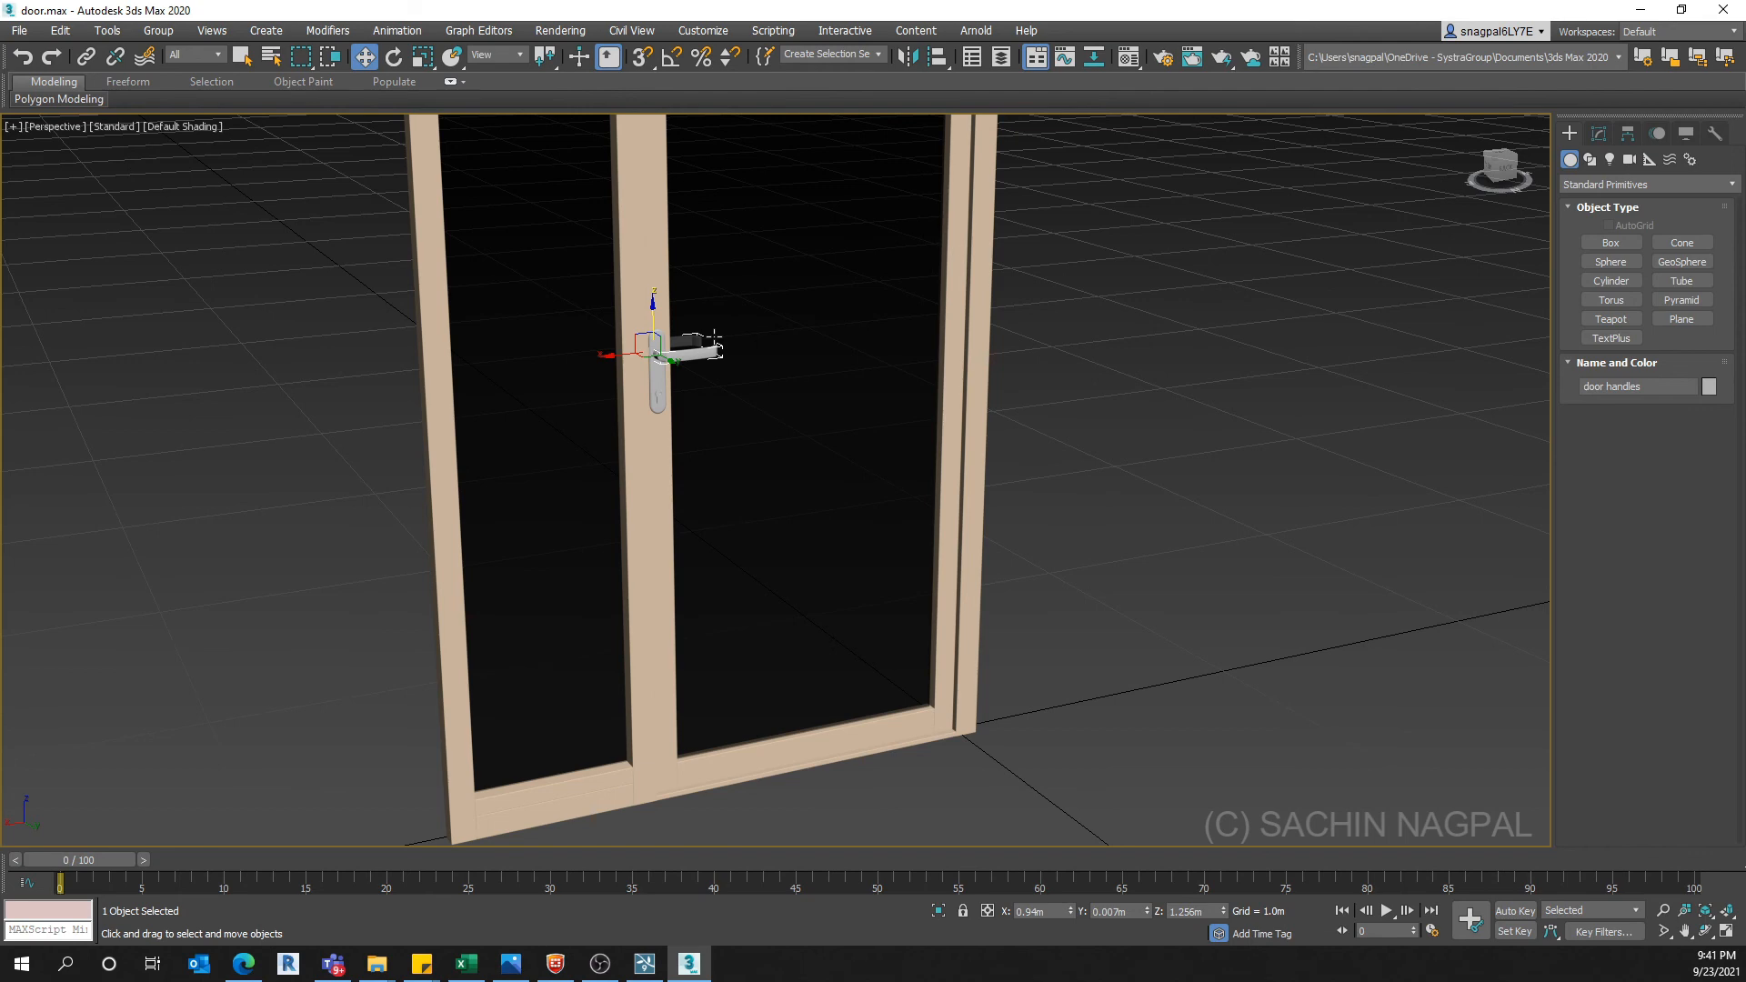
middle_click_drag(682, 432, 705, 472)
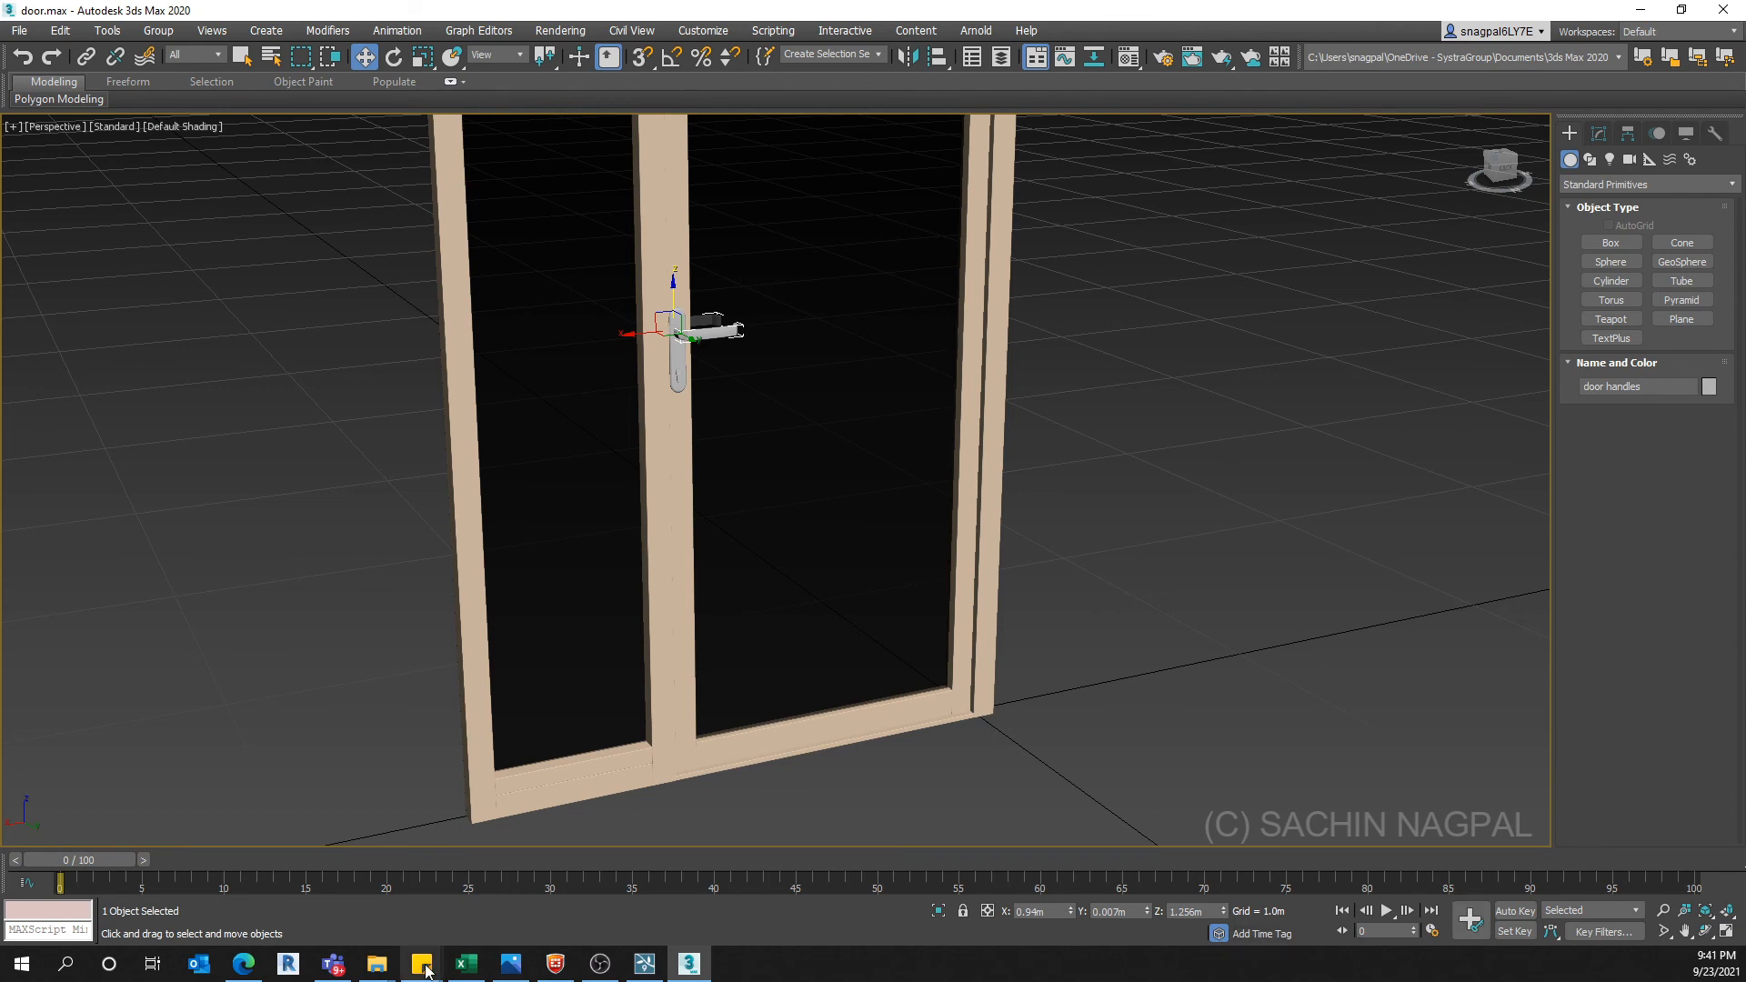
Switch to Lumion, play the first seconds of clip 6 to judge when the door should open, and return to 3ds Max
left_click(645, 964)
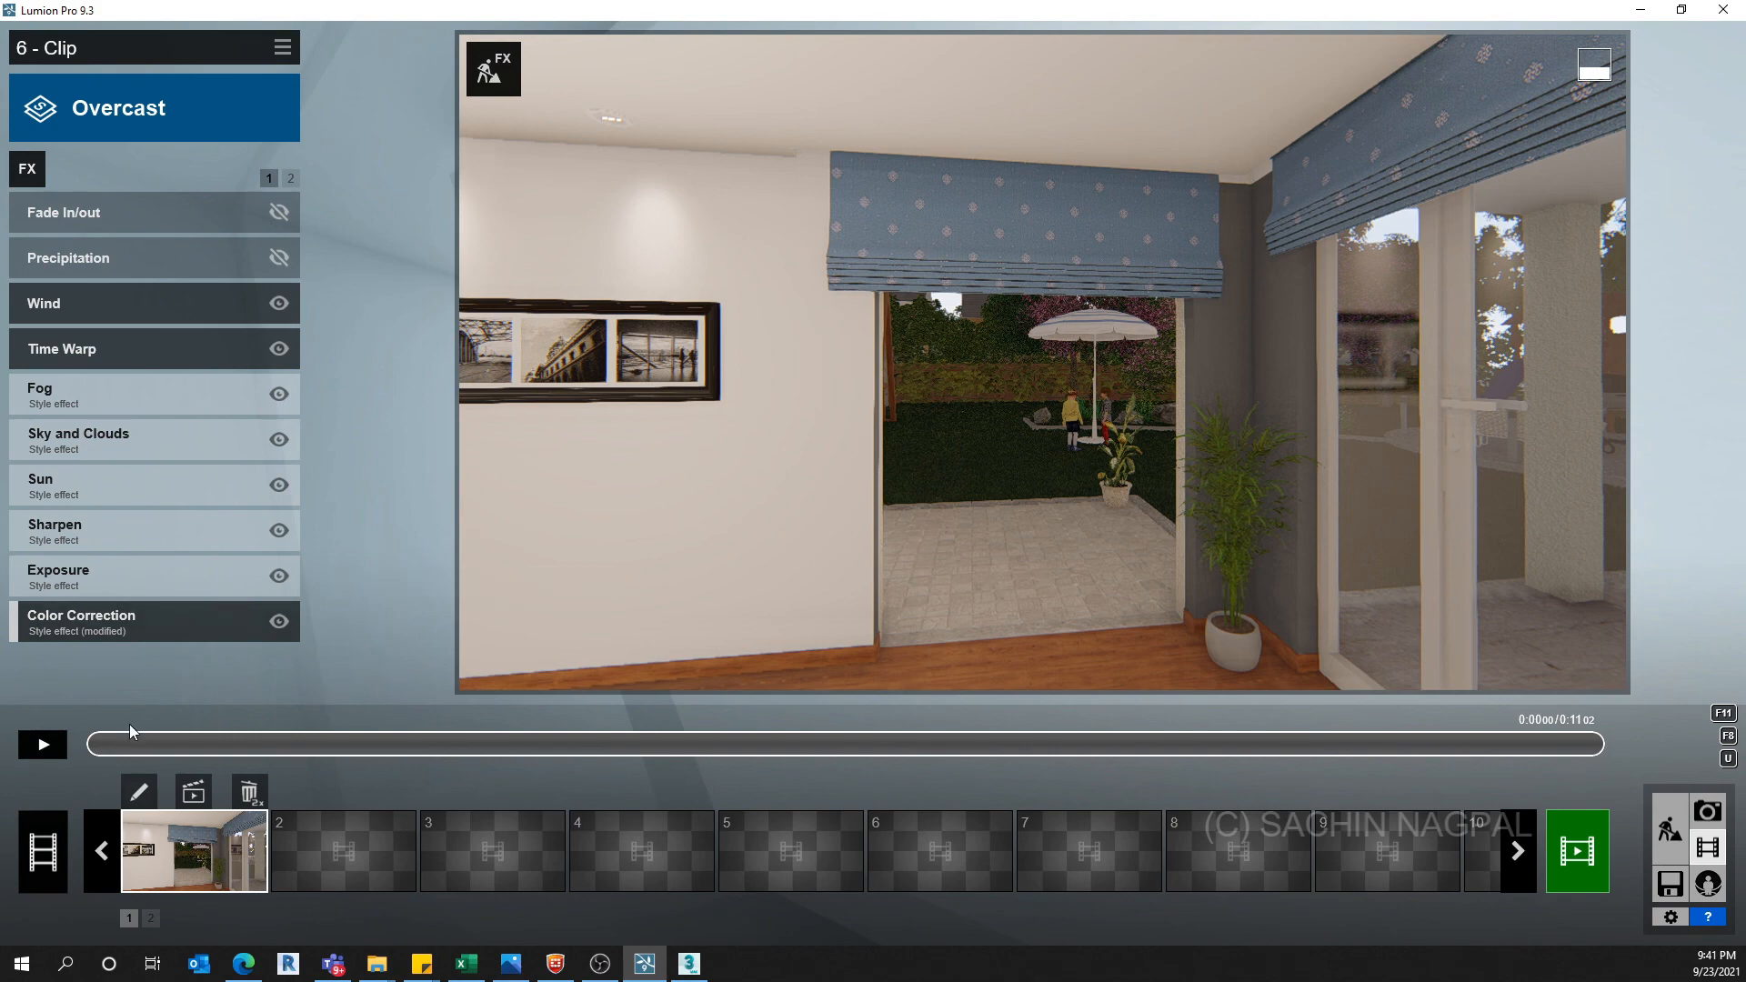
left_click(37, 748)
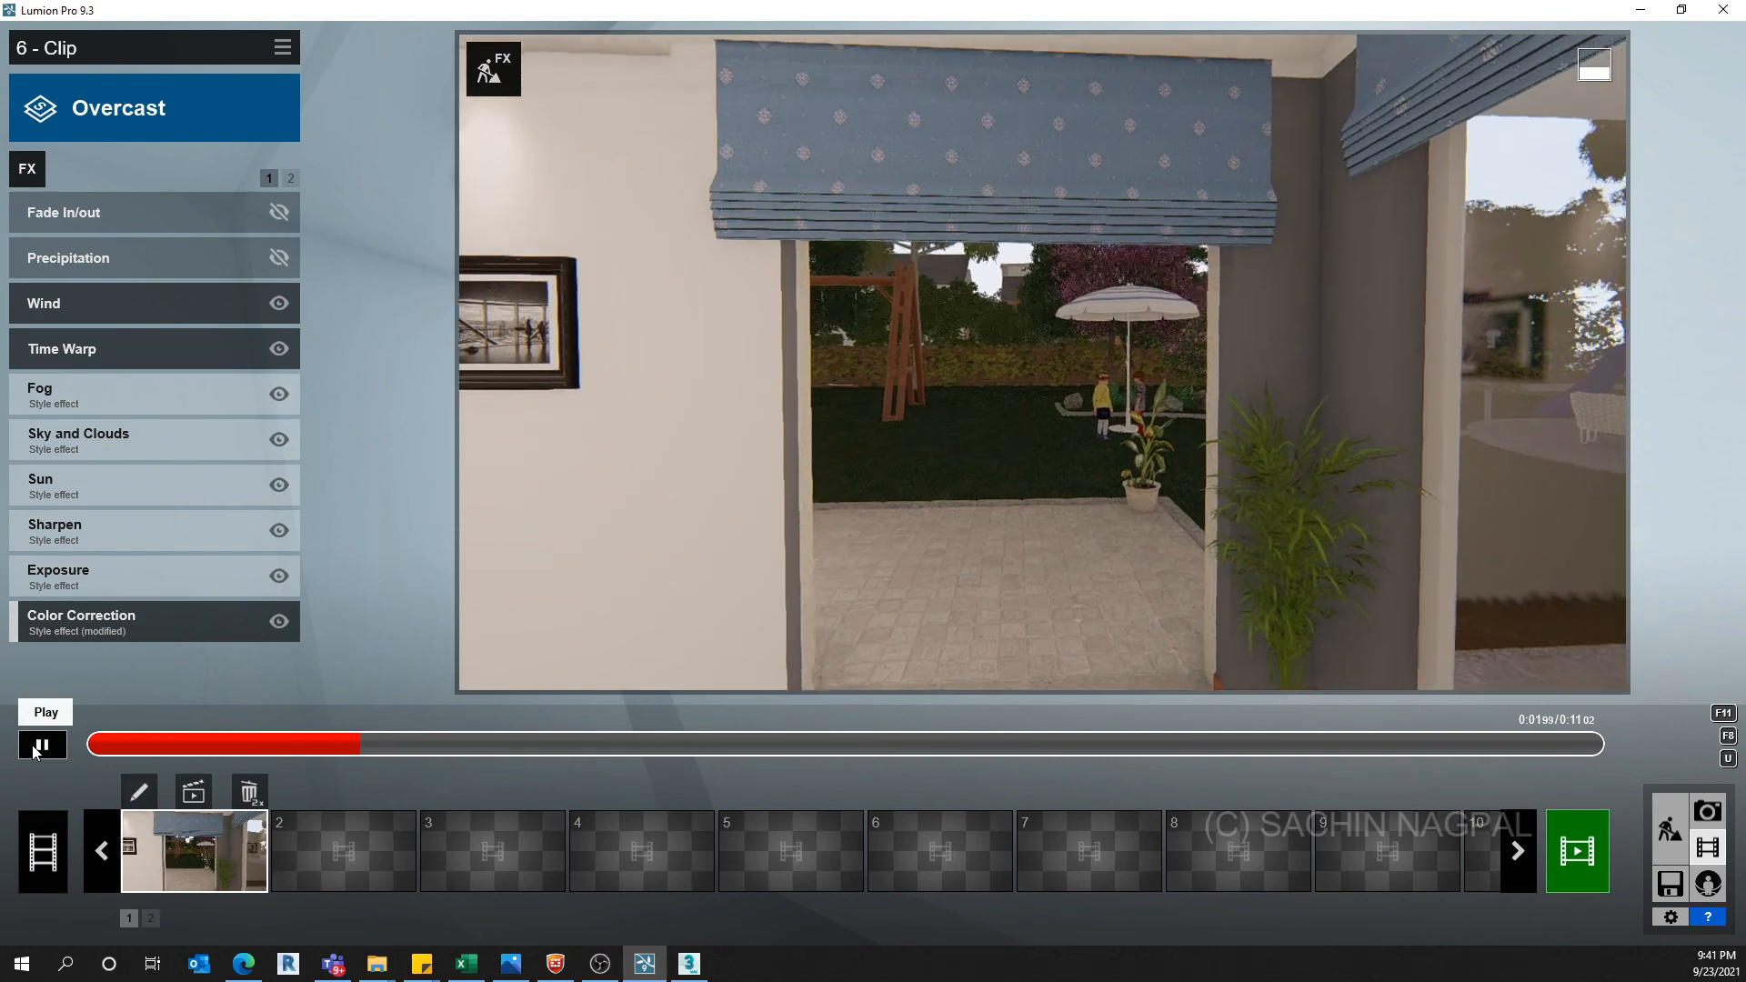
left_click(36, 748)
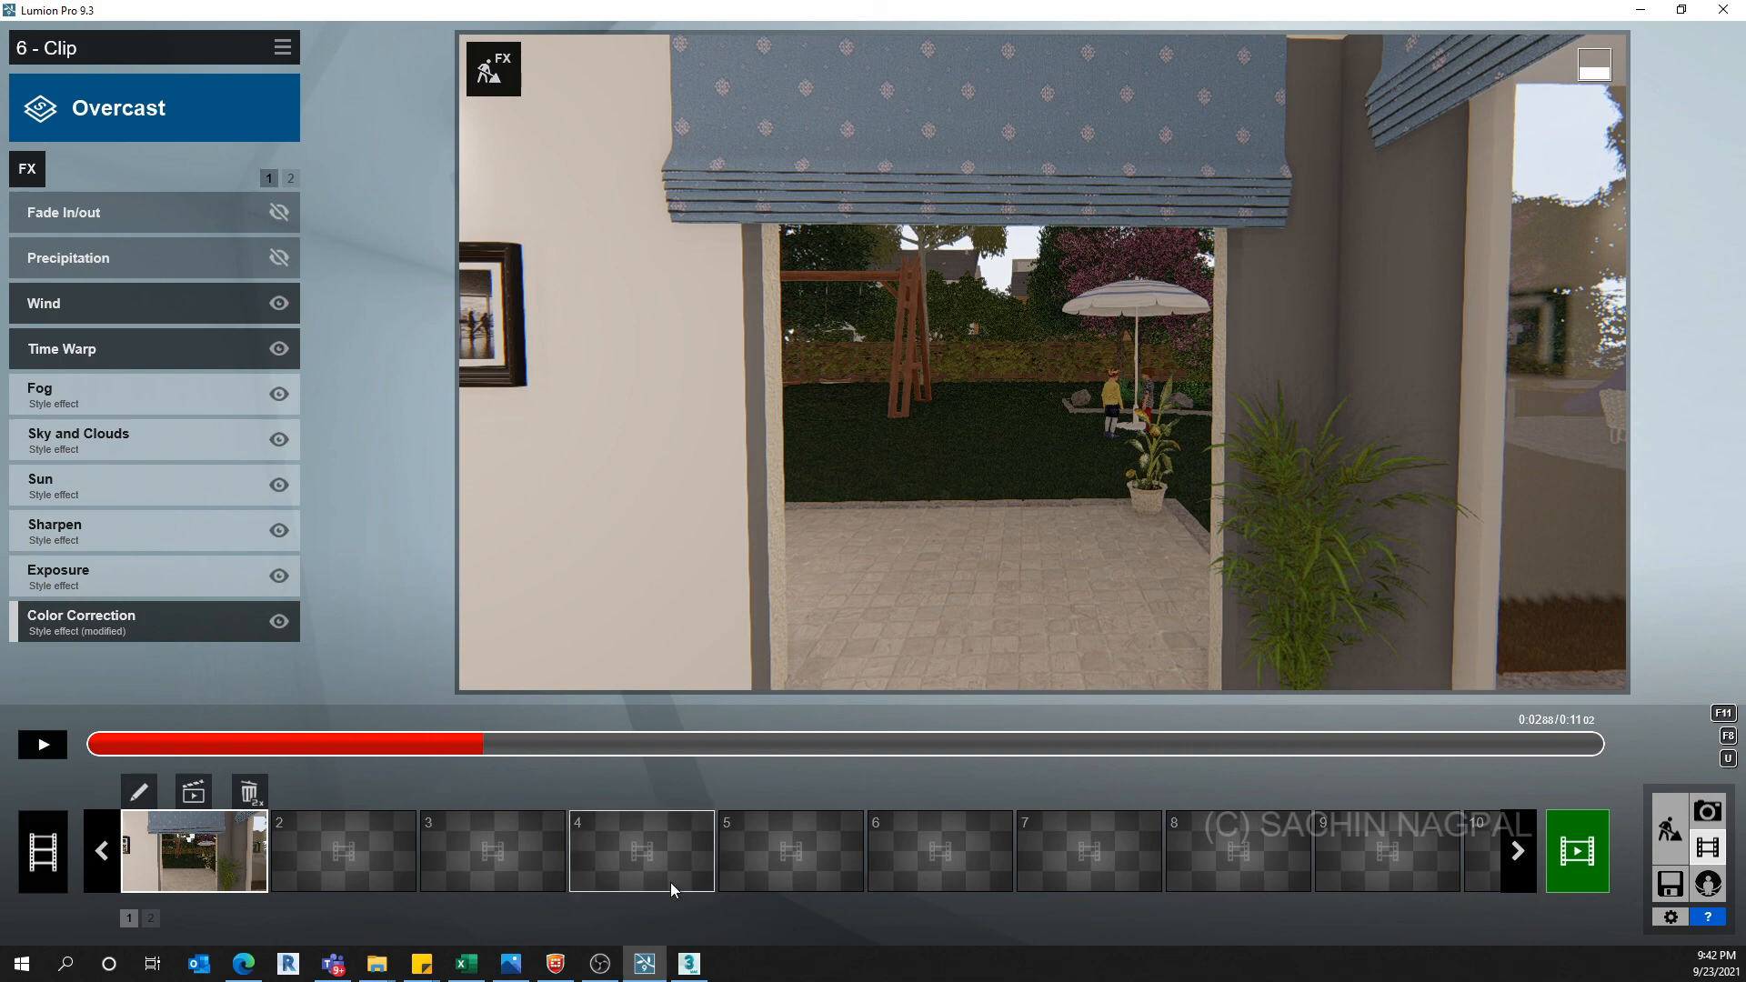
left_click(689, 966)
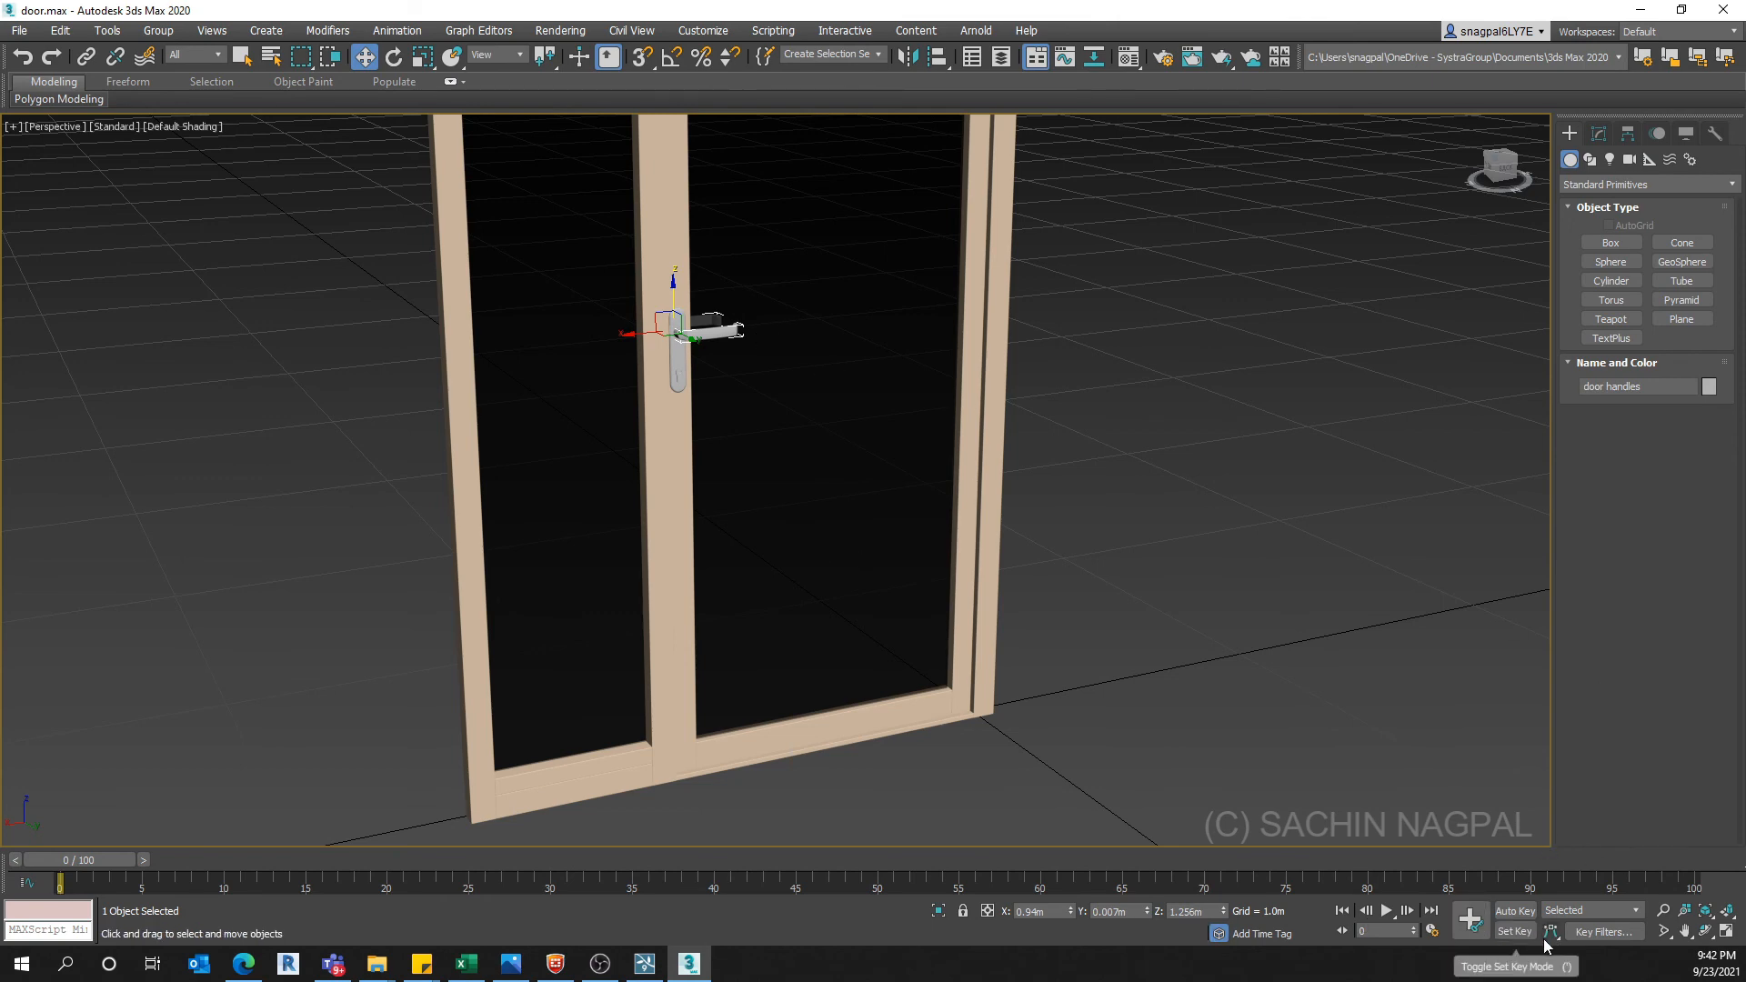
Set the animation's end time to frame 400 in the time configuration
left_click(1432, 932)
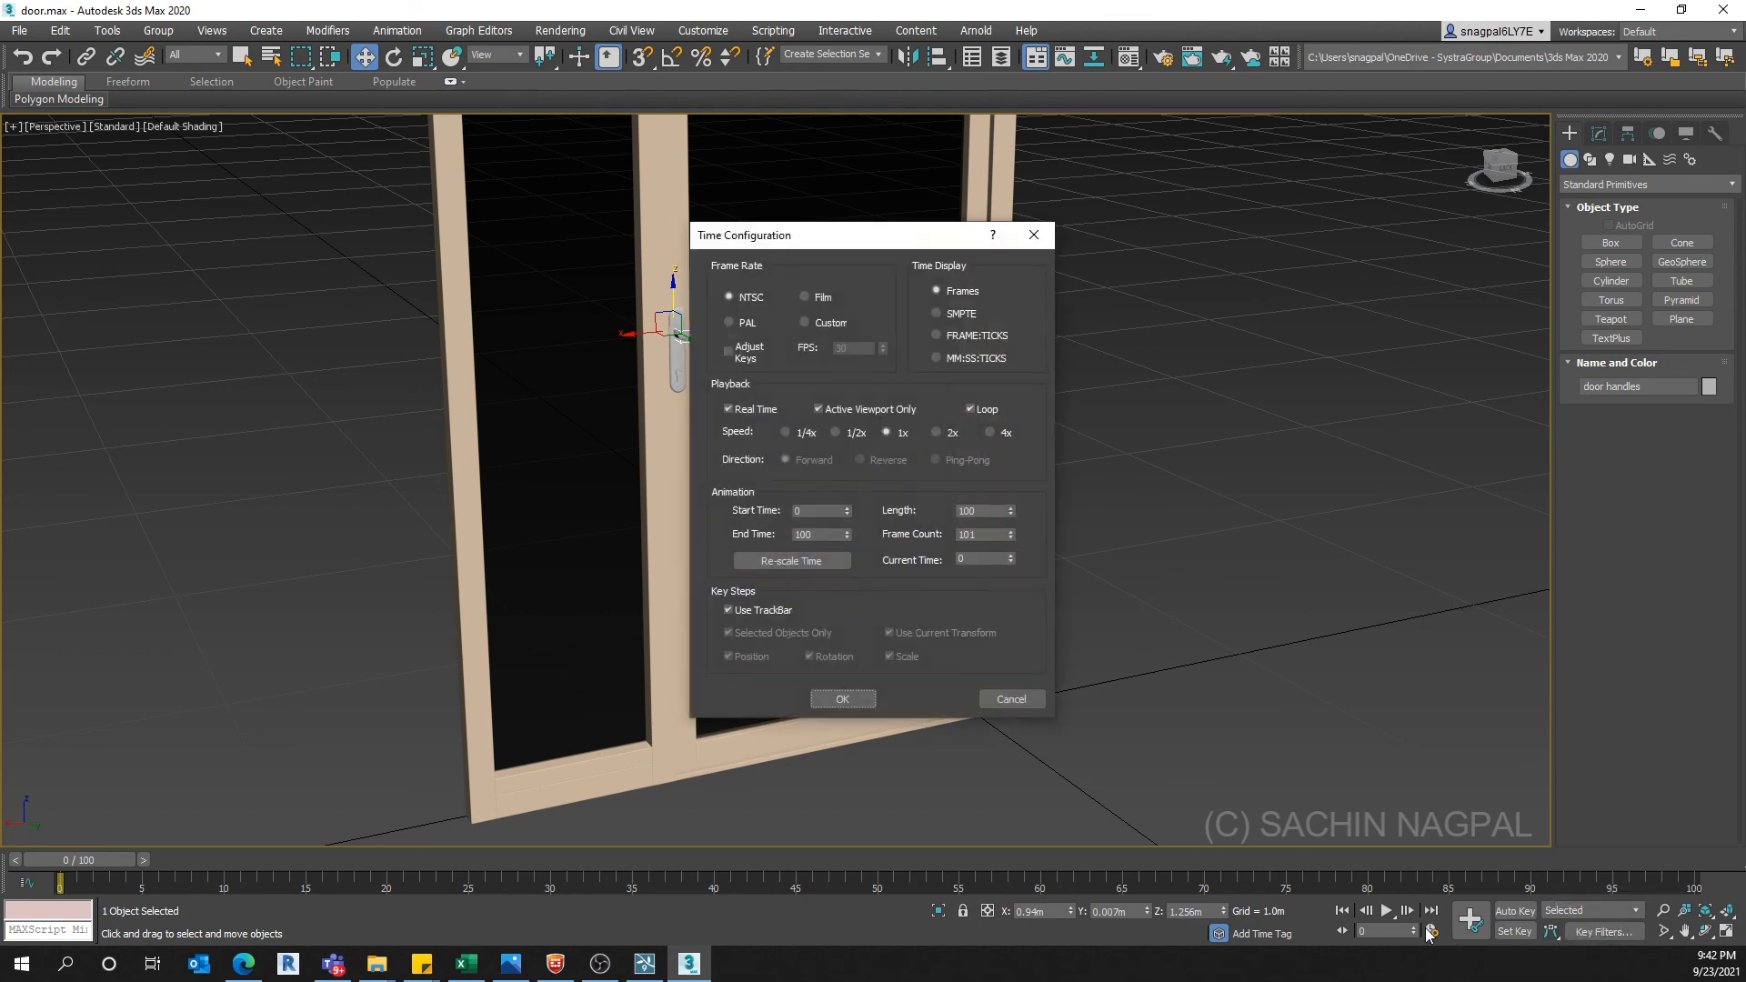
double_click(804, 537)
type("4")
left_click(842, 699)
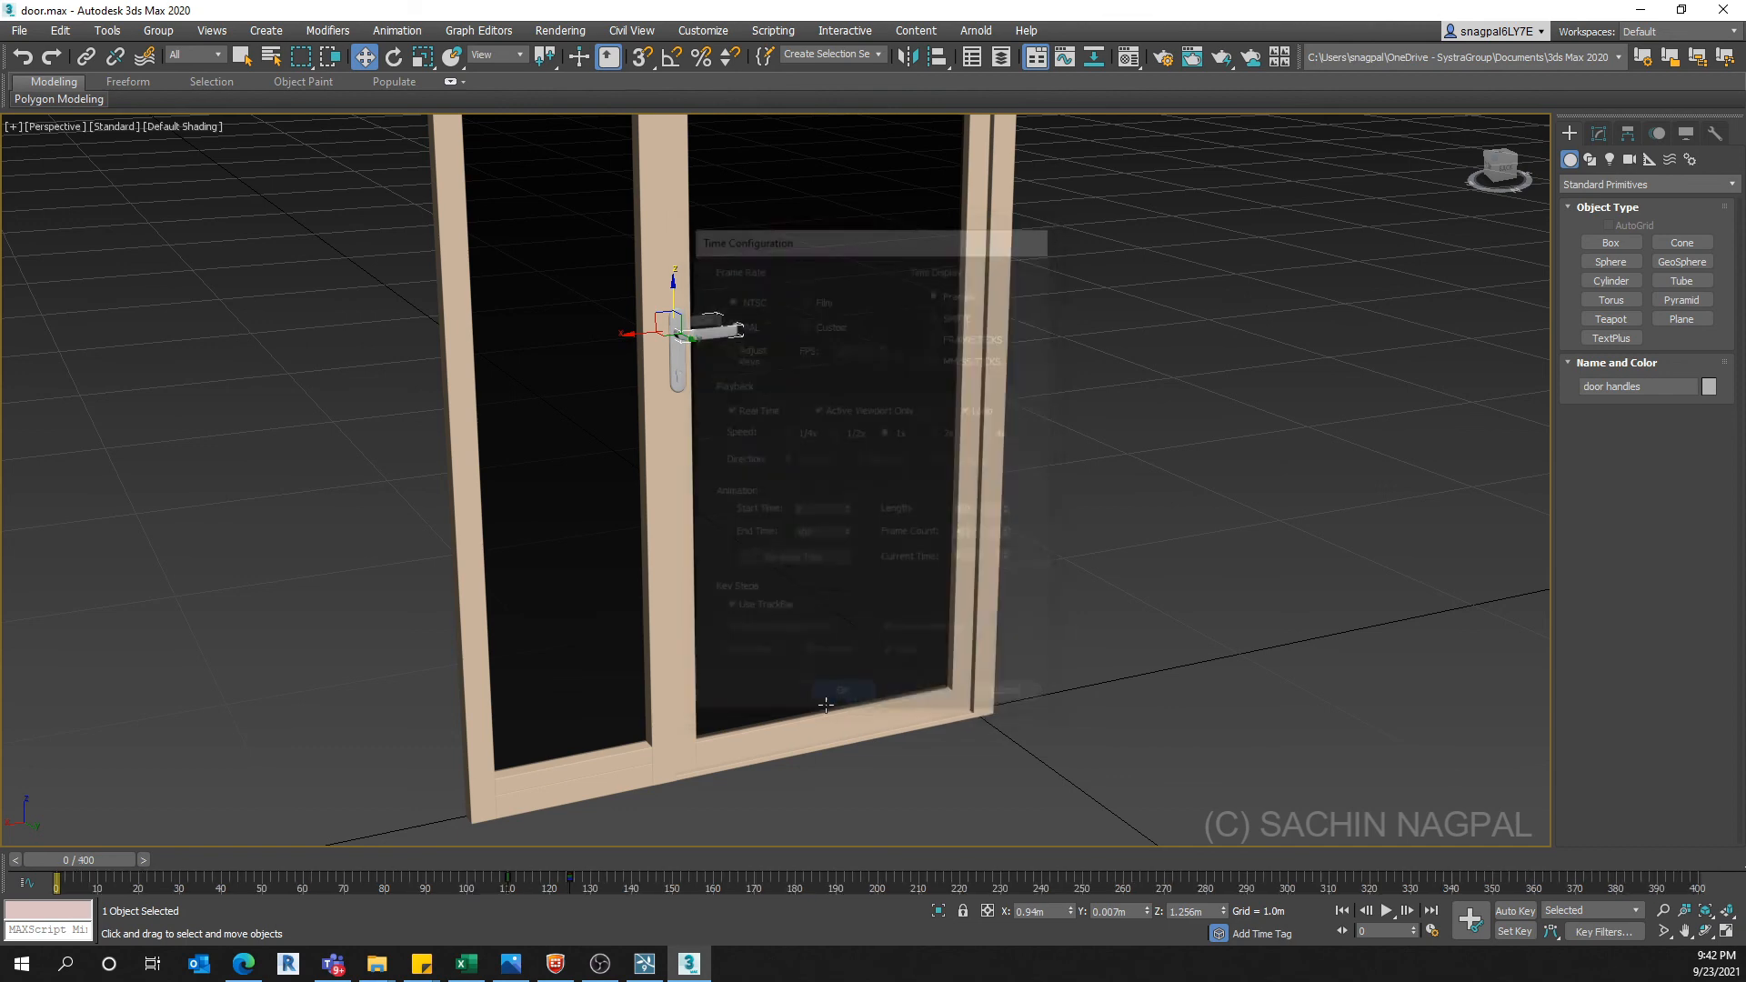
Go to frame 60, turn on Auto Key, and create a position, rotation and scale key there for the door handles
middle_click_drag(1515, 477, 258, 788, "alt")
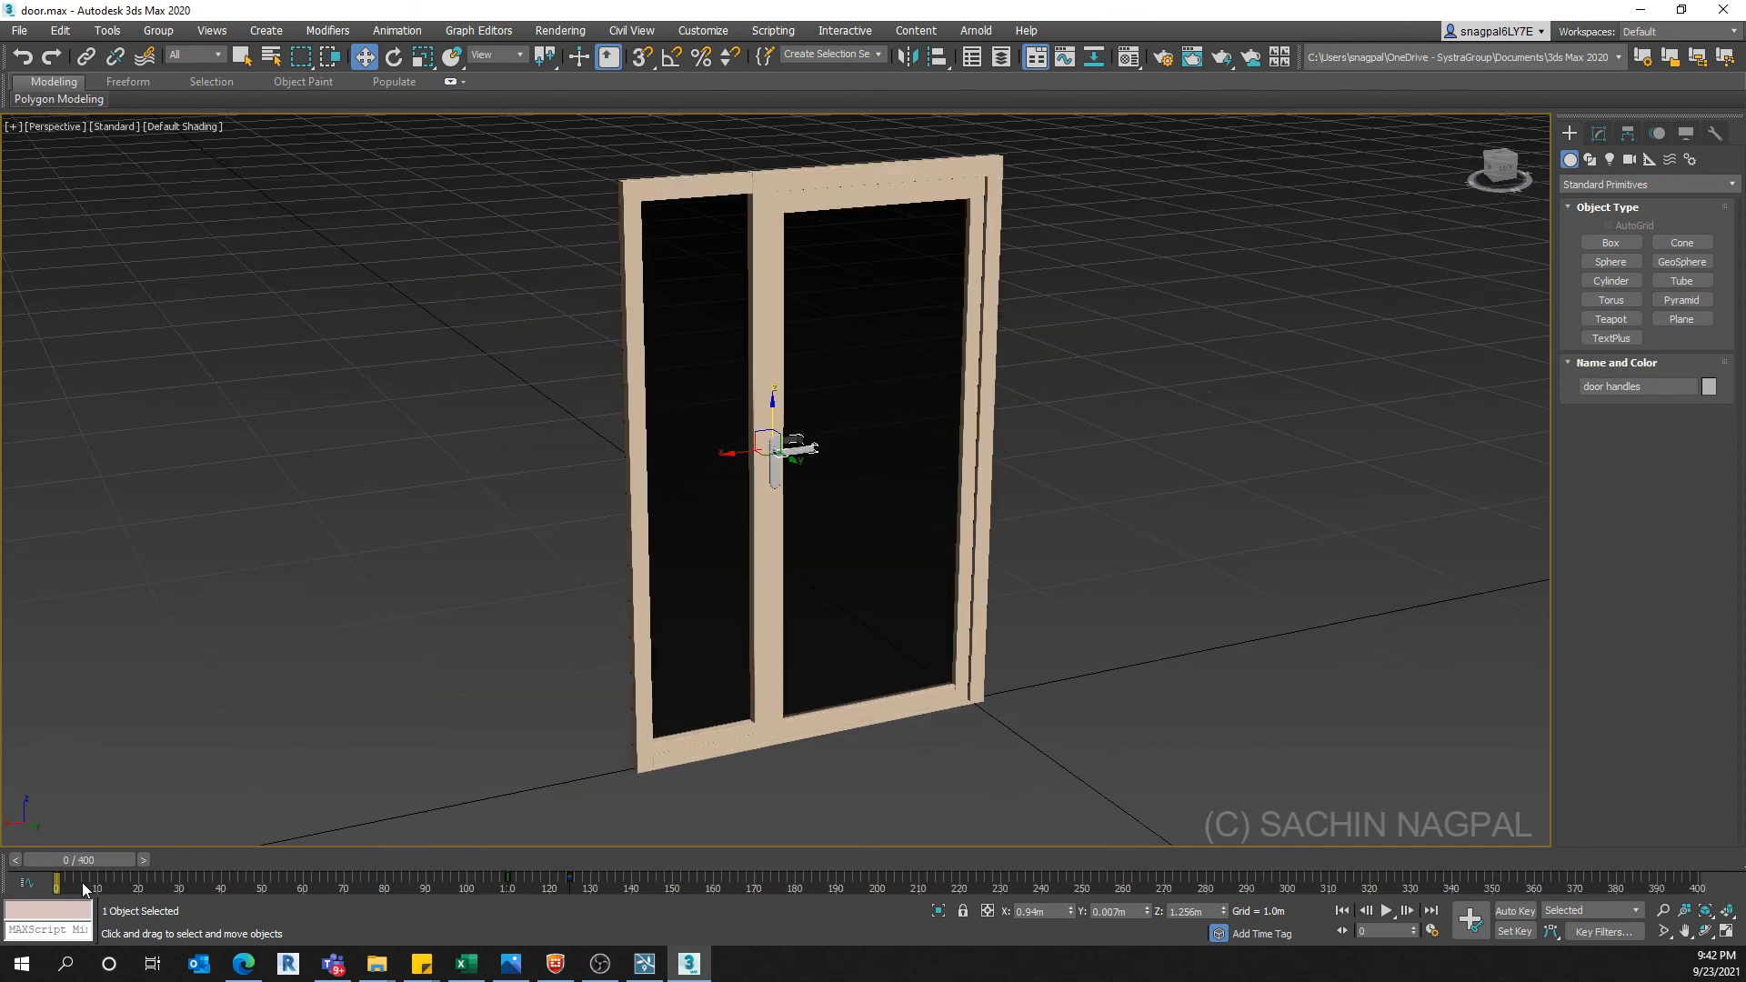
left_click_drag(96, 861, 341, 880)
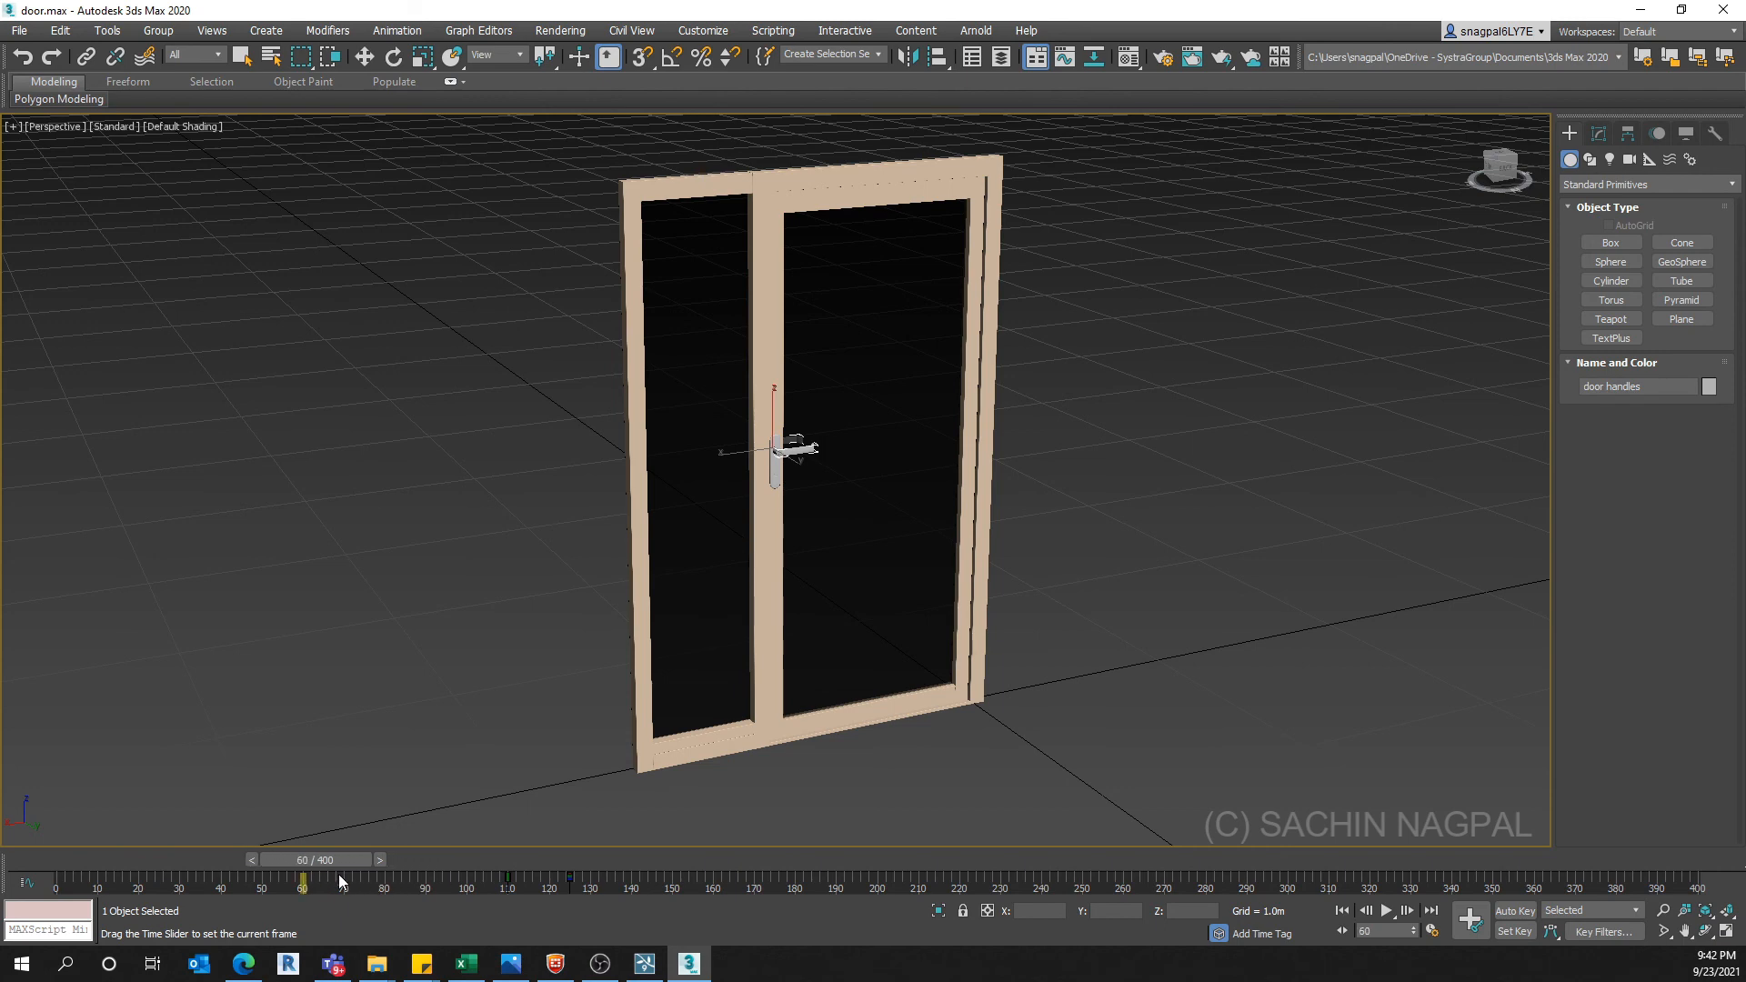
key("w")
left_click(1516, 910)
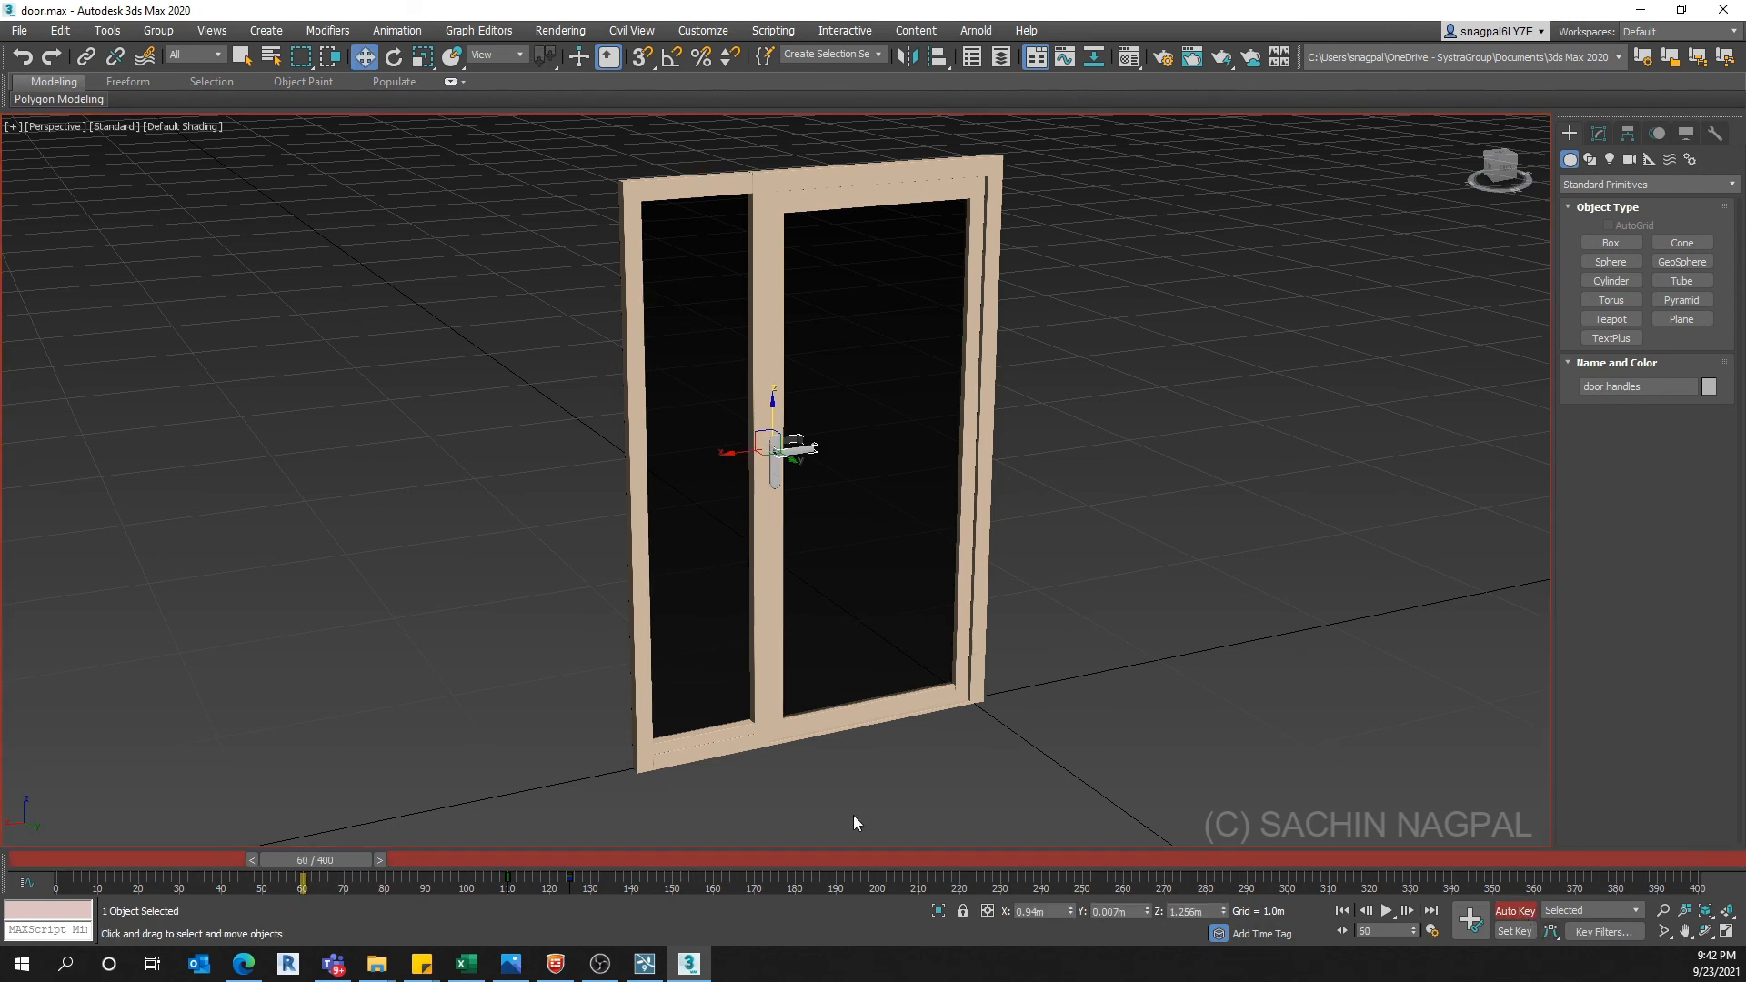
right_click(291, 859)
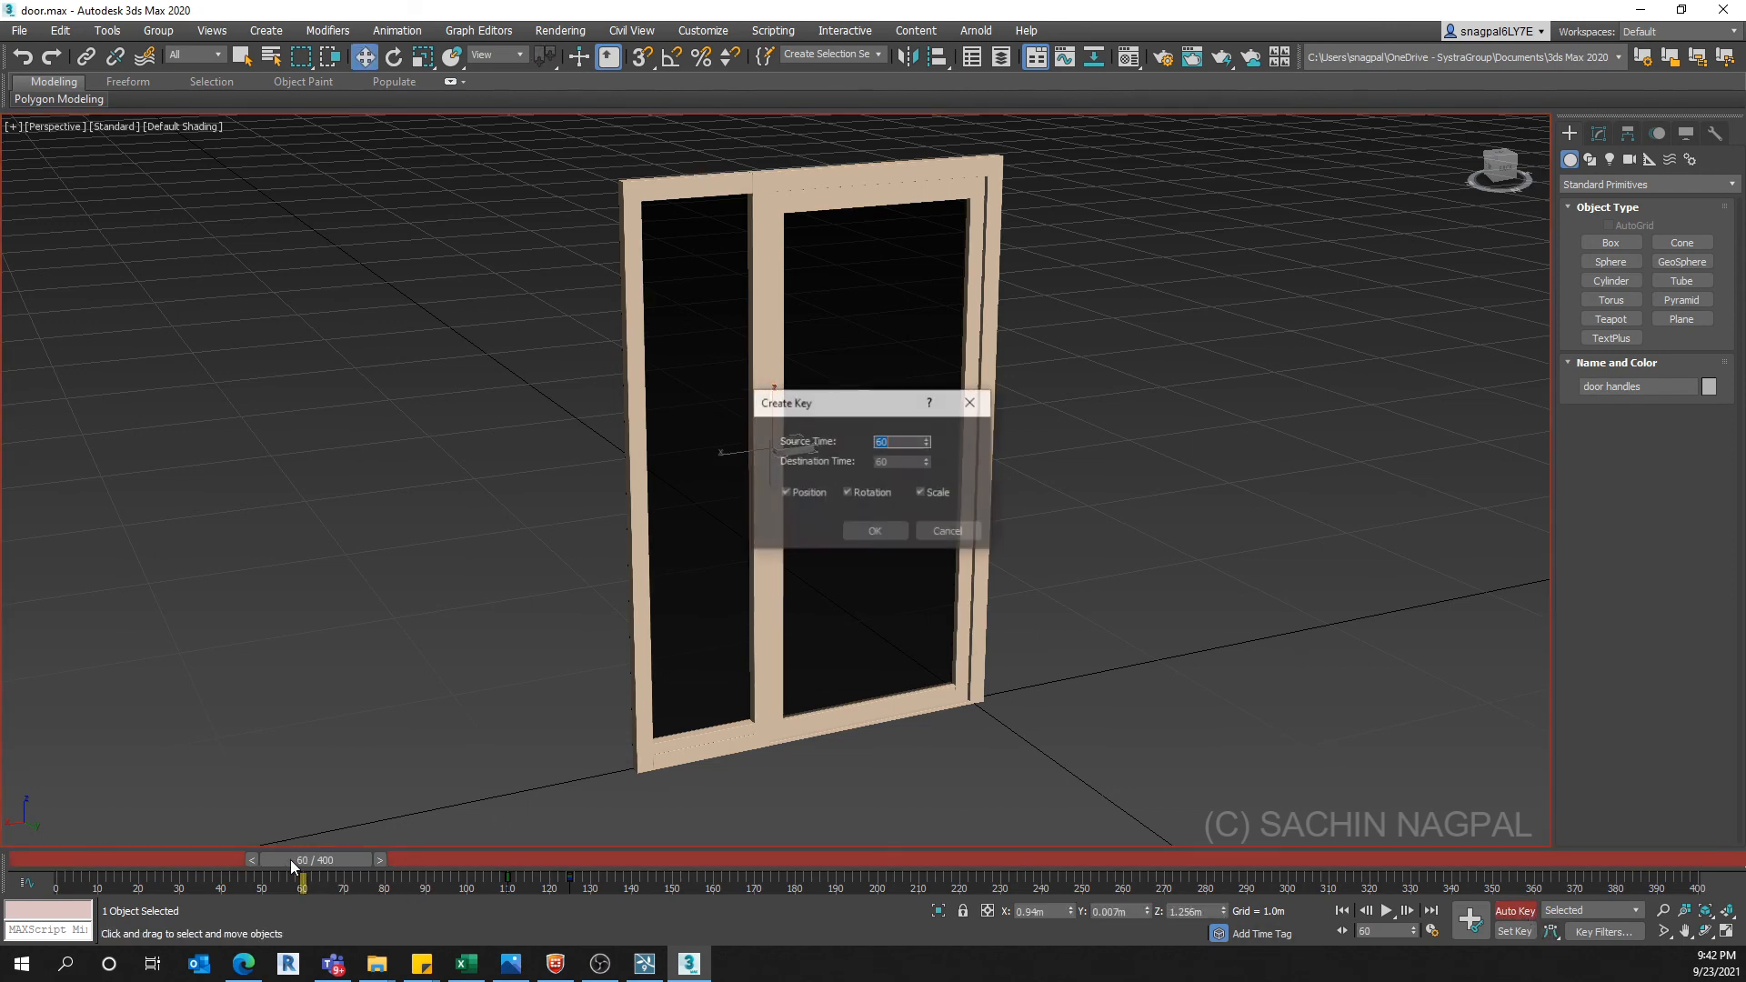
left_click(870, 534)
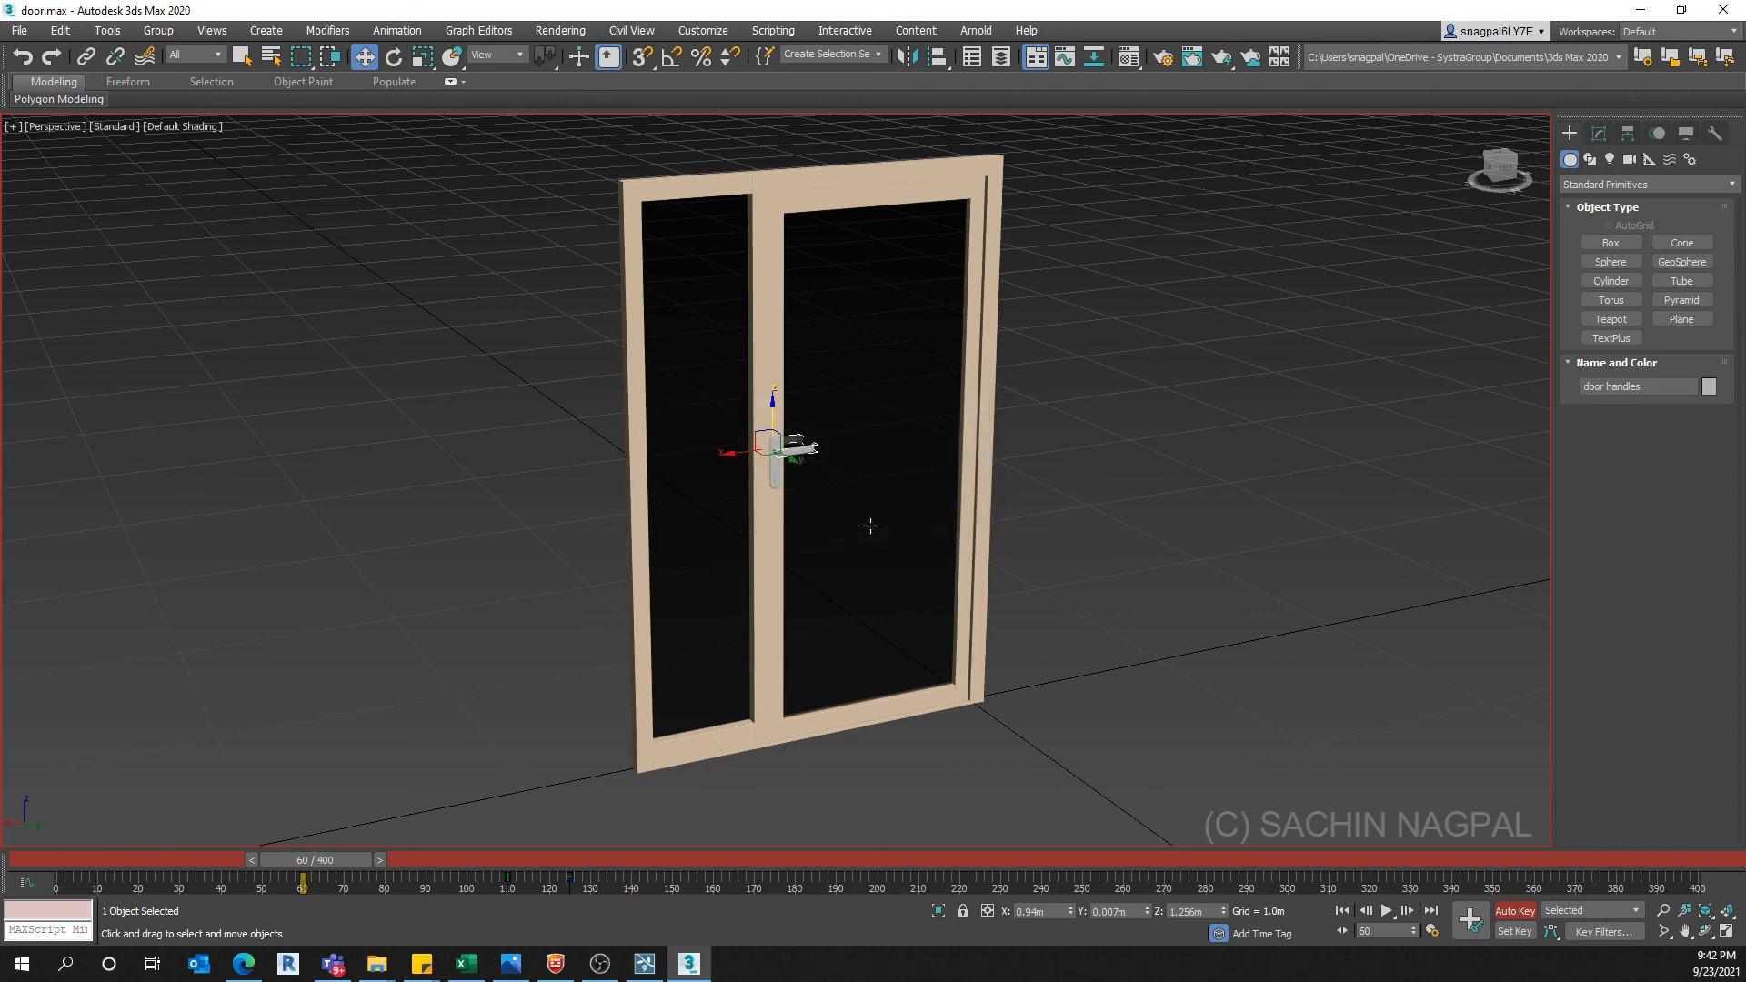
Select the door handles' old keys near frames 110 and 125 on the timeline and delete them
middle_click_drag(894, 616, 807, 615)
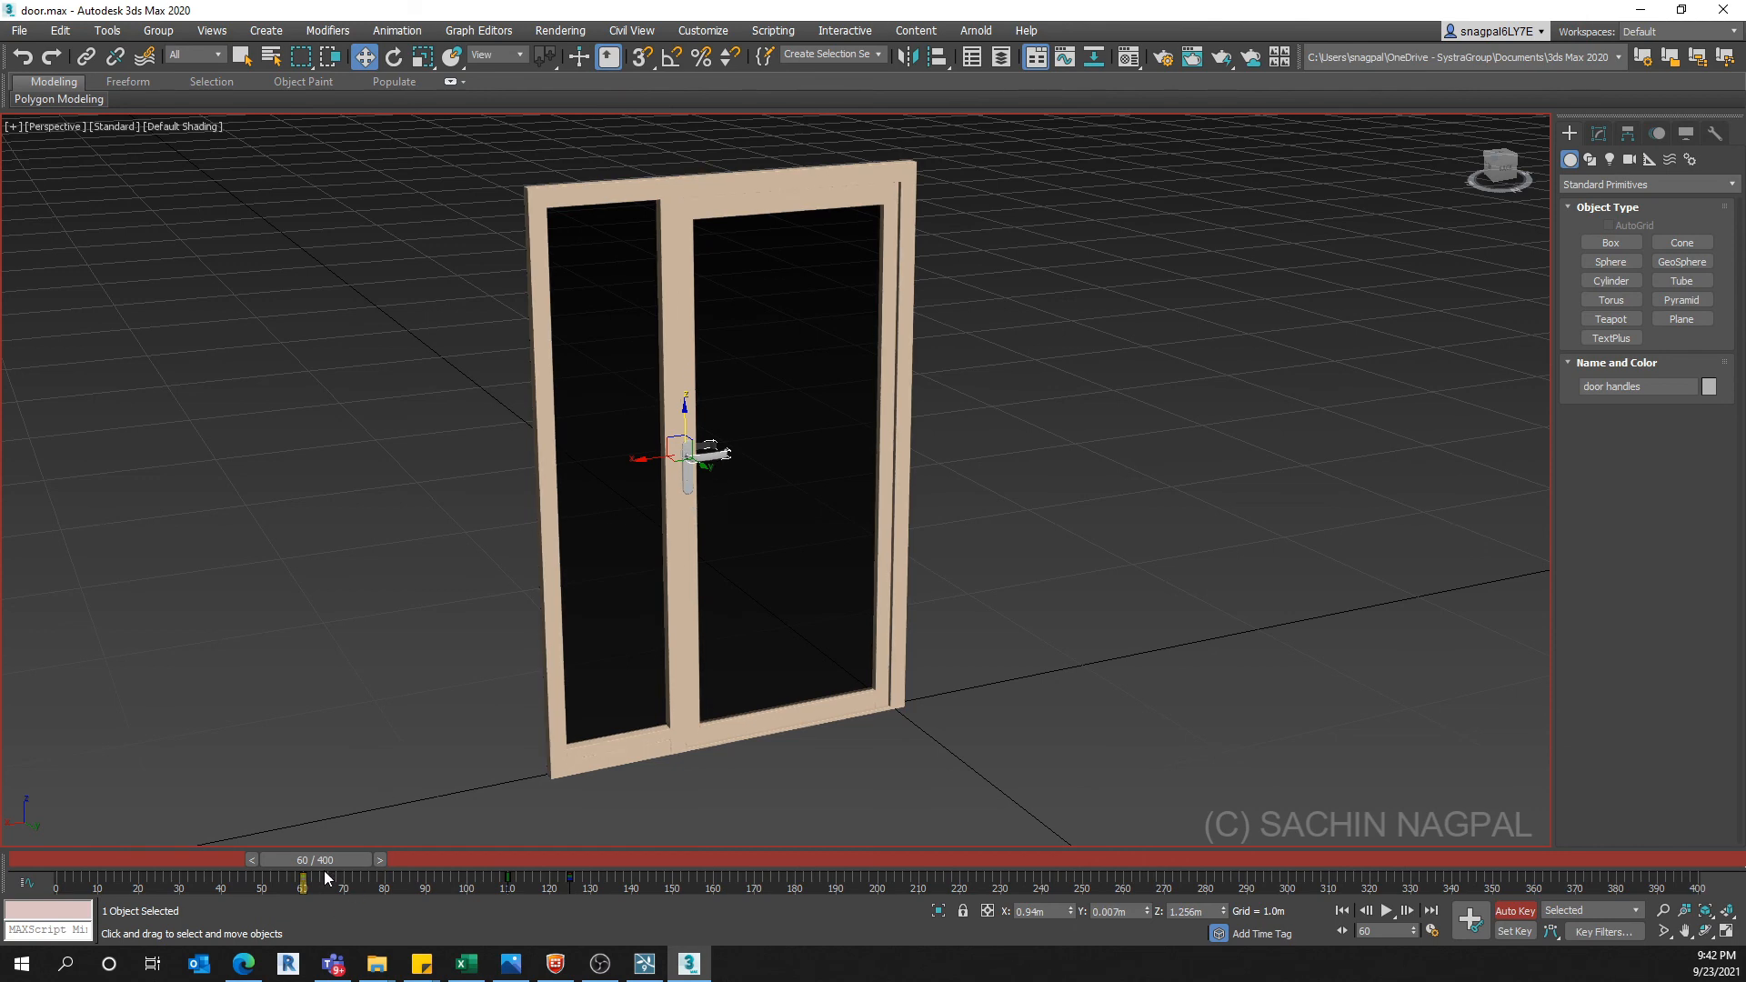
left_click_drag(323, 857, 340, 858)
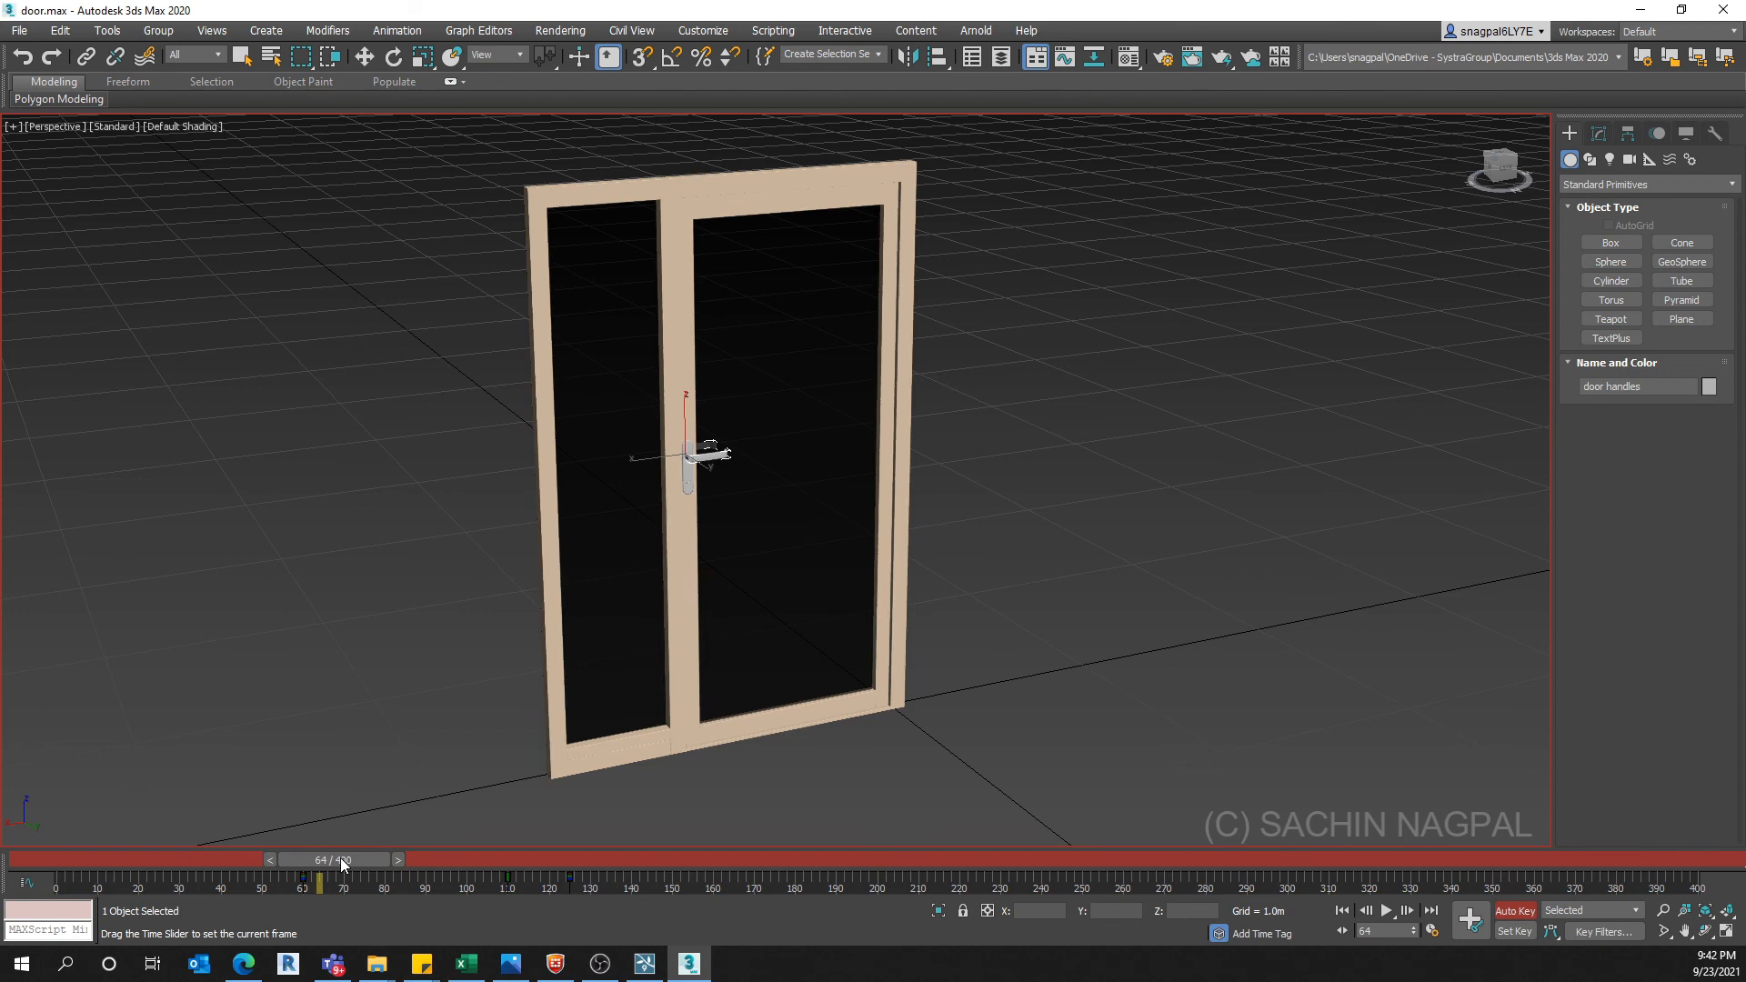
key("w")
left_click_drag(609, 886, 486, 886)
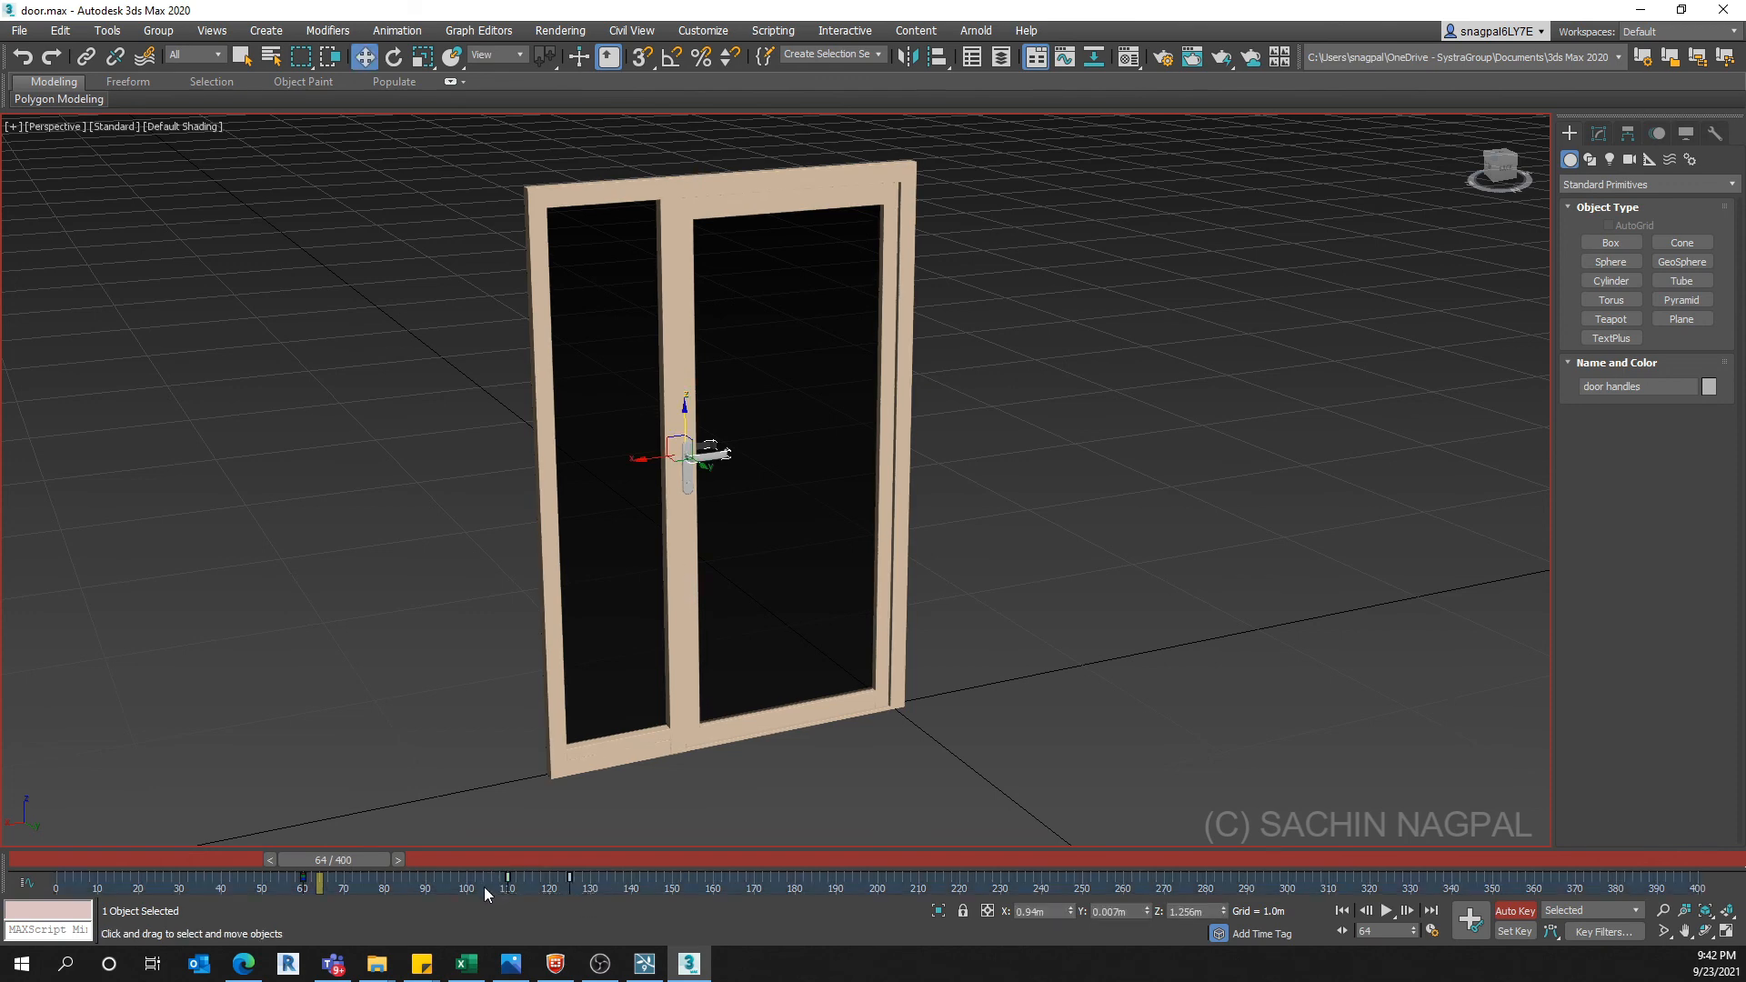
key("Delete")
At frame 90, rotate the door handles downward by about 52 degrees in the back view with Auto Key on
left_click_drag(330, 860, 423, 859)
key("w")
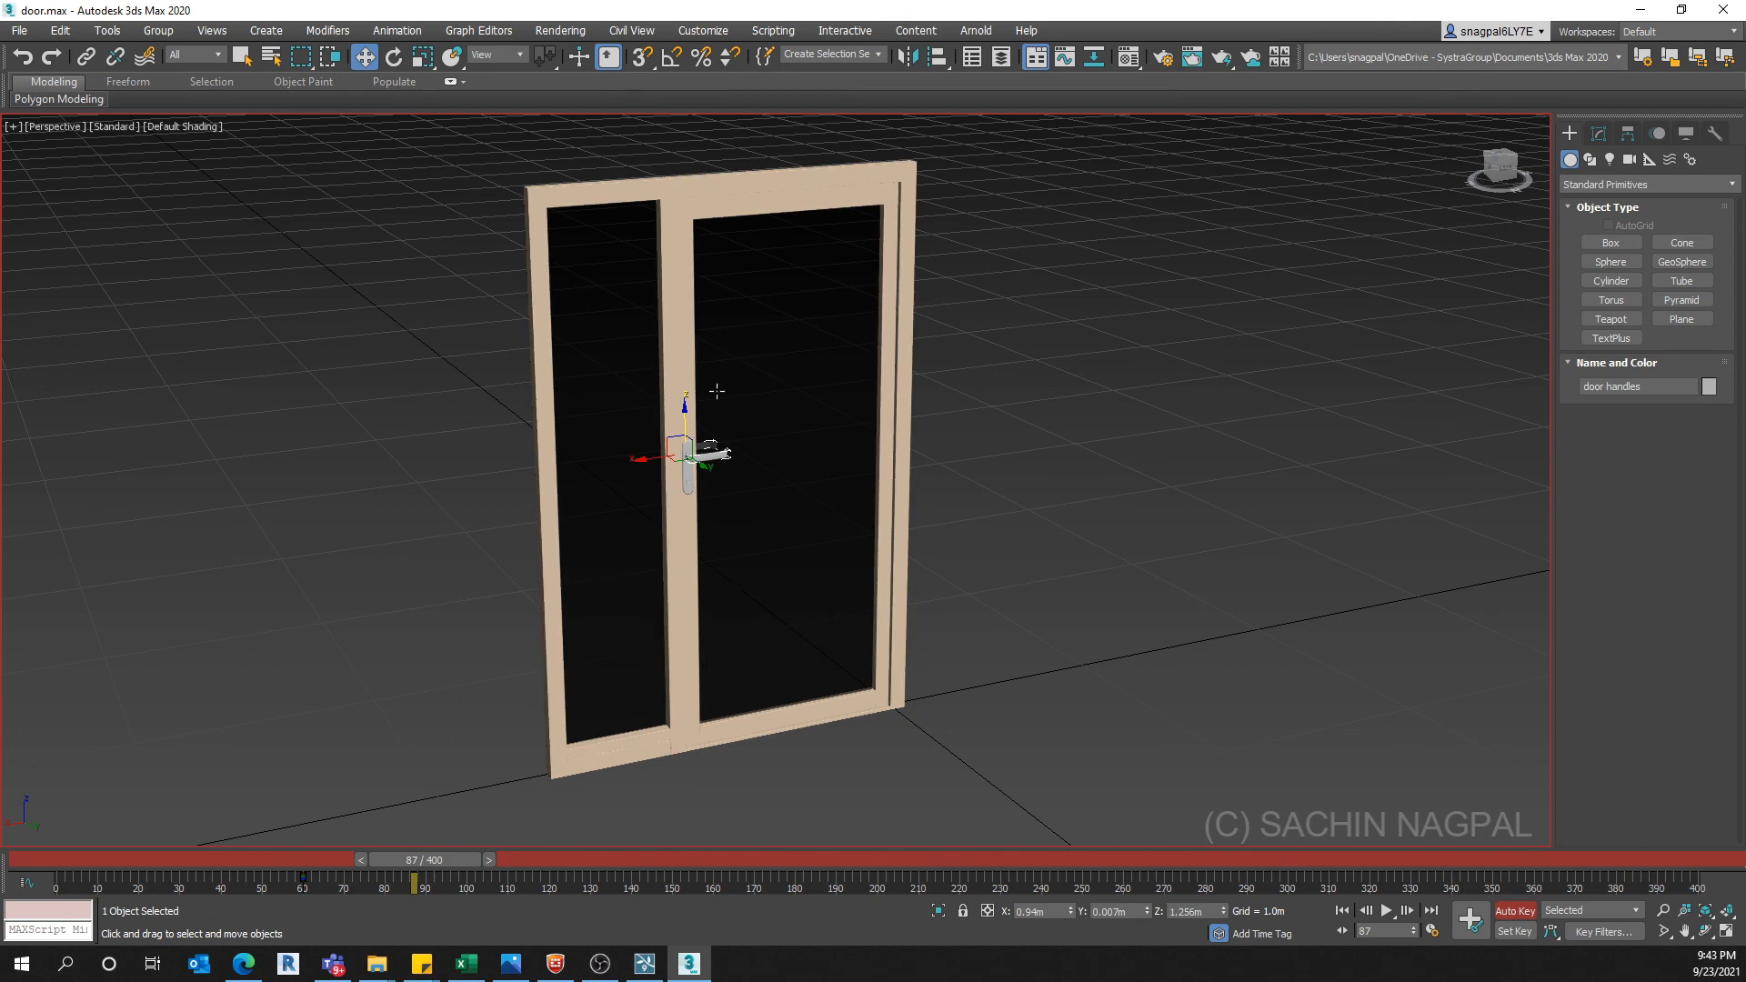
middle_click_drag(545, 820, 544, 797)
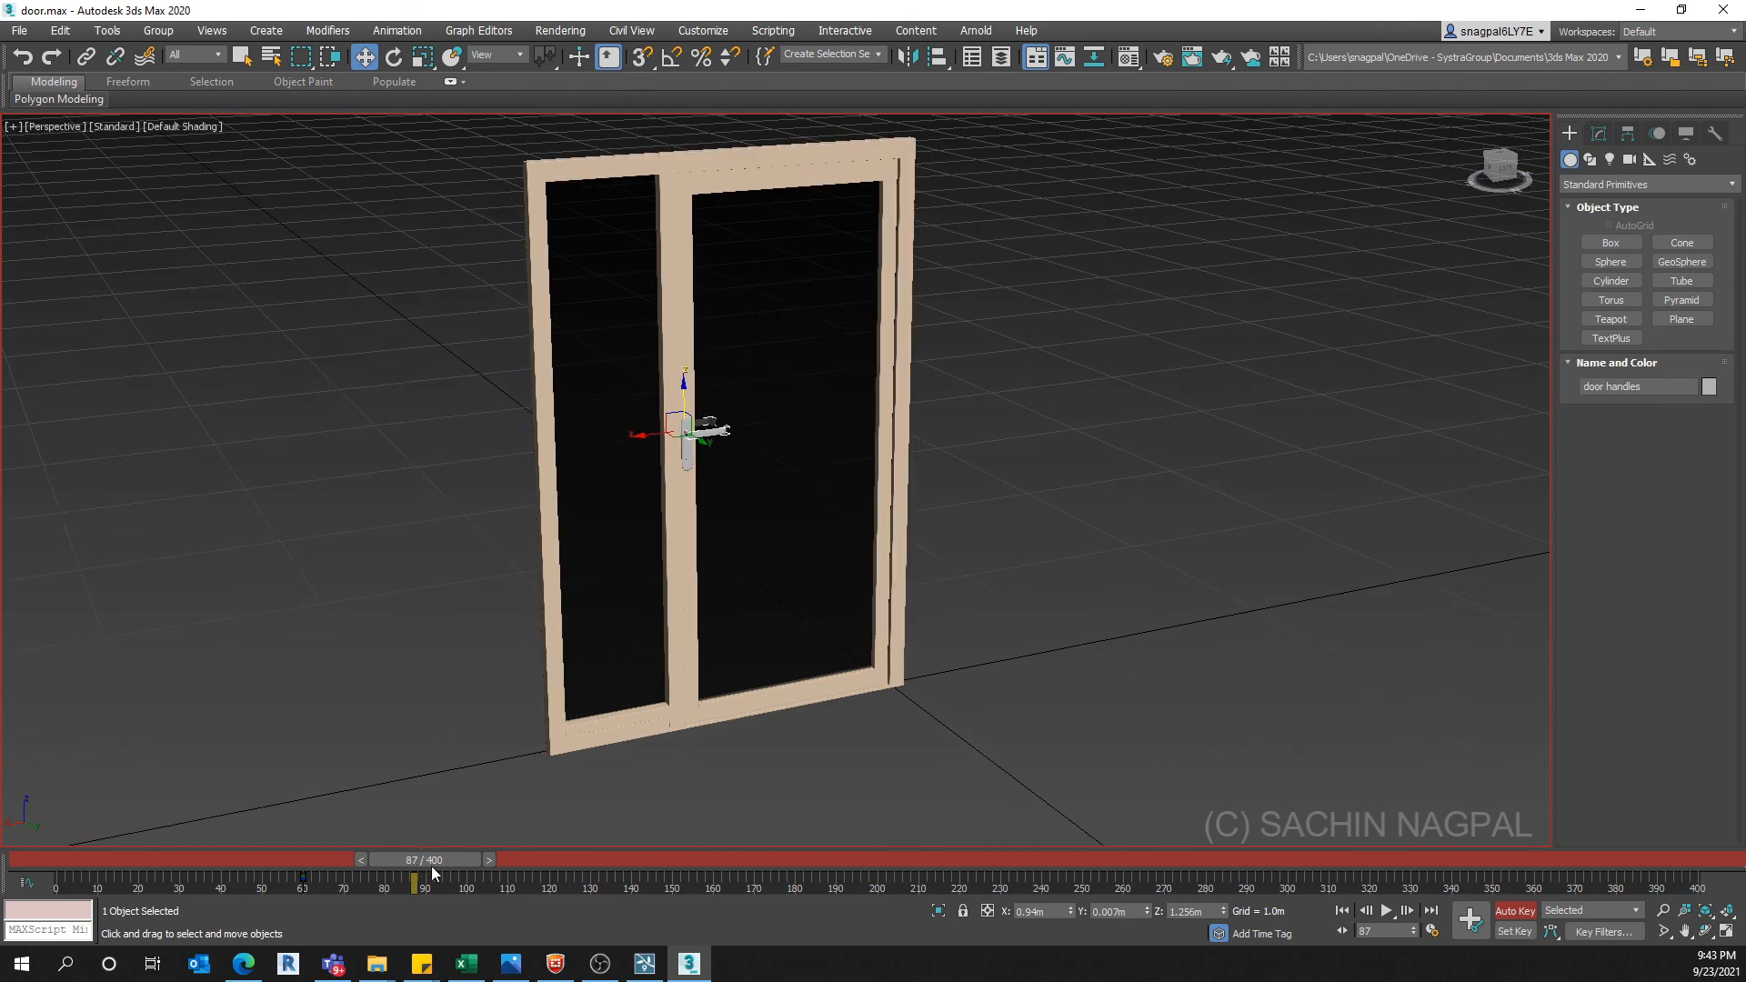
mouse_move(439, 864)
left_mouse_down()
mouse_move(422, 865)
mouse_move(455, 860)
left_mouse_up()
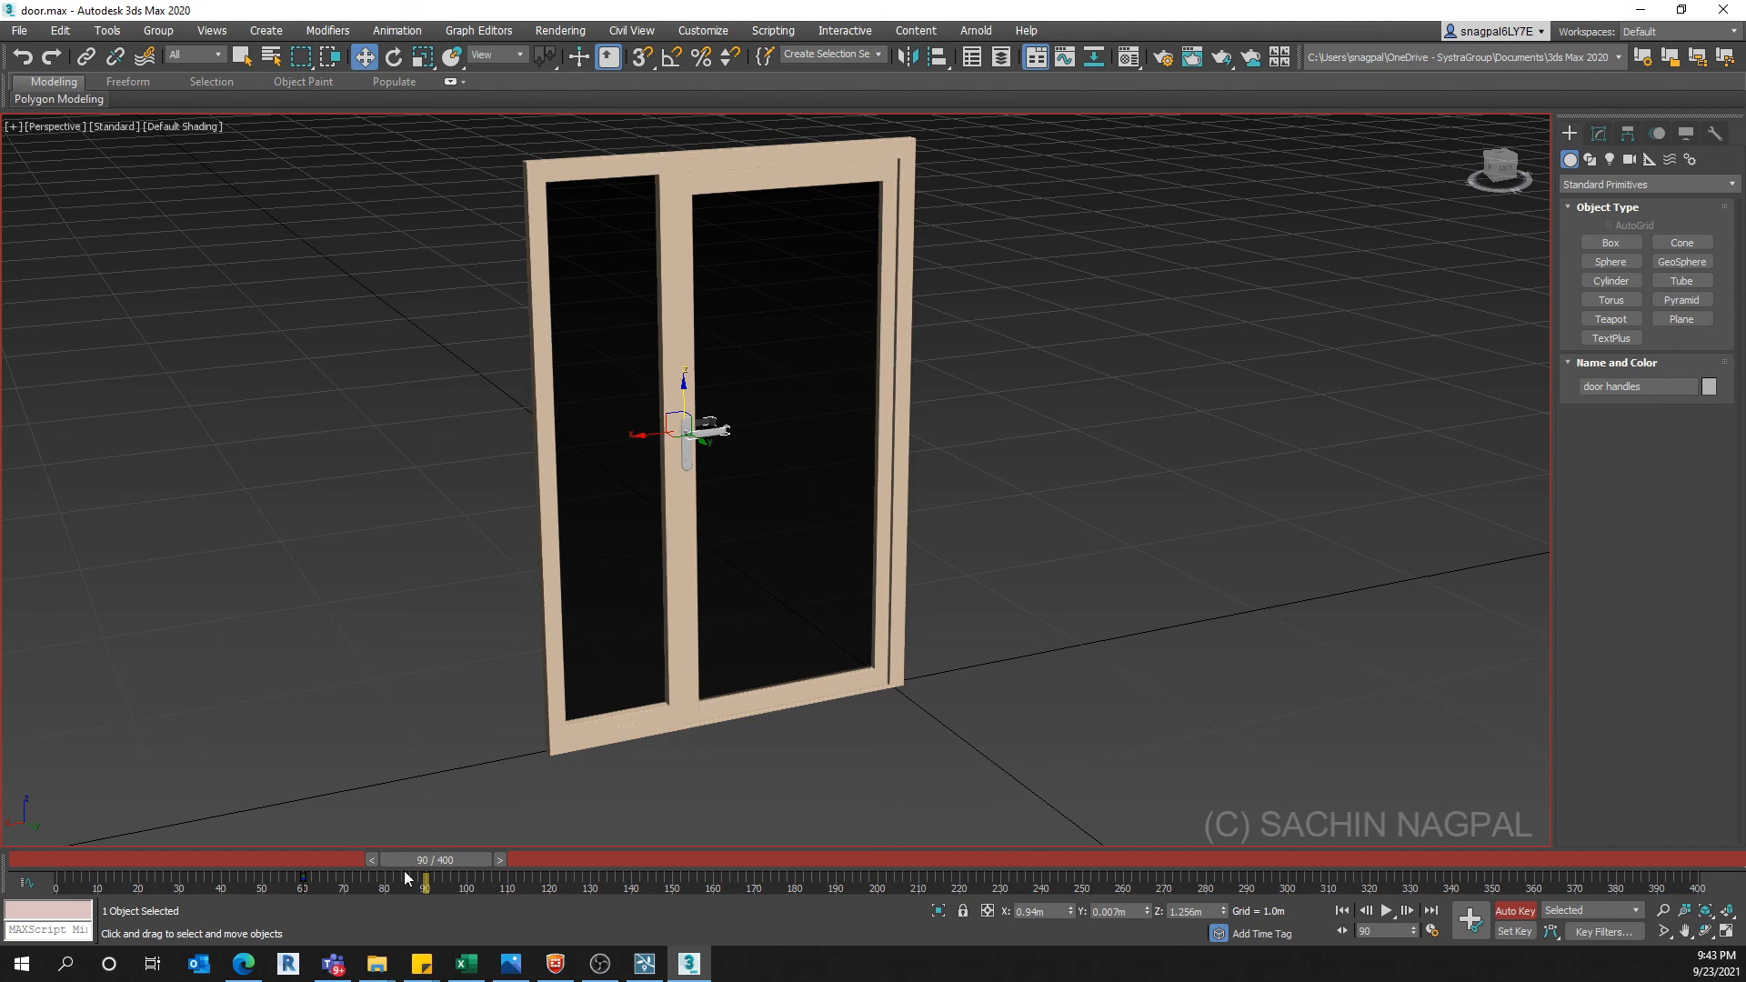
key("f")
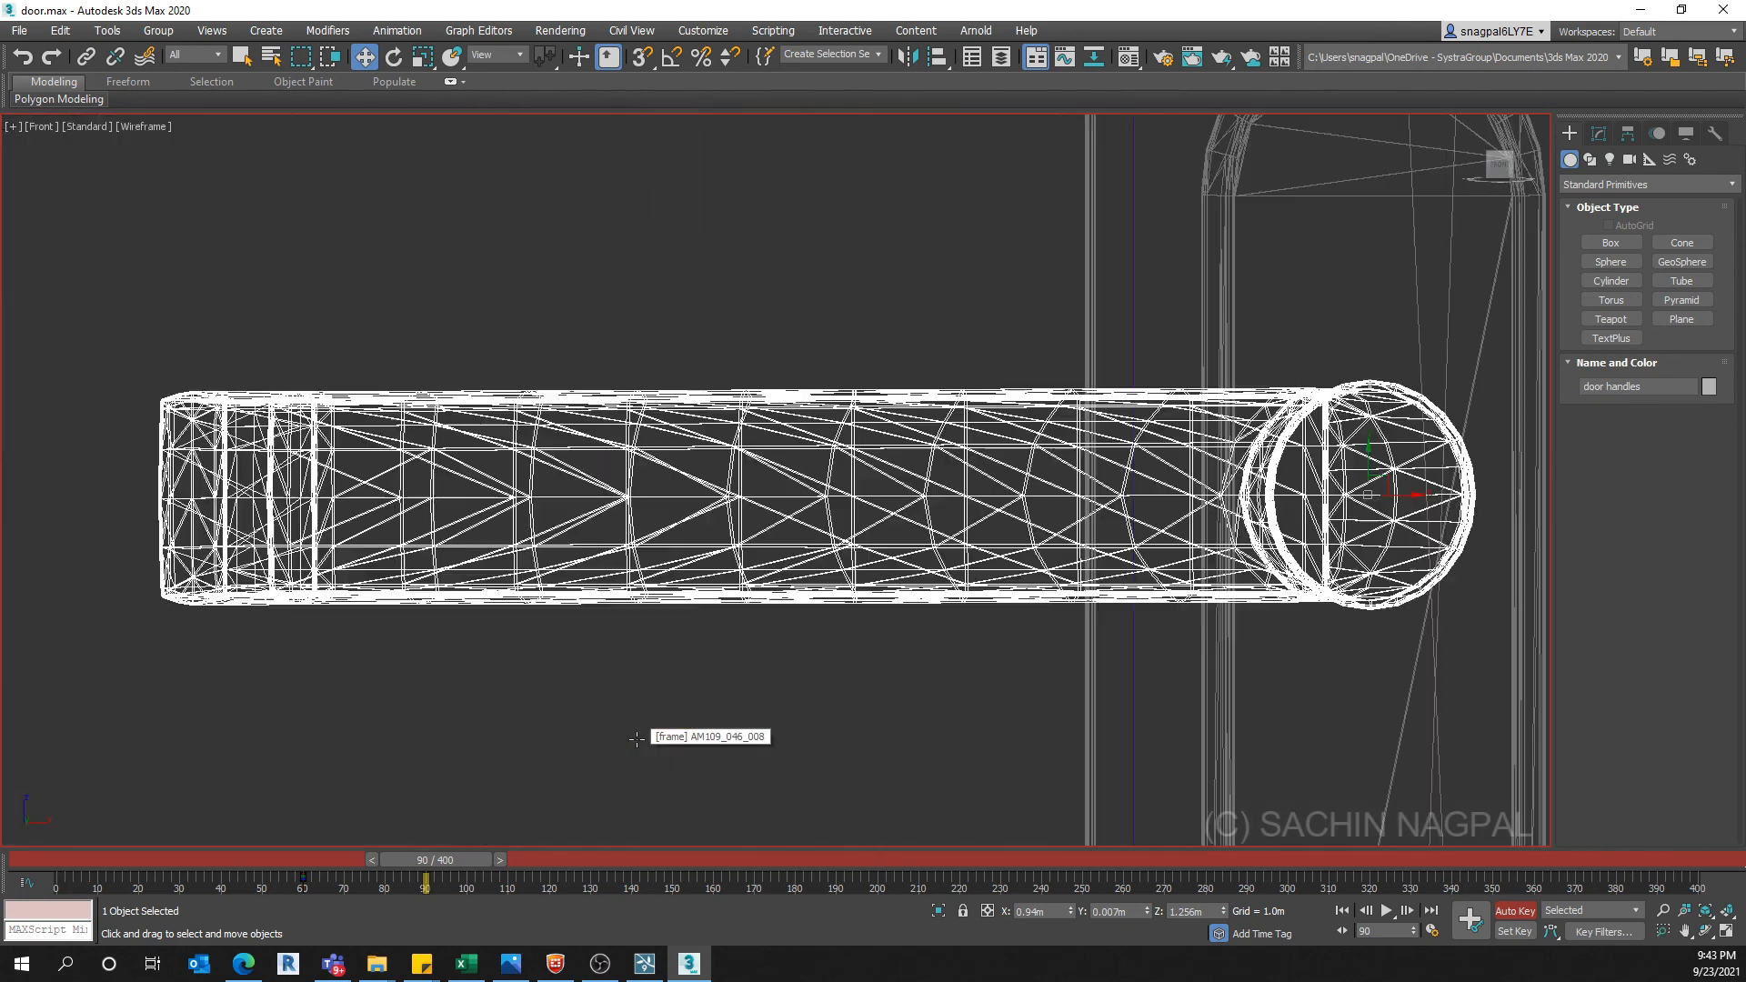
mouse_move(773, 677)
middle_mouse_down()
mouse_move(627, 637)
mouse_move(672, 643)
mouse_move(663, 539)
mouse_move(709, 525)
middle_mouse_up()
scroll(663, 564, "down", 8)
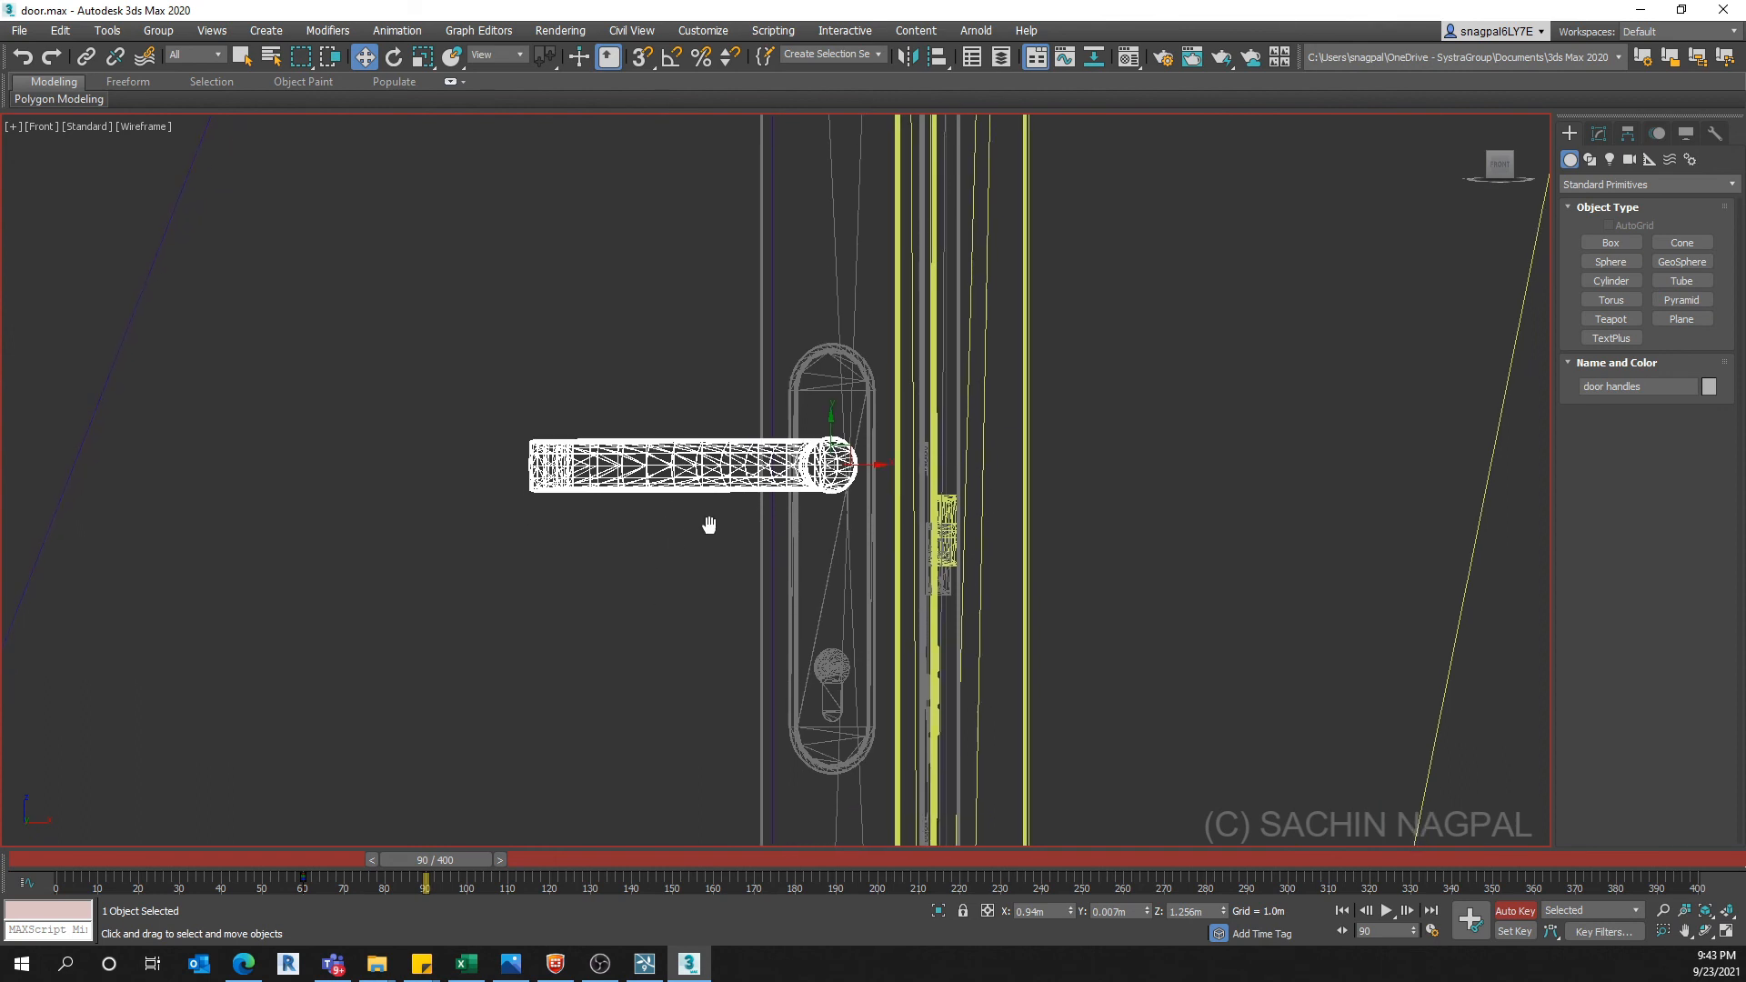
key("v")
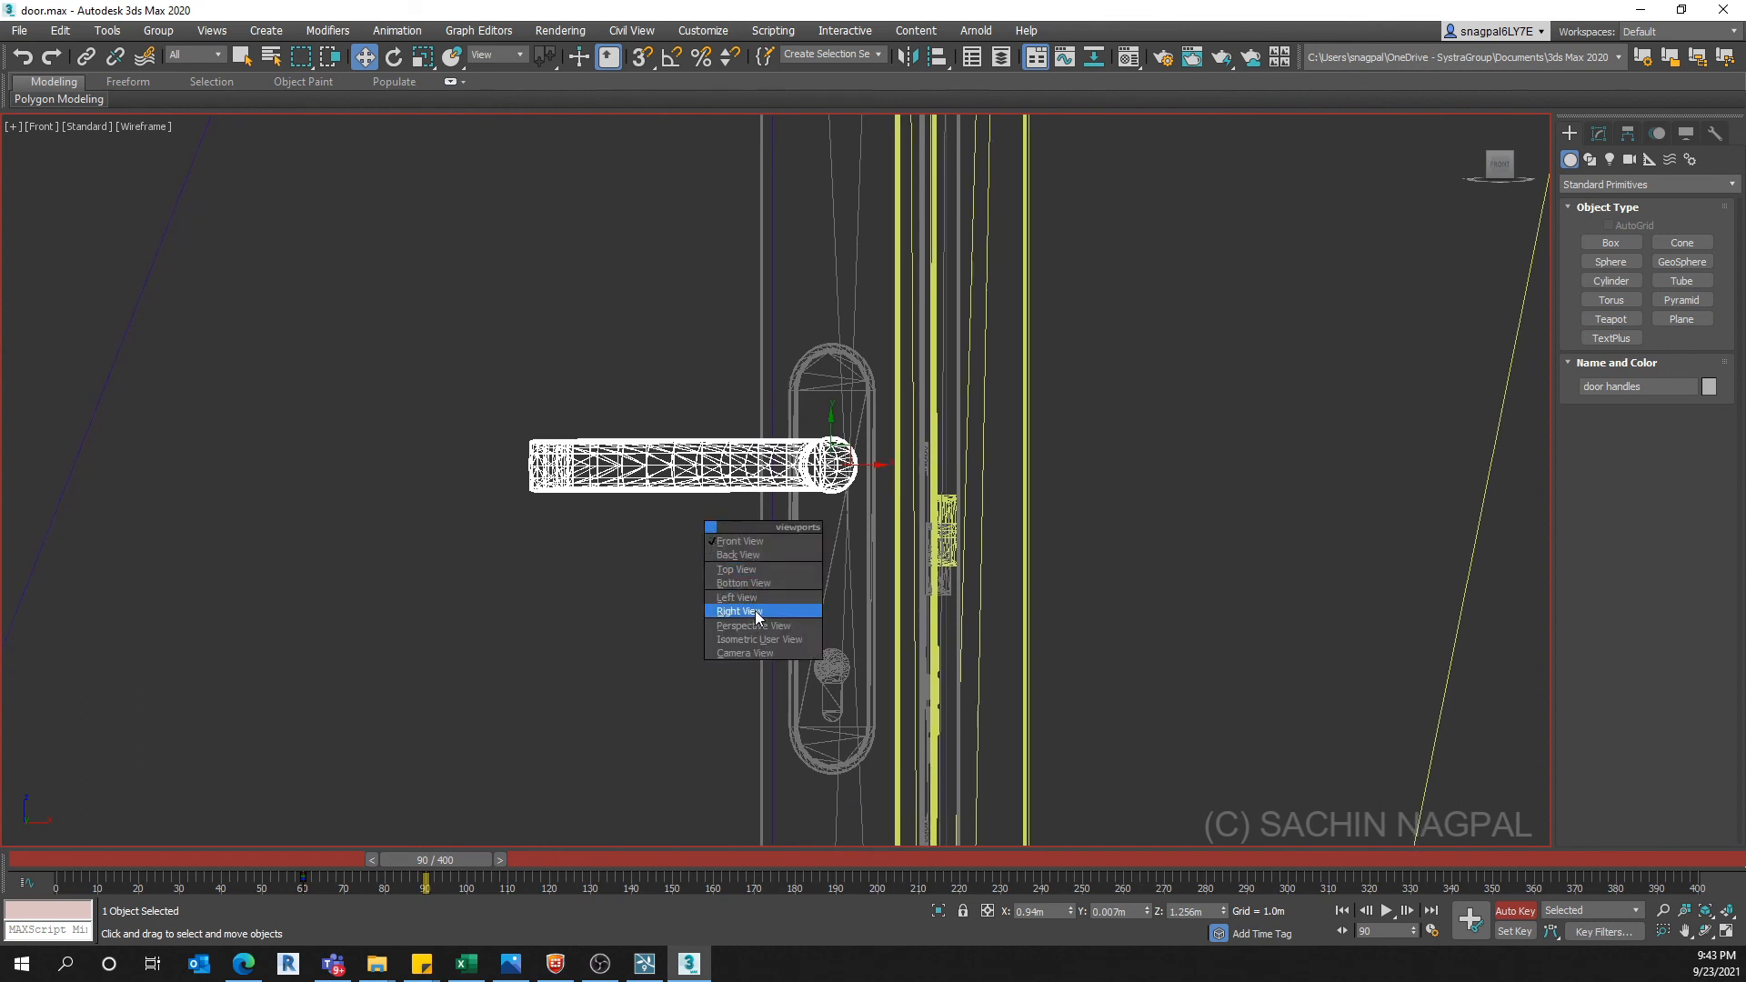
left_click(762, 555)
middle_click_drag(643, 529, 616, 503)
scroll(616, 503, "down", 3)
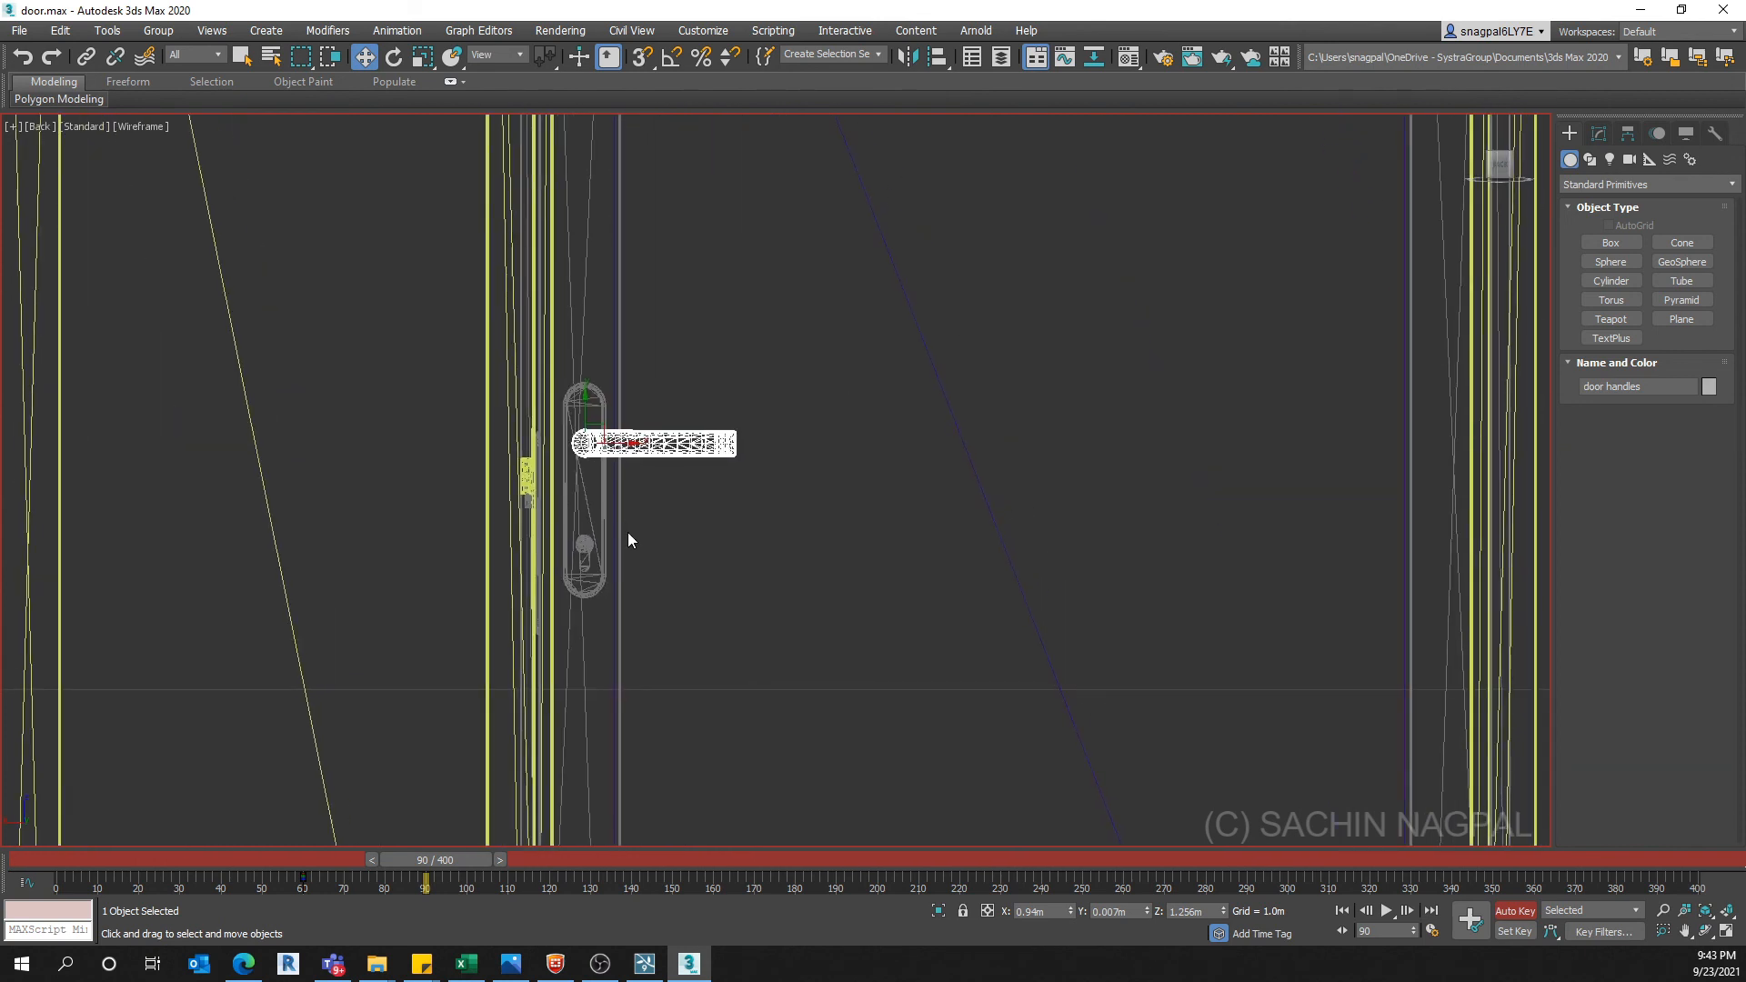
key("e")
scroll(634, 482, "up", 2)
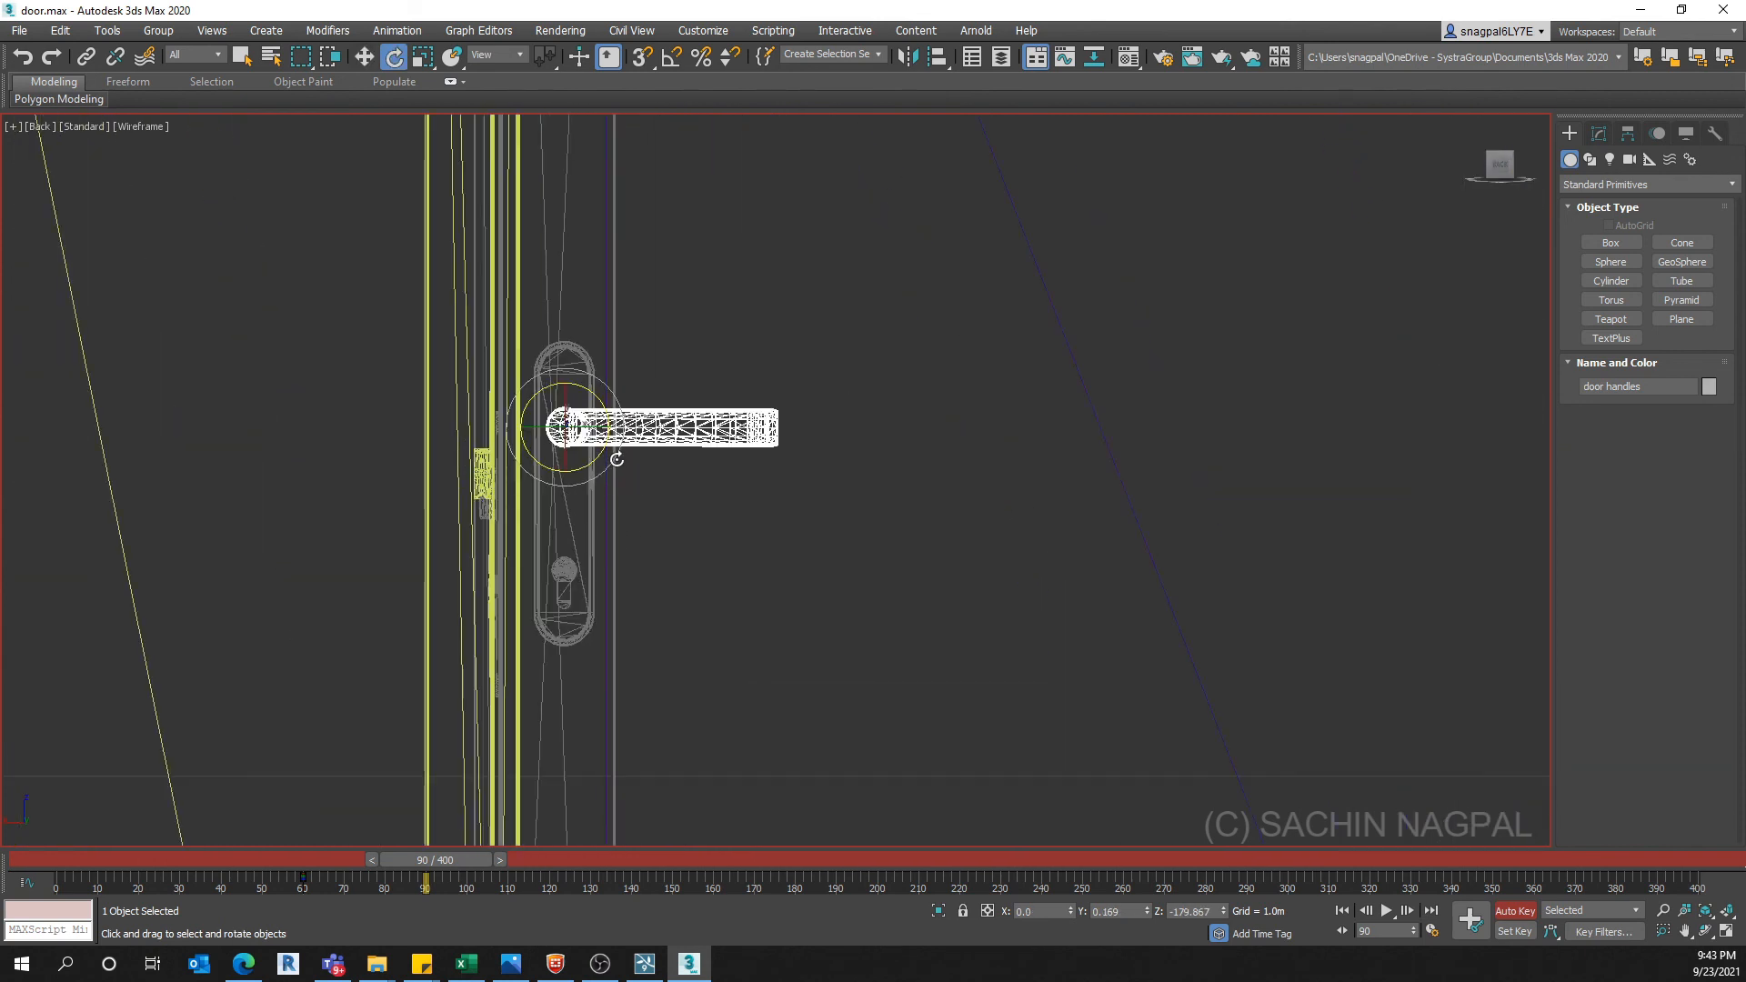
left_click_drag(617, 459, 572, 540)
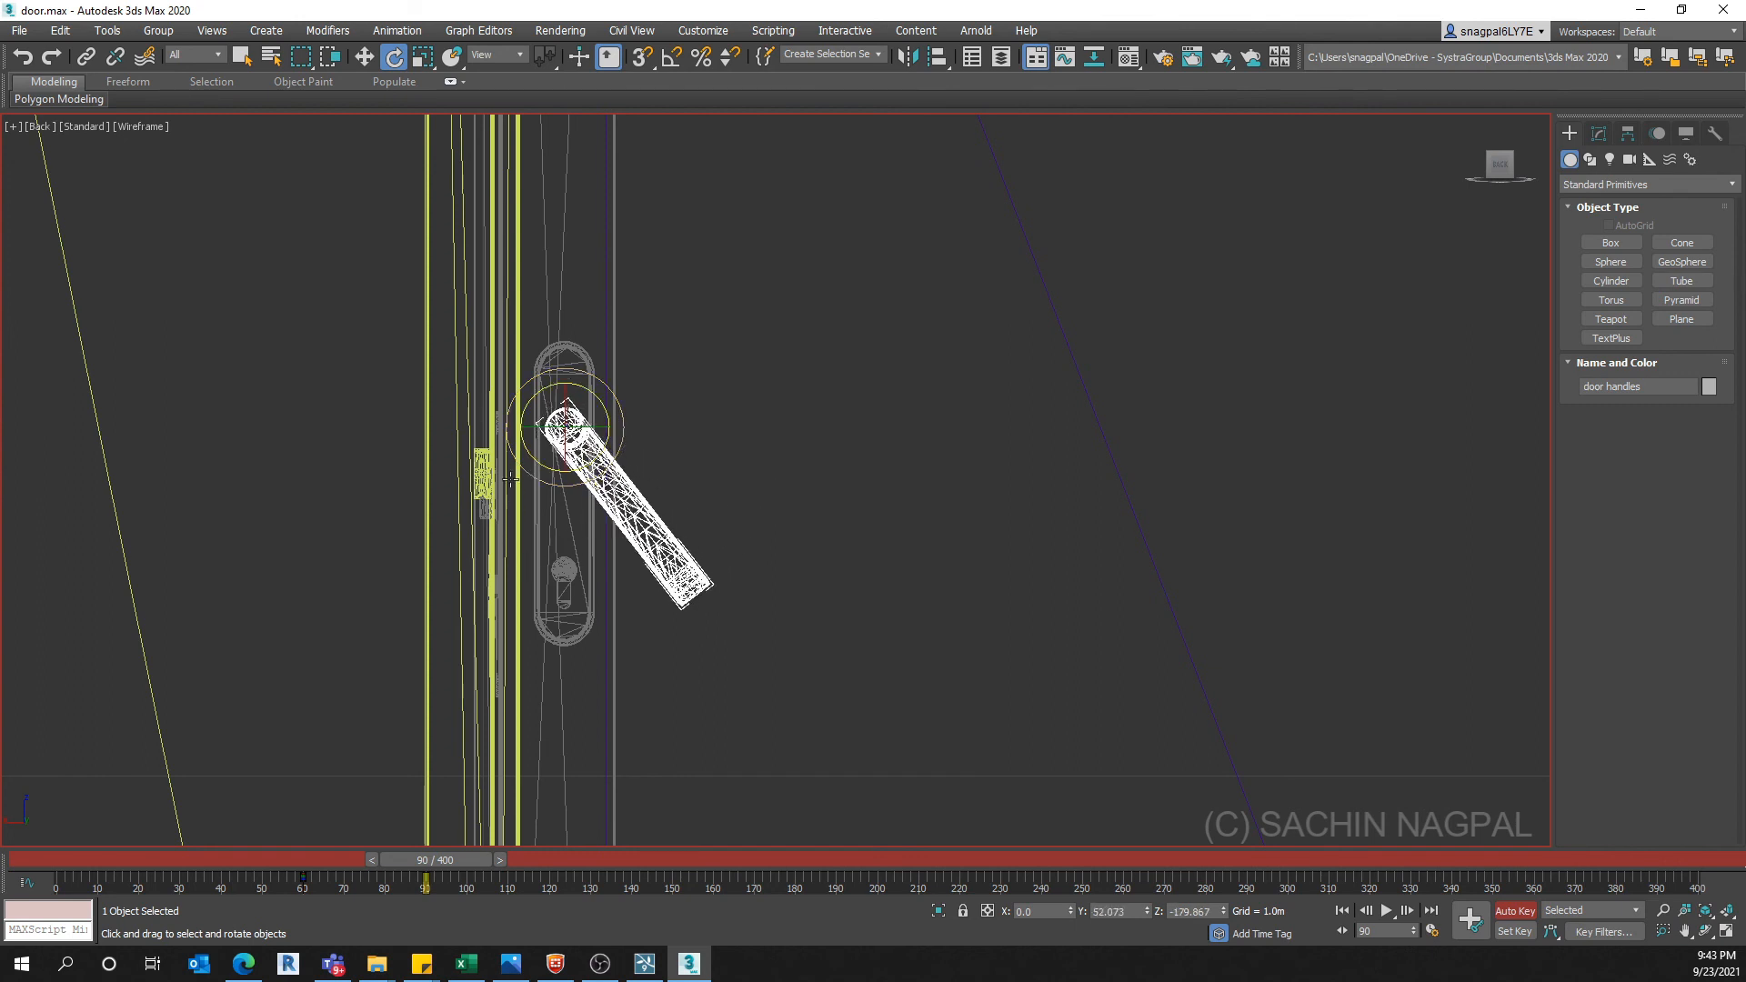
Go to frame 150 and create a position, rotation and scale key there that holds the lowered door handles
mouse_move(475, 864)
left_mouse_down()
mouse_move(302, 860)
mouse_move(475, 861)
left_mouse_up()
key("e")
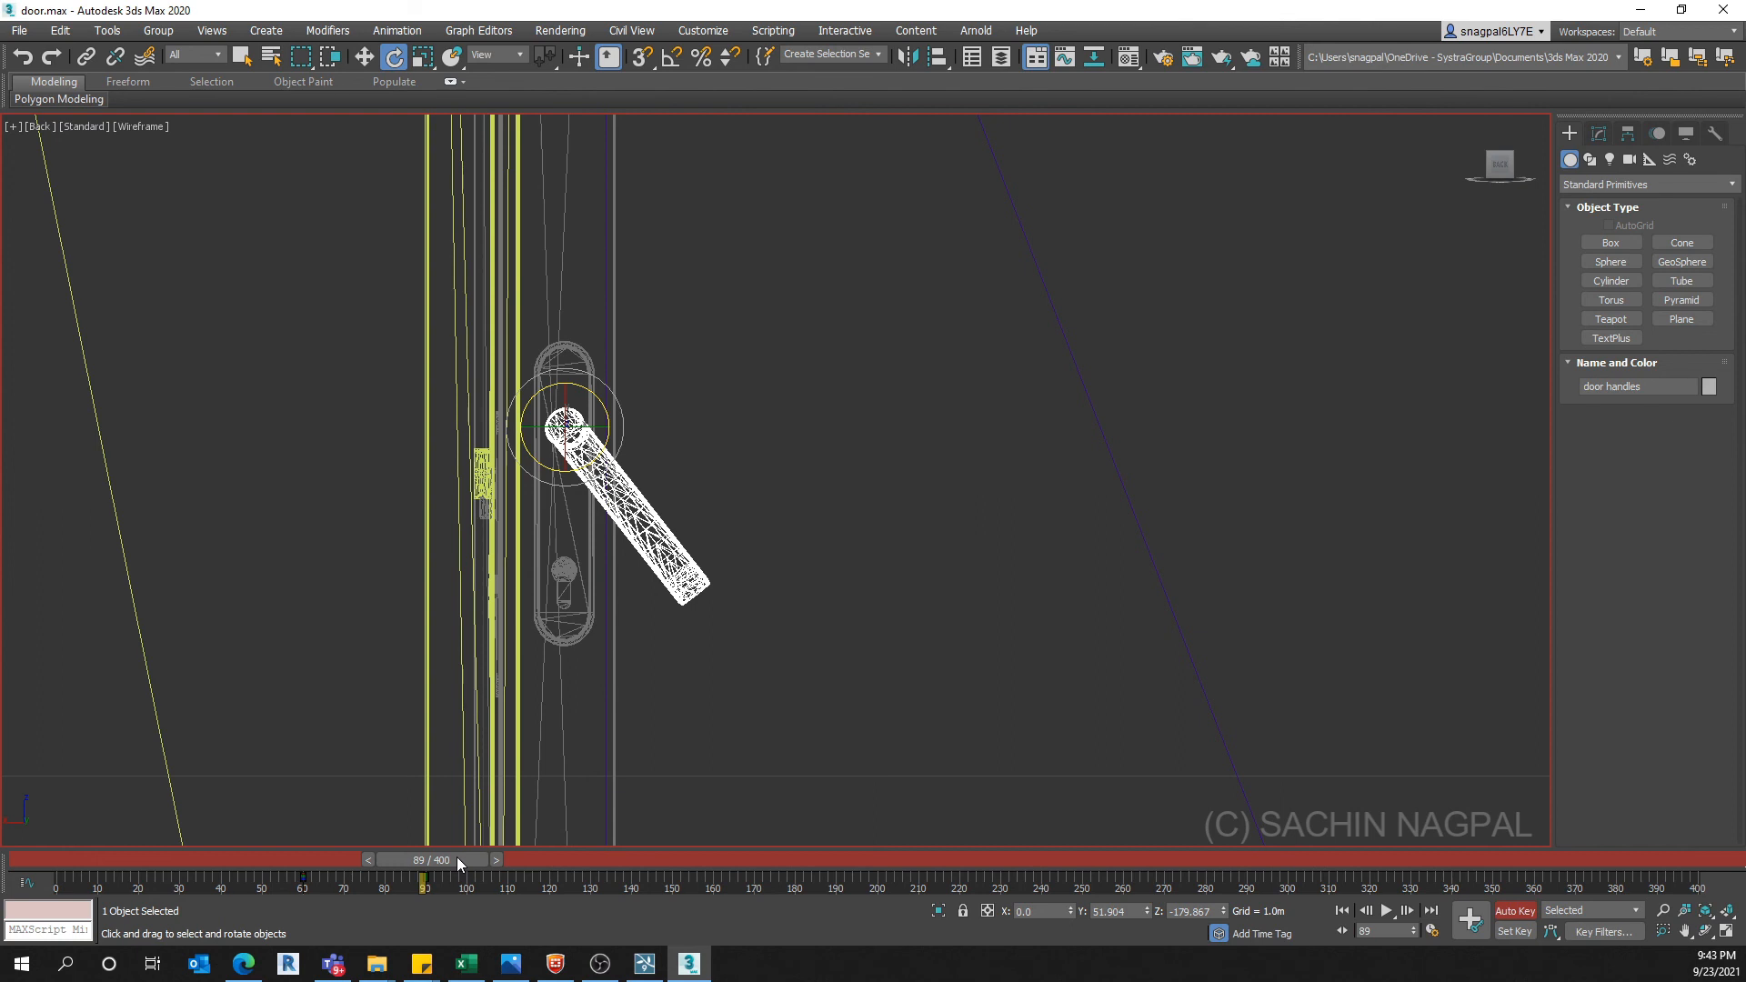
key("q")
left_click_drag(457, 857, 703, 884)
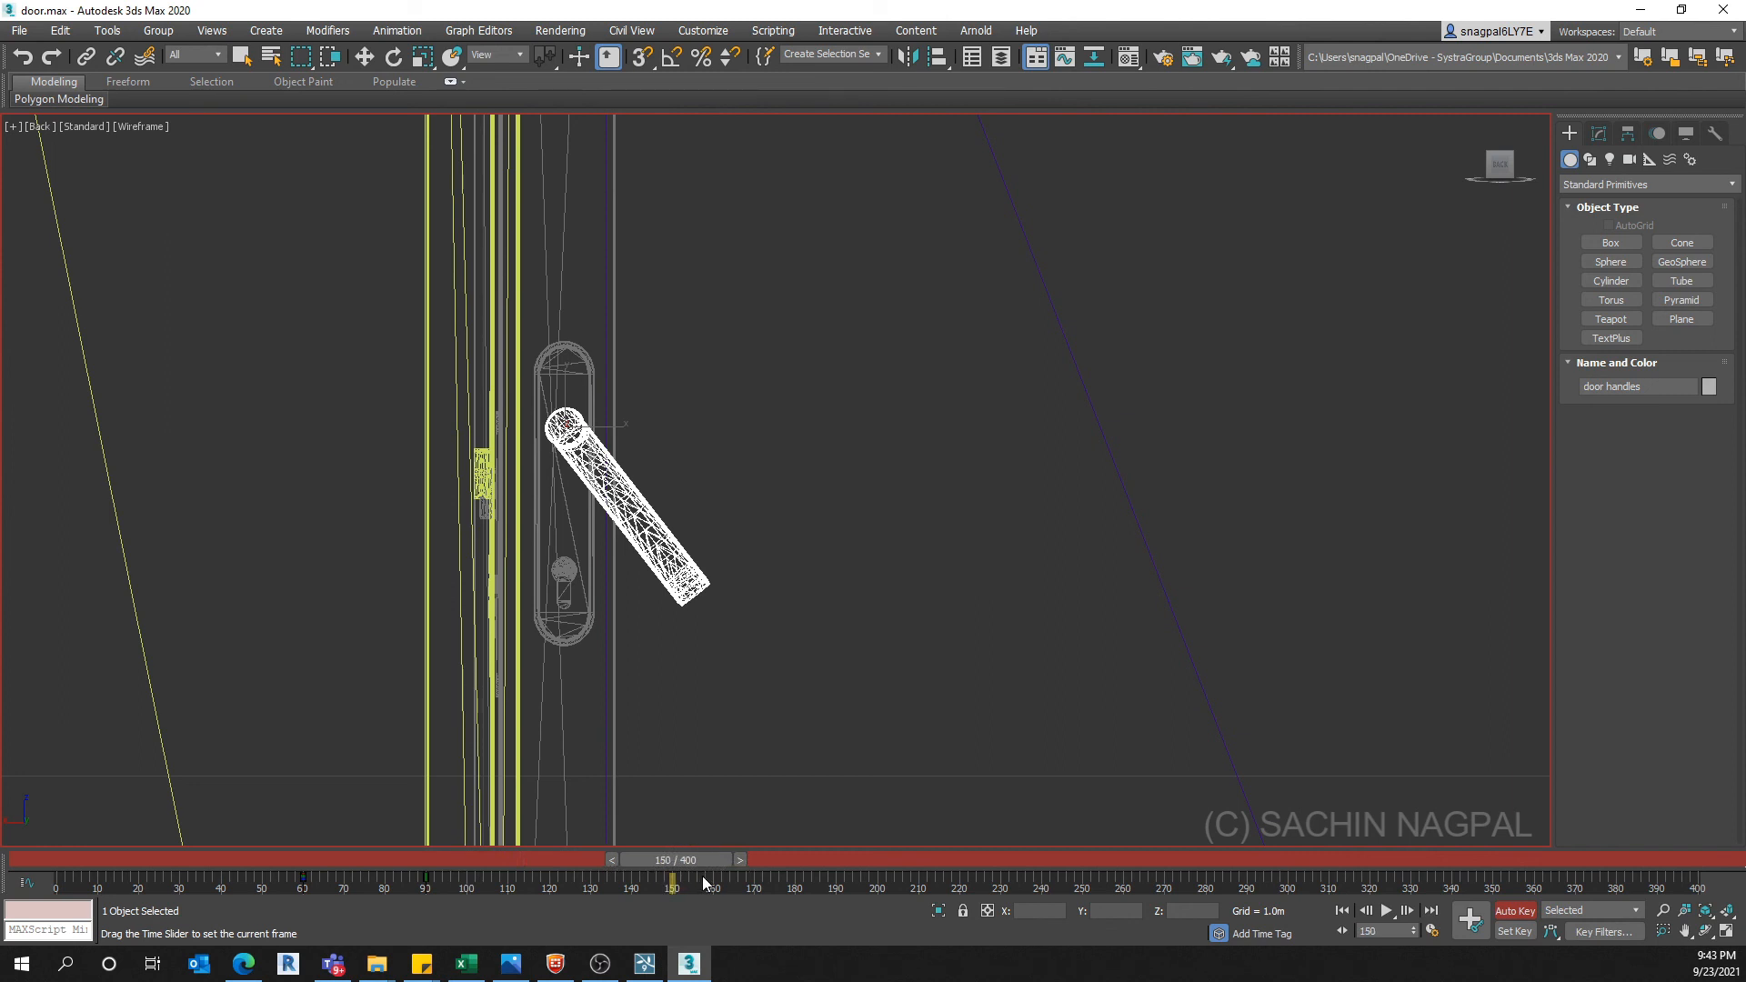
key("e")
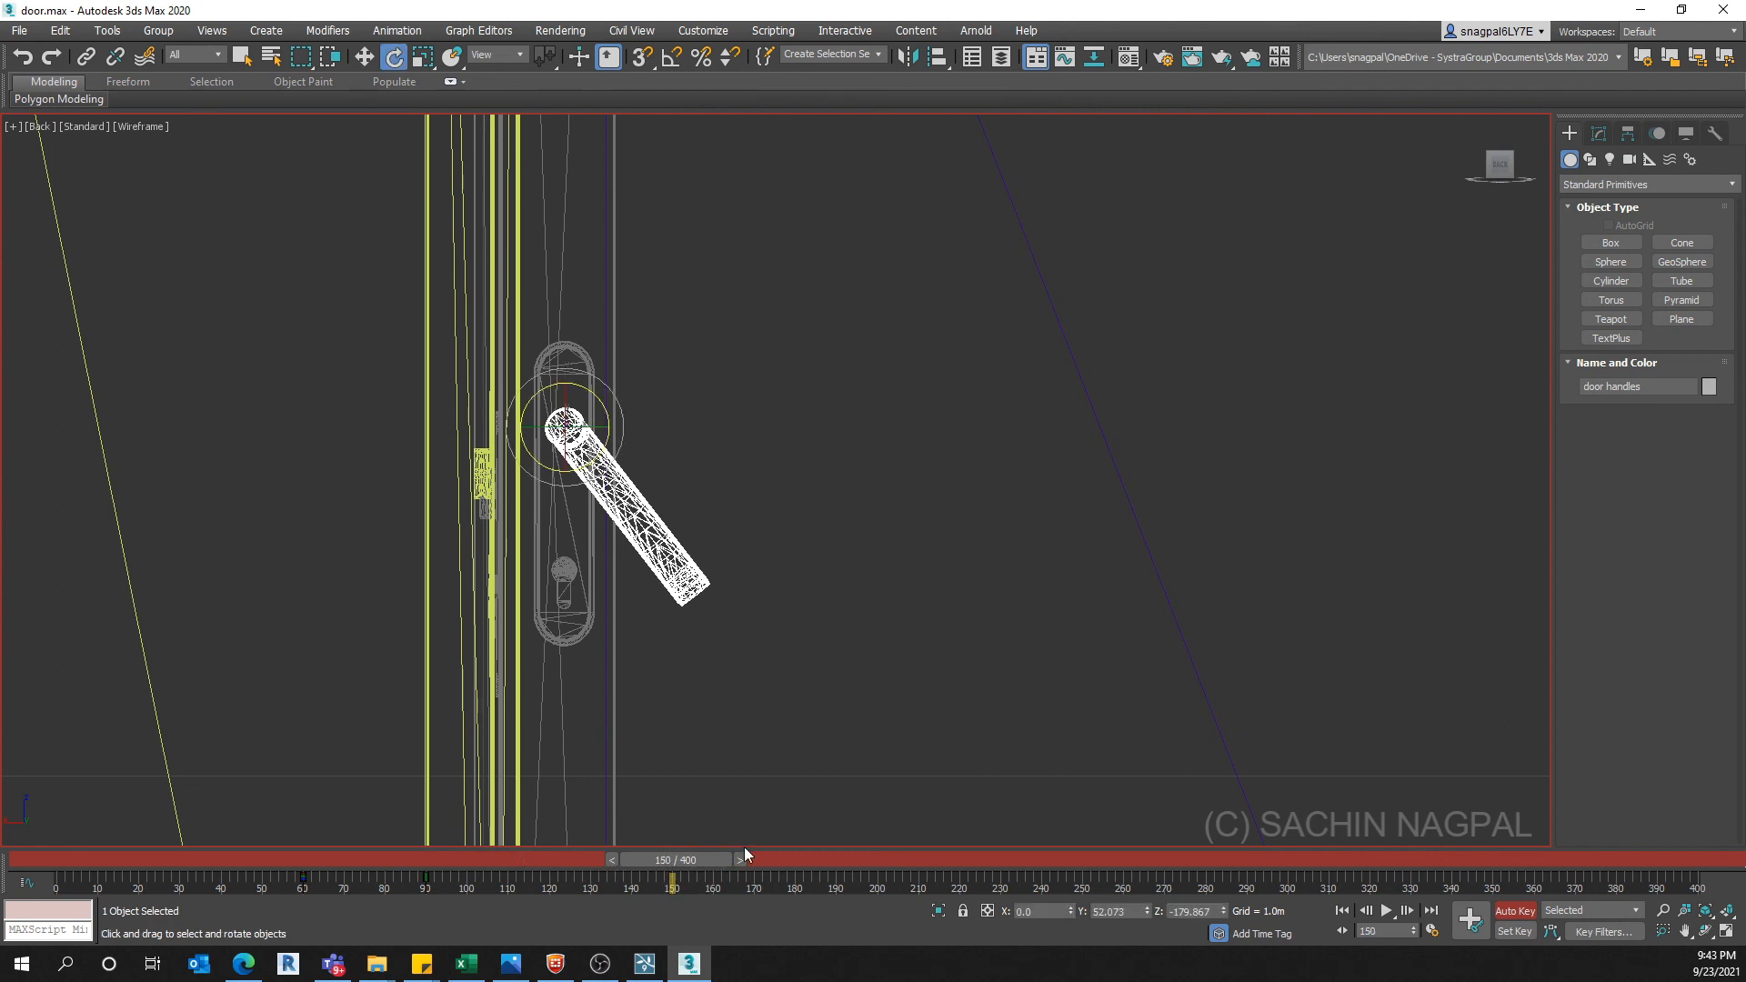
right_click(679, 859)
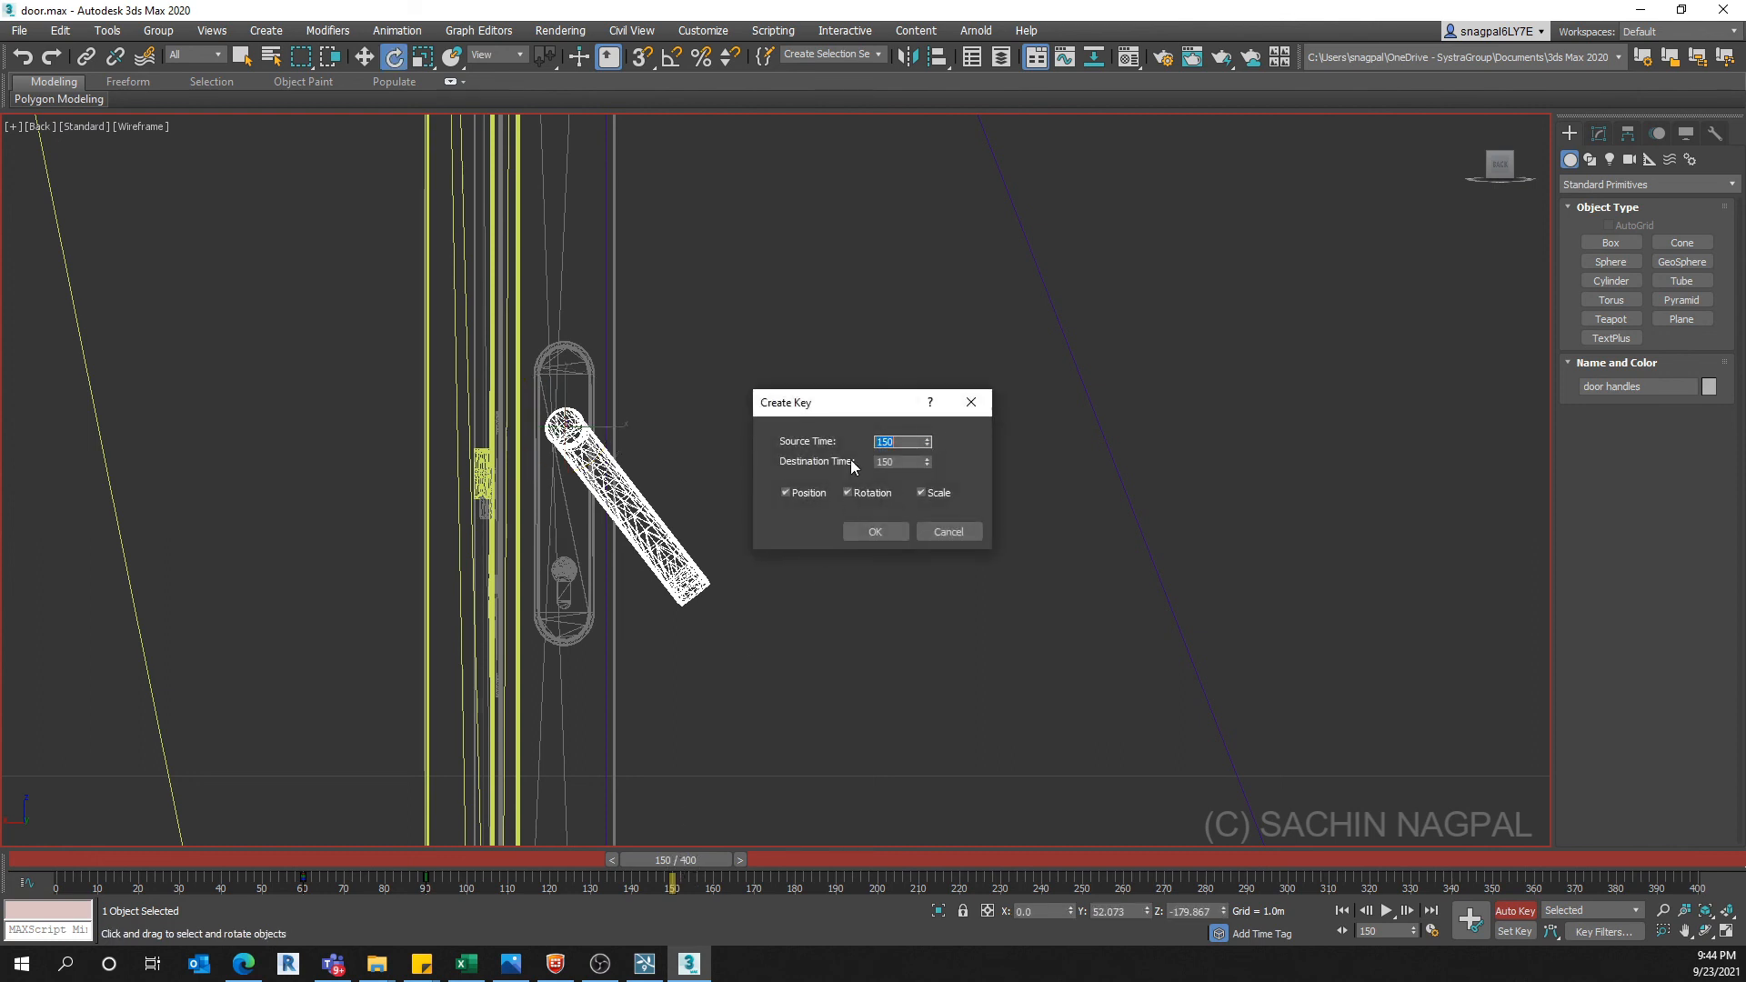
left_click(871, 534)
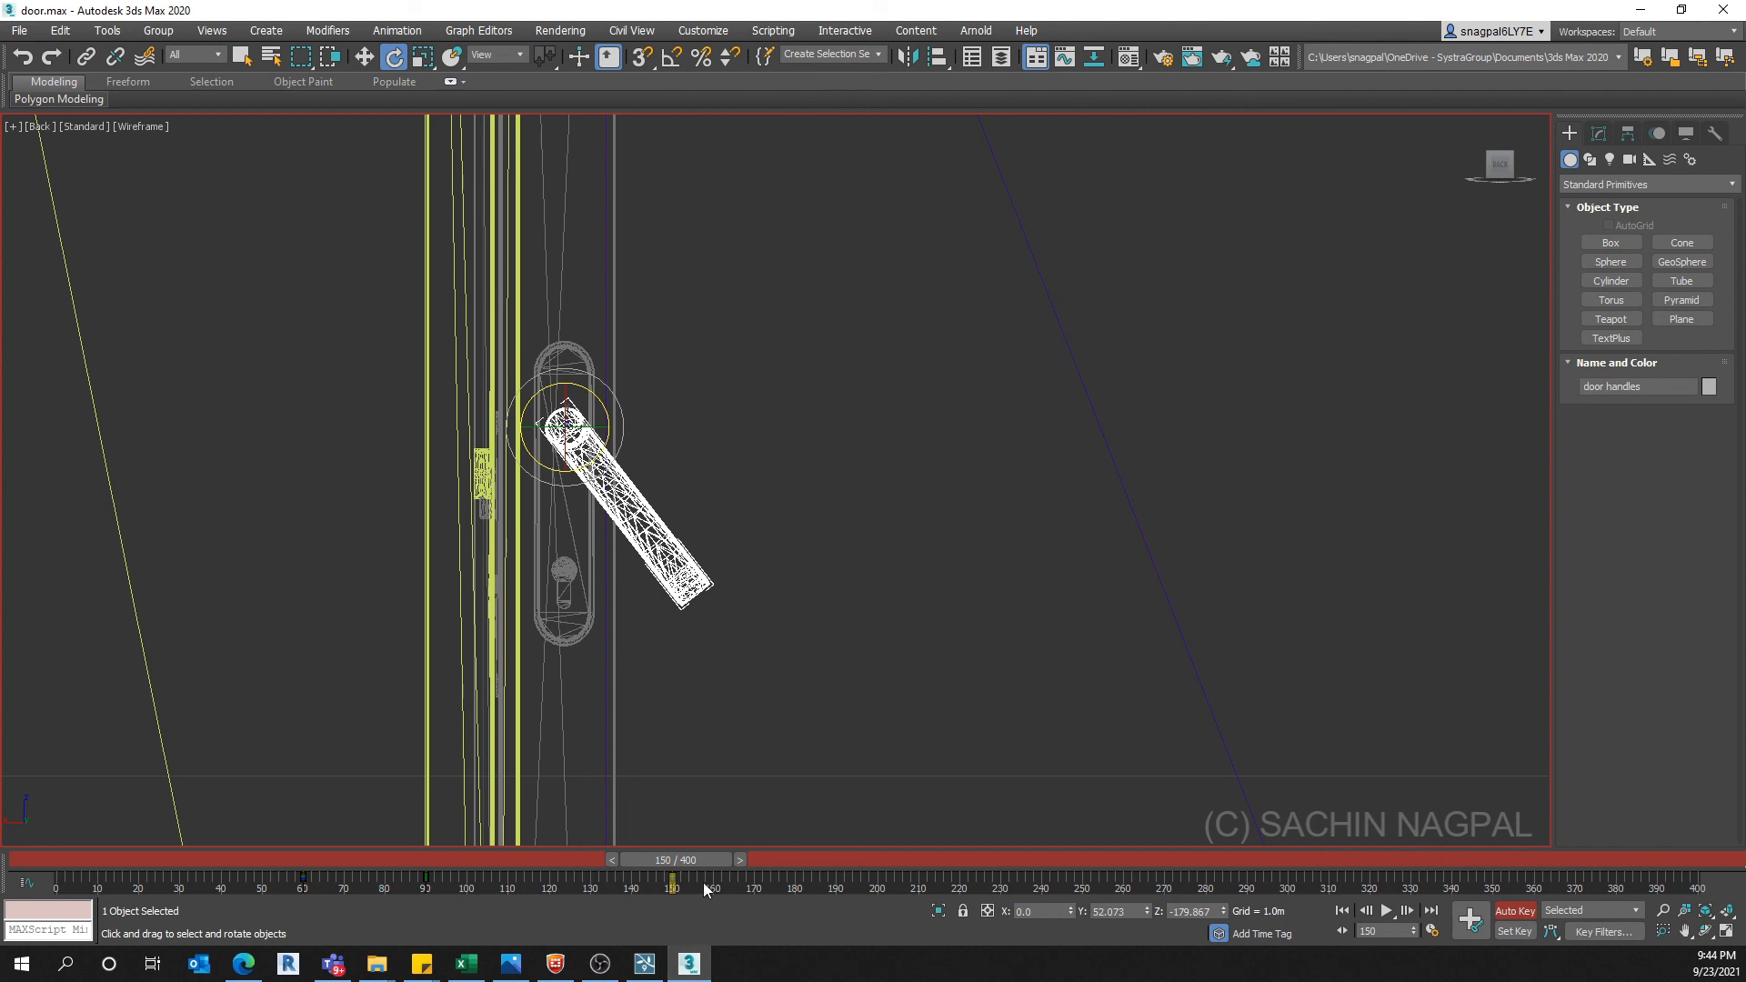
At frame 180, rotate the door handles back up to roughly horizontal
left_click_drag(684, 860, 802, 859)
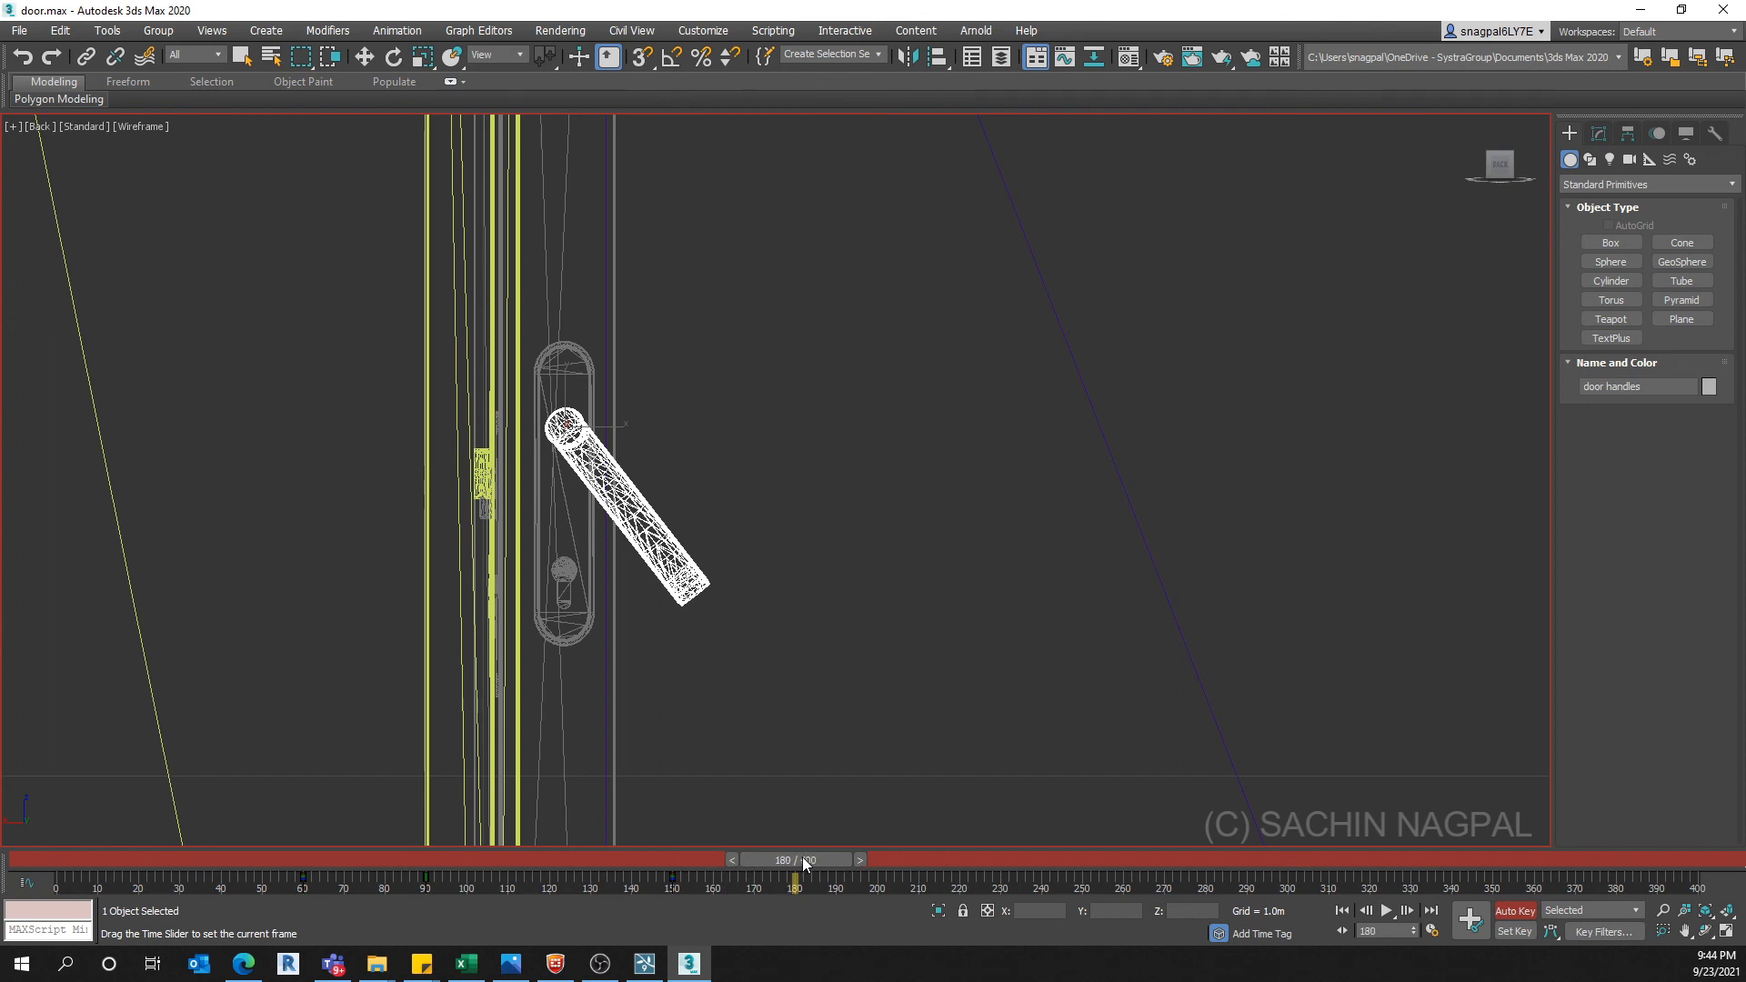
key("e")
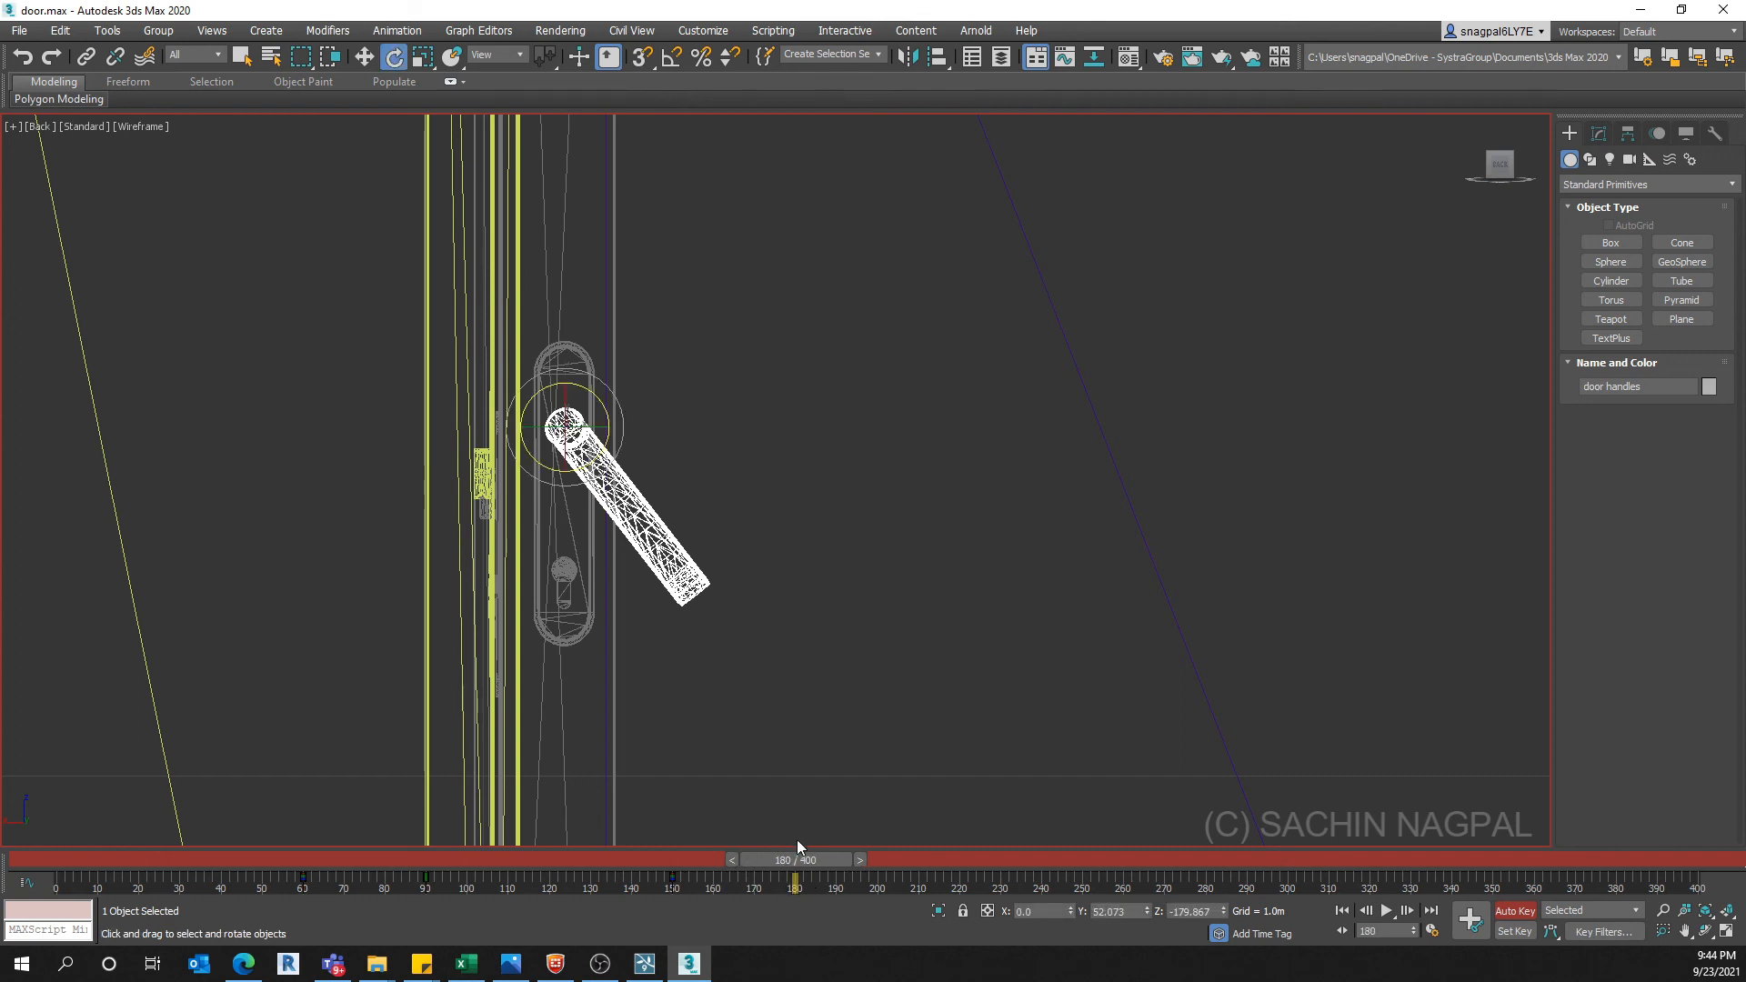
middle_click_drag(797, 704, 789, 725)
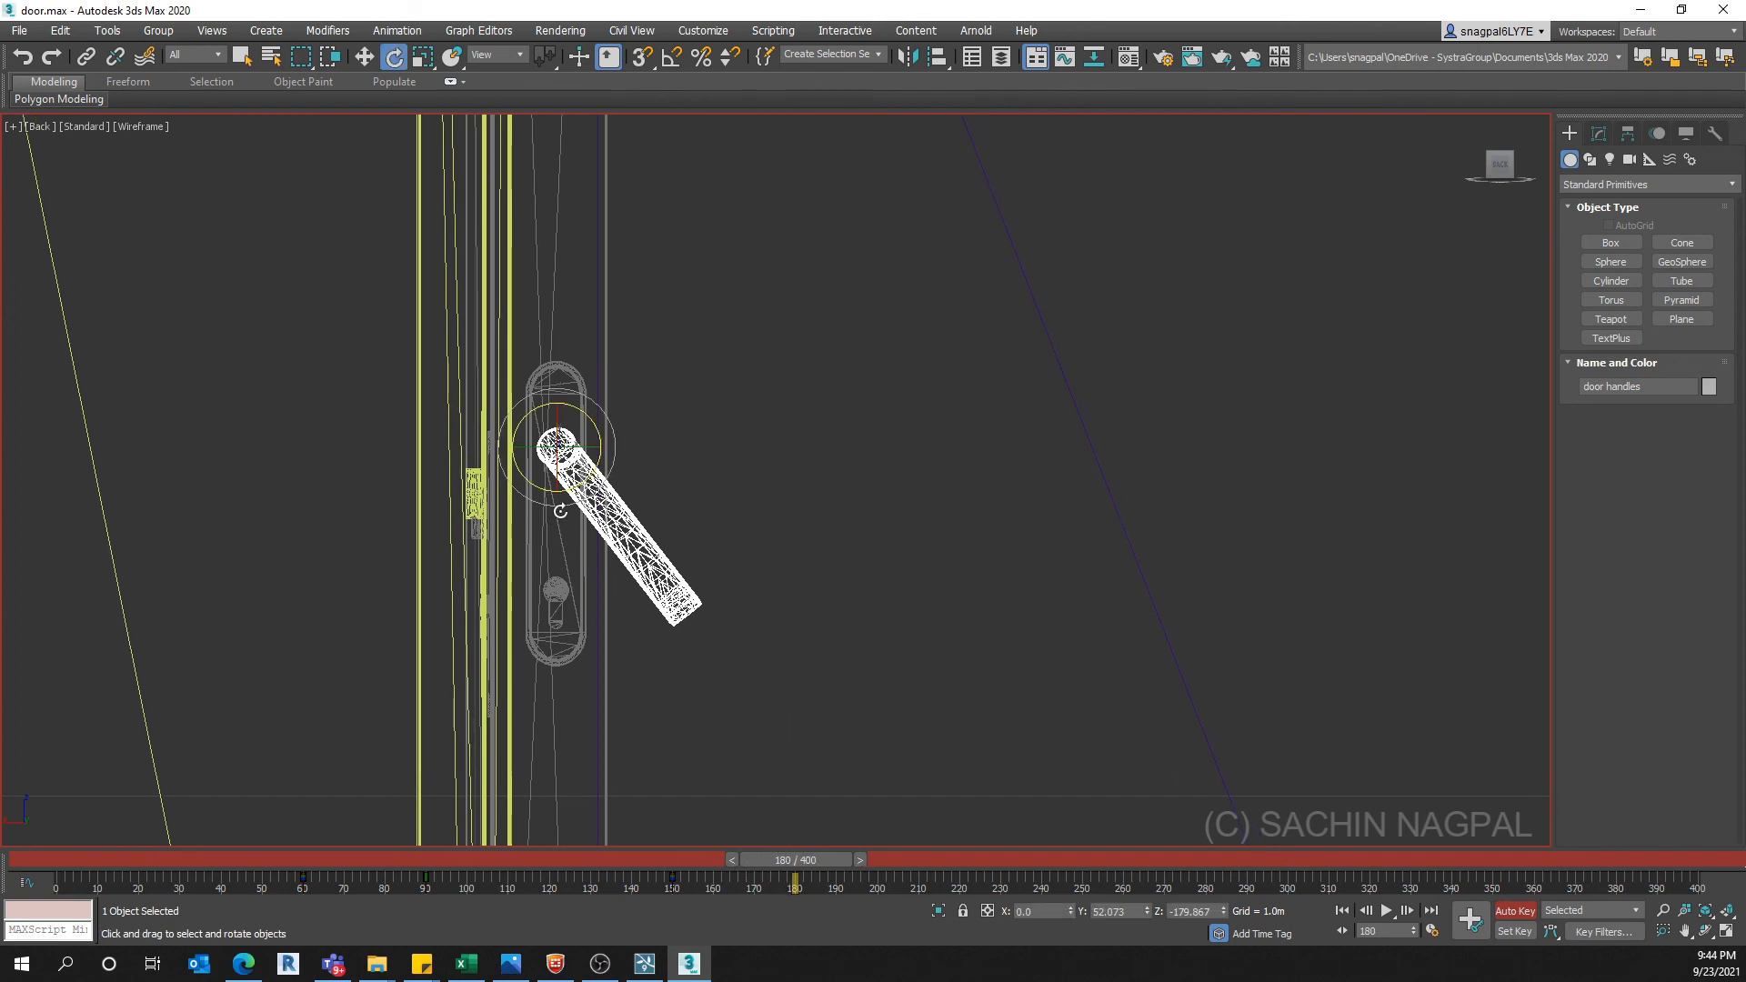
left_click_drag(561, 506, 656, 486)
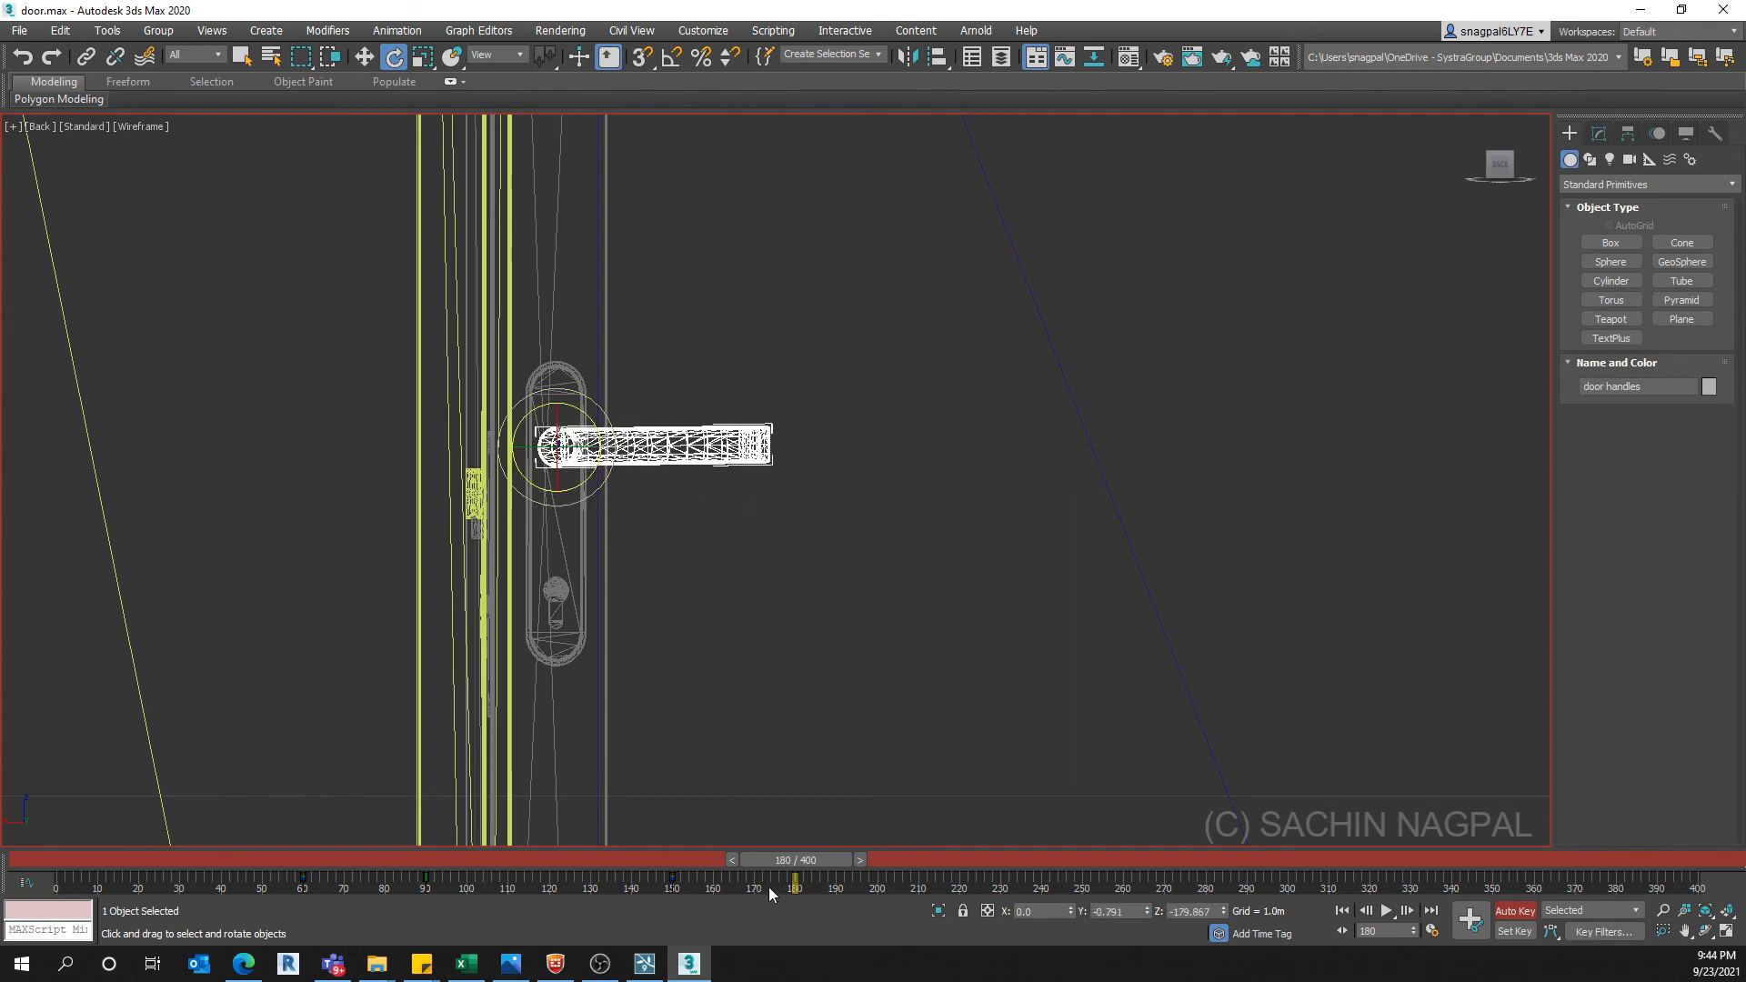
Return to frame 0, turn off Auto Key, and show the door in the perspective view
left_click_drag(811, 861, 166, 860)
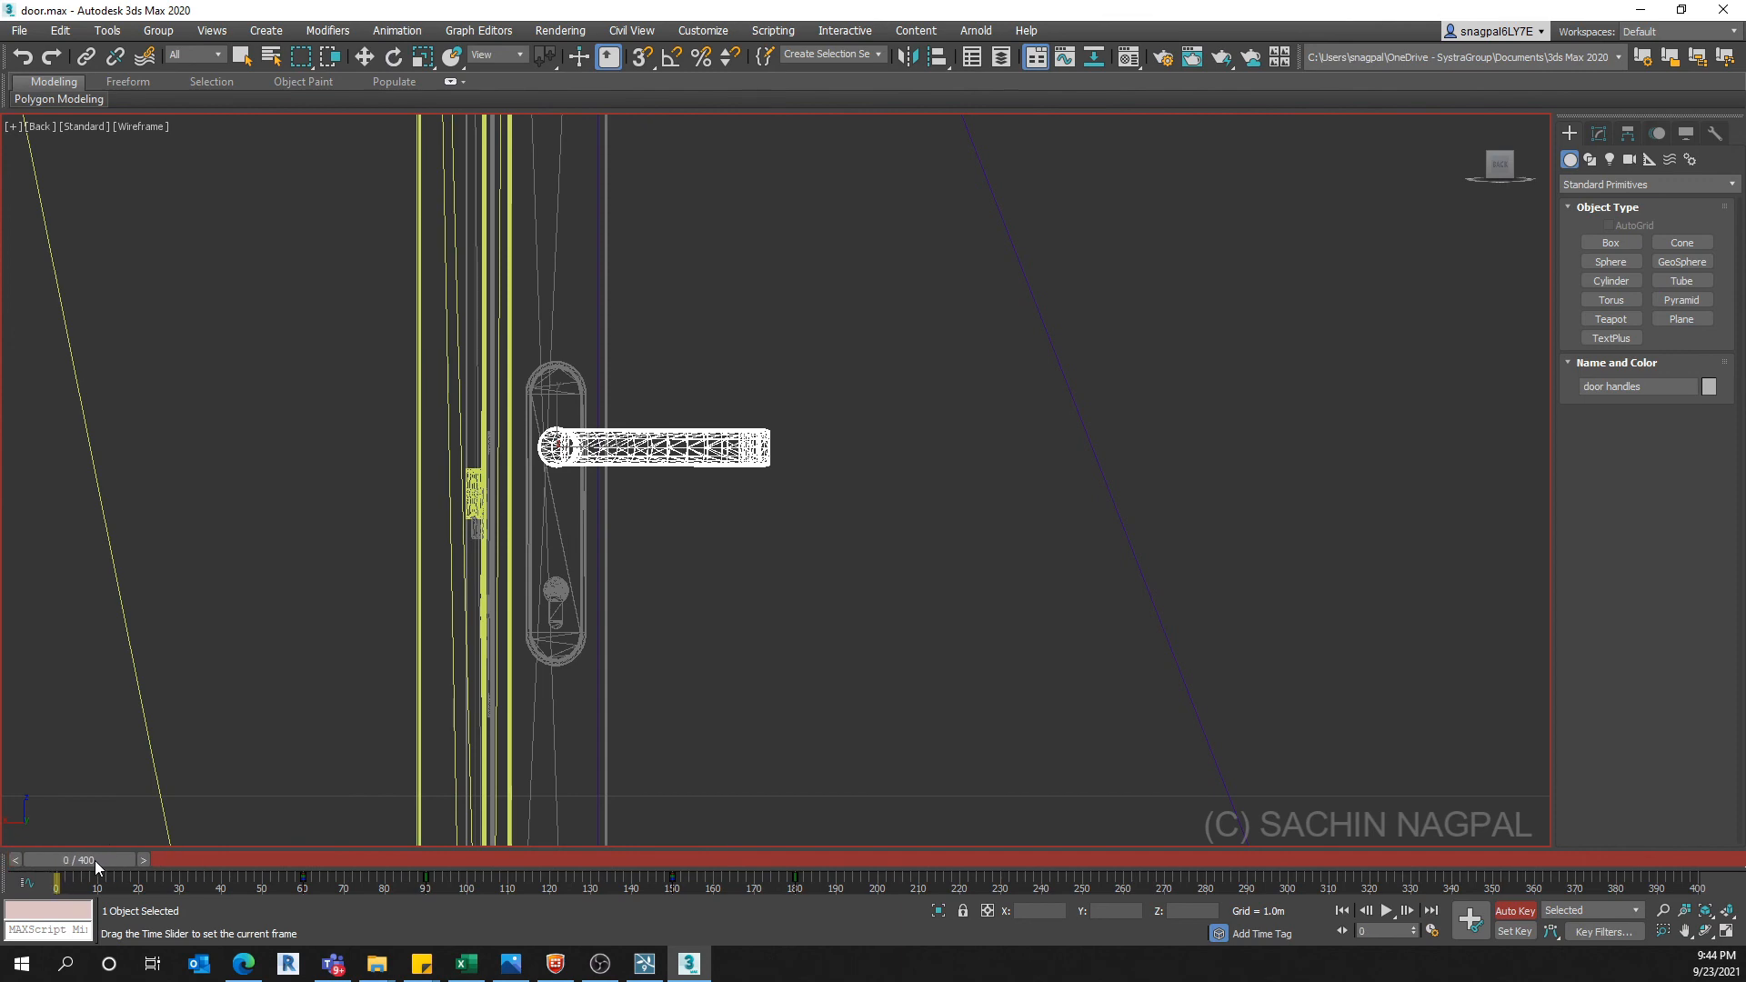
key("e")
left_click(1512, 911)
middle_click_drag(865, 677, 828, 591)
key("p")
middle_click_drag(698, 725, 655, 681)
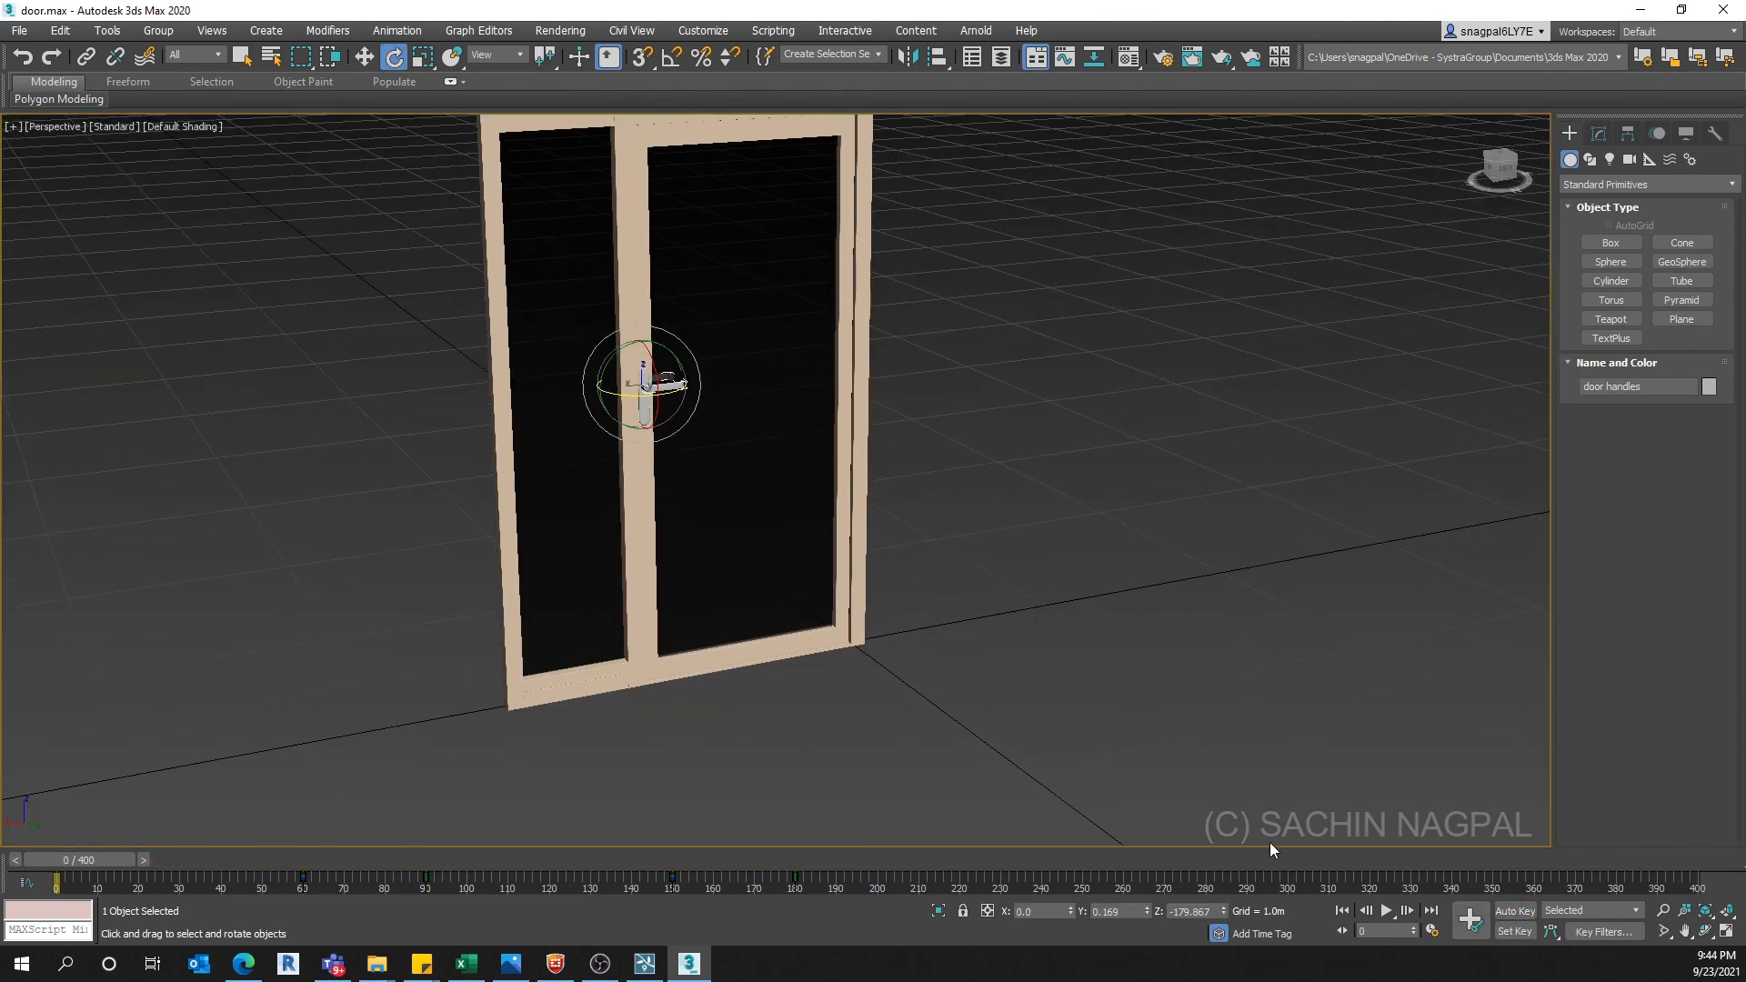
Play the handle animation from frame 0, replay it from the start, and stop playback past frame 200
left_click(1386, 911)
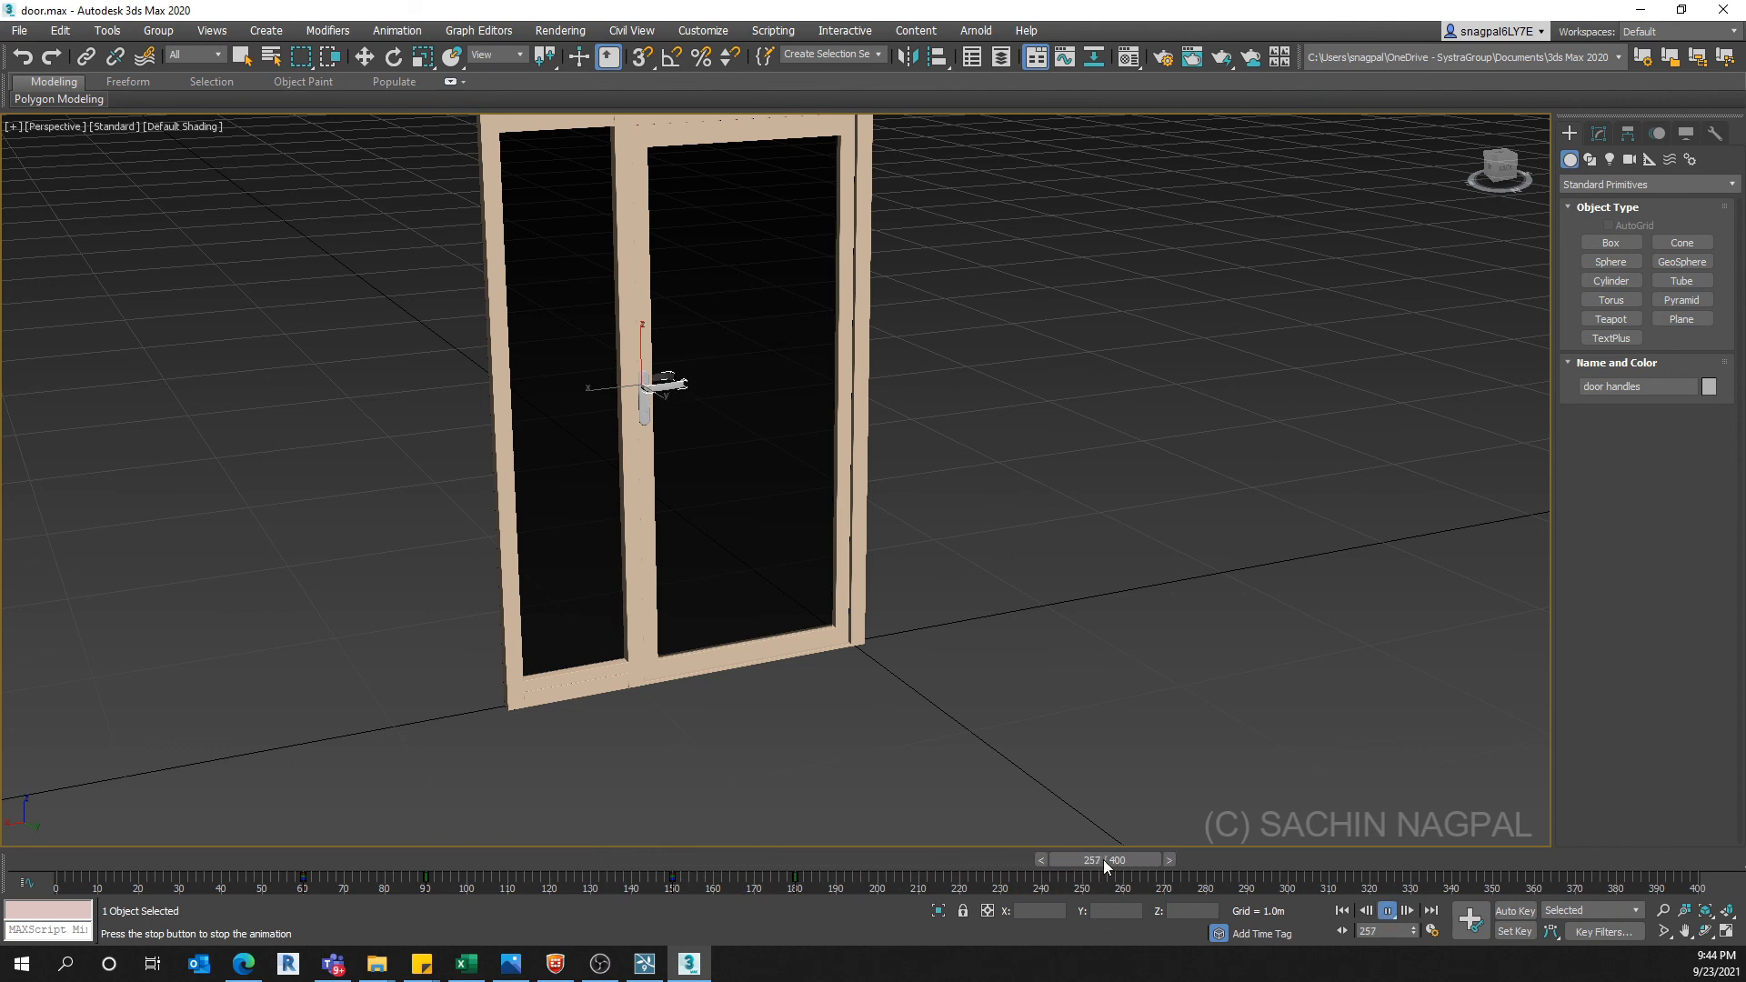
left_click_drag(1104, 864, 56, 867)
key("e")
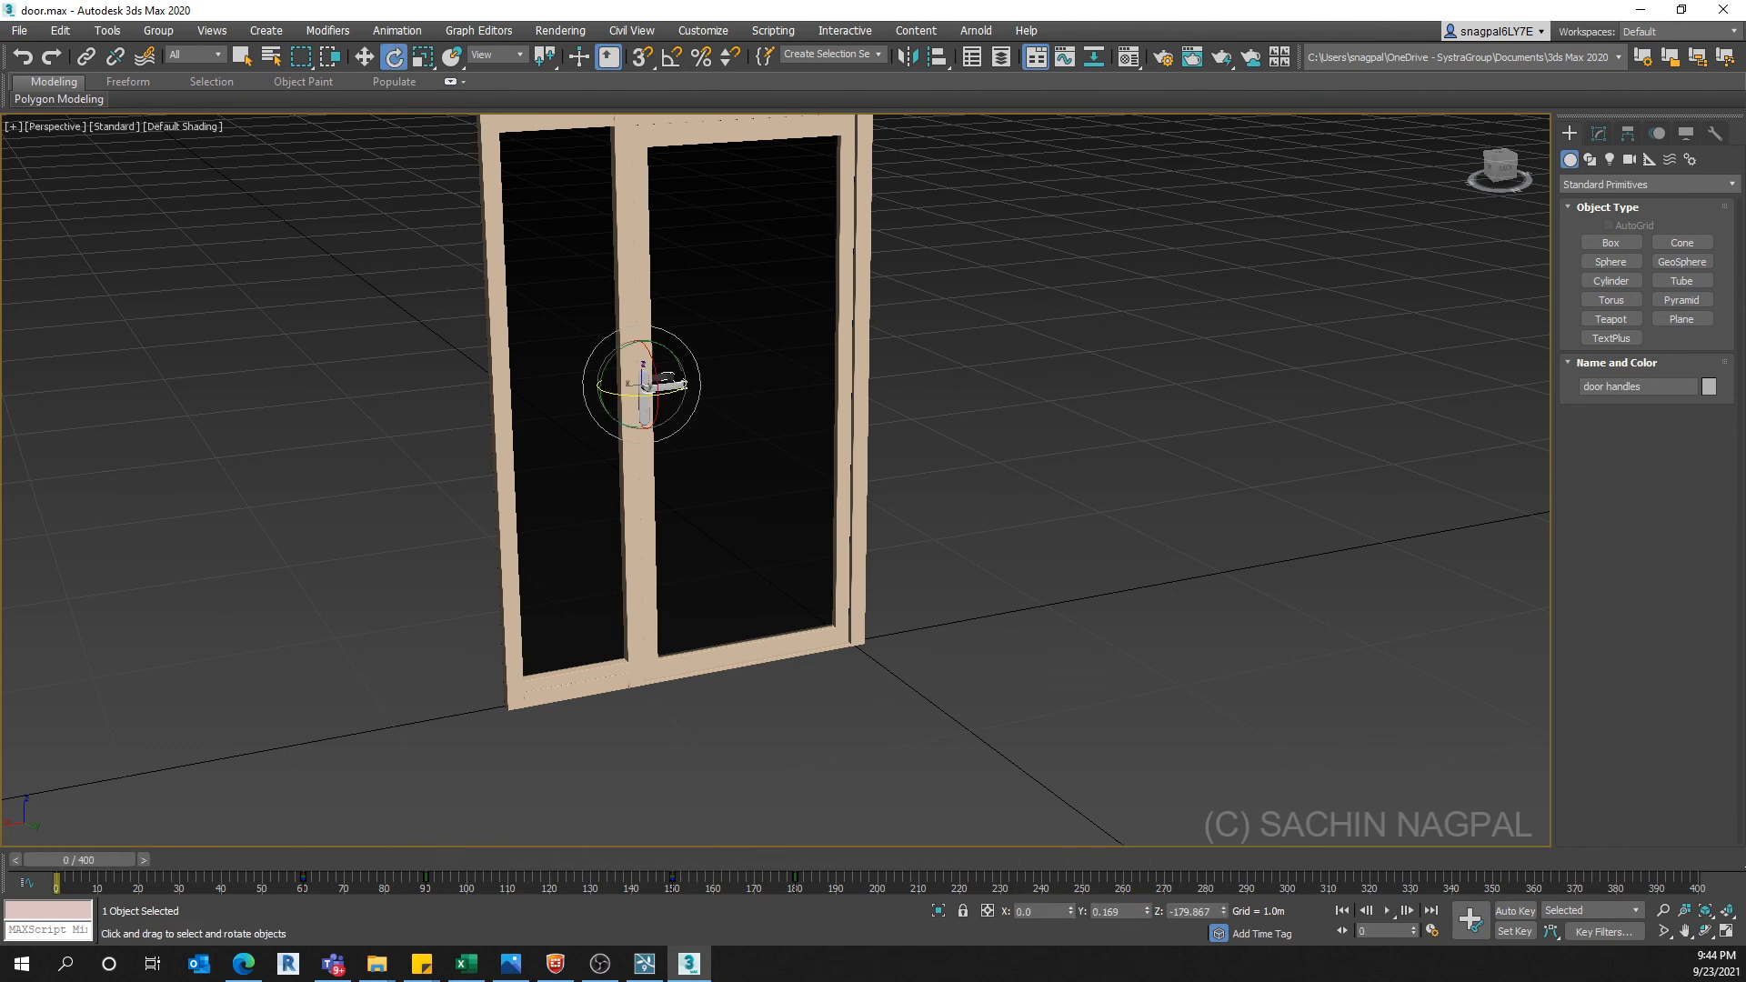
left_click(1386, 911)
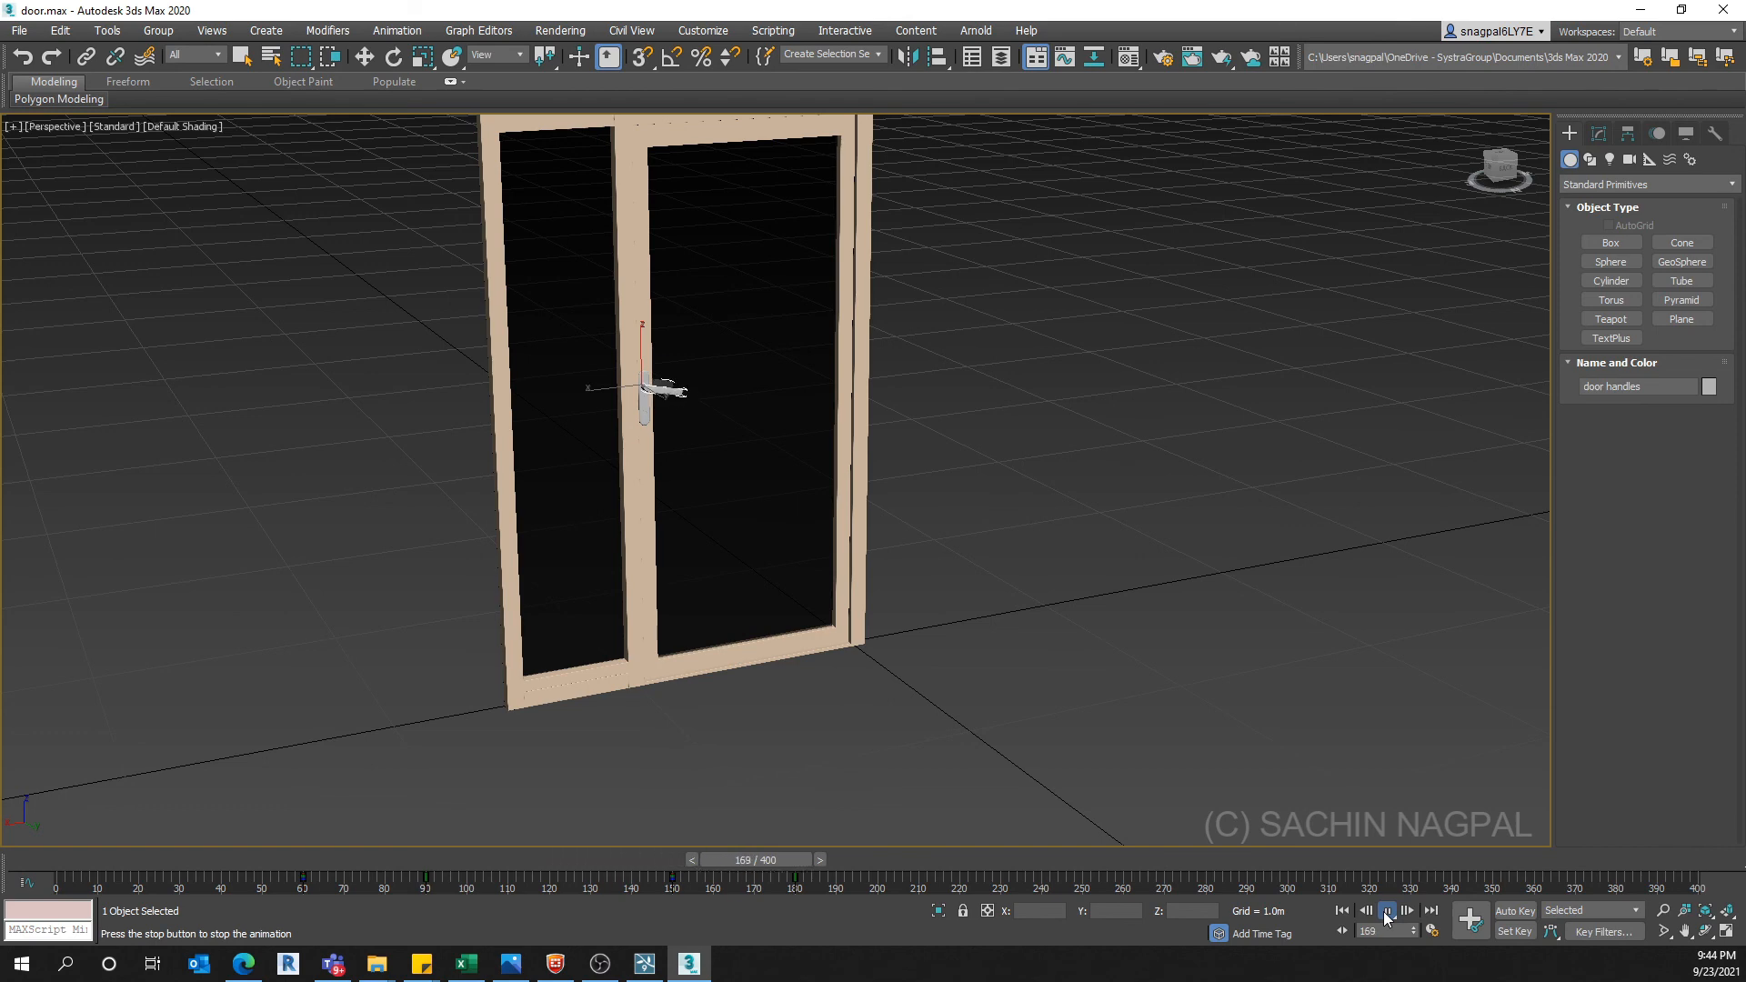
left_click(1386, 910)
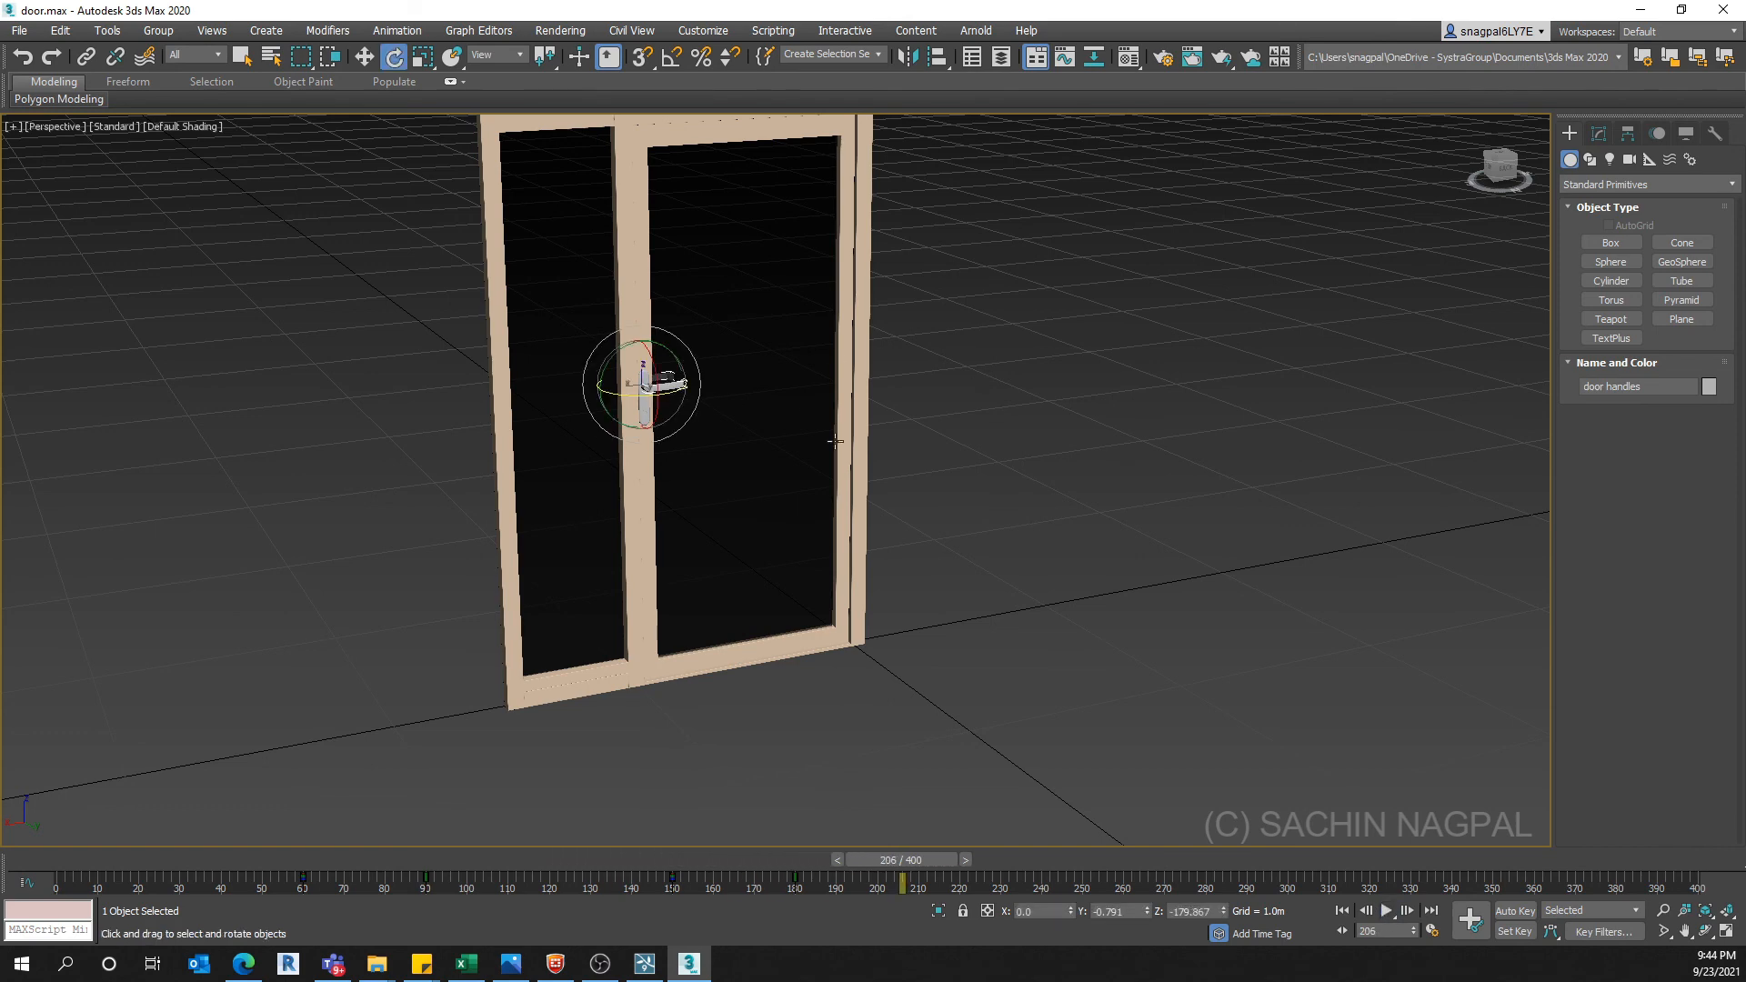
Clear the door handles selection and select the wooden door frame
middle_click_drag(1061, 519, 946, 657, "alt")
left_click(979, 536)
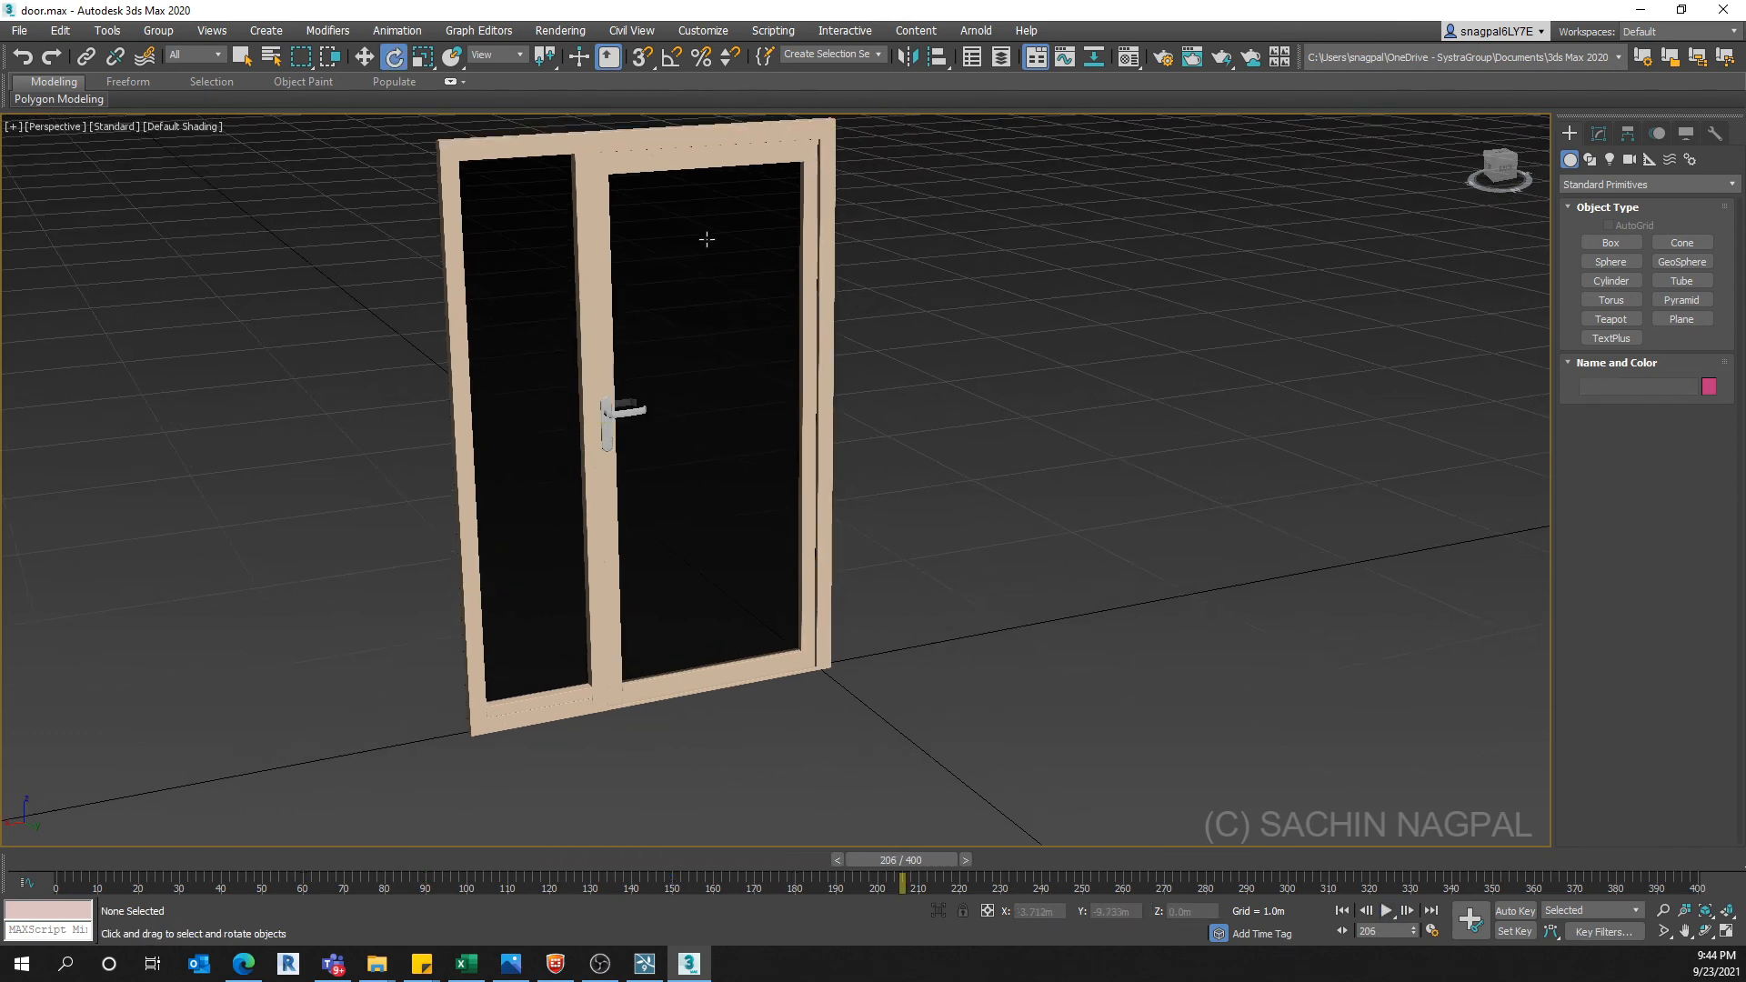
left_click(679, 164)
middle_click_drag(815, 420, 867, 535, "alt")
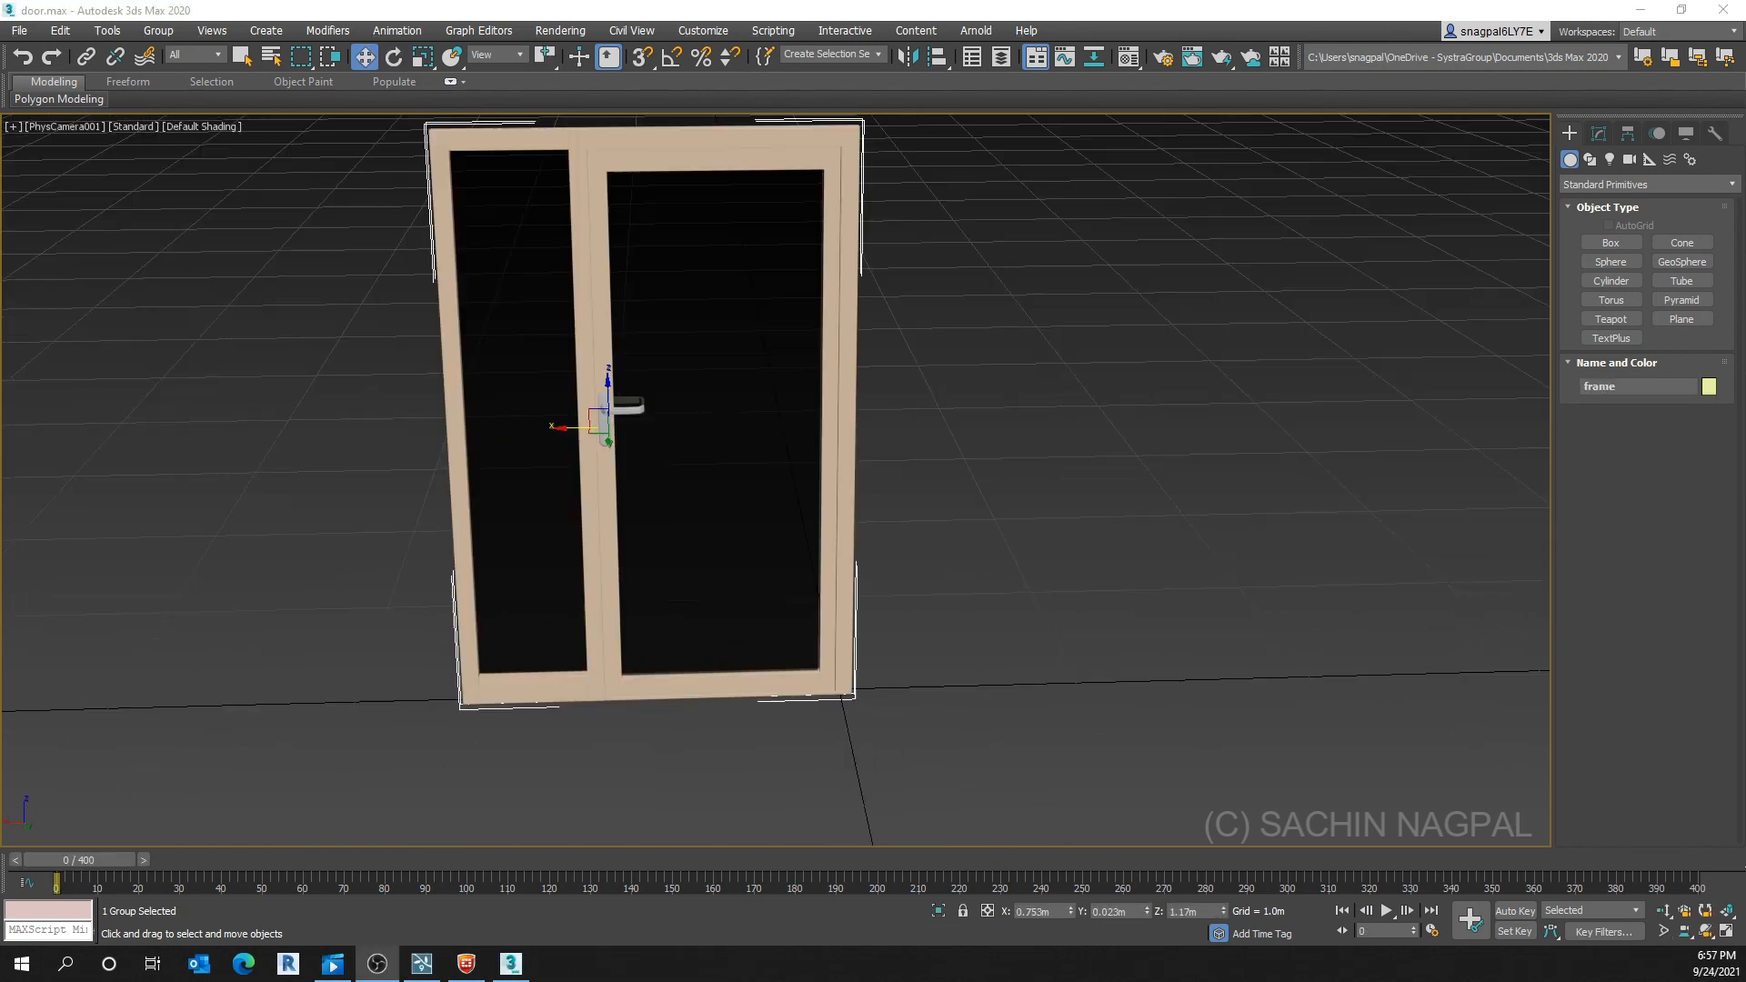
Try moving the door frame sideways along the X axis and undo the move
left_click(344, 555)
left_click(453, 466)
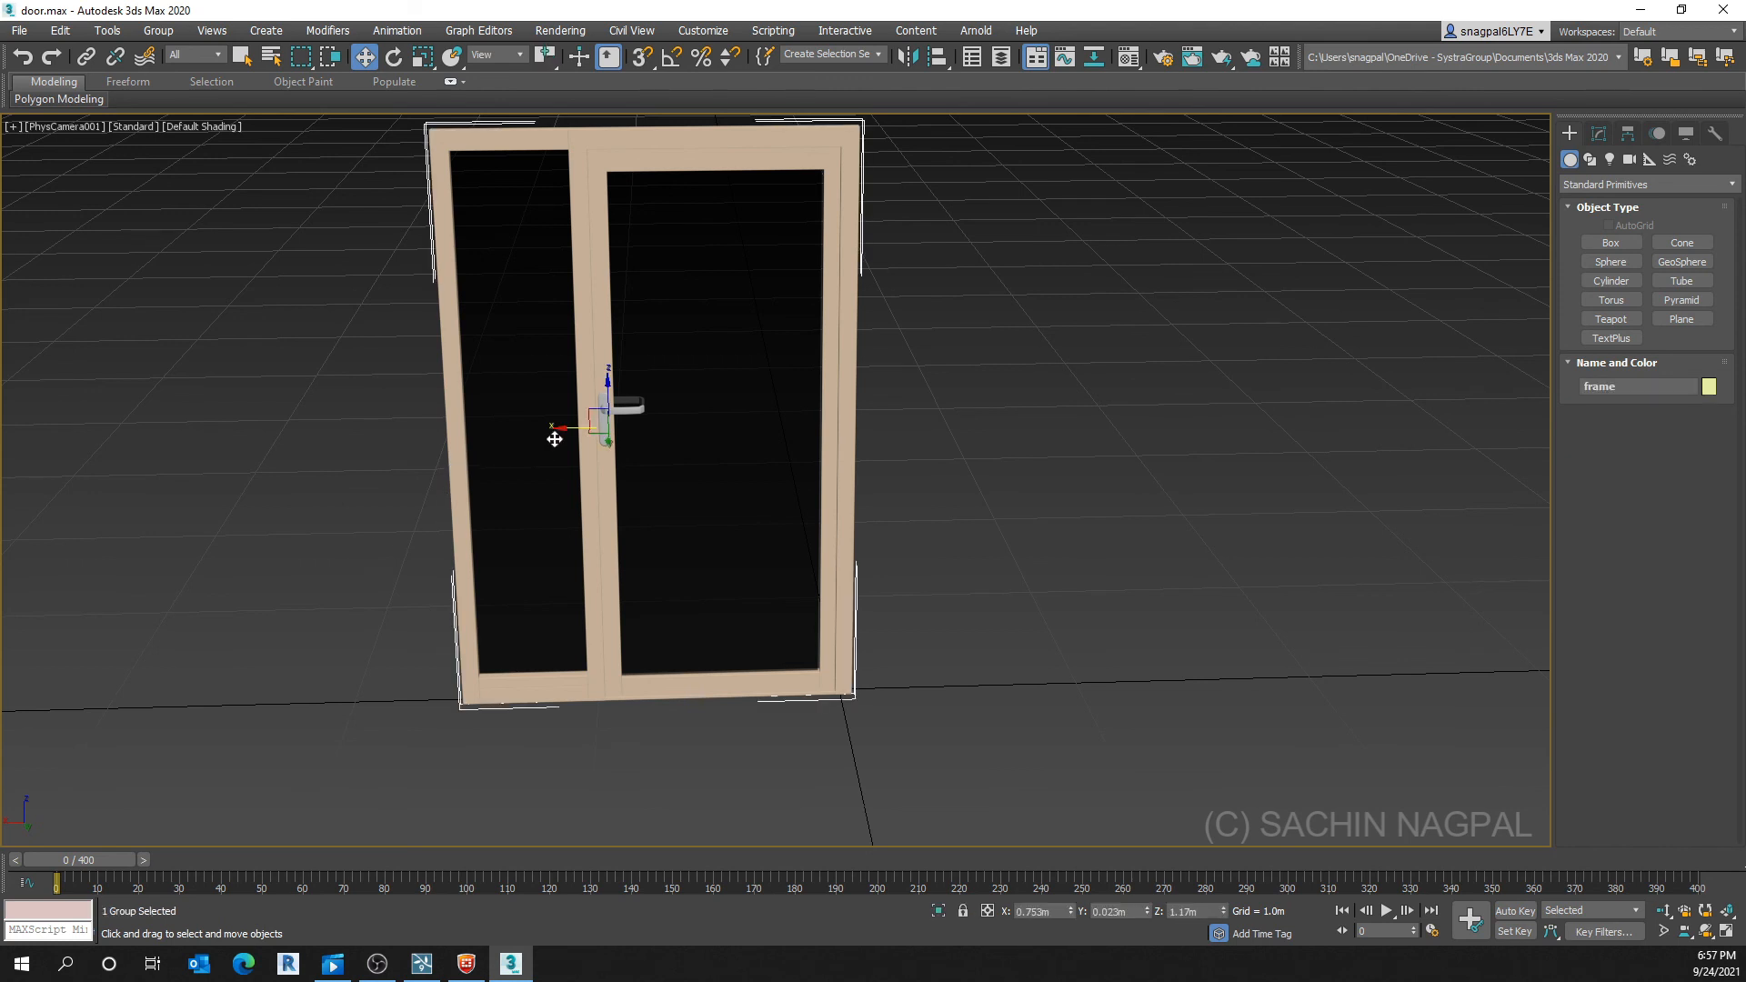
left_click_drag(564, 430, 298, 438)
key("ctrl+z")
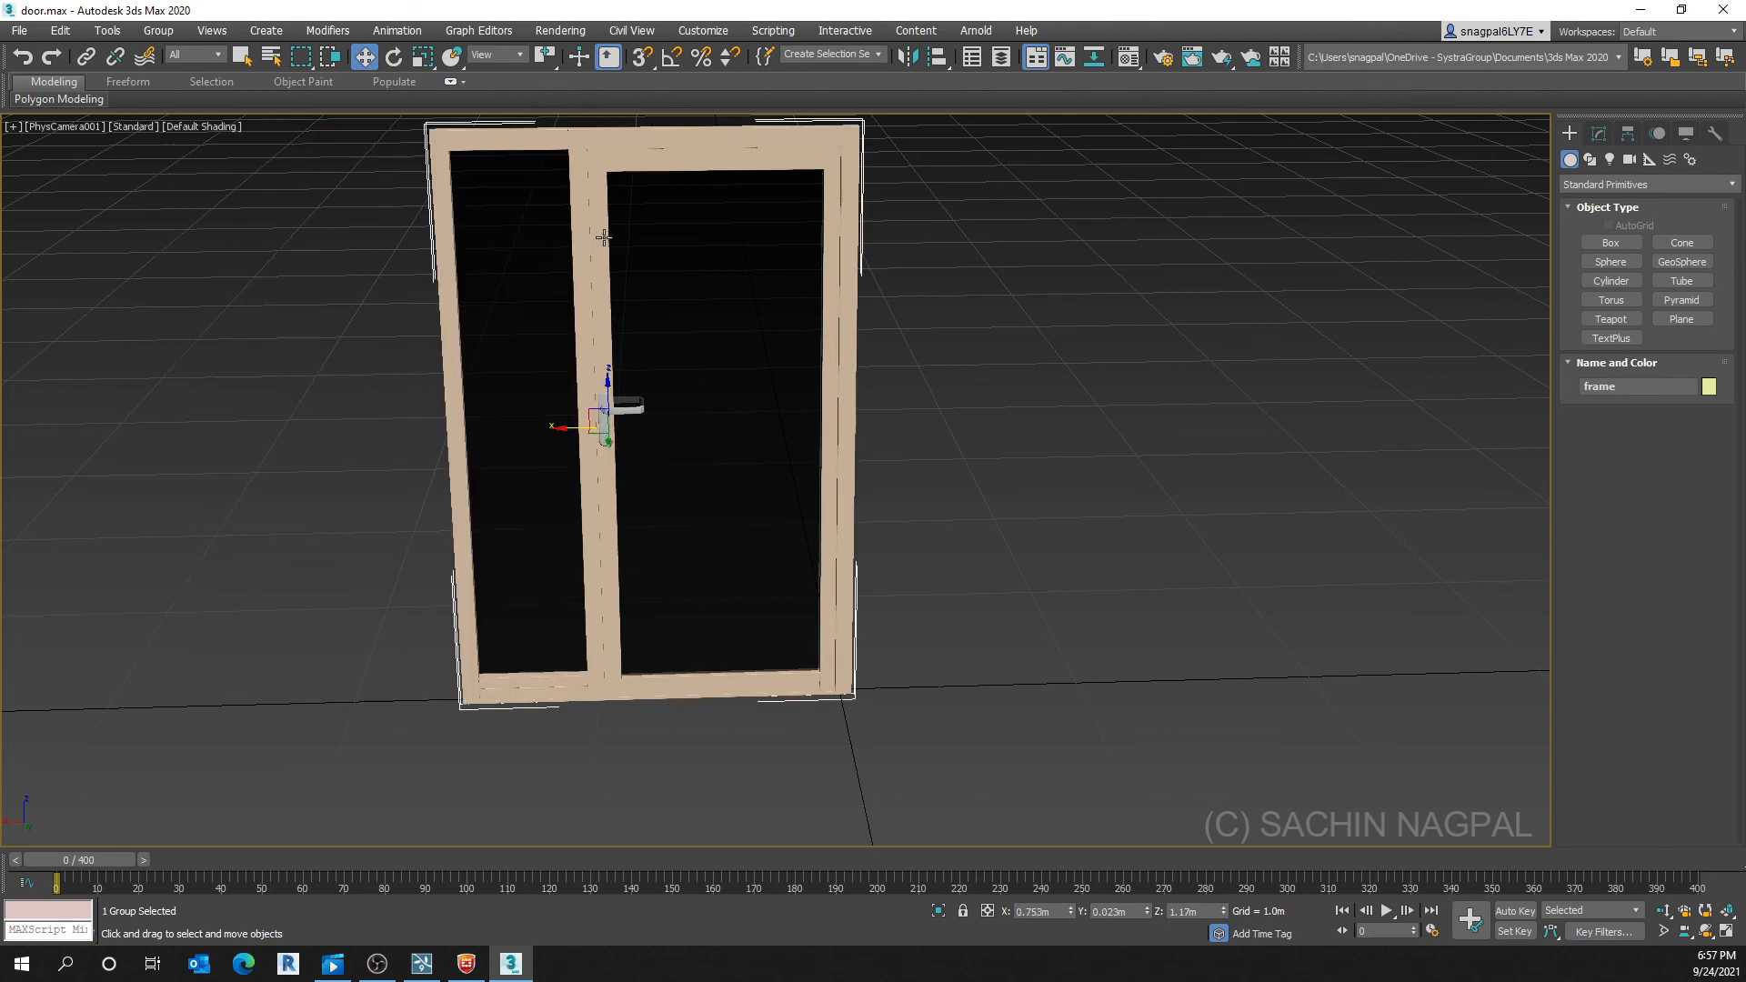
Export only the selected frame group as a binary FBX 2019 file with animation included, saved in the export folder
left_click(20, 34)
mouse_move(94, 301)
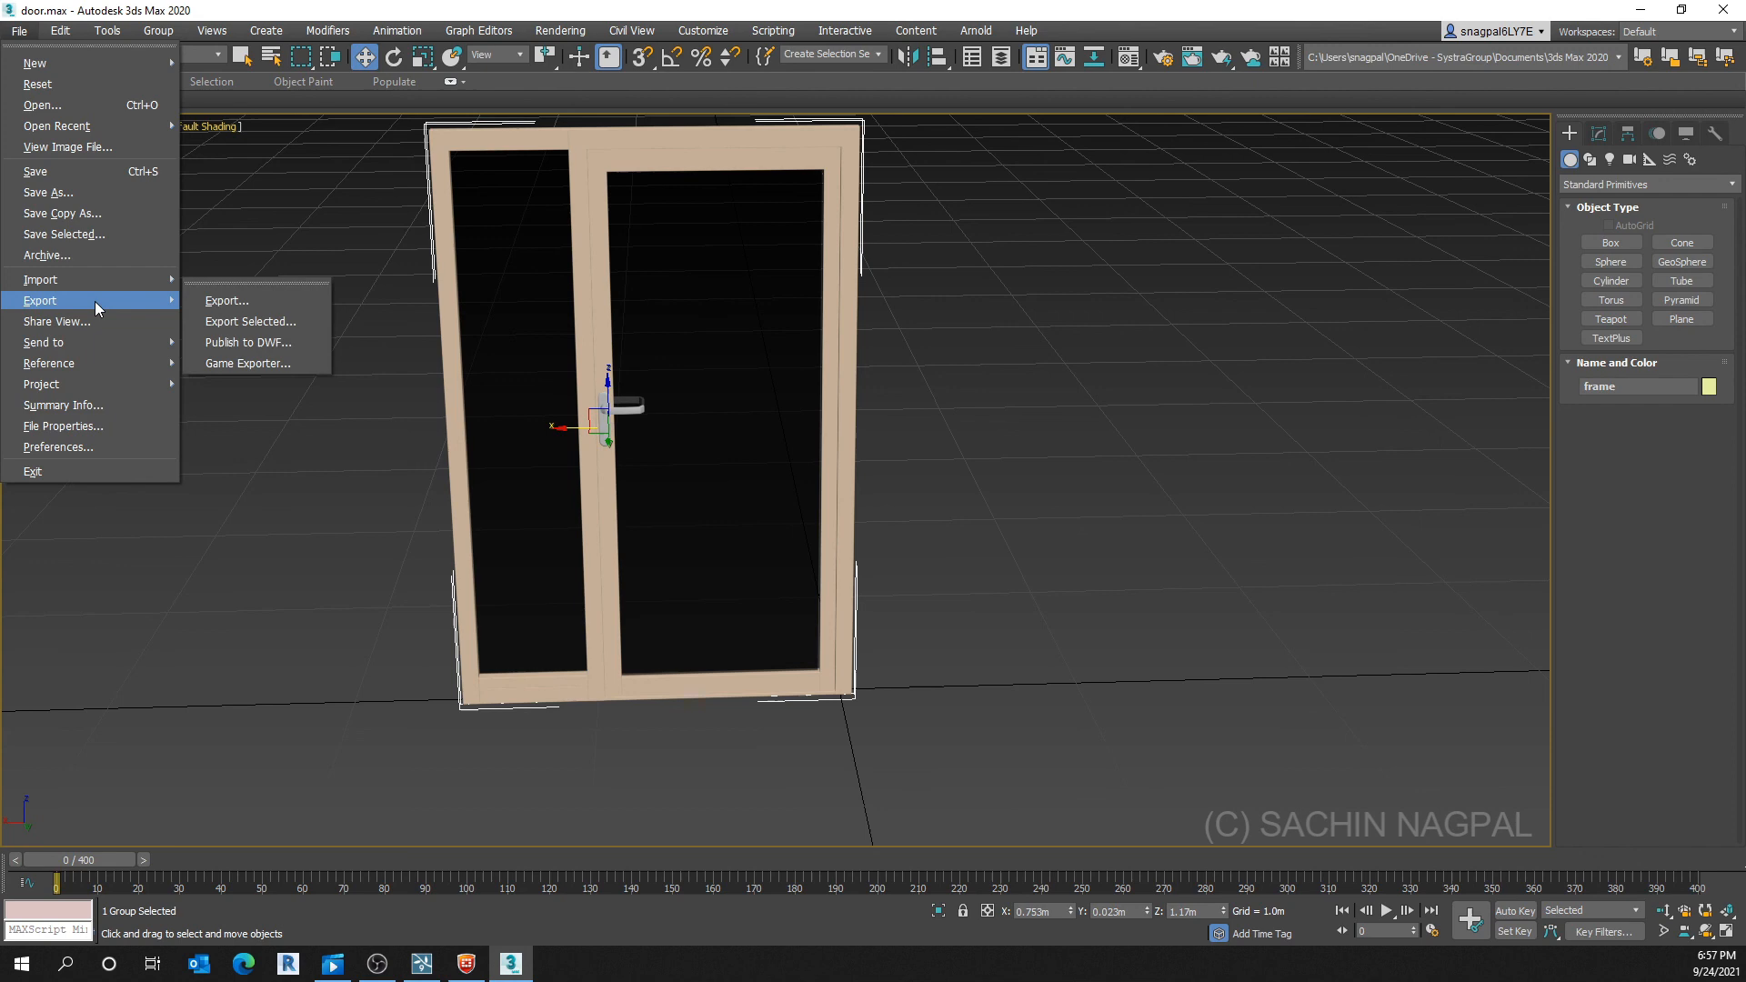
left_click(224, 323)
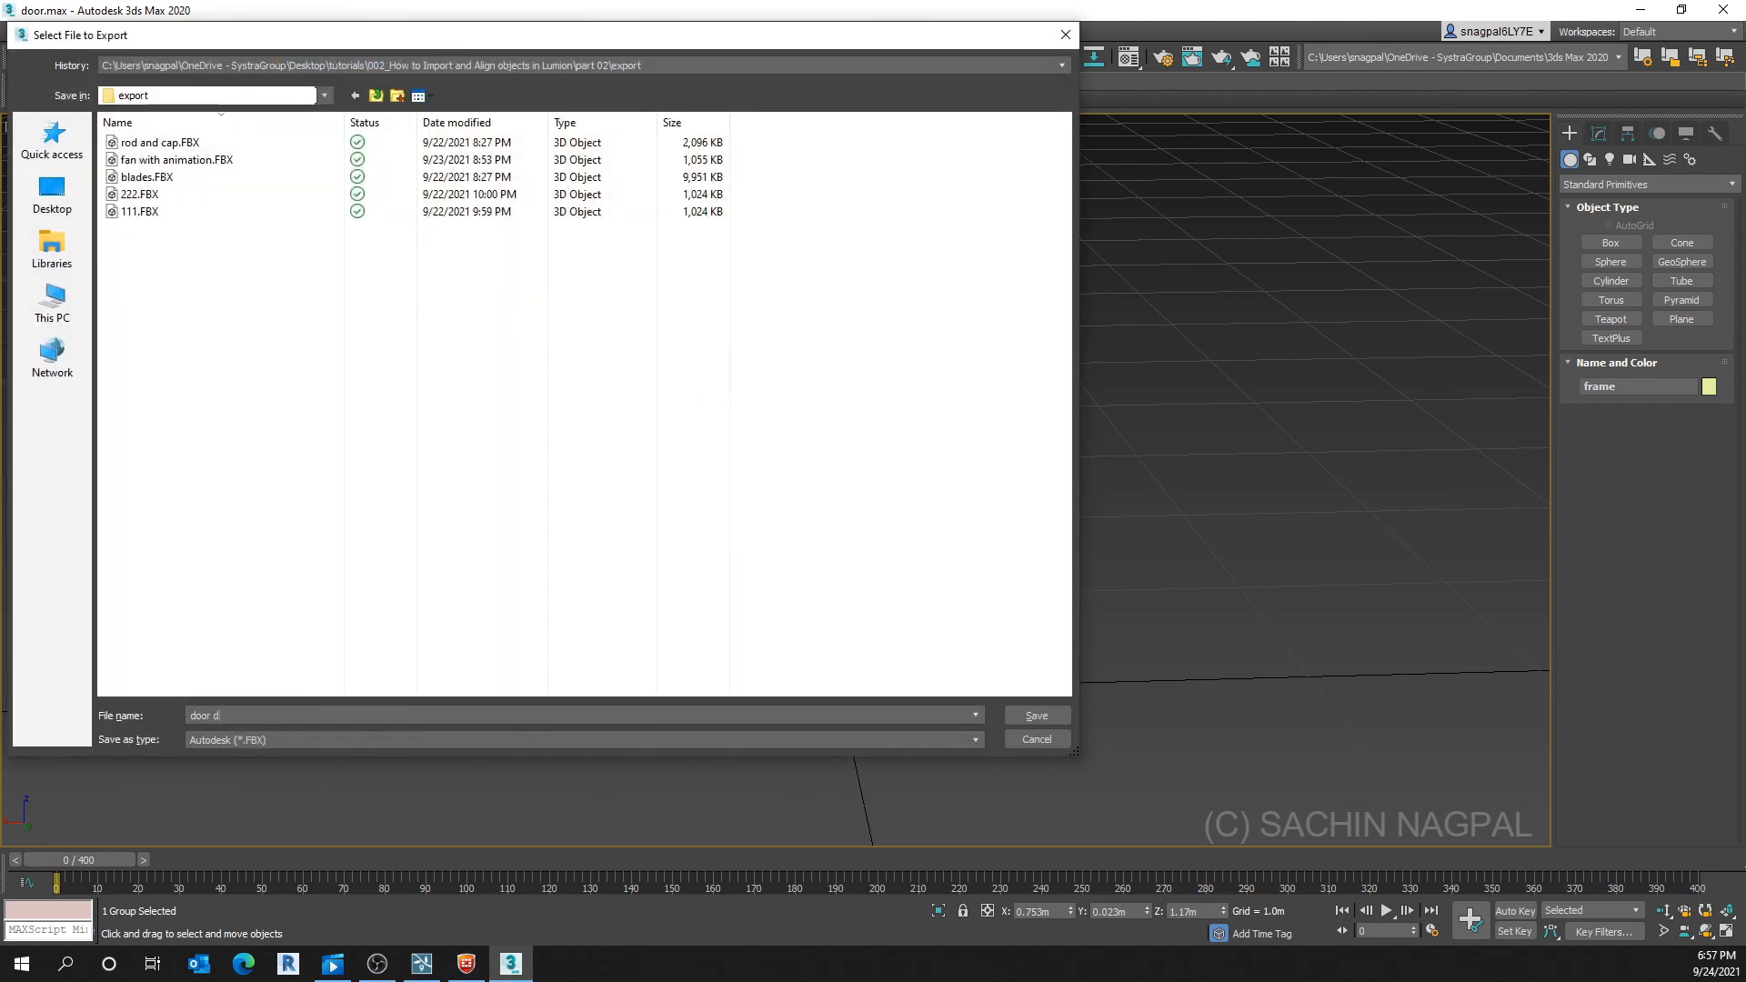
key("Return")
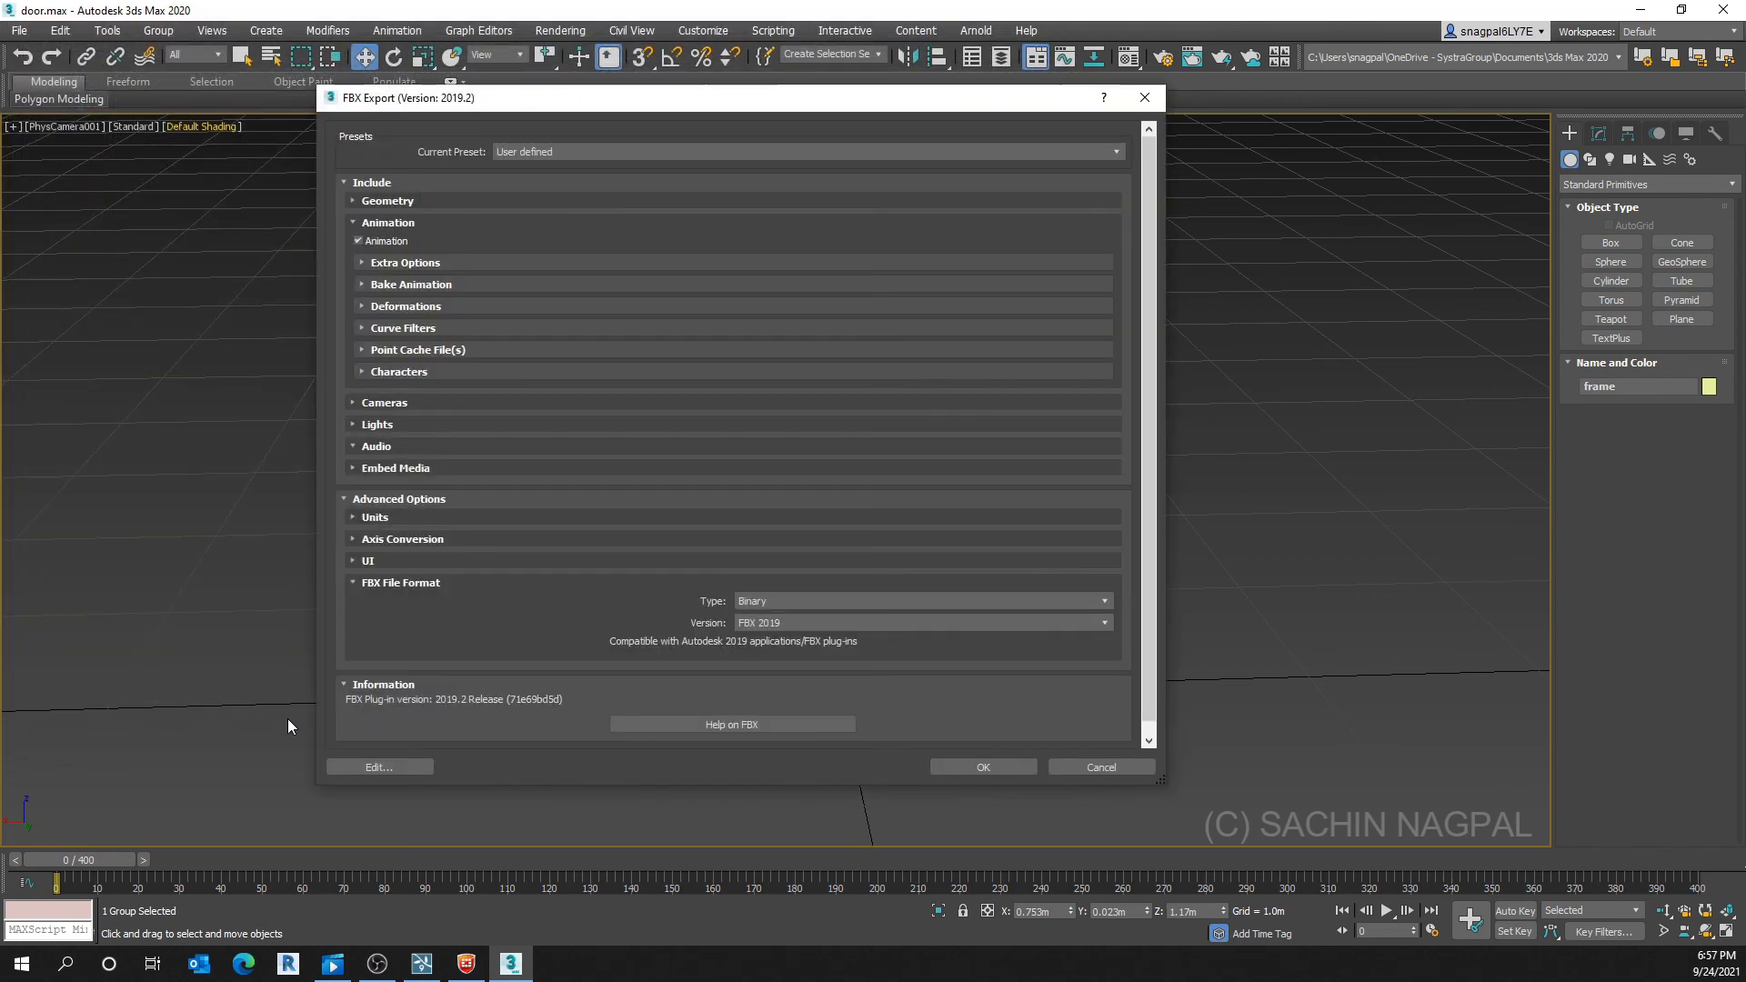
left_click(950, 771)
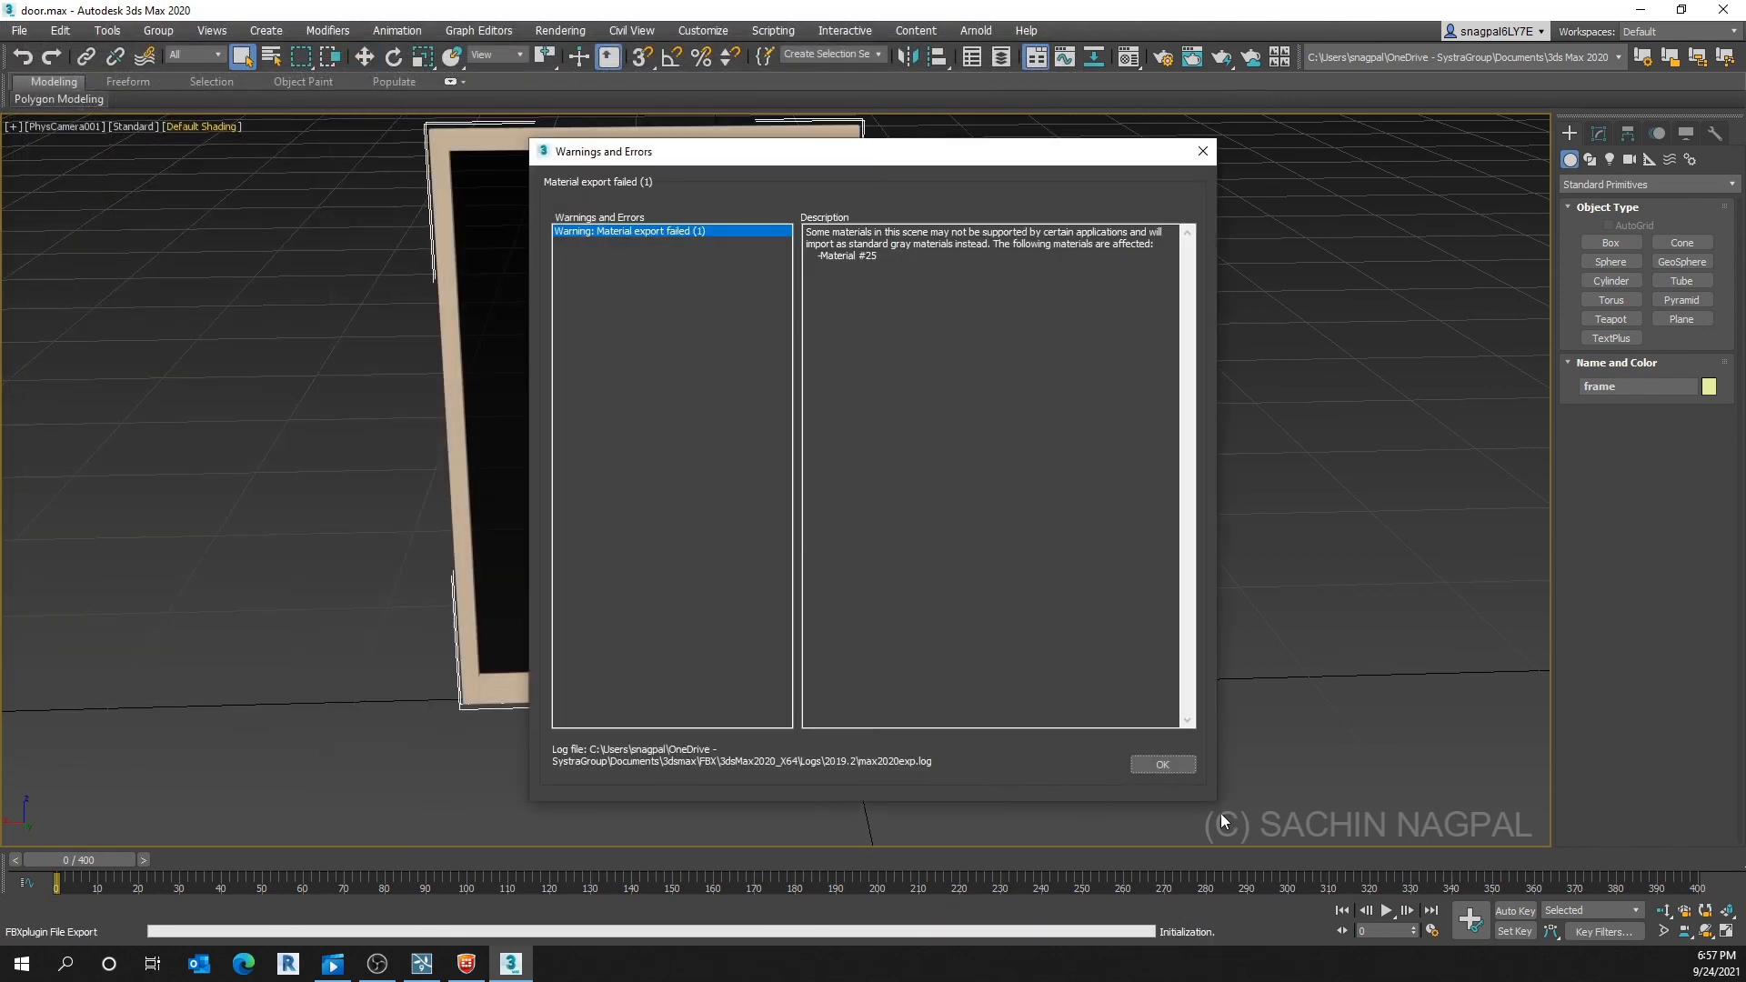
Close the frame's export report and hide the selected door frame
left_click(1162, 765)
right_click(511, 648)
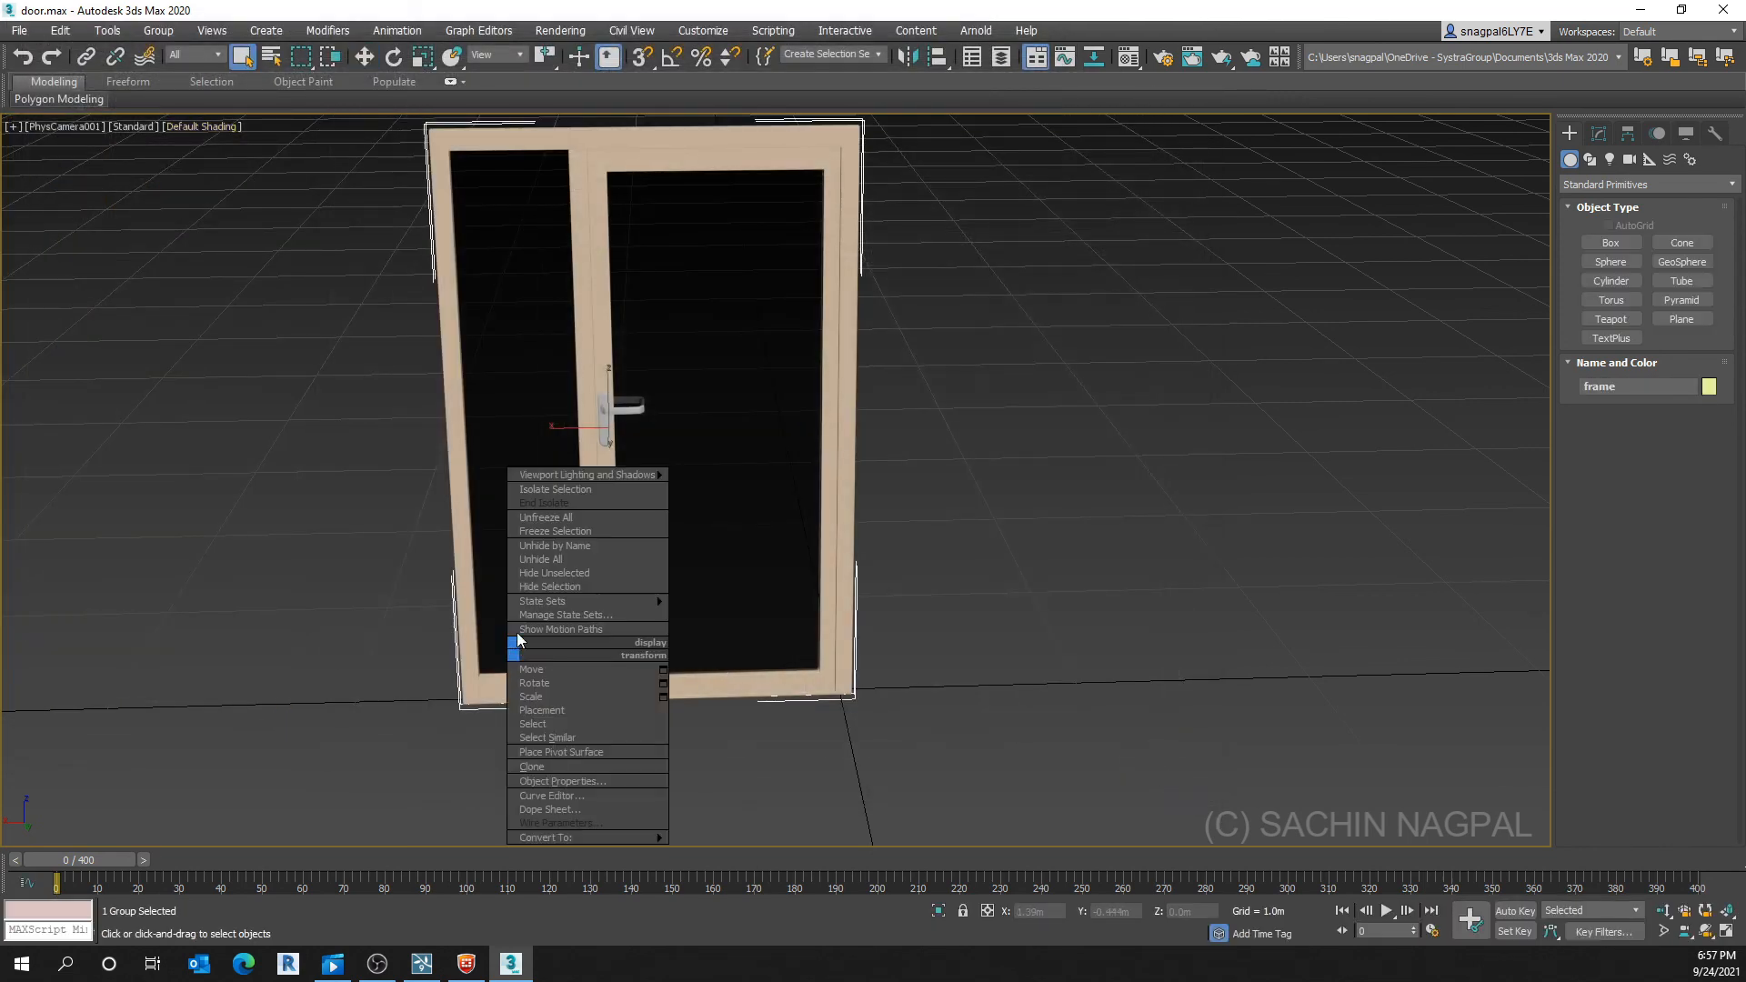
left_click(550, 588)
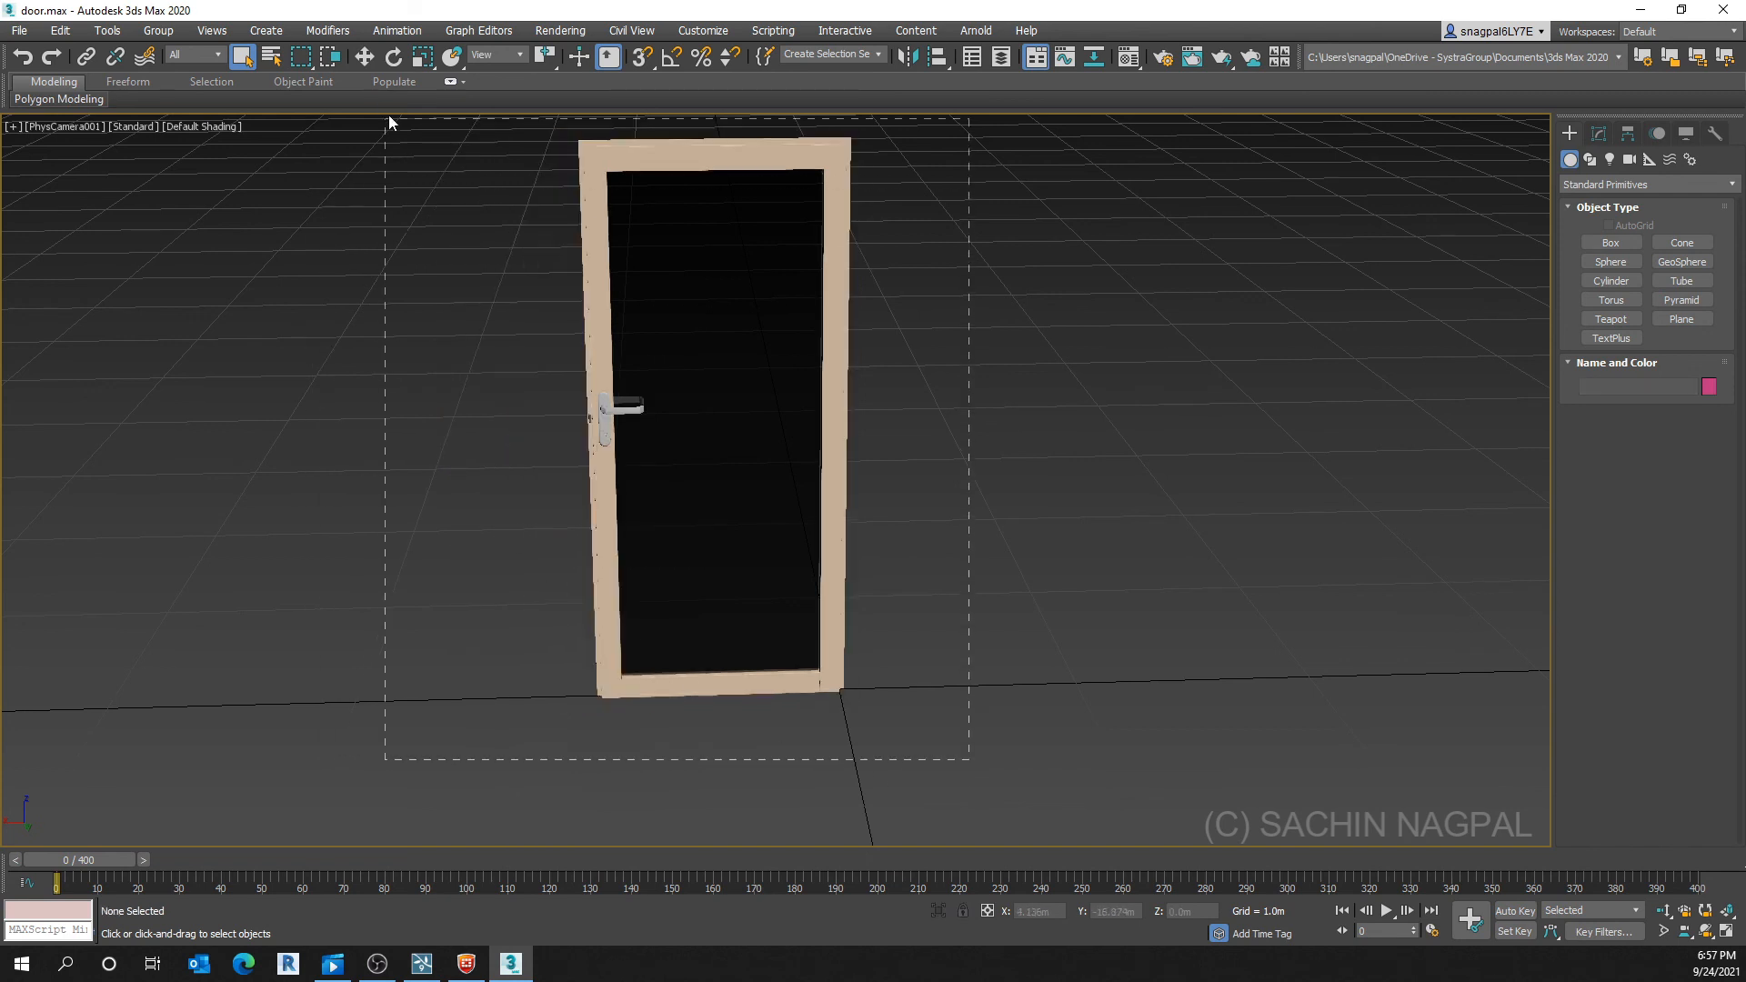
Select the remaining door leaf with its handles and export only that selection as door.FBX in the export folder
left_click_drag(390, 116, 395, 128)
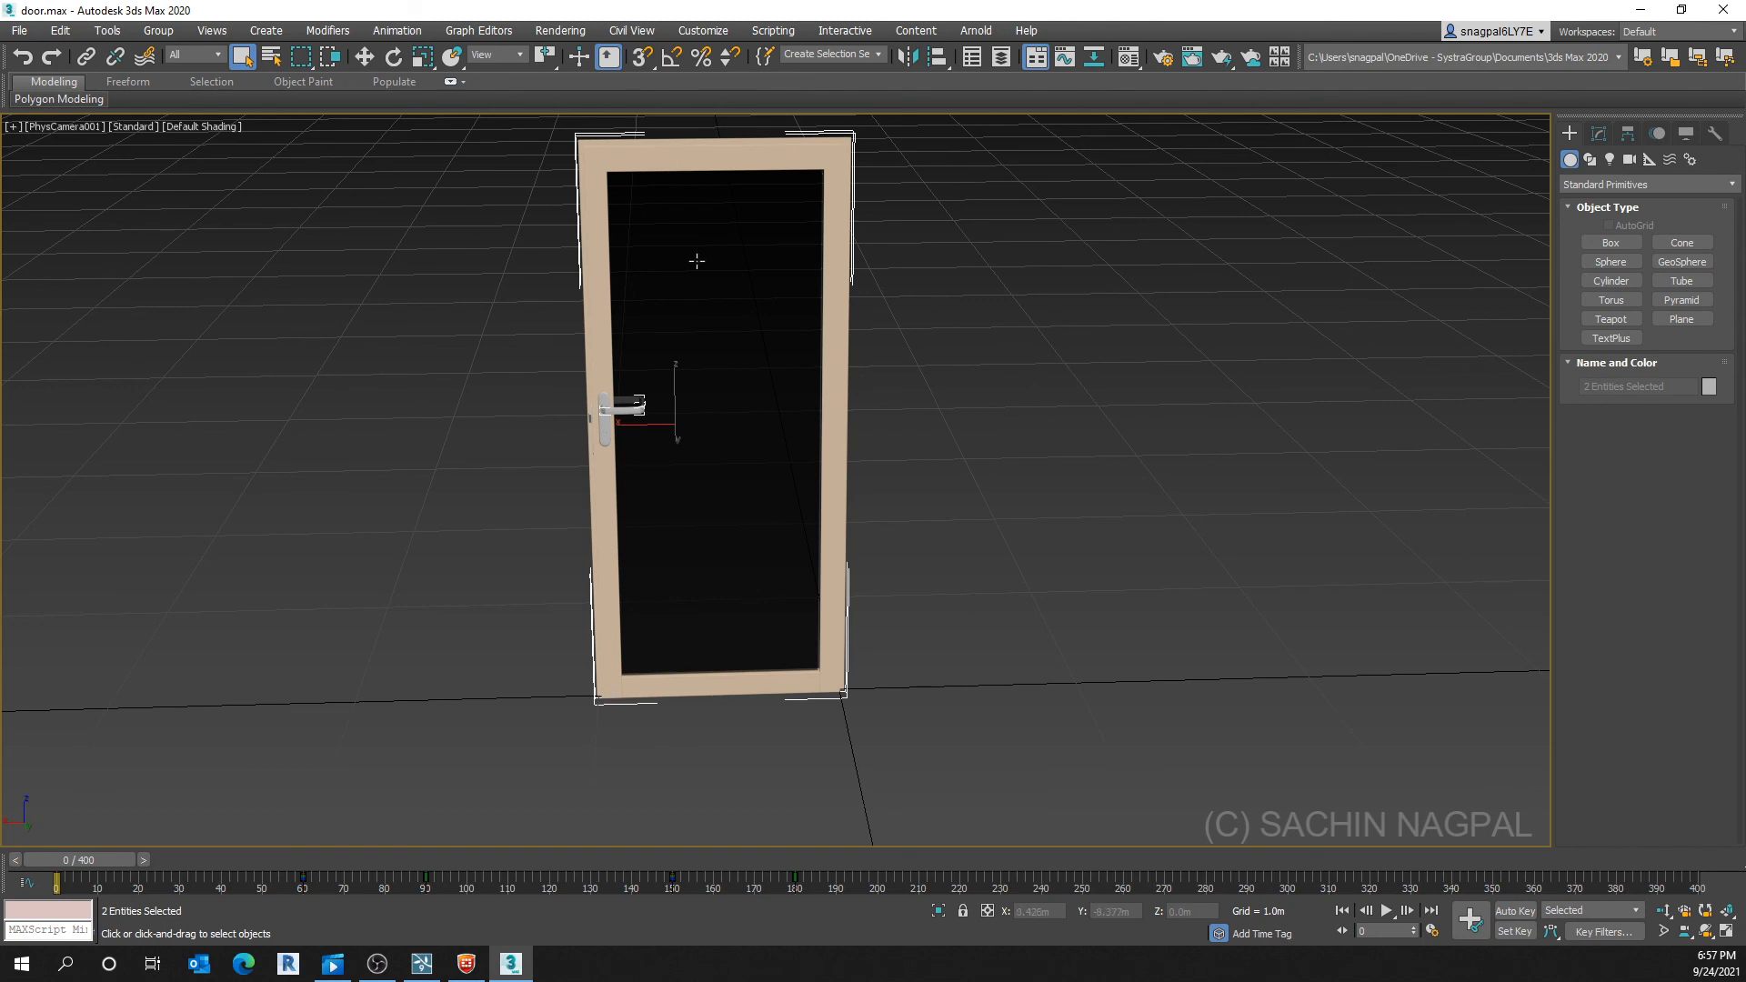
left_click(20, 29)
mouse_move(79, 299)
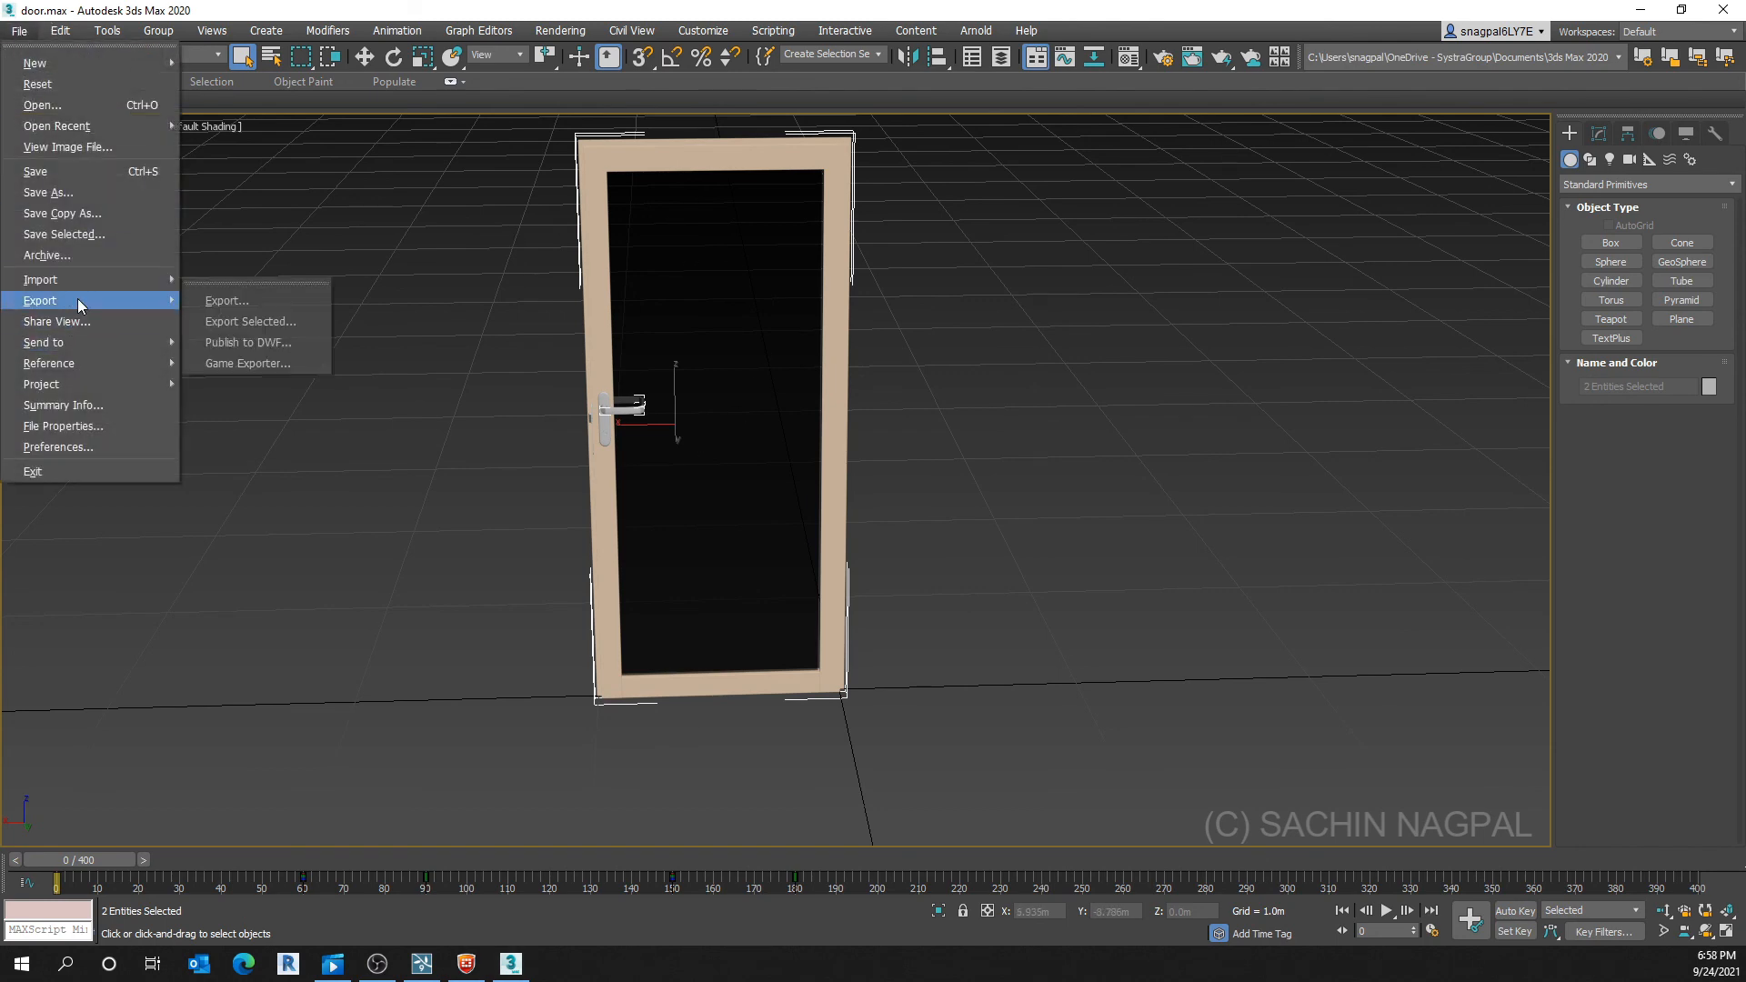
left_click(256, 320)
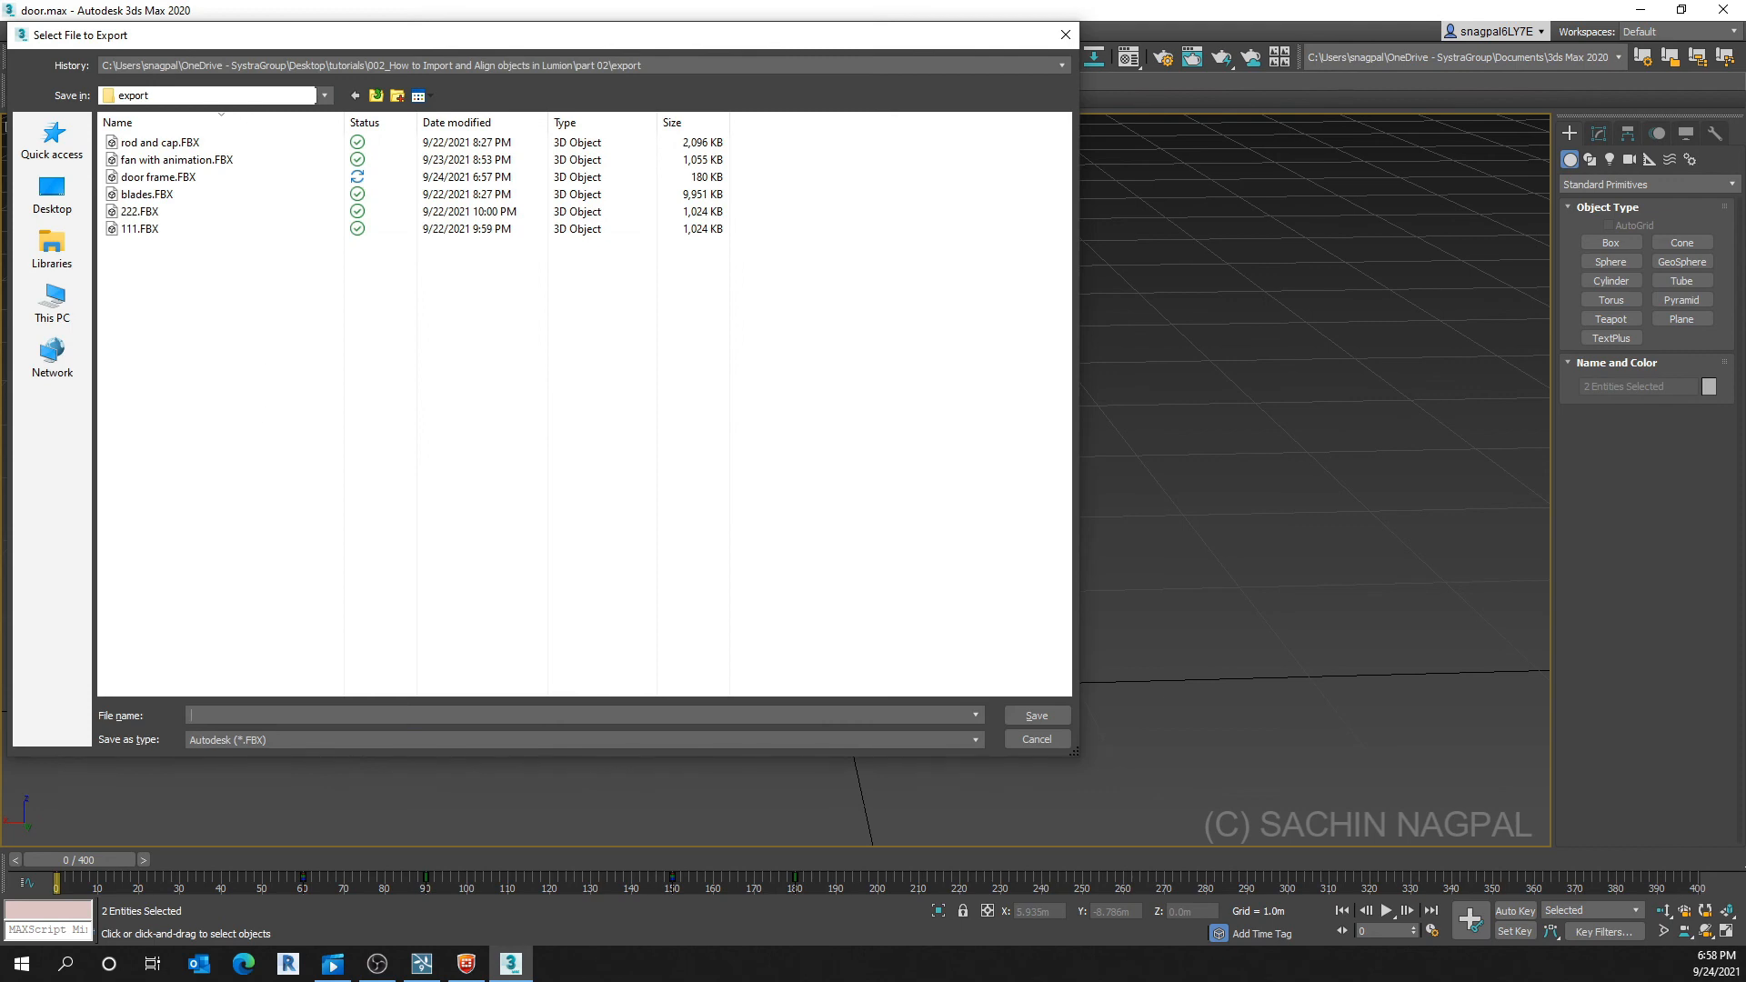
type("door")
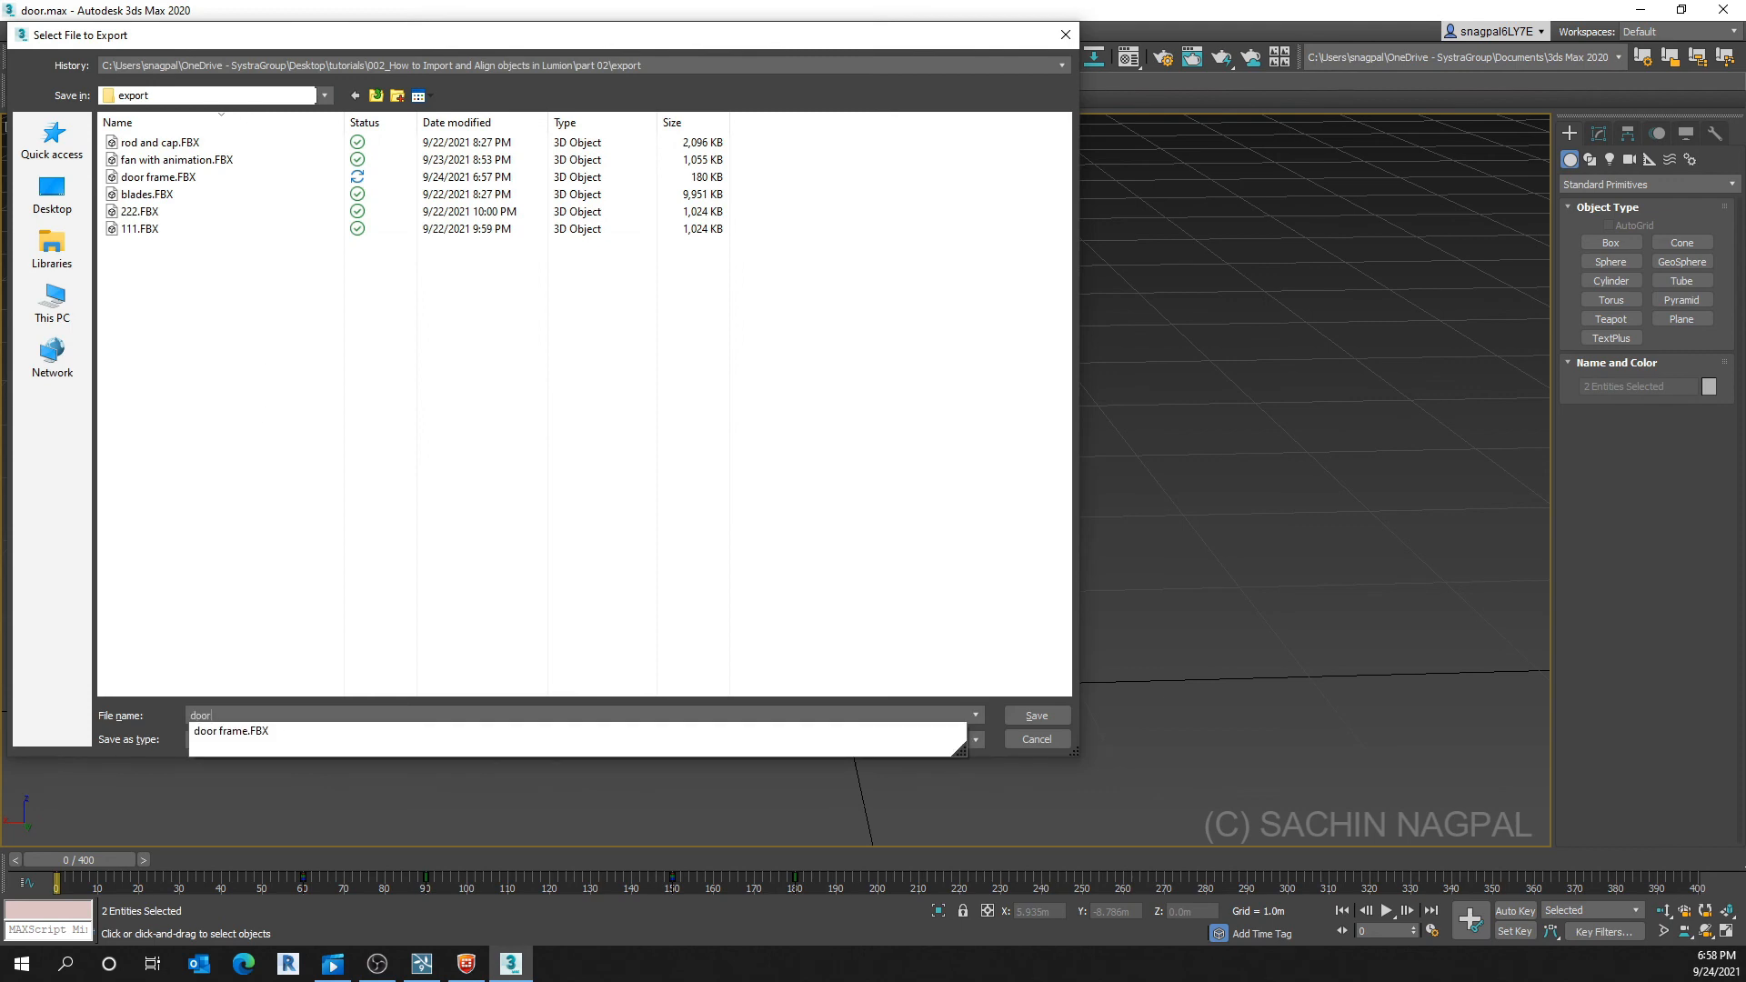
key("Return")
left_click(951, 764)
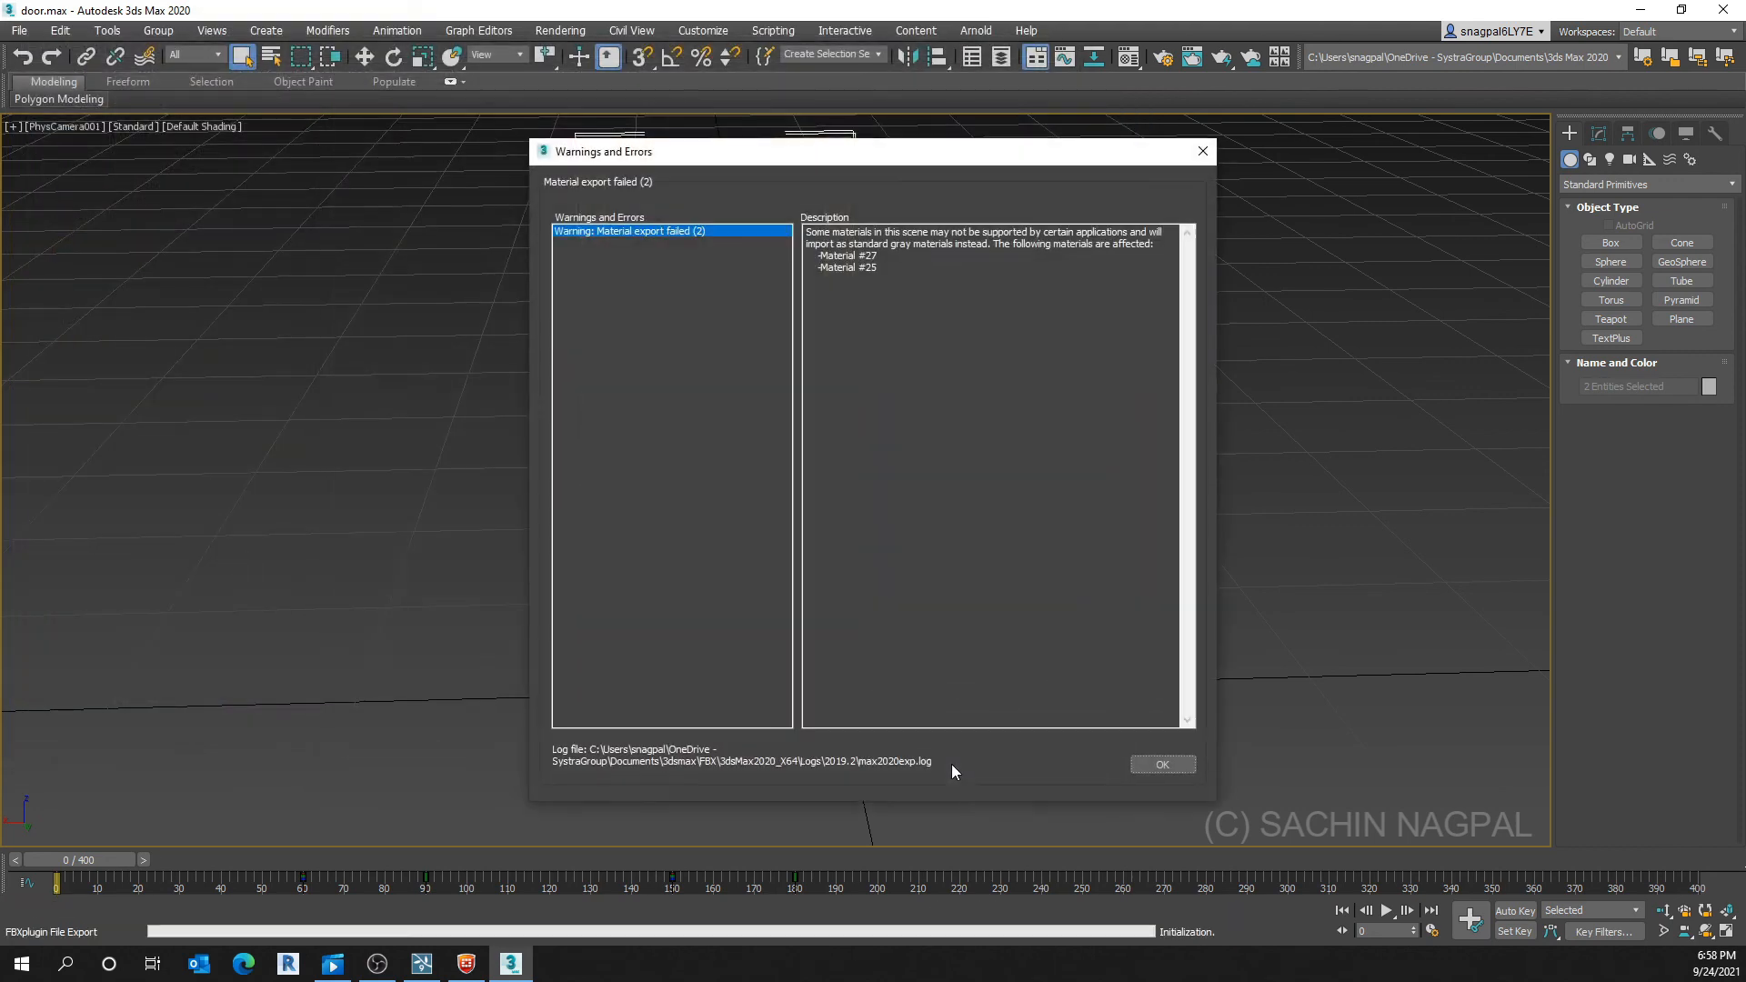
left_click(1150, 770)
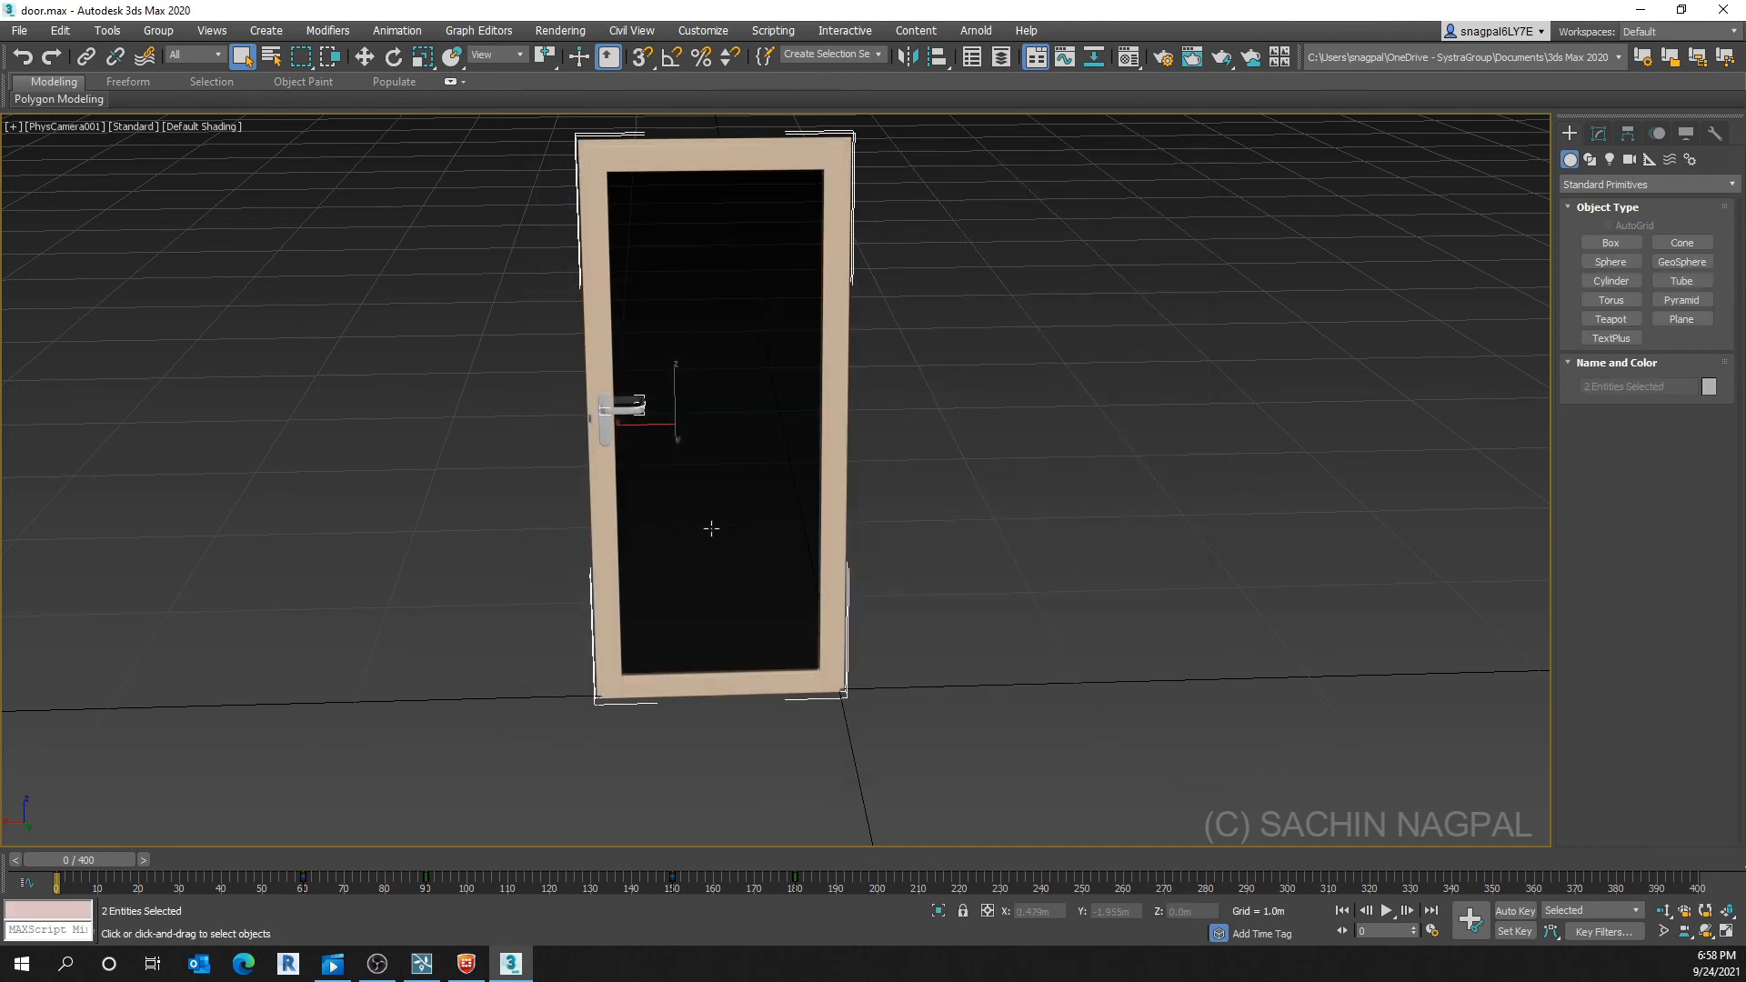
Switch to Lumion and import door frame.FBX into the Main category with animations and edges off
left_click(421, 963)
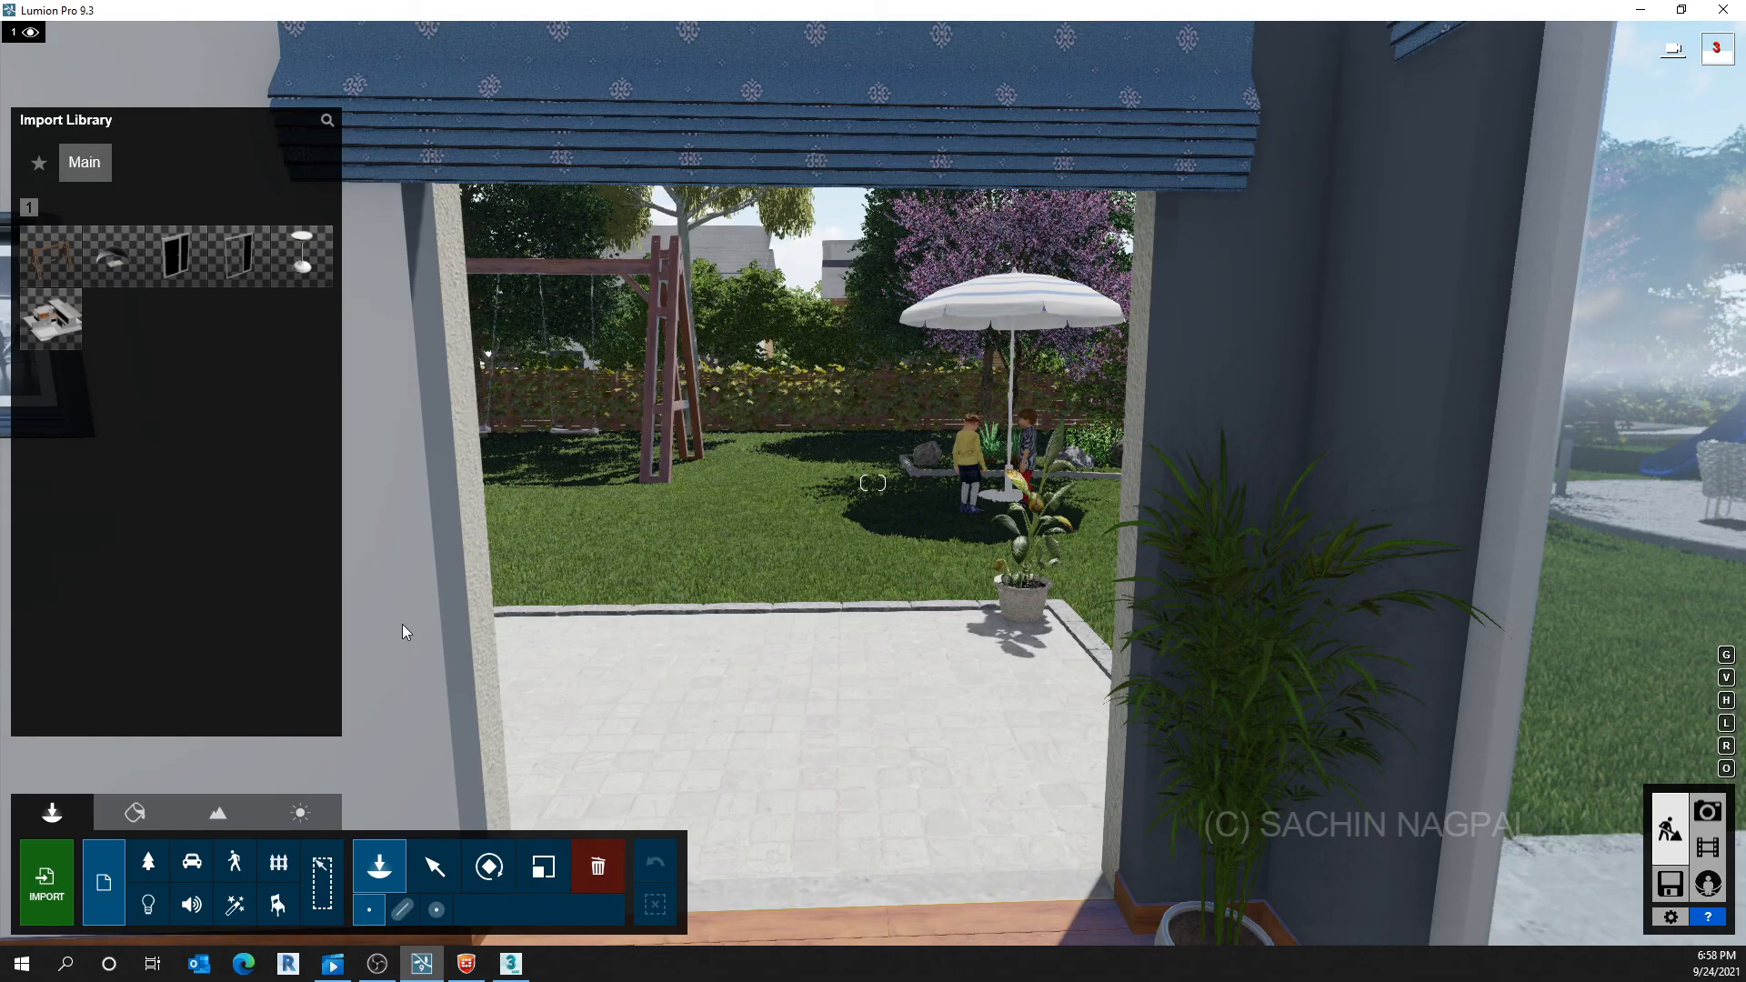
key("s")
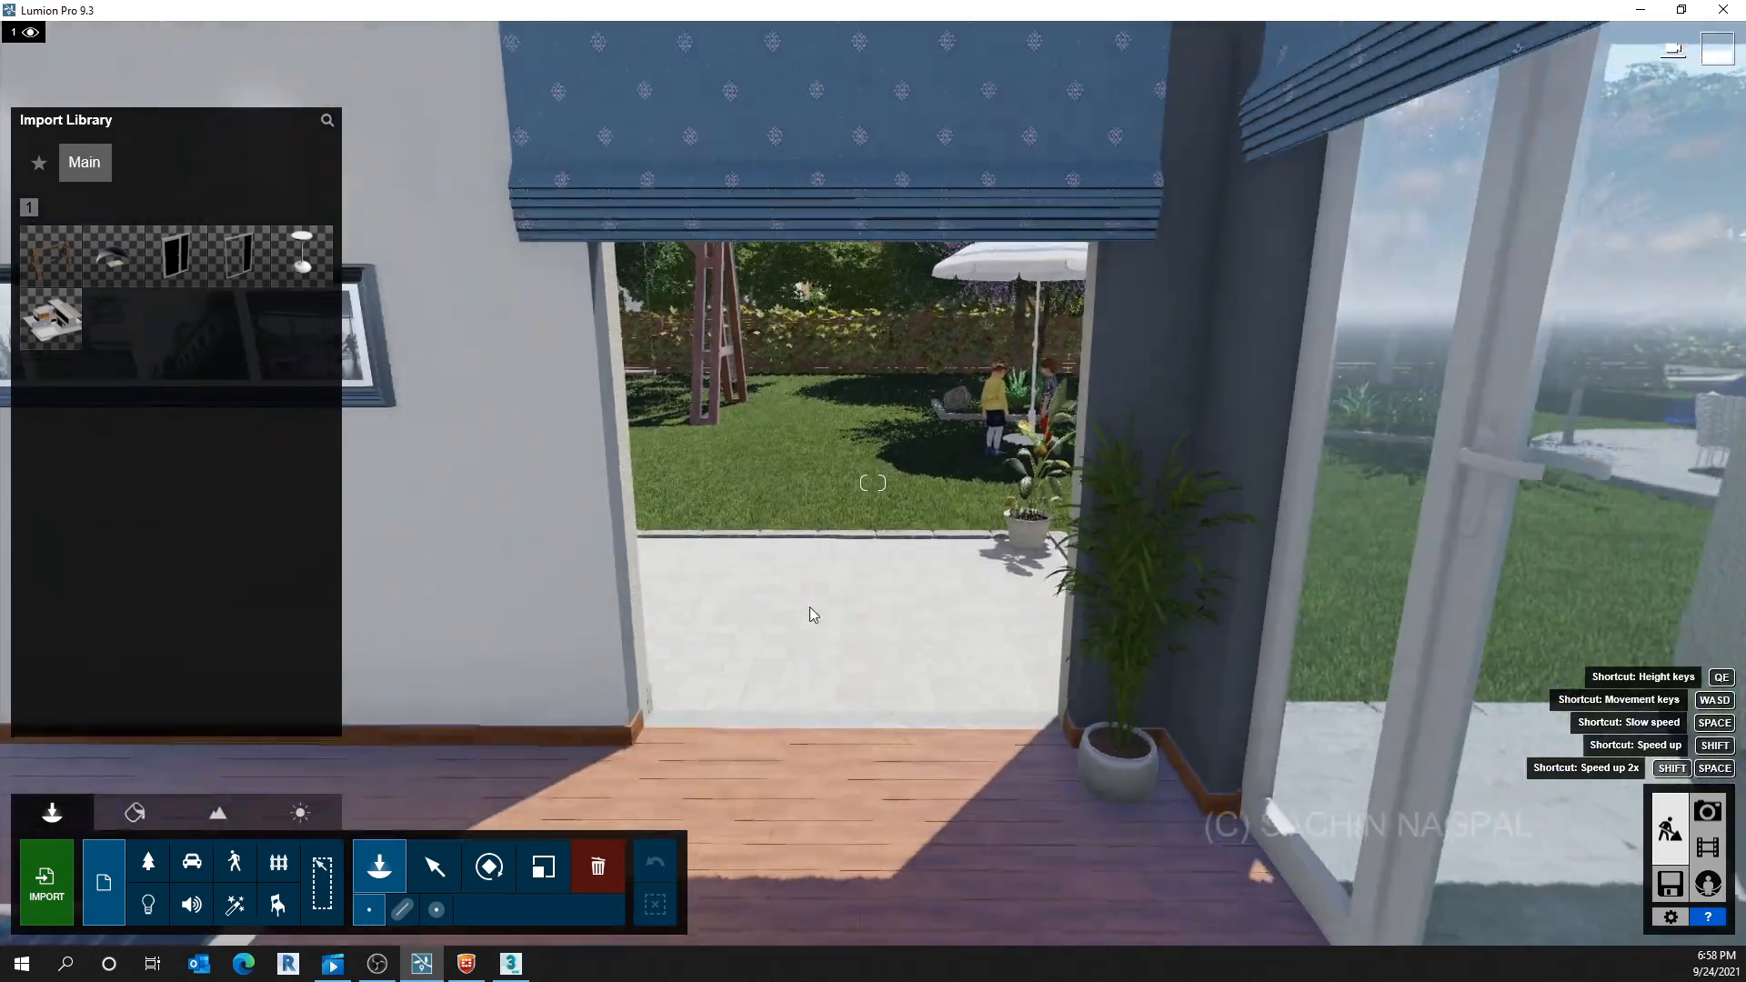
left_click(69, 871)
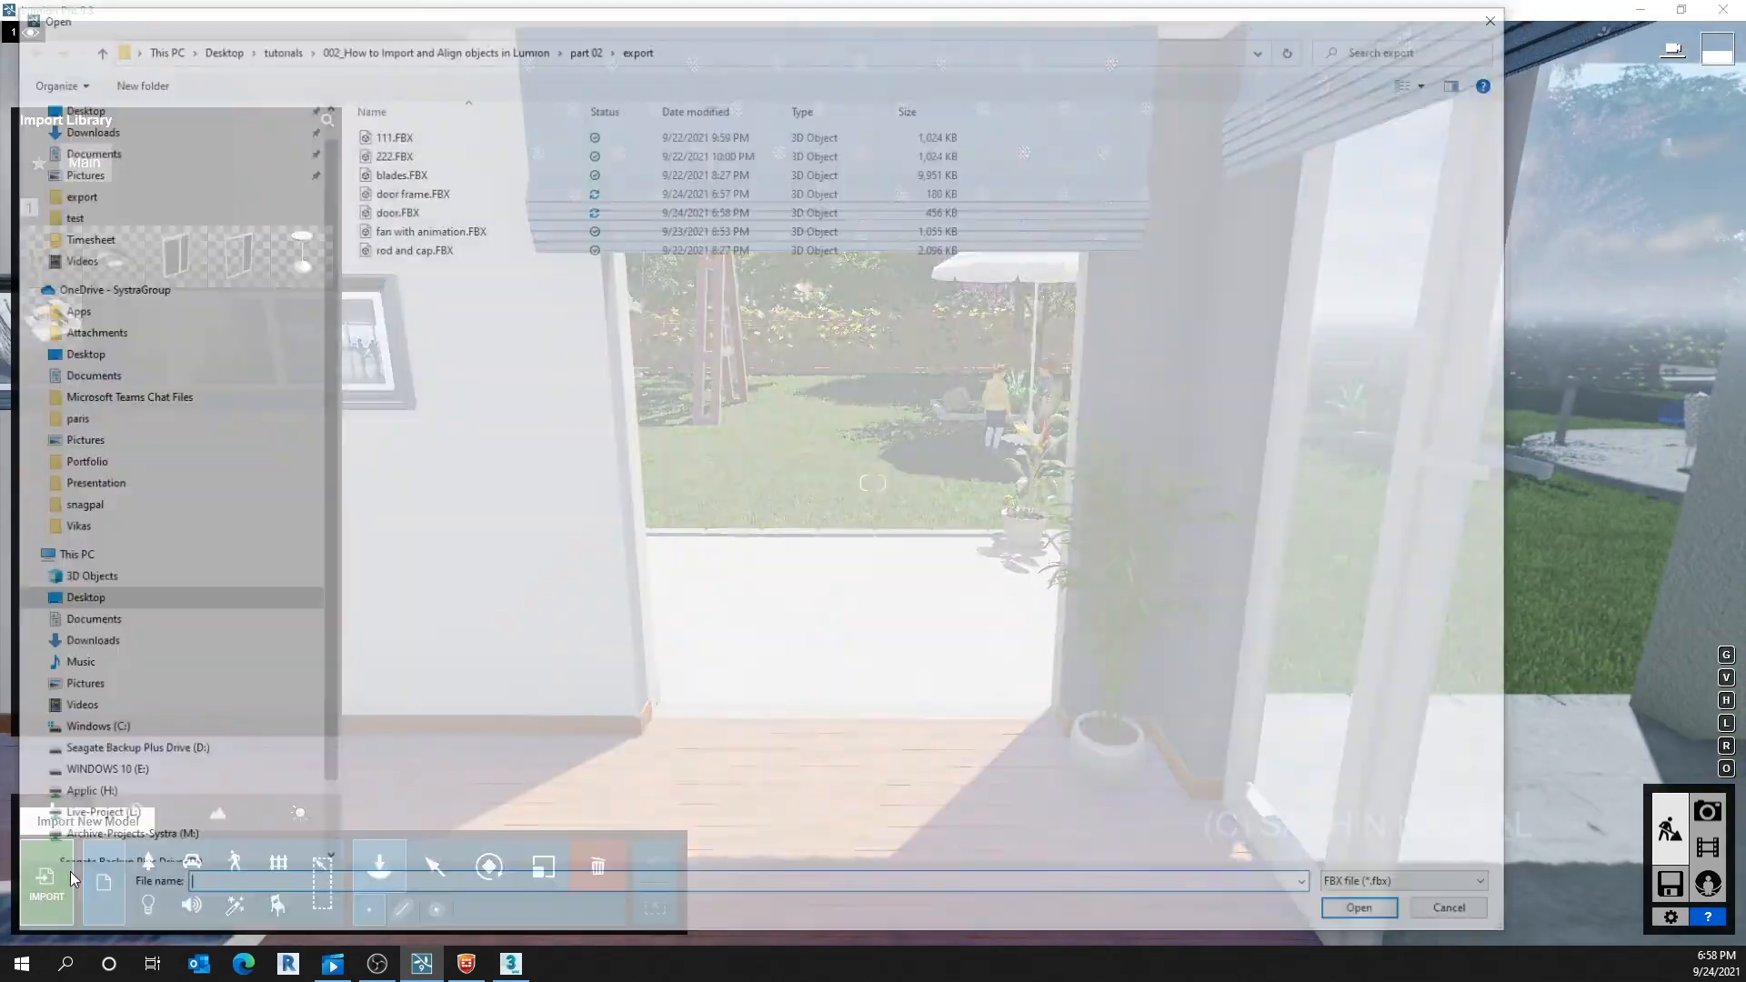
left_click(431, 191)
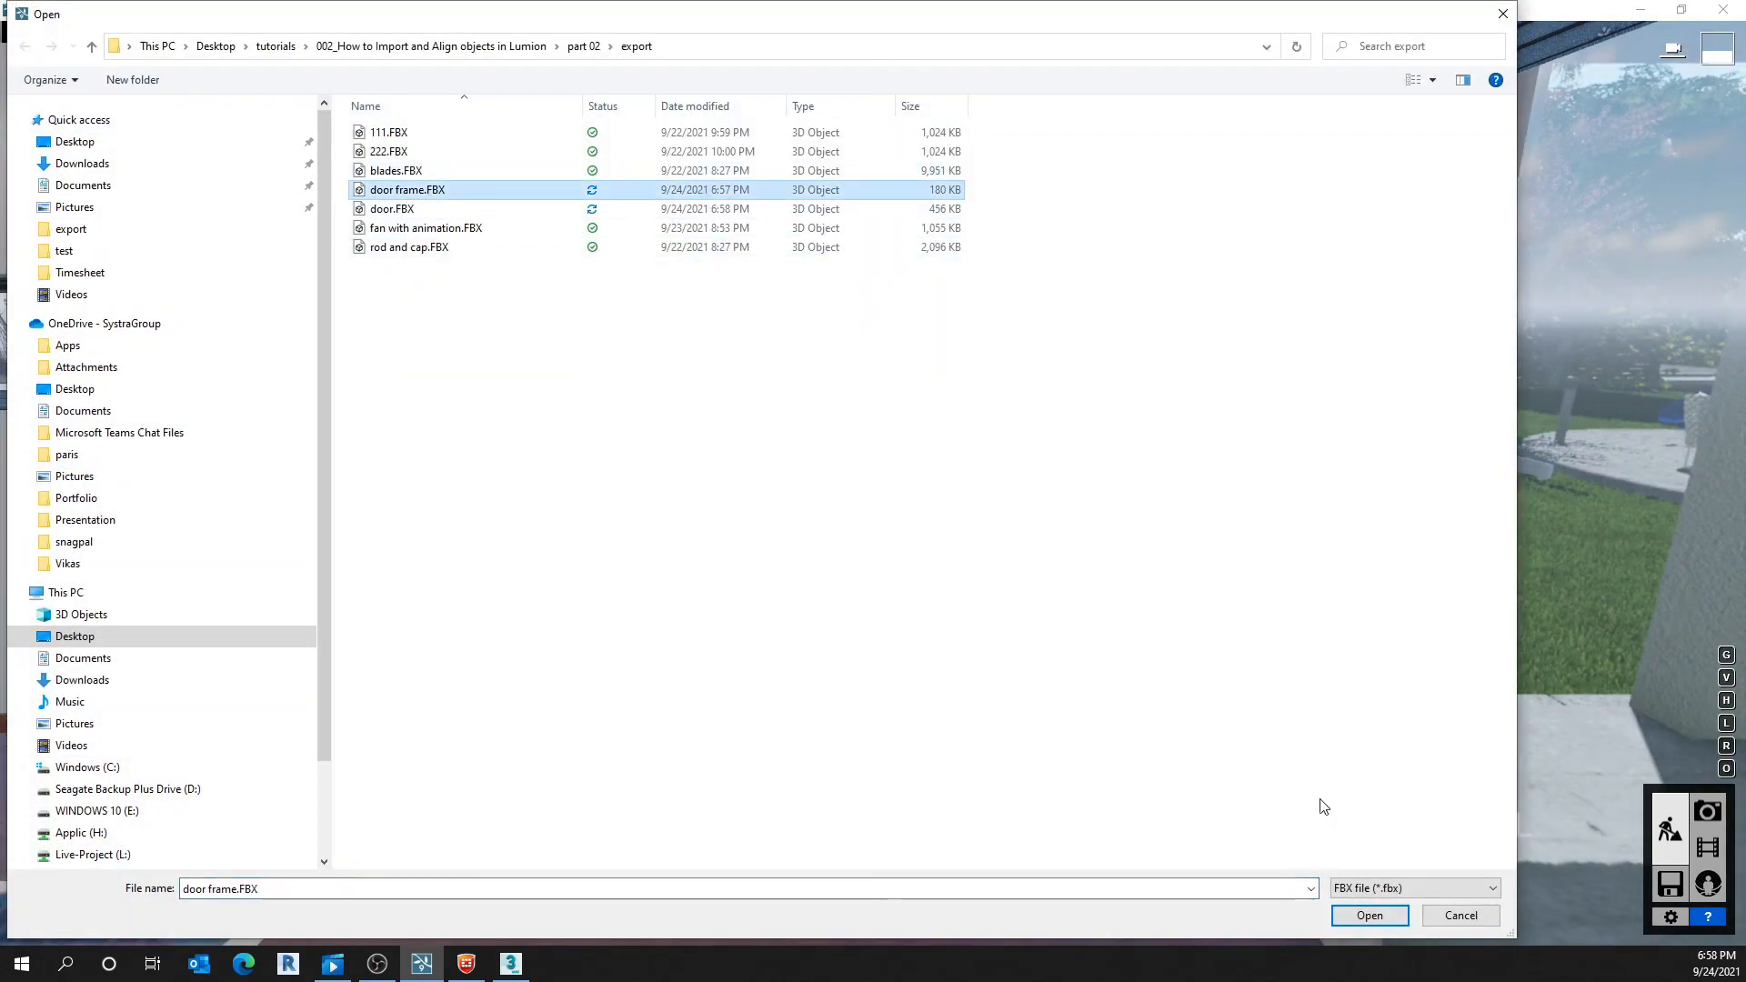
left_click(1364, 916)
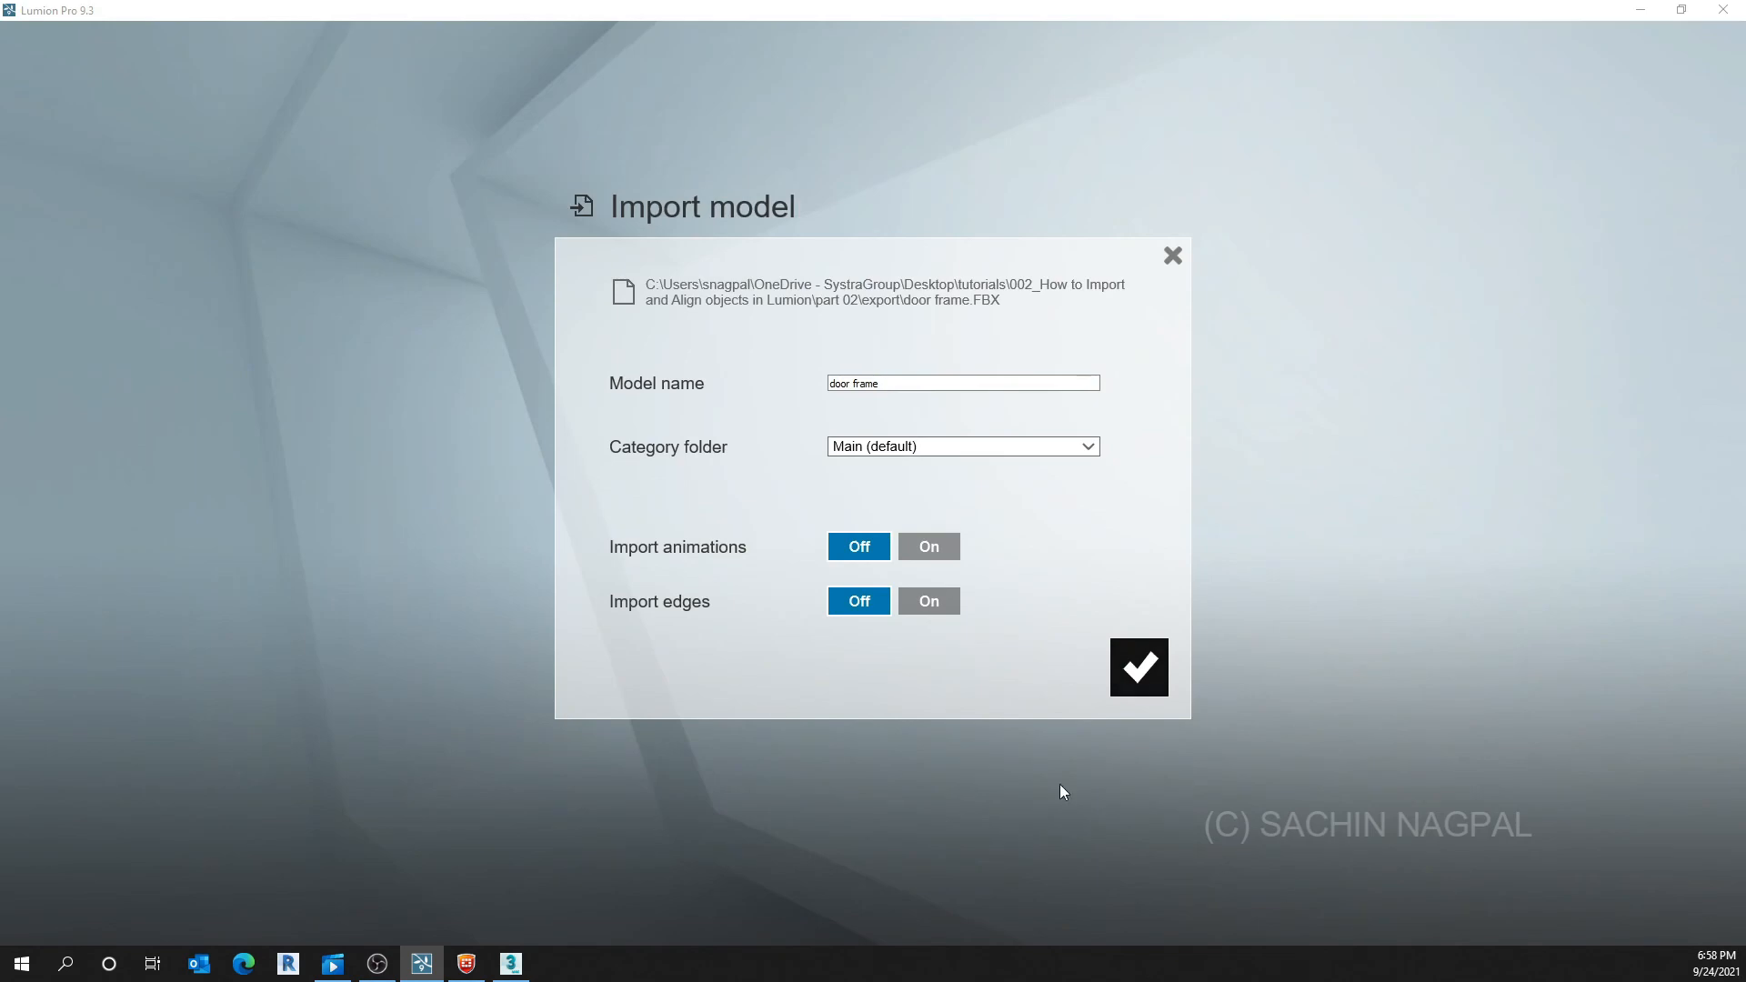
left_click(1141, 669)
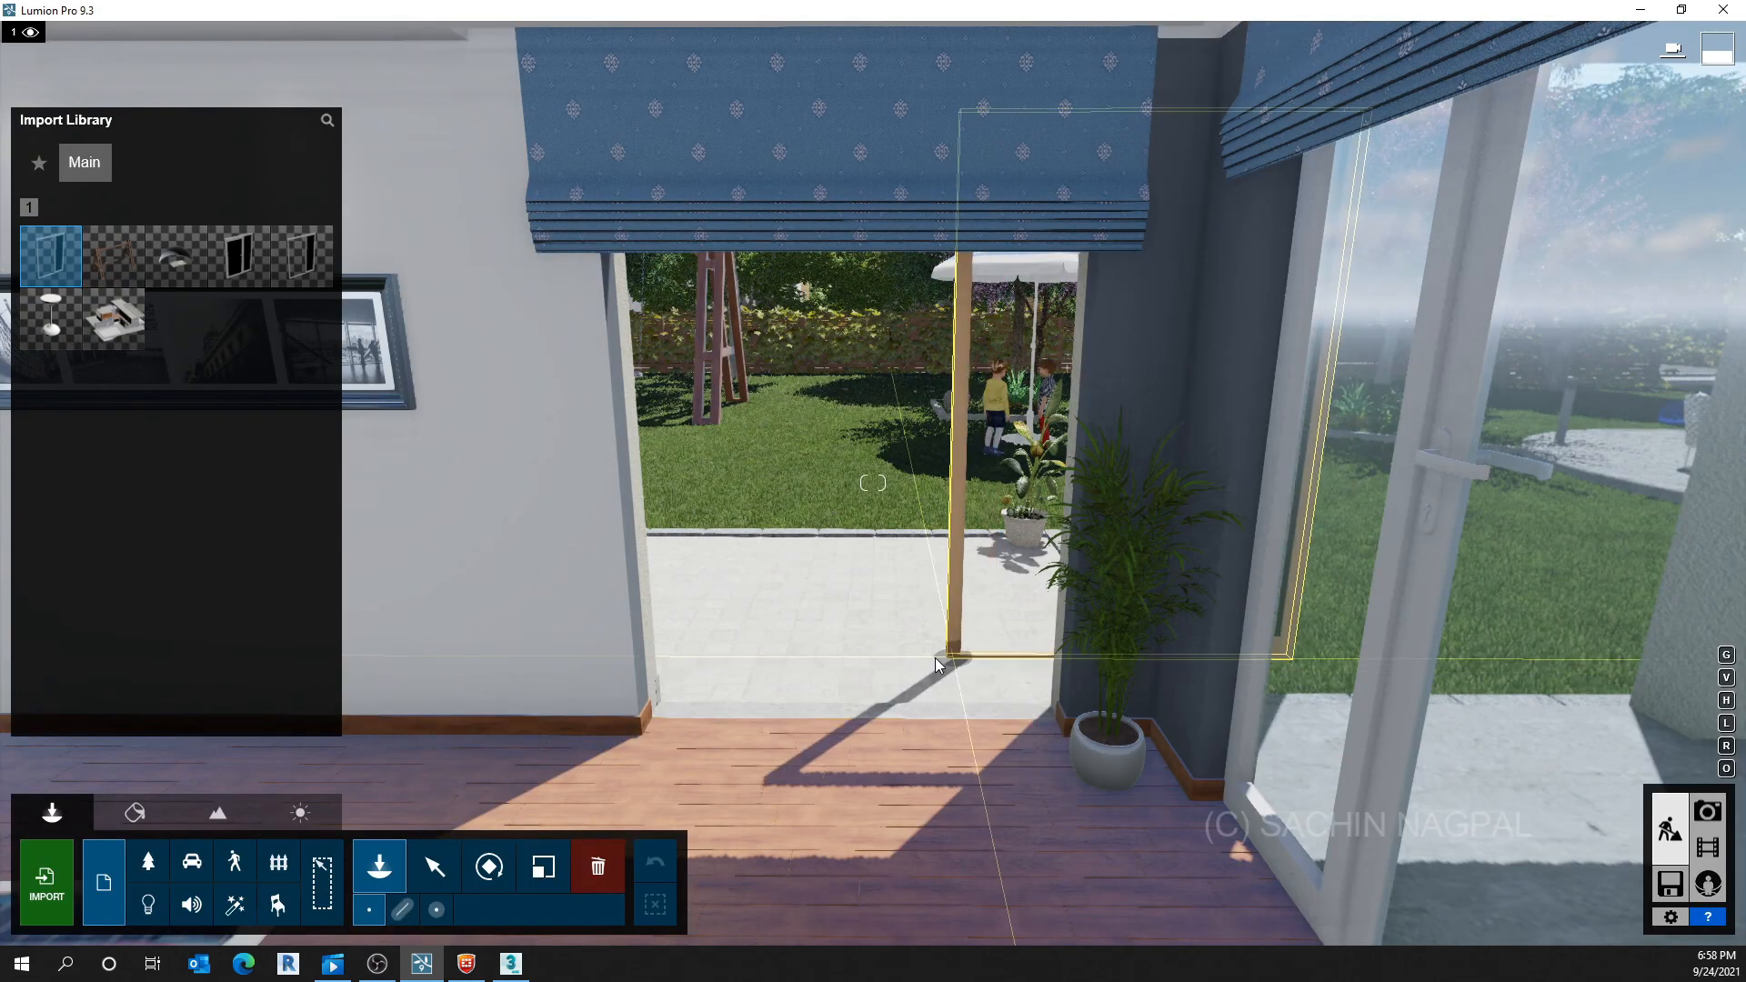
Place the imported door frame near the garden doorway and move its lower corner against the wall edge of the opening
left_click(775, 746)
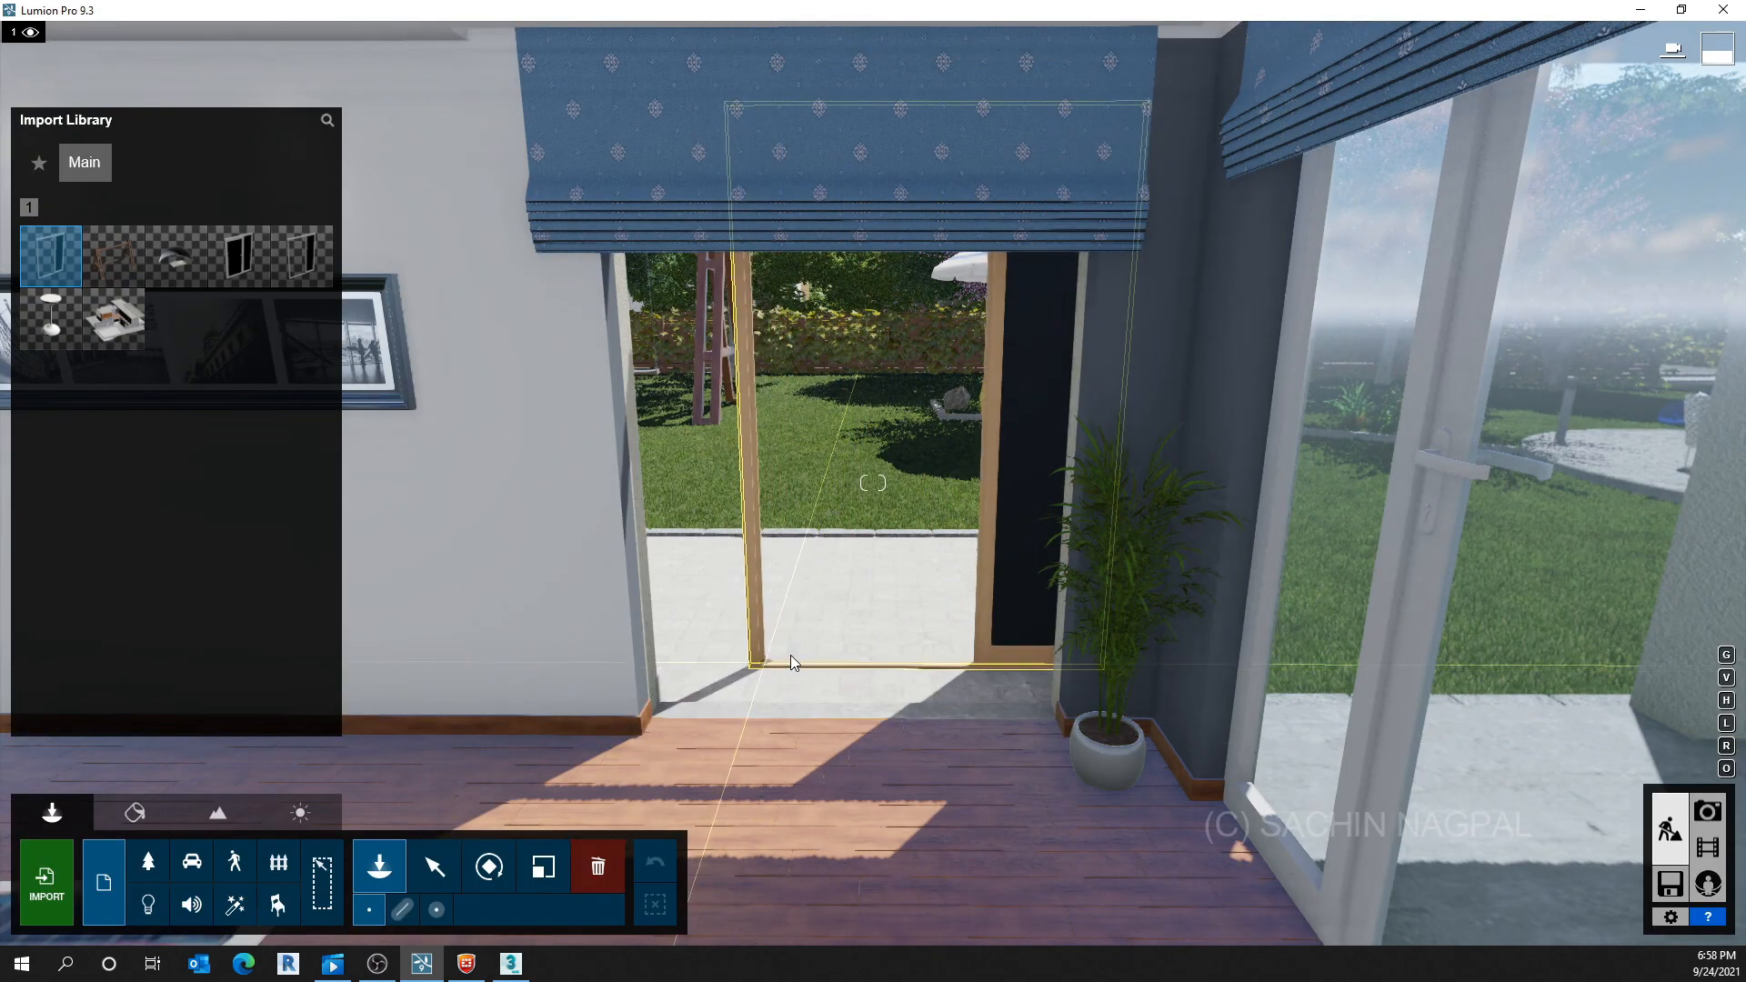
right_click_drag(811, 811, 746, 846)
key("w")
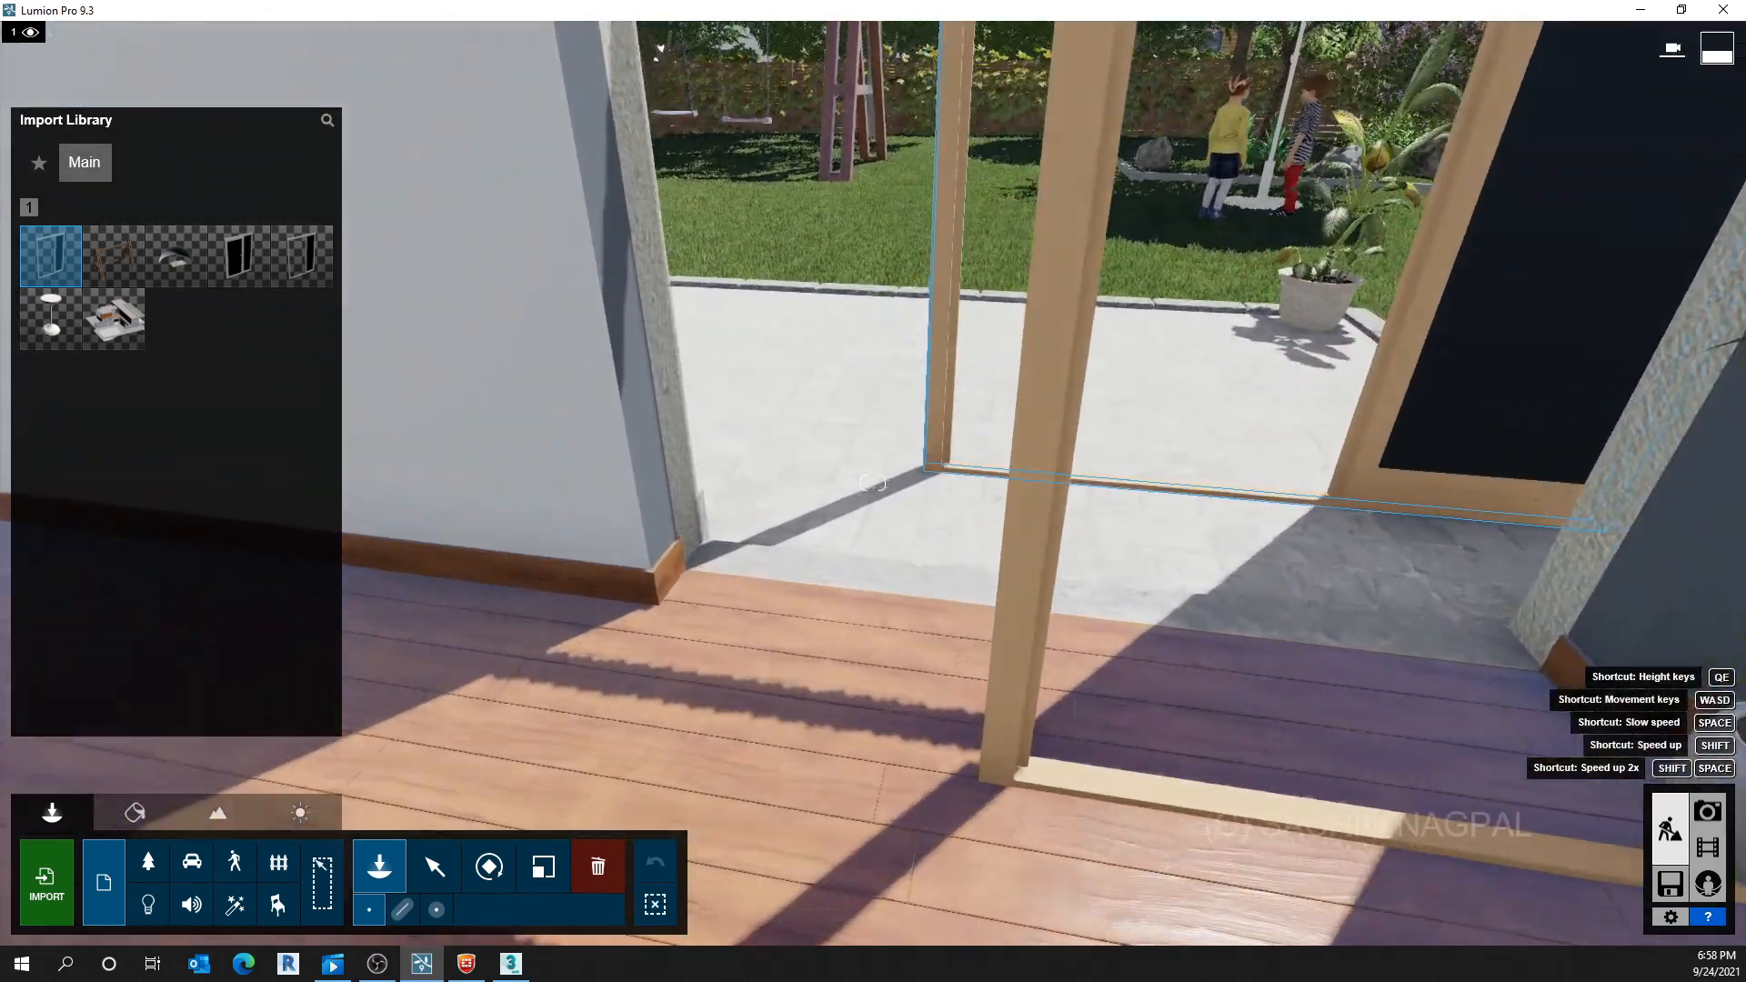
left_click(435, 866)
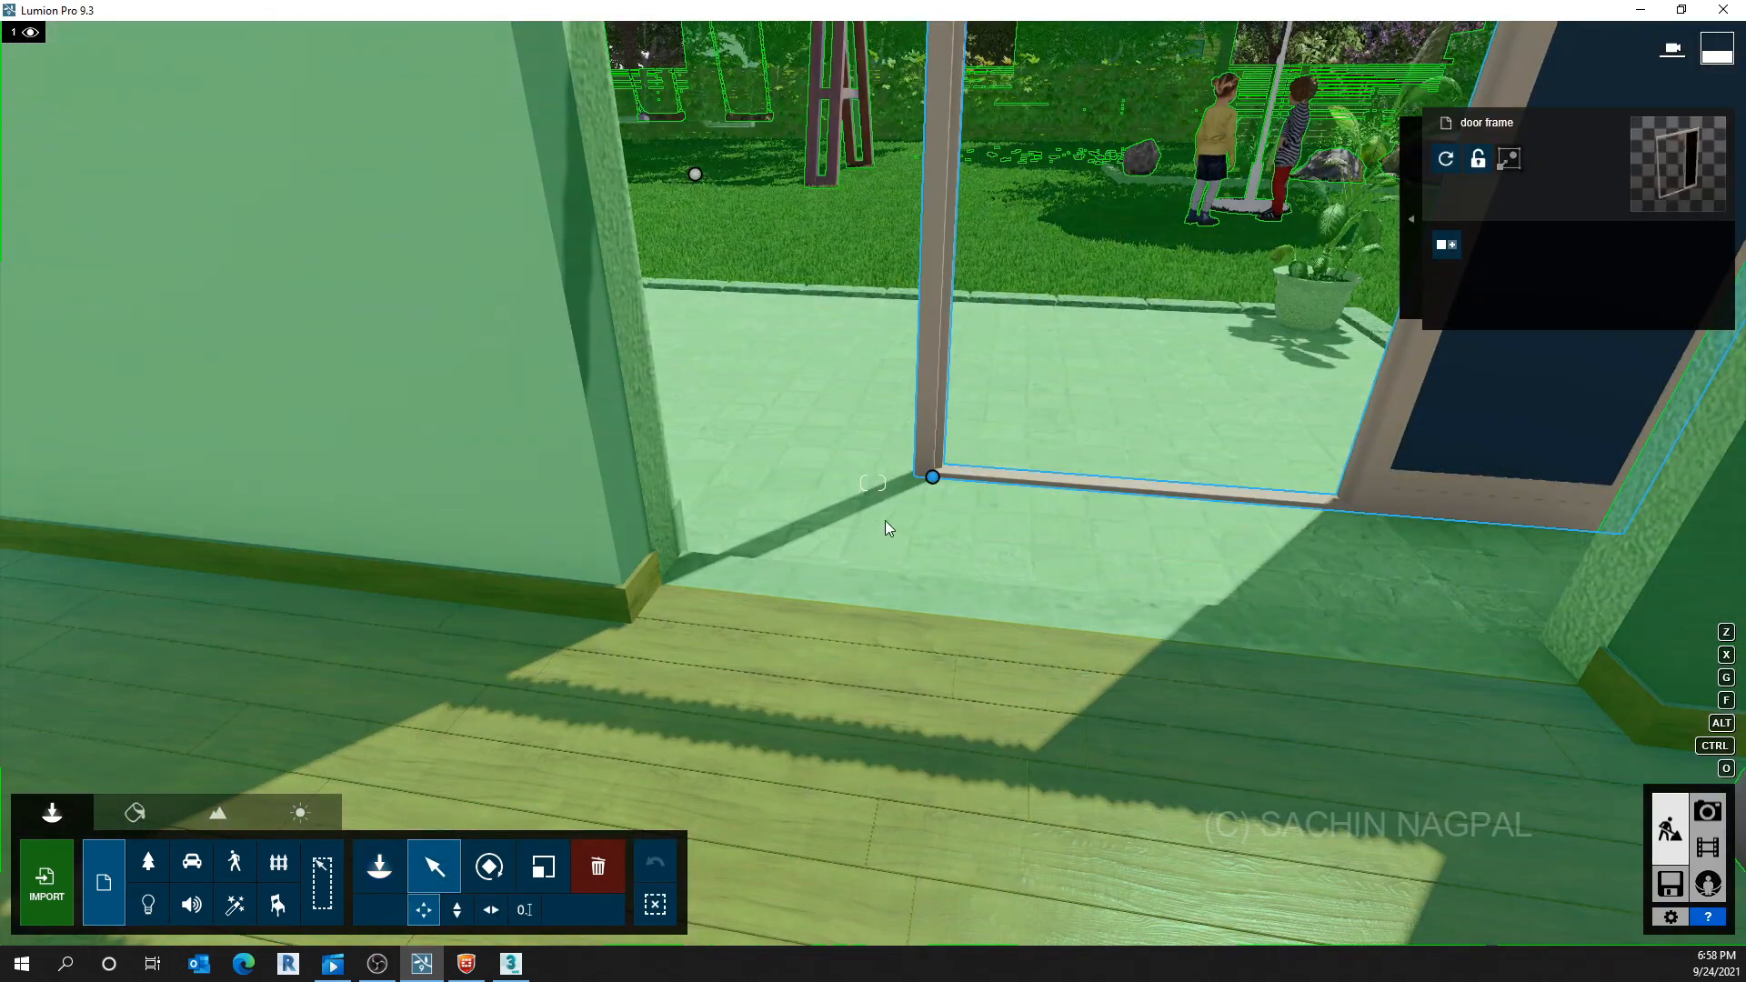
left_click_drag(932, 477, 712, 648)
right_click_drag(710, 641, 673, 664)
key("w")
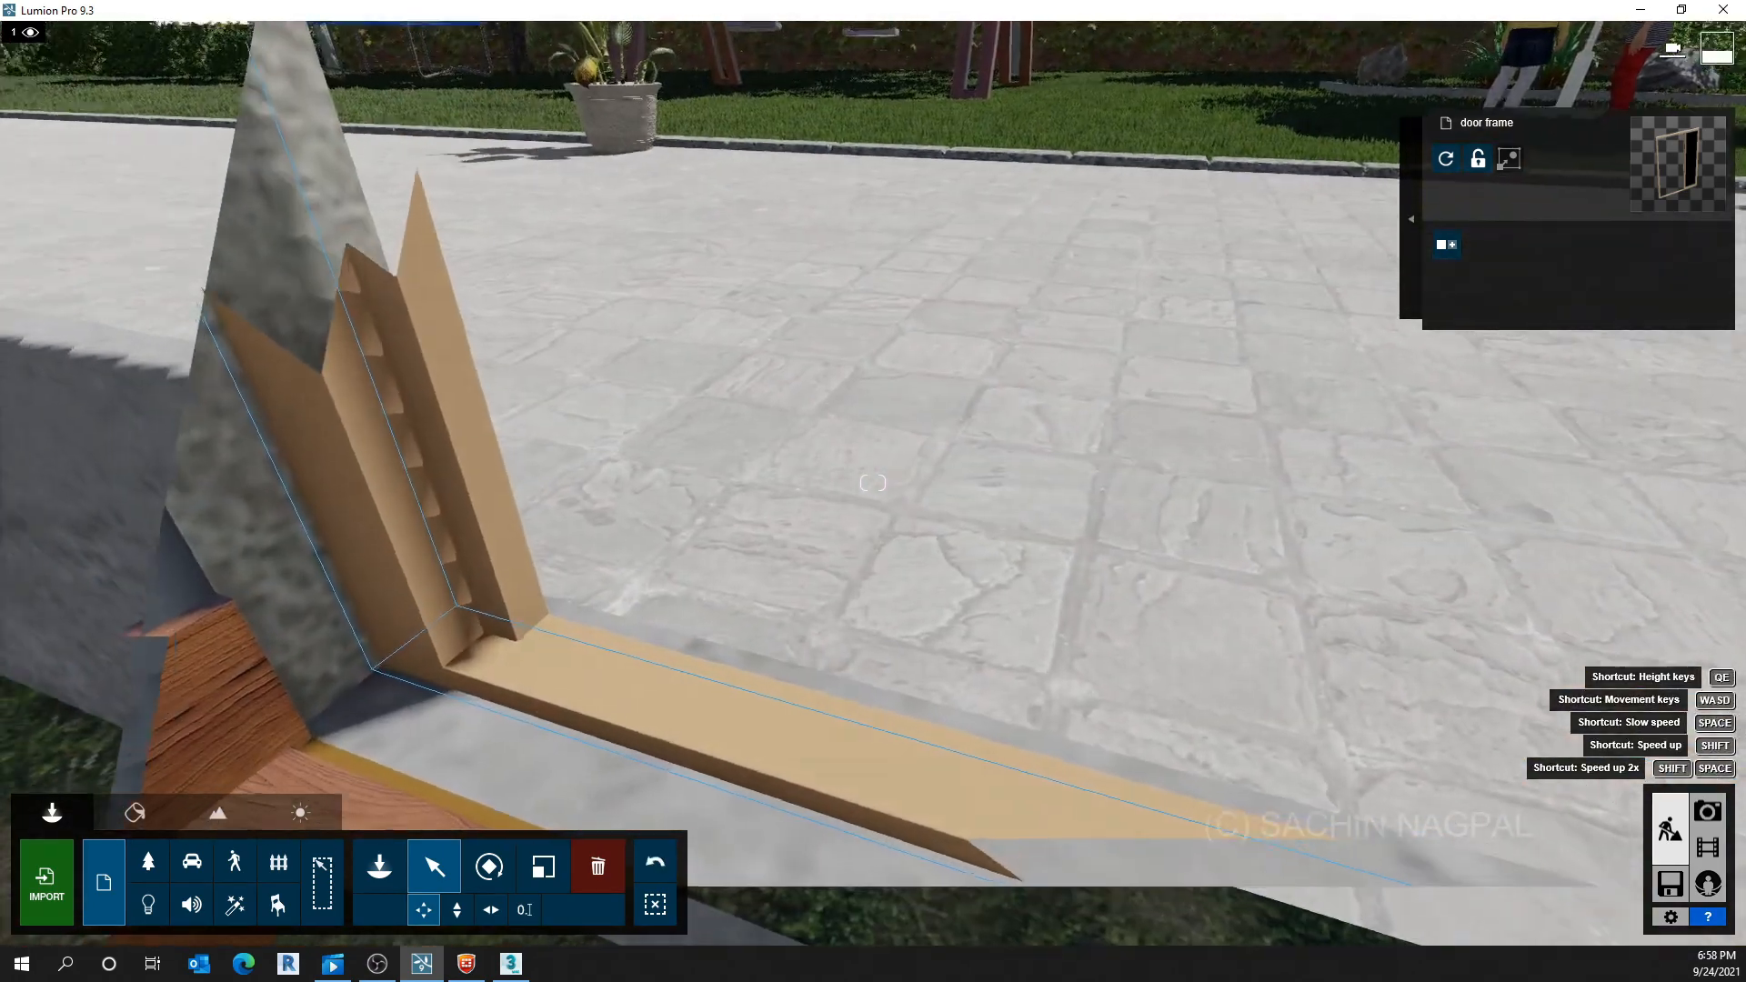
Fine-tune the door frame's position on the threshold and check its fit at both lower corners and across the opening
right_click_drag(1273, 564, 1160, 564)
key("d")
right_click_drag(1364, 555, 1176, 553)
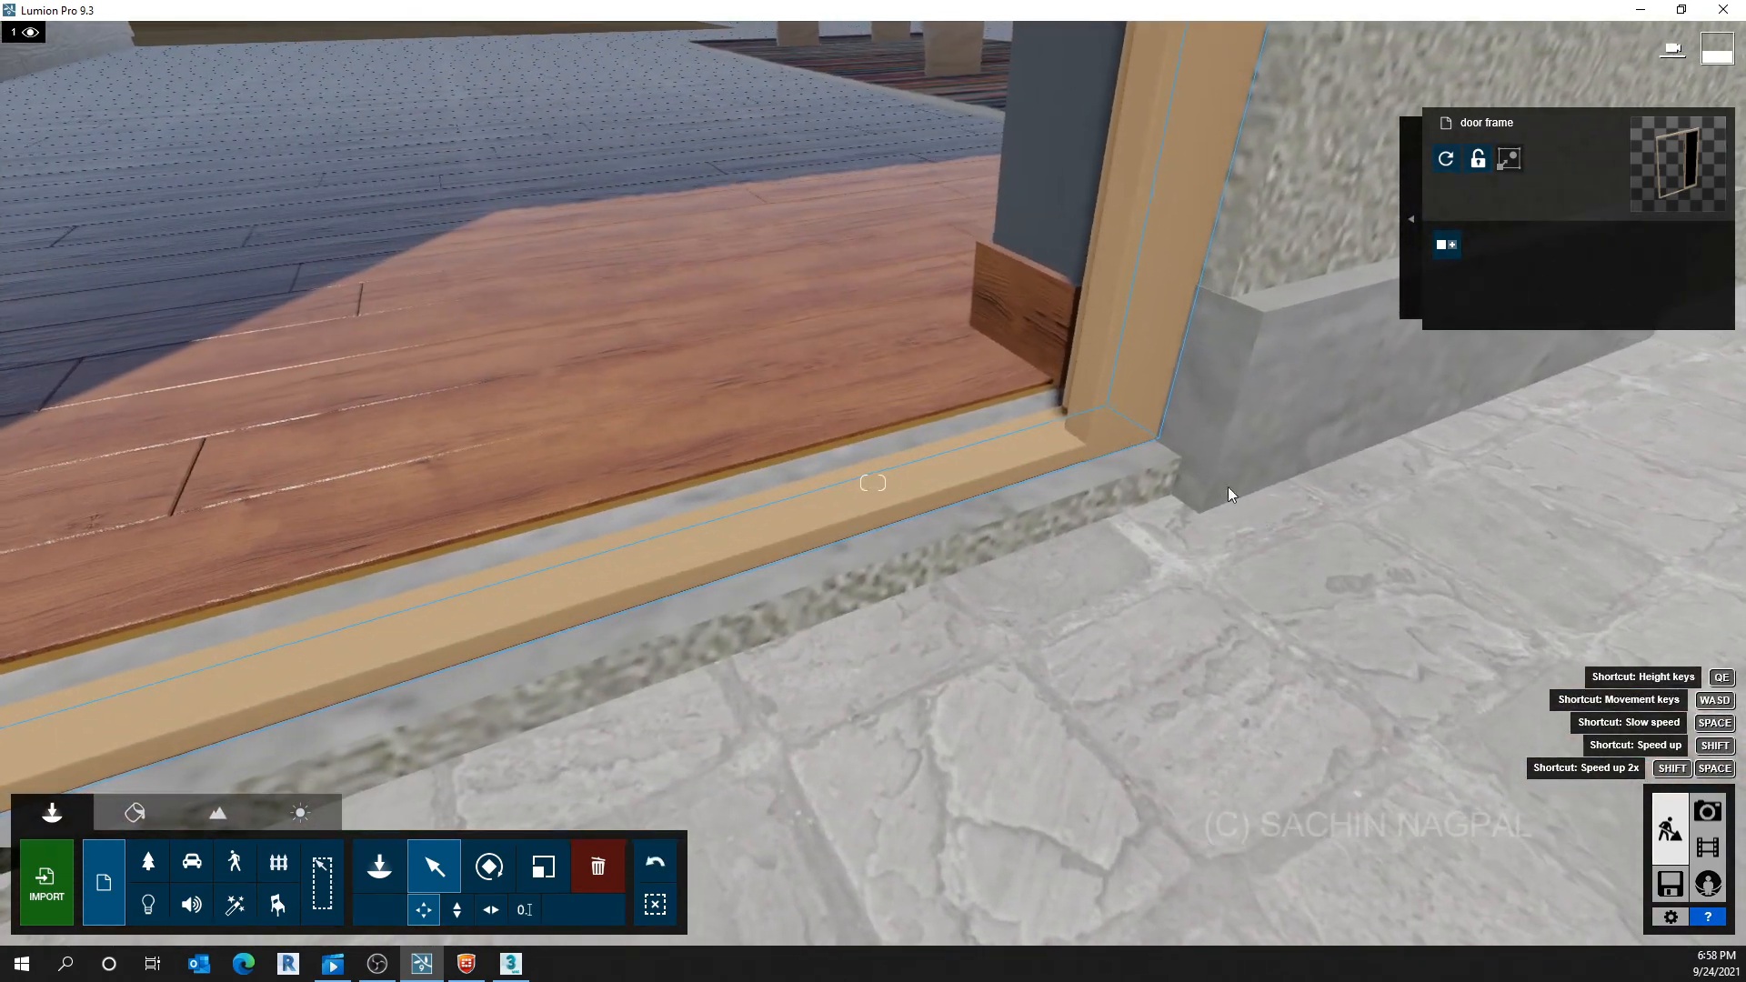
key("w")
right_click_drag(1063, 424, 771, 444)
key("q")
left_click(591, 435)
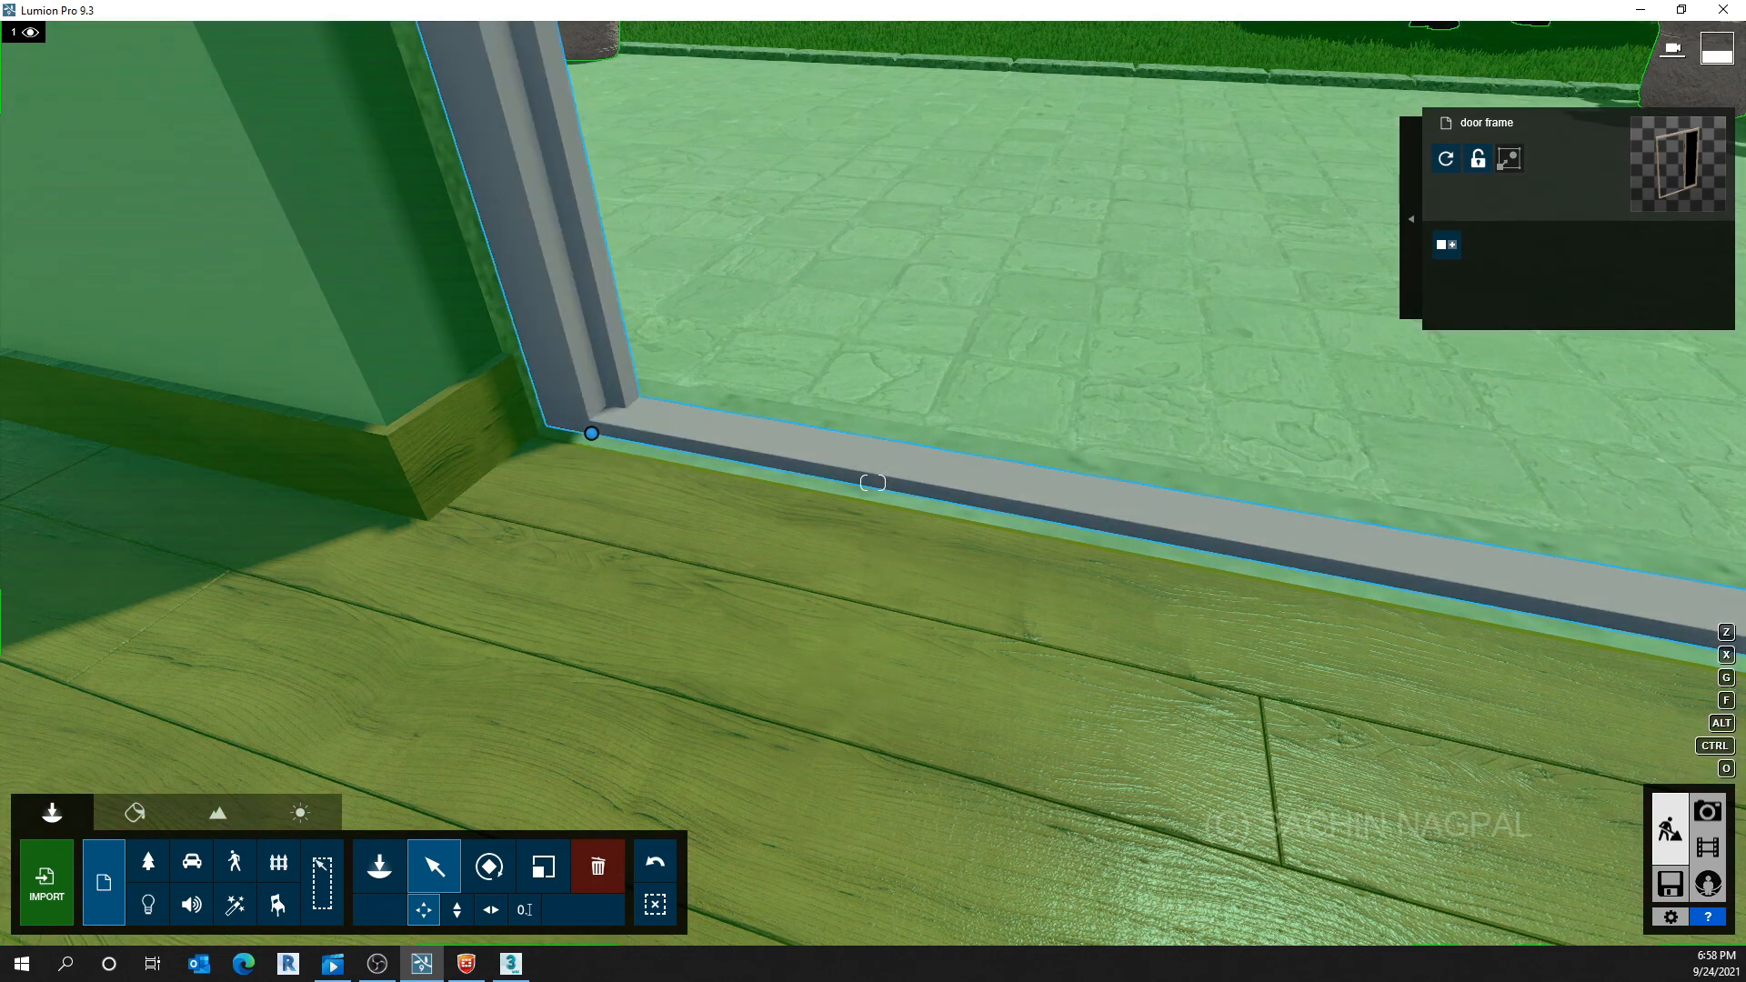
key("s")
right_click_drag(592, 441, 919, 427)
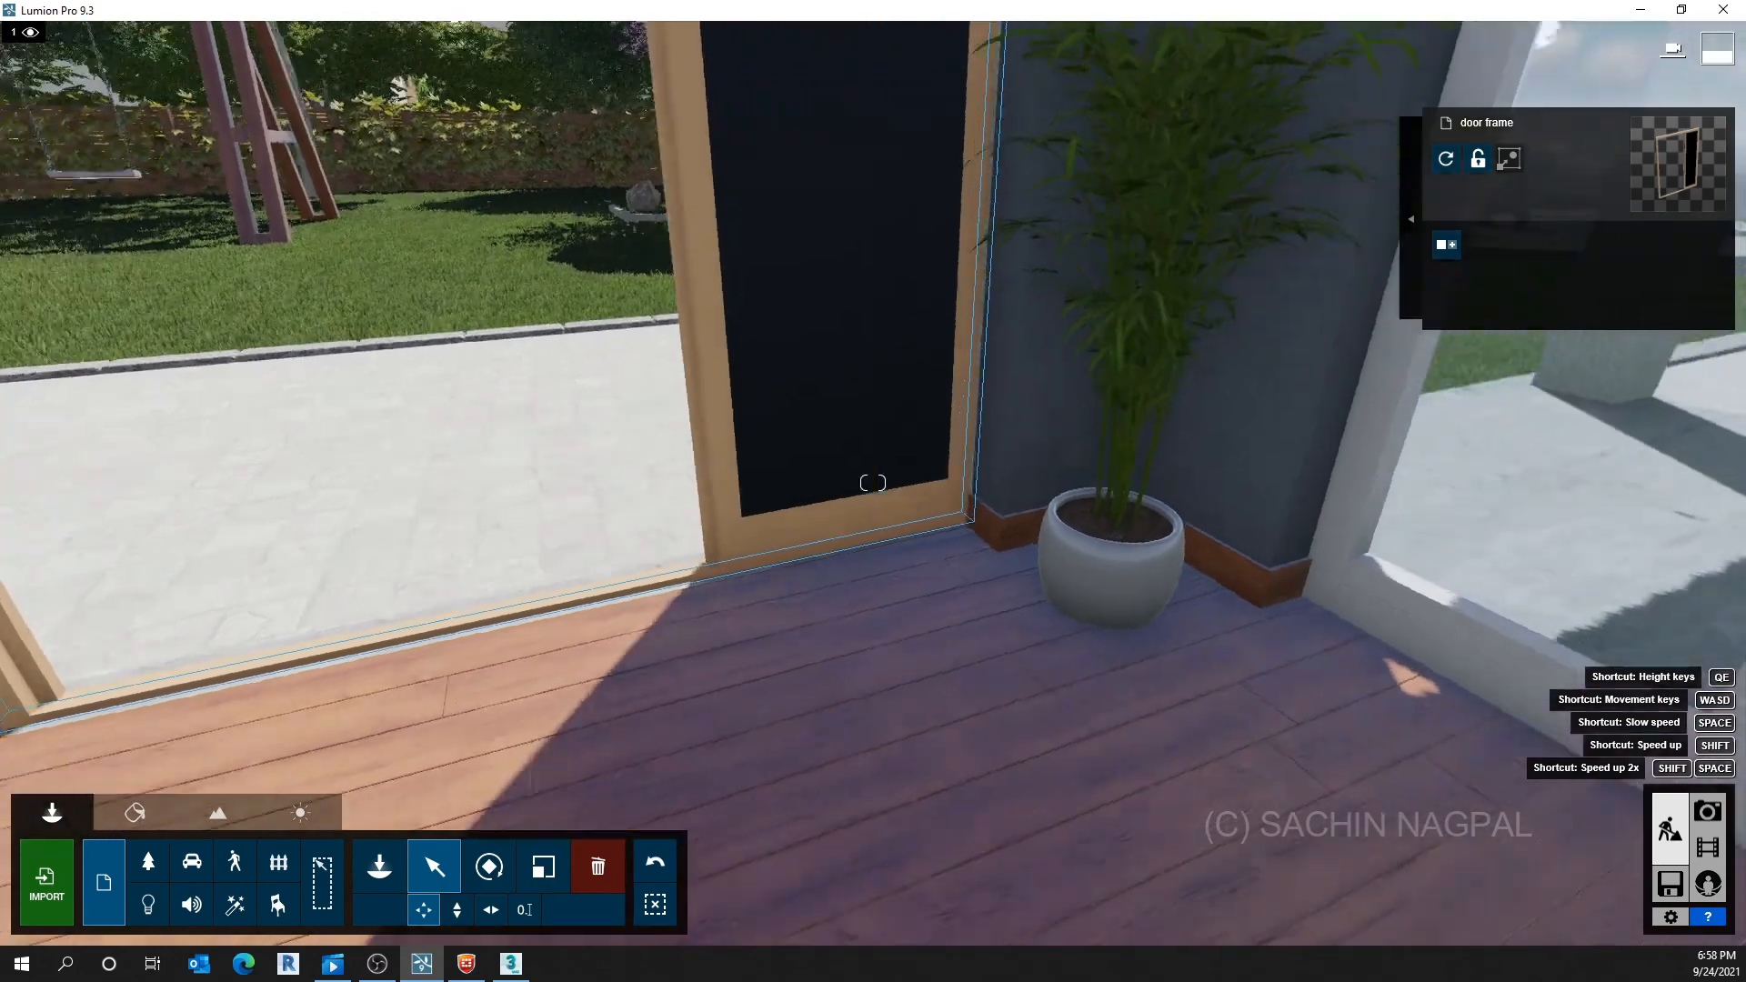
right_click_drag(873, 483, 1109, 483)
key("s")
right_click_drag(873, 483, 788, 215)
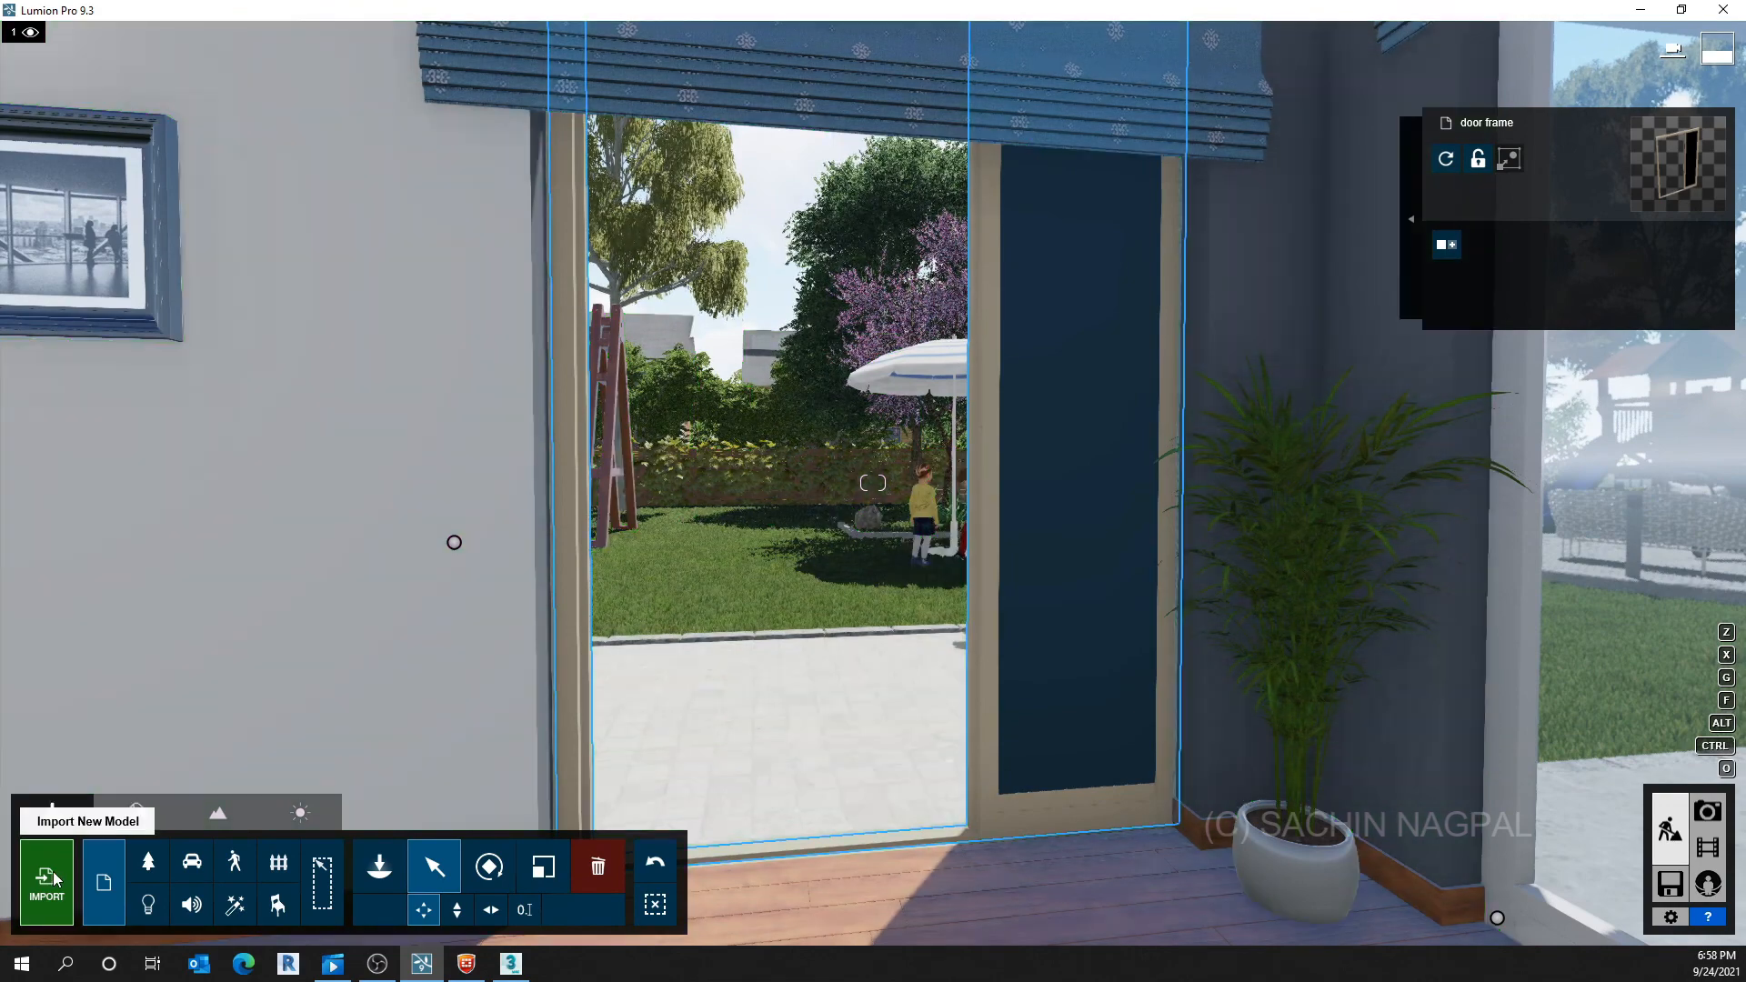
Import door.FBX with animations on and place the door leaf on the paving just outside the frame
left_click(45, 876)
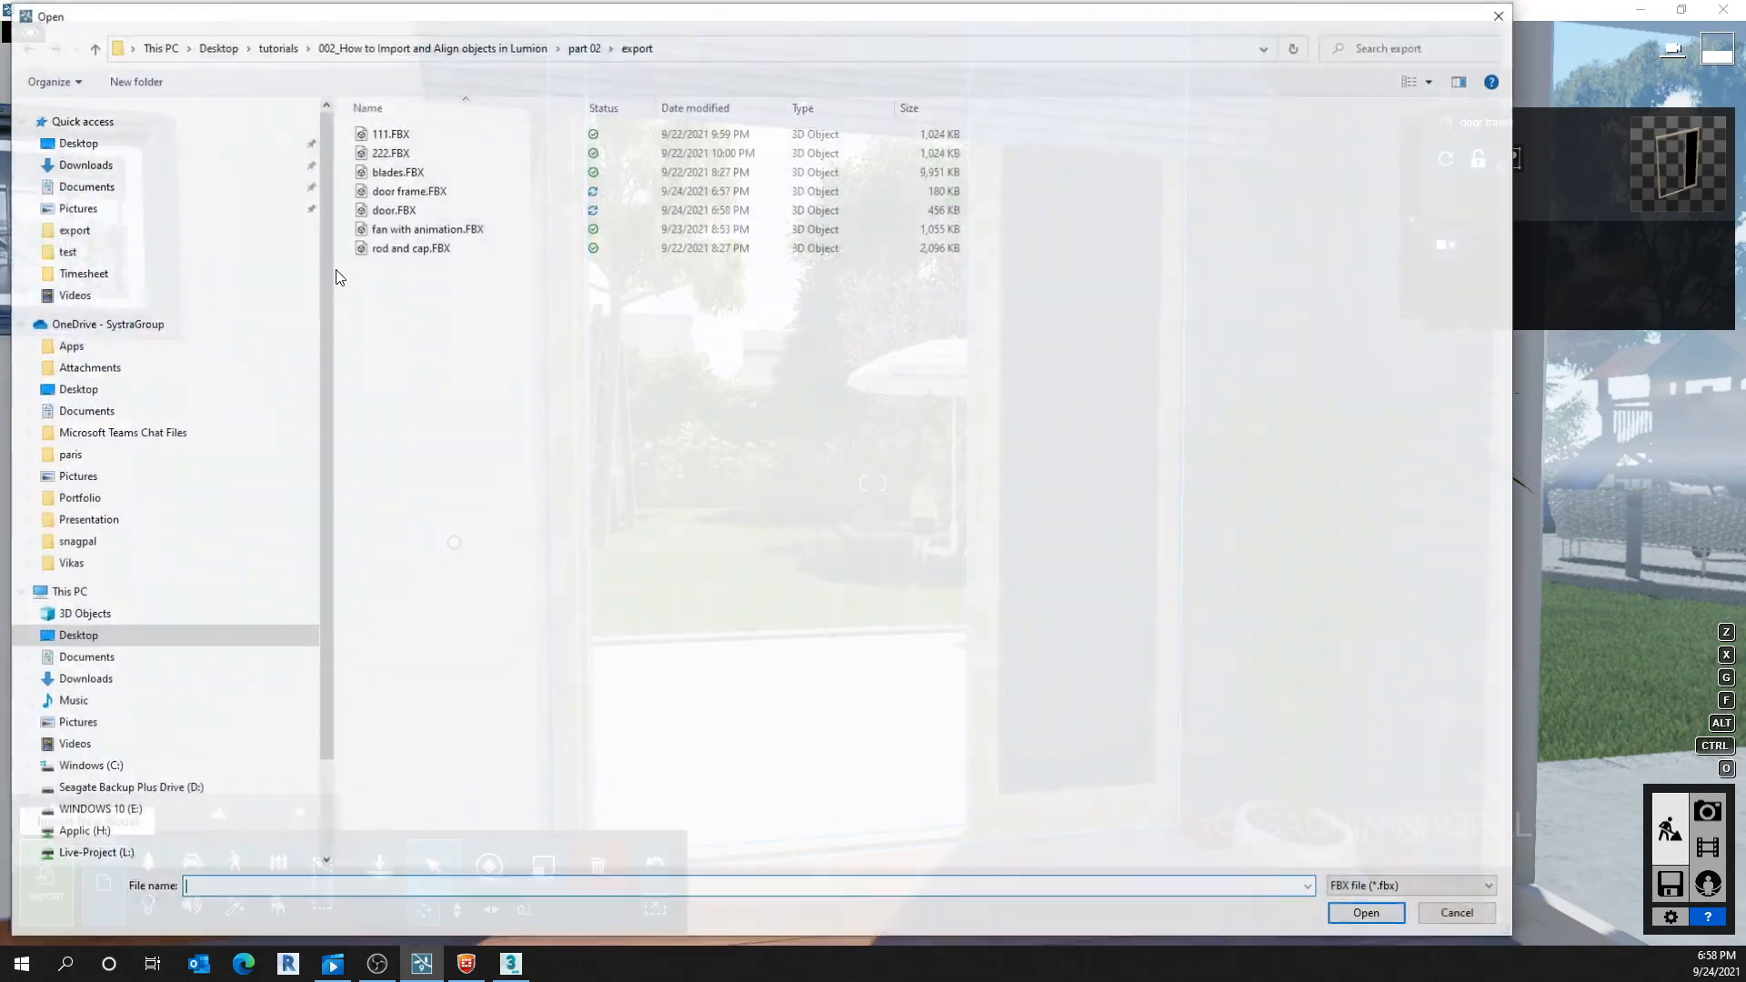
left_click(404, 209)
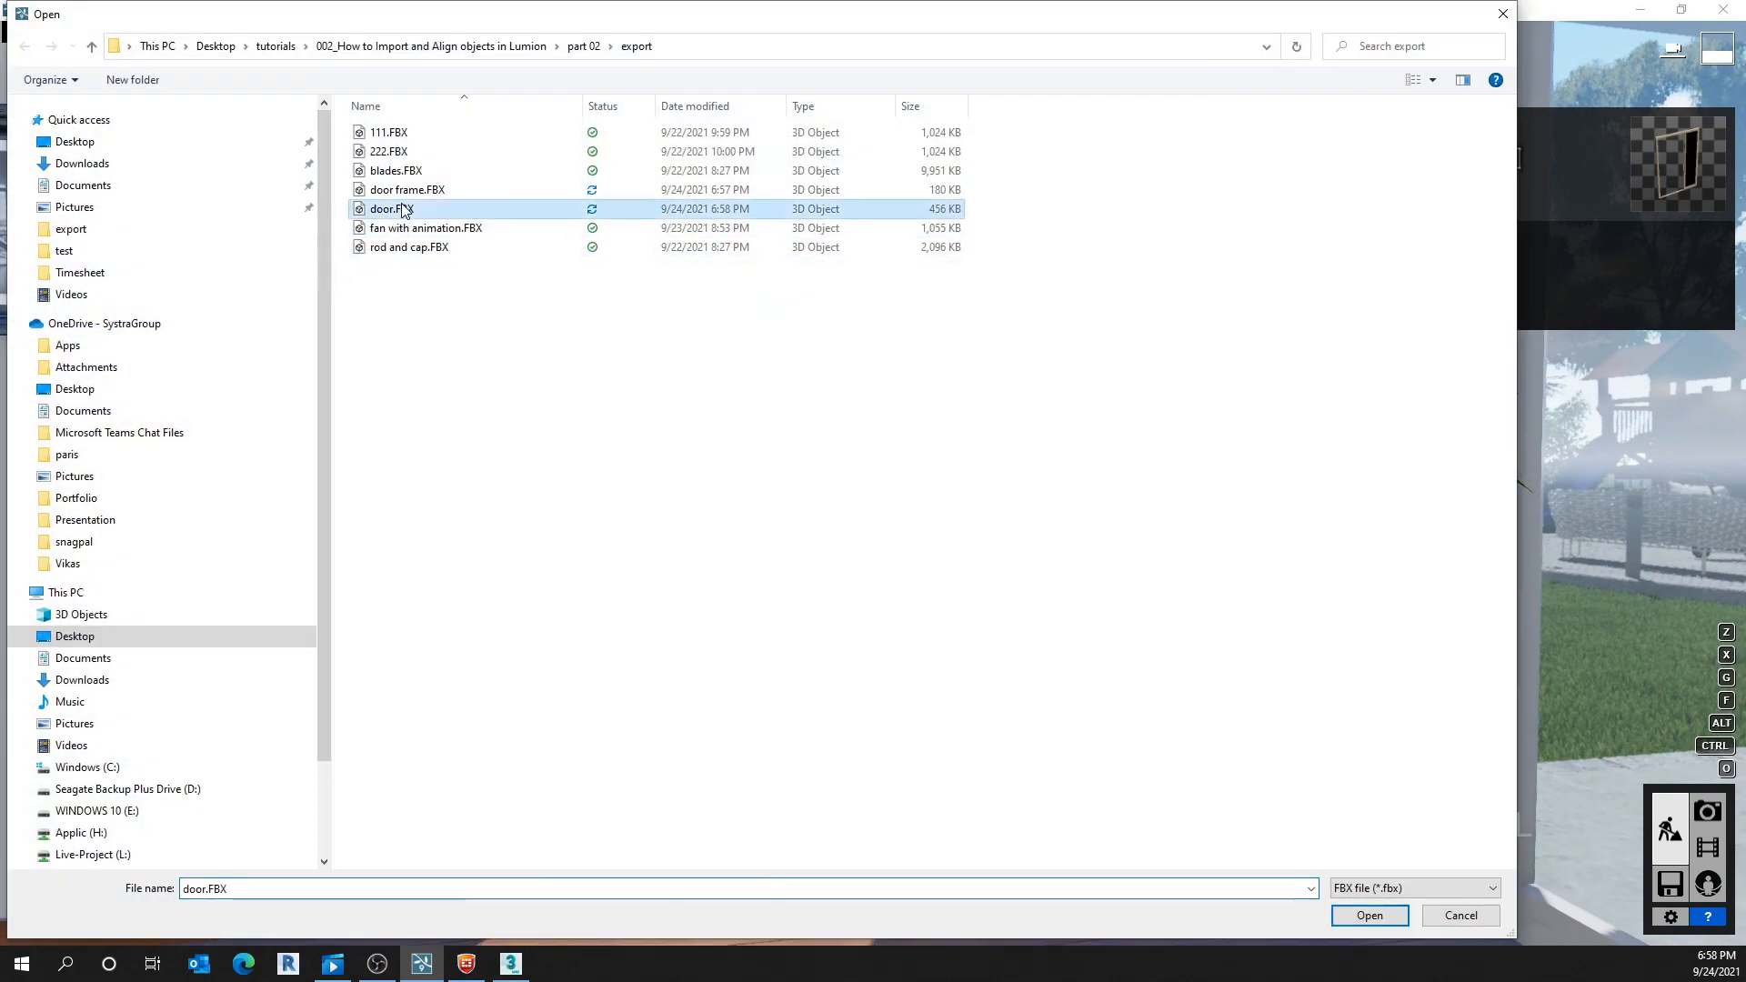
left_click(1369, 916)
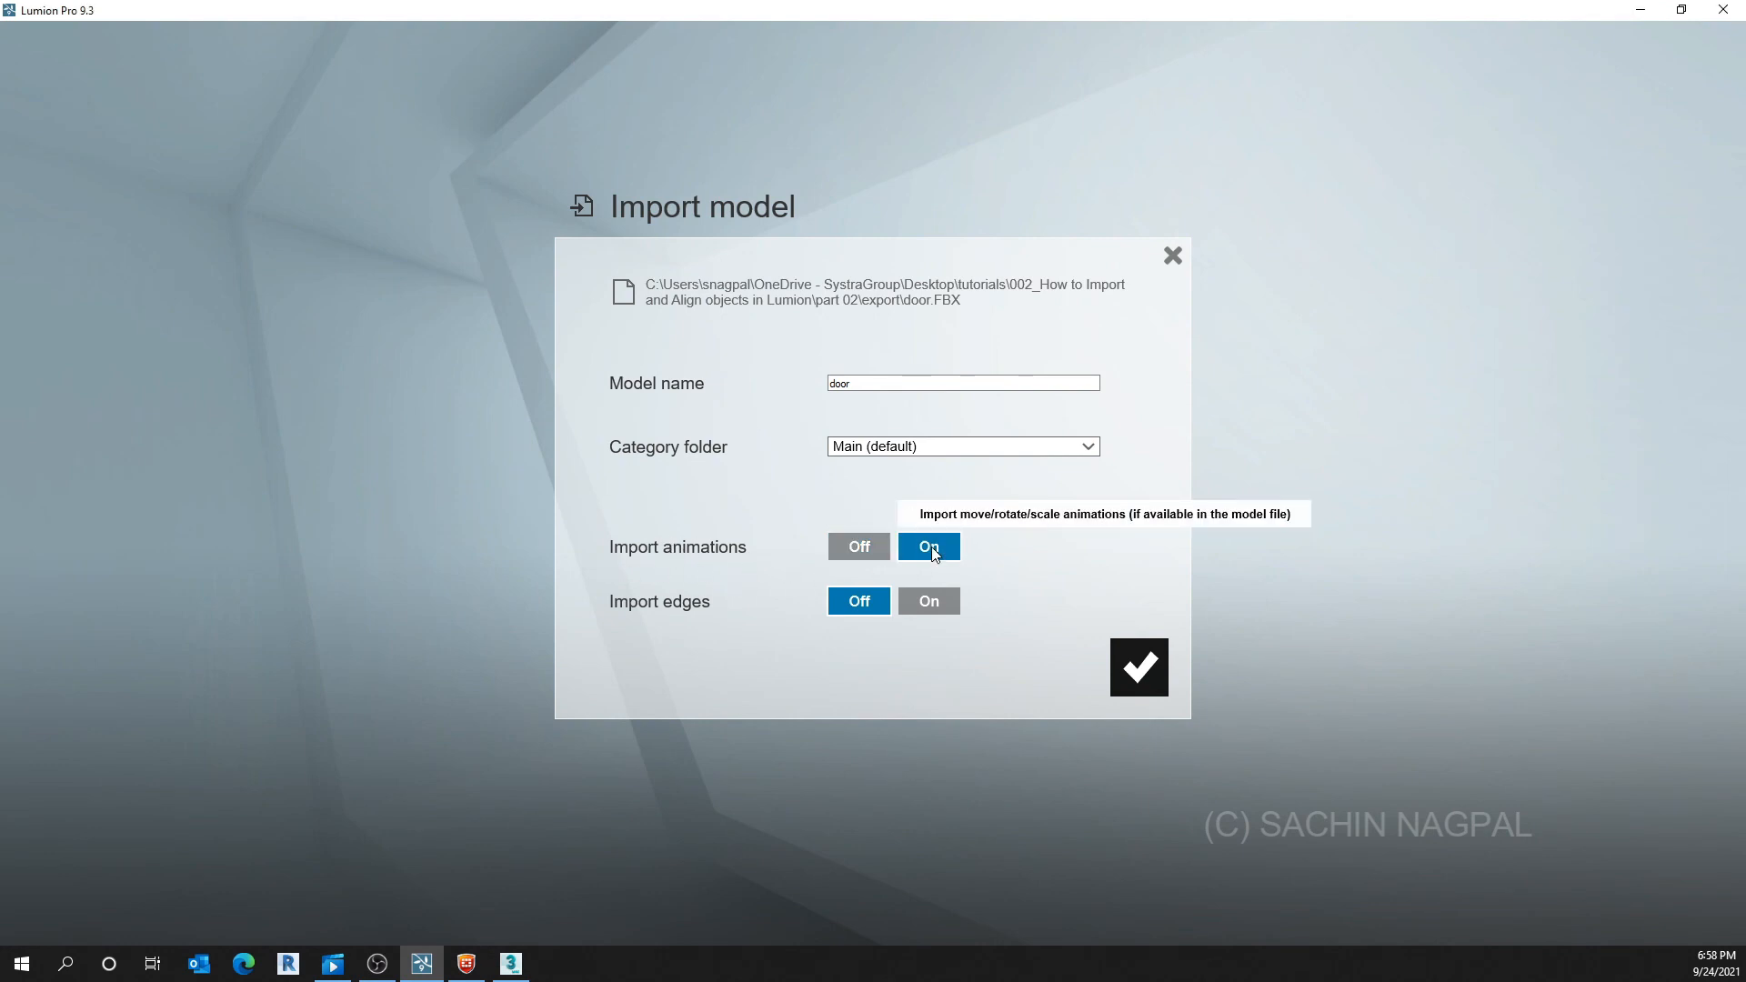
left_click(1138, 667)
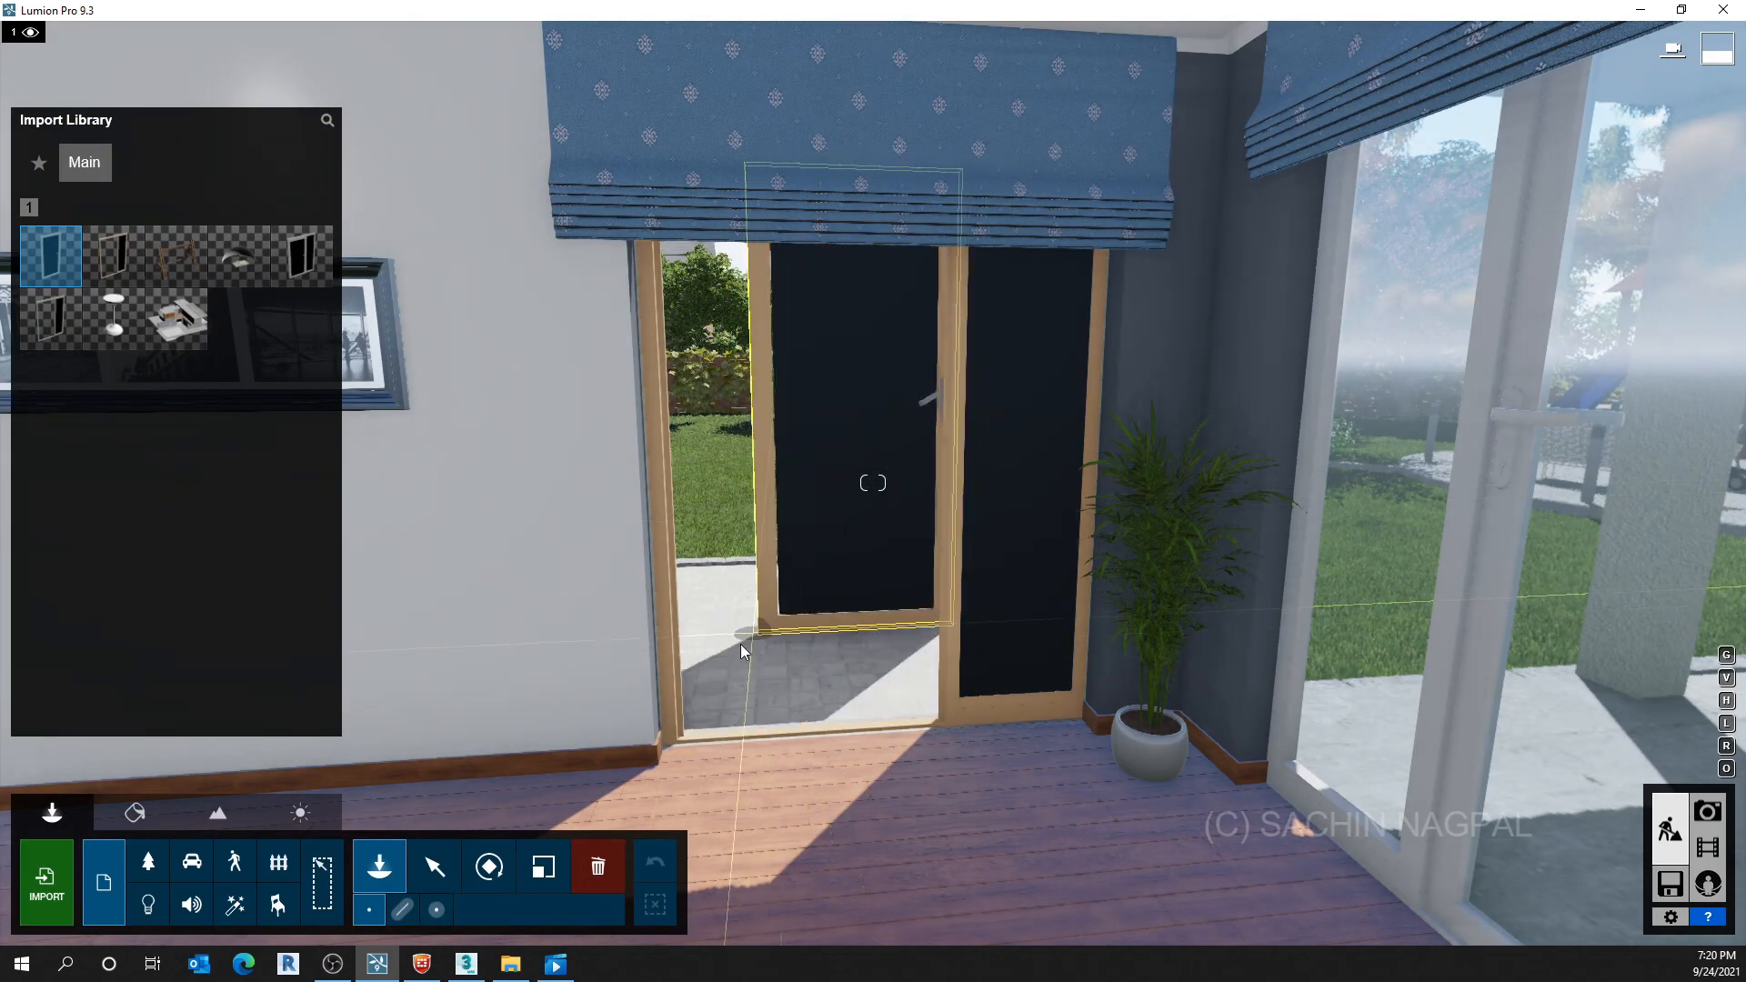
left_click(764, 655)
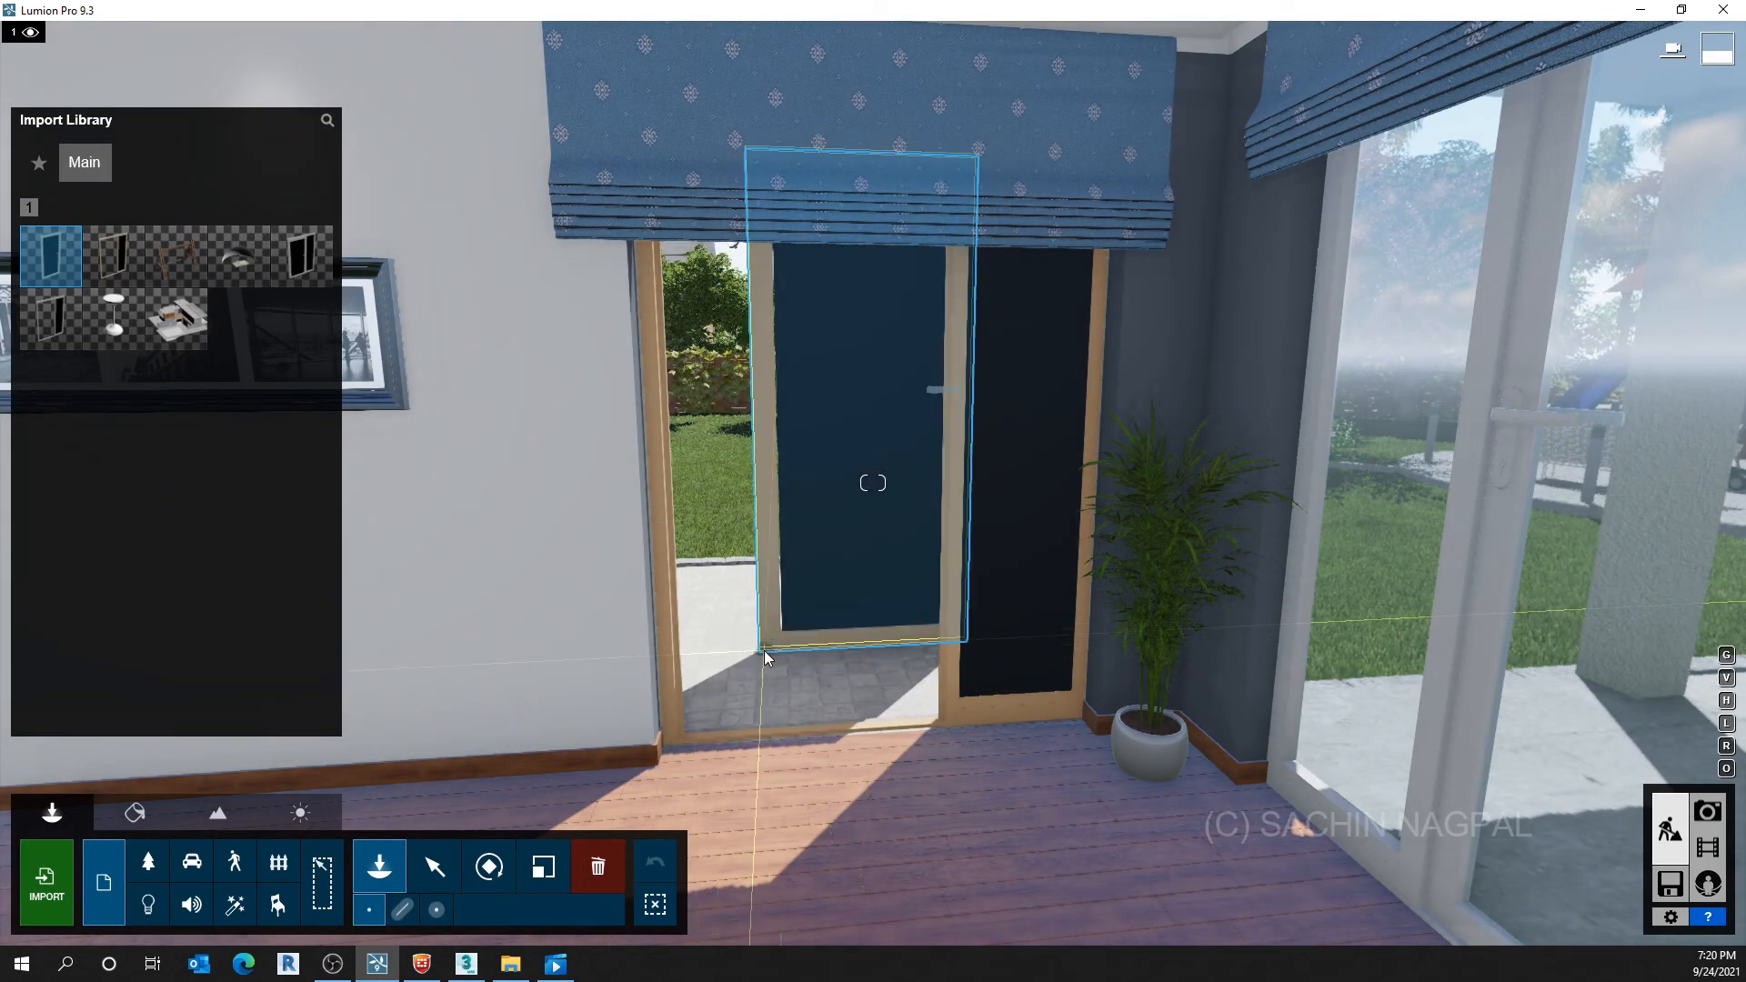
key("Escape")
Examine the imported door leaf's handle movement and its position relative to the frame from outside the house
key("w")
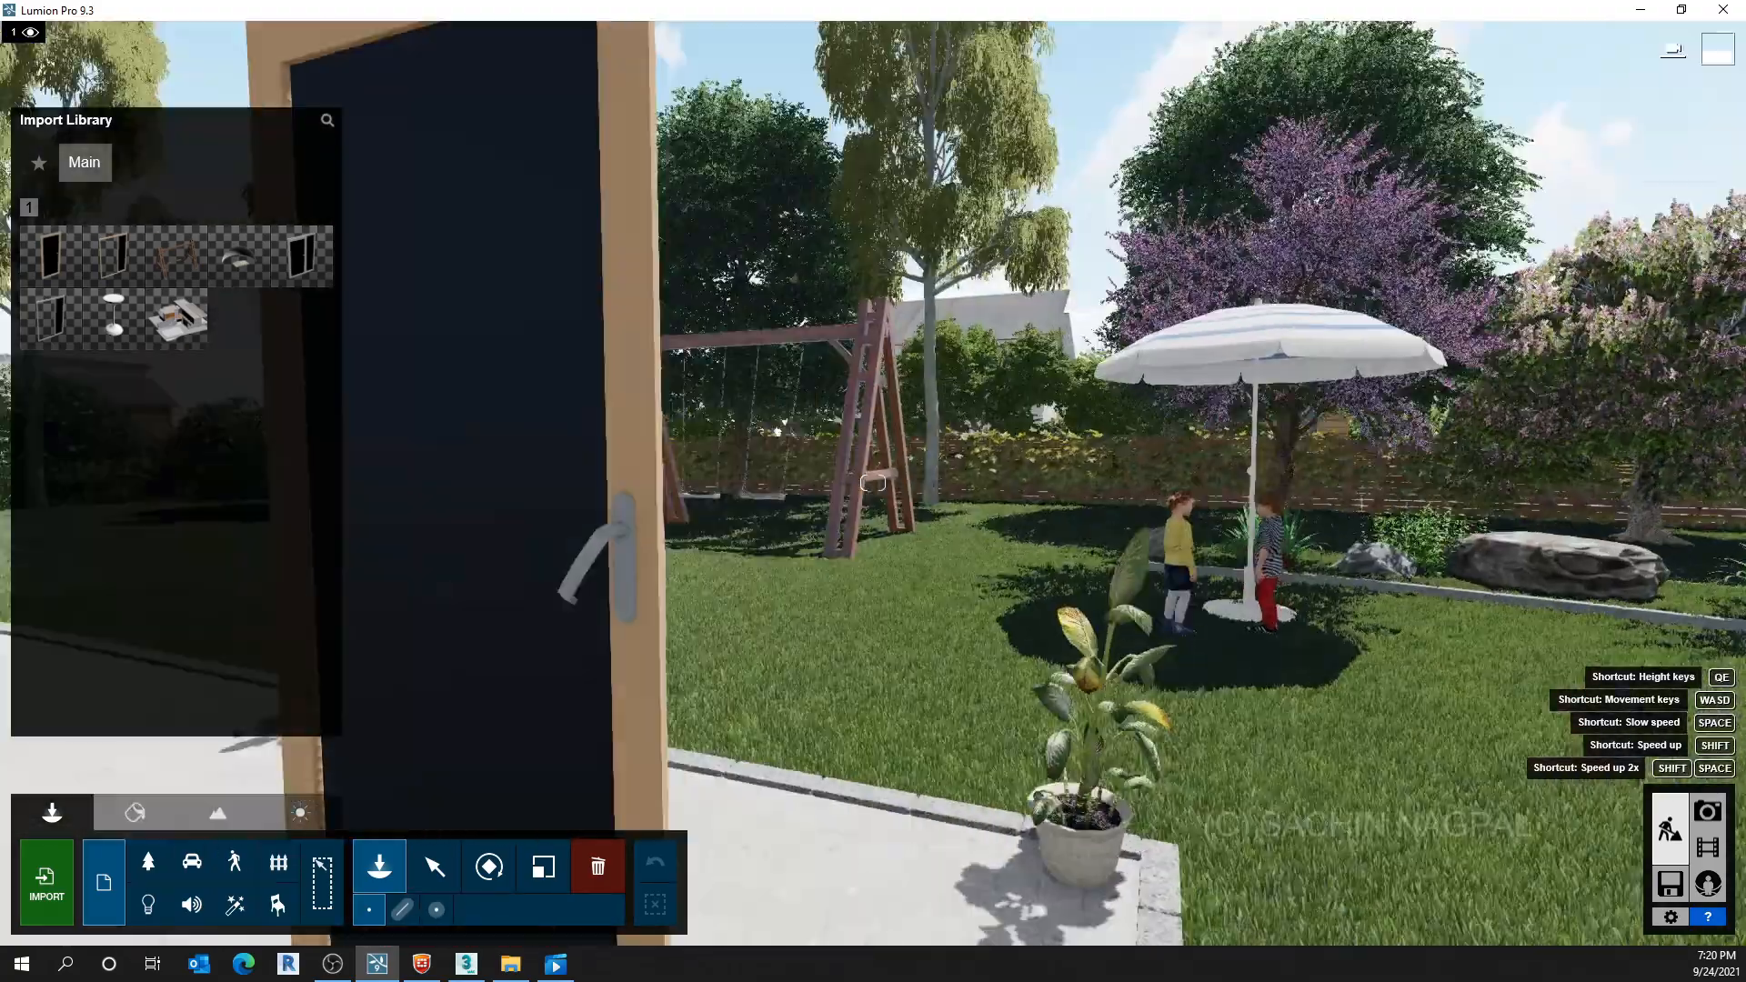
right_click_drag(1328, 728, 849, 782)
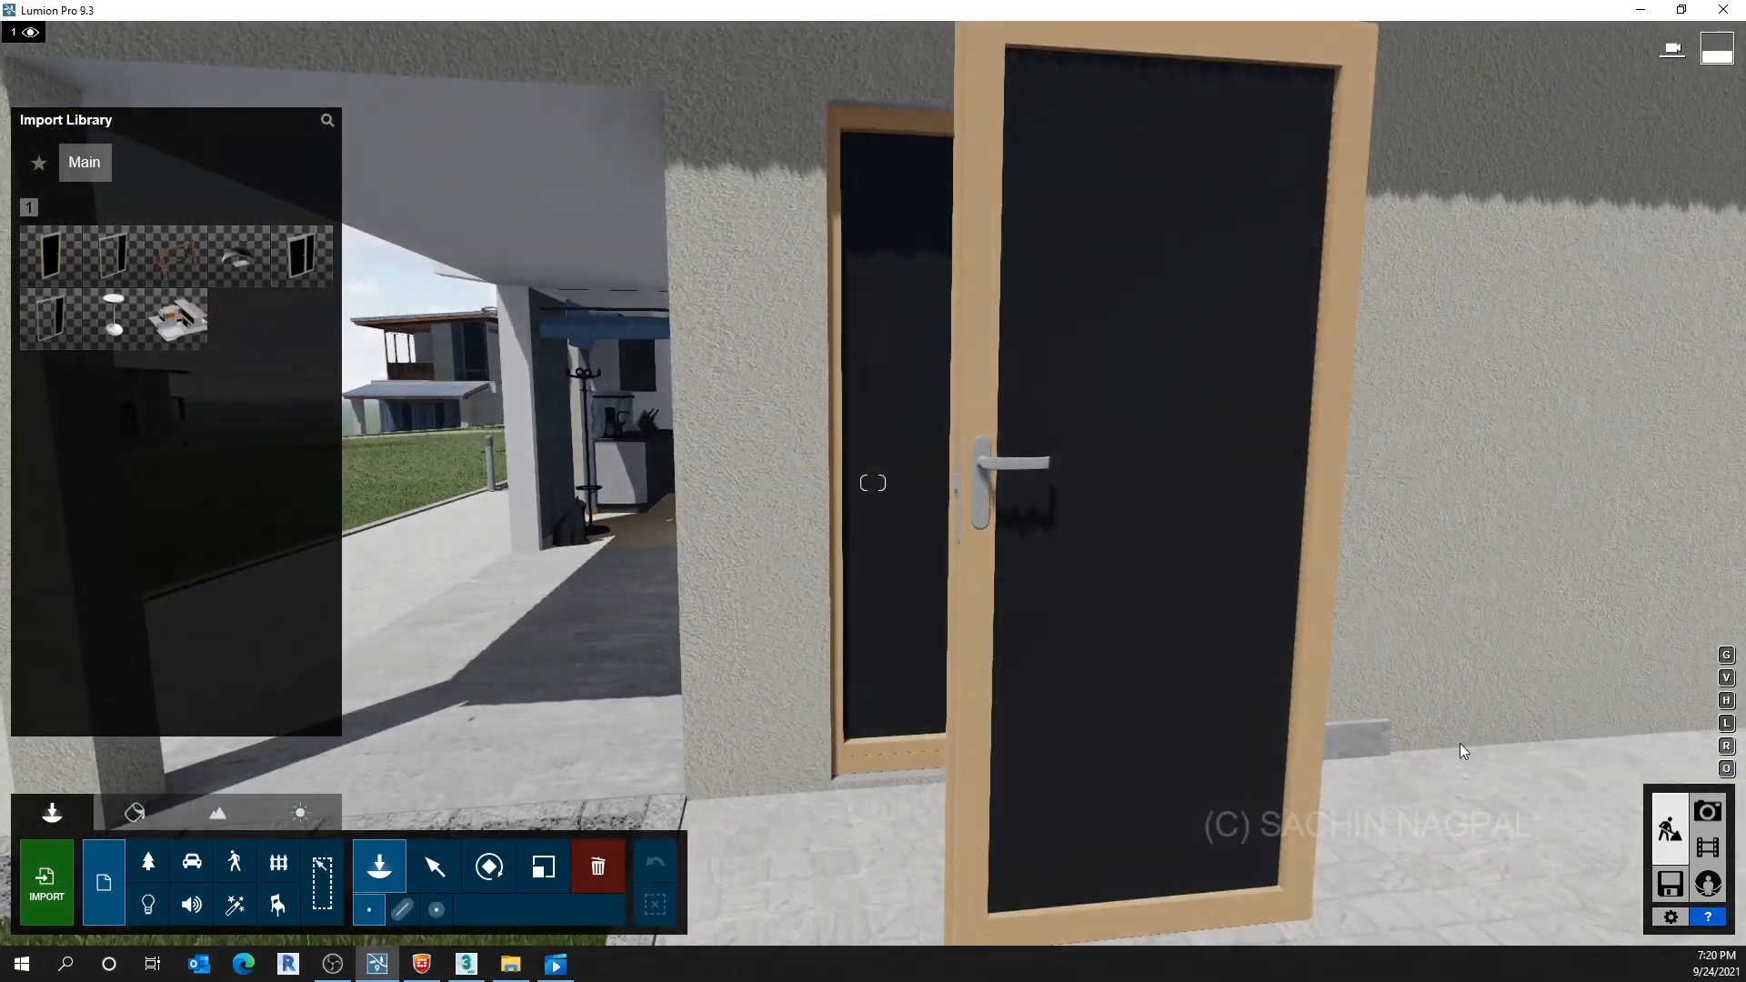
right_click_drag(1423, 661, 1502, 666)
key("a")
key("s")
right_click_drag(874, 483, 1009, 483)
key("w")
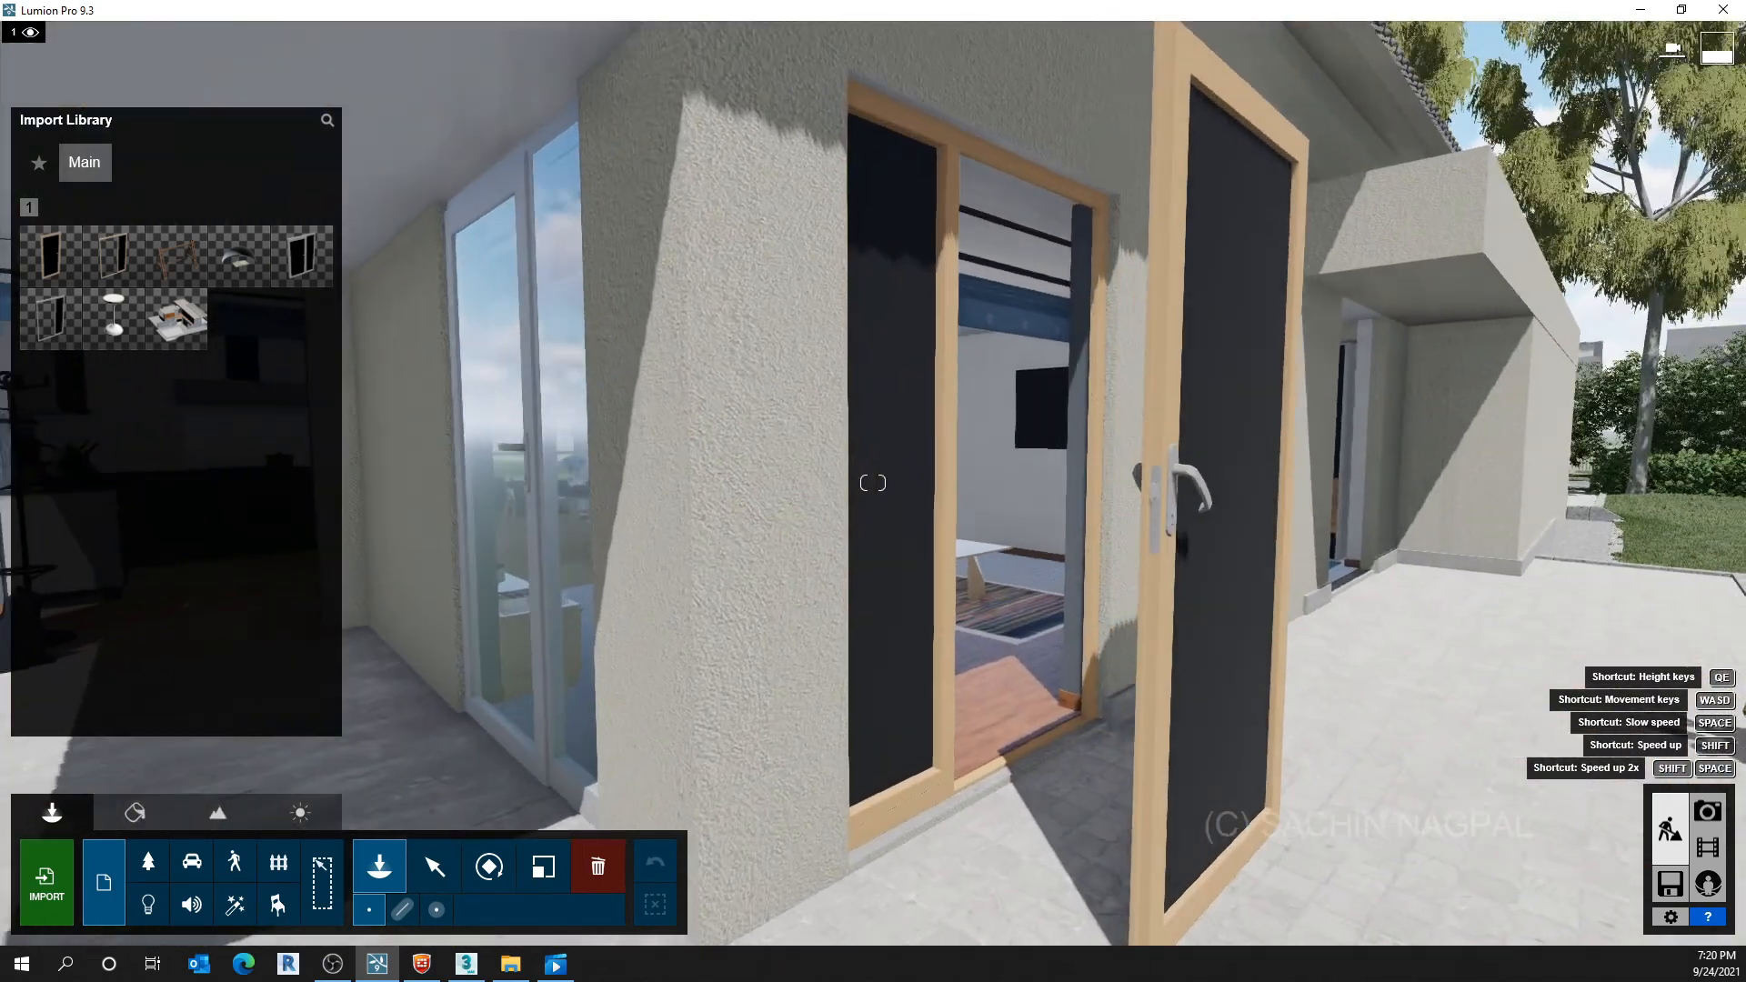
key("s")
right_click_drag(1154, 320, 1138, 371)
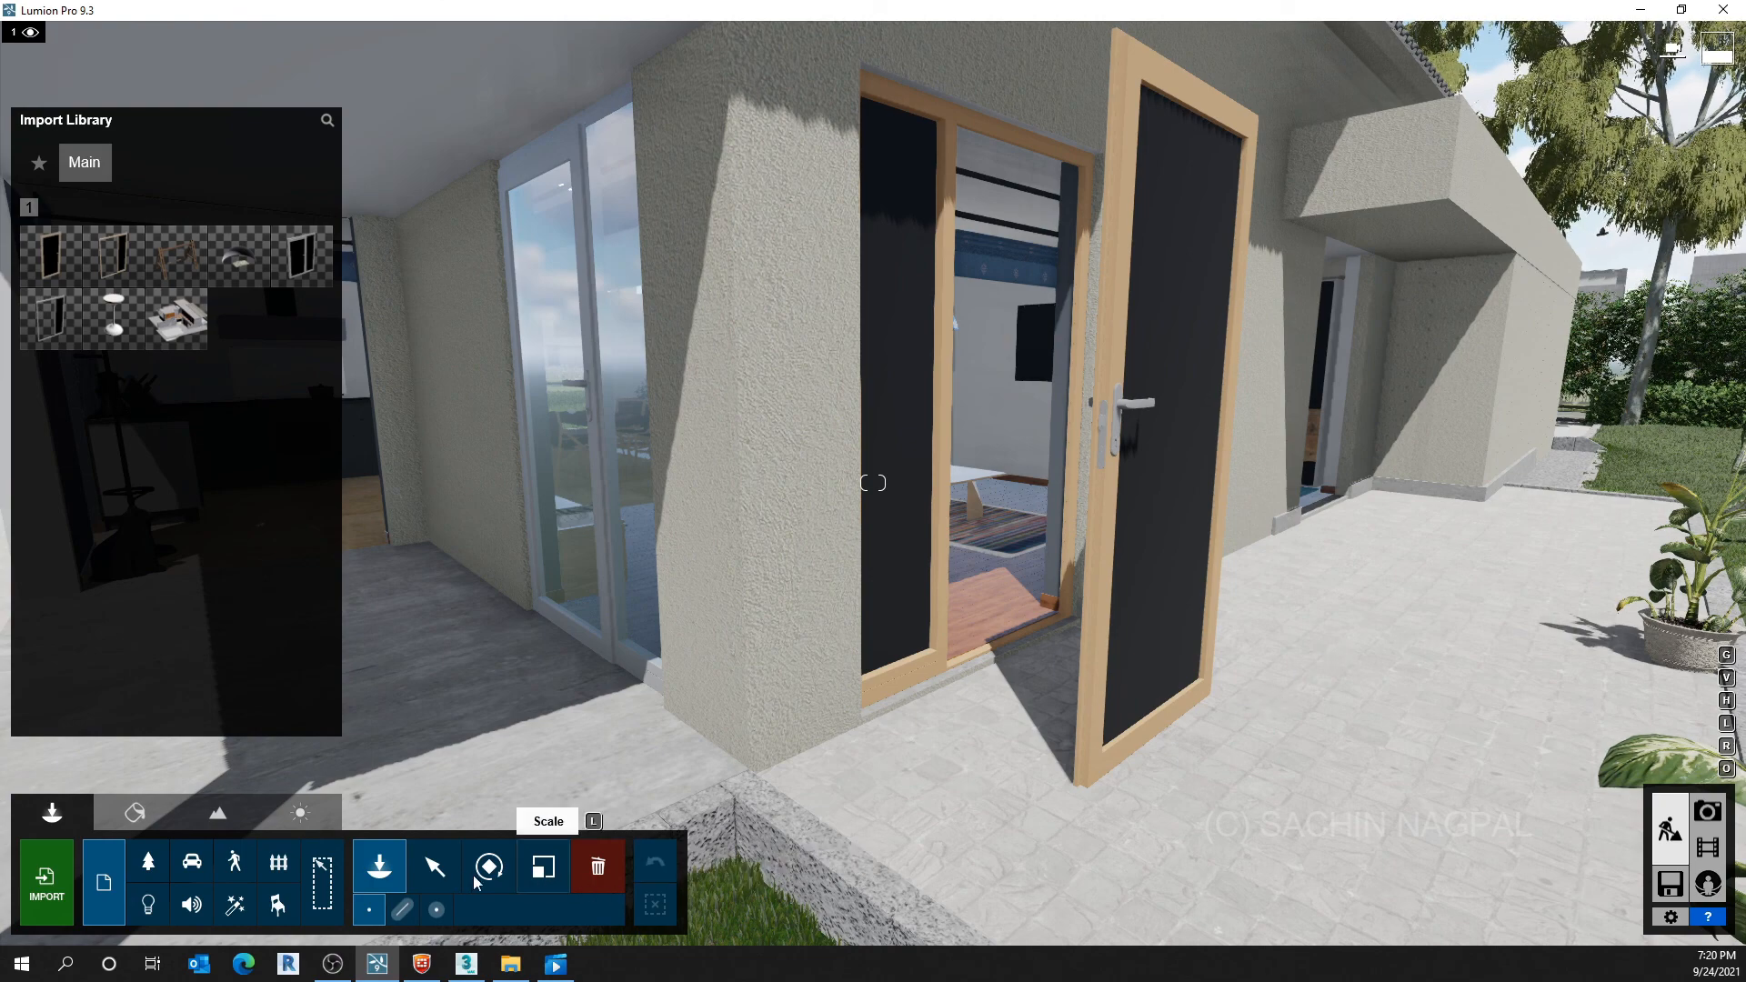
Select the door frame and the door leaf beside the garden doorway and align their positions so the leaf sits in the frame
left_click(444, 873)
right_click_drag(866, 745, 920, 662)
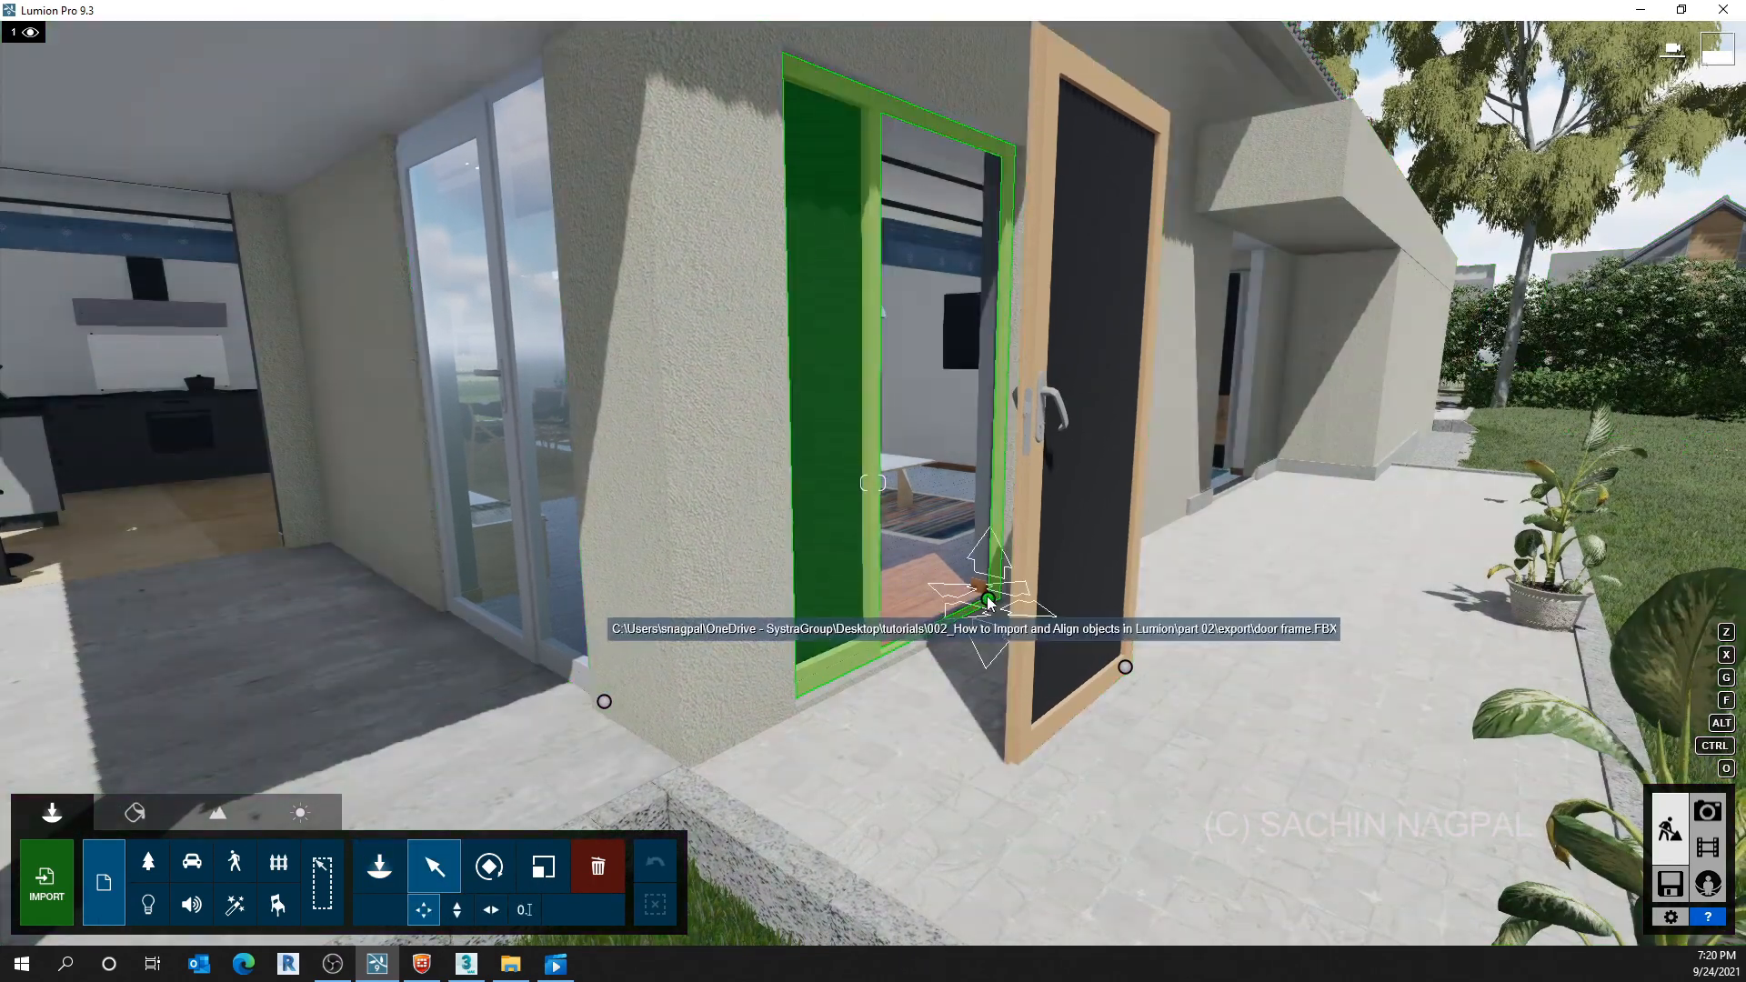
left_click(988, 602)
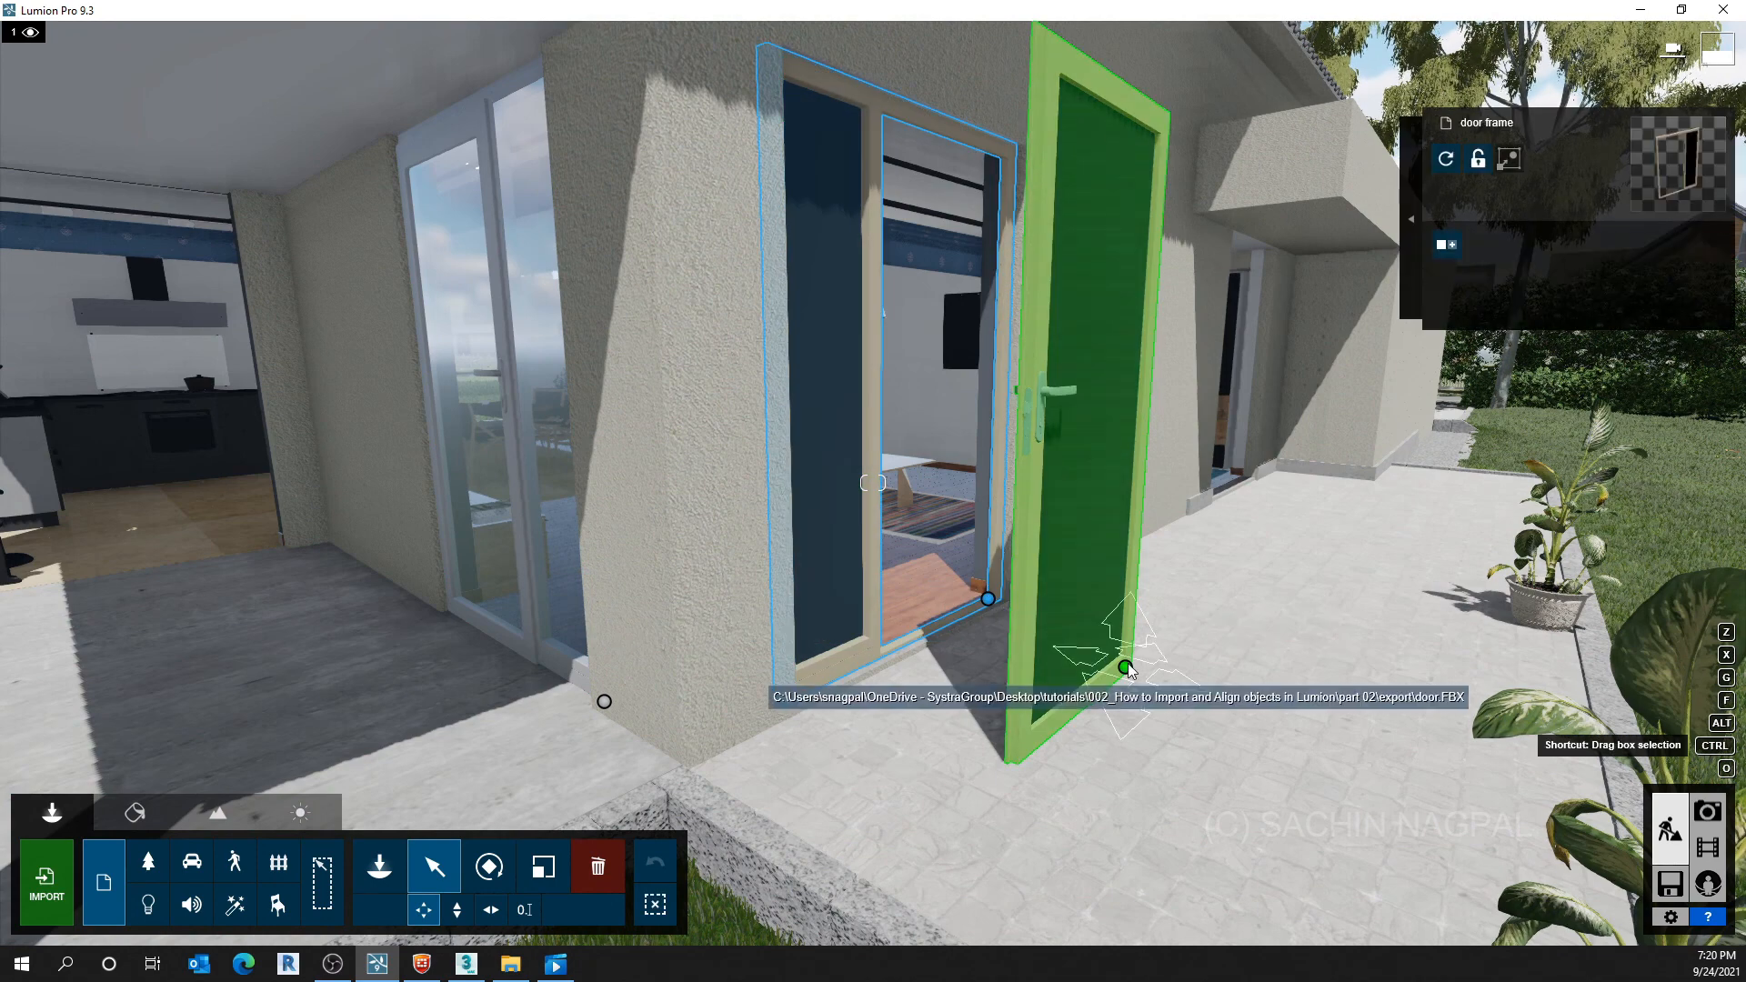
left_click(1126, 665, "ctrl")
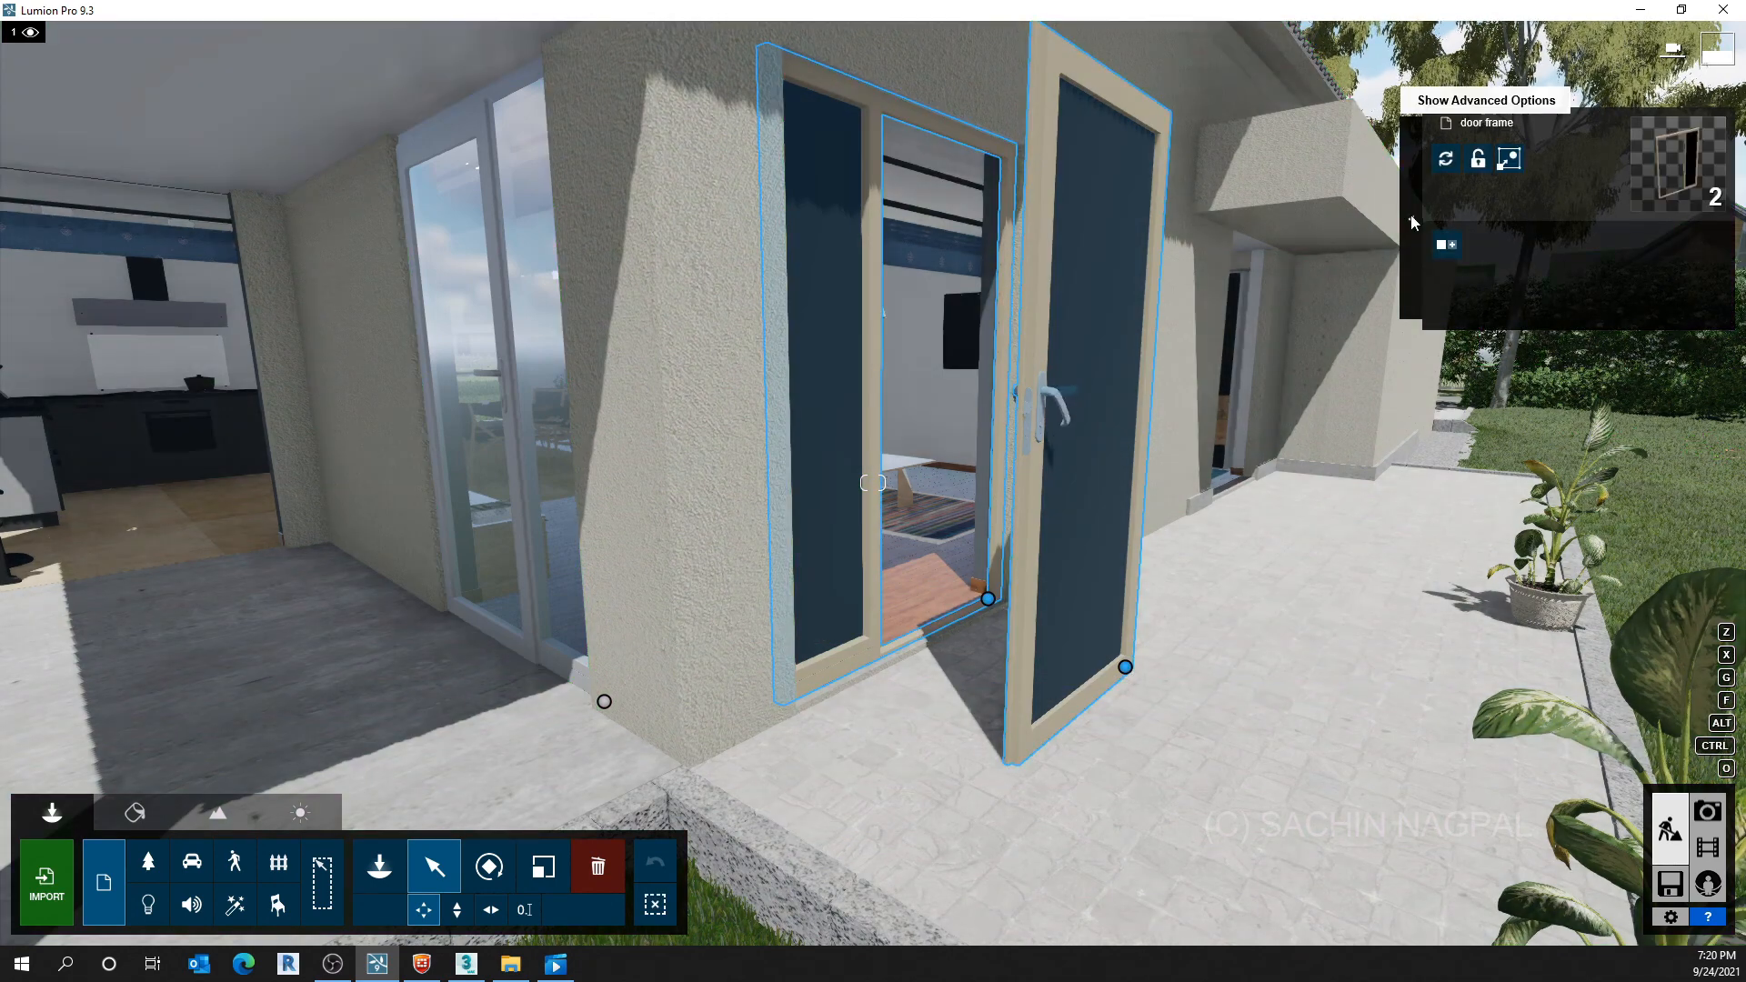
left_click(1412, 218)
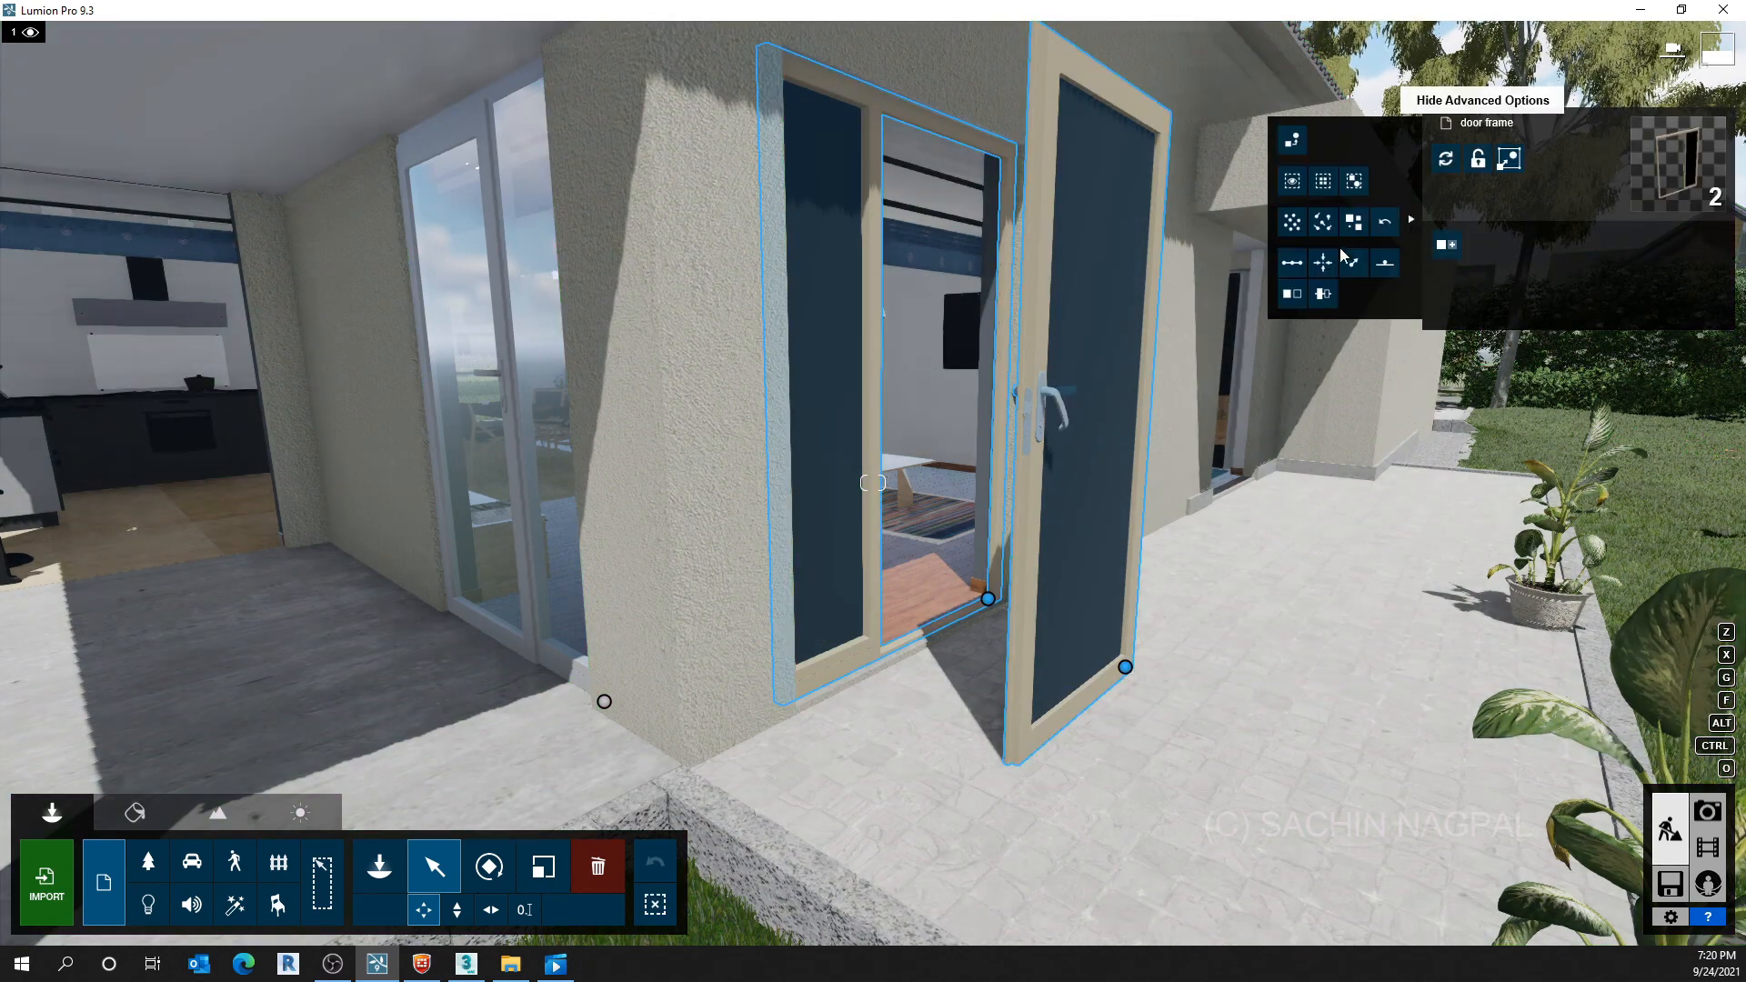
left_click(1325, 264)
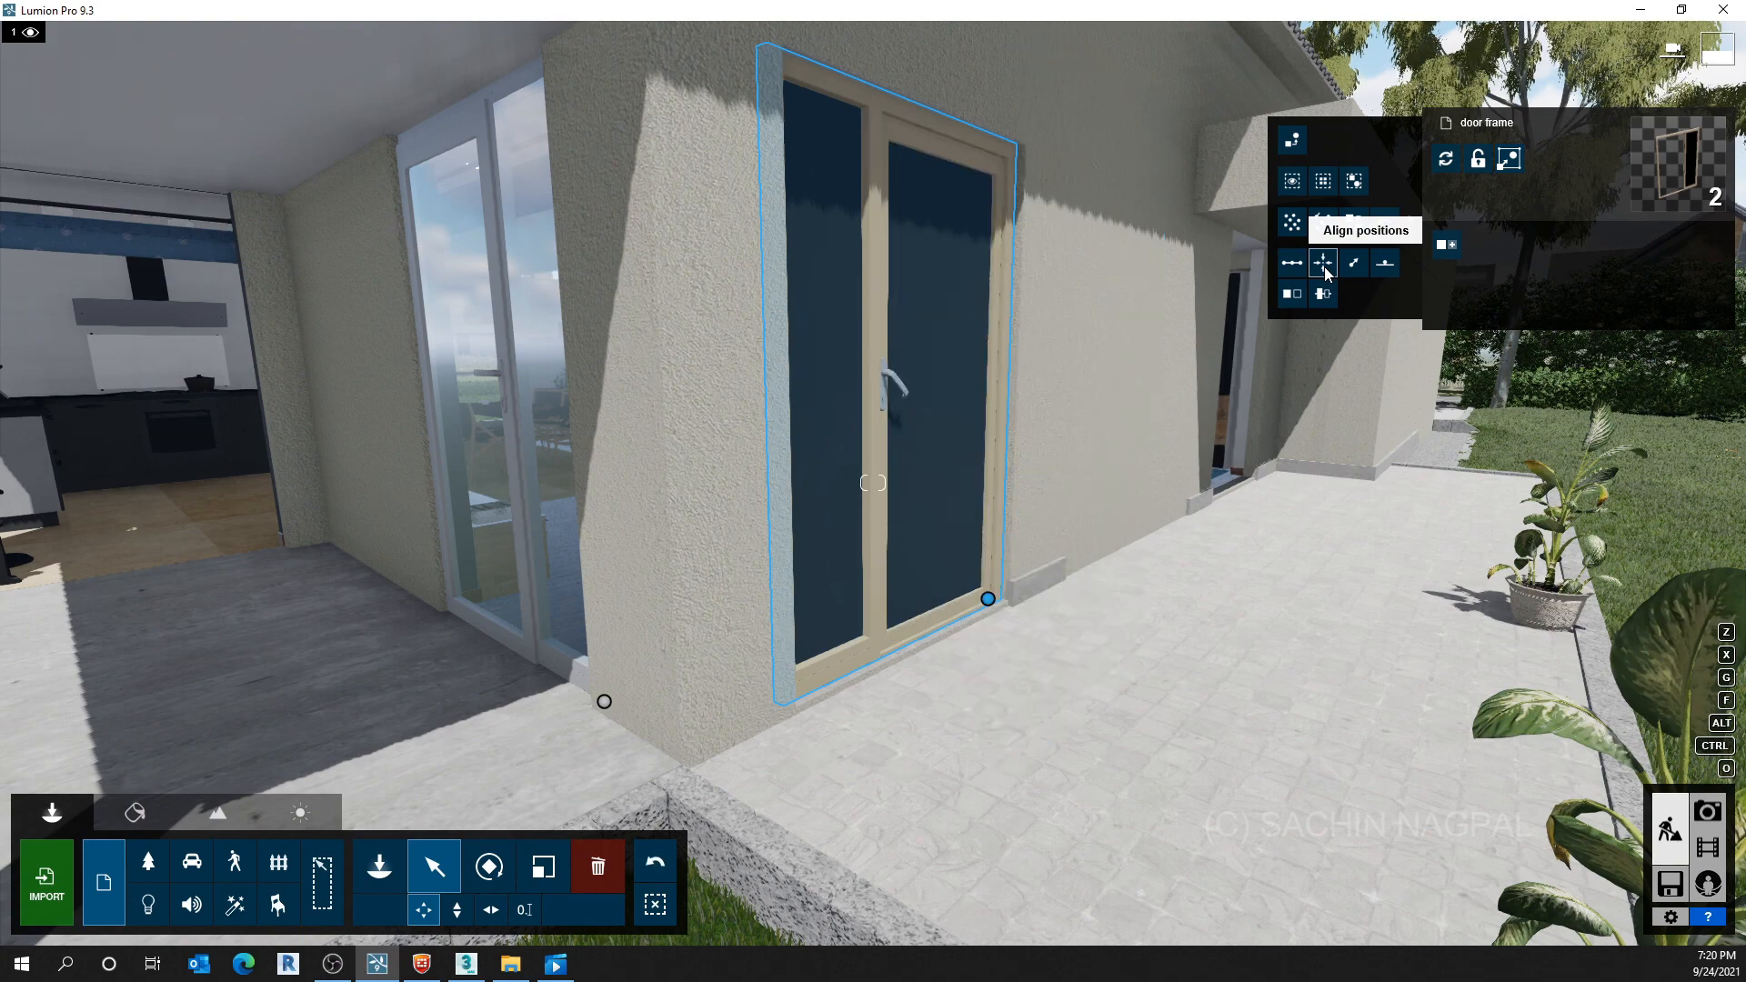
Examine the aligned door's fit in the opening and its handle movement from inside the living room
right_click_drag(990, 629, 910, 619)
key("w")
right_click_drag(873, 483, 874, 483)
key("s")
key("s")
key("d")
key("w")
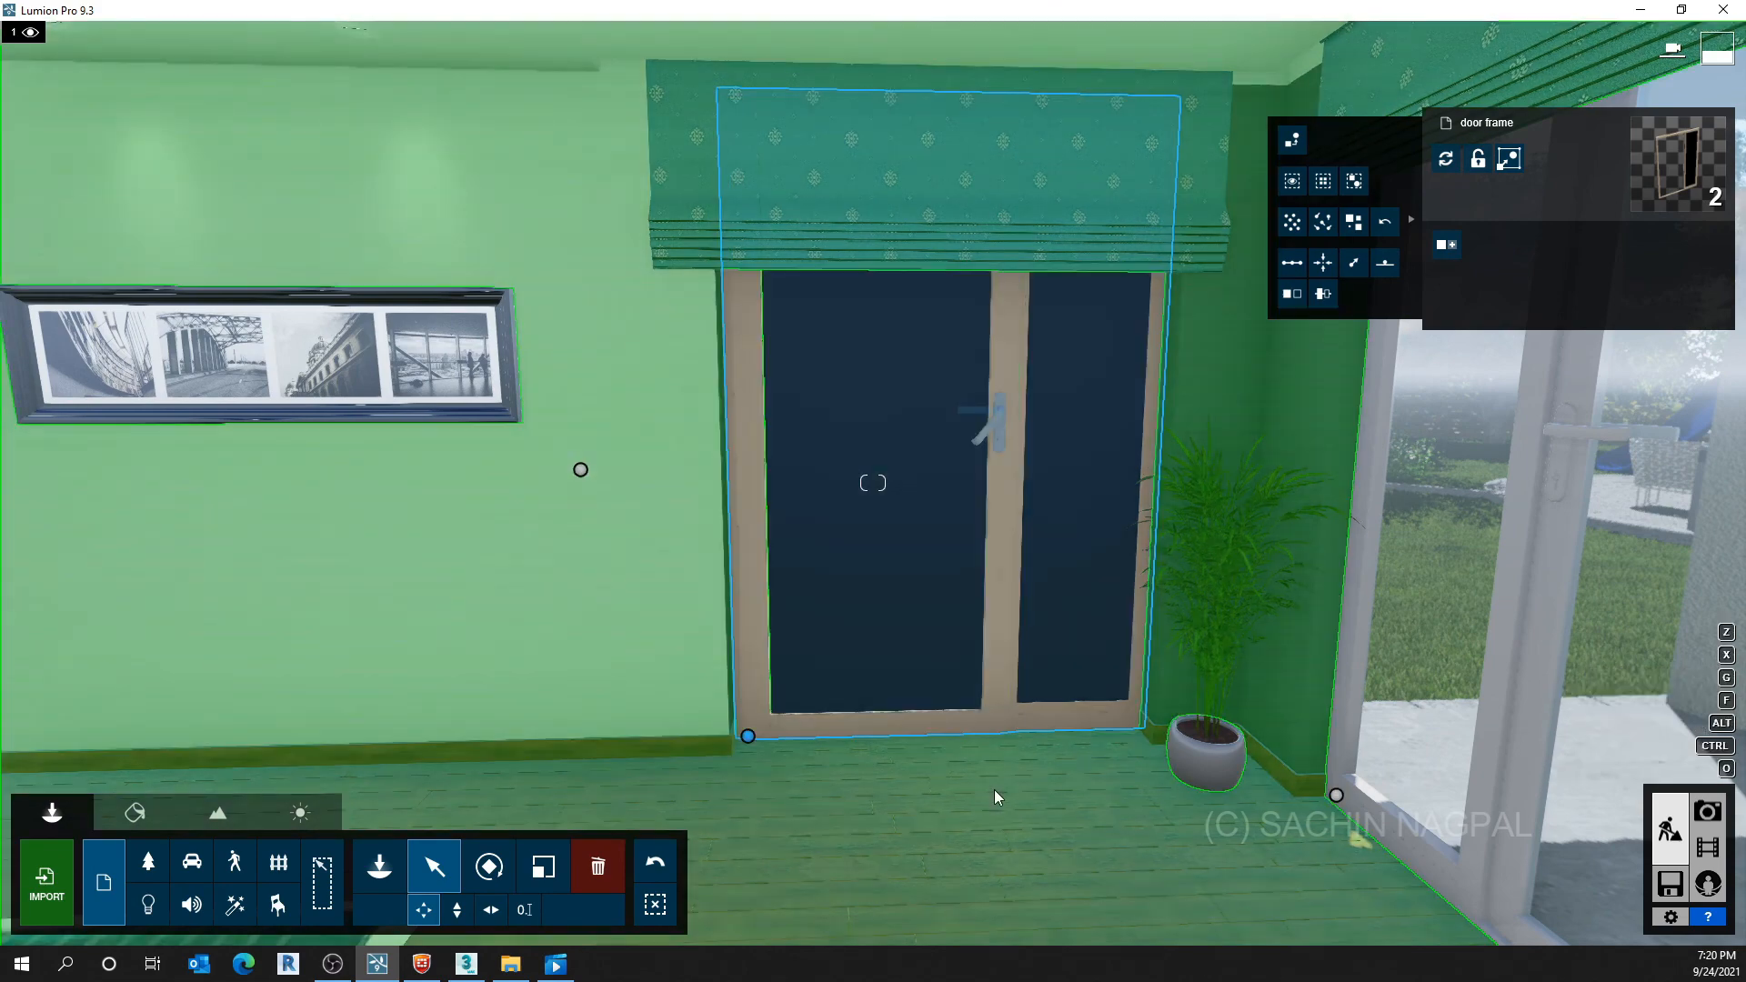
right_click_drag(995, 789, 1013, 801)
key("s")
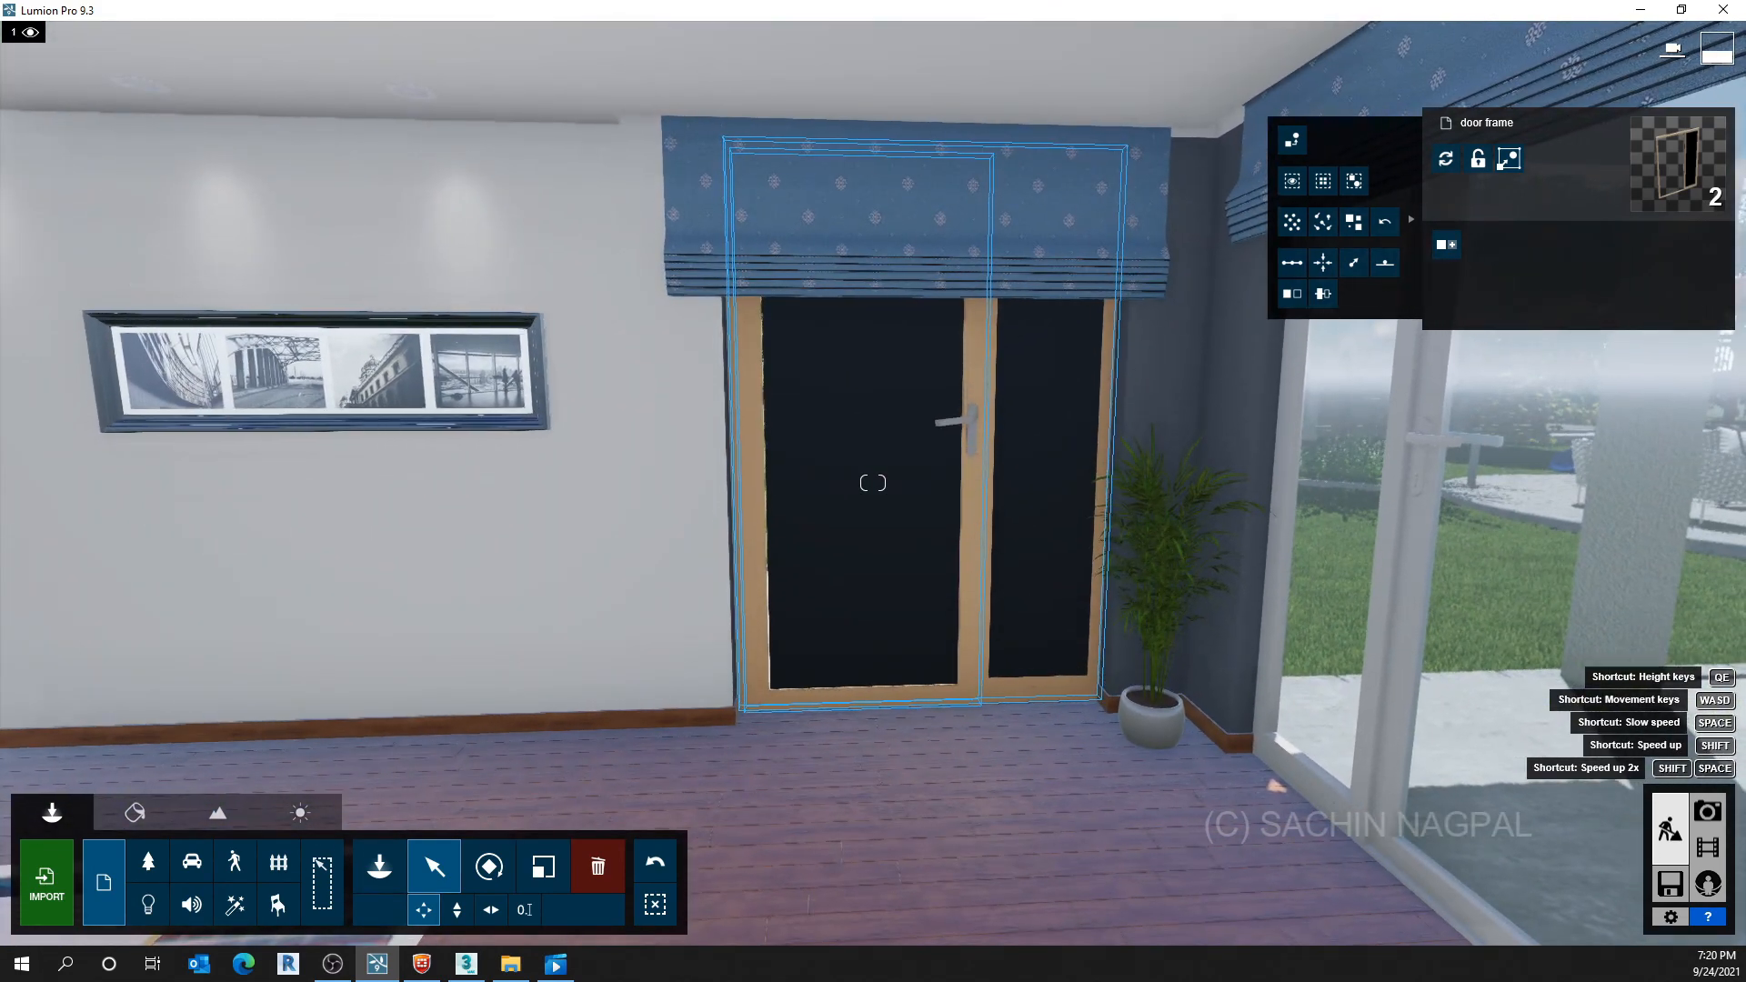
right_click_drag(874, 483, 873, 475)
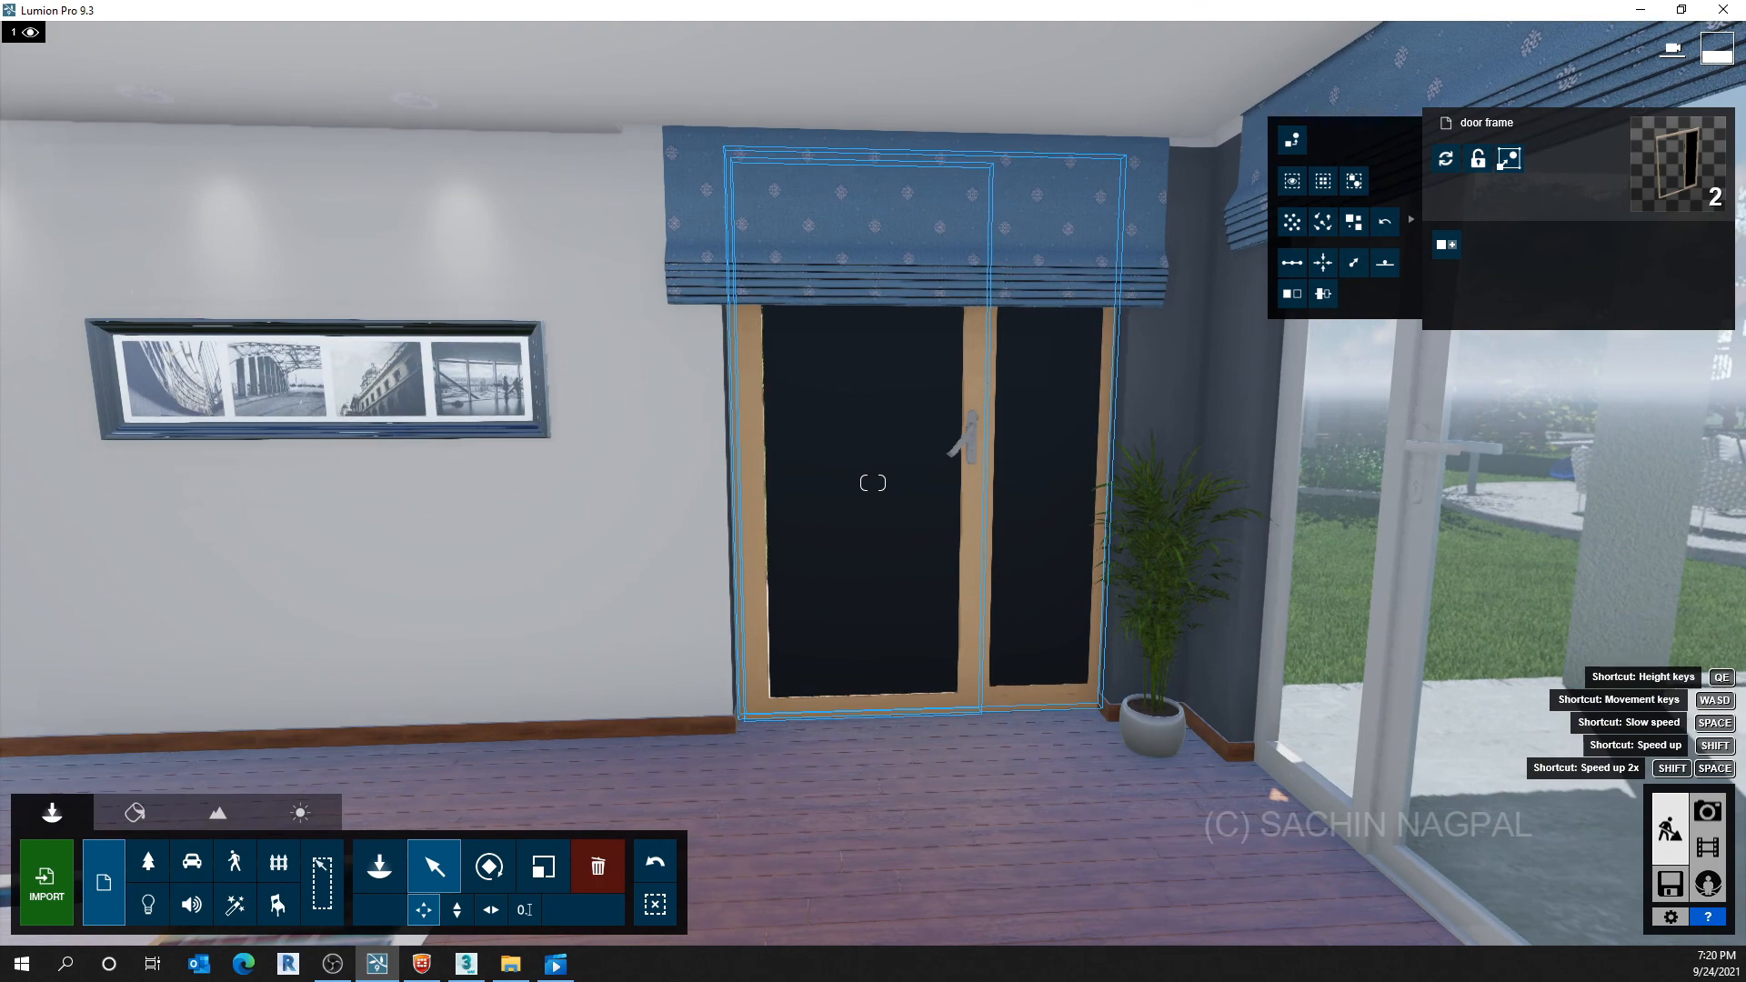
key("w")
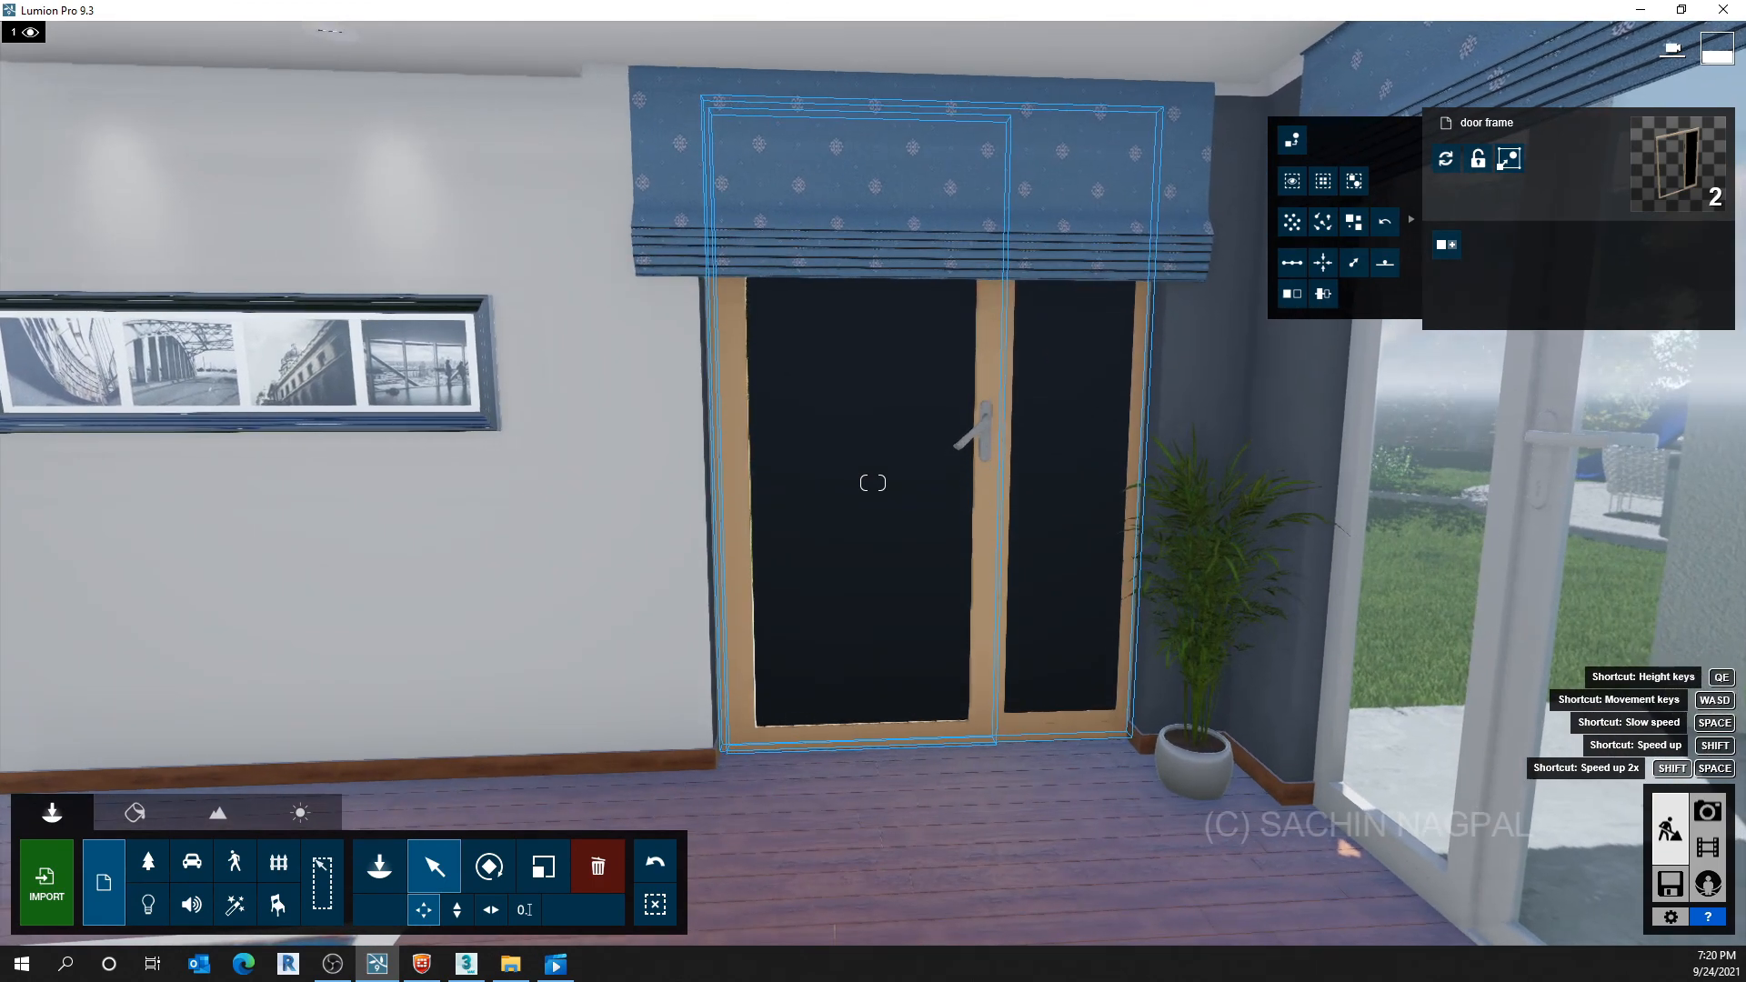
right_click_drag(873, 483, 921, 488)
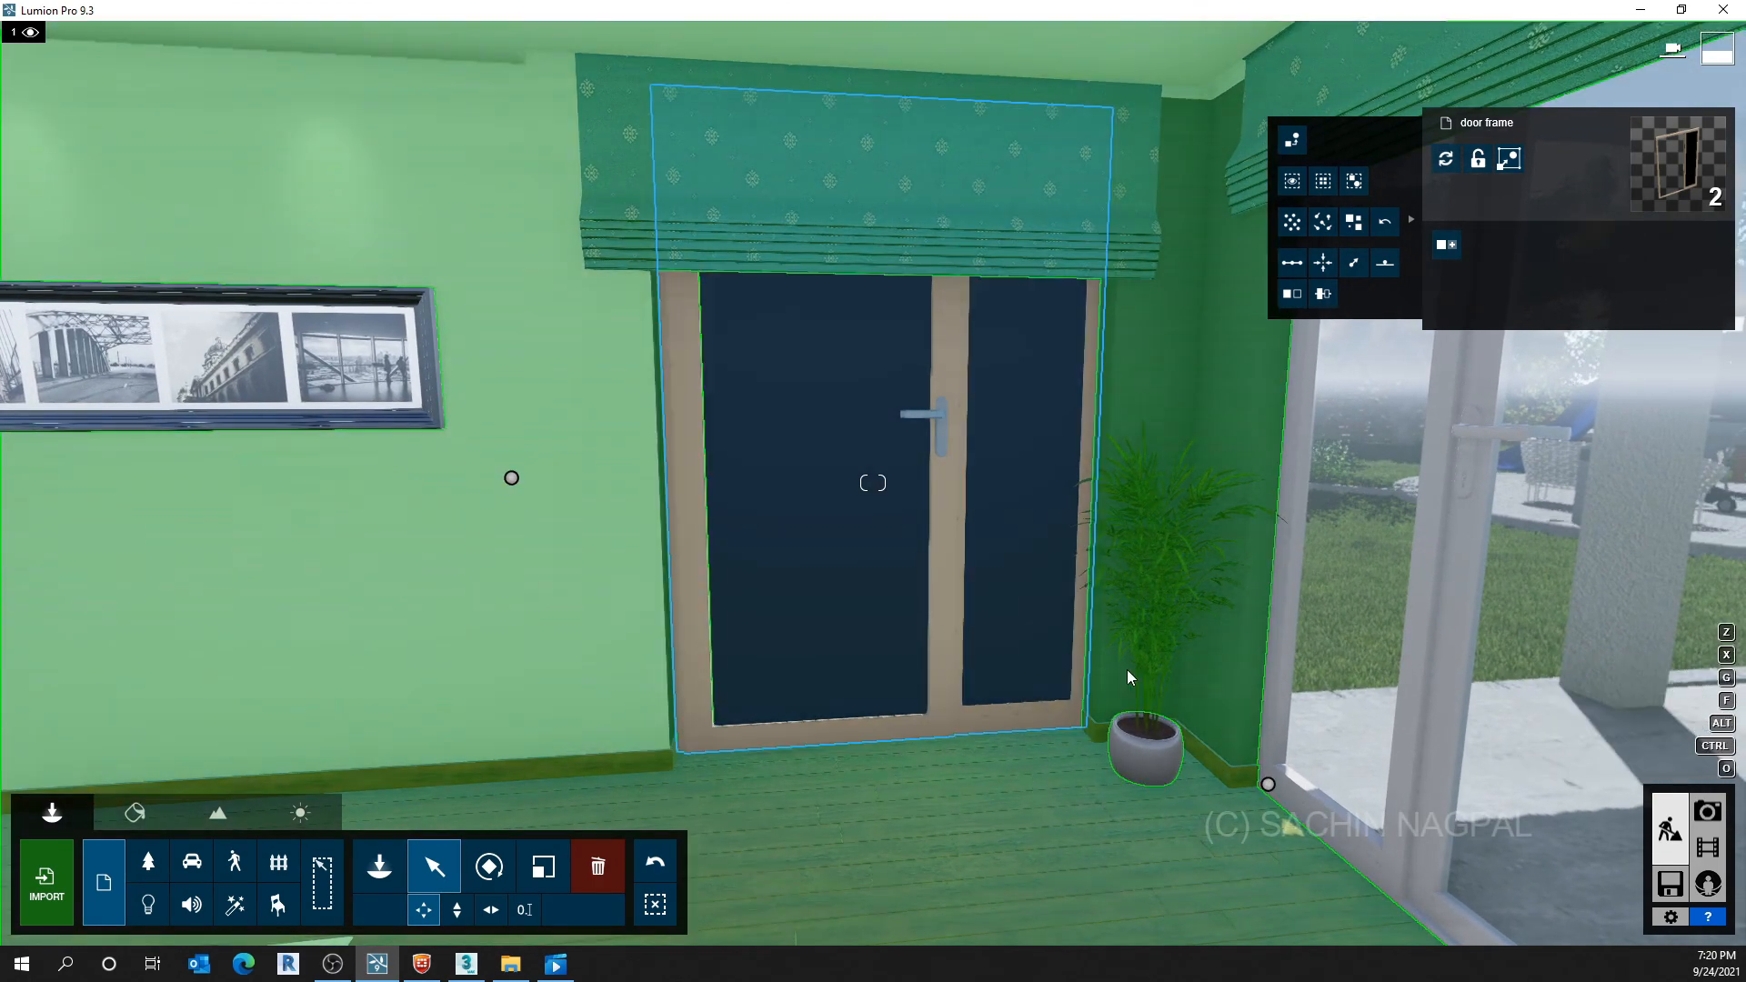
key("s")
right_click_drag(1013, 839, 1049, 839)
key("w")
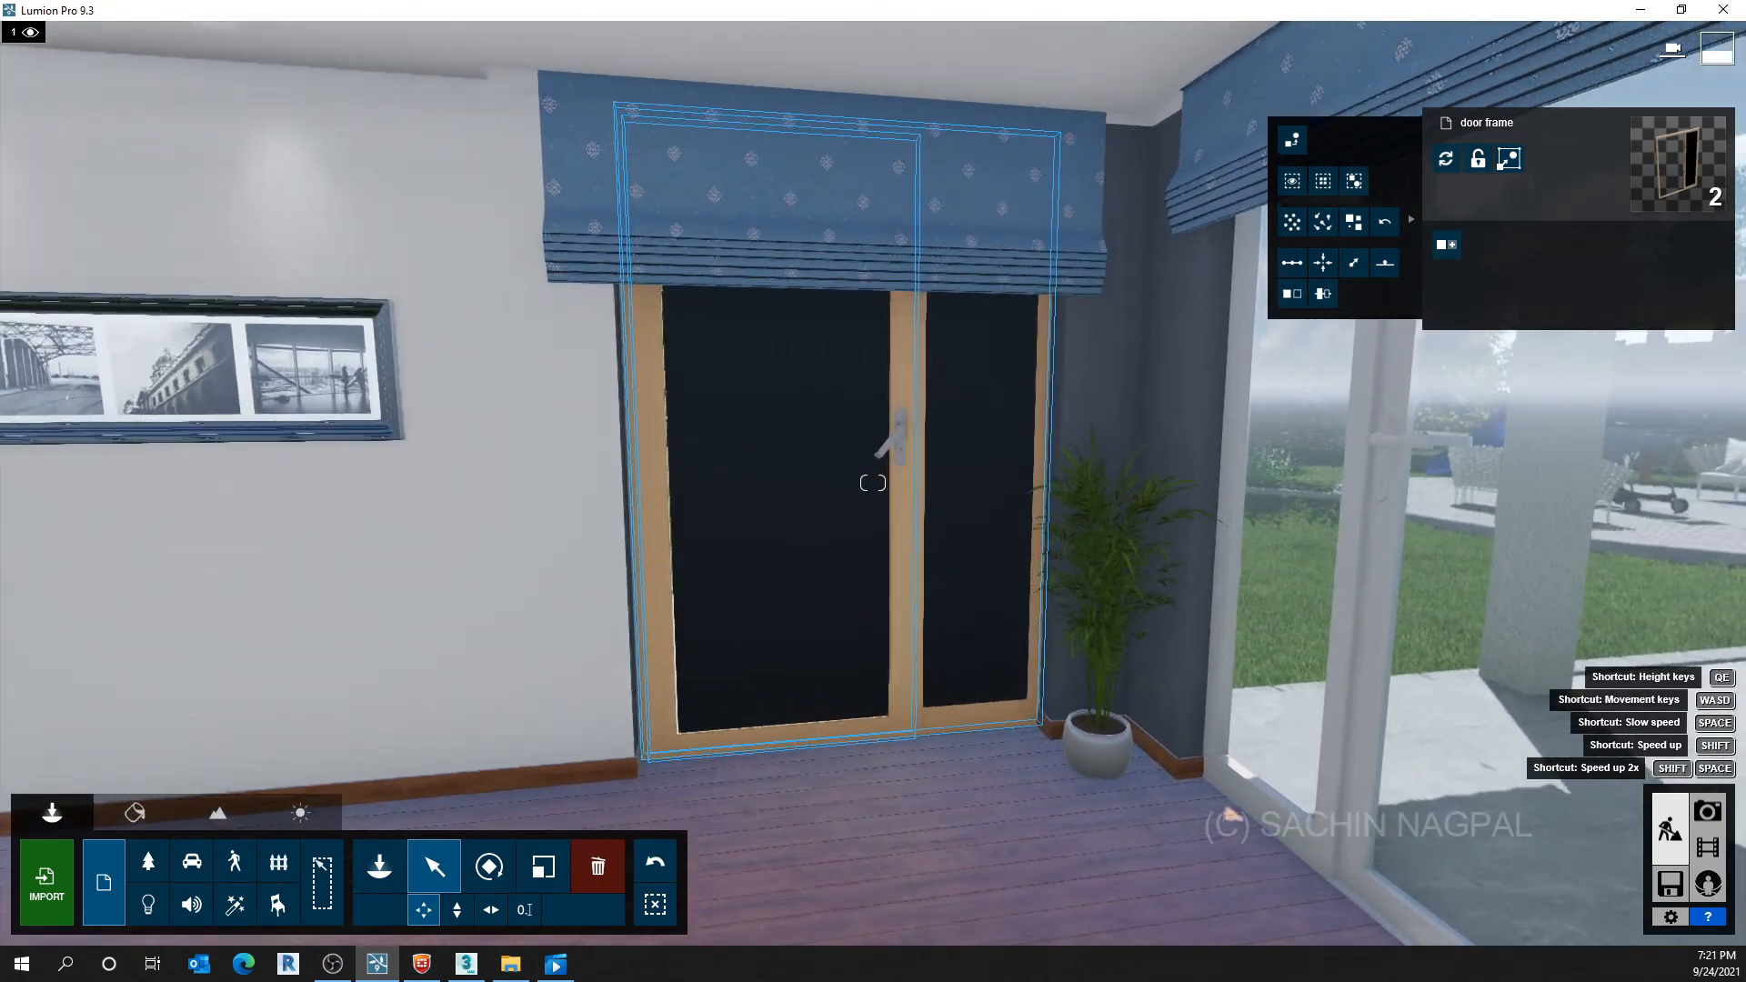
key("w")
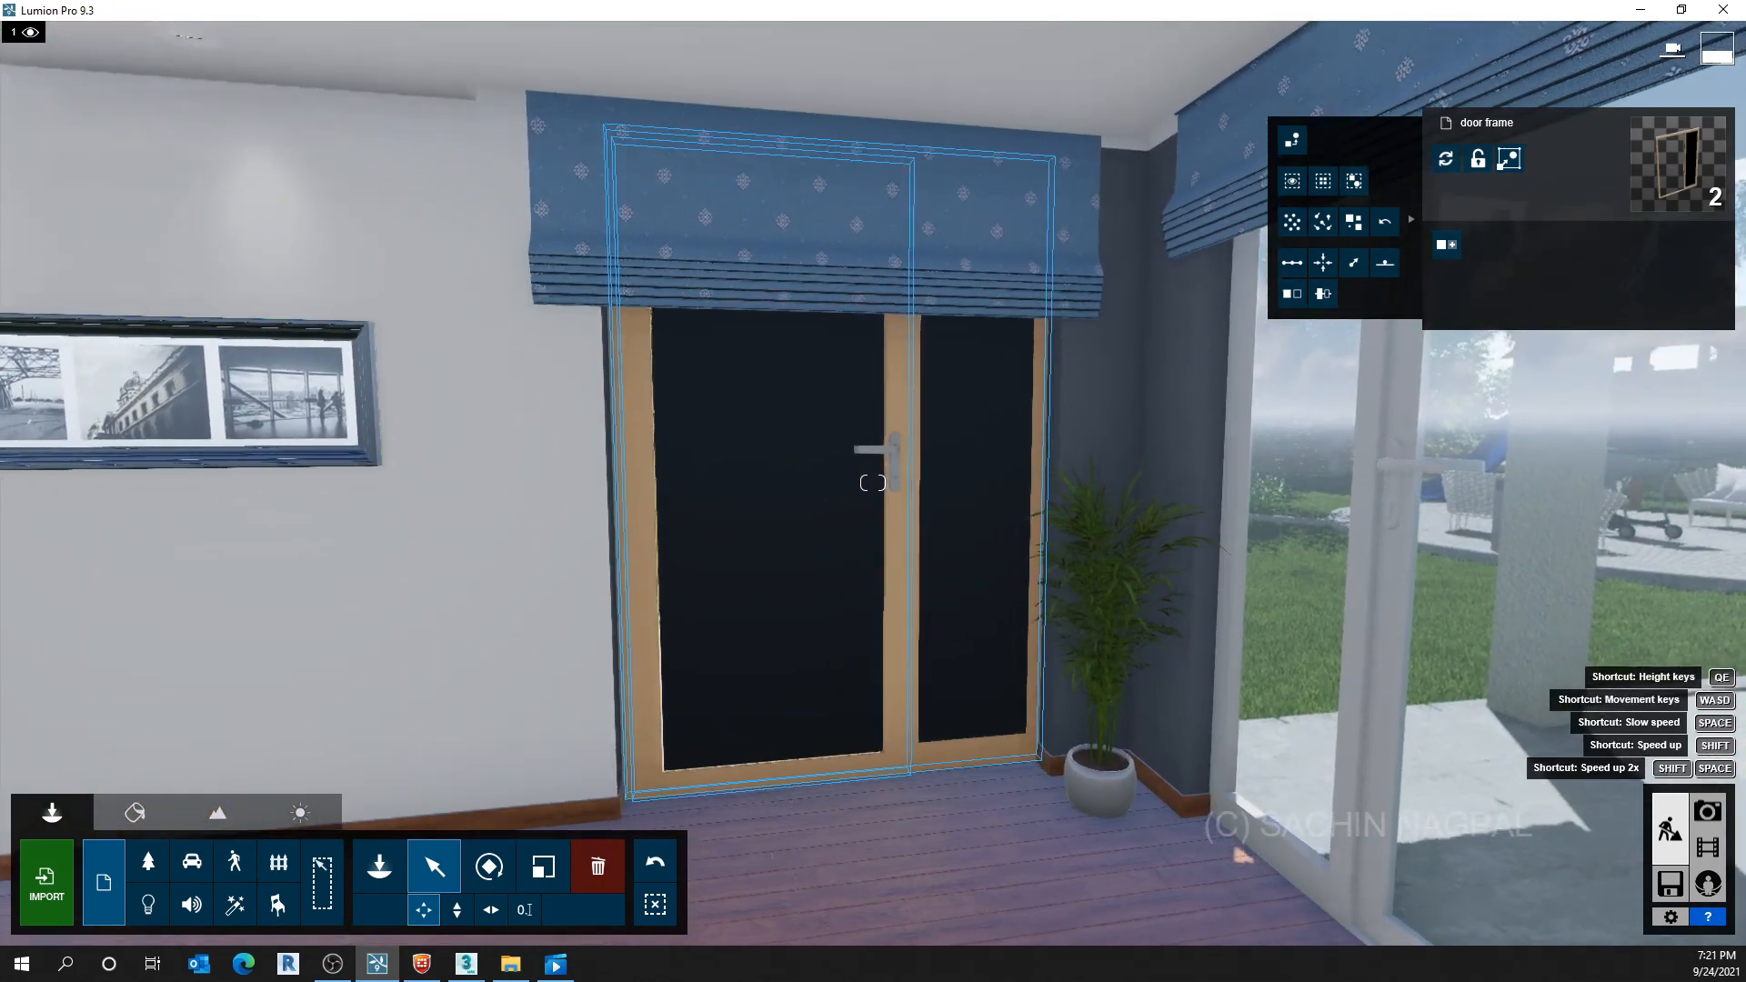
right_click_drag(1198, 793, 1173, 824)
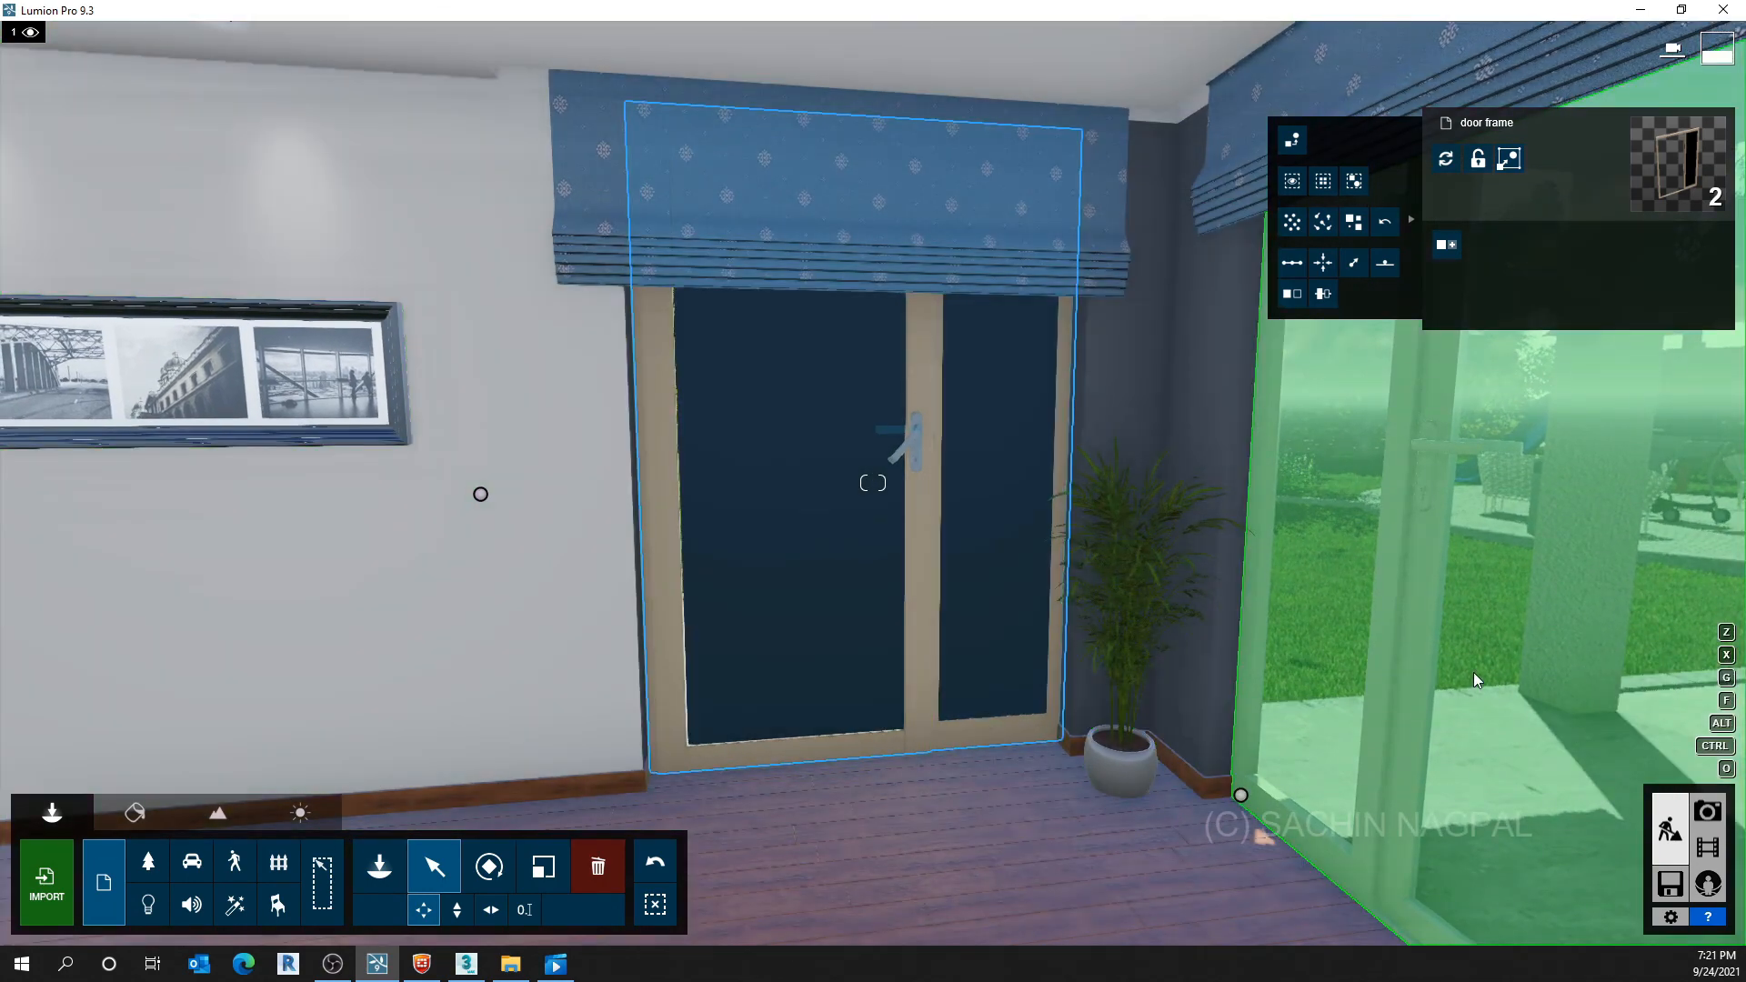
Open the movie clip's Advanced Move effect for editing and select the door leaf in the garden doorway
left_click(1705, 849)
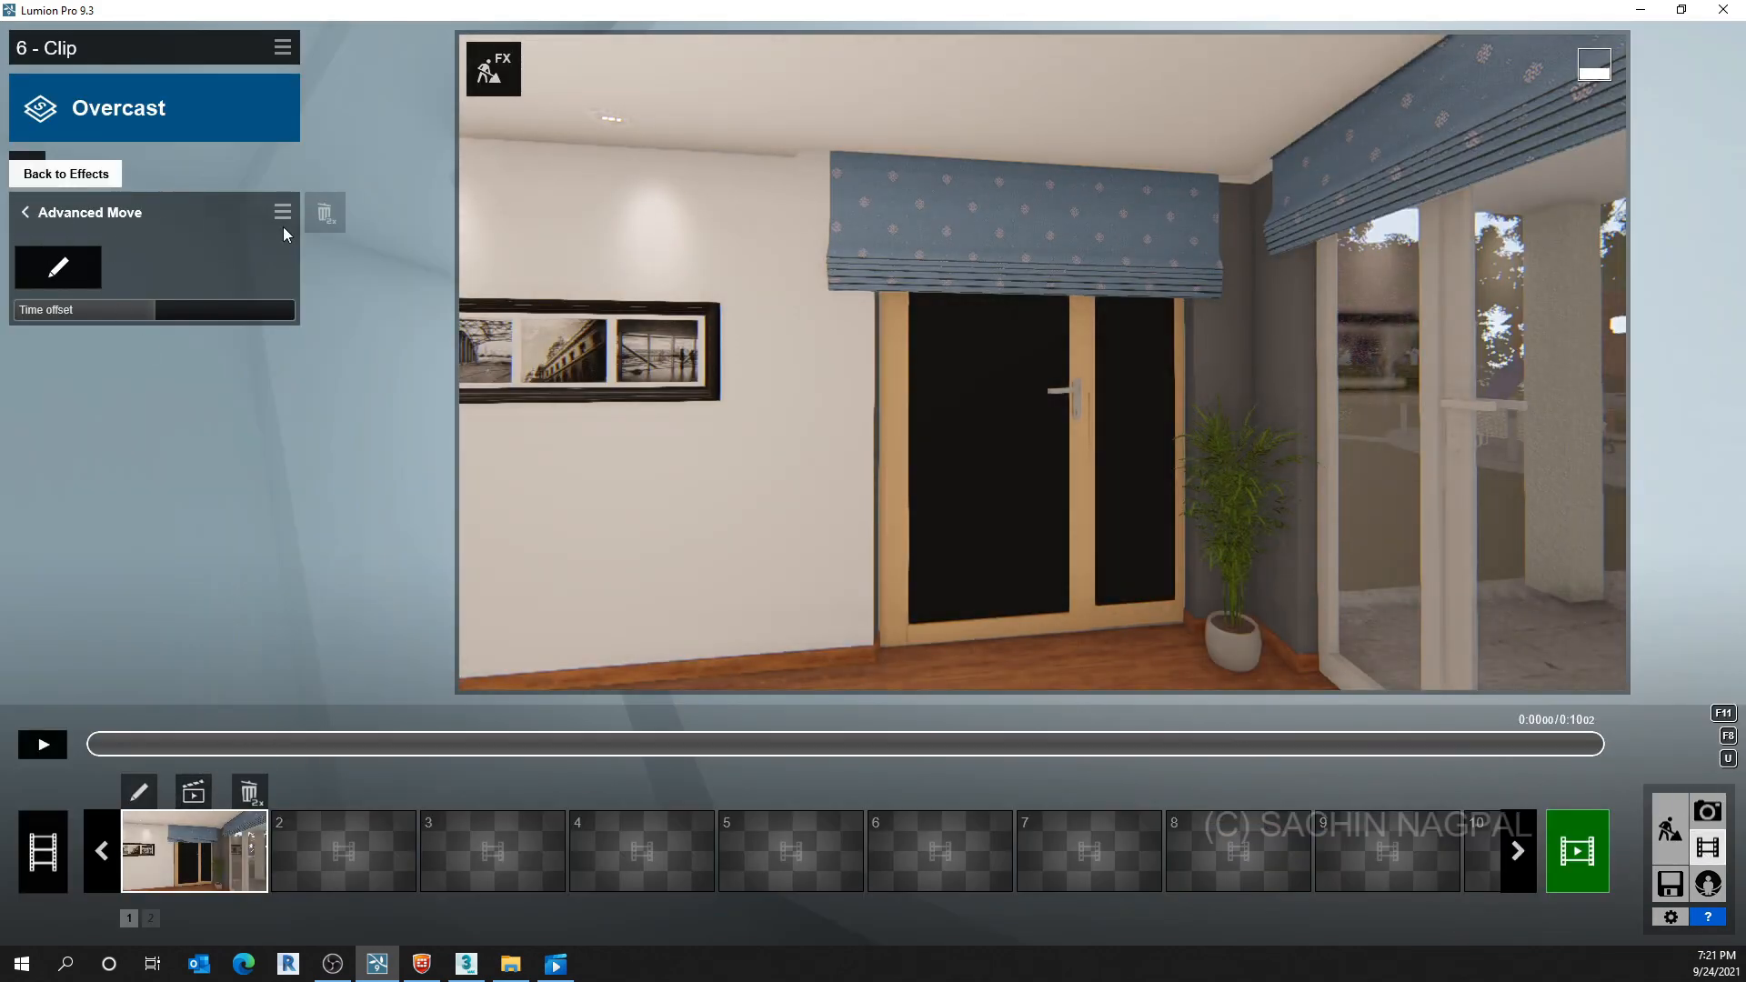
left_click(62, 268)
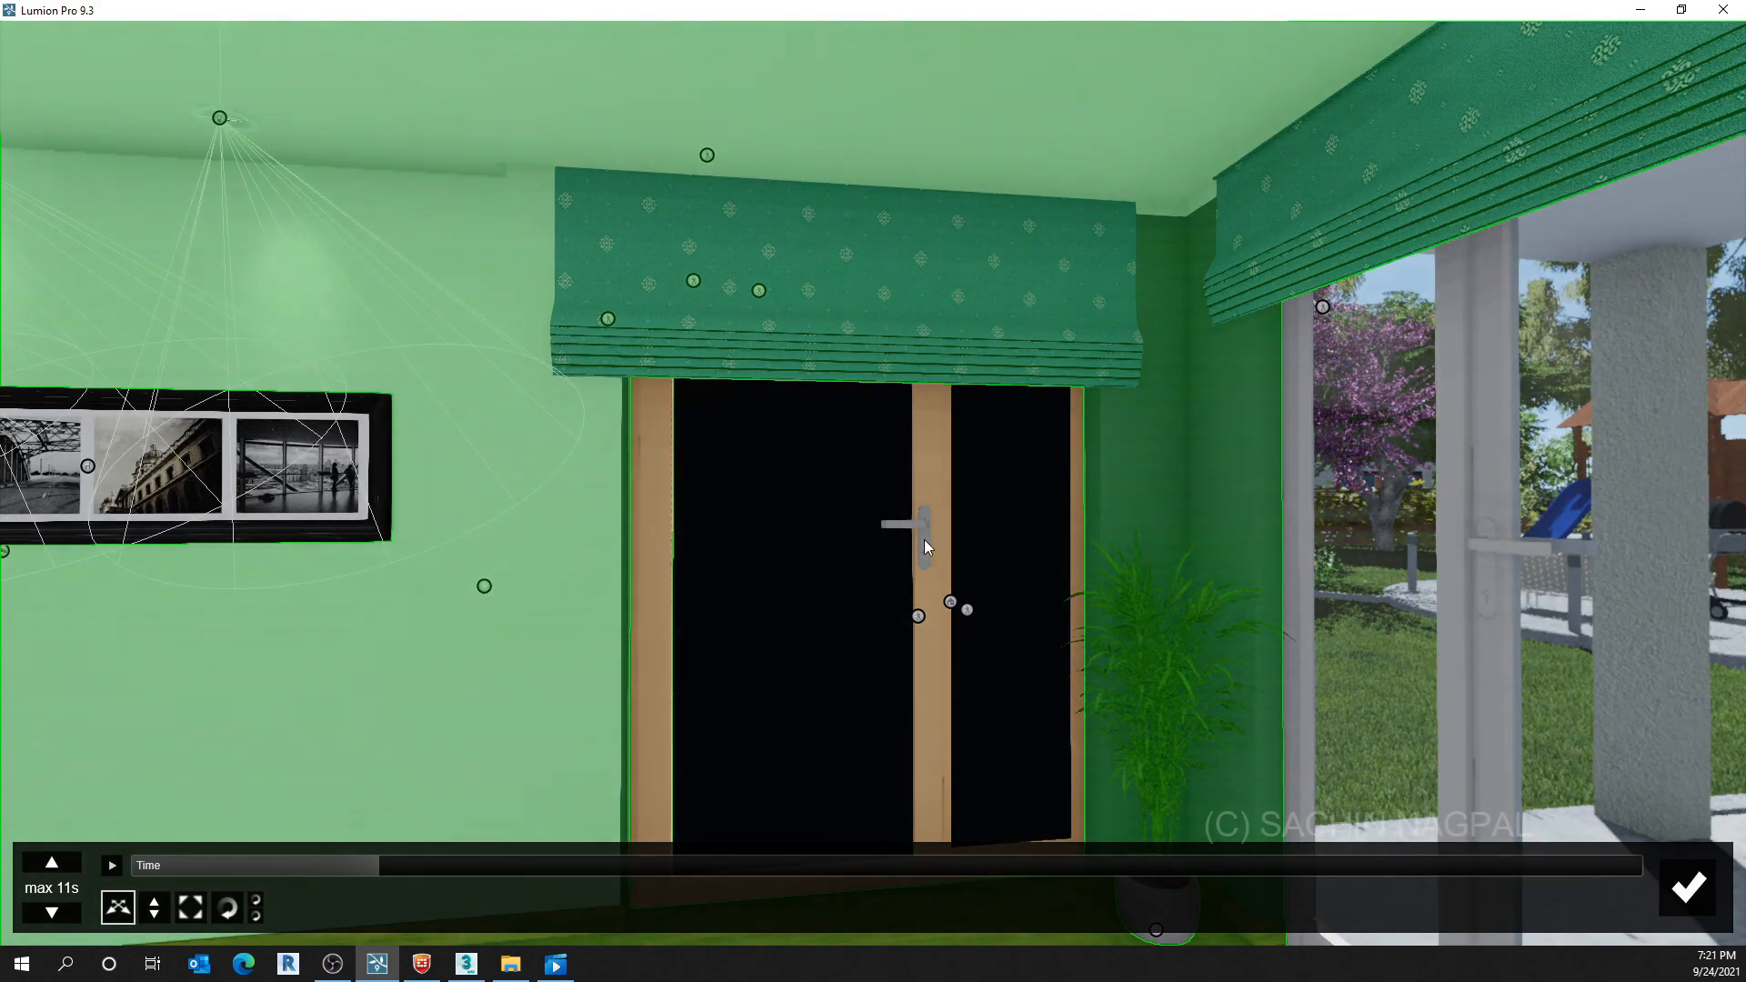
right_click_drag(924, 538, 914, 727)
key("s")
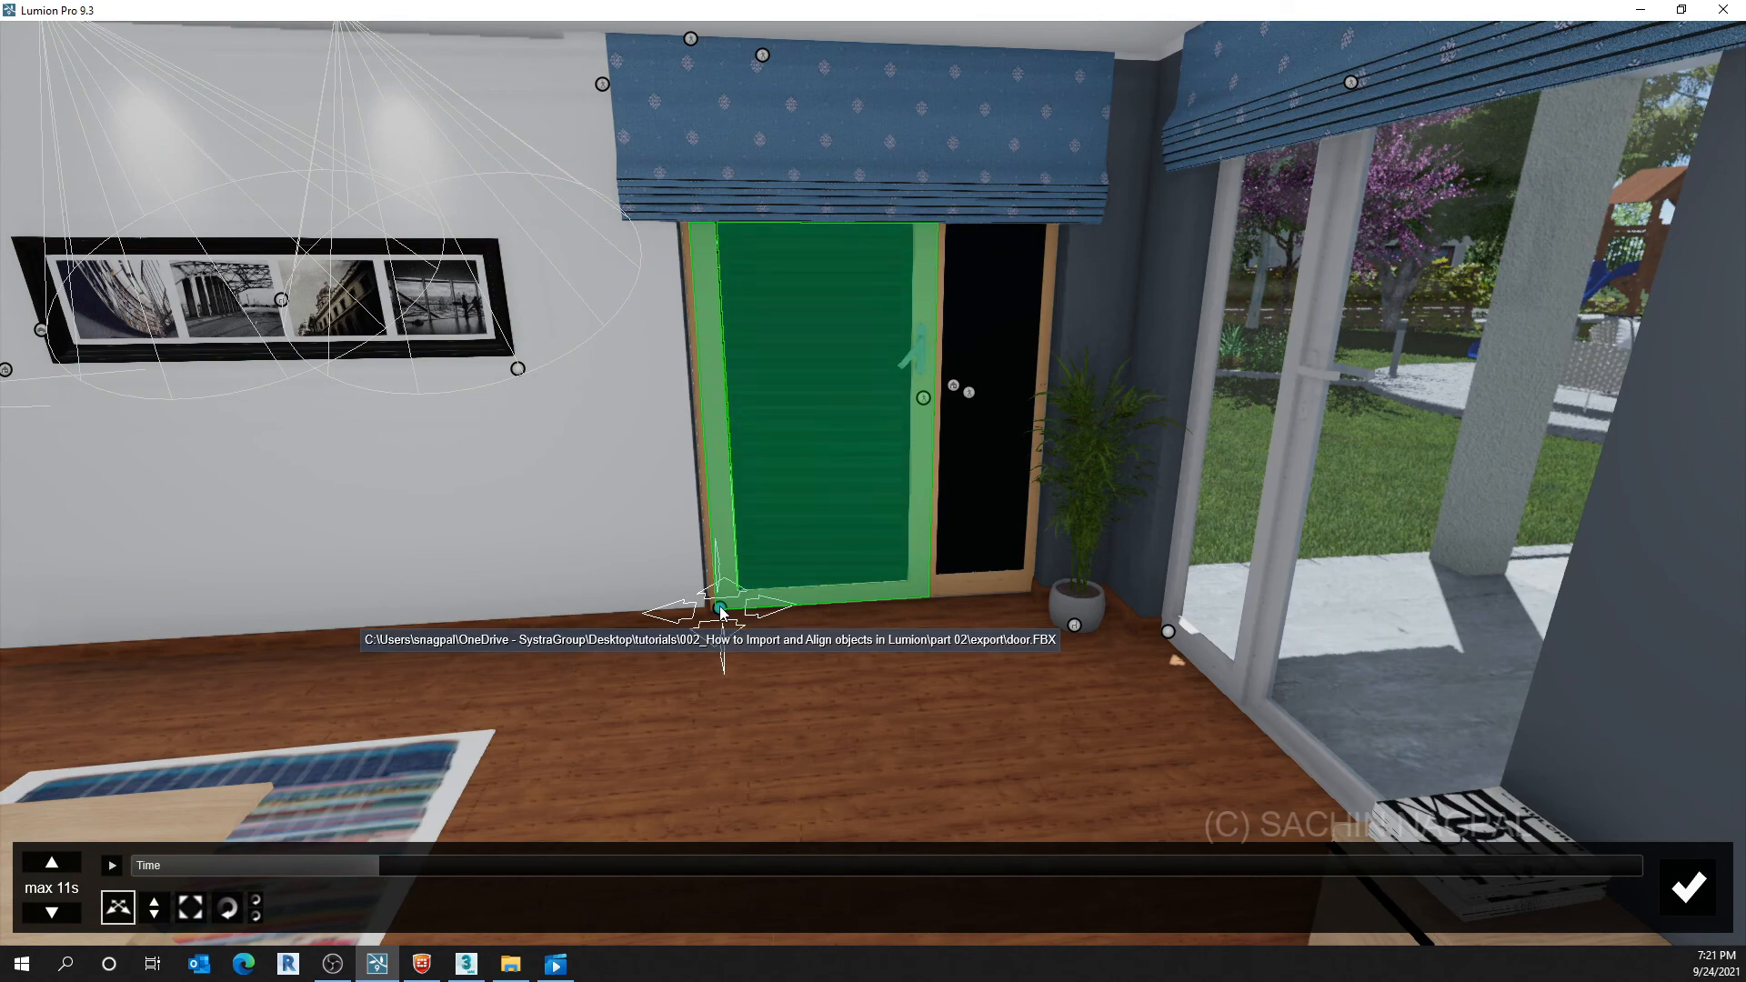
left_click(721, 610)
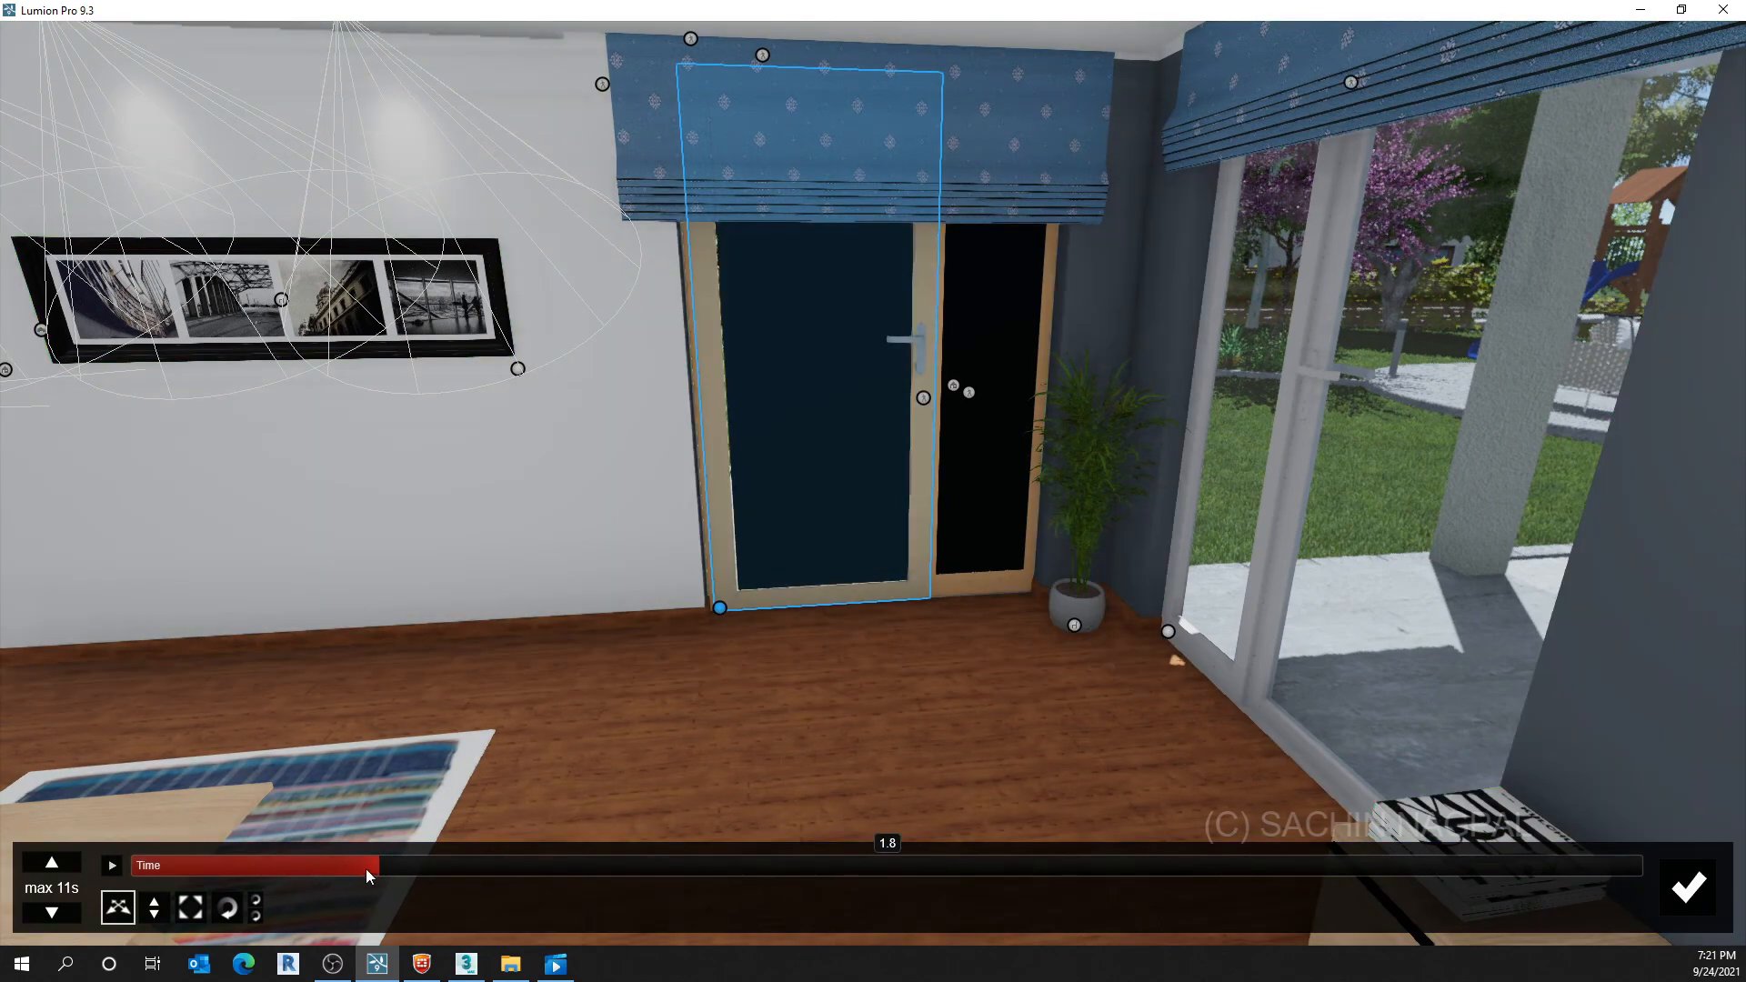
Add a rotation keyframe for the closed door leaf at 2.0 s on the Advanced Move timeline
mouse_move(365, 869)
left_mouse_down()
mouse_move(197, 871)
mouse_move(1049, 897)
mouse_move(821, 860)
mouse_move(973, 866)
mouse_move(585, 858)
mouse_move(670, 858)
mouse_move(370, 884)
left_mouse_up()
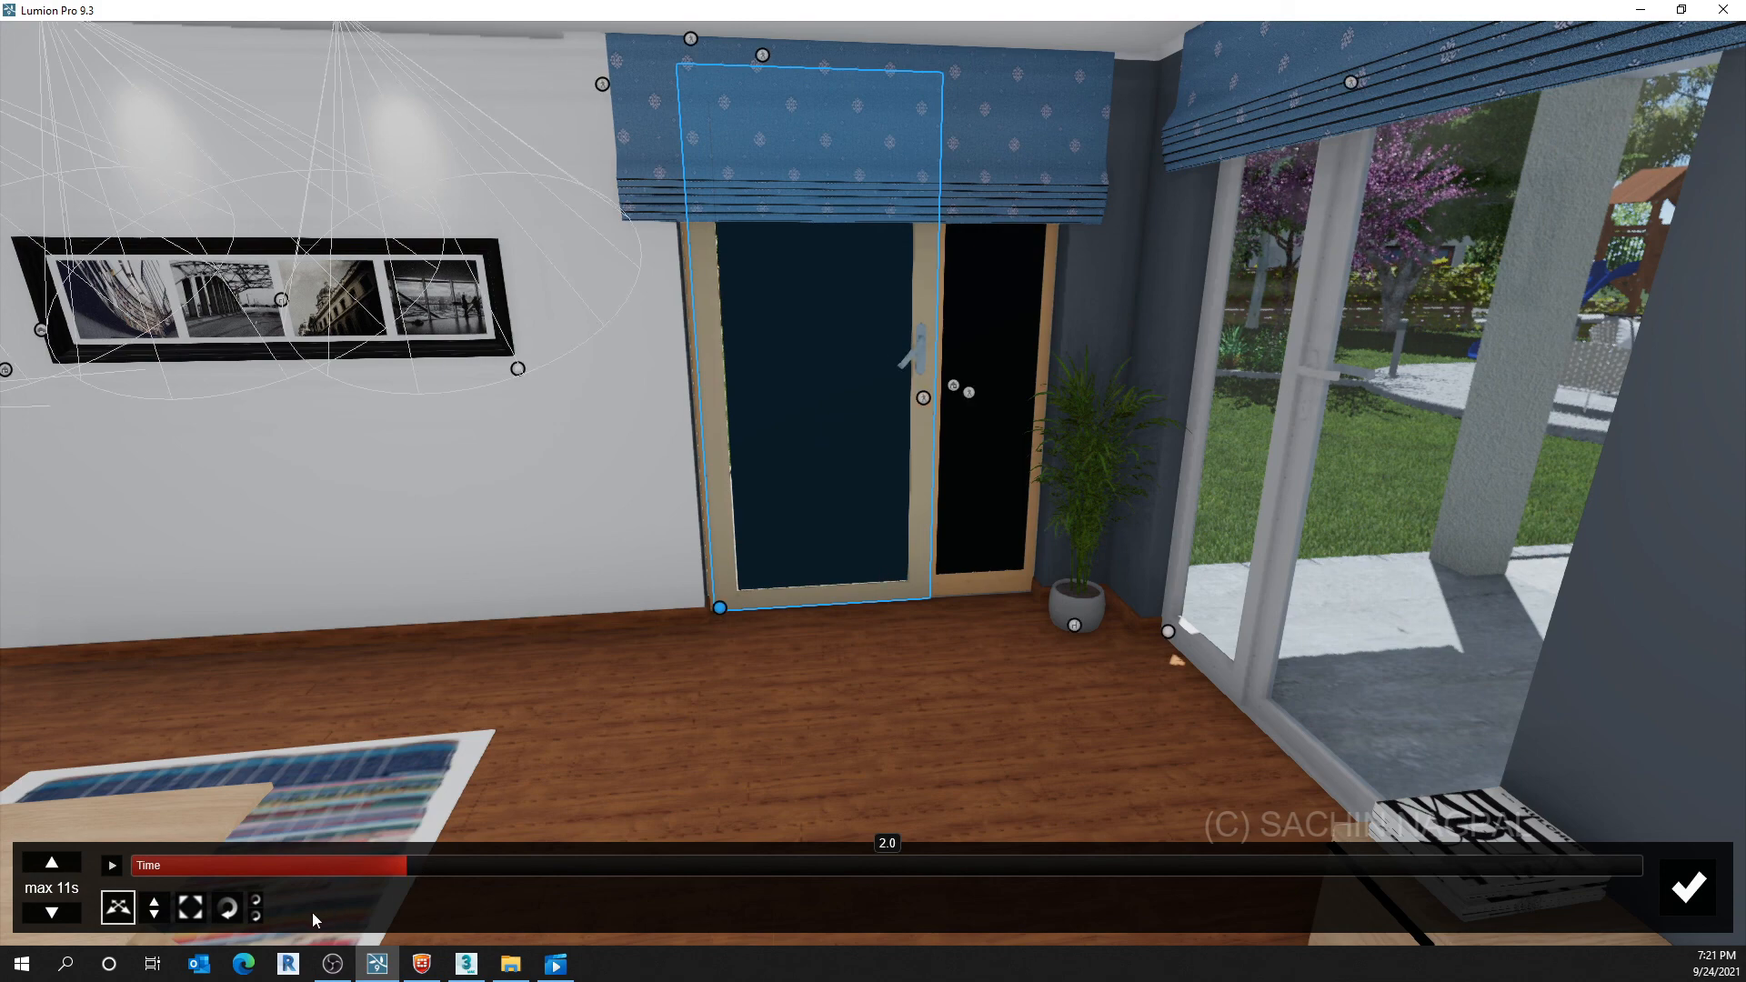
left_click(227, 909)
left_click(720, 608)
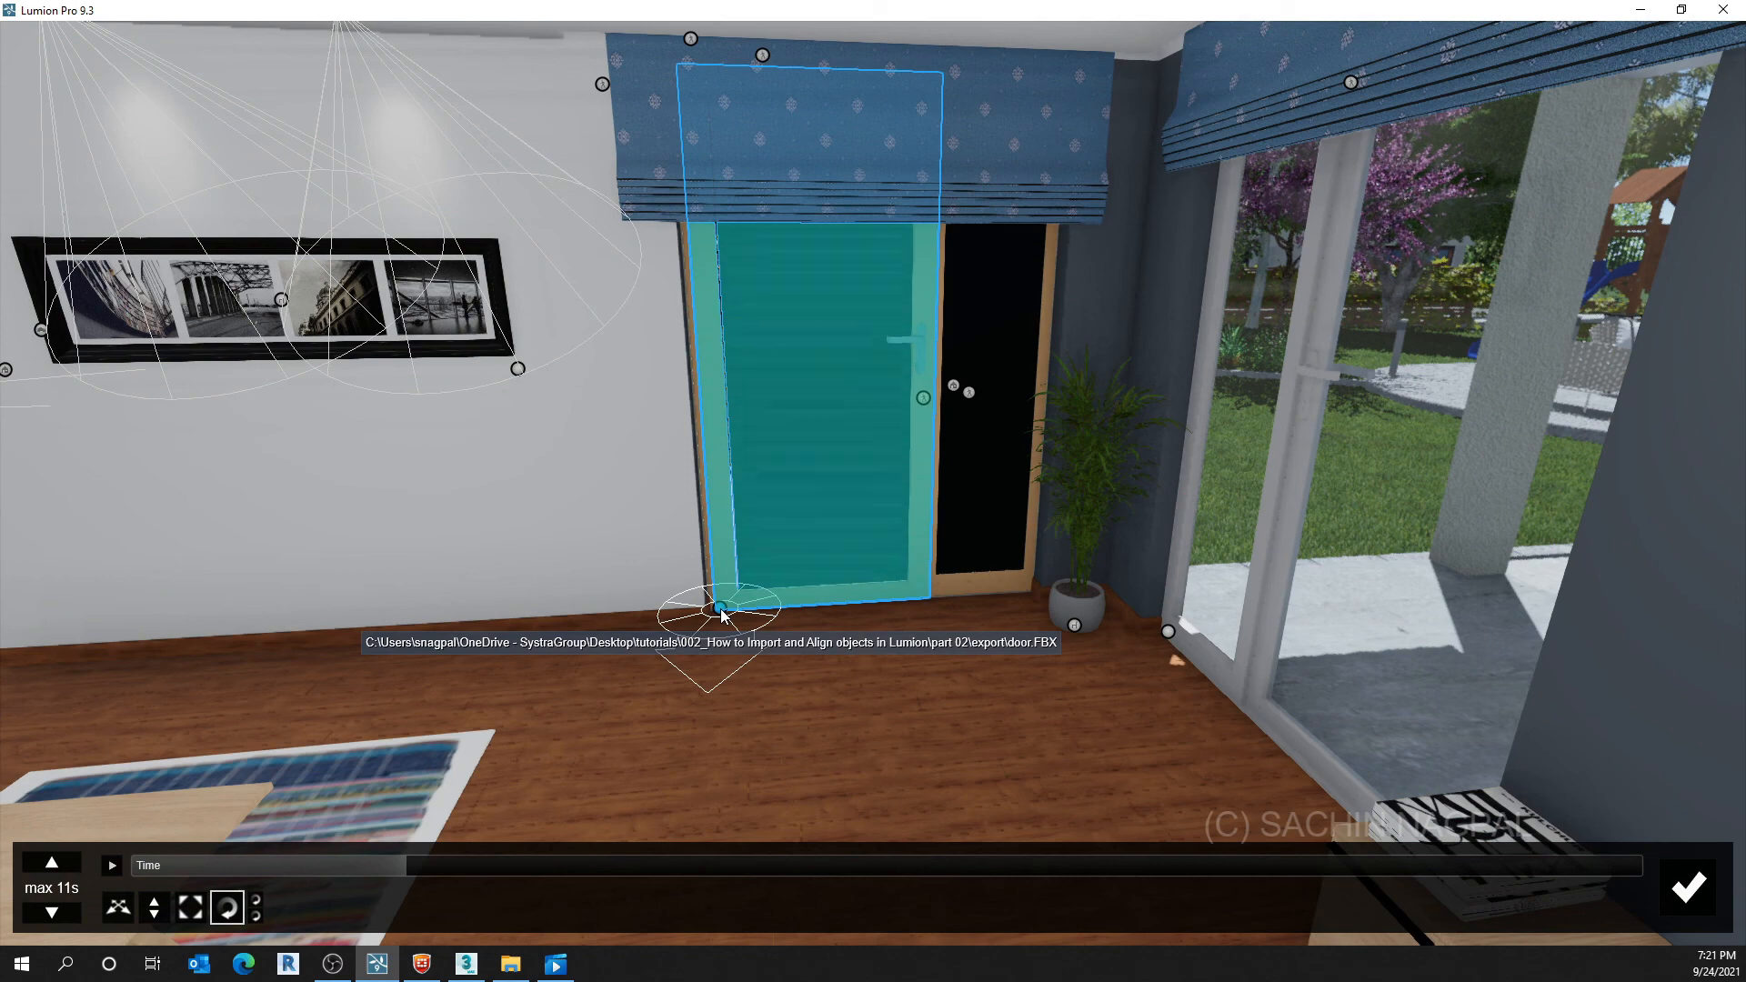
left_click_drag(720, 615, 716, 673)
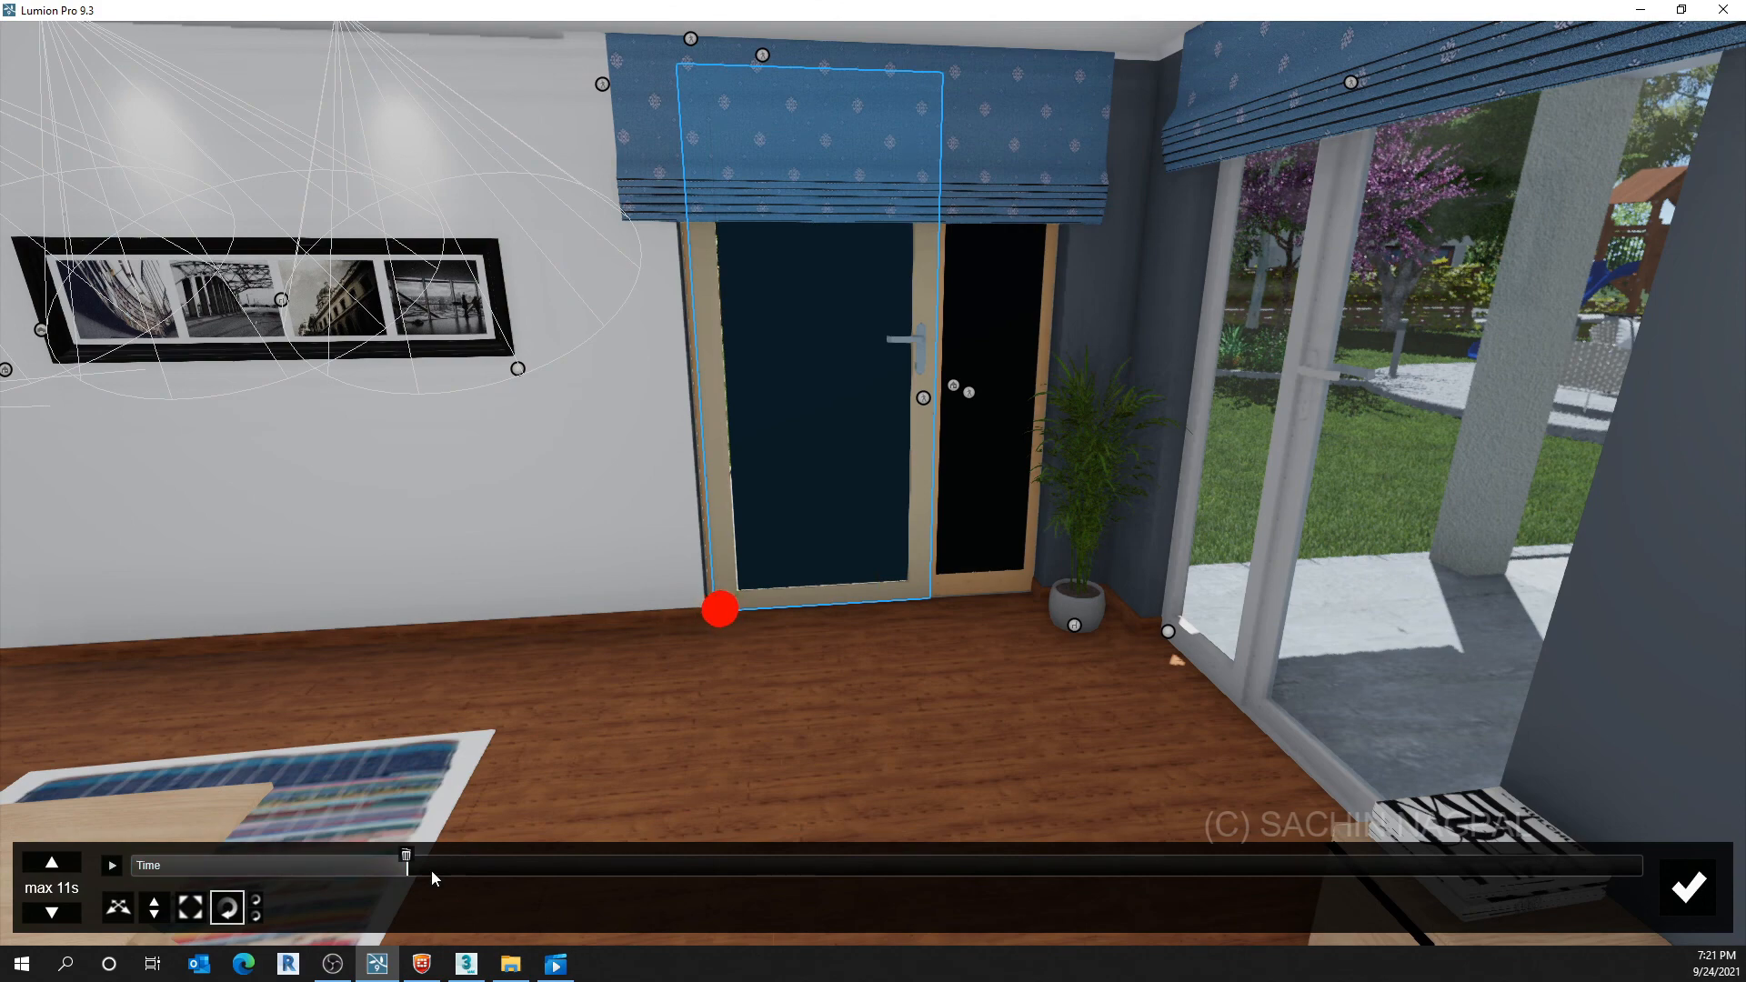
left_click(406, 871)
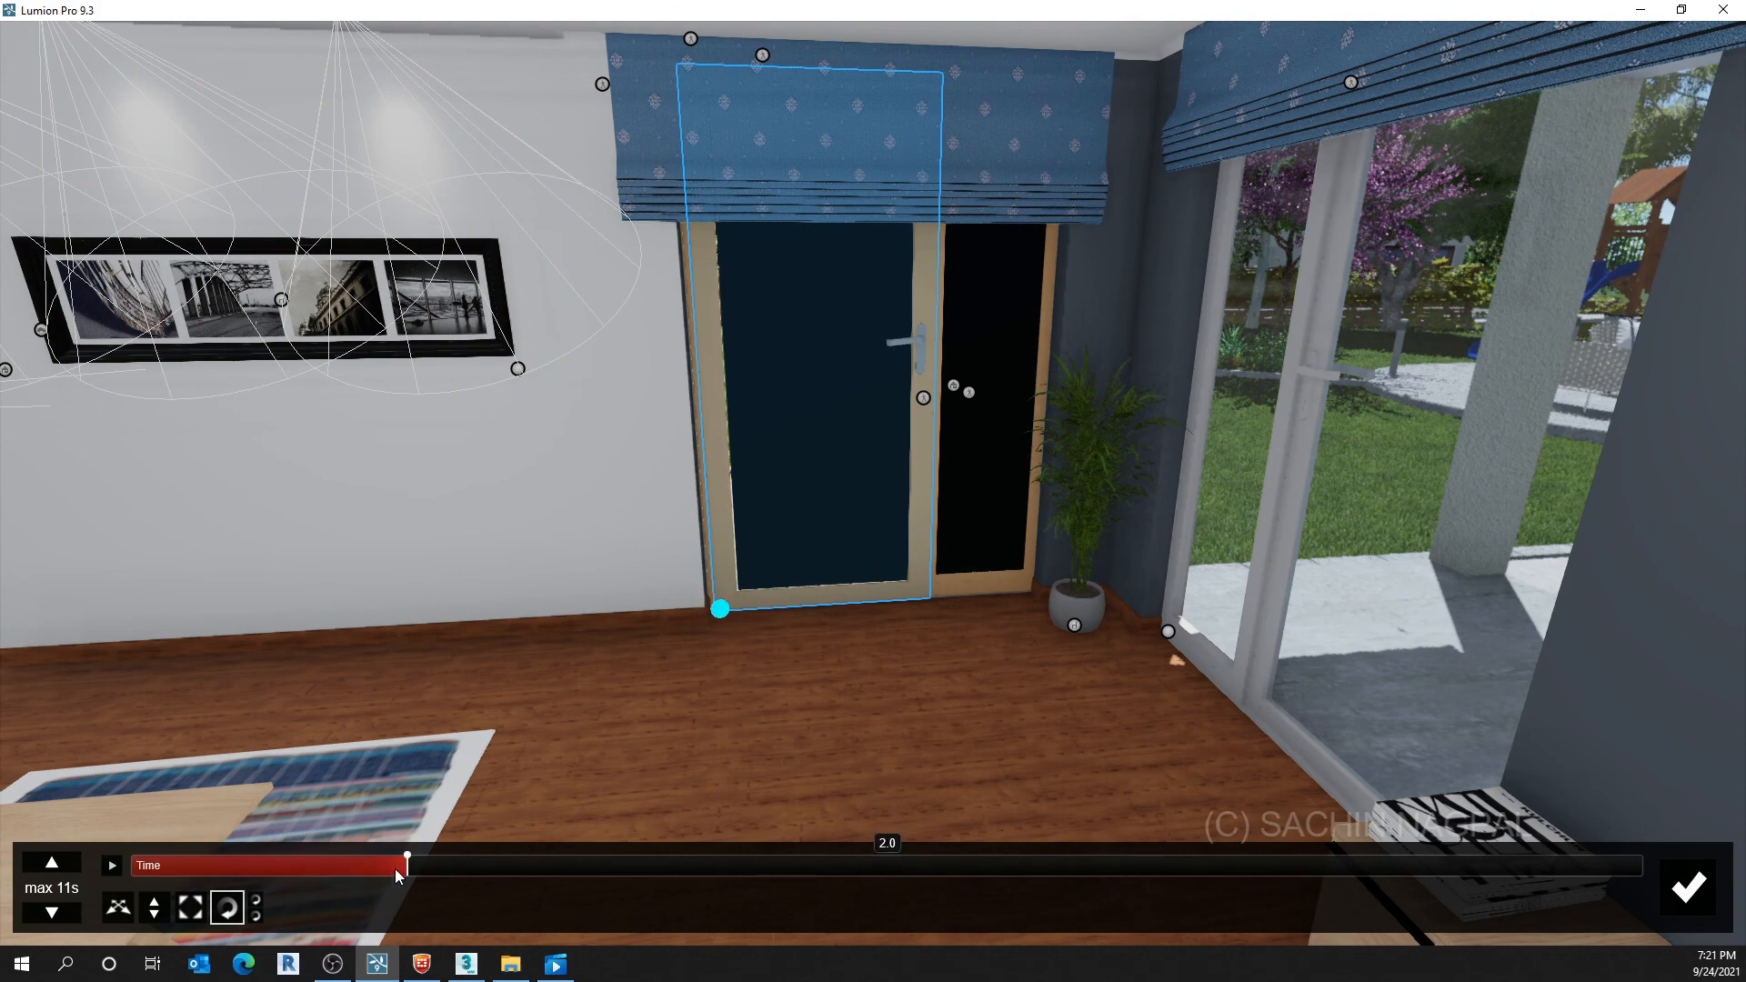
Add a second keyframe at about 4 s with the door leaf rotated outward into its open position
left_click_drag(397, 872, 429, 871)
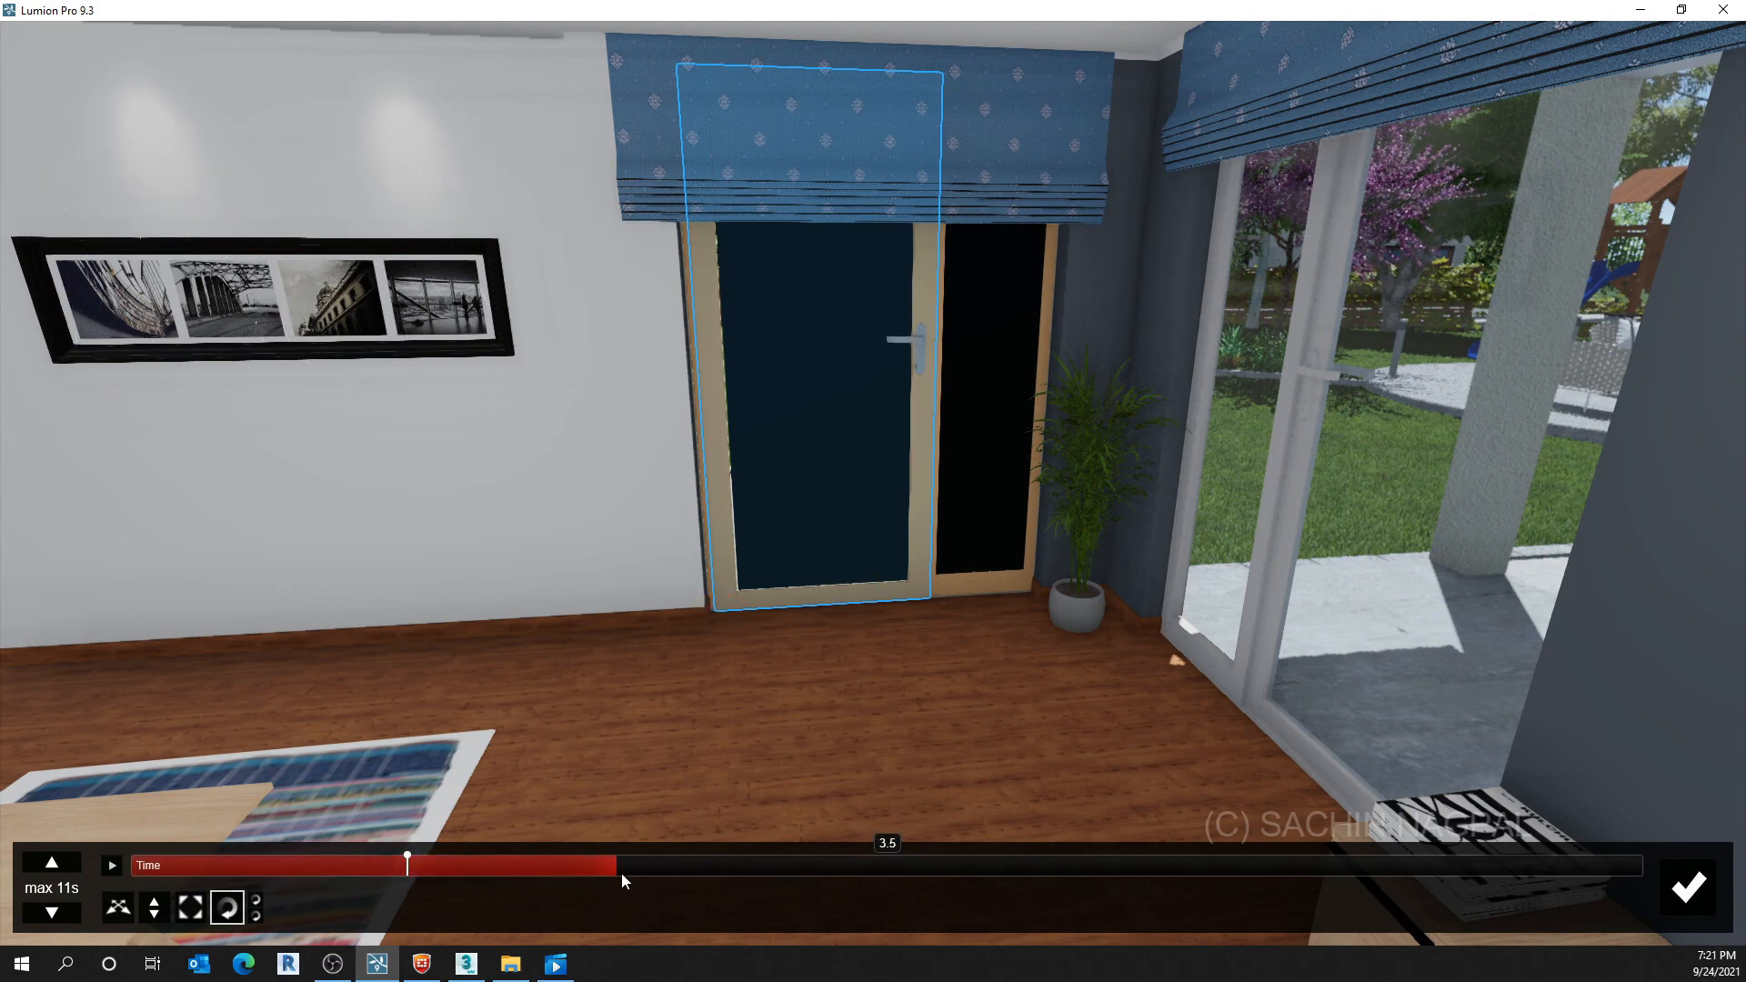
left_click_drag(649, 878, 687, 878)
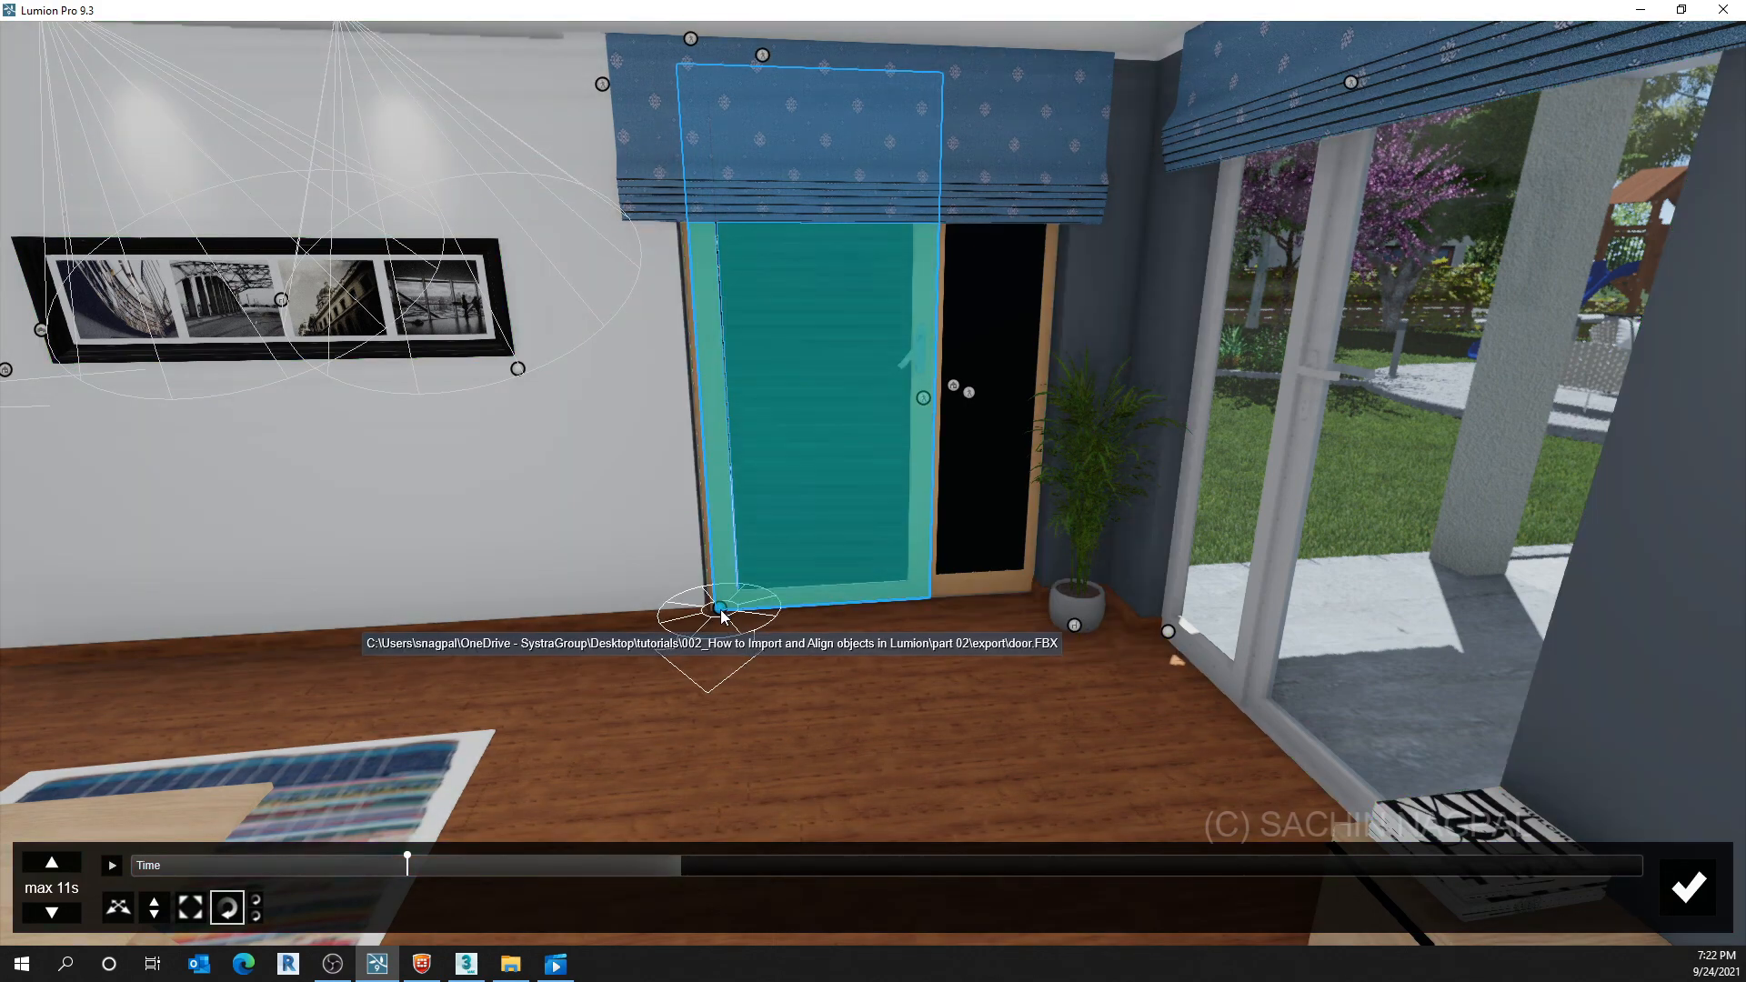
left_click_drag(721, 611, 1009, 607)
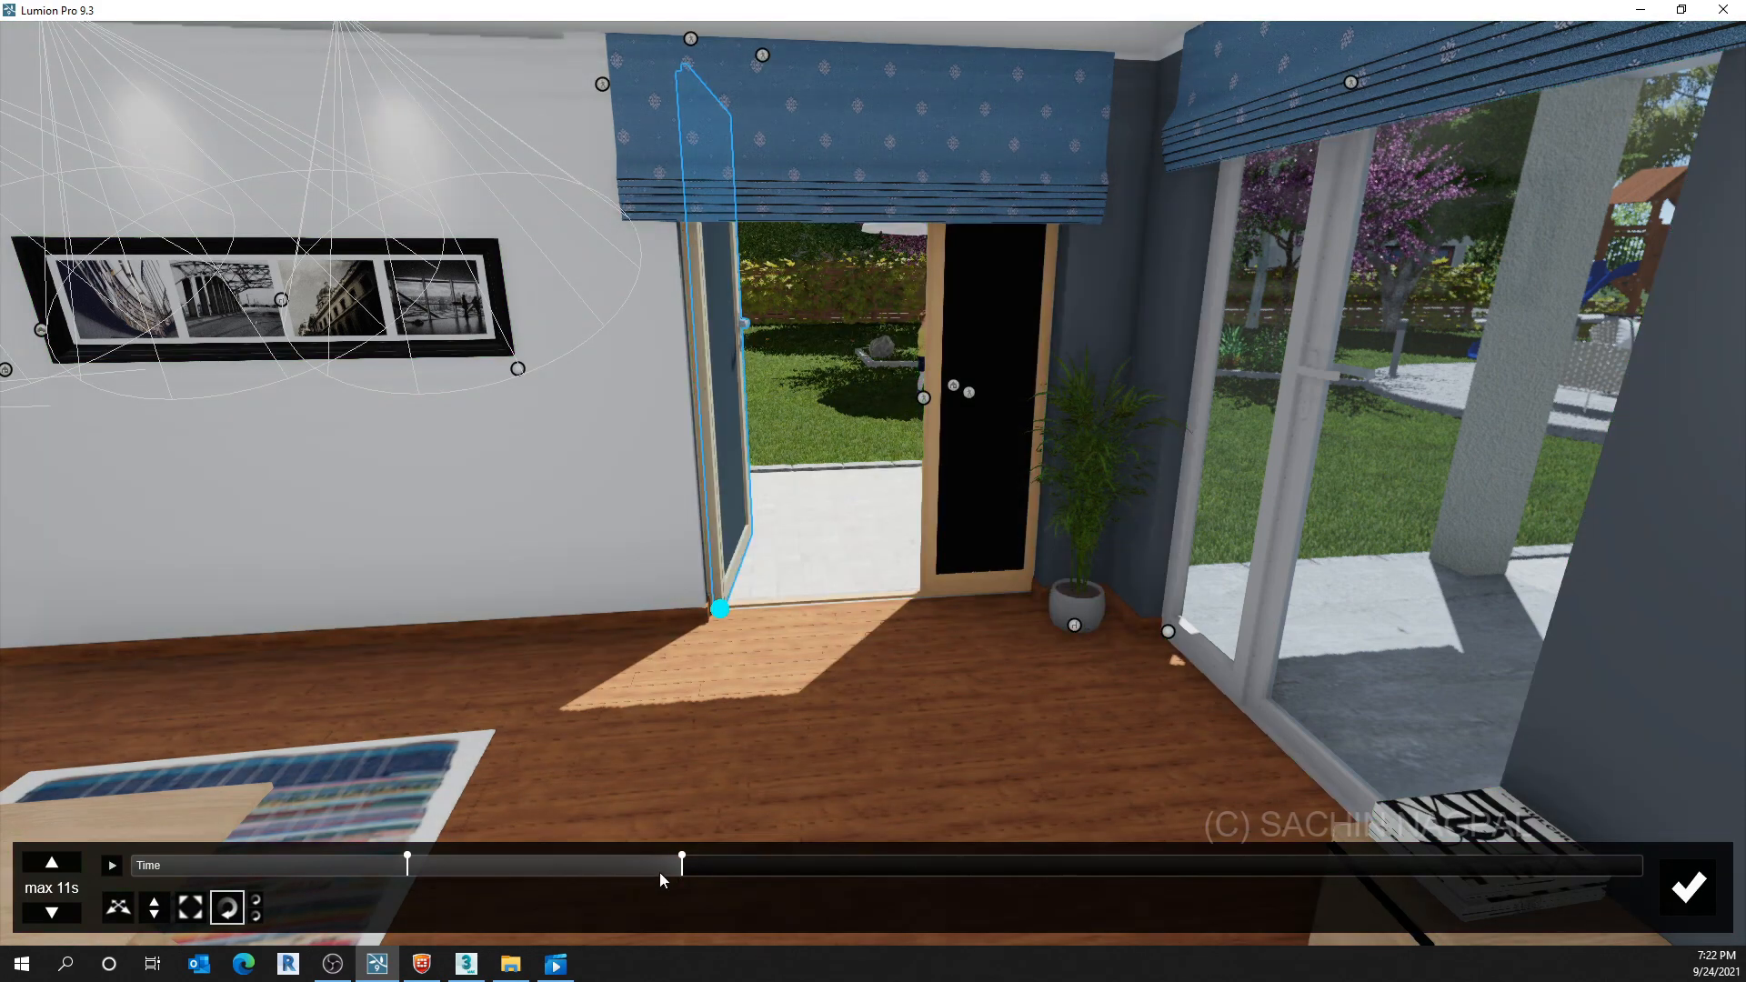
Scrub through the timeline to check the door leaf's opening motion and save the Advanced Move edit
left_click_drag(660, 871, 229, 852)
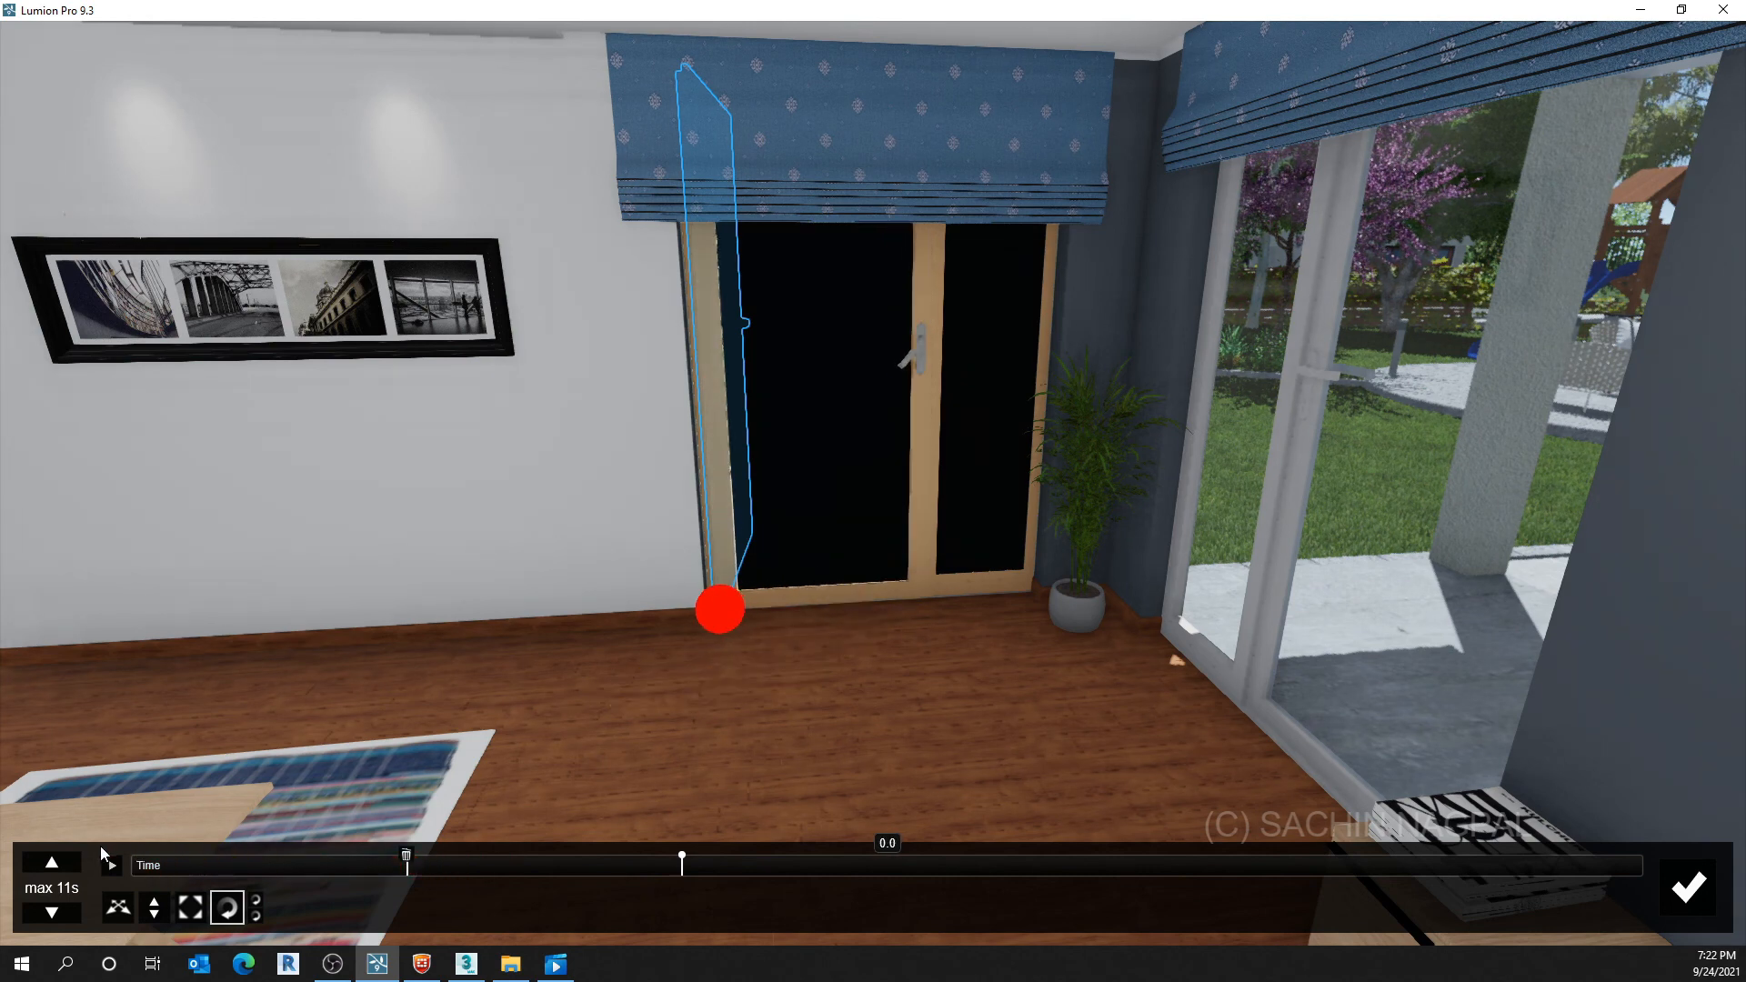
left_click_drag(100, 846, 498, 879)
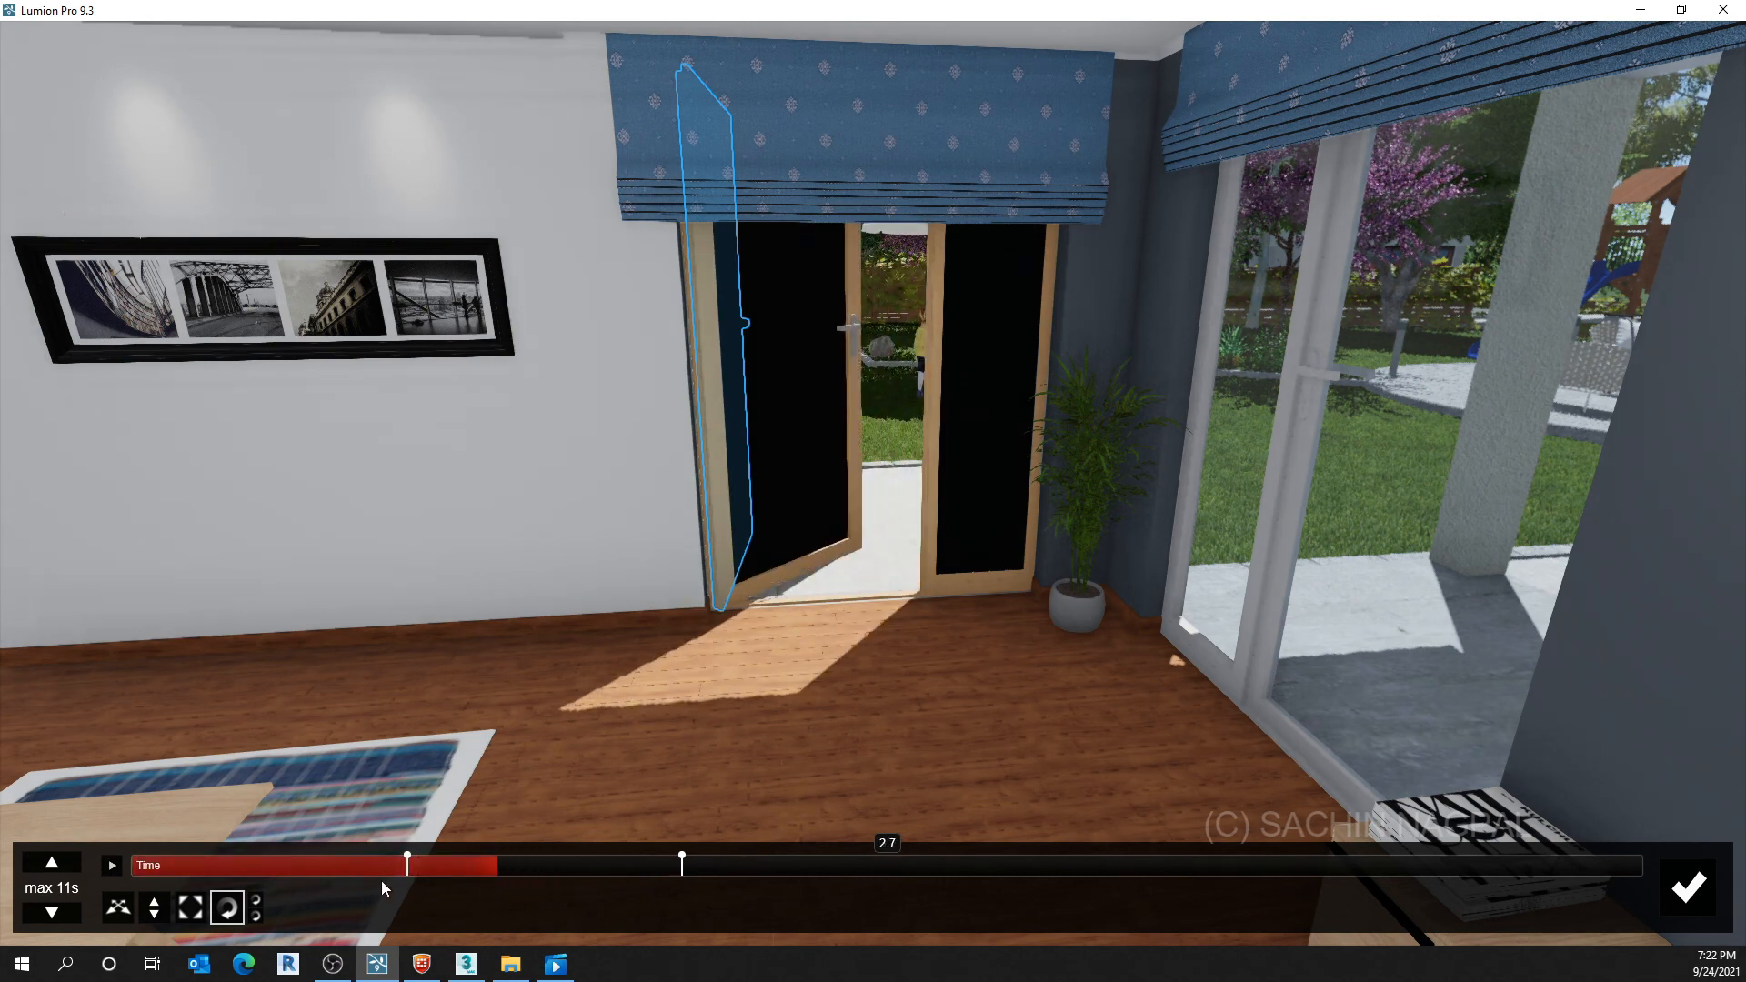
left_click_drag(380, 880, 145, 865)
mouse_move(302, 866)
left_mouse_down()
mouse_move(533, 865)
mouse_move(277, 866)
left_mouse_up()
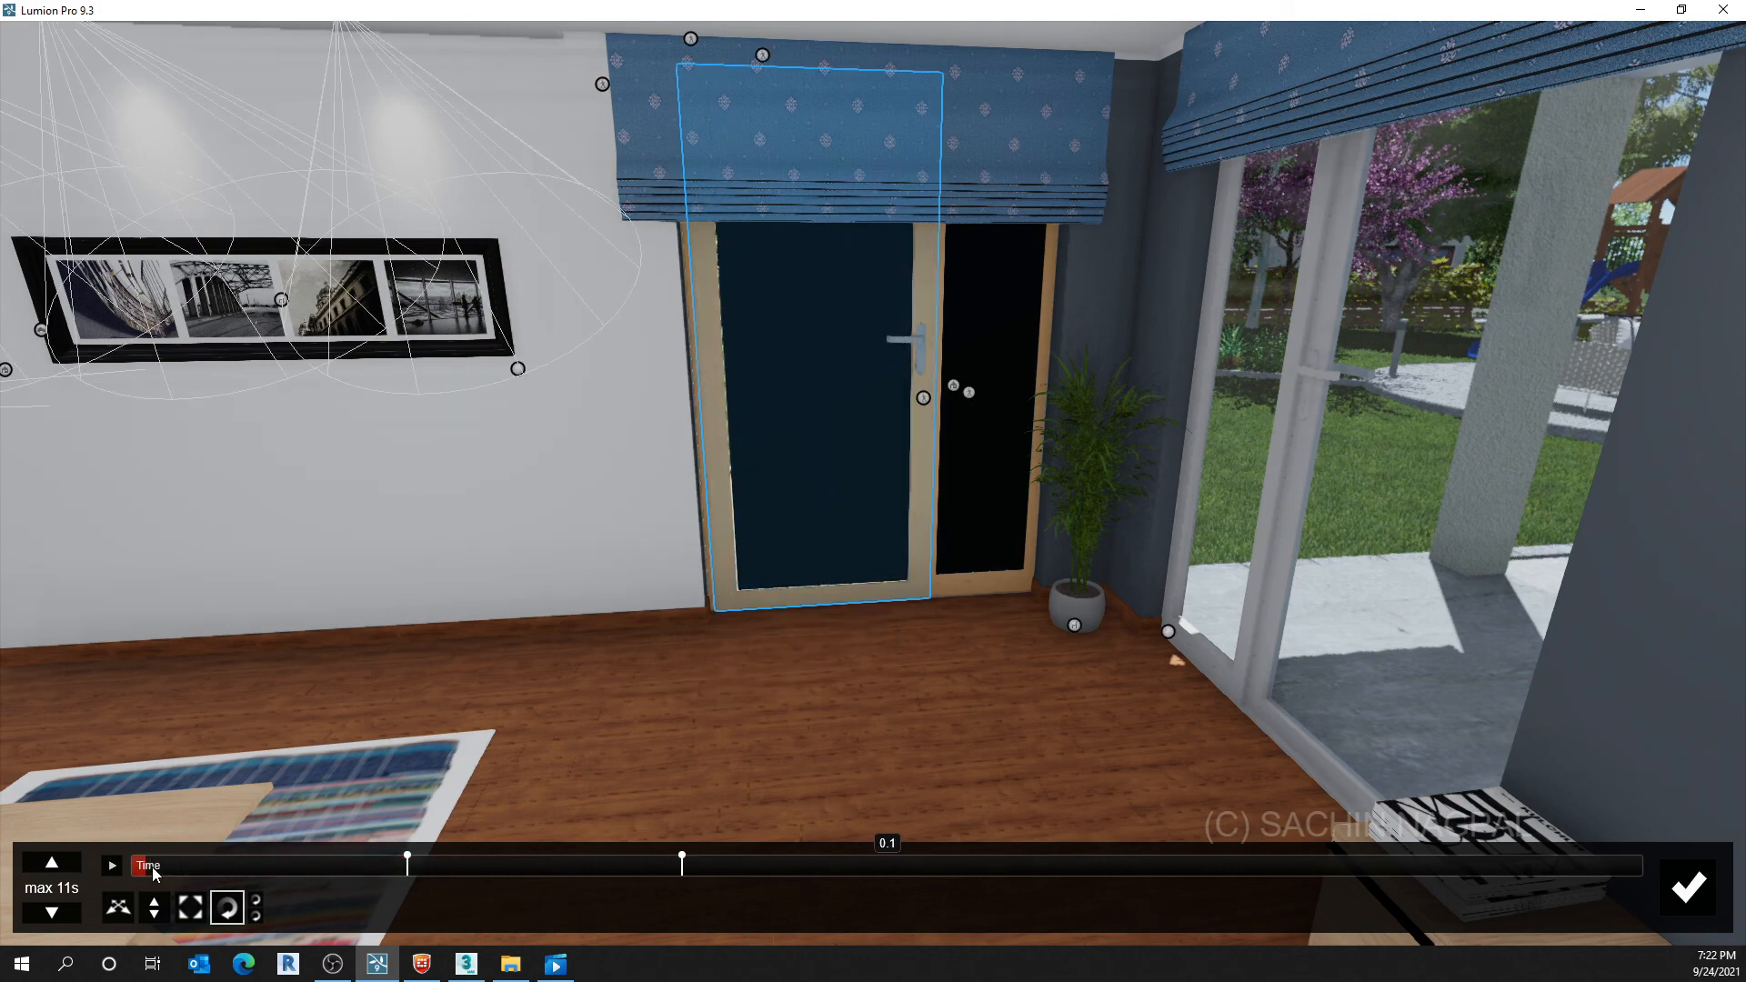
right_click_drag(908, 712, 966, 660)
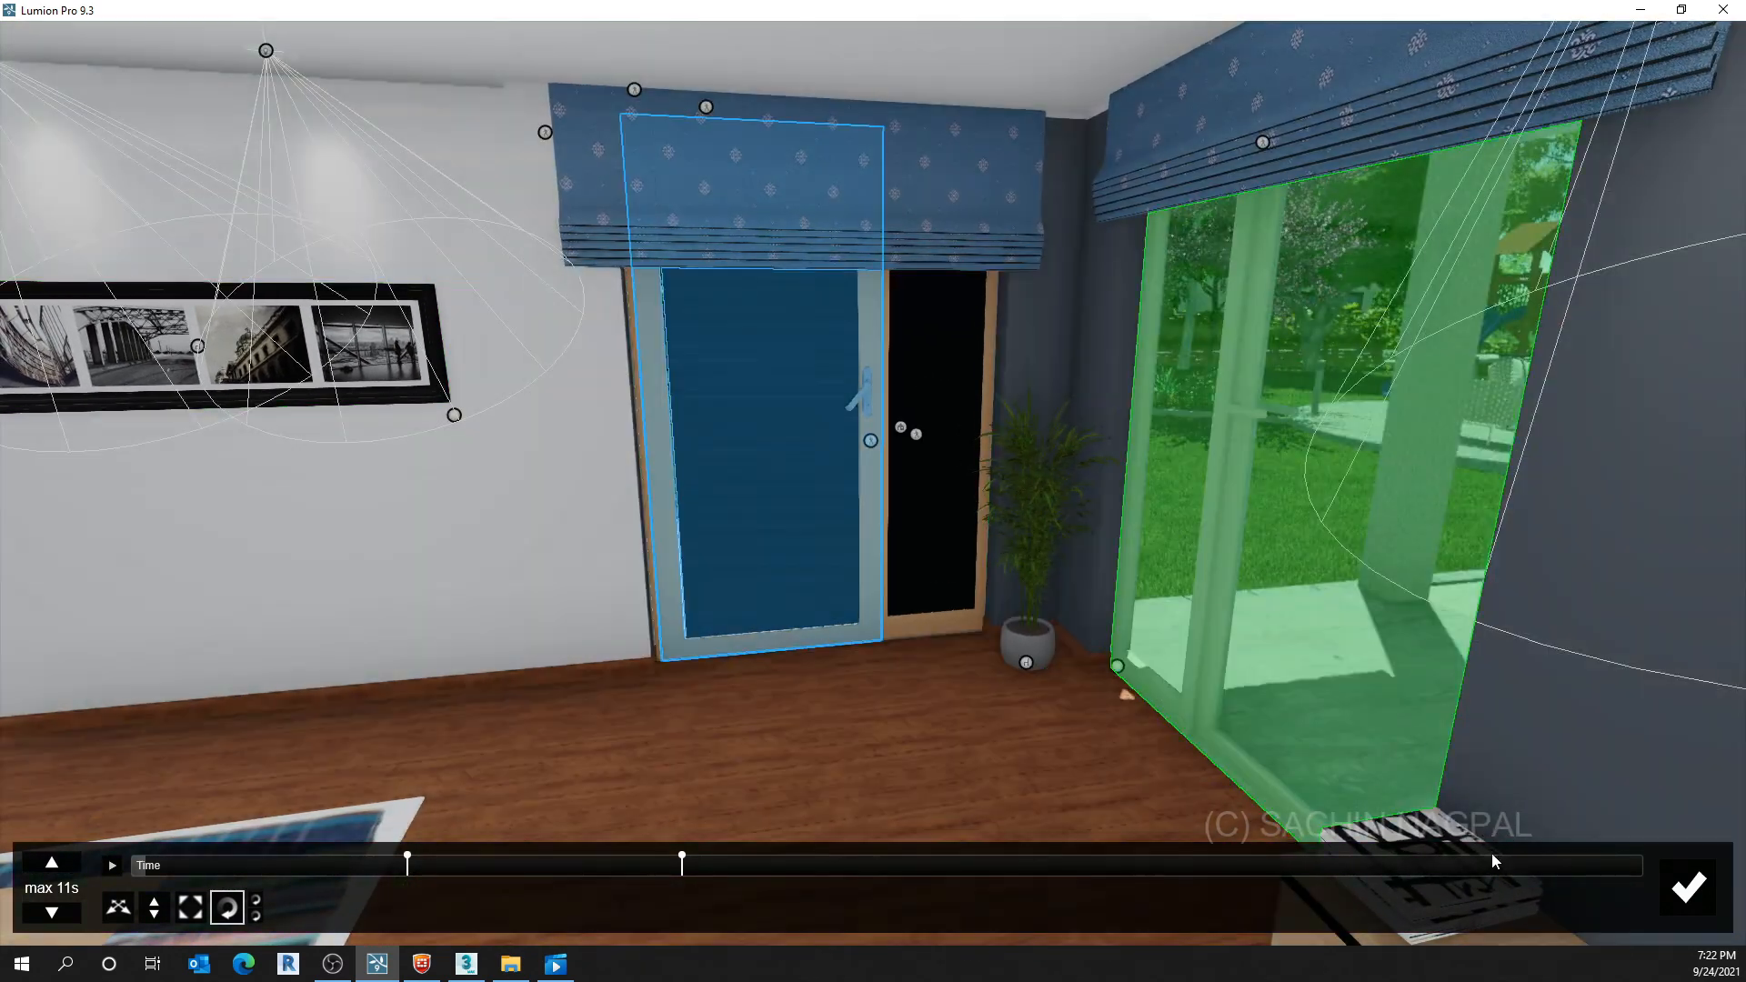
left_click(1696, 886)
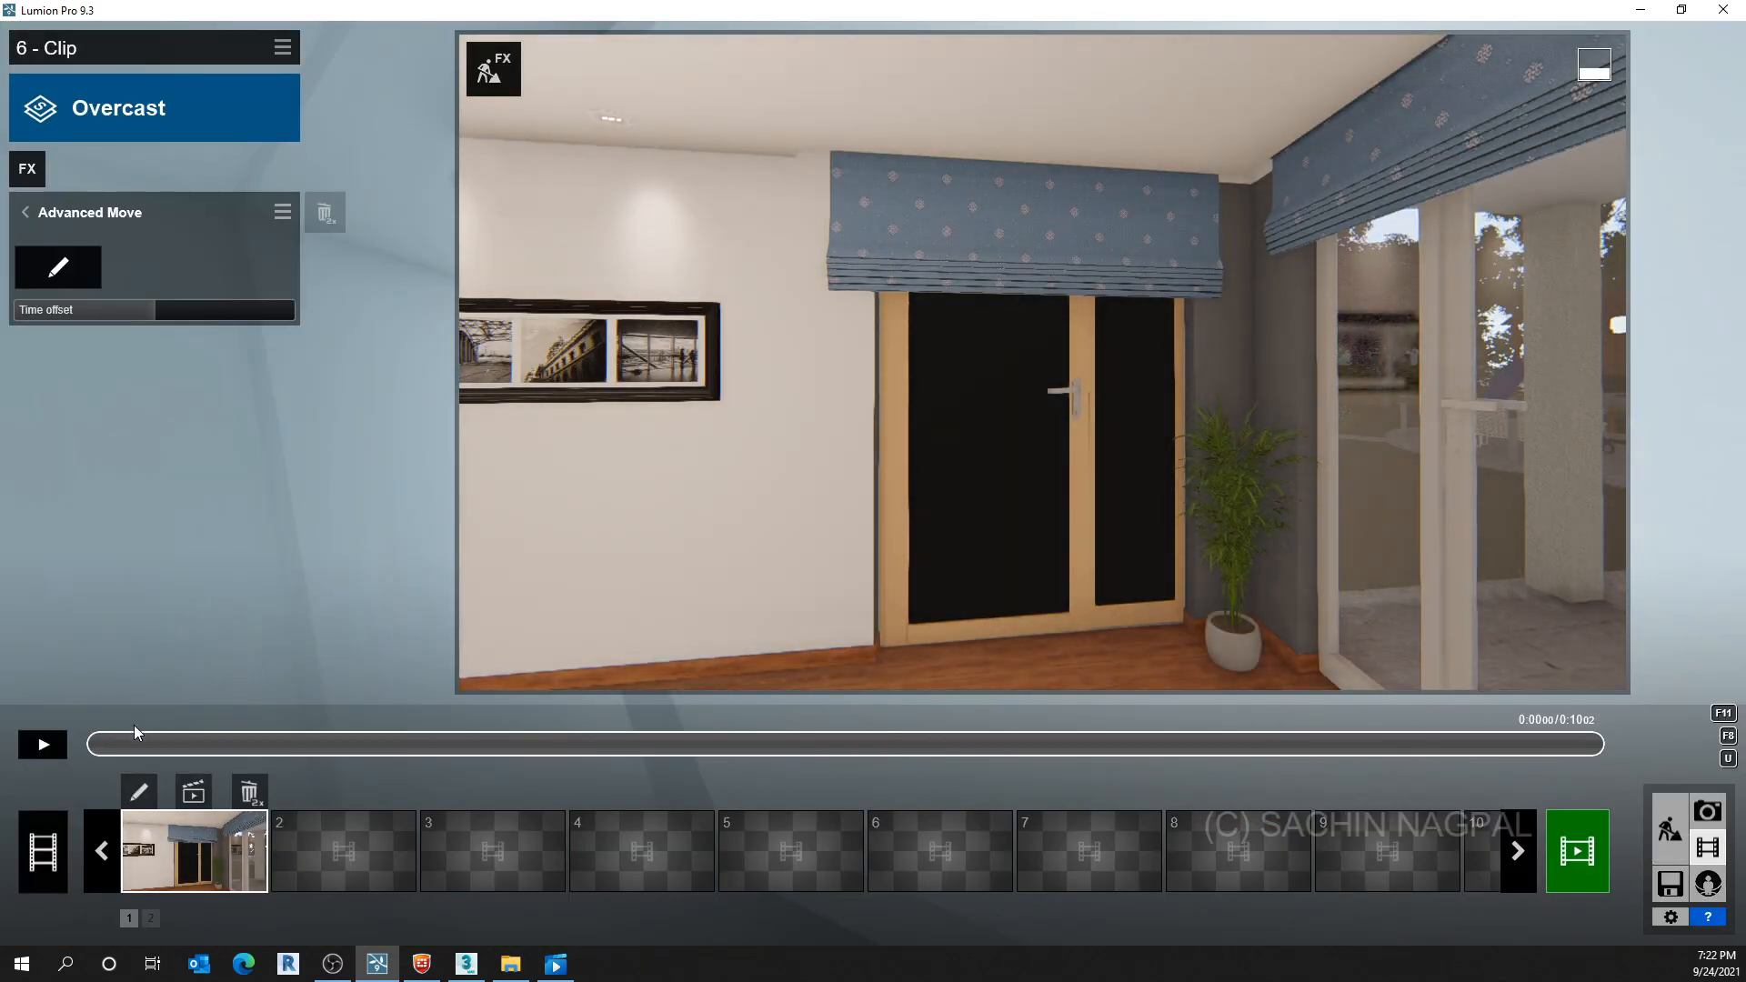
Preview the clip to check the door opening along the camera path and rewind it to the start
left_click(53, 747)
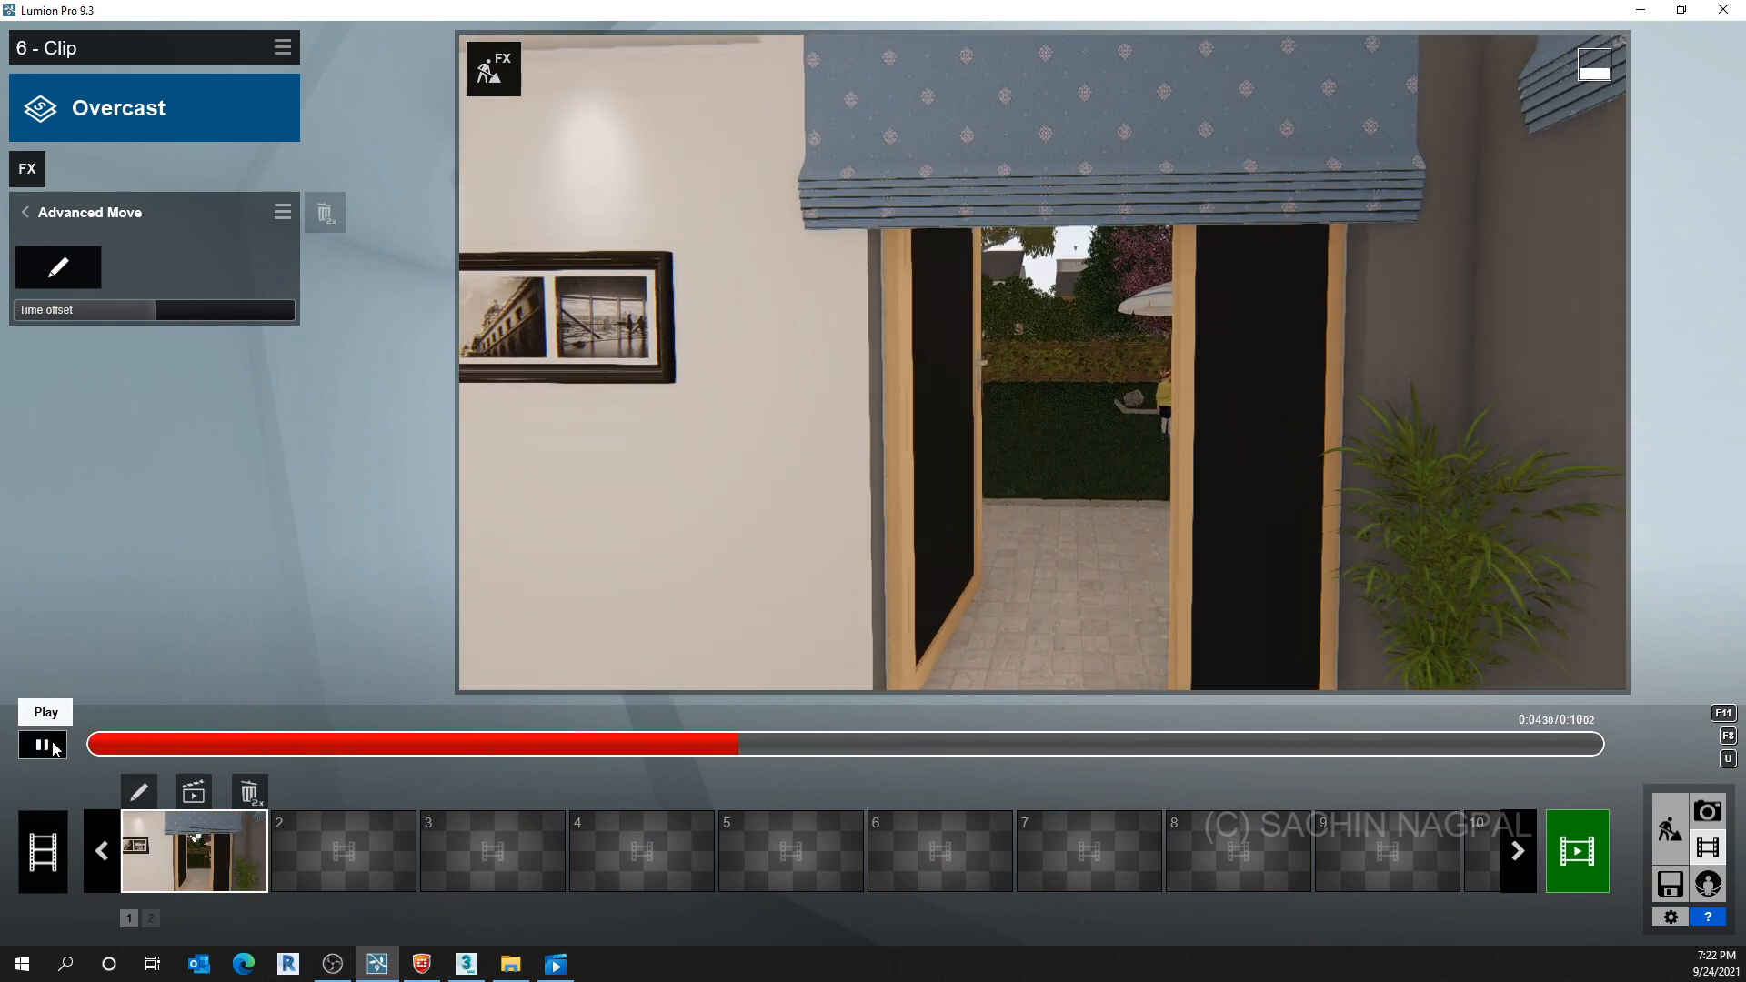
left_click(53, 746)
left_click_drag(326, 744, 58, 684)
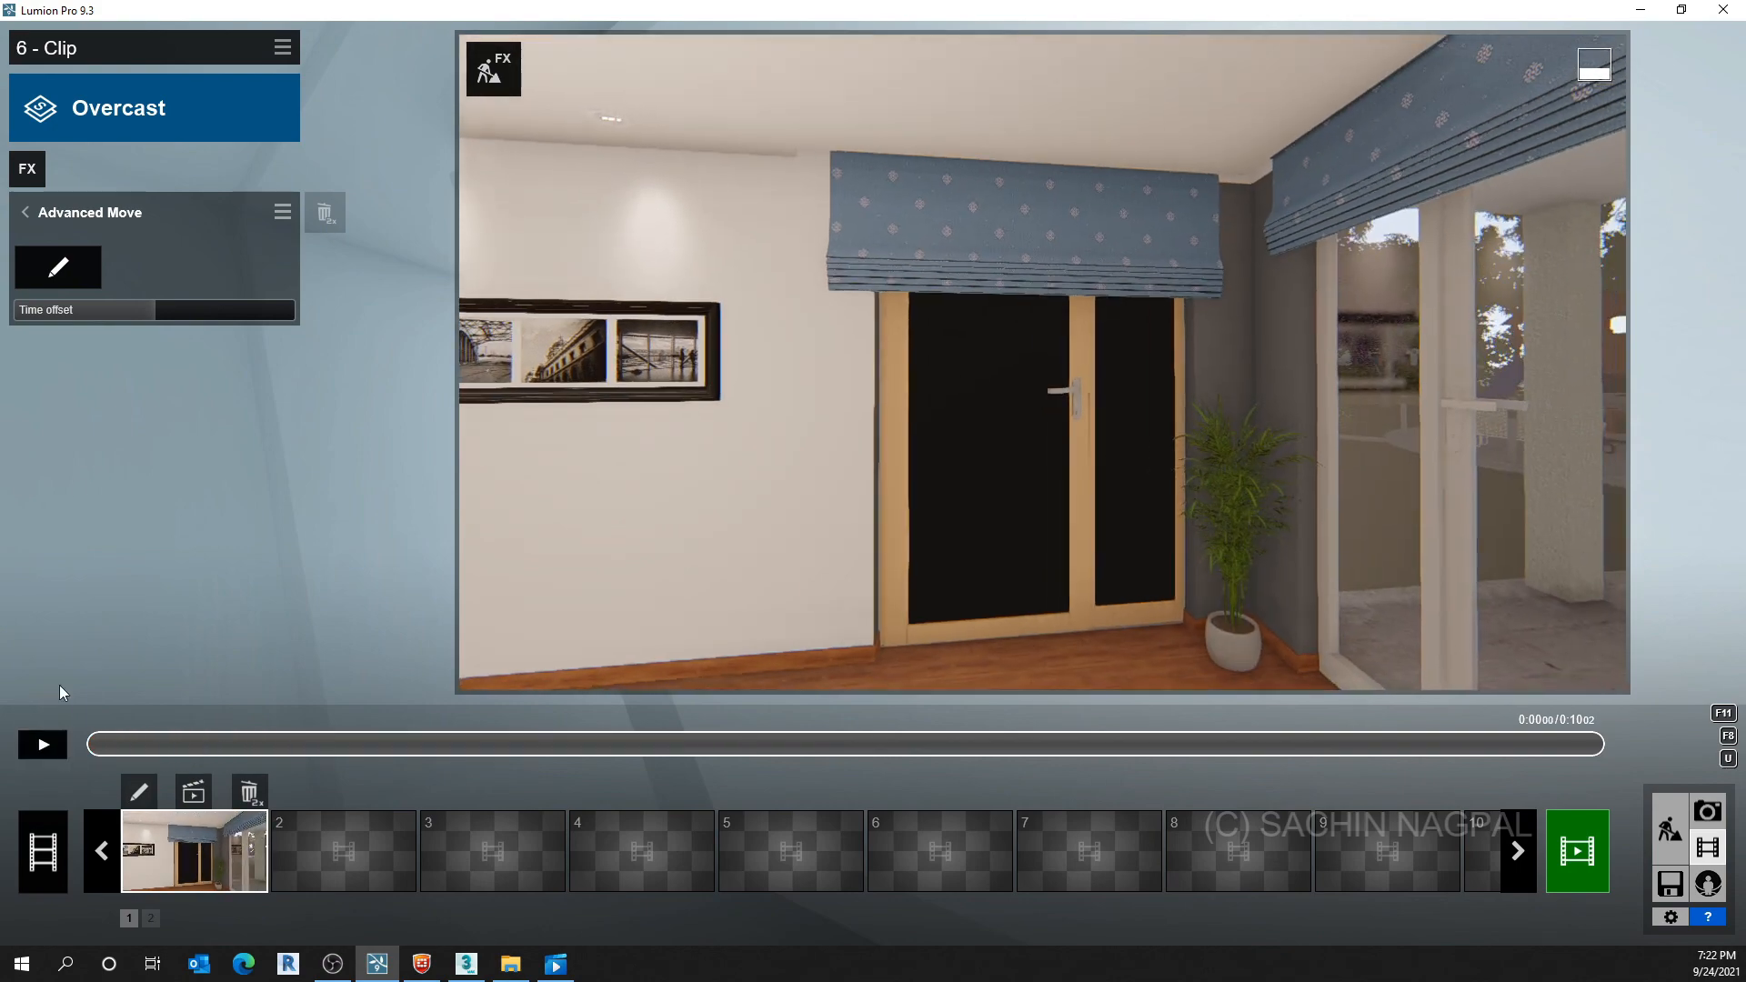
Reduce the Time Warp effect's offset for animated imported models to retime the door handle's movement
left_click(41, 266)
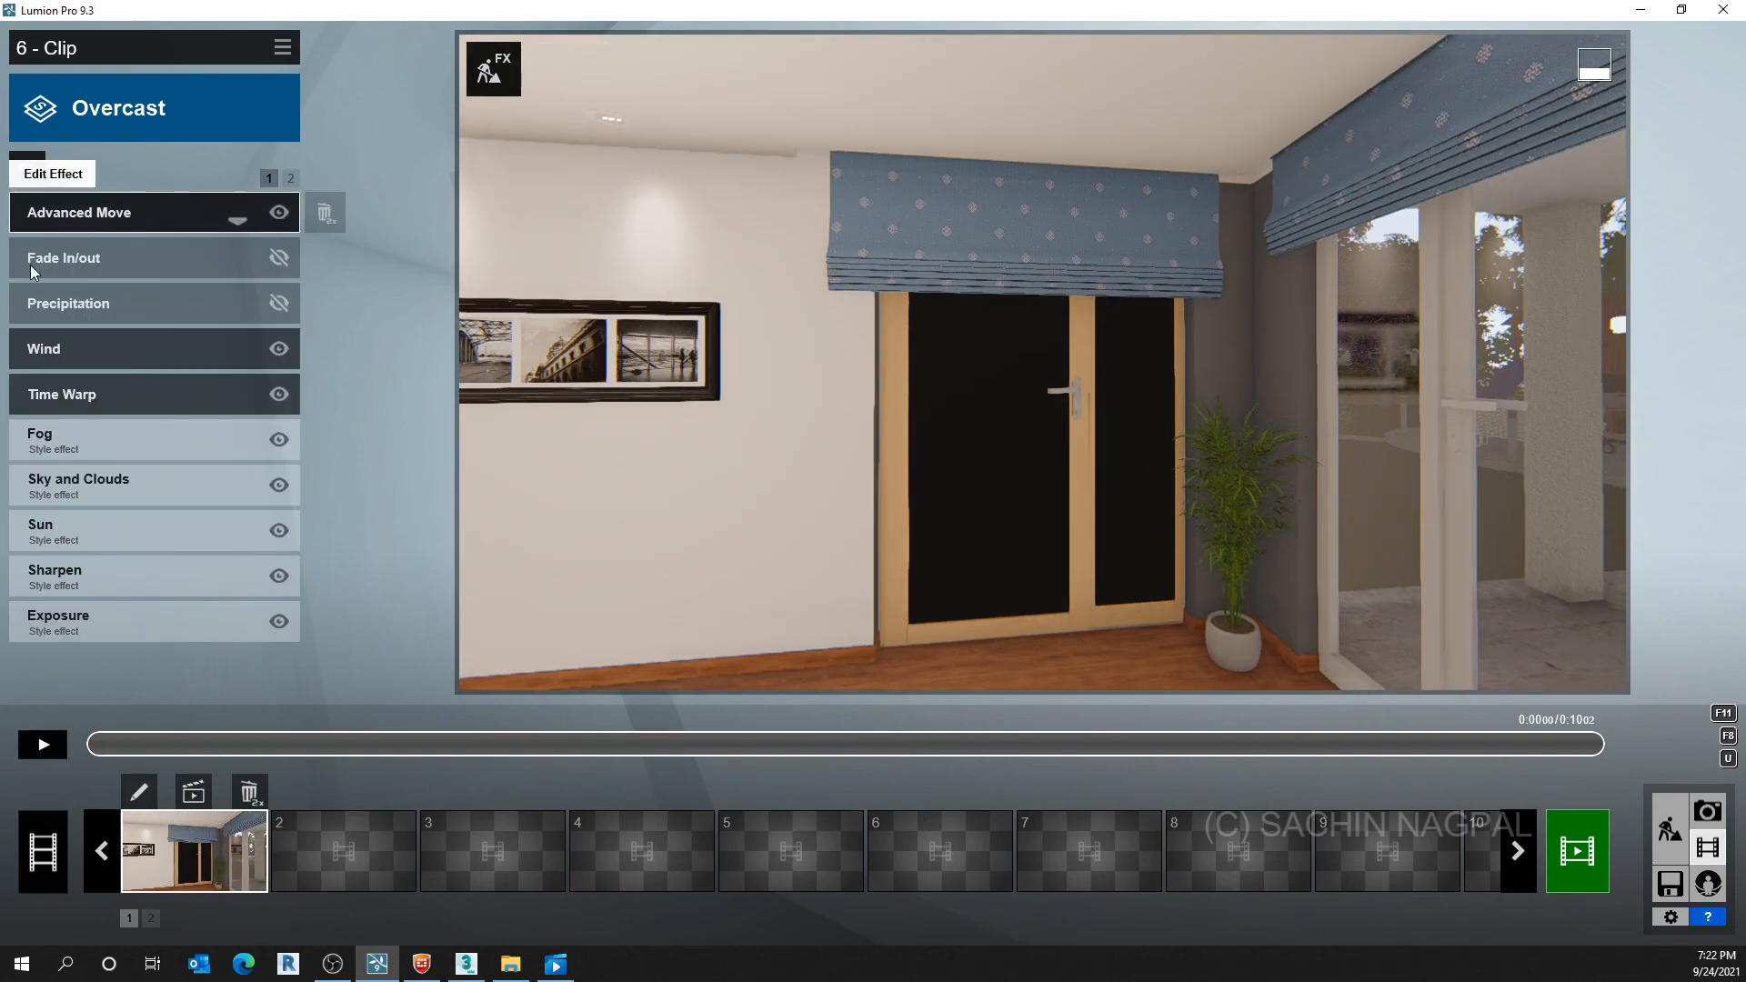
left_click(85, 402)
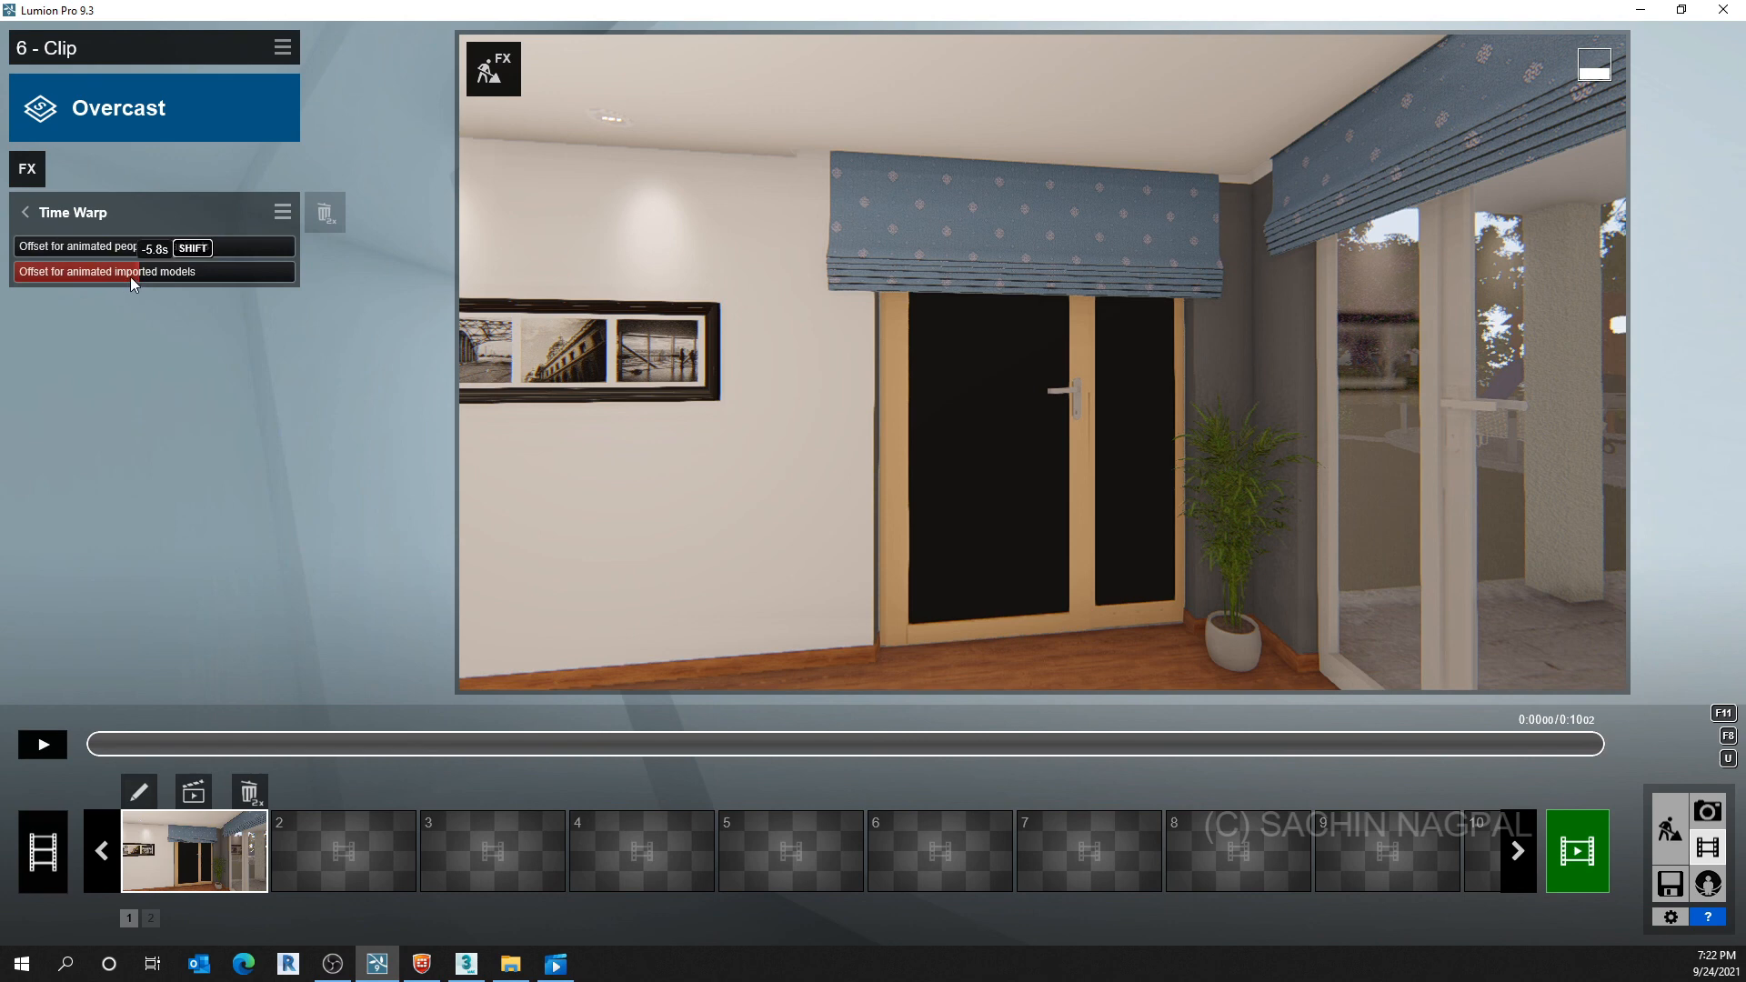
left_click_drag(135, 270, 86, 275, "shift")
left_click_drag(127, 271, 119, 271, "shift")
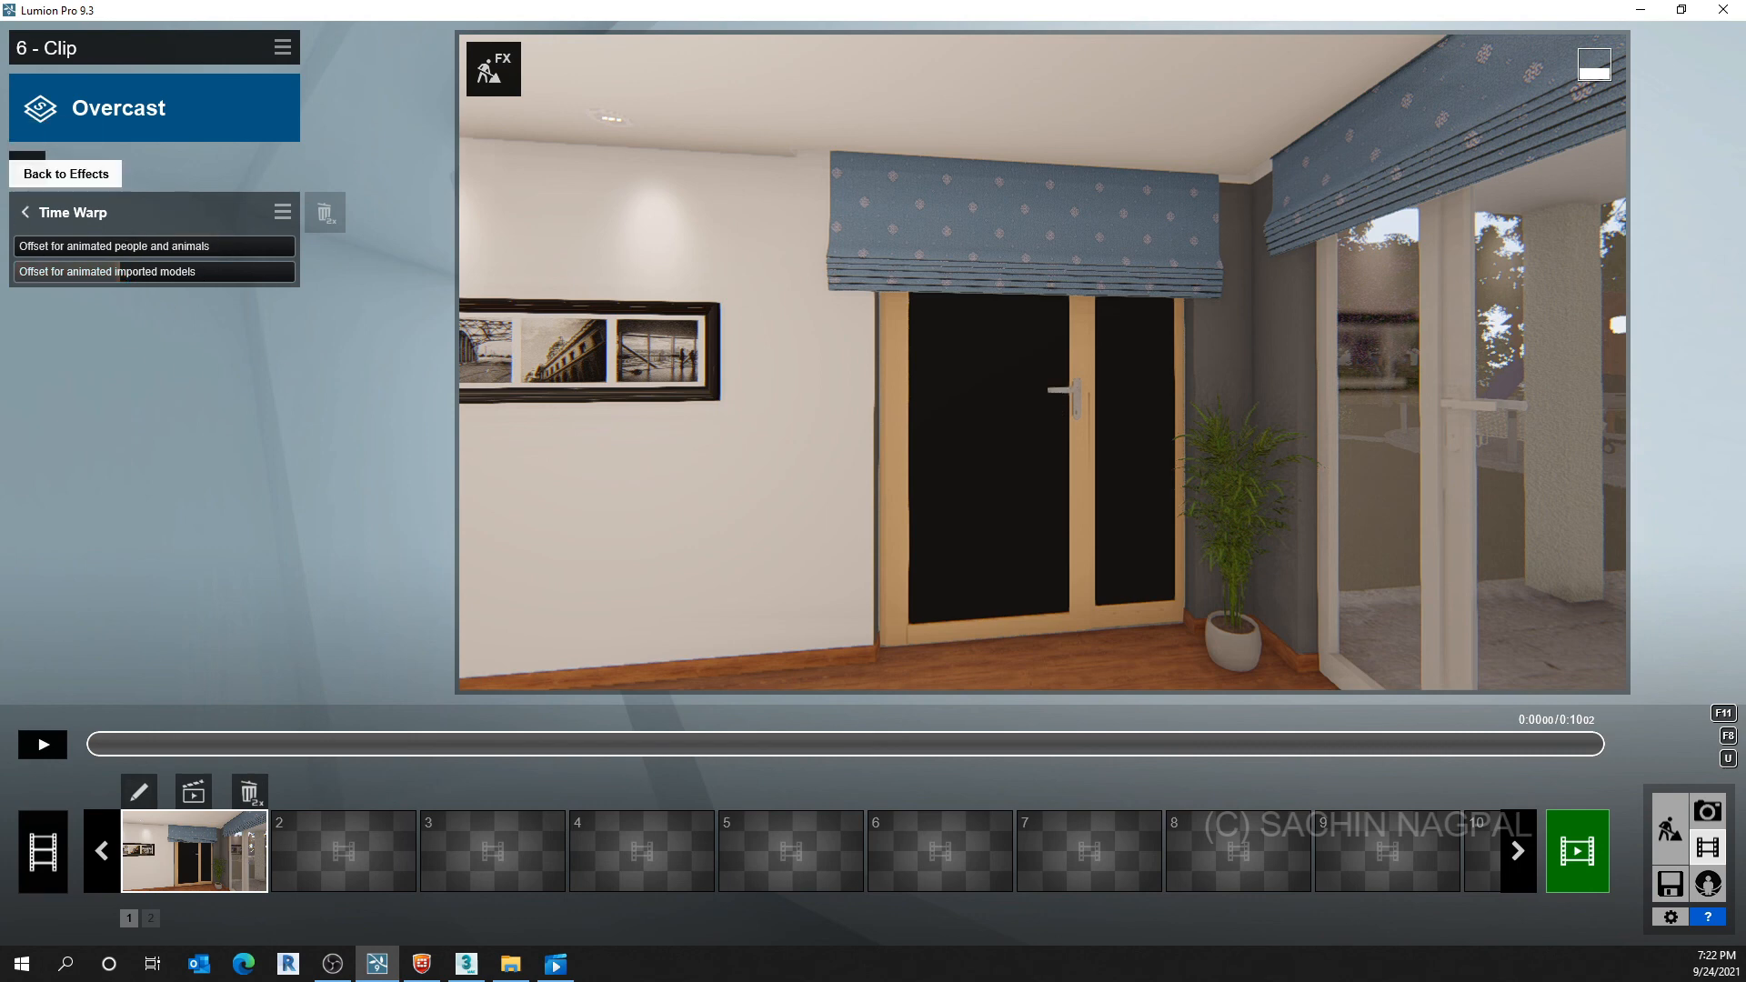
Play the clip from the start and check the timing of the handle turn against the door opening
left_click(43, 747)
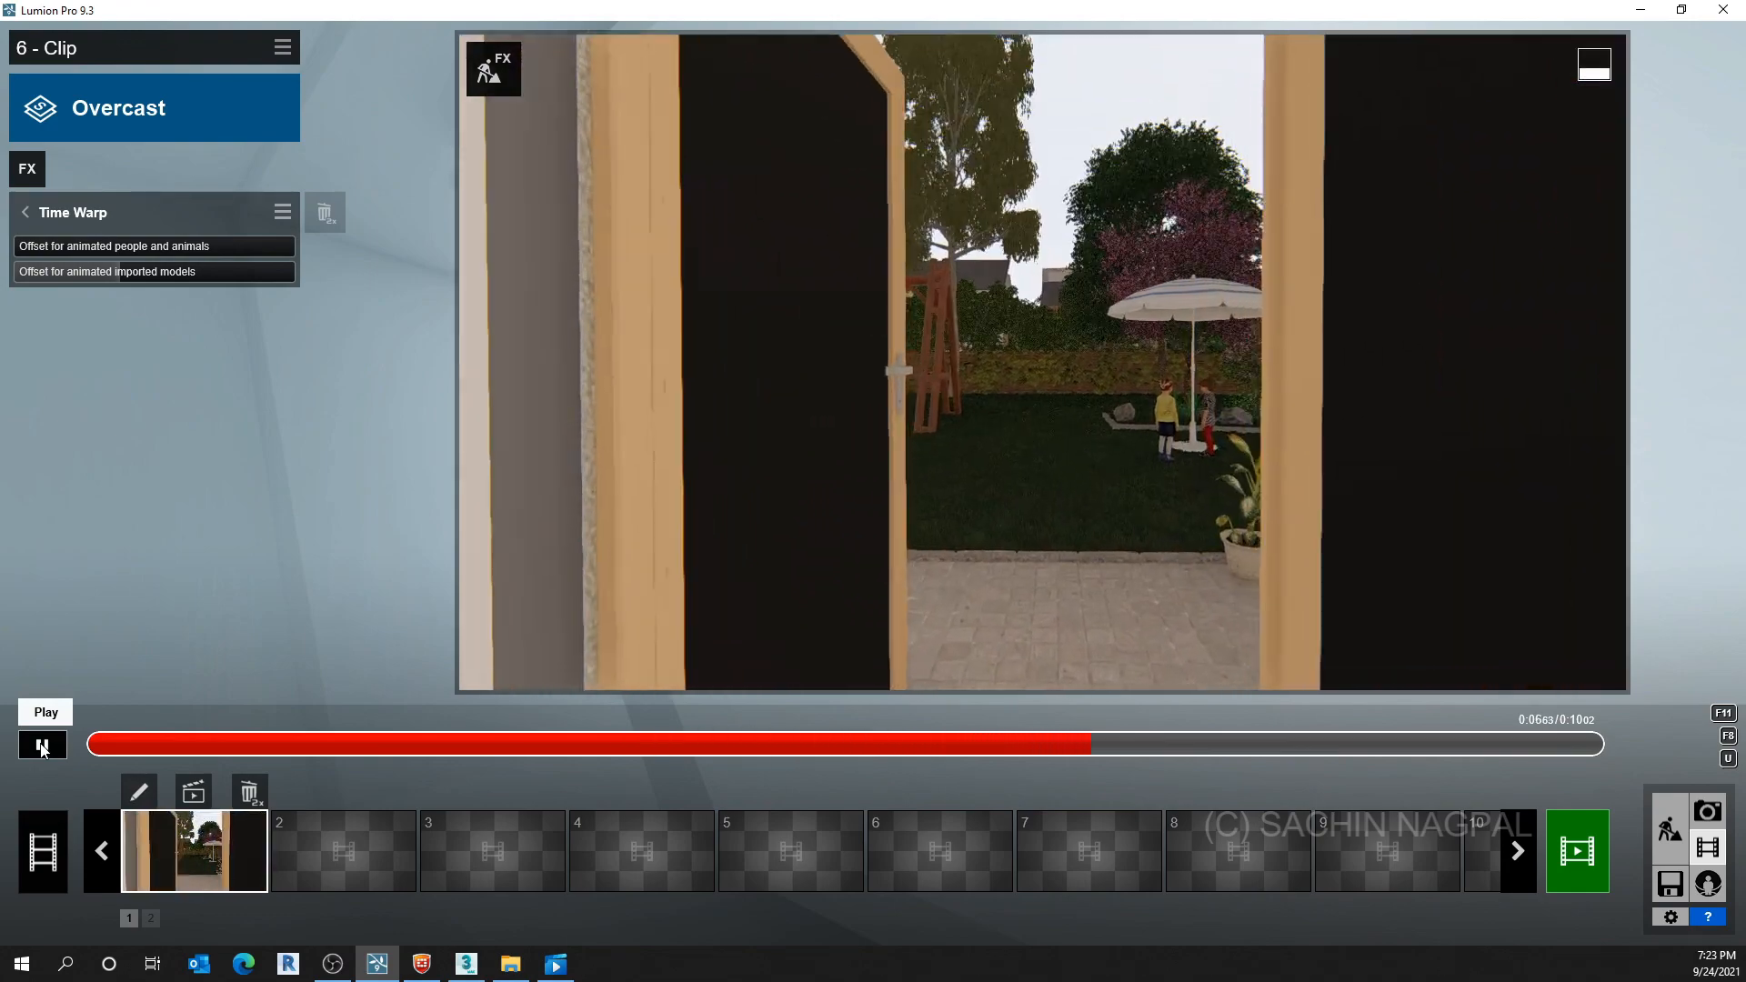
left_click(41, 745)
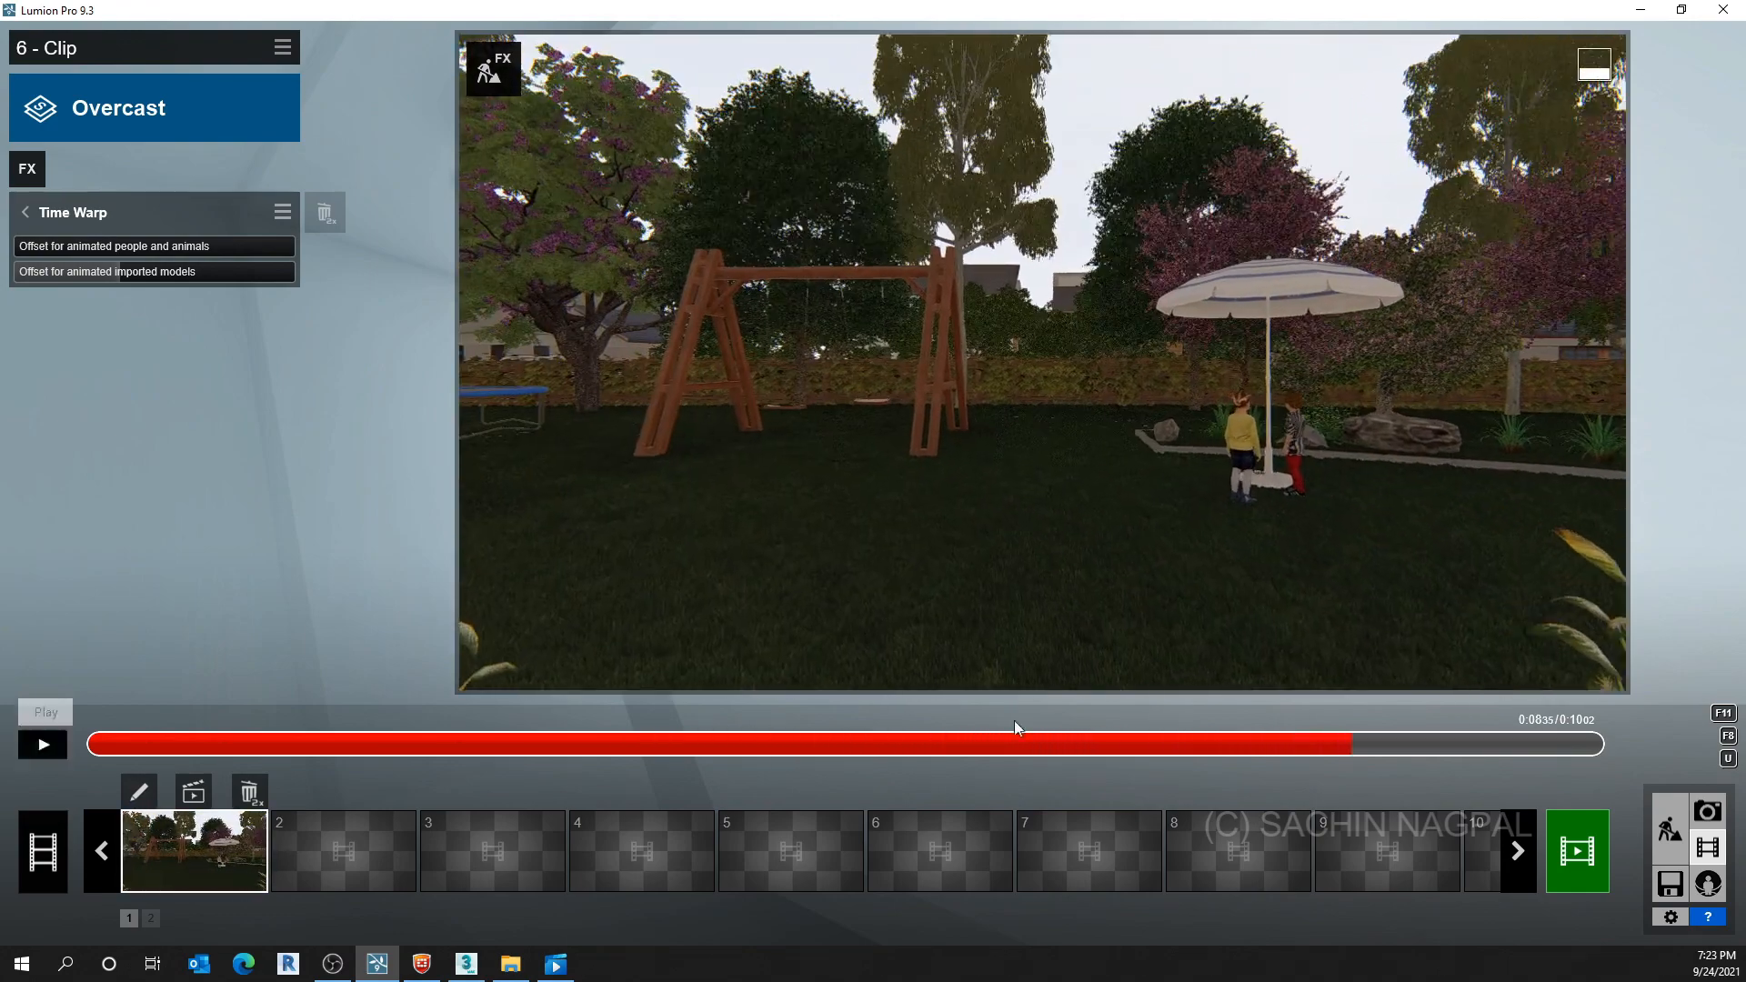
left_click_drag(1317, 745, 89, 744)
left_click(30, 747)
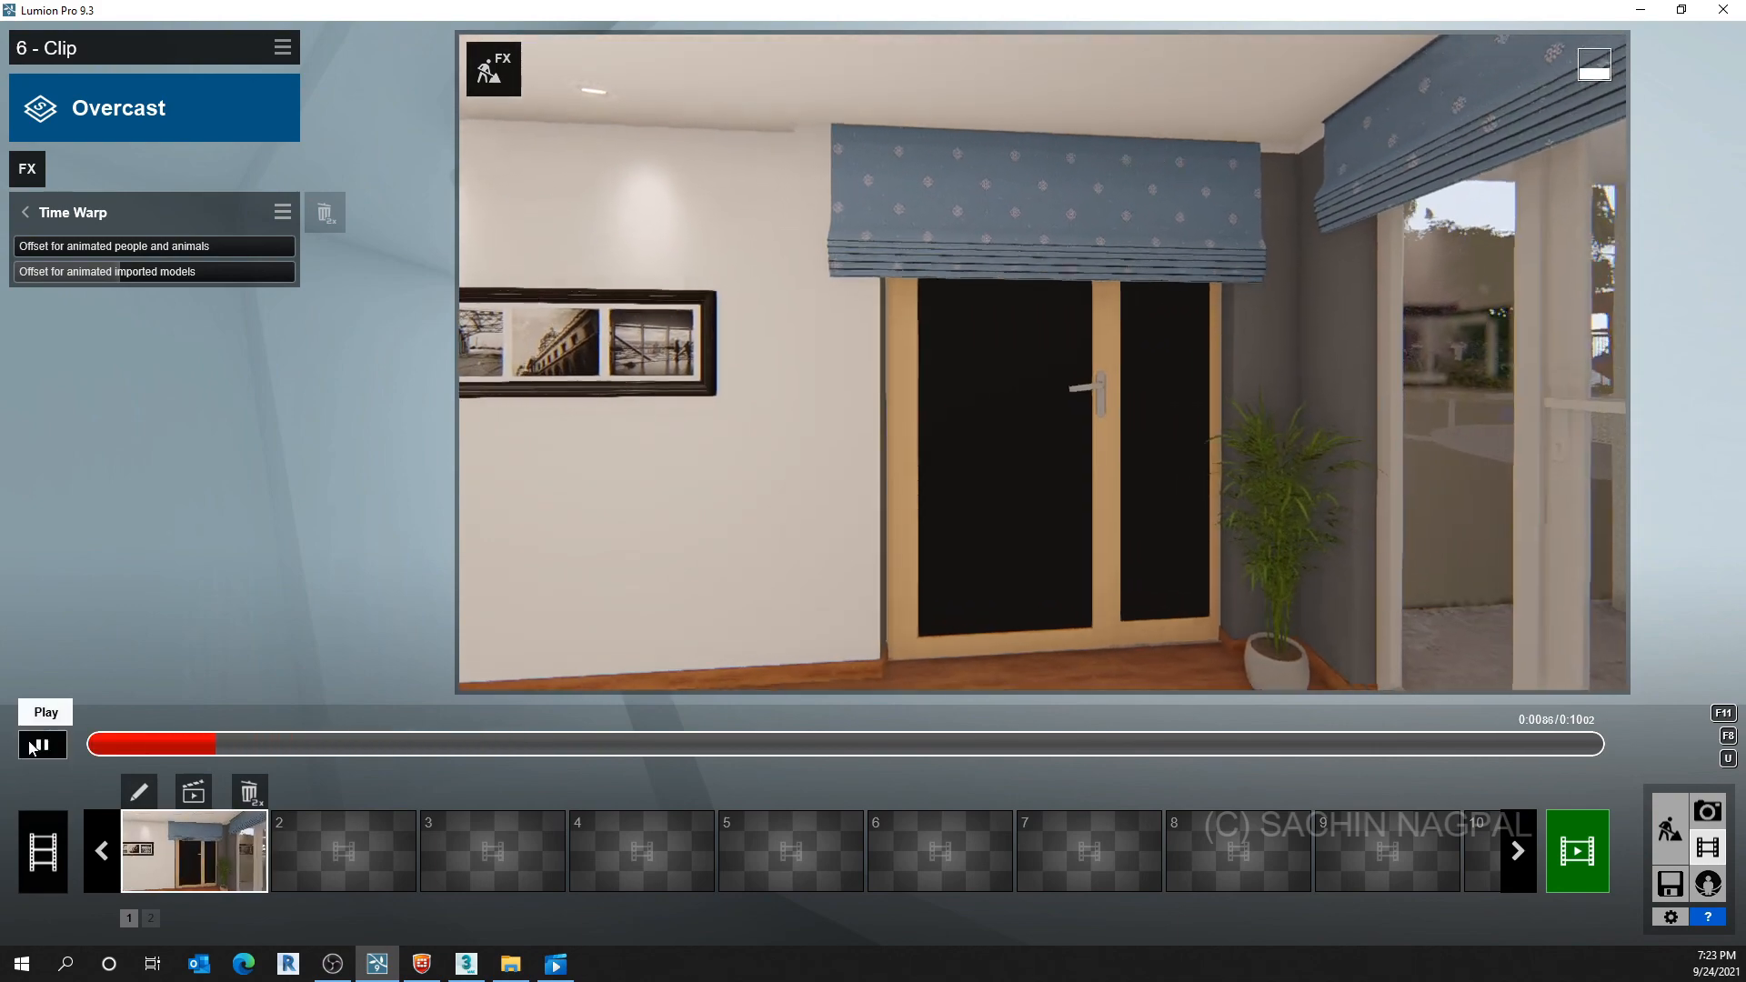
left_click(41, 746)
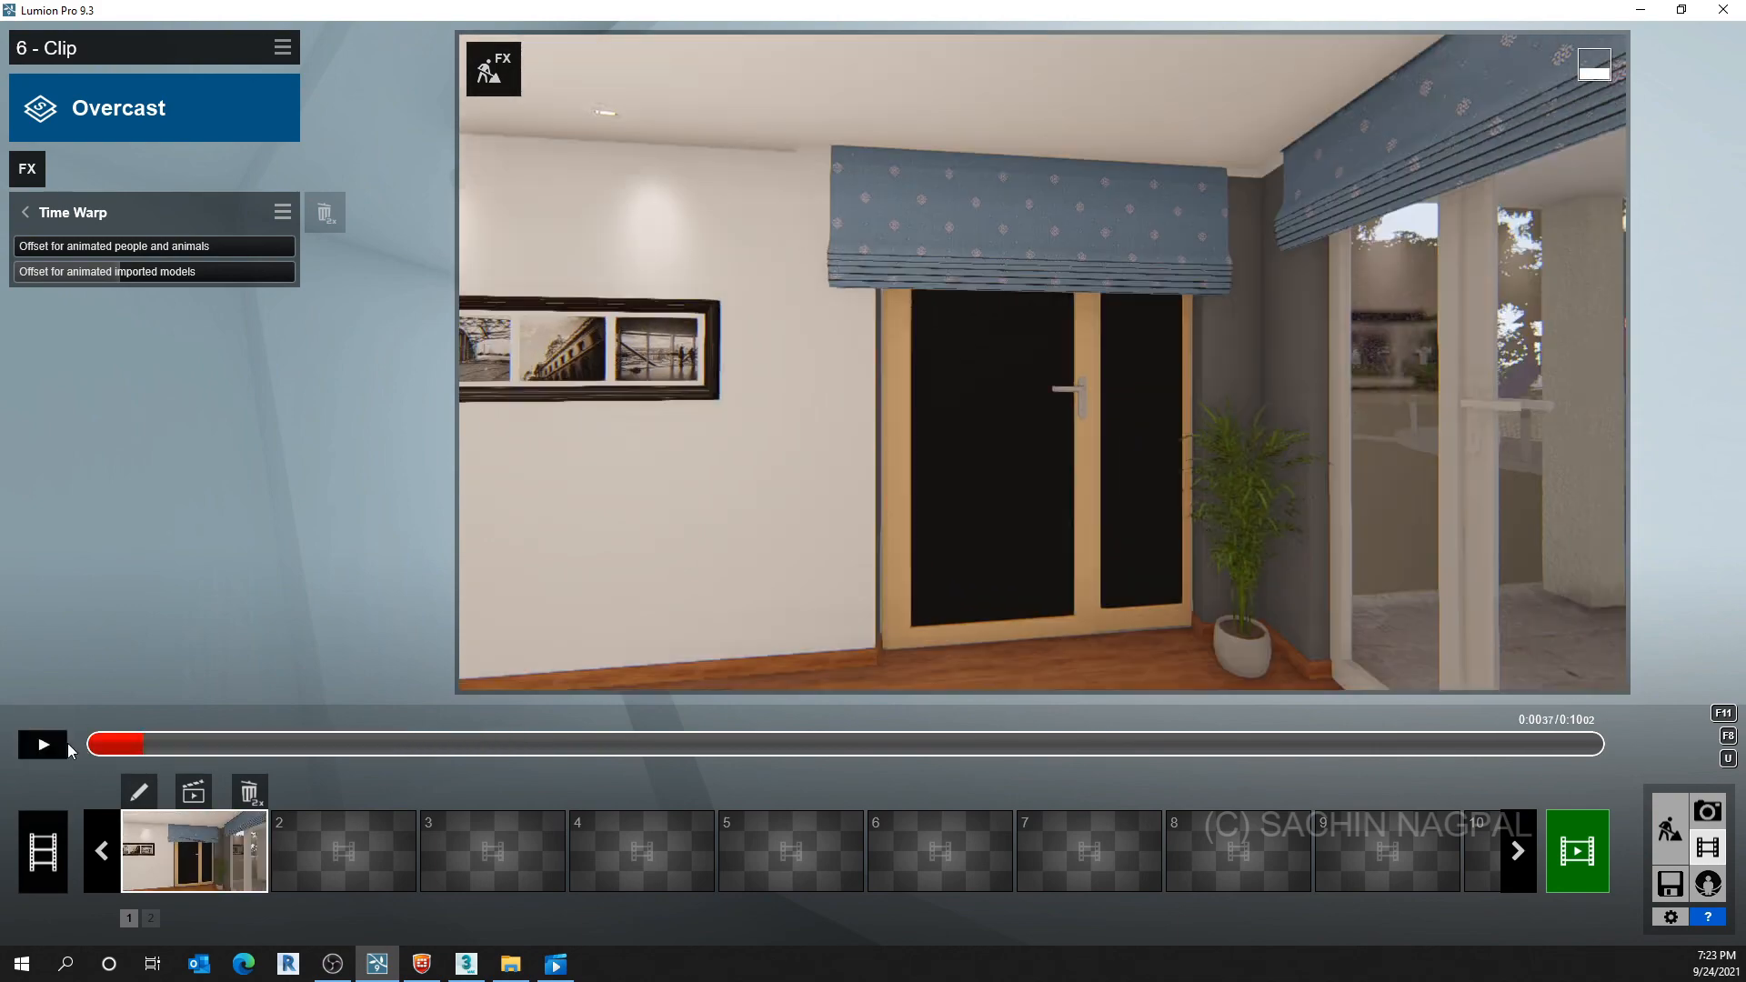
Fine-tune the Time Warp offset for animated imported models and replay the clip from the start
left_click_drag(115, 271, 14, 272, "shift")
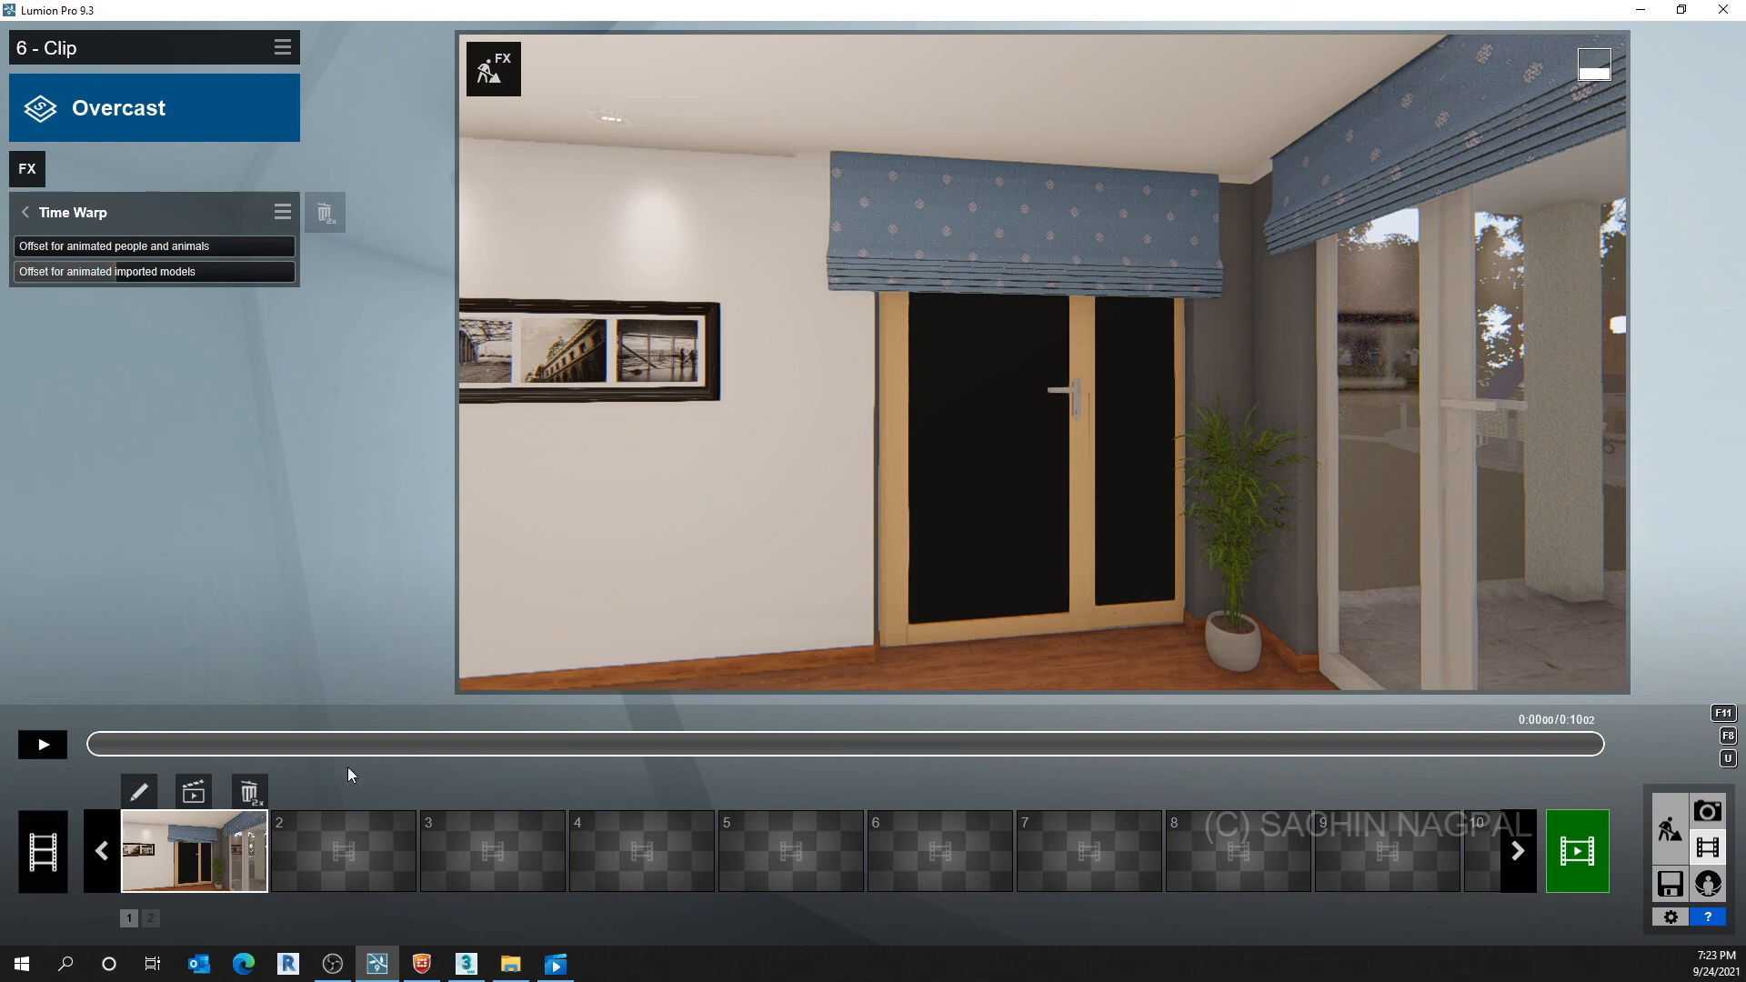
left_click(41, 746)
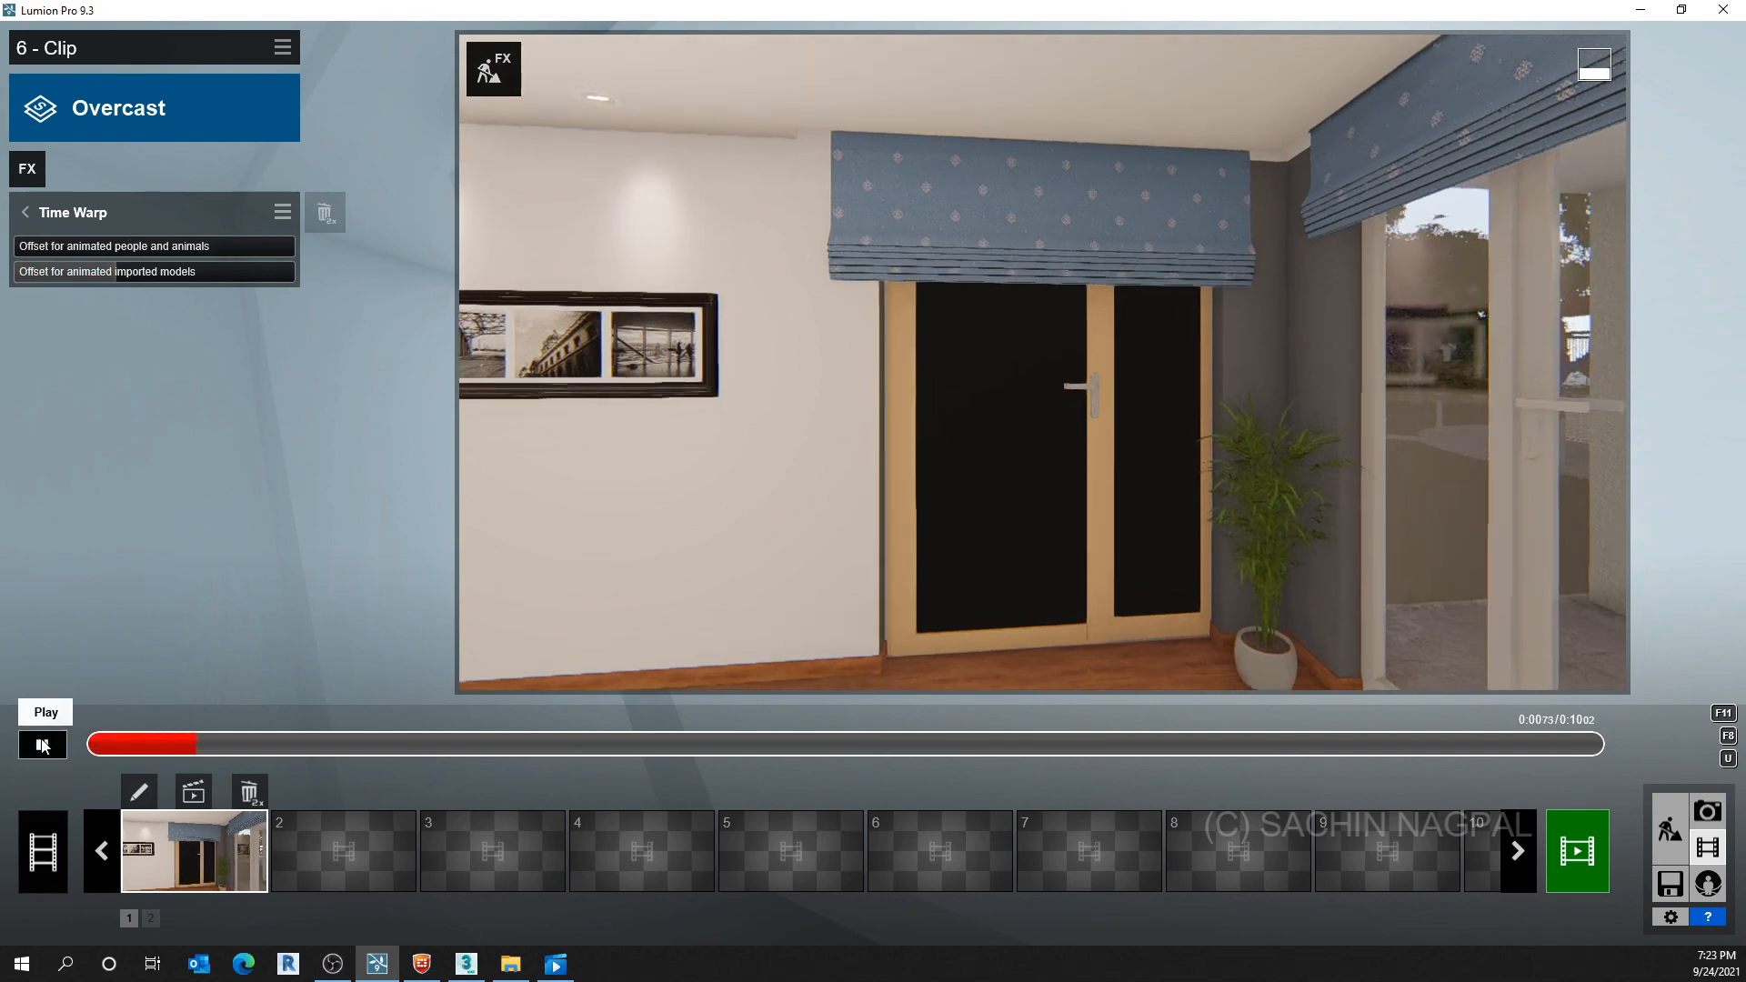